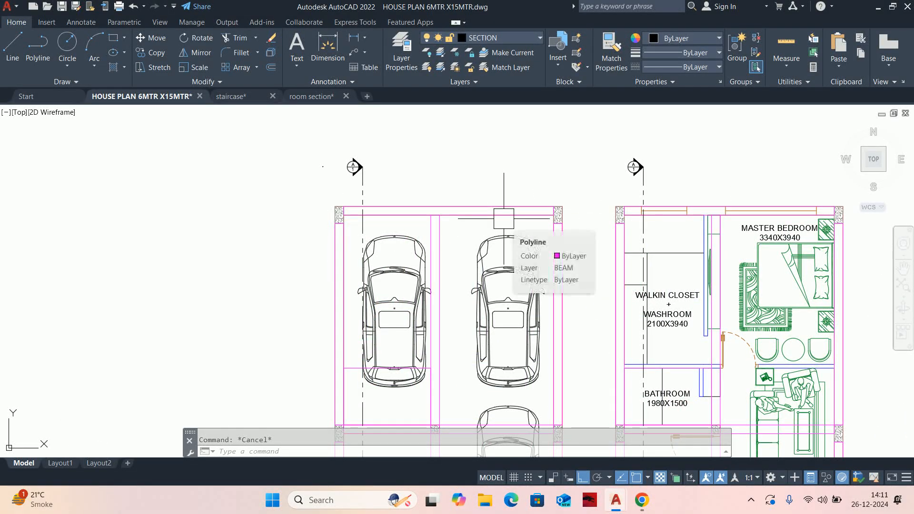
{"action": "scroll", "coordinate": [504, 222], "scroll_direction": "down", "scroll_amount": 3}
{"action": "scroll", "coordinate": [413, 249], "scroll_direction": "up", "scroll_amount": 4}
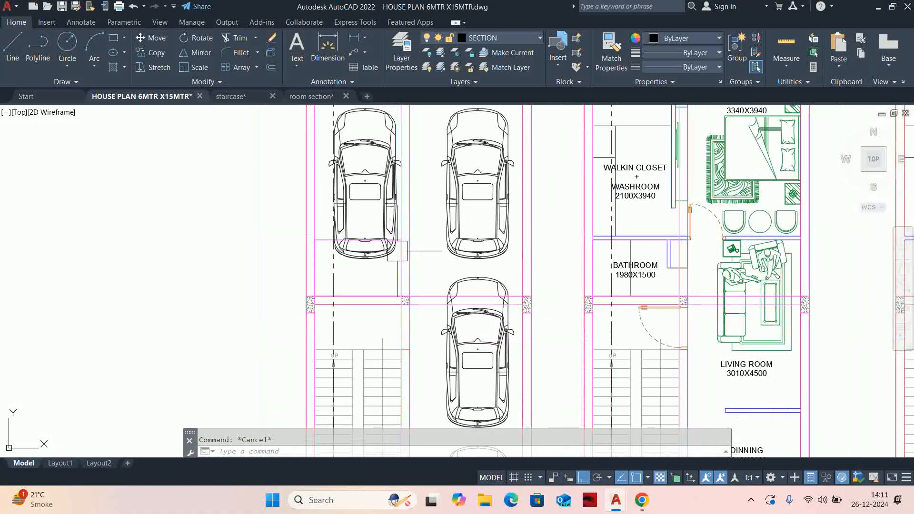
{"action": "scroll", "coordinate": [320, 253], "scroll_direction": "up", "scroll_amount": 2}
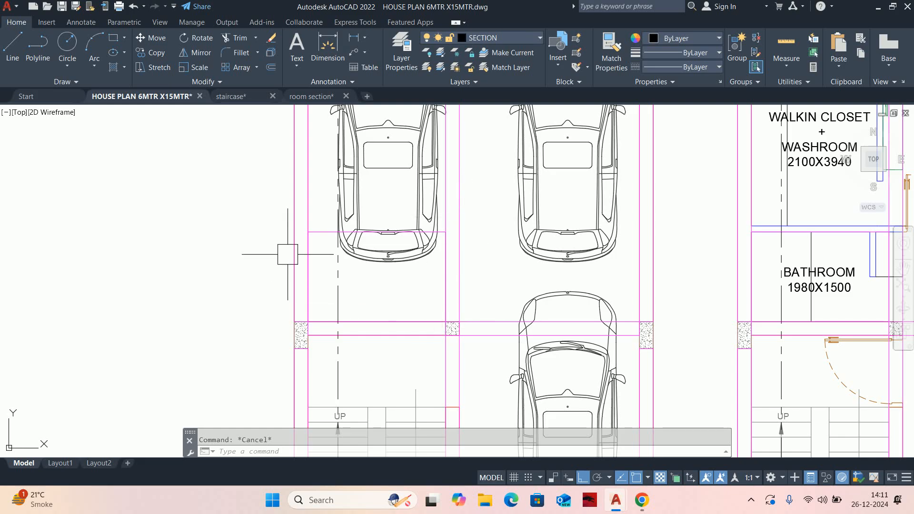
{"action": "scroll", "coordinate": [282, 269], "scroll_direction": "down", "scroll_amount": 3}
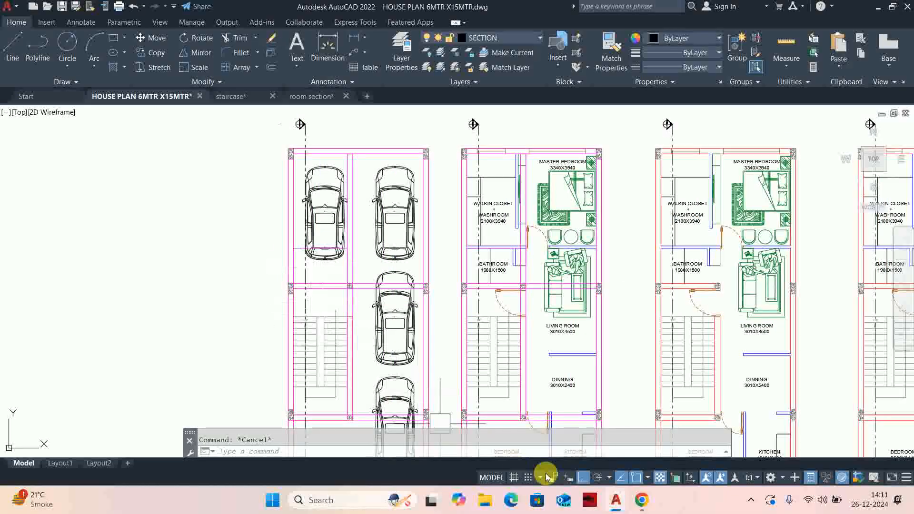
- Switch to Chrome and examine the Google image results for "sunken slab", moving the meeting window off the enlarged image
{"action": "left_click", "coordinate": [642, 500]}
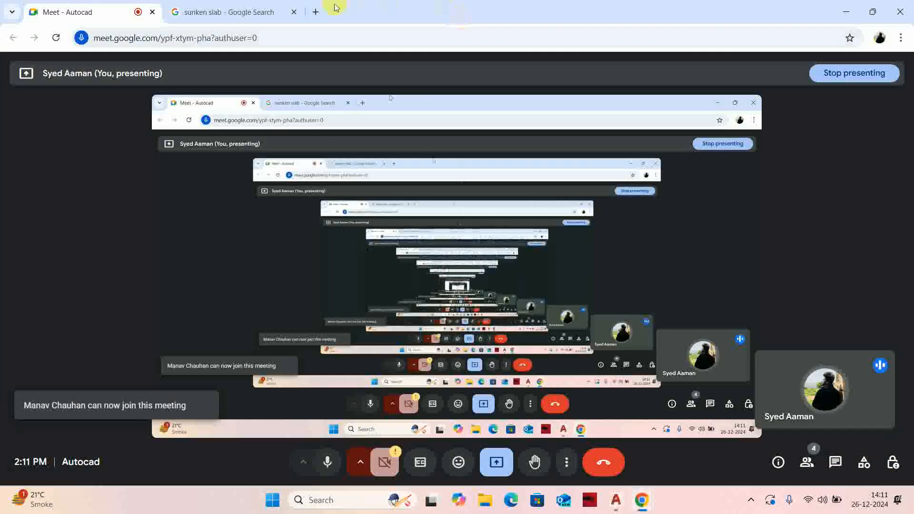
{"action": "left_click", "coordinate": [228, 12]}
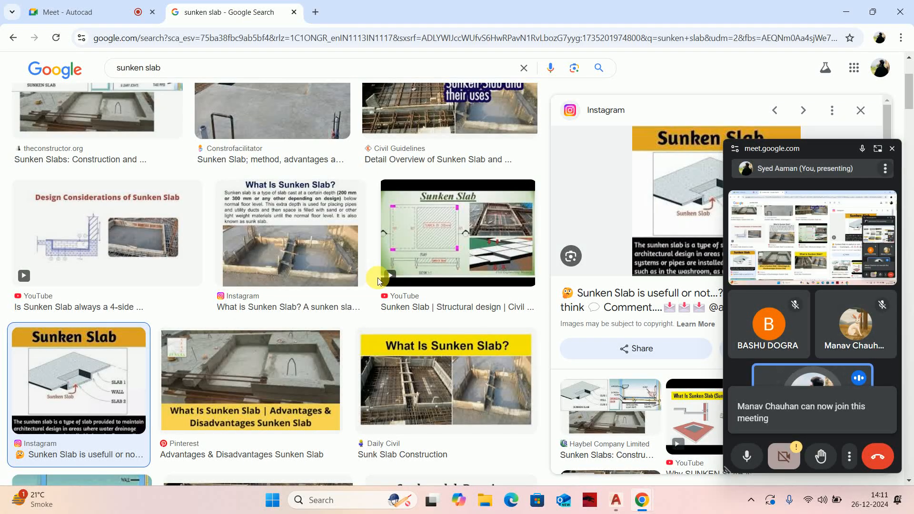
{"action": "scroll", "coordinate": [310, 281], "scroll_direction": "up", "scroll_amount": 2}
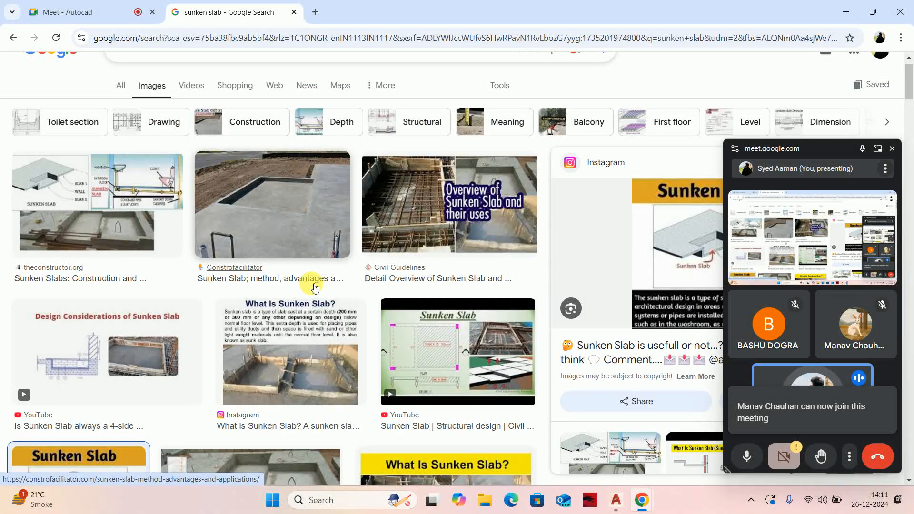
{"action": "scroll", "coordinate": [314, 286], "scroll_direction": "up", "scroll_amount": 1}
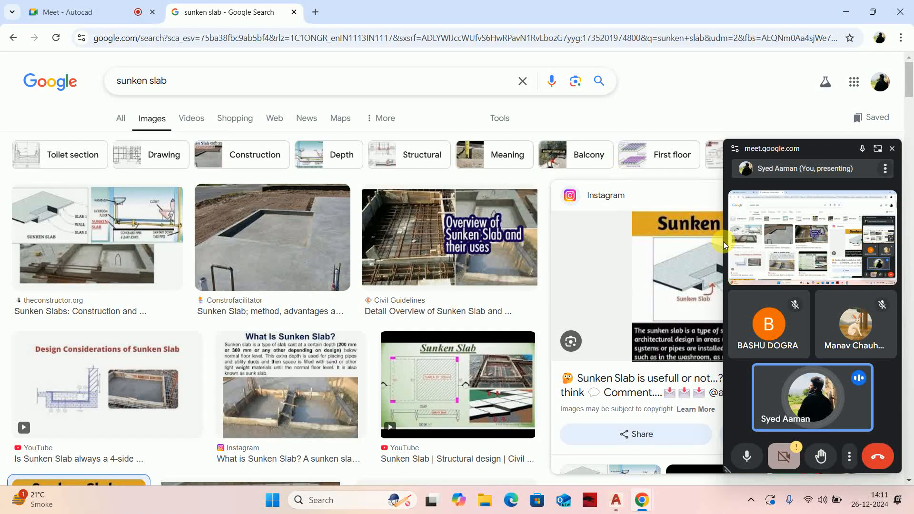
{"action": "left_click", "coordinate": [678, 261]}
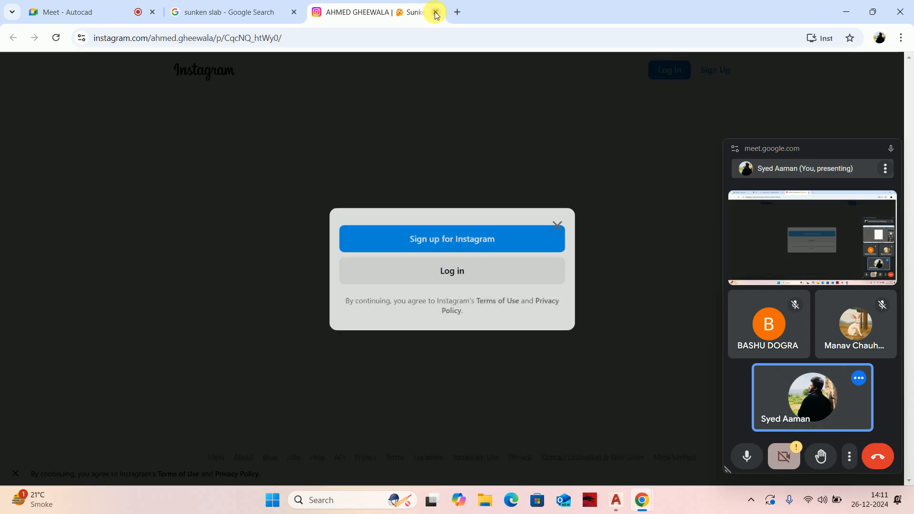
{"action": "left_click", "coordinate": [436, 12]}
{"action": "left_click_drag", "start_coordinate": [774, 167], "coordinate": [156, 159]}
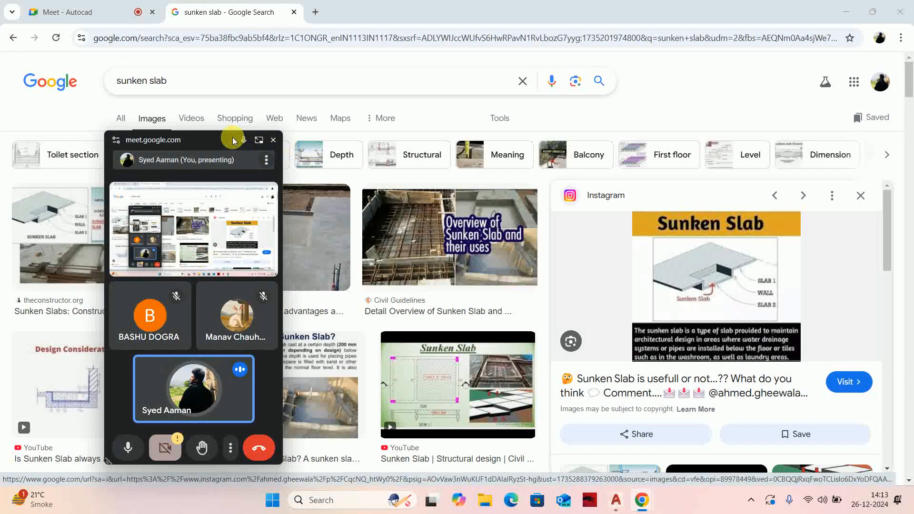
- Return to AutoCAD and examine the bathroom and master bedroom areas of the floor plans
{"action": "left_click", "coordinate": [258, 140]}
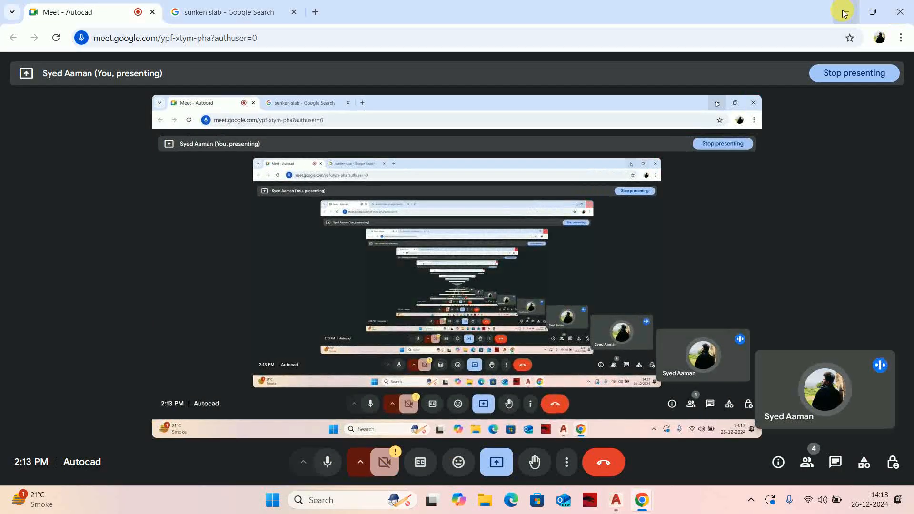
{"action": "left_click", "coordinate": [846, 12]}
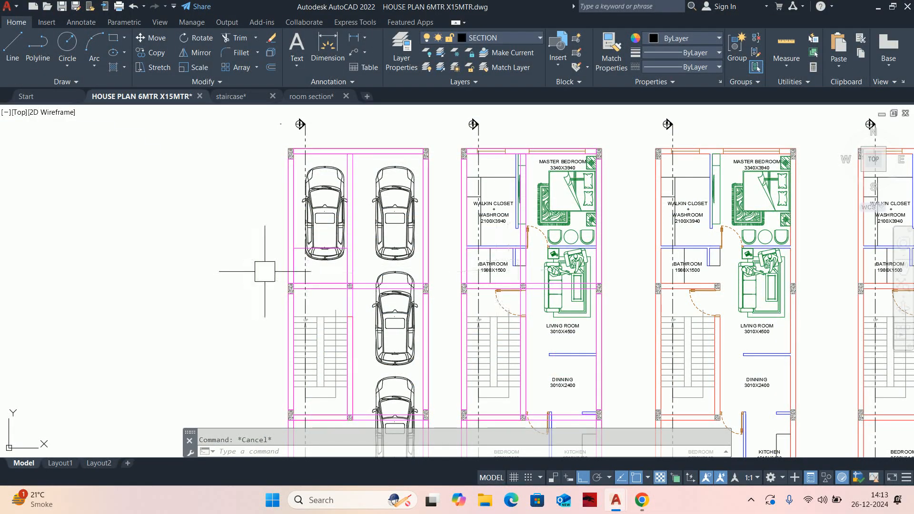
{"action": "scroll", "coordinate": [524, 246], "scroll_direction": "up", "scroll_amount": 5}
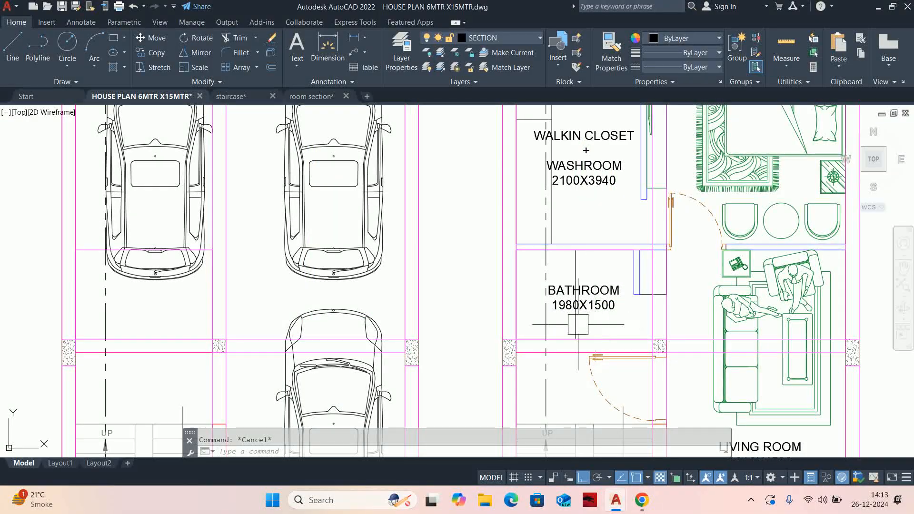
{"action": "scroll", "coordinate": [542, 277], "scroll_direction": "down", "scroll_amount": 3}
{"action": "middle_click_drag", "start_coordinate": [542, 281], "coordinate": [526, 312]}
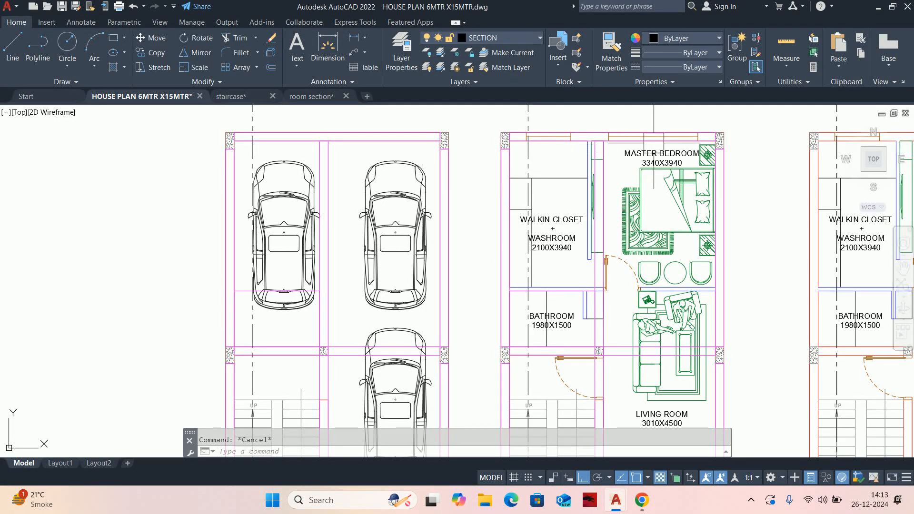
{"action": "scroll", "coordinate": [651, 262], "scroll_direction": "down", "scroll_amount": 2}
{"action": "middle_click_drag", "start_coordinate": [652, 261], "coordinate": [619, 241]}
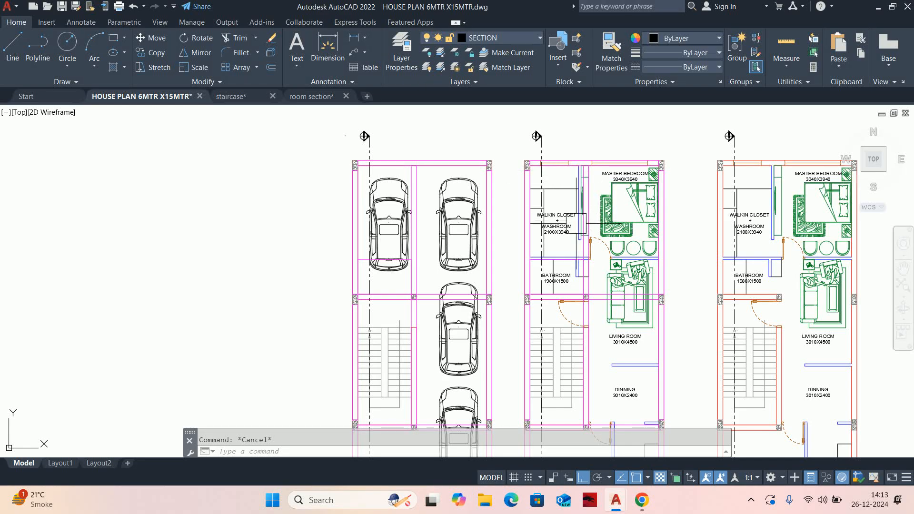
- Move the section lines and their markers on all the plans a short distance to the right
{"action": "type", "text": "m"}
{"action": "key", "text": "Return"}
{"action": "scroll", "coordinate": [557, 226], "scroll_direction": "down", "scroll_amount": 5}
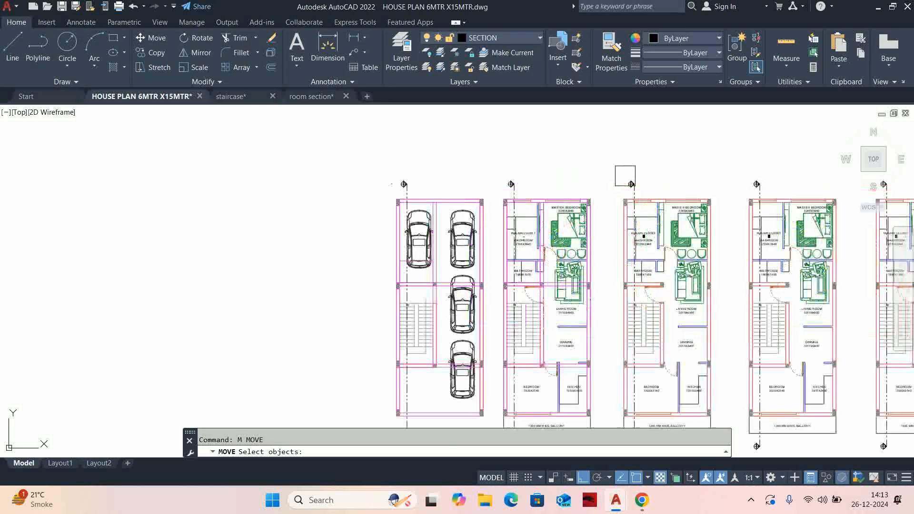
{"action": "left_click", "coordinate": [619, 177]}
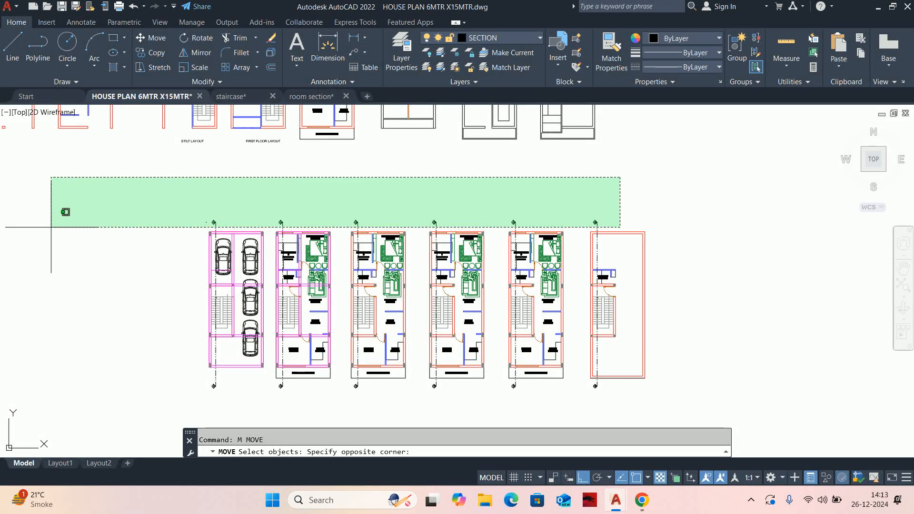
{"action": "left_click", "coordinate": [53, 219]}
{"action": "middle_click_drag", "start_coordinate": [311, 338], "coordinate": [296, 267]}
{"action": "left_click", "coordinate": [640, 354]}
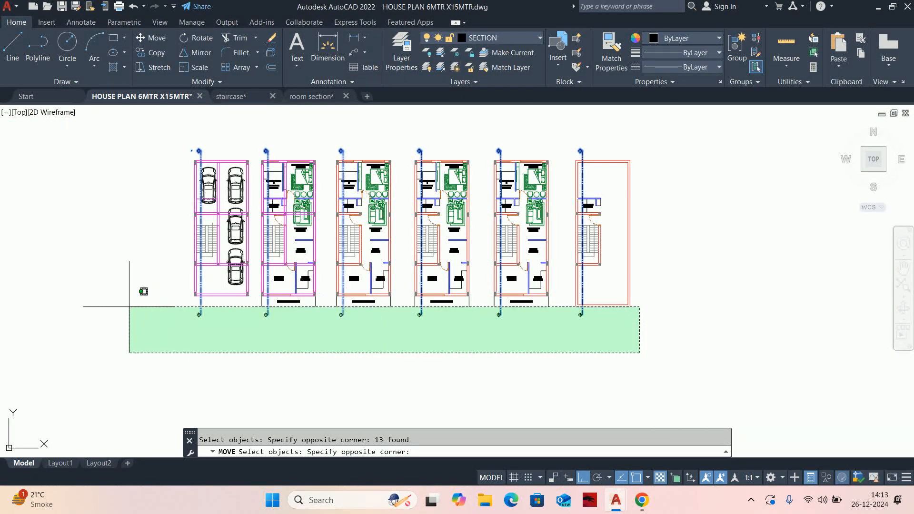
{"action": "left_click", "coordinate": [133, 266]}
{"action": "scroll", "coordinate": [281, 299], "scroll_direction": "up", "scroll_amount": 4}
{"action": "key", "text": "Return"}
{"action": "left_click", "coordinate": [269, 373]}
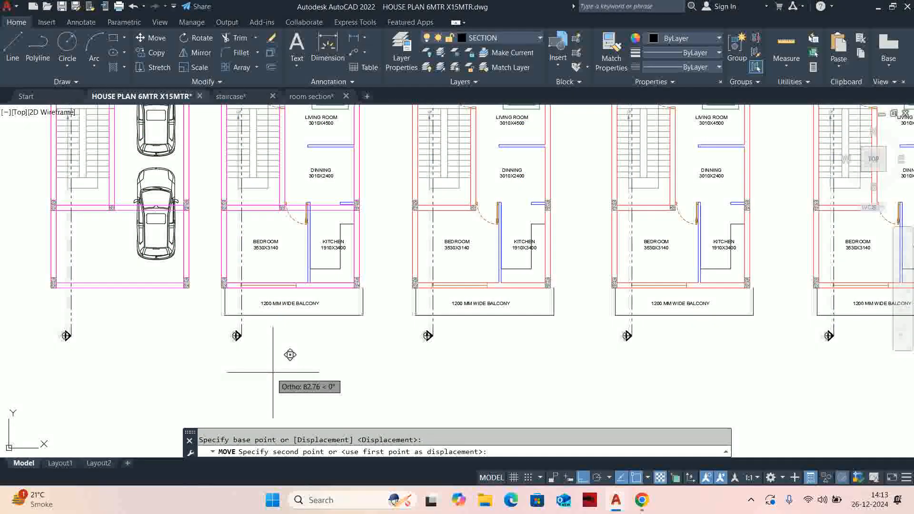
{"action": "key", "text": "Escape"}
{"action": "scroll", "coordinate": [264, 286], "scroll_direction": "down", "scroll_amount": 2}
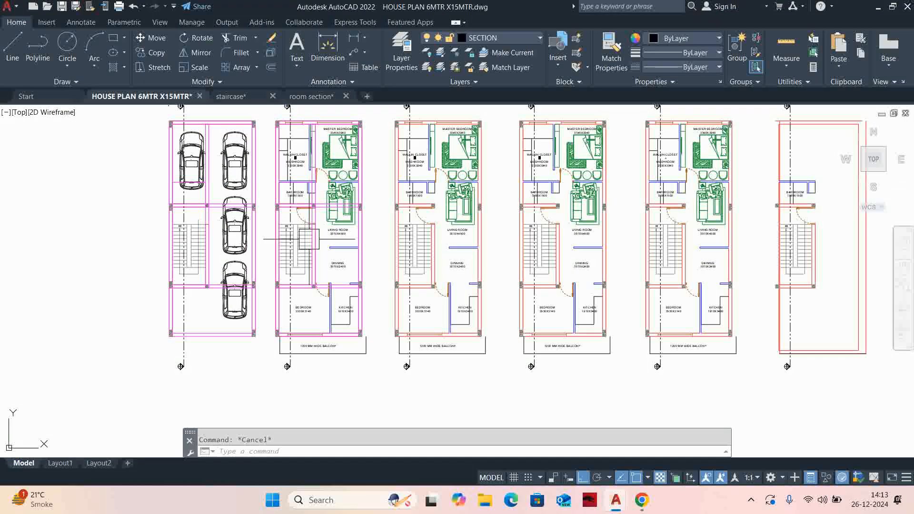
- Examine the floor plans from the washrooms down to the balconies, checking the section lines and balcony outlines against the walls
{"action": "scroll", "coordinate": [305, 211], "scroll_direction": "down", "scroll_amount": 2}
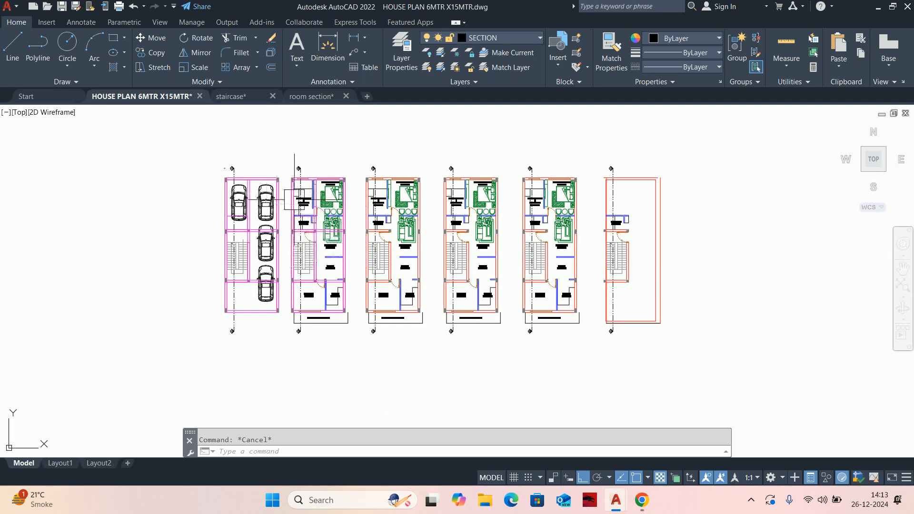
{"action": "scroll", "coordinate": [298, 200], "scroll_direction": "up", "scroll_amount": 4}
{"action": "scroll", "coordinate": [326, 244], "scroll_direction": "up", "scroll_amount": 5}
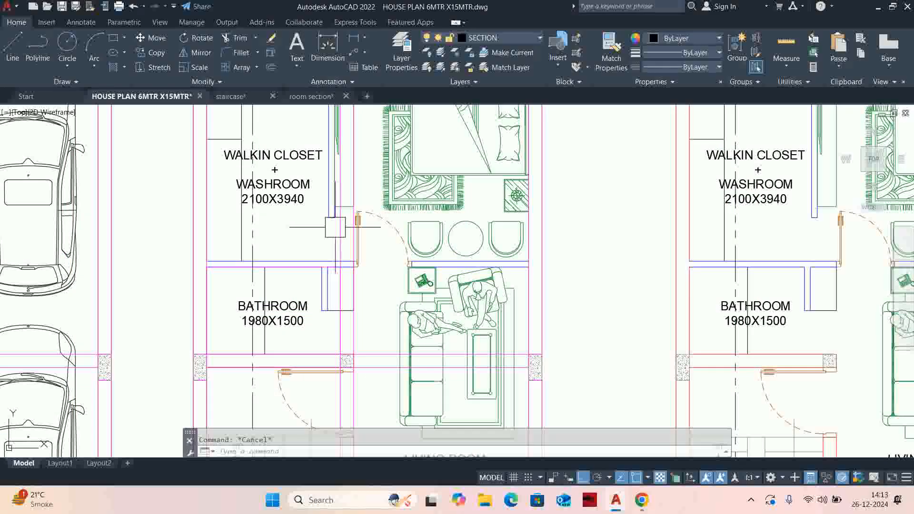
{"action": "scroll", "coordinate": [326, 249], "scroll_direction": "down", "scroll_amount": 2}
{"action": "scroll", "coordinate": [409, 291], "scroll_direction": "down", "scroll_amount": 2}
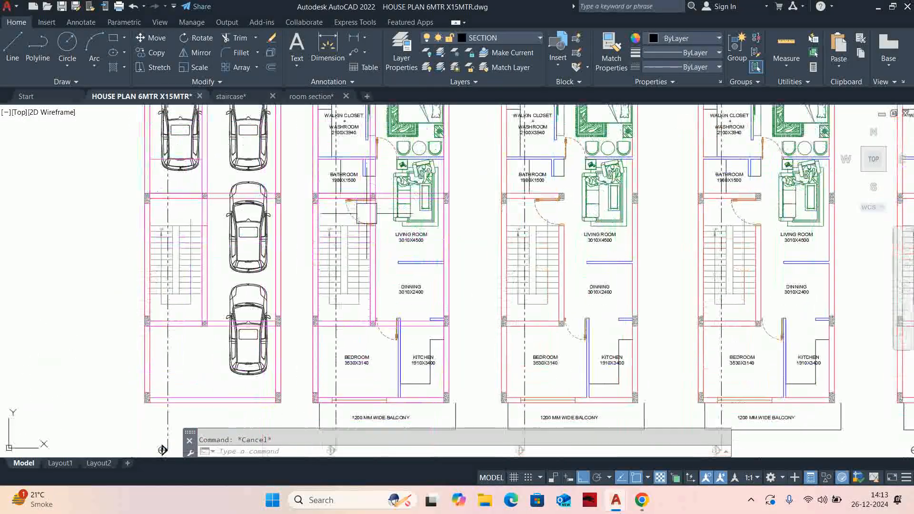
{"action": "middle_click_drag", "start_coordinate": [373, 246], "coordinate": [376, 204]}
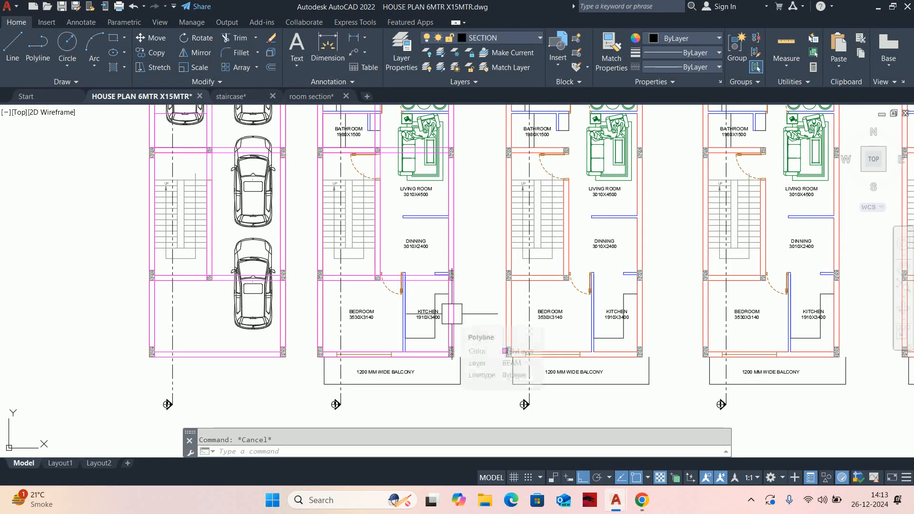
{"action": "scroll", "coordinate": [445, 288], "scroll_direction": "down", "scroll_amount": 2}
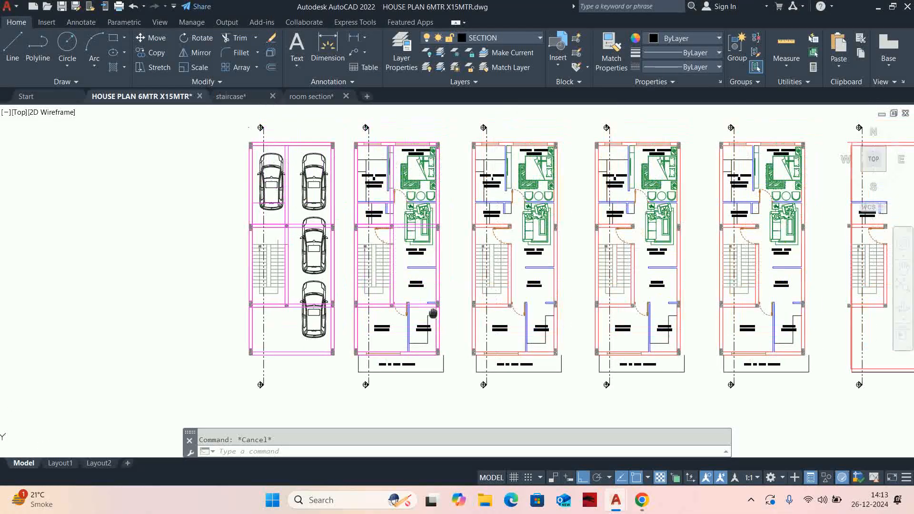
{"action": "middle_click_drag", "start_coordinate": [451, 279], "coordinate": [429, 323]}
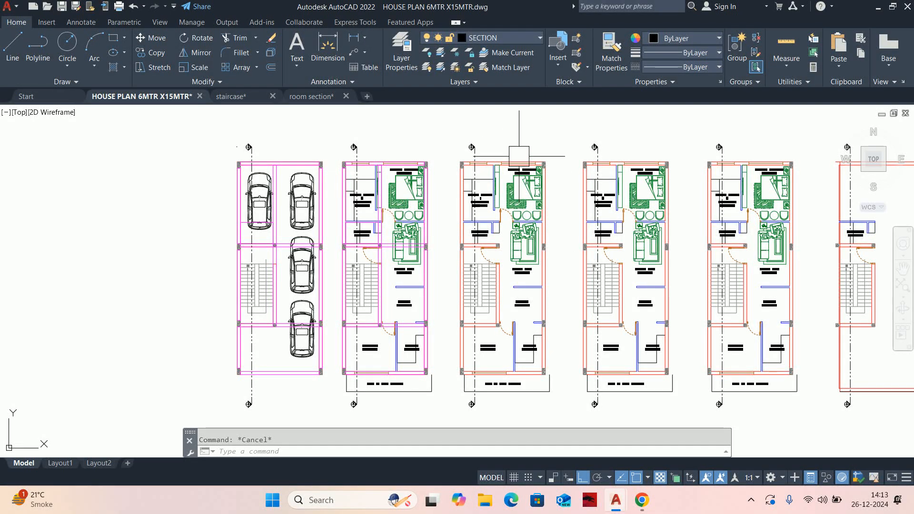
{"action": "scroll", "coordinate": [526, 158], "scroll_direction": "up", "scroll_amount": 3}
{"action": "scroll", "coordinate": [527, 158], "scroll_direction": "down", "scroll_amount": 3}
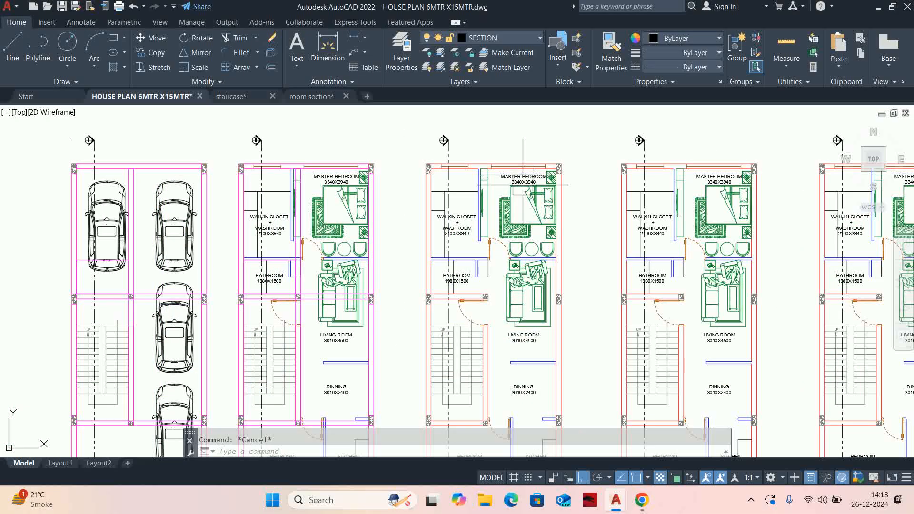
{"action": "scroll", "coordinate": [523, 264], "scroll_direction": "down", "scroll_amount": 2}
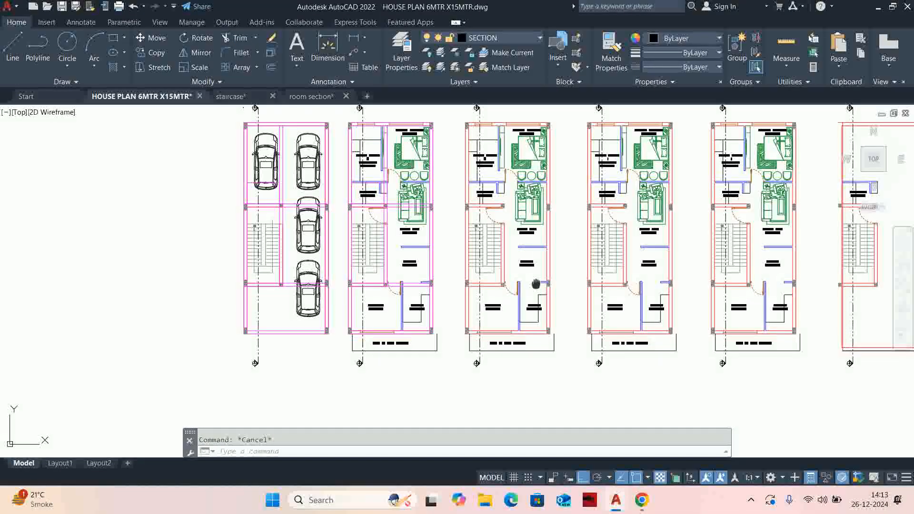
{"action": "scroll", "coordinate": [530, 364], "scroll_direction": "up", "scroll_amount": 2}
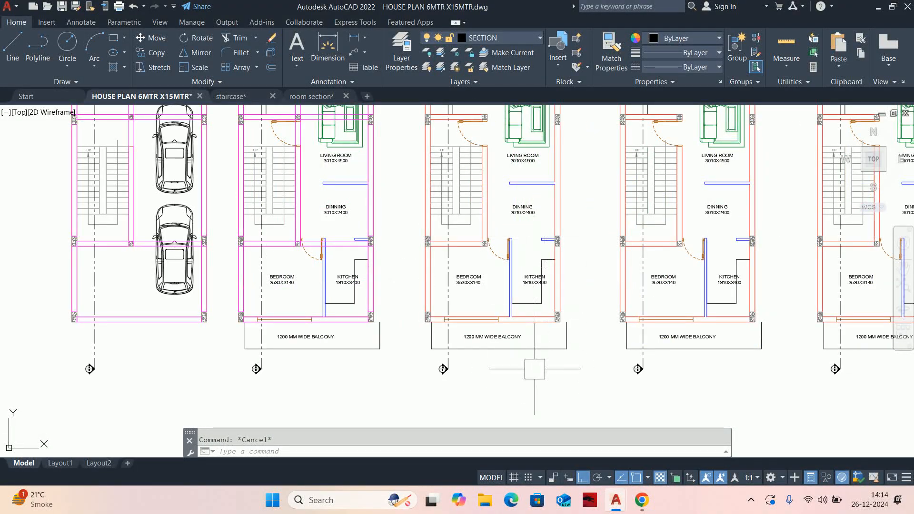
{"action": "scroll", "coordinate": [531, 379], "scroll_direction": "down", "scroll_amount": 2}
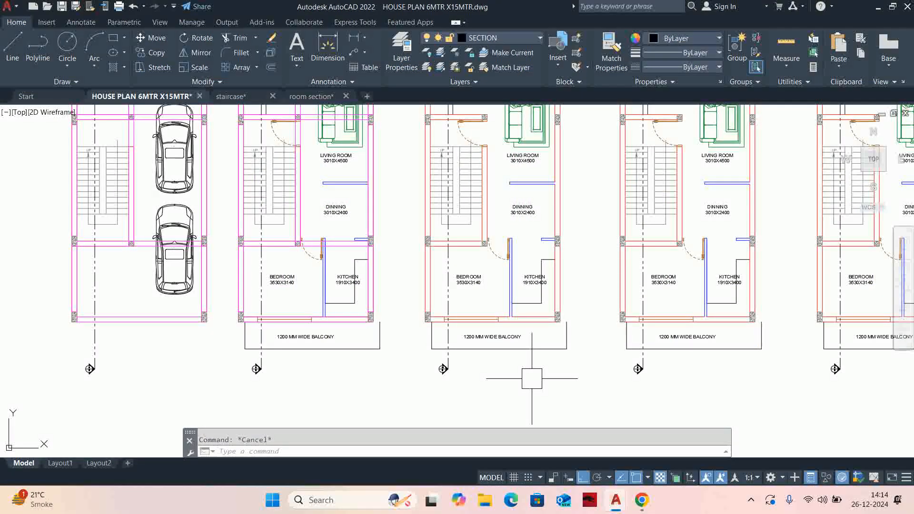
{"action": "scroll", "coordinate": [547, 344], "scroll_direction": "down", "scroll_amount": 2}
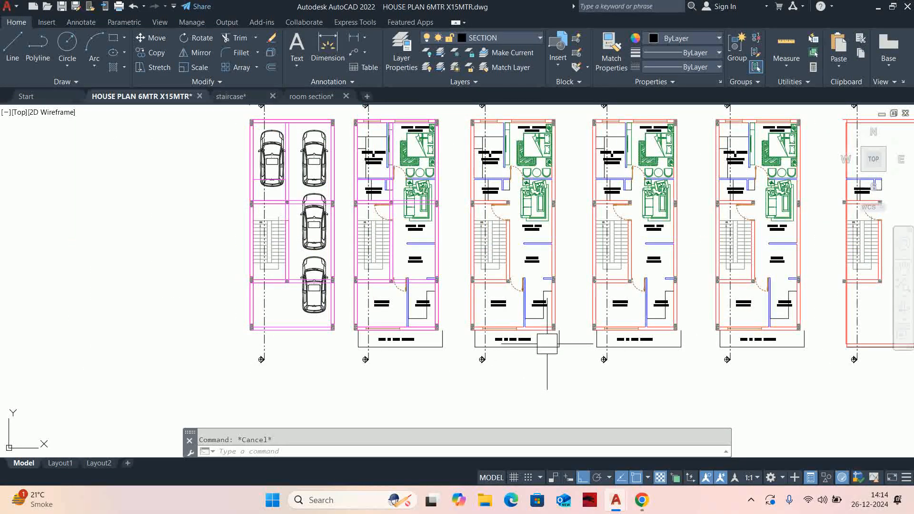
- Move the shifted balcony outlines of the red-walled floor plans left to align with the outer column corners
{"action": "type", "text": "m"}
{"action": "key", "text": "space"}
{"action": "scroll", "coordinate": [608, 347], "scroll_direction": "up", "scroll_amount": 2}
{"action": "left_click", "coordinate": [525, 366]}
{"action": "left_click", "coordinate": [487, 332]}
{"action": "left_click", "coordinate": [542, 400]}
{"action": "left_click", "coordinate": [449, 307]}
{"action": "scroll", "coordinate": [596, 364], "scroll_direction": "up", "scroll_amount": 2}
{"action": "left_click", "coordinate": [625, 400]}
{"action": "left_click", "coordinate": [533, 307]}
{"action": "scroll", "coordinate": [352, 274], "scroll_direction": "down", "scroll_amount": 4}
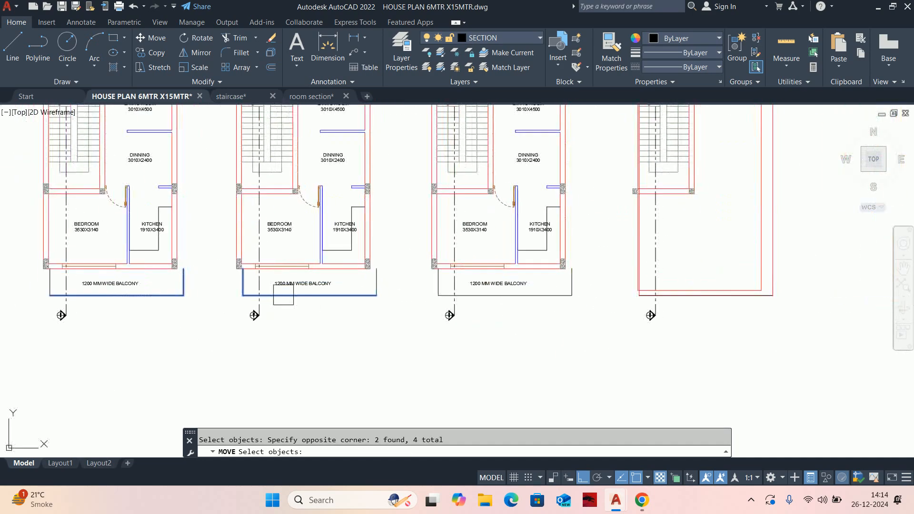
{"action": "left_click", "coordinate": [585, 311]}
{"action": "left_click", "coordinate": [556, 286]}
{"action": "middle_click_drag", "start_coordinate": [714, 312], "coordinate": [692, 311]}
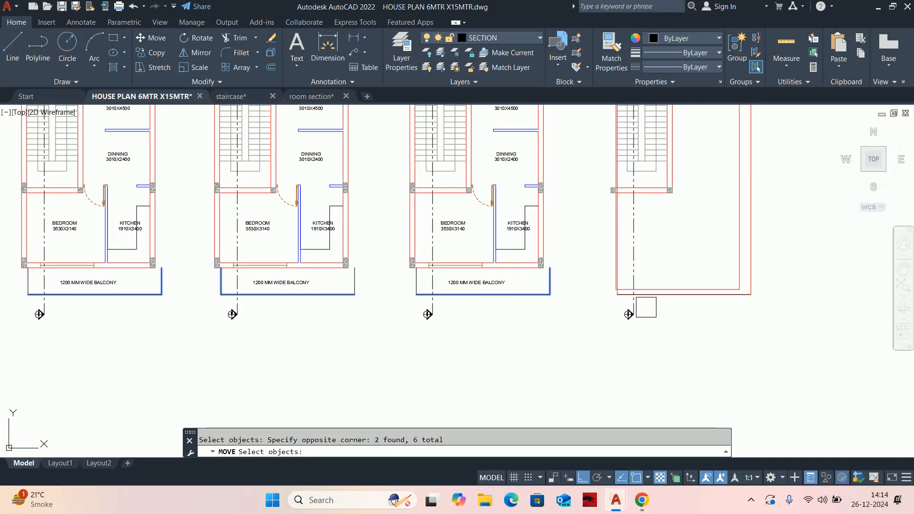
{"action": "scroll", "coordinate": [686, 302], "scroll_direction": "up", "scroll_amount": 2}
{"action": "scroll", "coordinate": [676, 294], "scroll_direction": "down", "scroll_amount": 4}
{"action": "scroll", "coordinate": [571, 286], "scroll_direction": "up", "scroll_amount": 6}
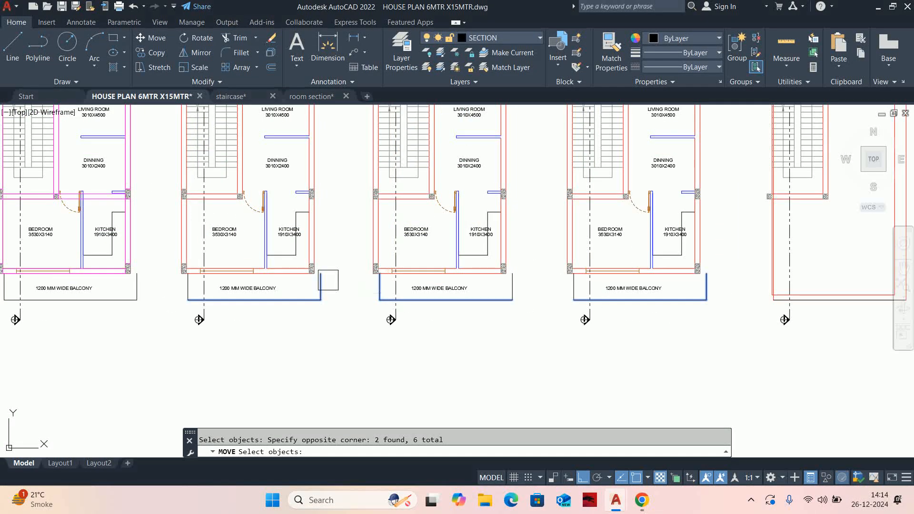
{"action": "key", "text": "Return"}
{"action": "left_click", "coordinate": [548, 278]}
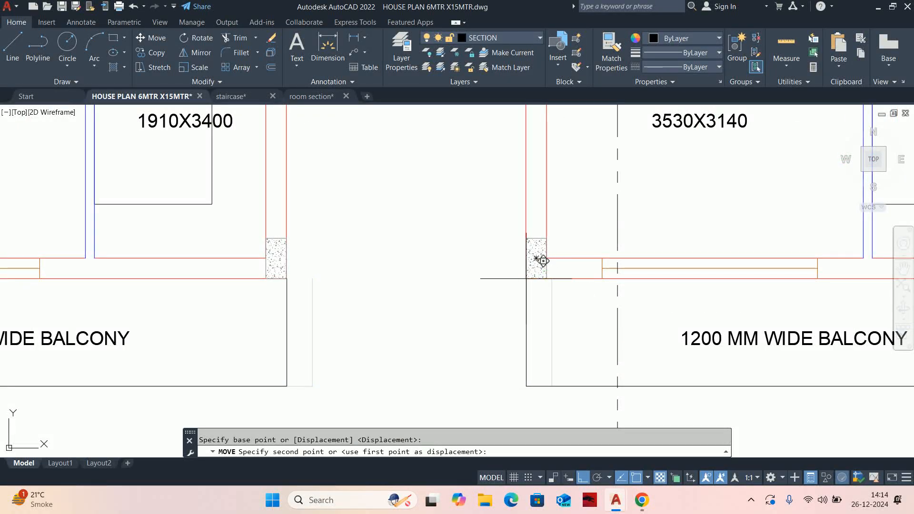
{"action": "key", "text": "Escape"}
- Move the two offset vertical balcony edges of the last two furnished red-walled plans left to the ends of their balcony outlines
{"action": "scroll", "coordinate": [526, 279], "scroll_direction": "down", "scroll_amount": 8}
{"action": "scroll", "coordinate": [595, 305], "scroll_direction": "up", "scroll_amount": 5}
{"action": "scroll", "coordinate": [595, 305], "scroll_direction": "up", "scroll_amount": 3}
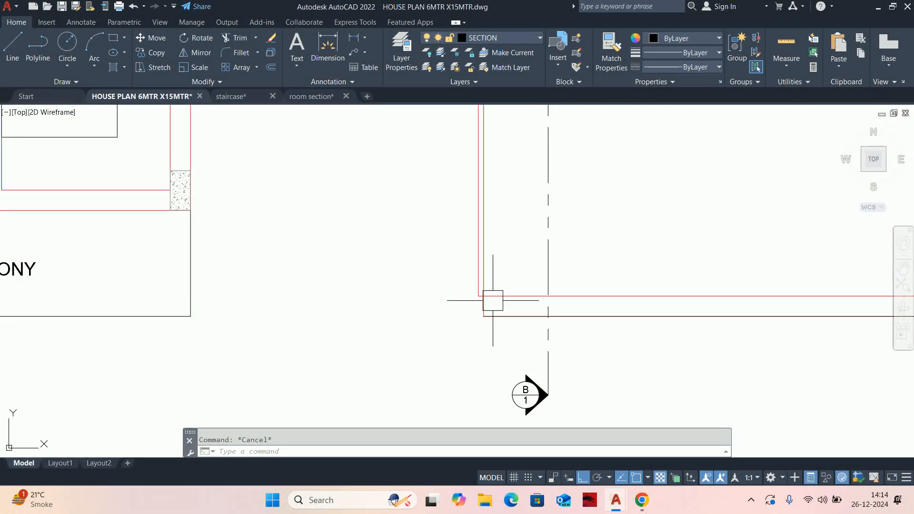
{"action": "scroll", "coordinate": [483, 308], "scroll_direction": "down", "scroll_amount": 8}
{"action": "scroll", "coordinate": [489, 278], "scroll_direction": "up", "scroll_amount": 4}
{"action": "scroll", "coordinate": [485, 228], "scroll_direction": "down", "scroll_amount": 4}
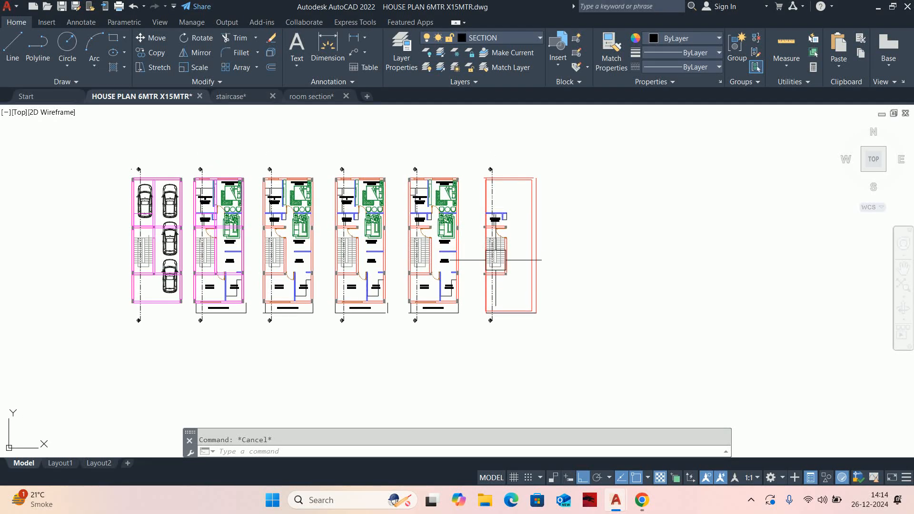
{"action": "scroll", "coordinate": [527, 182], "scroll_direction": "up", "scroll_amount": 2}
{"action": "scroll", "coordinate": [470, 277], "scroll_direction": "up", "scroll_amount": 5}
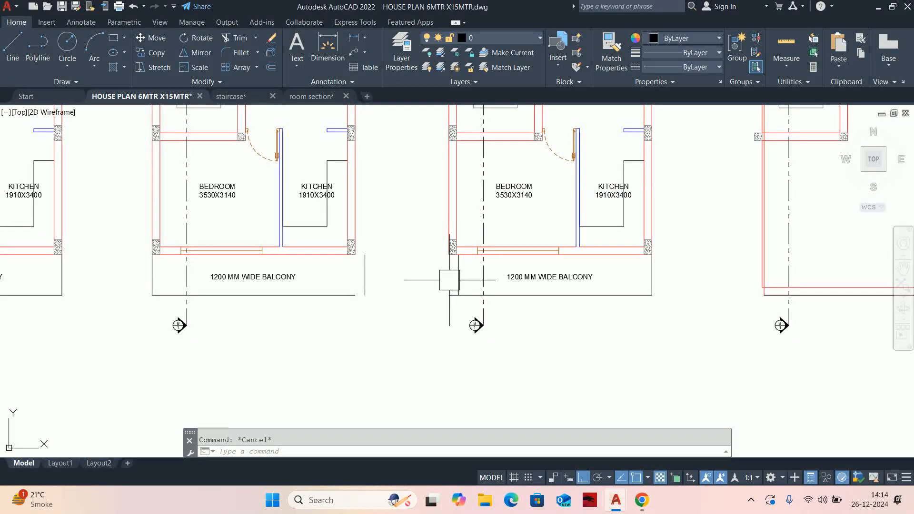
{"action": "type", "text": "m"}
{"action": "key", "text": "Return"}
{"action": "left_click", "coordinate": [463, 271]}
{"action": "middle_click_drag", "start_coordinate": [366, 277], "coordinate": [455, 285]}
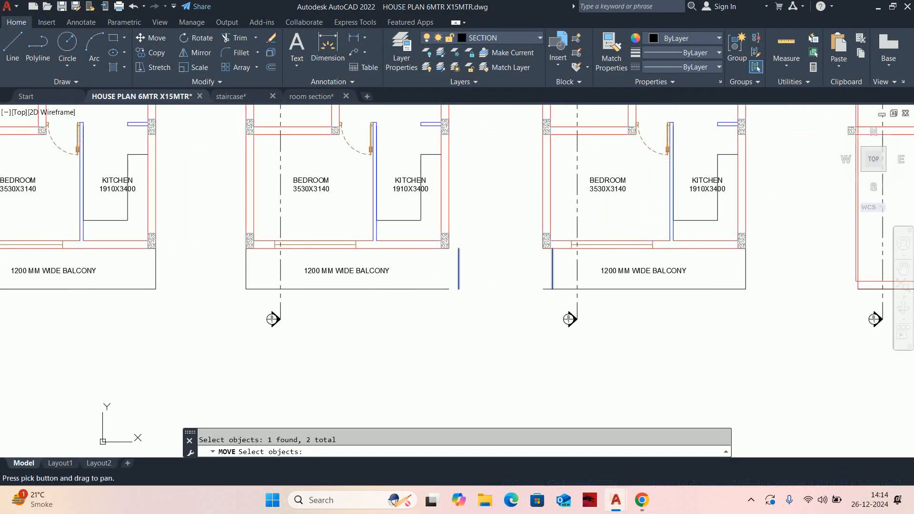
{"action": "scroll", "coordinate": [440, 286], "scroll_direction": "up", "scroll_amount": 4}
{"action": "key", "text": "Return"}
{"action": "left_click", "coordinate": [469, 282]}
{"action": "left_click", "coordinate": [447, 281]}
{"action": "key", "text": "Escape"}
{"action": "scroll", "coordinate": [535, 250], "scroll_direction": "down", "scroll_amount": 8}
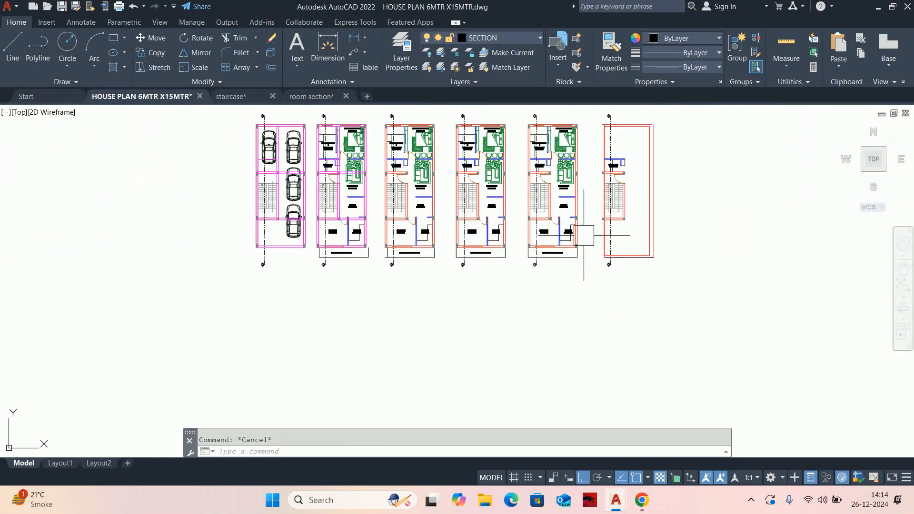
- Undo the recent balcony outline and section line moves, and turn all layers back on
{"action": "scroll", "coordinate": [529, 238], "scroll_direction": "up", "scroll_amount": 6}
{"action": "scroll", "coordinate": [530, 239], "scroll_direction": "down", "scroll_amount": 5}
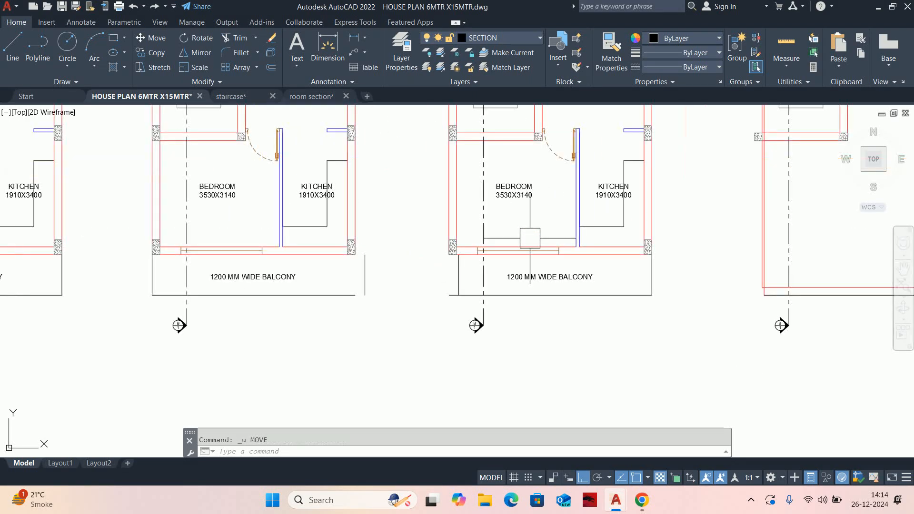
{"action": "scroll", "coordinate": [530, 238], "scroll_direction": "up", "scroll_amount": 4}
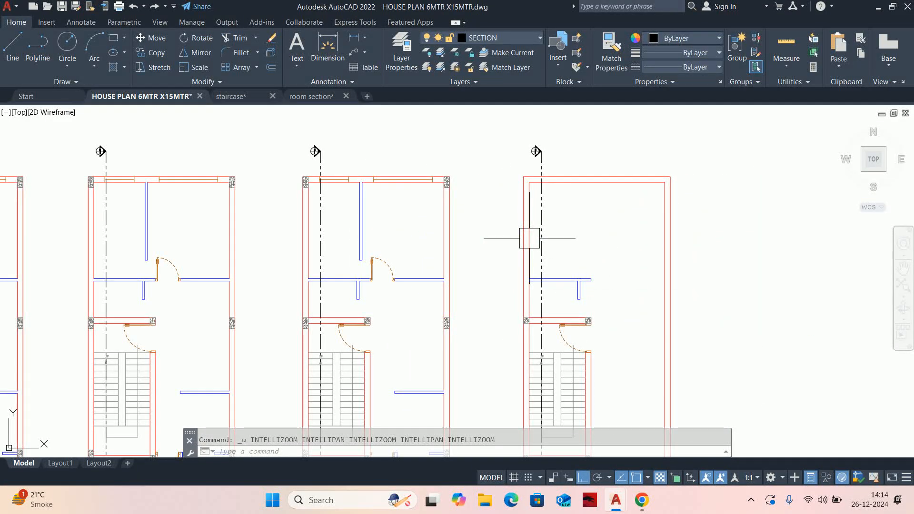
{"action": "scroll", "coordinate": [528, 266], "scroll_direction": "down", "scroll_amount": 6}
{"action": "scroll", "coordinate": [526, 309], "scroll_direction": "up", "scroll_amount": 5}
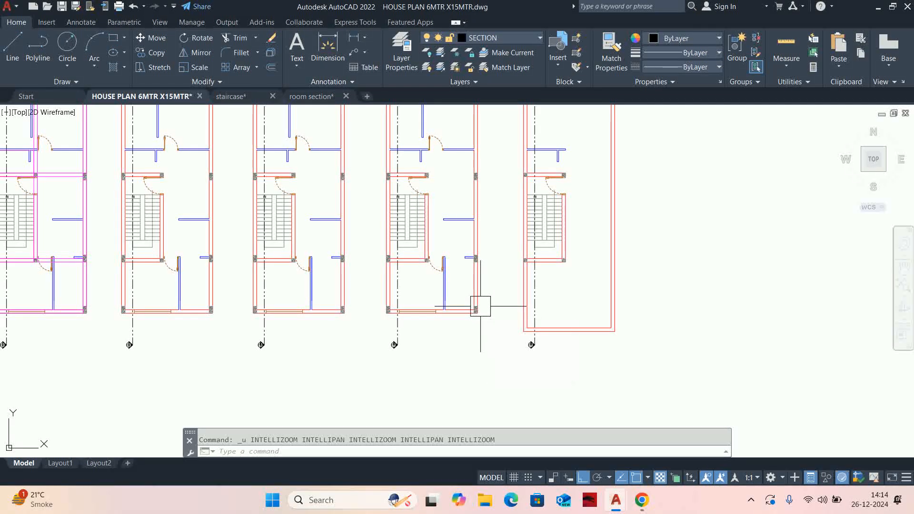
{"action": "type", "text": "layon"}
{"action": "key", "text": "Return"}
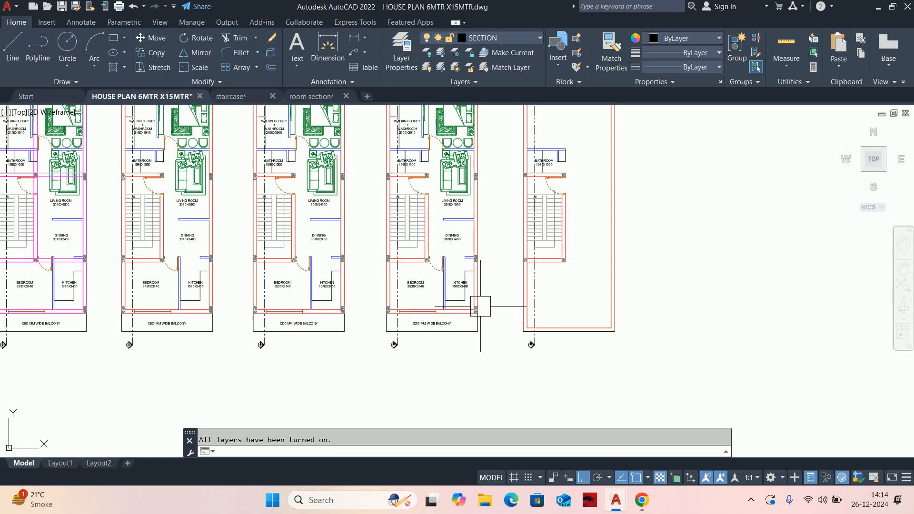
- Move only the section lines and their end markers on all six plans about 170 mm to the right
{"action": "scroll", "coordinate": [486, 286], "scroll_direction": "down", "scroll_amount": 5}
{"action": "type", "text": "m"}
{"action": "key", "text": "Return"}
{"action": "scroll", "coordinate": [507, 191], "scroll_direction": "up", "scroll_amount": 2}
{"action": "left_click", "coordinate": [496, 201]}
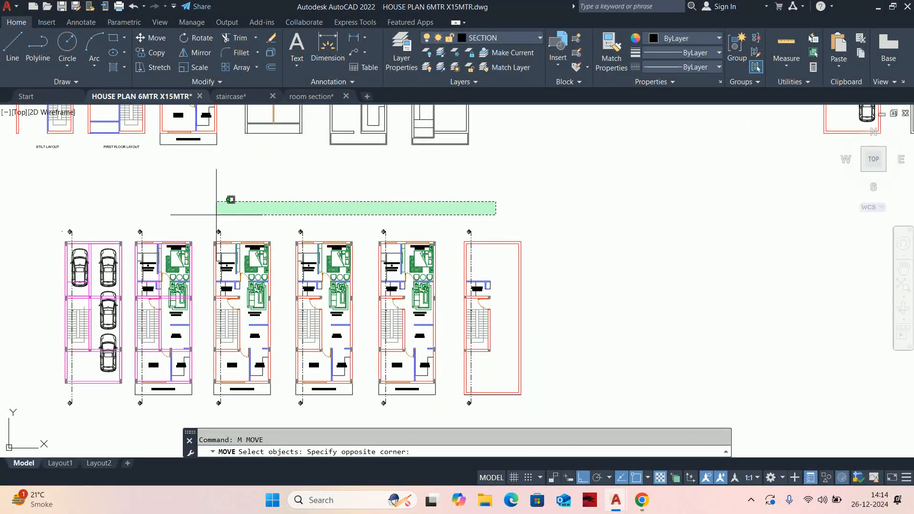
{"action": "middle_click_drag", "start_coordinate": [216, 215], "coordinate": [419, 233]}
{"action": "left_click", "coordinate": [234, 253]}
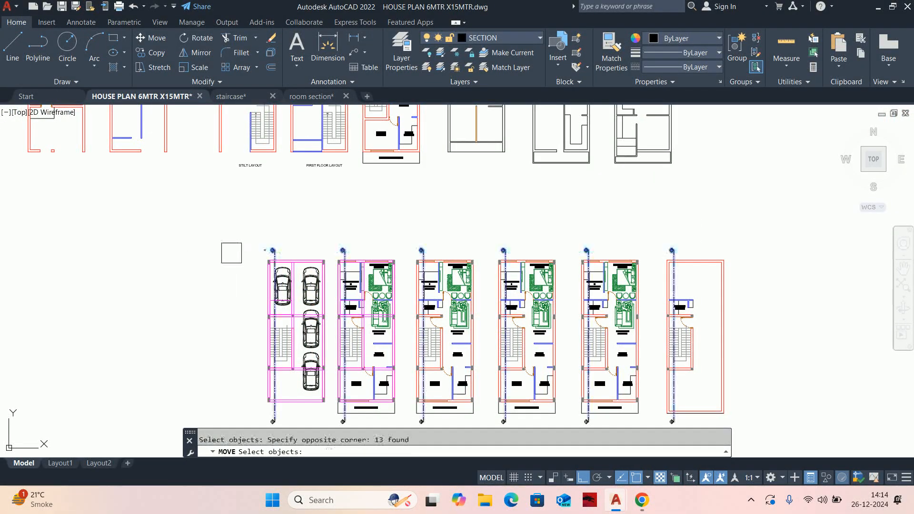
{"action": "middle_click_drag", "start_coordinate": [582, 301], "coordinate": [529, 186]}
{"action": "left_click", "coordinate": [632, 333]}
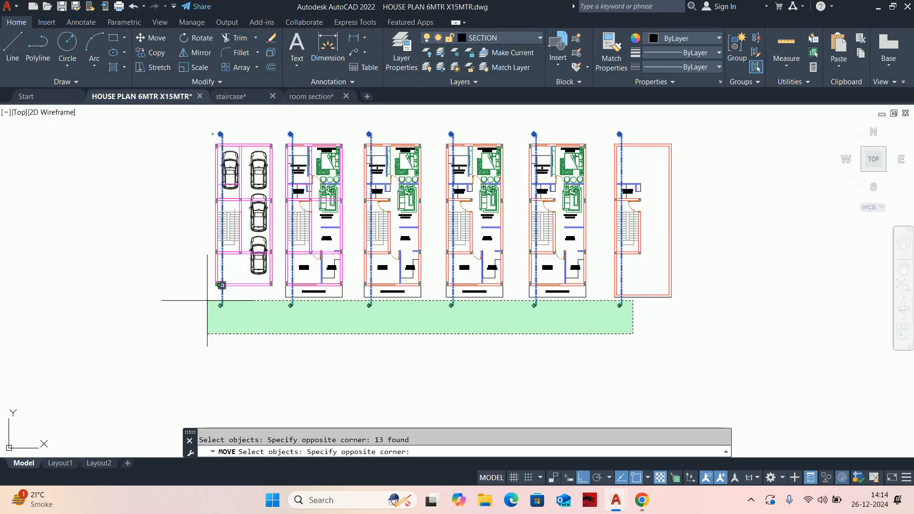
{"action": "left_click", "coordinate": [210, 296]}
{"action": "scroll", "coordinate": [476, 157], "scroll_direction": "up", "scroll_amount": 5}
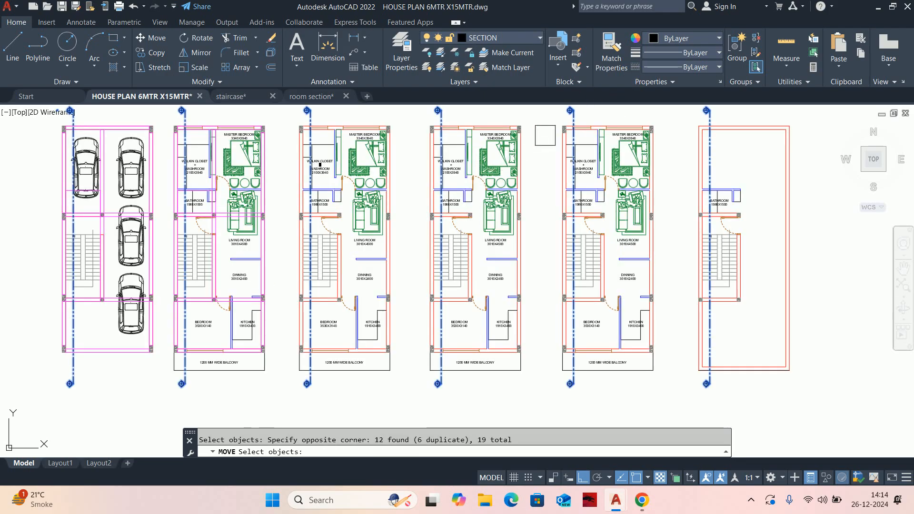
{"action": "key", "text": "Return"}
{"action": "left_click", "coordinate": [524, 147]}
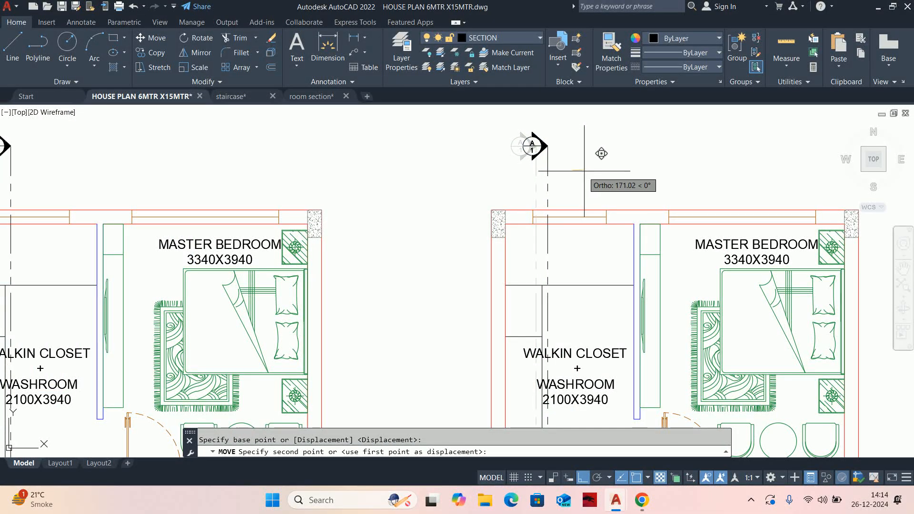
{"action": "key", "text": "Escape"}
{"action": "scroll", "coordinate": [547, 287], "scroll_direction": "down", "scroll_amount": 5}
{"action": "scroll", "coordinate": [571, 295], "scroll_direction": "down", "scroll_amount": 6}
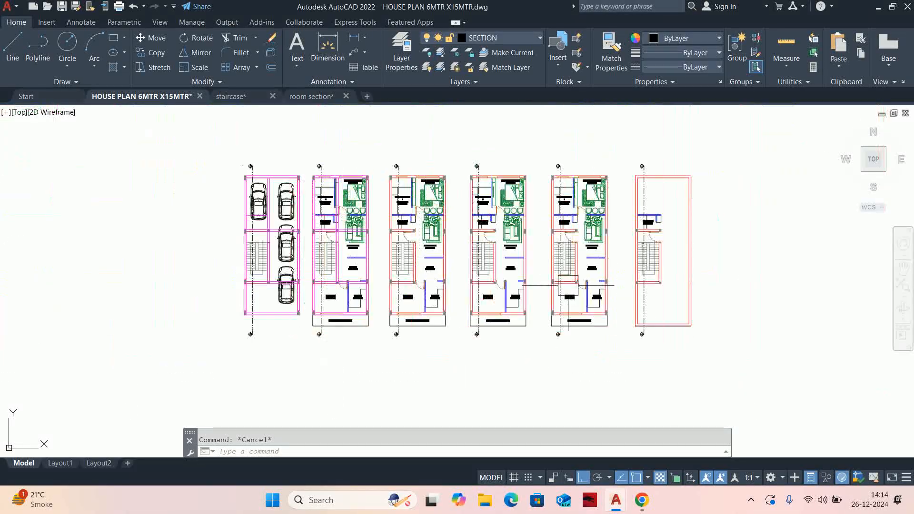
{"action": "middle_click_drag", "start_coordinate": [390, 236], "coordinate": [448, 237]}
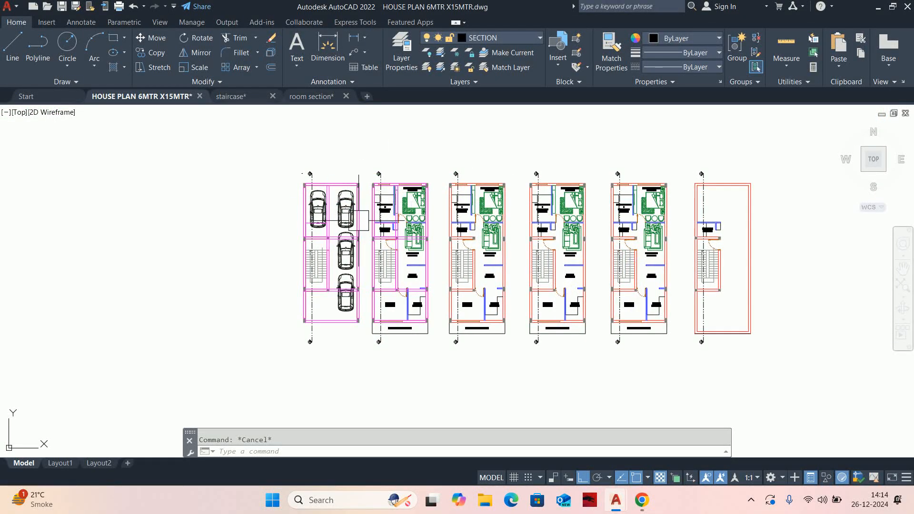
{"action": "type", "text": "co"}
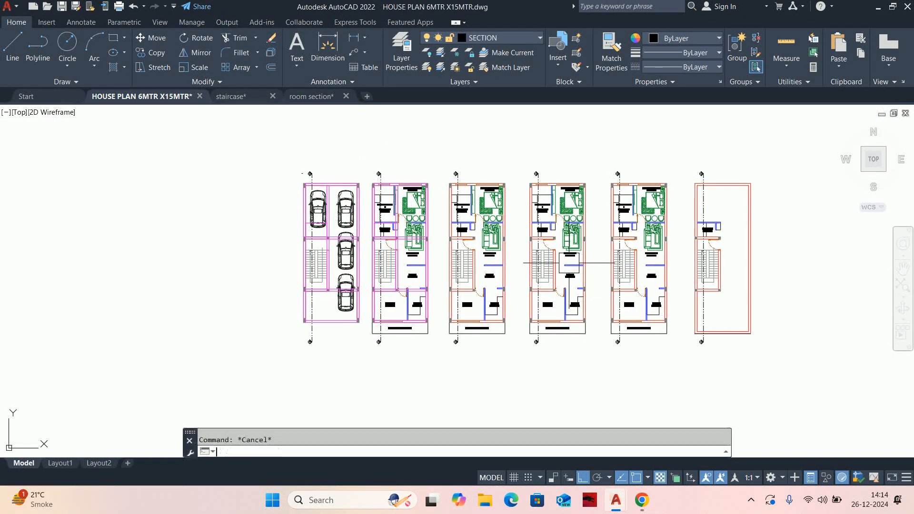
{"action": "key", "text": "Return"}
{"action": "scroll", "coordinate": [596, 251], "scroll_direction": "down", "scroll_amount": 6}
{"action": "scroll", "coordinate": [582, 273], "scroll_direction": "up", "scroll_amount": 4}
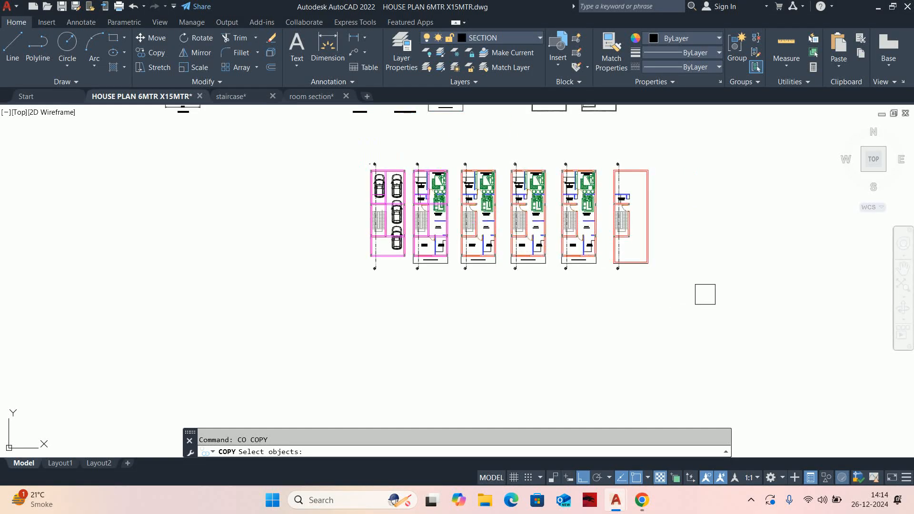
{"action": "key", "text": "Escape"}
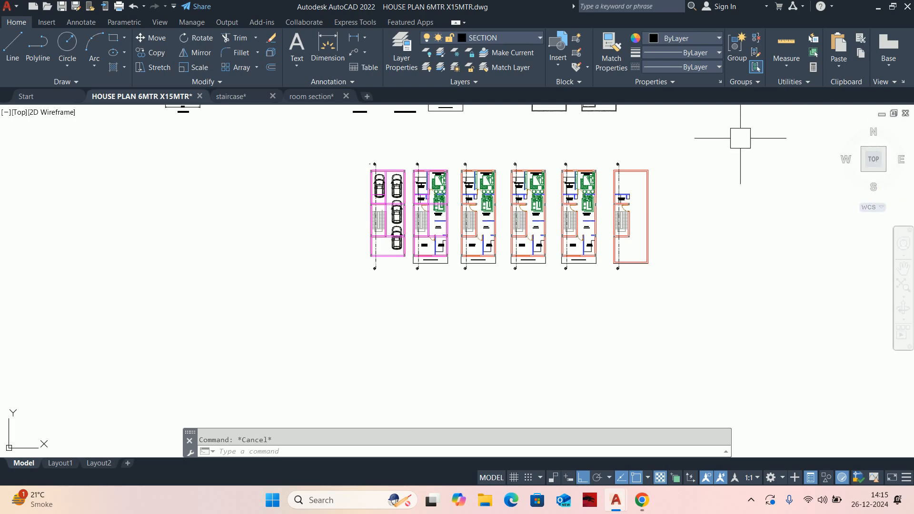
- Copy all six floor plans with their section lines horizontally about 144,900 mm to the right, into empty space
{"action": "type", "text": "co"}
{"action": "key", "text": "Return"}
{"action": "left_click", "coordinate": [710, 330]}
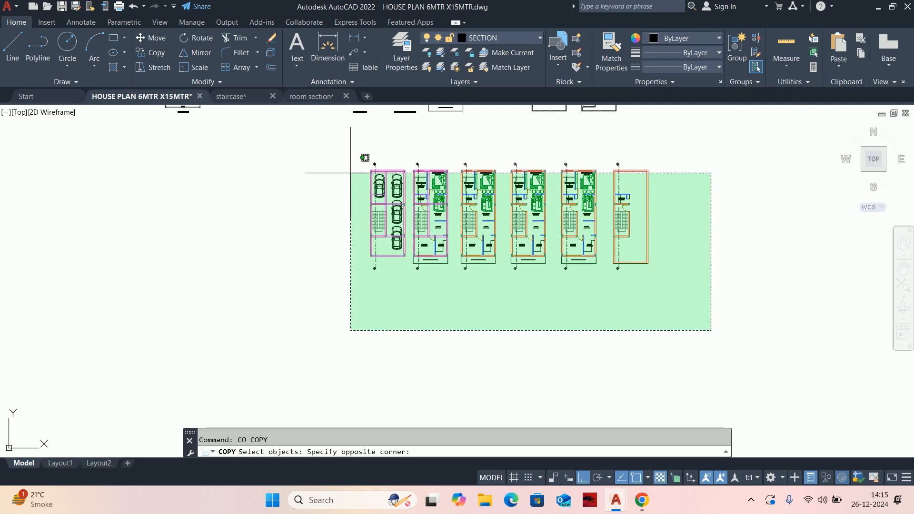
{"action": "left_click", "coordinate": [325, 149]}
{"action": "key", "text": "Return"}
{"action": "left_click", "coordinate": [341, 358]}
{"action": "scroll", "coordinate": [547, 388], "scroll_direction": "down", "scroll_amount": 2}
{"action": "middle_click_drag", "start_coordinate": [598, 388], "coordinate": [85, 352]}
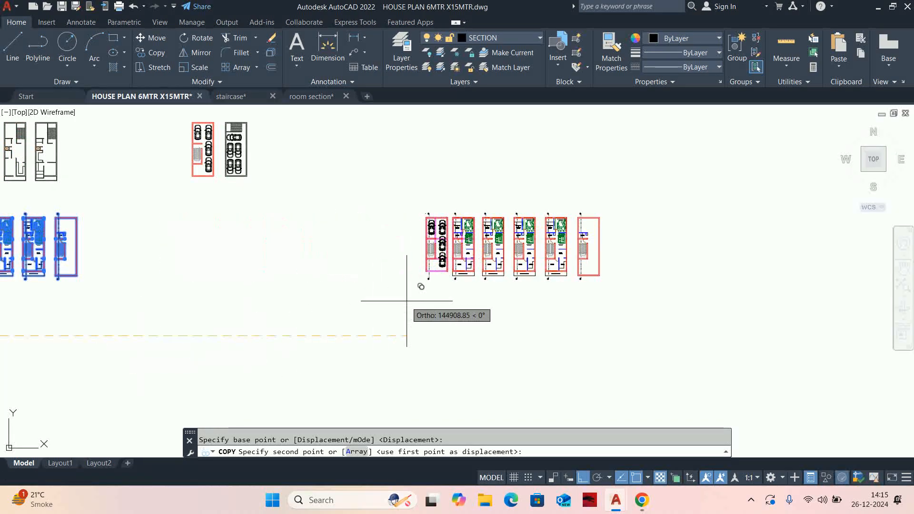
{"action": "left_click", "coordinate": [408, 300]}
{"action": "key", "text": "Escape"}
- Rotate the copied plans 90° counterclockwise about the lower-left corner of the parking plan so they stack vertically
{"action": "type", "text": "ro"}
{"action": "key", "text": "Return"}
{"action": "left_click", "coordinate": [625, 343]}
{"action": "left_click", "coordinate": [375, 156]}
{"action": "key", "text": "Return"}
{"action": "scroll", "coordinate": [405, 265], "scroll_direction": "up", "scroll_amount": 5}
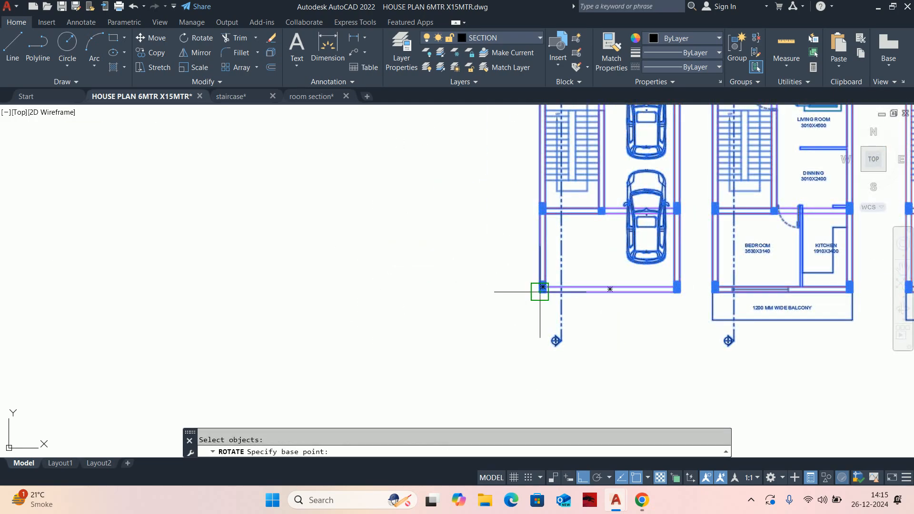
{"action": "left_click", "coordinate": [540, 291]}
{"action": "scroll", "coordinate": [540, 288], "scroll_direction": "down", "scroll_amount": 5}
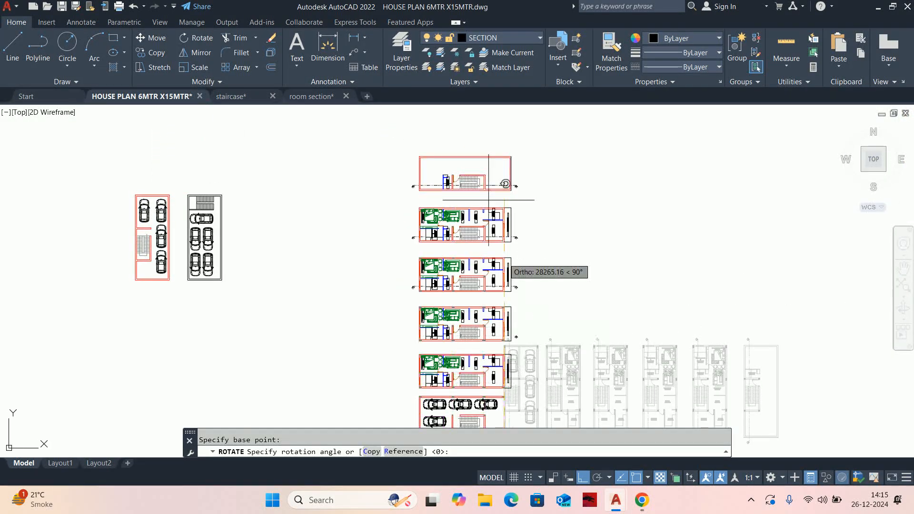
{"action": "key", "text": "Escape"}
- Turn off the BEAM layer by picking a magenta beam line on the rotated parking plan
{"action": "scroll", "coordinate": [472, 246], "scroll_direction": "down", "scroll_amount": 4}
{"action": "scroll", "coordinate": [471, 247], "scroll_direction": "up", "scroll_amount": 8}
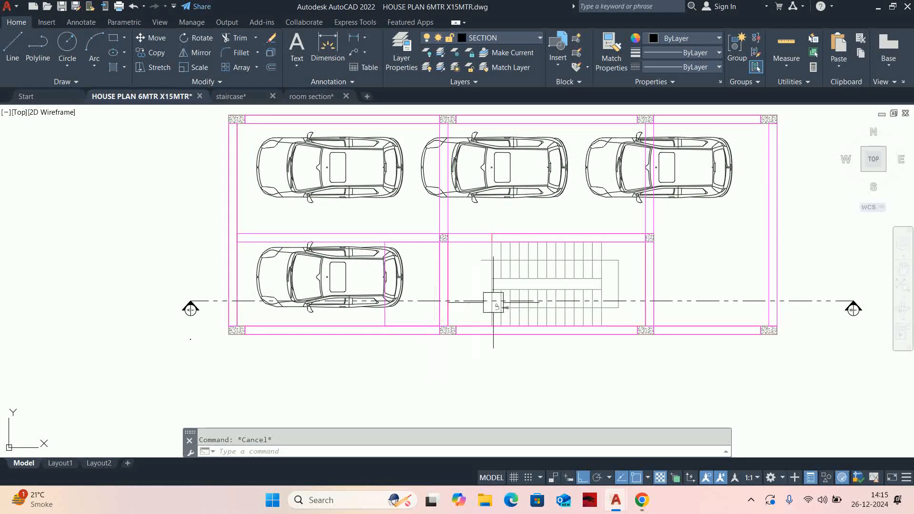
{"action": "scroll", "coordinate": [478, 312], "scroll_direction": "down", "scroll_amount": 2}
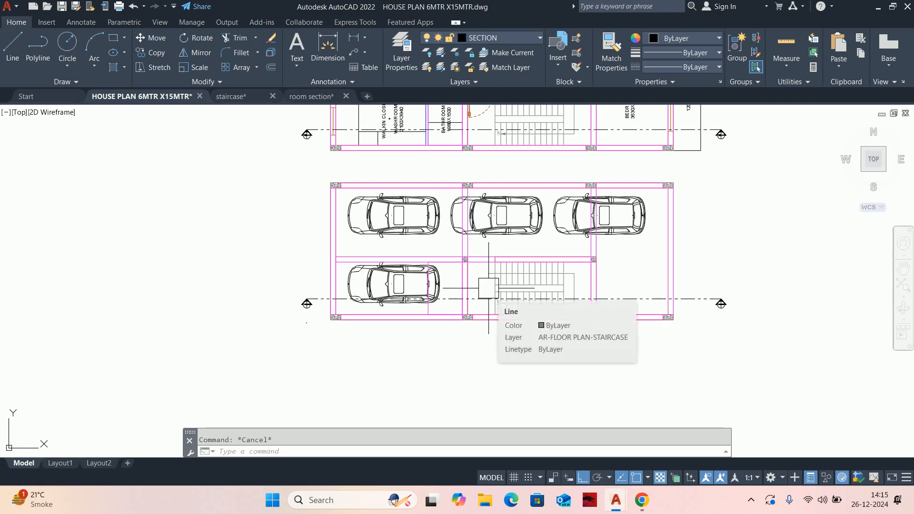
{"action": "type", "text": "LA"}
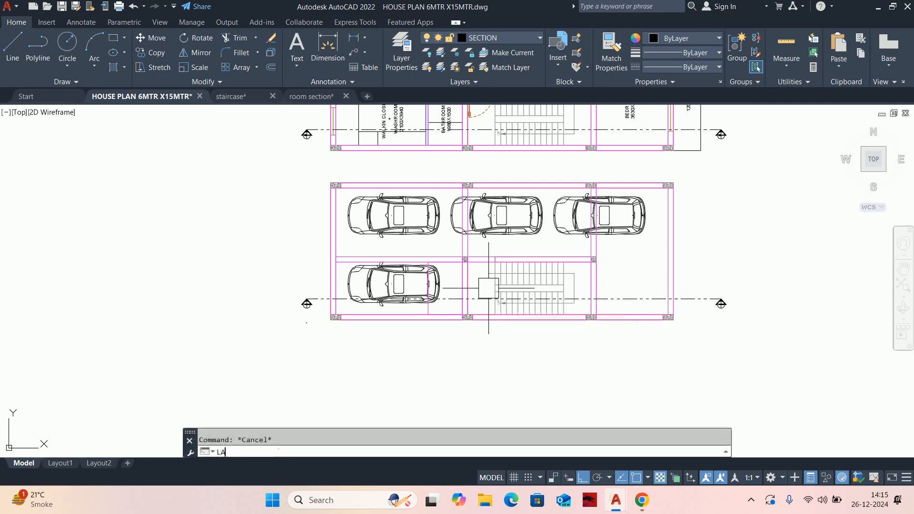
{"action": "type", "text": "YOFF"}
{"action": "key", "text": "Return"}
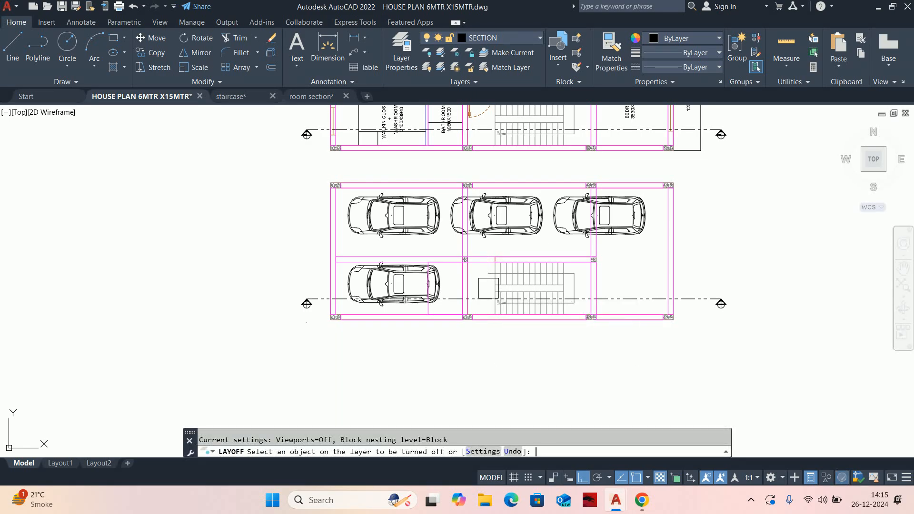
{"action": "scroll", "coordinate": [622, 268], "scroll_direction": "up", "scroll_amount": 2}
{"action": "left_click", "coordinate": [683, 256]}
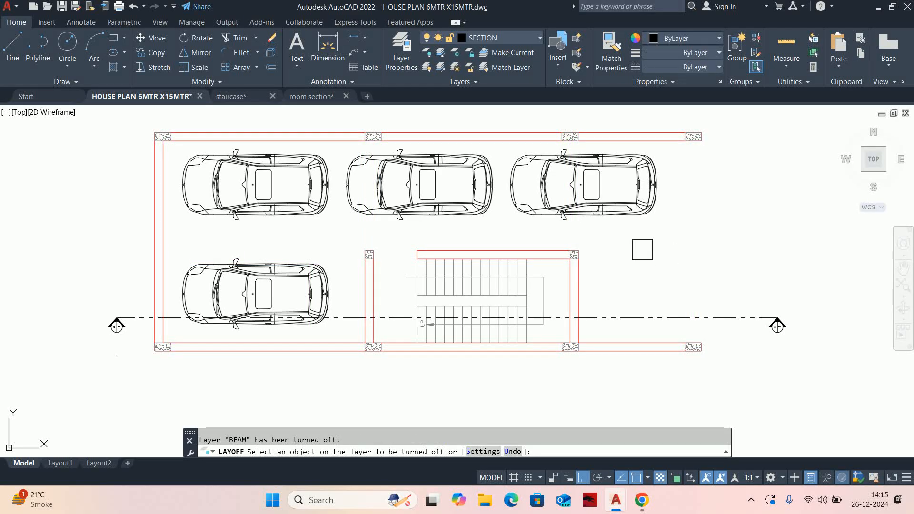
{"action": "middle_click_drag", "start_coordinate": [581, 275], "coordinate": [609, 279]}
{"action": "key", "text": "Escape"}
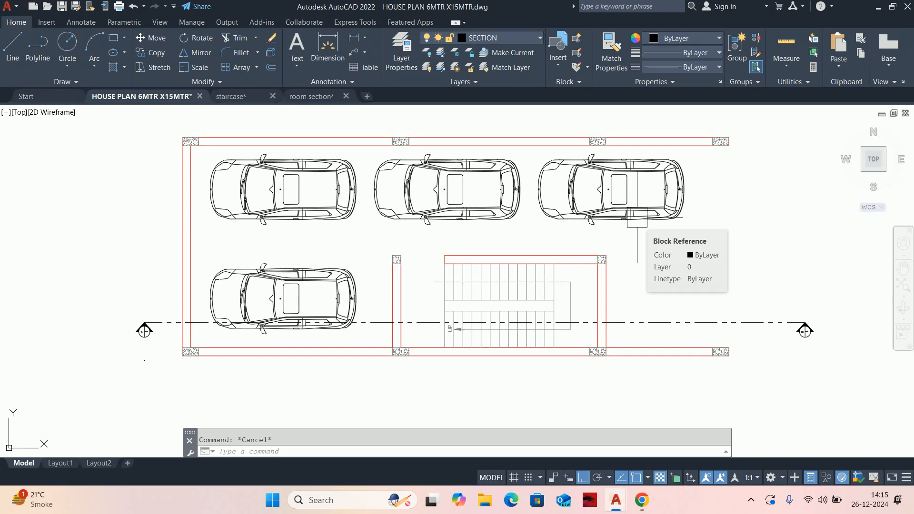
- Draw vertical construction lines through the outer left and right ends of the rotated parking plan
{"action": "scroll", "coordinate": [605, 259], "scroll_direction": "down", "scroll_amount": 2}
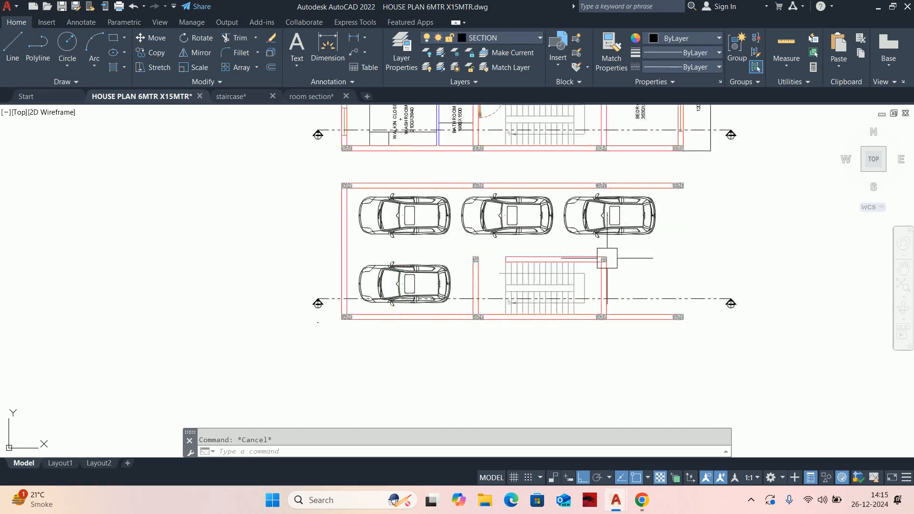
{"action": "middle_click_drag", "start_coordinate": [325, 300], "coordinate": [329, 289]}
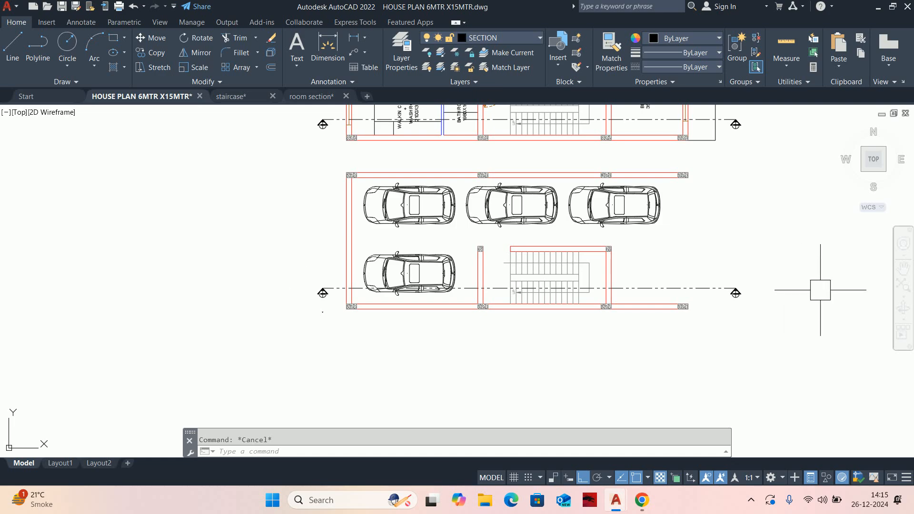
{"action": "type", "text": "xl"}
{"action": "key", "text": "Return"}
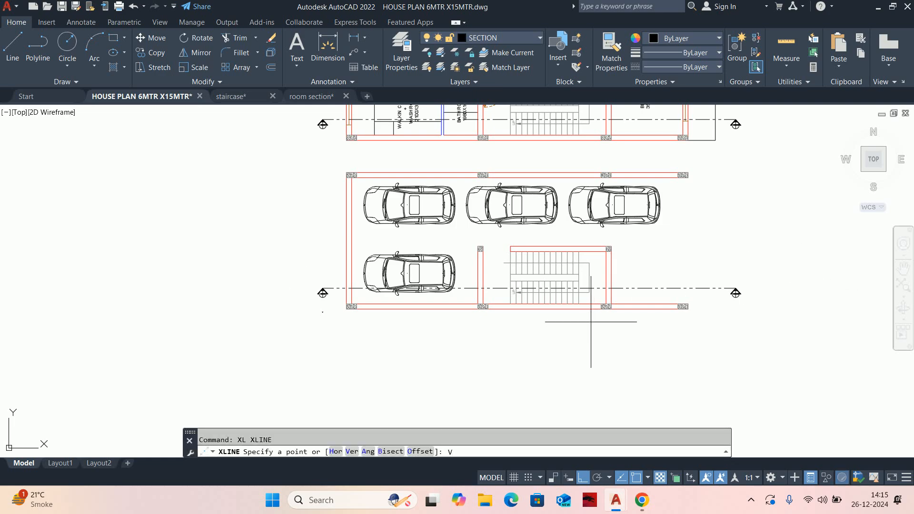
{"action": "key", "text": "Return"}
{"action": "scroll", "coordinate": [328, 312], "scroll_direction": "up", "scroll_amount": 4}
{"action": "left_click", "coordinate": [369, 305]}
{"action": "scroll", "coordinate": [370, 314], "scroll_direction": "down", "scroll_amount": 3}
{"action": "scroll", "coordinate": [590, 314], "scroll_direction": "up", "scroll_amount": 5}
{"action": "left_click", "coordinate": [549, 297]}
{"action": "key", "text": "Escape"}
{"action": "scroll", "coordinate": [562, 316], "scroll_direction": "down", "scroll_amount": 5}
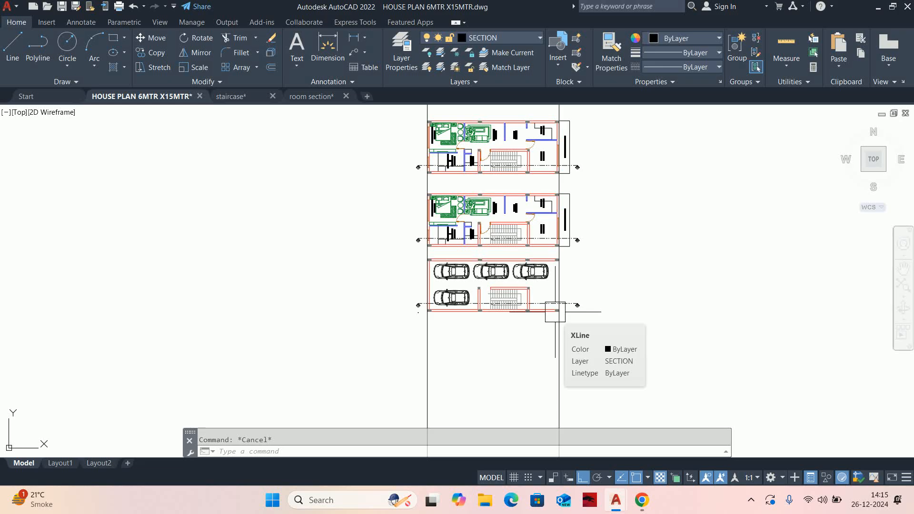
{"action": "scroll", "coordinate": [549, 311], "scroll_direction": "up", "scroll_amount": 3}
{"action": "scroll", "coordinate": [571, 309], "scroll_direction": "down", "scroll_amount": 5}
{"action": "scroll", "coordinate": [535, 257], "scroll_direction": "up", "scroll_amount": 3}
{"action": "type", "text": "L"}
{"action": "scroll", "coordinate": [534, 257], "scroll_direction": "up", "scroll_amount": 4}
{"action": "scroll", "coordinate": [528, 262], "scroll_direction": "down", "scroll_amount": 2}
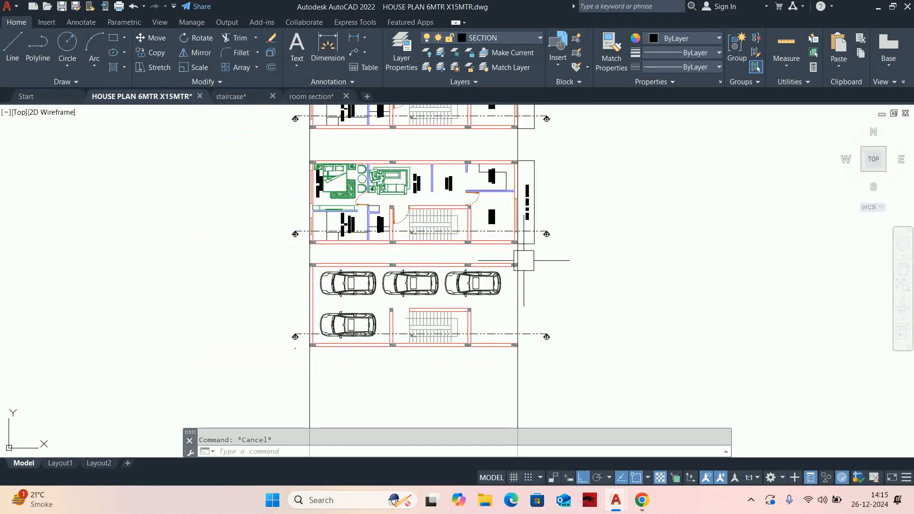
{"action": "key", "text": "Return"}
{"action": "scroll", "coordinate": [528, 265], "scroll_direction": "up", "scroll_amount": 6}
{"action": "key", "text": "Escape"}
{"action": "scroll", "coordinate": [526, 285], "scroll_direction": "down", "scroll_amount": 2}
{"action": "type", "text": "ct "}
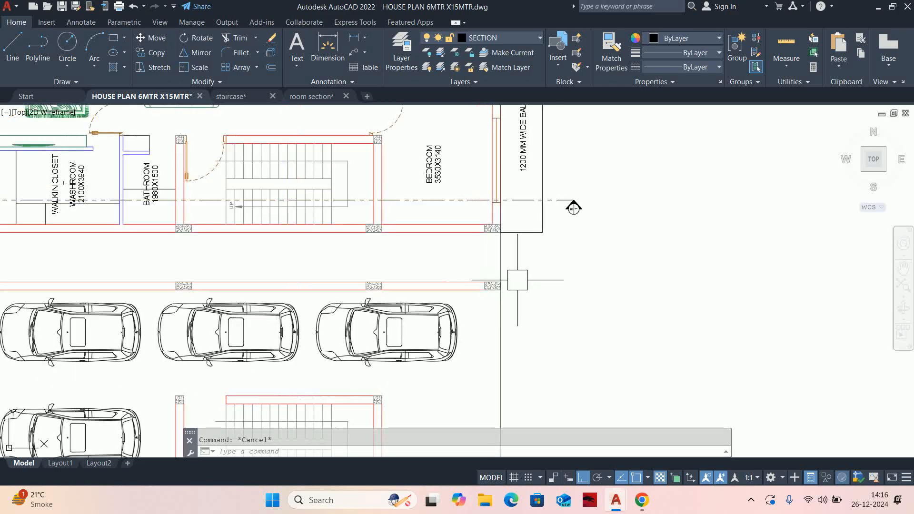
- Copy the balcony outline from the rotated plan above onto the matching outer corner of the rotated parking plan
{"action": "type", "text": "o"}
{"action": "key", "text": "Return"}
{"action": "left_click", "coordinate": [555, 257]}
{"action": "left_click", "coordinate": [520, 221]}
{"action": "scroll", "coordinate": [520, 219], "scroll_direction": "down", "scroll_amount": 2}
{"action": "middle_click_drag", "start_coordinate": [524, 115], "coordinate": [539, 259]}
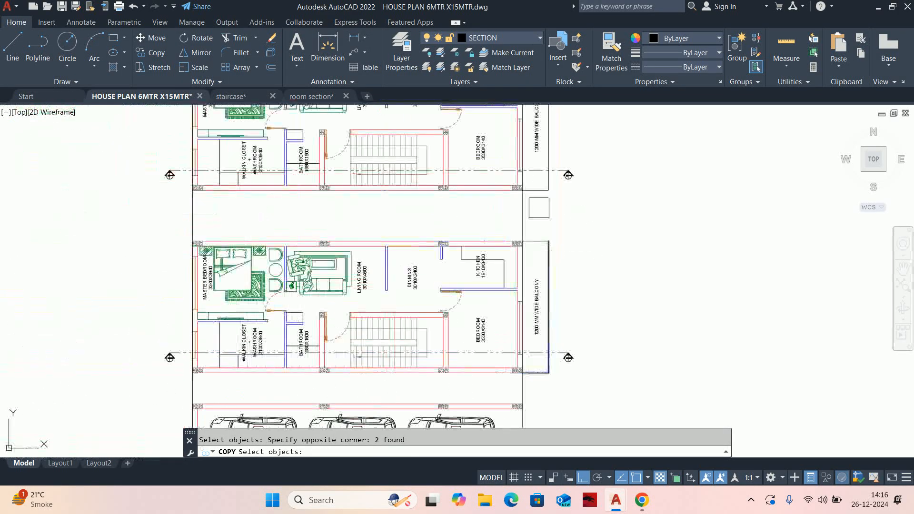
{"action": "scroll", "coordinate": [545, 231], "scroll_direction": "up", "scroll_amount": 4}
{"action": "left_click", "coordinate": [514, 254]}
{"action": "key", "text": "Return"}
{"action": "scroll", "coordinate": [482, 251], "scroll_direction": "up", "scroll_amount": 5}
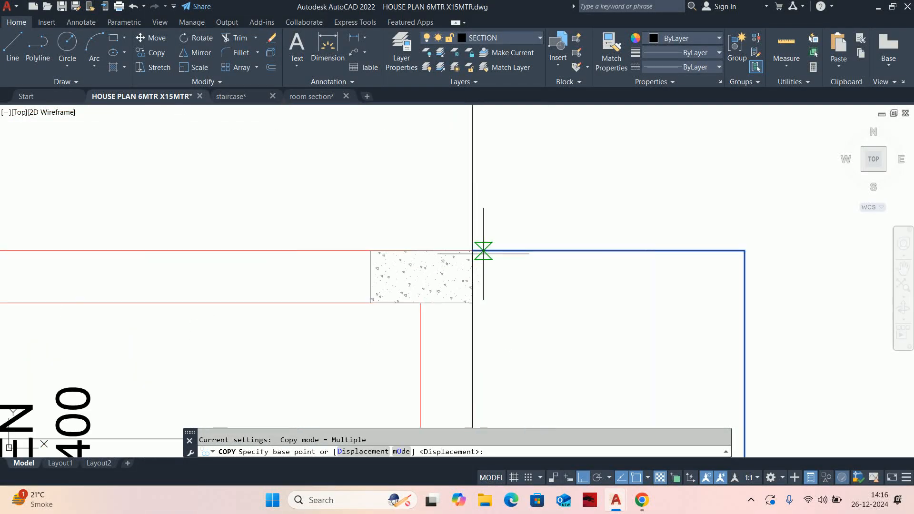
{"action": "left_click", "coordinate": [465, 248]}
{"action": "scroll", "coordinate": [465, 248], "scroll_direction": "down", "scroll_amount": 5}
{"action": "scroll", "coordinate": [467, 286], "scroll_direction": "up", "scroll_amount": 3}
{"action": "scroll", "coordinate": [454, 204], "scroll_direction": "down", "scroll_amount": 4}
{"action": "scroll", "coordinate": [458, 265], "scroll_direction": "up", "scroll_amount": 3}
{"action": "left_click", "coordinate": [458, 281]}
{"action": "scroll", "coordinate": [459, 281], "scroll_direction": "up", "scroll_amount": 5}
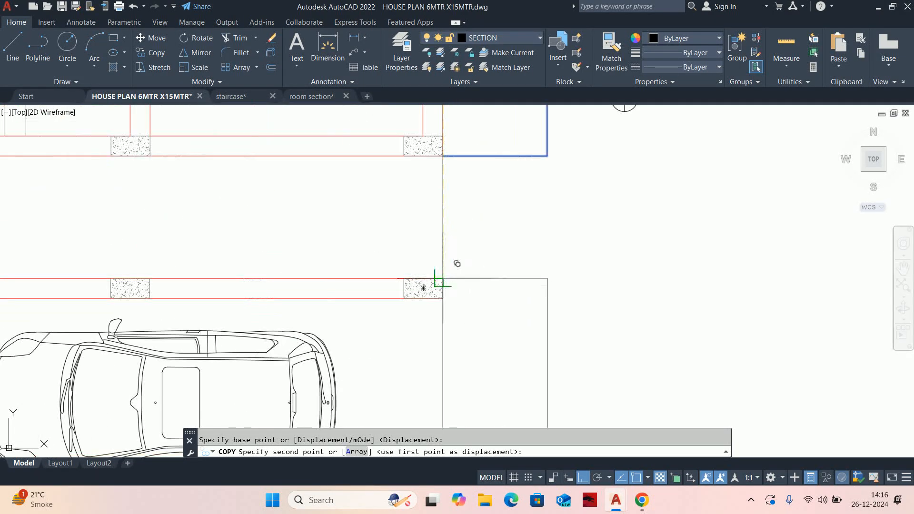
{"action": "key", "text": "Escape"}
- Copy the balcony outline of the neighbouring upright floor plan to the front end of the original parking plan
{"action": "scroll", "coordinate": [454, 263], "scroll_direction": "down", "scroll_amount": 10}
{"action": "middle_click_drag", "start_coordinate": [414, 274], "coordinate": [463, 278]}
{"action": "middle_click_drag", "start_coordinate": [298, 281], "coordinate": [647, 285]}
{"action": "scroll", "coordinate": [435, 248], "scroll_direction": "up", "scroll_amount": 5}
{"action": "key", "text": "Return"}
{"action": "scroll", "coordinate": [760, 343], "scroll_direction": "up", "scroll_amount": 3}
{"action": "middle_click_drag", "start_coordinate": [761, 343], "coordinate": [408, 259]}
{"action": "left_click", "coordinate": [661, 383]}
{"action": "left_click", "coordinate": [631, 350]}
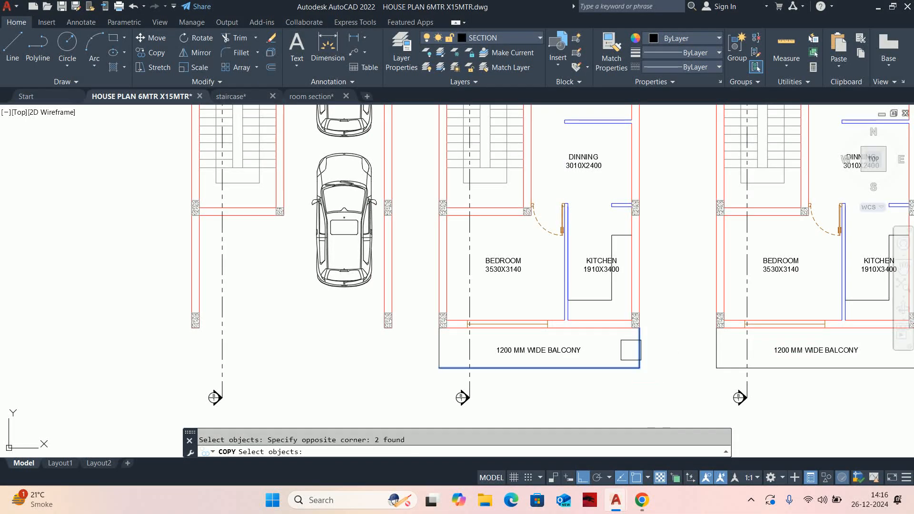
{"action": "scroll", "coordinate": [450, 376], "scroll_direction": "up", "scroll_amount": 4}
{"action": "key", "text": "Return"}
{"action": "left_click", "coordinate": [422, 254]}
{"action": "middle_click_drag", "start_coordinate": [200, 255], "coordinate": [788, 305]}
{"action": "left_click", "coordinate": [381, 305]}
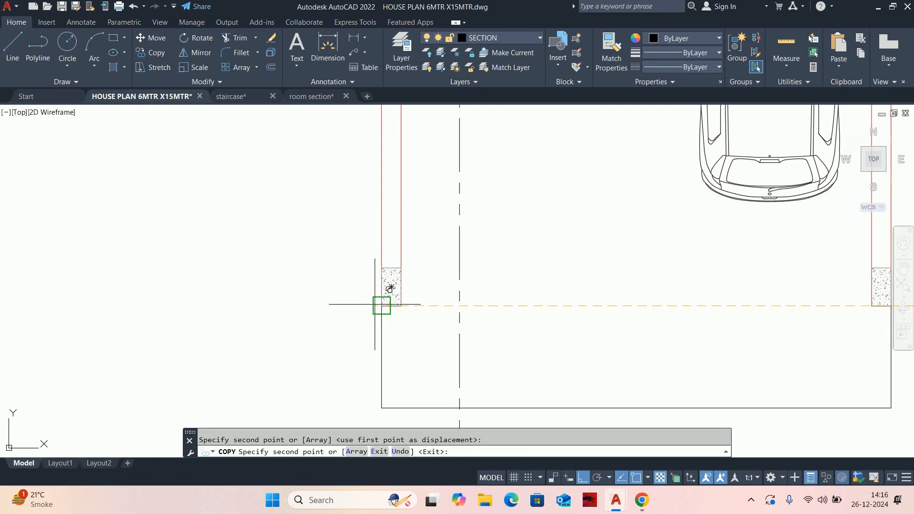
{"action": "key", "text": "Escape"}
- Draw a horizontal line closing the open front of the original parking plan between its two corner columns
{"action": "scroll", "coordinate": [381, 304], "scroll_direction": "down", "scroll_amount": 5}
{"action": "middle_click_drag", "start_coordinate": [413, 296], "coordinate": [441, 299]}
{"action": "scroll", "coordinate": [482, 310], "scroll_direction": "up", "scroll_amount": 4}
{"action": "type", "text": "l"}
{"action": "key", "text": "Return"}
{"action": "left_click", "coordinate": [288, 275]}
{"action": "left_click", "coordinate": [756, 275]}
{"action": "key", "text": "Escape"}
- Draw a vertical line closing the open end of the rotated parking plan between its two corner columns
{"action": "scroll", "coordinate": [515, 273], "scroll_direction": "down", "scroll_amount": 10}
{"action": "middle_click_drag", "start_coordinate": [359, 285], "coordinate": [170, 287]}
{"action": "scroll", "coordinate": [545, 300], "scroll_direction": "down", "scroll_amount": 4}
{"action": "key", "text": "Return"}
{"action": "scroll", "coordinate": [822, 282], "scroll_direction": "up", "scroll_amount": 6}
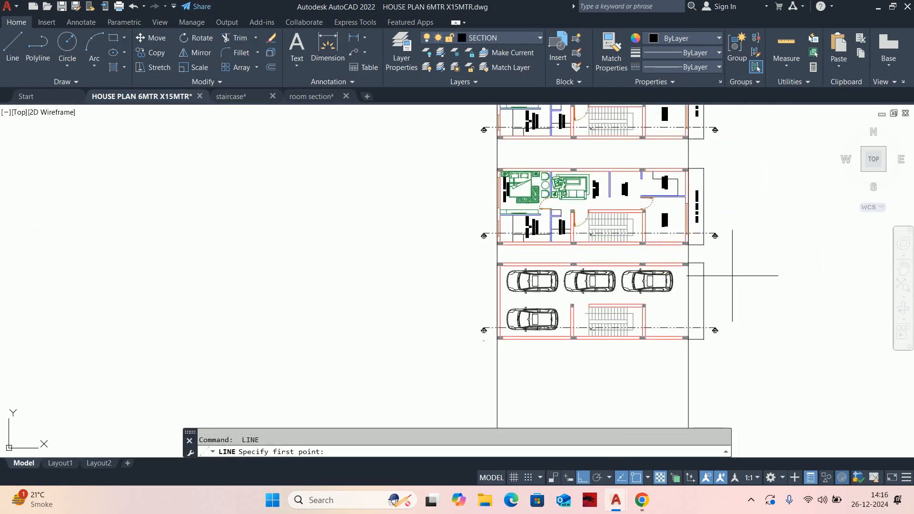
{"action": "scroll", "coordinate": [665, 272], "scroll_direction": "up", "scroll_amount": 4}
{"action": "left_click", "coordinate": [718, 252]}
{"action": "middle_click_drag", "start_coordinate": [717, 395], "coordinate": [673, 271]}
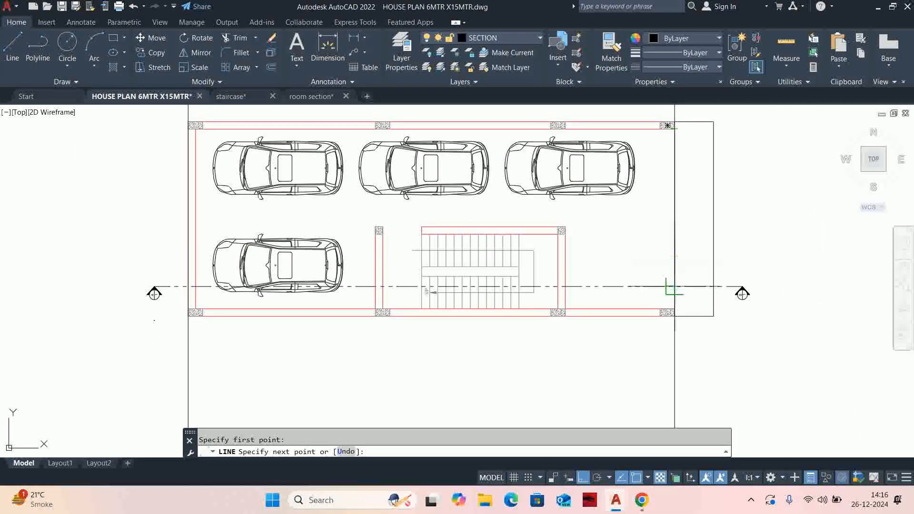
{"action": "left_click", "coordinate": [673, 310]}
{"action": "scroll", "coordinate": [681, 324], "scroll_direction": "down", "scroll_amount": 8}
{"action": "key", "text": "Escape"}
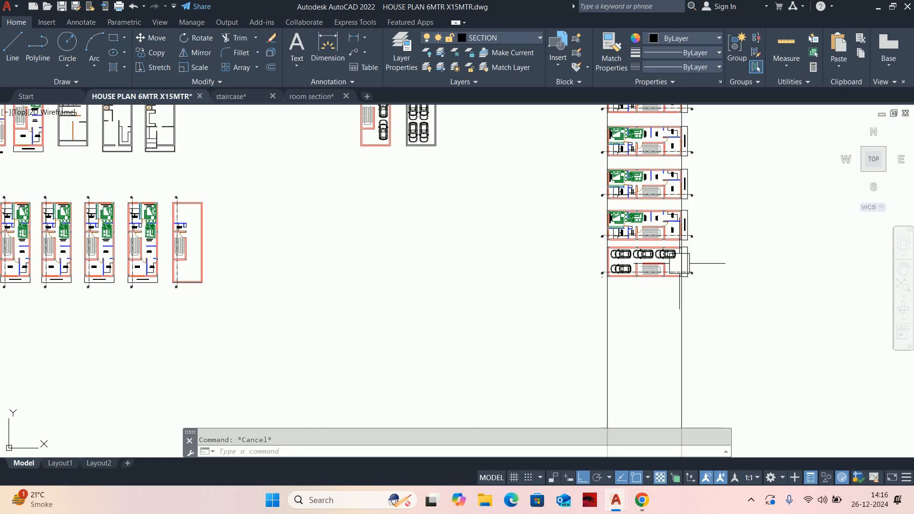
- Copy the "1200 MM WIDE BALCONY" label horizontally into the new strip in front of the original parking plan
{"action": "scroll", "coordinate": [660, 273], "scroll_direction": "down", "scroll_amount": 4}
{"action": "scroll", "coordinate": [430, 273], "scroll_direction": "up", "scroll_amount": 6}
{"action": "scroll", "coordinate": [347, 275], "scroll_direction": "up", "scroll_amount": 4}
{"action": "middle_click_drag", "start_coordinate": [587, 279], "coordinate": [823, 280]}
{"action": "scroll", "coordinate": [435, 275], "scroll_direction": "up", "scroll_amount": 2}
{"action": "middle_click_drag", "start_coordinate": [432, 284], "coordinate": [503, 289]}
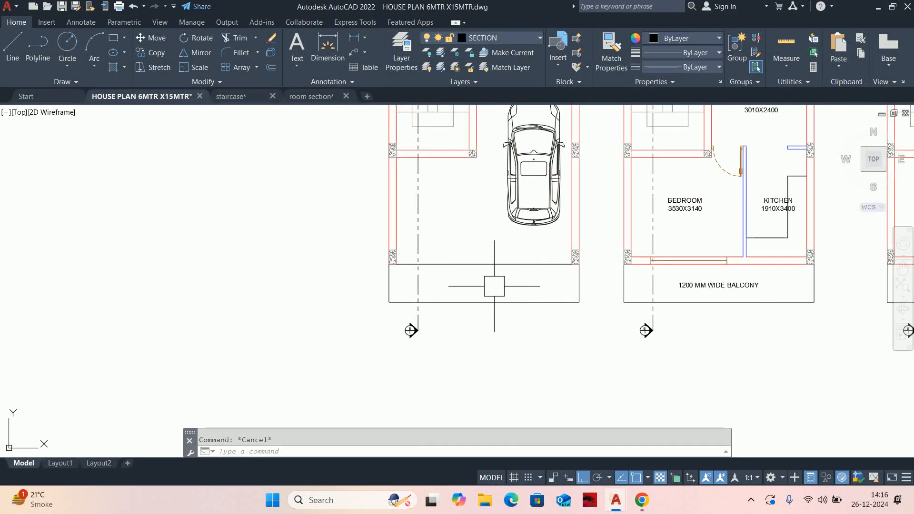
{"action": "type", "text": "C"}
{"action": "left_click", "coordinate": [718, 285]}
{"action": "type", "text": "O"}
{"action": "key", "text": "Return"}
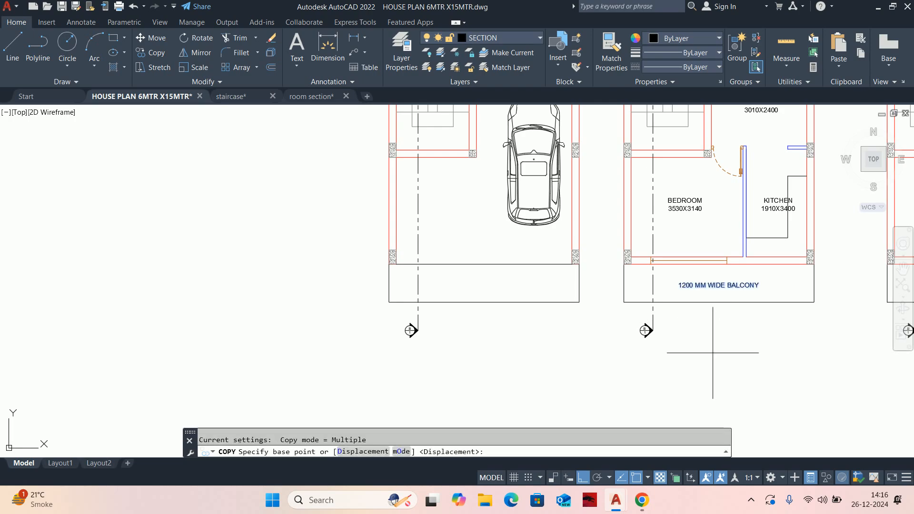
{"action": "left_click", "coordinate": [714, 356]}
{"action": "left_click", "coordinate": [471, 362]}
{"action": "key", "text": "Return"}
- Change the copied label on the original parking plan to "RAMP"
{"action": "left_click", "coordinate": [478, 288]}
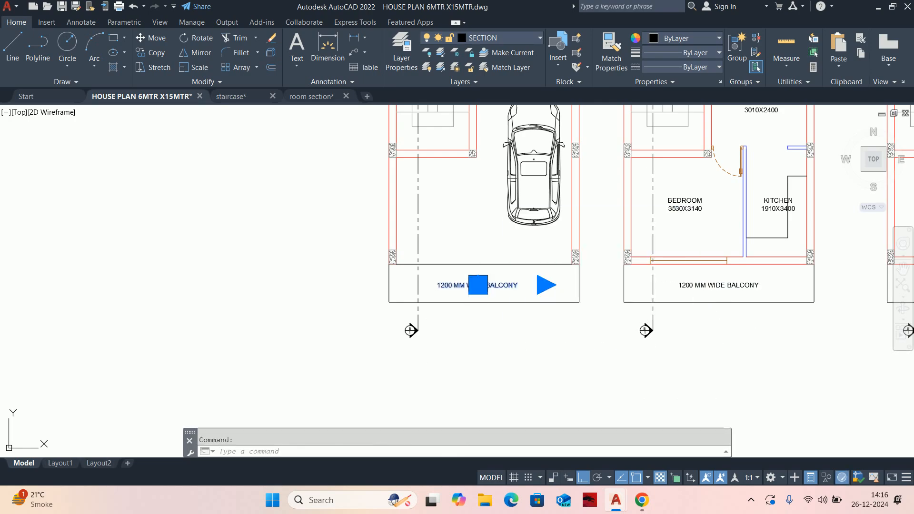
{"action": "double_click", "coordinate": [477, 288]}
{"action": "type", "text": "RAMP"}
{"action": "left_click", "coordinate": [534, 353]}
{"action": "key", "text": "Escape"}
{"action": "scroll", "coordinate": [534, 353], "scroll_direction": "down", "scroll_amount": 9}
{"action": "middle_click_drag", "start_coordinate": [781, 320], "coordinate": [294, 290]}
{"action": "scroll", "coordinate": [238, 274], "scroll_direction": "up", "scroll_amount": 8}
{"action": "key", "text": "Return"}
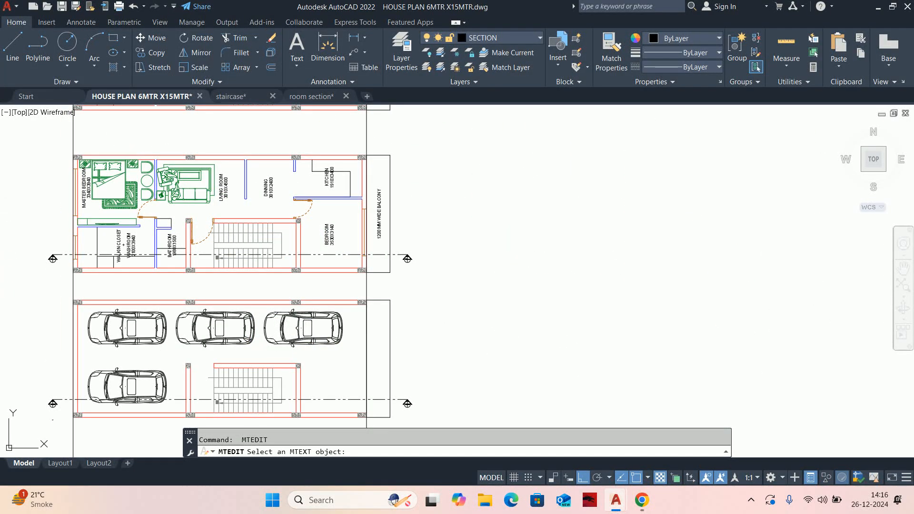
{"action": "key", "text": "Escape"}
{"action": "key", "text": "Return"}
{"action": "left_click", "coordinate": [372, 230]}
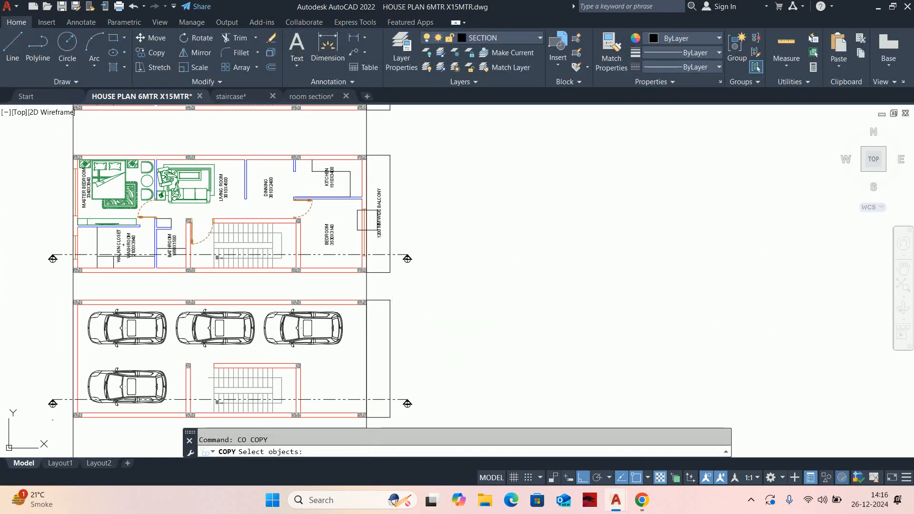
{"action": "key", "text": "Escape"}
- Copy the vertical "1200 MM WIDE BALCONY" label straight down into the end strip of the rotated parking plan
{"action": "key", "text": "Return"}
{"action": "scroll", "coordinate": [376, 215], "scroll_direction": "up", "scroll_amount": 2}
{"action": "left_click", "coordinate": [376, 208]}
{"action": "key", "text": "Return"}
{"action": "scroll", "coordinate": [521, 177], "scroll_direction": "down", "scroll_amount": 2}
{"action": "left_click", "coordinate": [520, 176]}
{"action": "left_click", "coordinate": [519, 321]}
{"action": "key", "text": "Escape"}
- Change the copied label on the rotated parking plan to "RAMP"
{"action": "scroll", "coordinate": [402, 362], "scroll_direction": "up", "scroll_amount": 4}
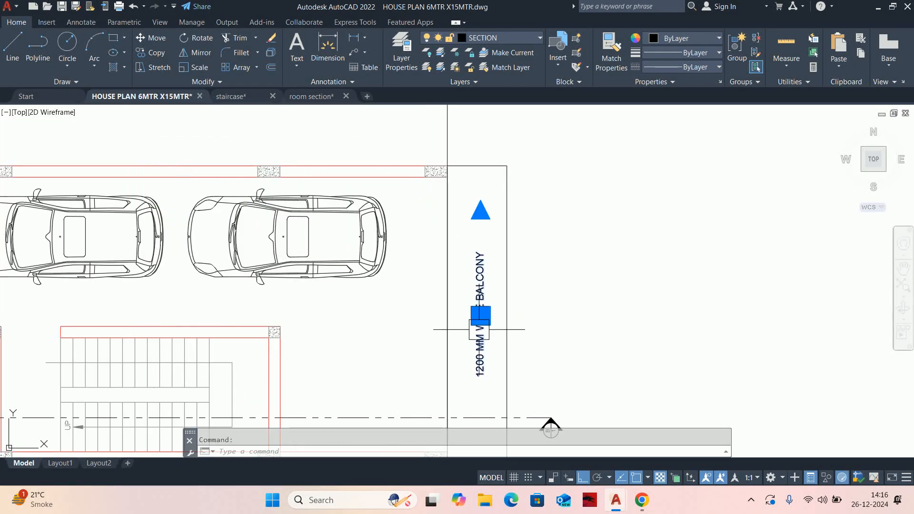
{"action": "double_click", "coordinate": [477, 331]}
{"action": "type", "text": "RAMP"}
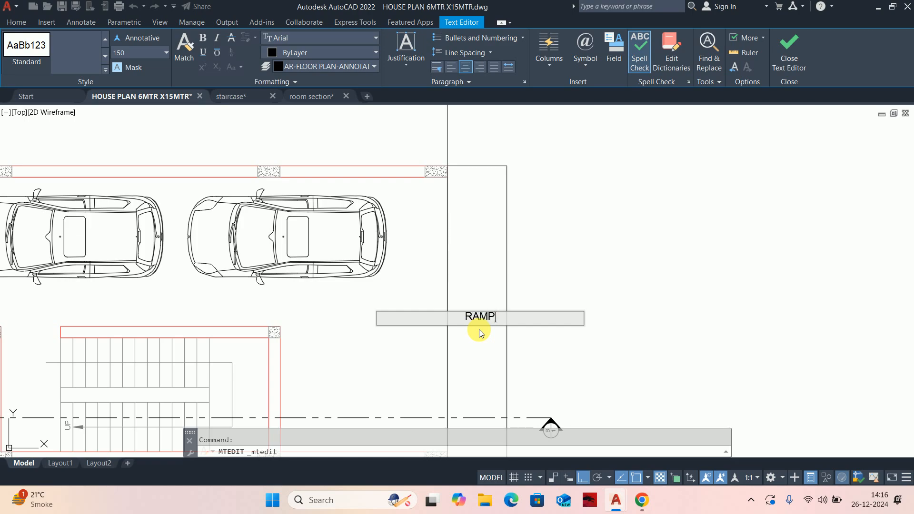
{"action": "key", "text": "Escape"}
- Draw a vertical construction line through the outer edge of the ramp on the rotated parking plan
{"action": "scroll", "coordinate": [479, 333], "scroll_direction": "down", "scroll_amount": 5}
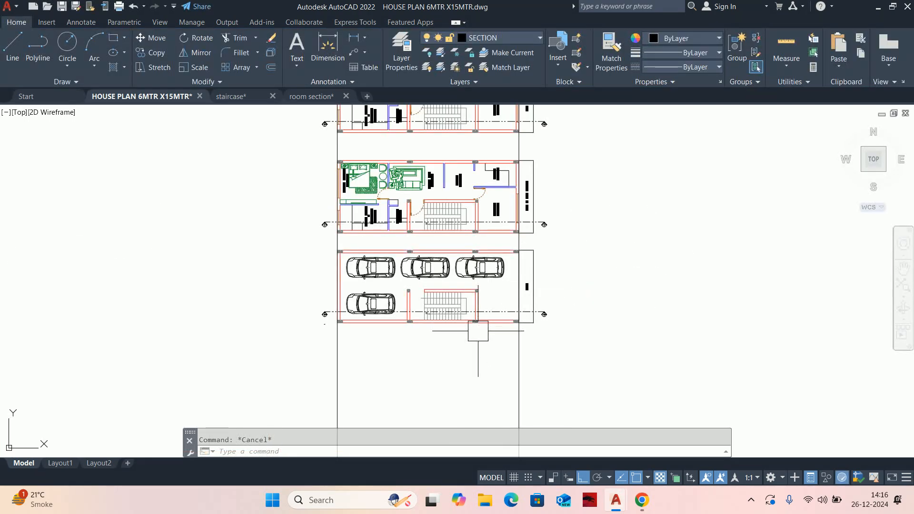
{"action": "scroll", "coordinate": [478, 331], "scroll_direction": "down", "scroll_amount": 5}
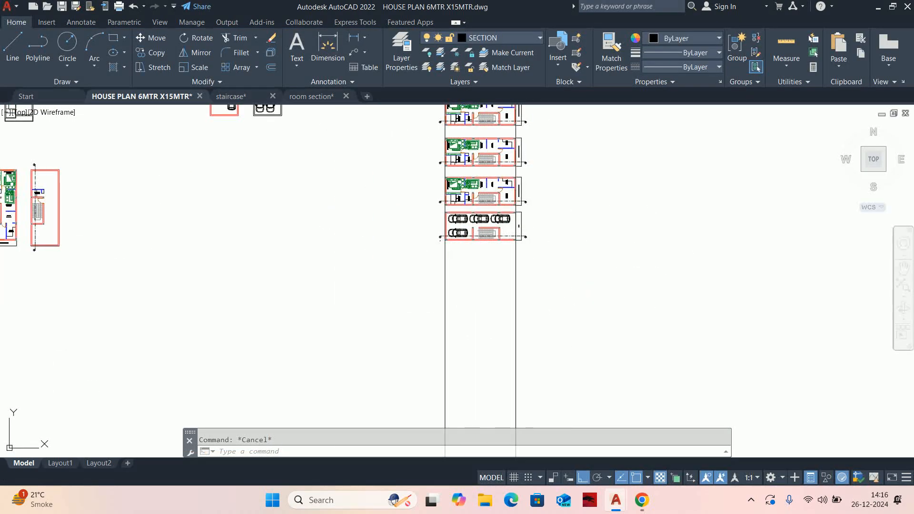
{"action": "scroll", "coordinate": [428, 244], "scroll_direction": "up", "scroll_amount": 5}
{"action": "type", "text": "XL"}
{"action": "key", "text": "Return"}
{"action": "type", "text": "V"}
{"action": "key", "text": "Return"}
{"action": "scroll", "coordinate": [456, 231], "scroll_direction": "up", "scroll_amount": 5}
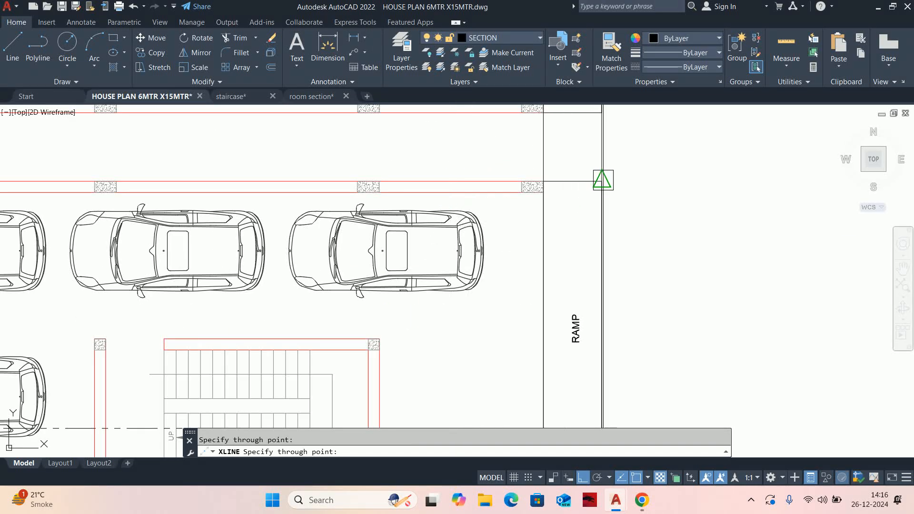
{"action": "key", "text": "Escape"}
{"action": "scroll", "coordinate": [602, 180], "scroll_direction": "down", "scroll_amount": 5}
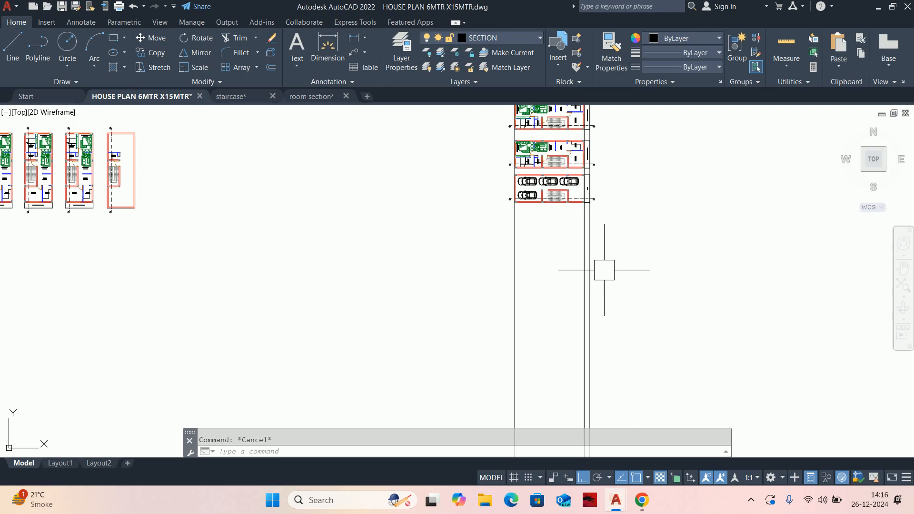
- Draw a horizontal line below the rotated parking plan, from the leftmost construction line to the ramp's outer construction line
{"action": "type", "text": "L"}
{"action": "key", "text": "Return"}
{"action": "middle_click_drag", "start_coordinate": [516, 337], "coordinate": [505, 267]}
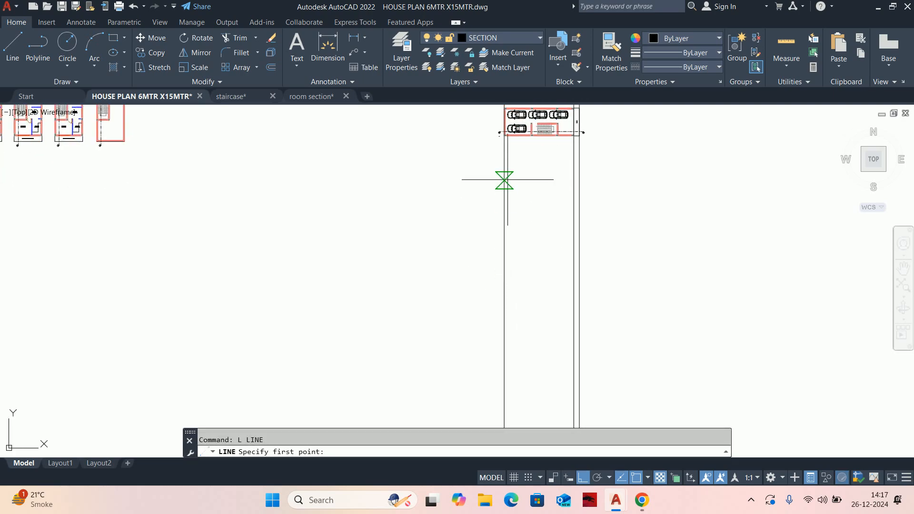
{"action": "scroll", "coordinate": [510, 159], "scroll_direction": "up", "scroll_amount": 5}
{"action": "middle_click_drag", "start_coordinate": [509, 159], "coordinate": [504, 265]}
{"action": "scroll", "coordinate": [504, 265], "scroll_direction": "down", "scroll_amount": 2}
{"action": "left_click", "coordinate": [488, 339]}
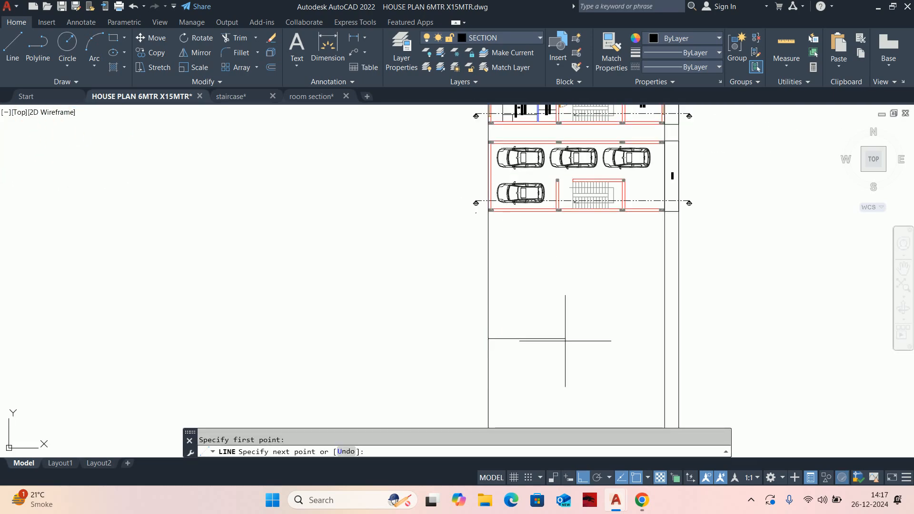
{"action": "left_click", "coordinate": [678, 339]}
{"action": "key", "text": "Escape"}
{"action": "middle_click_drag", "start_coordinate": [693, 324], "coordinate": [688, 317]}
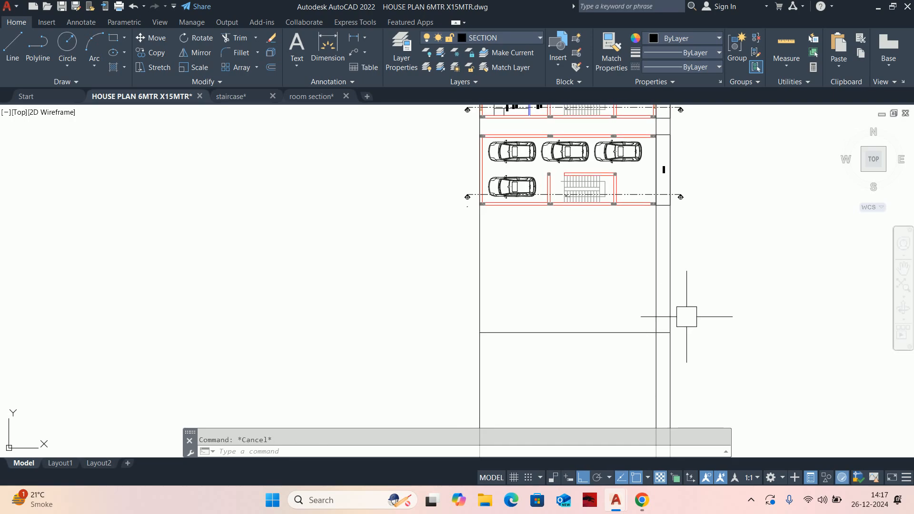
- Offset the horizontal base line 450 mm upward
{"action": "scroll", "coordinate": [675, 333], "scroll_direction": "up", "scroll_amount": 2}
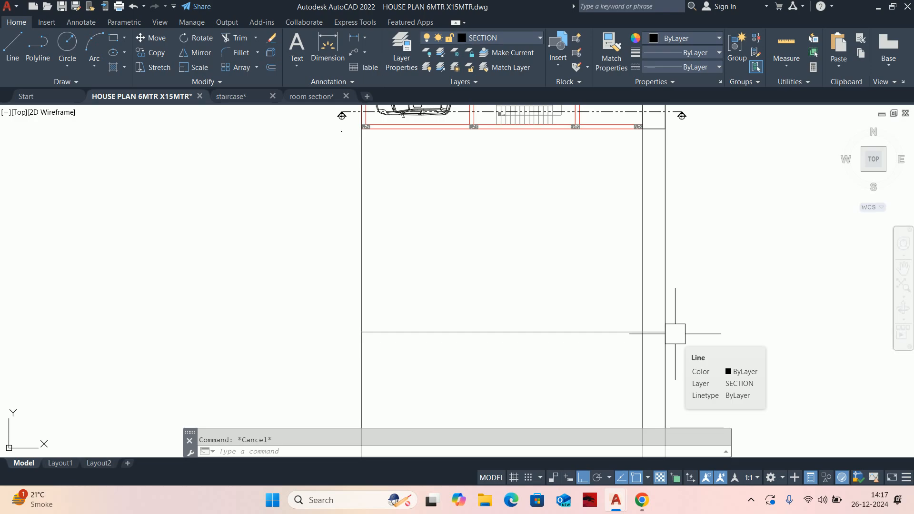
{"action": "scroll", "coordinate": [643, 220], "scroll_direction": "down", "scroll_amount": 4}
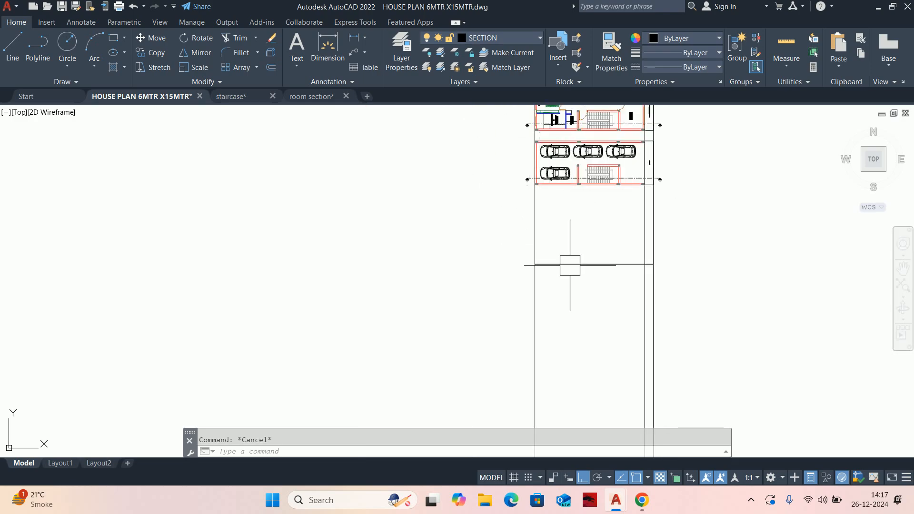
{"action": "scroll", "coordinate": [562, 255], "scroll_direction": "up", "scroll_amount": 6}
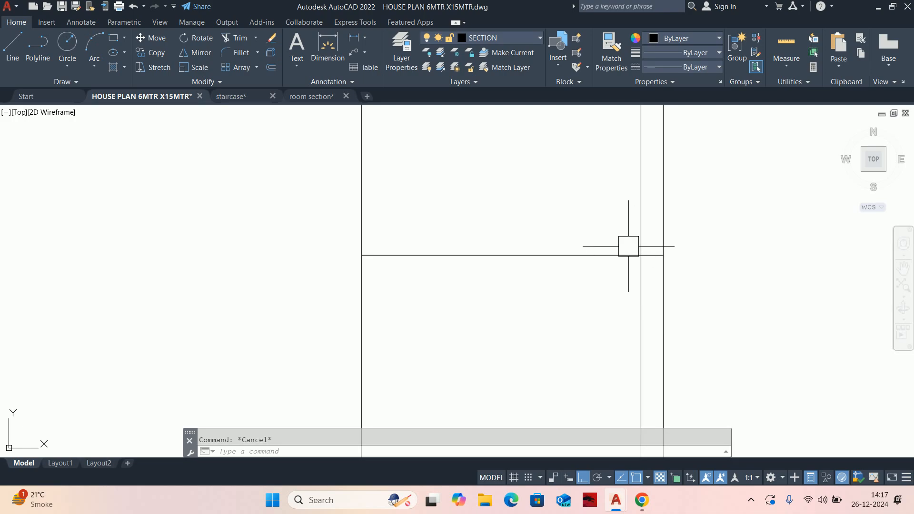
{"action": "left_click", "coordinate": [786, 42]}
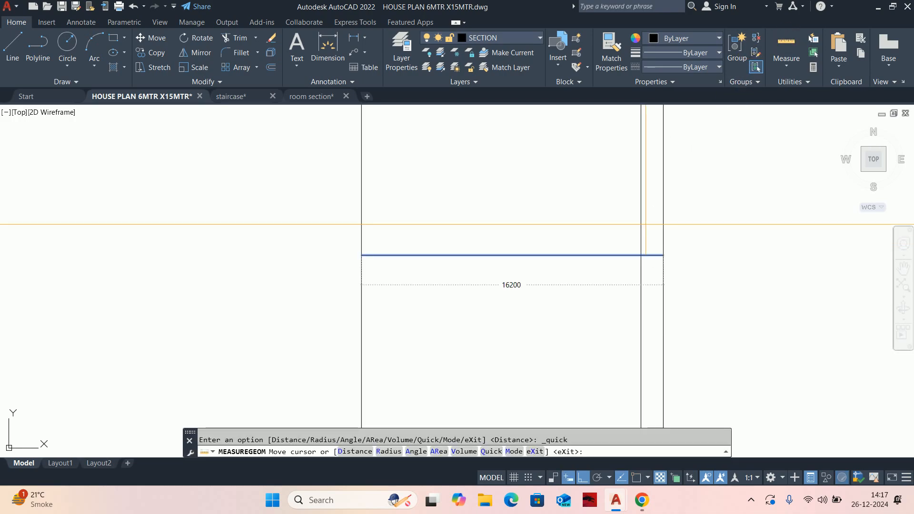
{"action": "key", "text": "Escape"}
{"action": "type", "text": "o"}
{"action": "key", "text": "Return"}
{"action": "type", "text": "450"}
{"action": "key", "text": "Return"}
{"action": "left_click", "coordinate": [592, 255]}
{"action": "left_click", "coordinate": [619, 224]}
{"action": "key", "text": "Escape"}
- Draw the sloped ramp line from the upper line at the building face down to the base line's outer end
{"action": "scroll", "coordinate": [642, 230], "scroll_direction": "up", "scroll_amount": 5}
{"action": "middle_click_drag", "start_coordinate": [643, 231], "coordinate": [519, 258]}
{"action": "type", "text": "l"}
{"action": "key", "text": "Return"}
{"action": "left_click", "coordinate": [478, 270]}
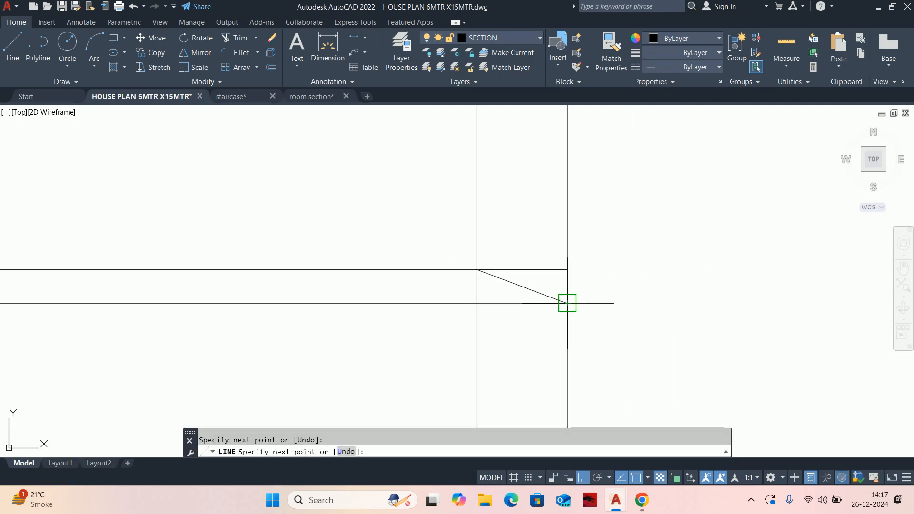
{"action": "left_click", "coordinate": [567, 303]}
{"action": "key", "text": "Escape"}
- Trim the part of the upper horizontal line that extends over the ramp slope
{"action": "type", "text": "tr"}
{"action": "key", "text": "Return"}
{"action": "left_click", "coordinate": [547, 269]}
{"action": "key", "text": "Return"}
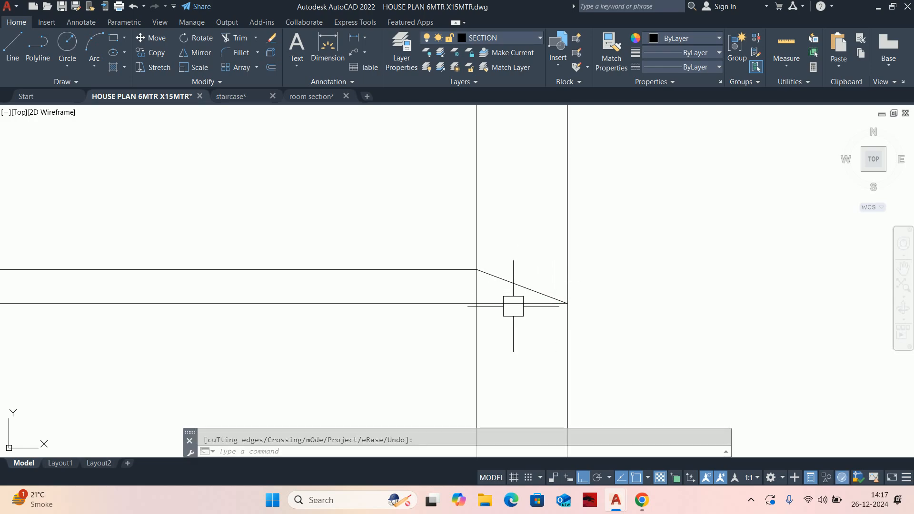
{"action": "scroll", "coordinate": [526, 315], "scroll_direction": "down", "scroll_amount": 2}
{"action": "key", "text": "Escape"}
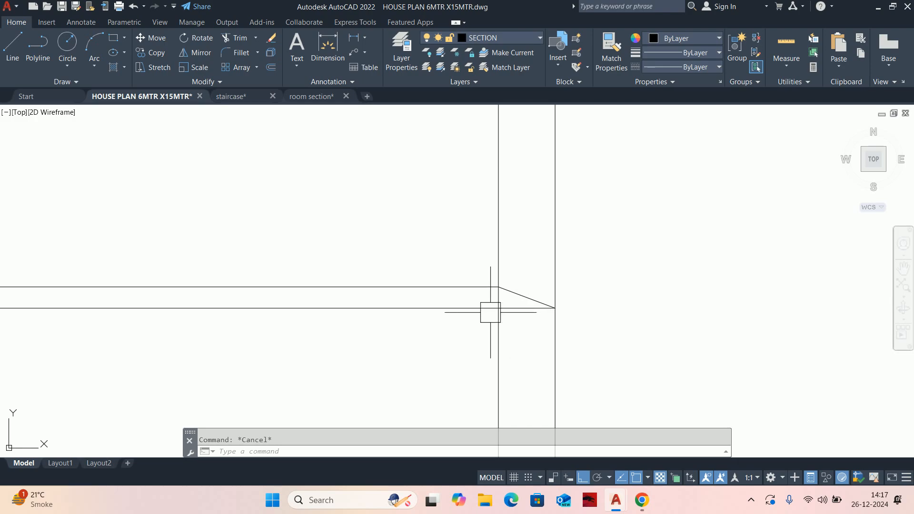
{"action": "type", "text": "l"}
{"action": "key", "text": "Return"}
{"action": "left_click", "coordinate": [555, 308]}
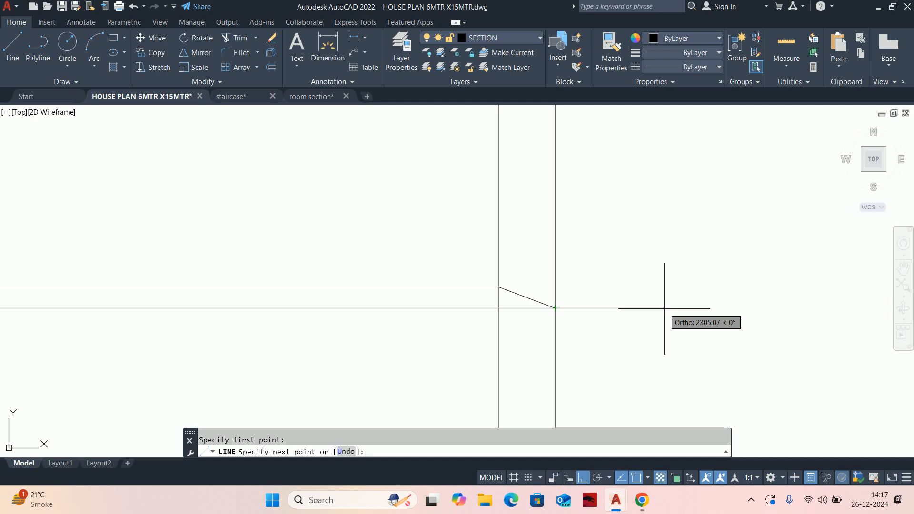
{"action": "key", "text": "Escape"}
- Draw a horizontal ground line outward from the foot of the ramp
{"action": "key", "text": "Return"}
{"action": "left_click", "coordinate": [554, 308]}
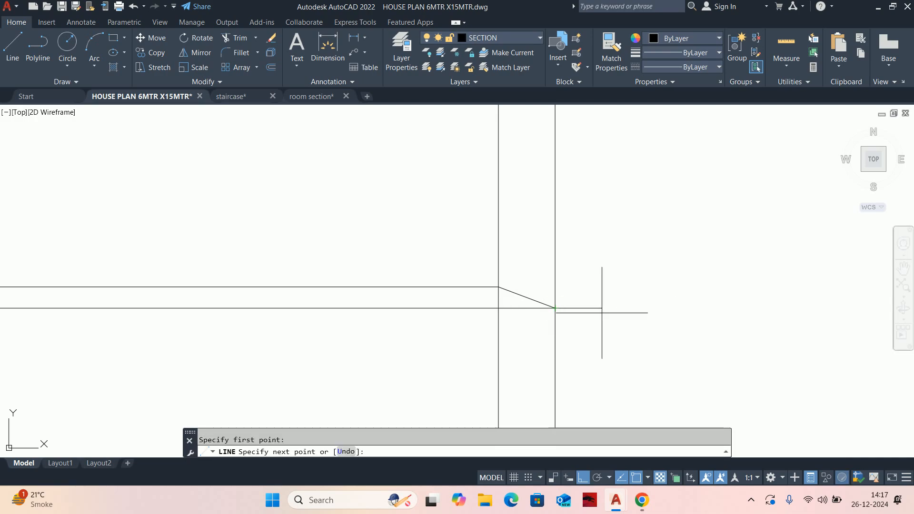
{"action": "left_click", "coordinate": [686, 307]}
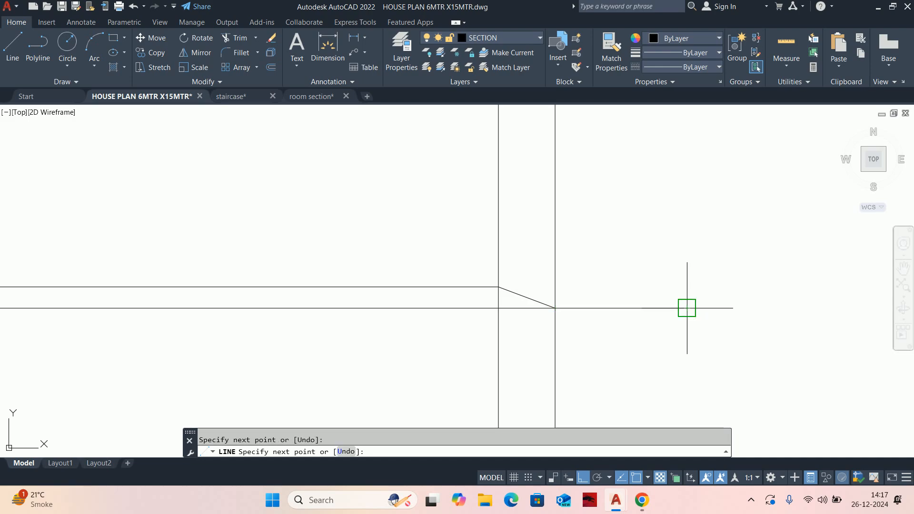
{"action": "key", "text": "Escape"}
{"action": "scroll", "coordinate": [514, 315], "scroll_direction": "down", "scroll_amount": 5}
{"action": "scroll", "coordinate": [506, 309], "scroll_direction": "up", "scroll_amount": 2}
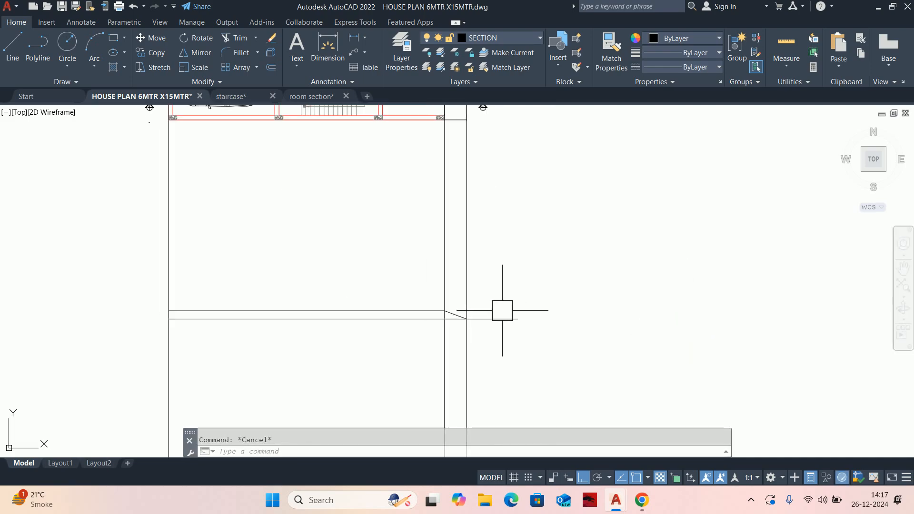
{"action": "scroll", "coordinate": [505, 300], "scroll_direction": "down", "scroll_amount": 4}
{"action": "scroll", "coordinate": [514, 267], "scroll_direction": "up", "scroll_amount": 6}
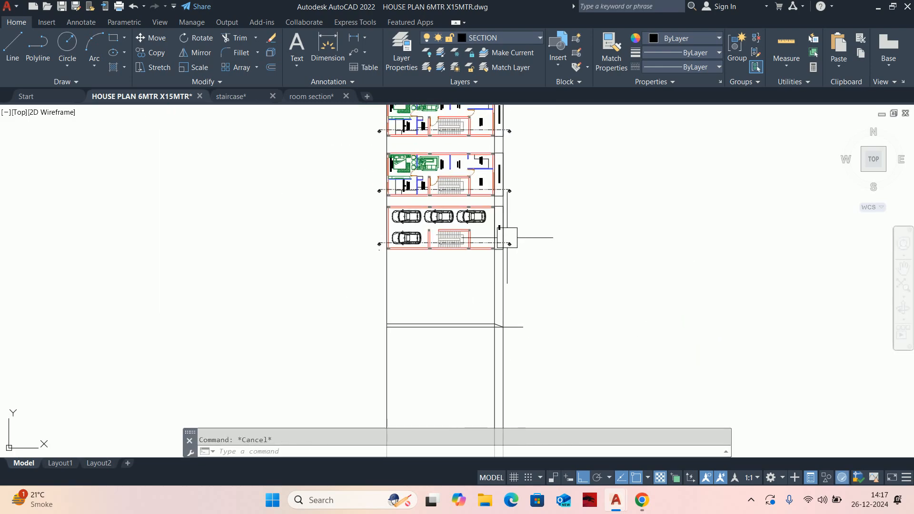
{"action": "scroll", "coordinate": [534, 295], "scroll_direction": "down", "scroll_amount": 3}
{"action": "scroll", "coordinate": [521, 285], "scroll_direction": "up", "scroll_amount": 7}
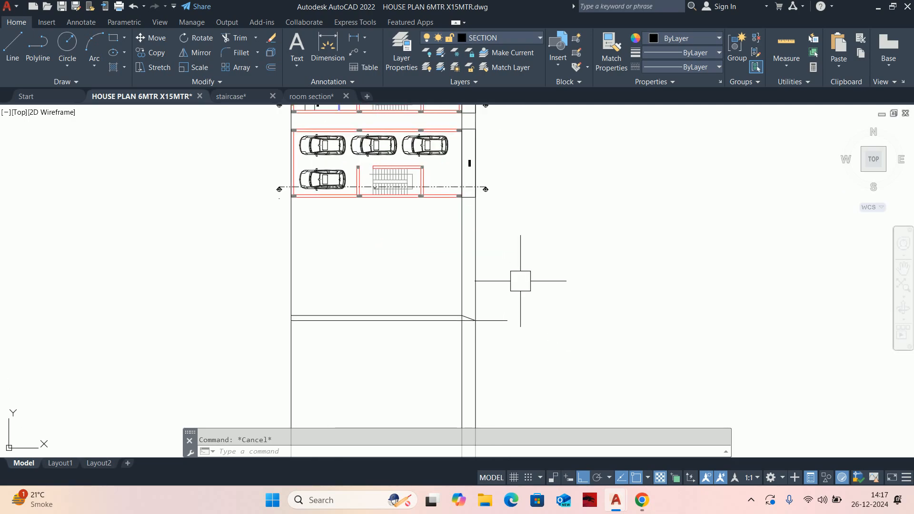
- Add the multiline text "ROAD LEVEL" with a text height of 150 above the ground line beyond the ramp foot
{"action": "scroll", "coordinate": [505, 309], "scroll_direction": "up", "scroll_amount": 2}
{"action": "scroll", "coordinate": [513, 304], "scroll_direction": "up", "scroll_amount": 2}
{"action": "type", "text": "t"}
{"action": "key", "text": "Return"}
{"action": "left_click", "coordinate": [433, 286]}
{"action": "left_click", "coordinate": [590, 329]}
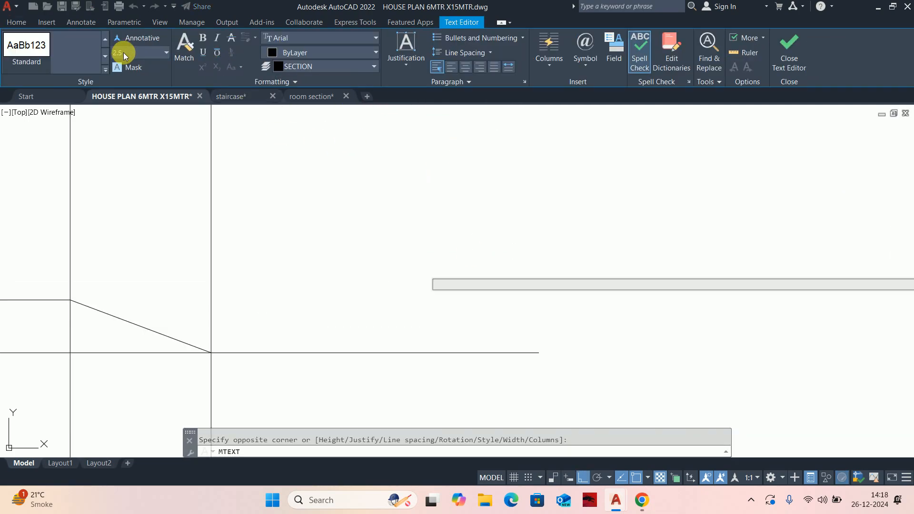
{"action": "key", "text": "Return"}
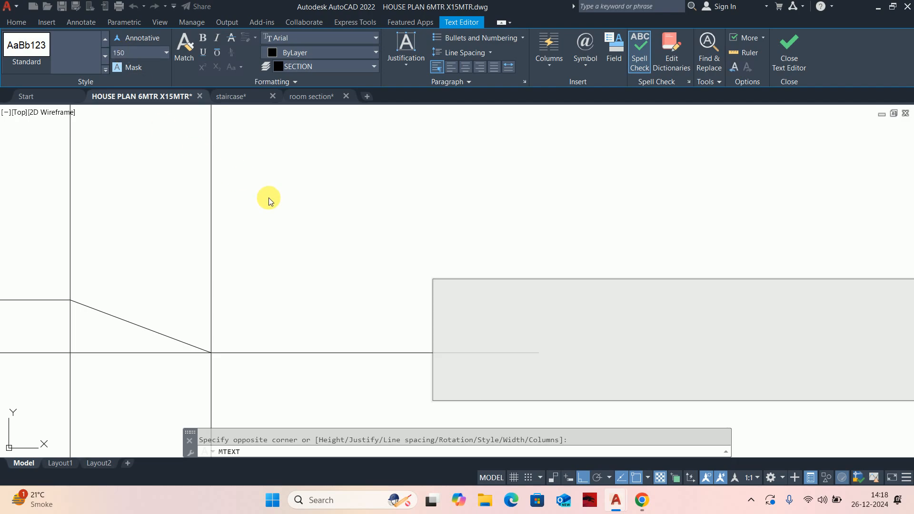
{"action": "type", "text": "ROAD "}
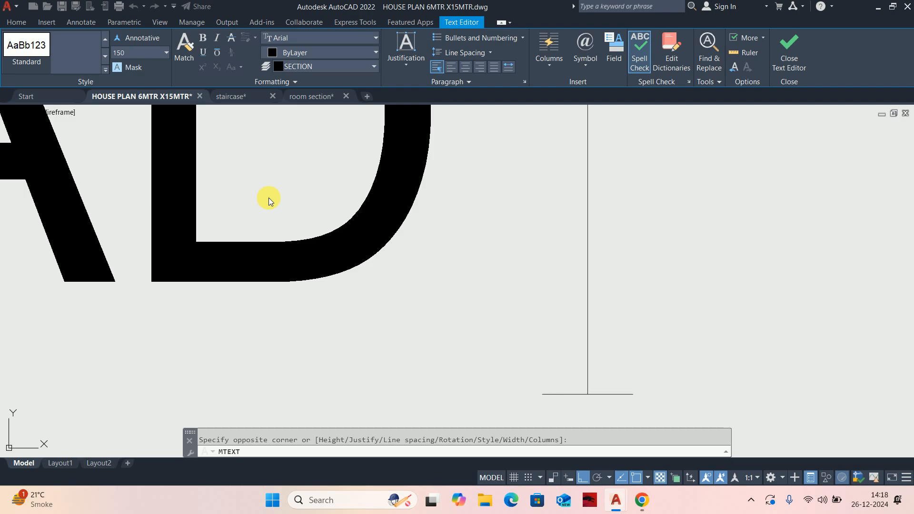
{"action": "type", "text": "L"}
{"action": "type", "text": "EL"}
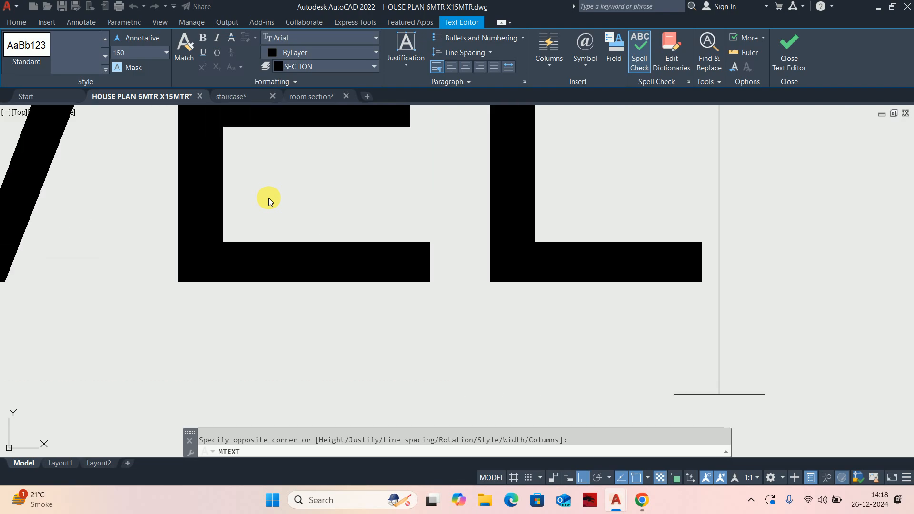
{"action": "scroll", "coordinate": [612, 328], "scroll_direction": "down", "scroll_amount": 10}
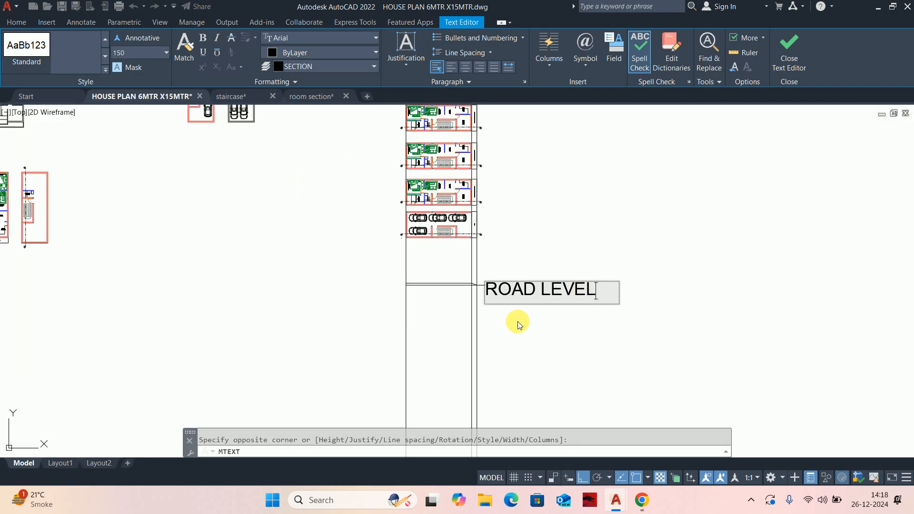
{"action": "scroll", "coordinate": [518, 321], "scroll_direction": "up", "scroll_amount": 4}
{"action": "left_click", "coordinate": [518, 321]}
{"action": "key", "text": "Escape"}
- Move the ROAD LEVEL text down so that it sits just above the outer part of the ground line
{"action": "scroll", "coordinate": [469, 245], "scroll_direction": "up", "scroll_amount": 6}
{"action": "middle_click_drag", "start_coordinate": [412, 241], "coordinate": [485, 286]}
{"action": "type", "text": "m"}
{"action": "key", "text": "space"}
{"action": "left_click", "coordinate": [459, 232]}
{"action": "key", "text": "space"}
{"action": "left_click", "coordinate": [488, 273]}
{"action": "left_click", "coordinate": [489, 291]}
{"action": "key", "text": "space"}
{"action": "scroll", "coordinate": [460, 265], "scroll_direction": "up", "scroll_amount": 4}
{"action": "left_click", "coordinate": [419, 225]}
{"action": "key", "text": "space"}
{"action": "left_click", "coordinate": [468, 286]}
{"action": "left_click", "coordinate": [430, 286]}
- Nudge the ROAD LEVEL text closer to the ground line and shift it inward to finish near the line's outer end
{"action": "key", "text": "space"}
{"action": "left_click", "coordinate": [409, 227]}
{"action": "key", "text": "space"}
{"action": "left_click", "coordinate": [424, 310]}
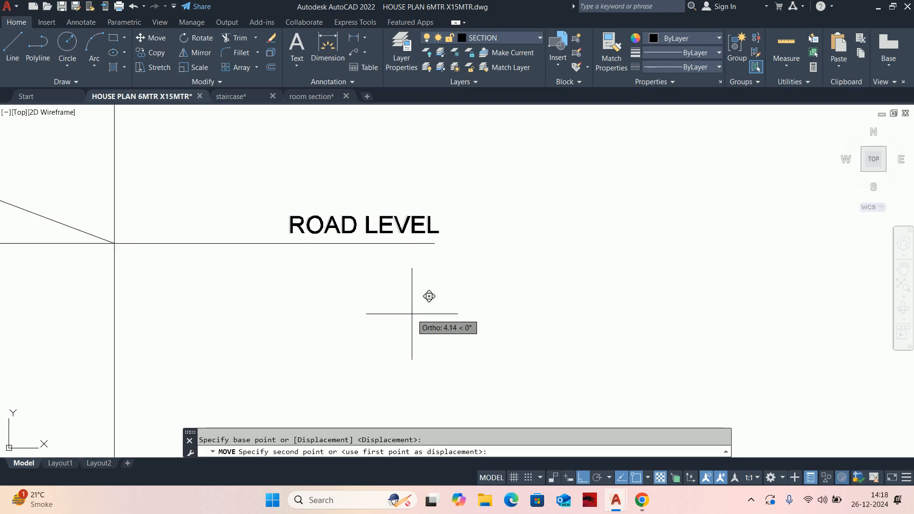
{"action": "left_click", "coordinate": [410, 318]}
{"action": "key", "text": "space"}
{"action": "scroll", "coordinate": [414, 238], "scroll_direction": "up", "scroll_amount": 4}
{"action": "left_click", "coordinate": [414, 235]}
{"action": "key", "text": "space"}
{"action": "left_click", "coordinate": [424, 292]}
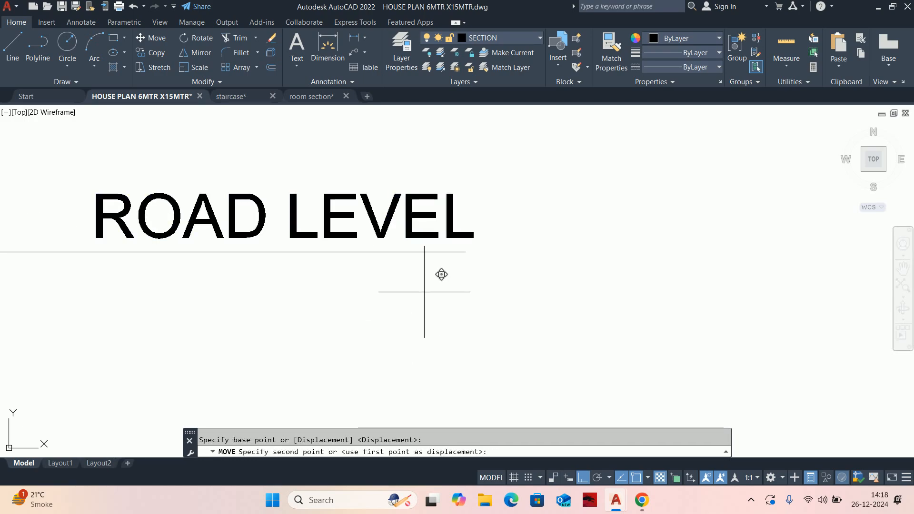
{"action": "left_click", "coordinate": [424, 300]}
{"action": "left_click", "coordinate": [428, 224]}
{"action": "key", "text": "space"}
{"action": "left_click", "coordinate": [465, 288]}
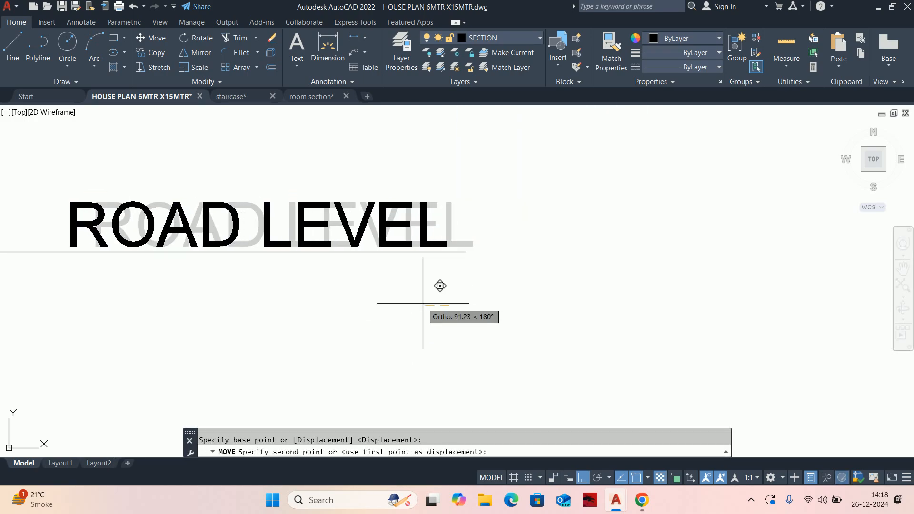
{"action": "left_click", "coordinate": [429, 305]}
{"action": "middle_click_drag", "start_coordinate": [429, 304], "coordinate": [433, 302]}
{"action": "key", "text": "Escape"}
- Copy the ROAD LEVEL text straight down to just below the ground line
{"action": "type", "text": "co"}
{"action": "key", "text": "space"}
{"action": "left_click", "coordinate": [433, 231]}
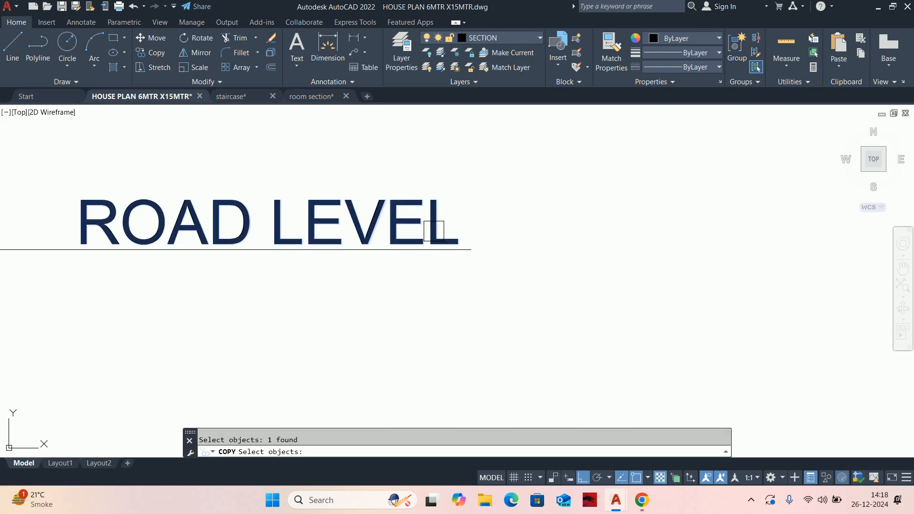
{"action": "key", "text": "space"}
{"action": "left_click", "coordinate": [569, 243]}
{"action": "left_click", "coordinate": [575, 299]}
{"action": "key", "text": "Escape"}
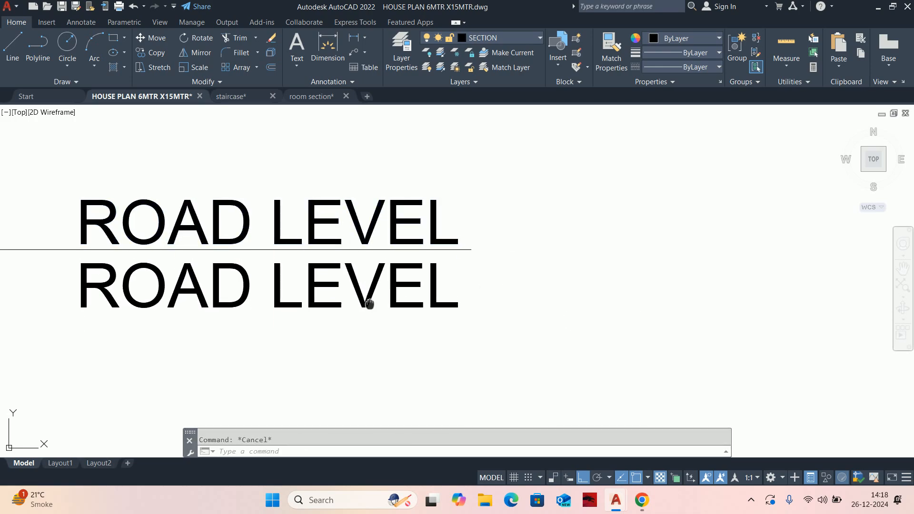
- Change the copied text below the ground line to read "LVL ±0"
{"action": "middle_click_drag", "start_coordinate": [352, 233], "coordinate": [529, 258]}
{"action": "left_click", "coordinate": [529, 259]}
{"action": "key", "text": "Escape"}
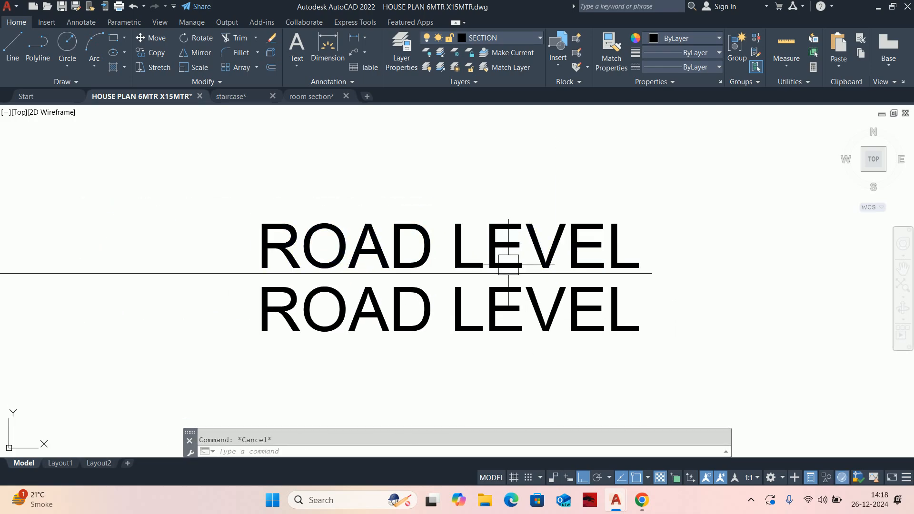
{"action": "double_click", "coordinate": [500, 314]}
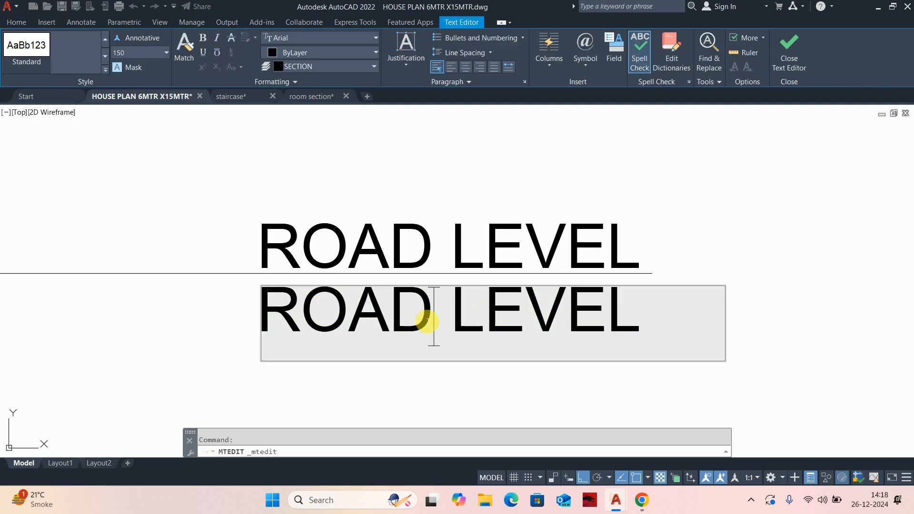
{"action": "left_click_drag", "start_coordinate": [427, 322], "coordinate": [215, 323]}
{"action": "key", "text": "Delete"}
{"action": "key", "text": "Delete"}
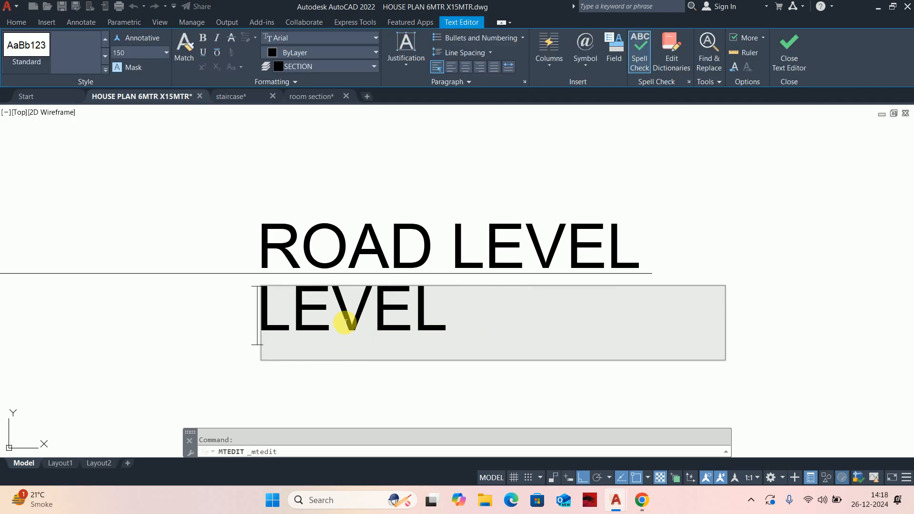
{"action": "left_click", "coordinate": [336, 319]}
{"action": "key", "text": "BackSpace"}
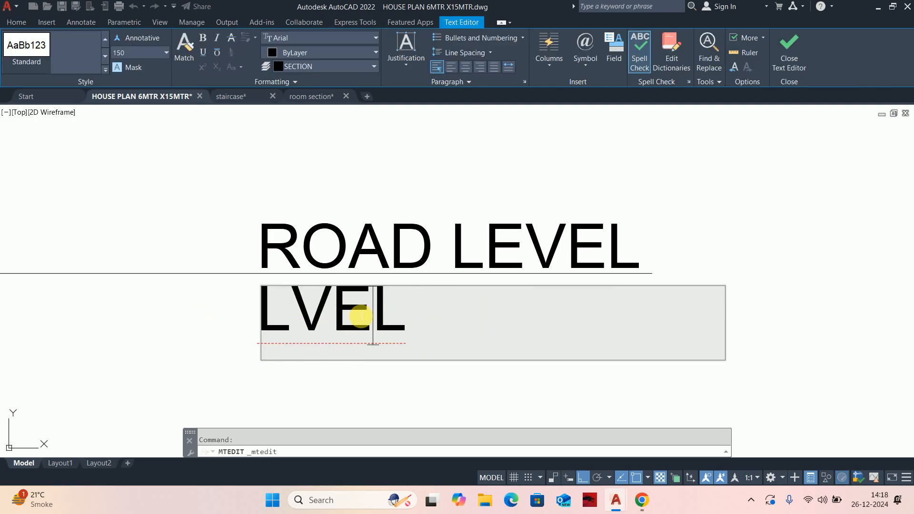
{"action": "key", "text": "BackSpace"}
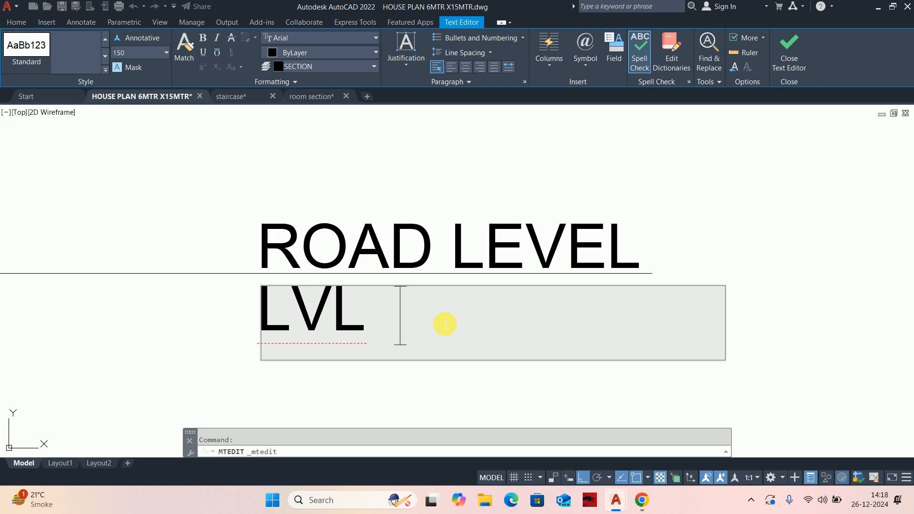
{"action": "type", "text": "%%p"}
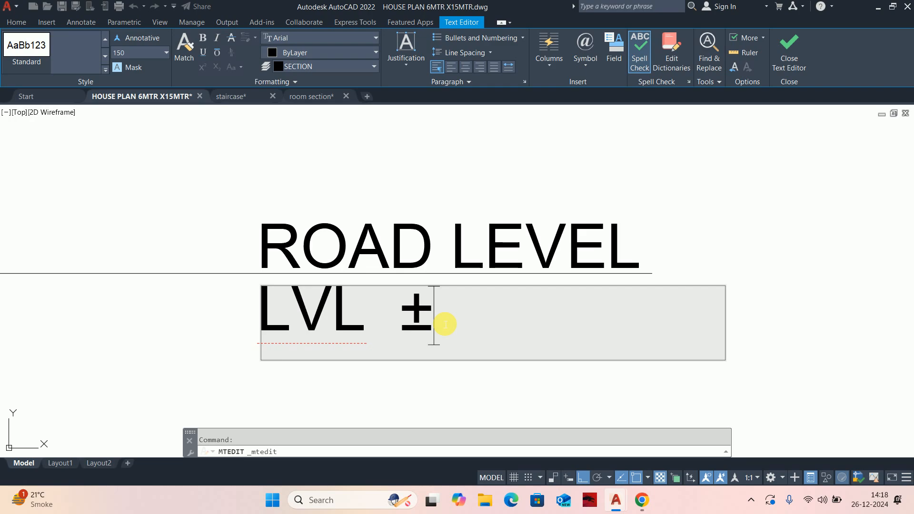
{"action": "type", "text": "0"}
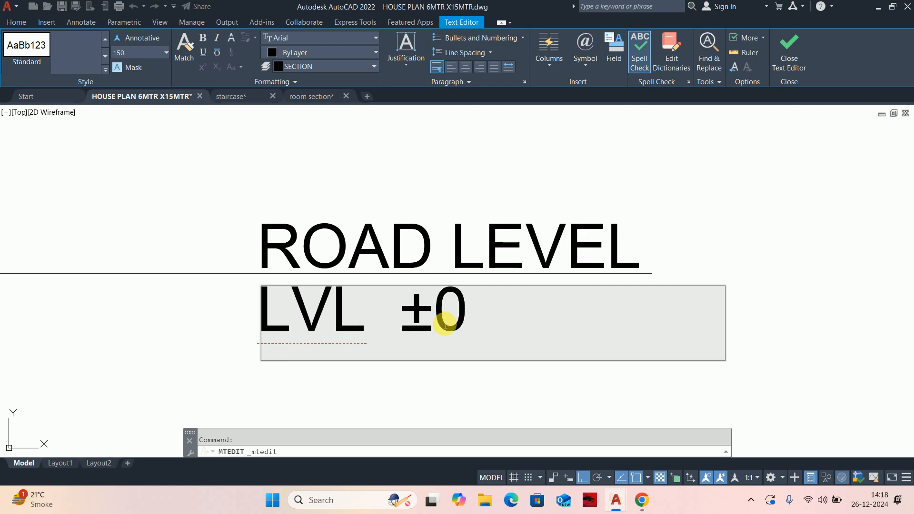
{"action": "left_click", "coordinate": [694, 234]}
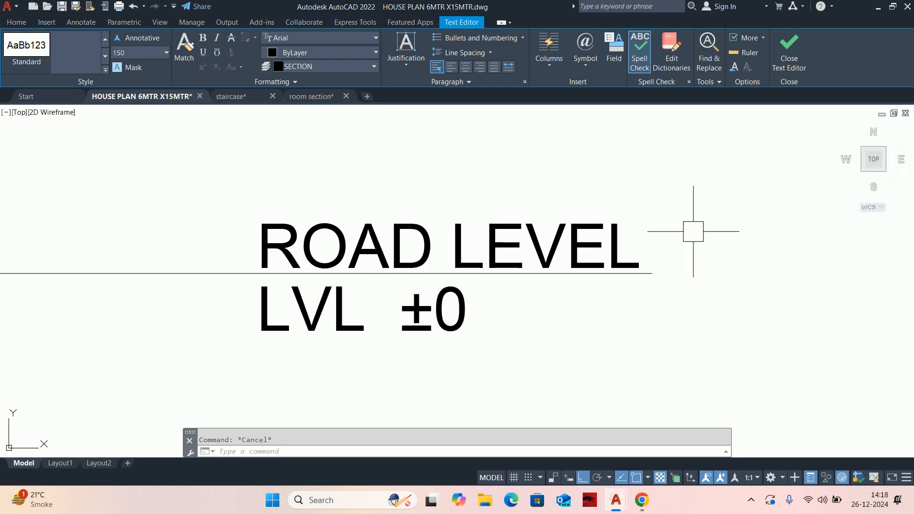
{"action": "key", "text": "Escape"}
- Set the linetype of the ground line beyond the ramp to HIDDEN
{"action": "scroll", "coordinate": [625, 235], "scroll_direction": "down", "scroll_amount": 6}
{"action": "scroll", "coordinate": [540, 246], "scroll_direction": "up", "scroll_amount": 4}
{"action": "left_click", "coordinate": [540, 244]}
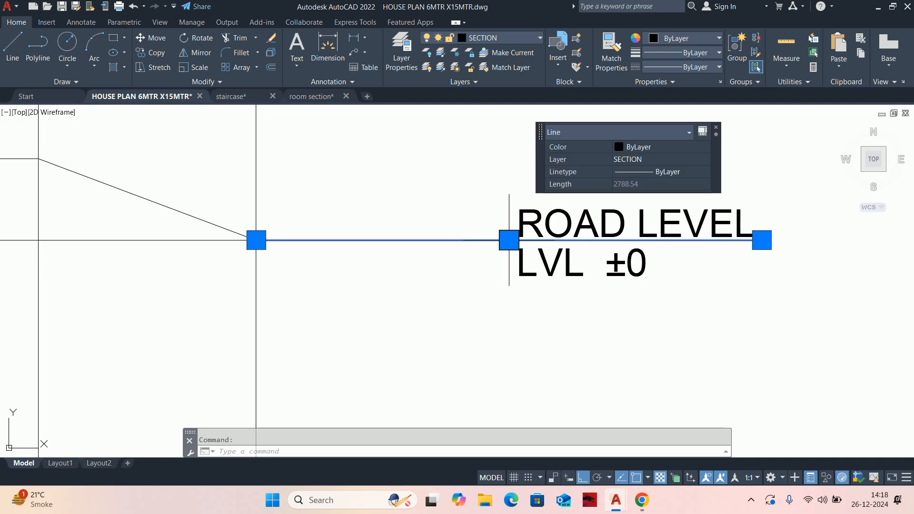
{"action": "left_click", "coordinate": [655, 172]}
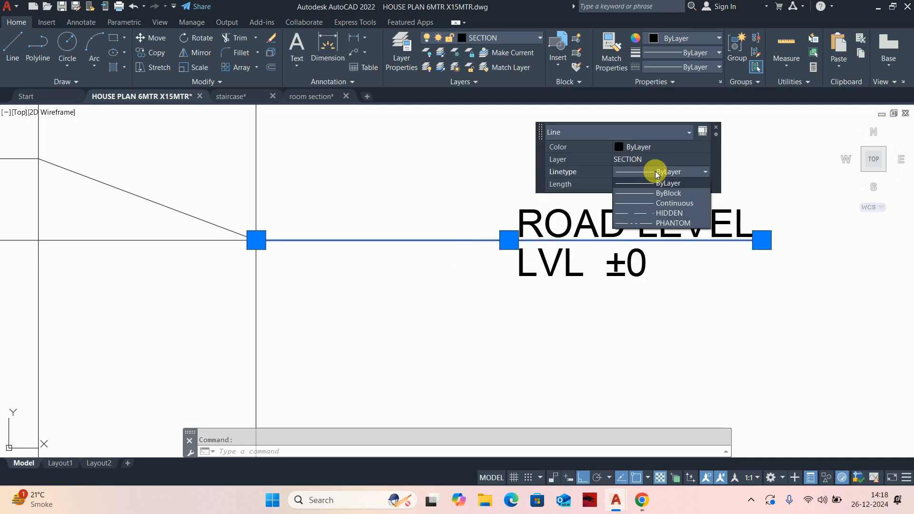
{"action": "left_click", "coordinate": [657, 213]}
{"action": "key", "text": "Escape"}
{"action": "scroll", "coordinate": [571, 279], "scroll_direction": "down", "scroll_amount": 3}
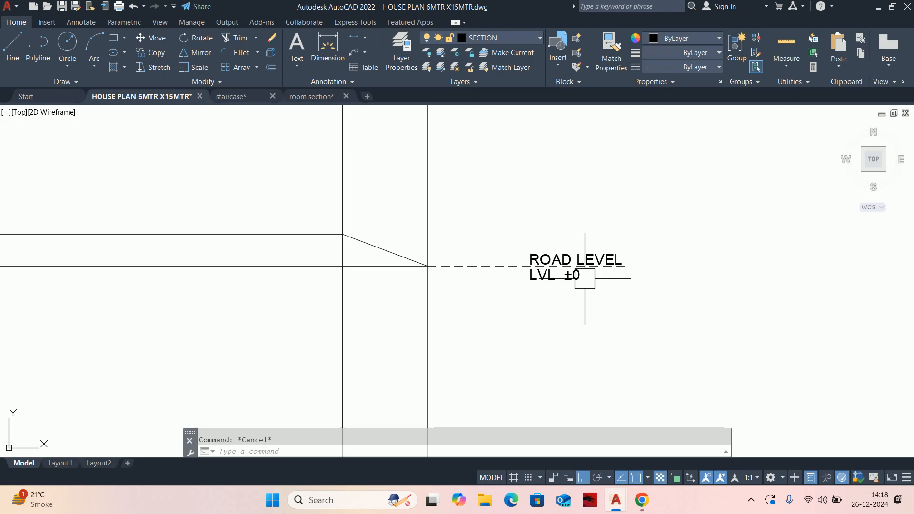
{"action": "middle_click_drag", "start_coordinate": [633, 267], "coordinate": [588, 269]}
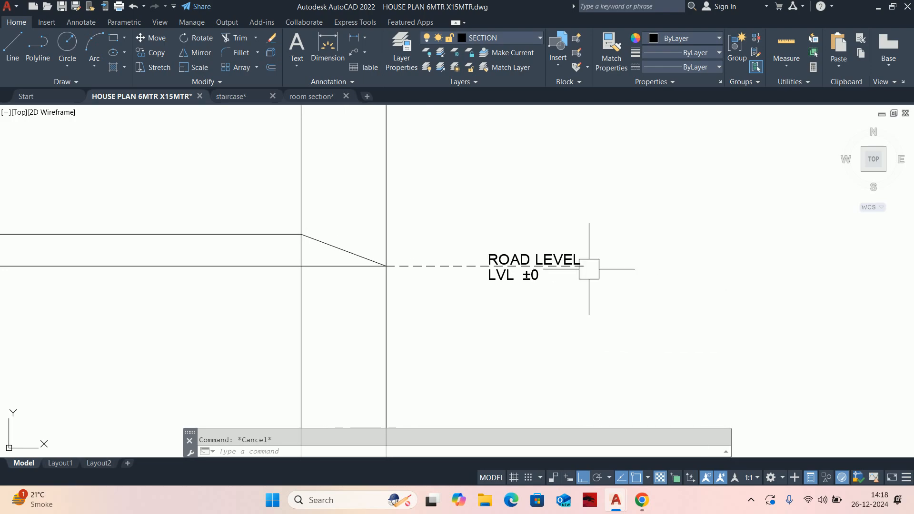
- Draw a circle of radius 100 in line with the ground line, just beyond its outer end
{"action": "type", "text": "c"}
{"action": "key", "text": "Return"}
{"action": "scroll", "coordinate": [590, 268], "scroll_direction": "up", "scroll_amount": 4}
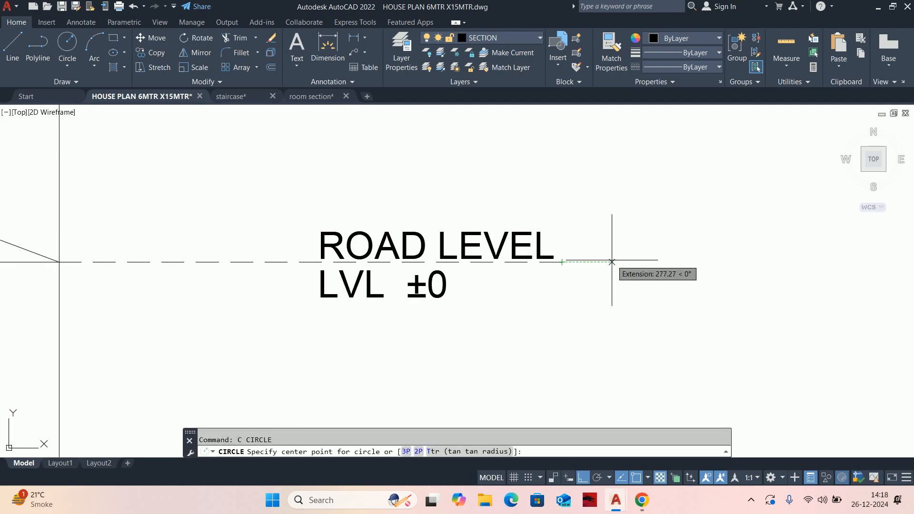
{"action": "left_click", "coordinate": [611, 262]}
{"action": "type", "text": "100"}
{"action": "key", "text": "Return"}
{"action": "left_click", "coordinate": [636, 251]}
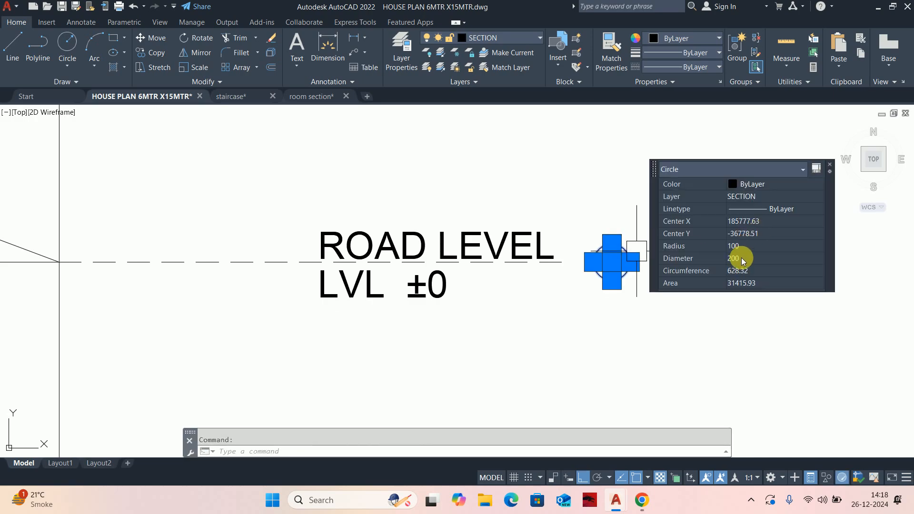
{"action": "key", "text": "Escape"}
- Reduce the text height of both the ROAD LEVEL and LVL ±0 labels by one third
{"action": "left_click", "coordinate": [524, 245]}
{"action": "left_click", "coordinate": [633, 194]}
{"action": "type", "text": "1"}
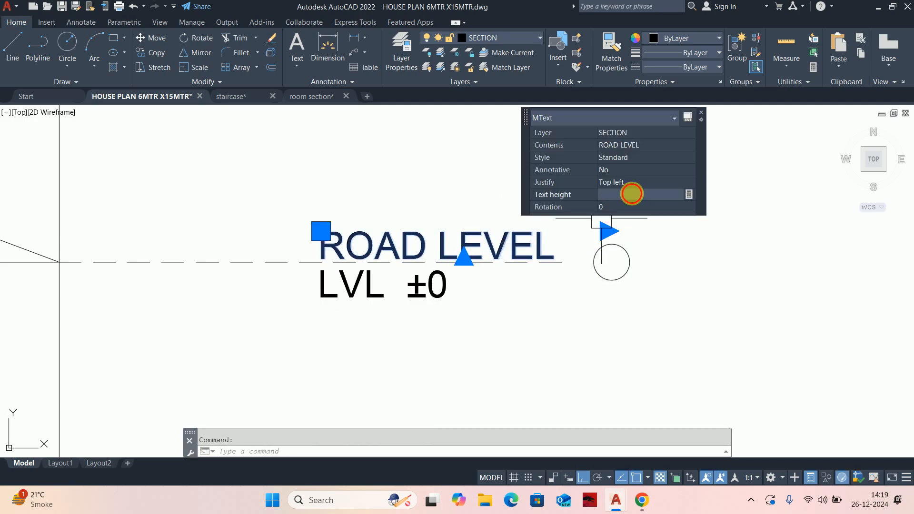
{"action": "type", "text": "50"}
{"action": "key", "text": "Return"}
{"action": "key", "text": "Escape"}
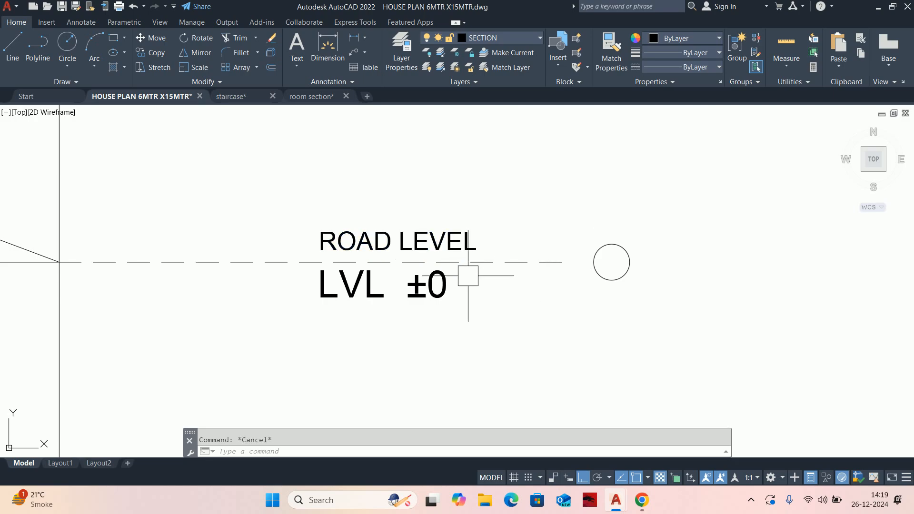
{"action": "left_click", "coordinate": [463, 272]}
{"action": "left_click", "coordinate": [567, 260]}
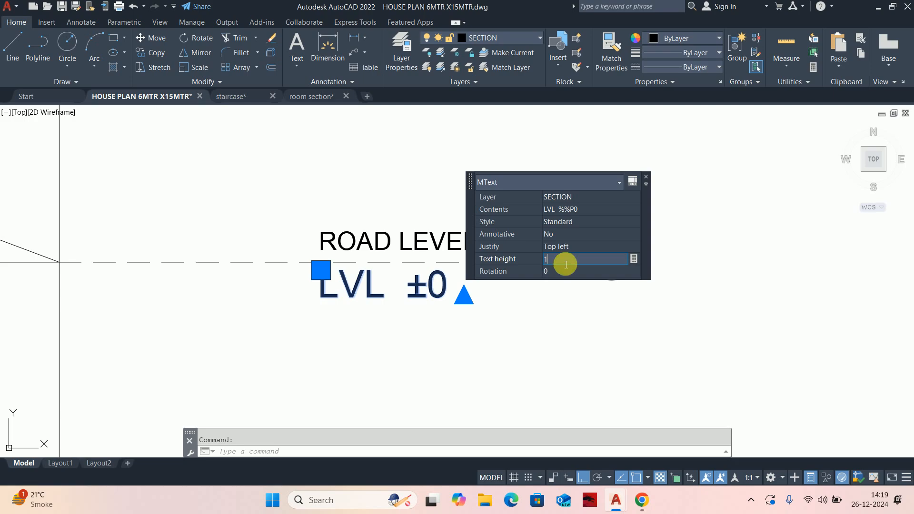
{"action": "key", "text": "Return"}
{"action": "key", "text": "Escape"}
- Move the ROAD LEVEL and LVL ±0 labels together about 415 mm horizontally toward the circle
{"action": "type", "text": "m"}
{"action": "key", "text": "Return"}
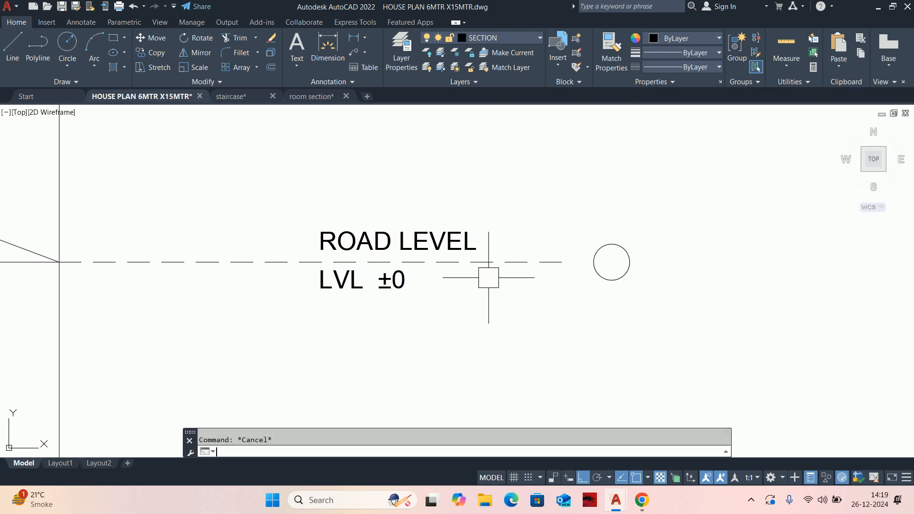
{"action": "left_click", "coordinate": [410, 279]}
{"action": "left_click", "coordinate": [435, 243]}
{"action": "key", "text": "Return"}
{"action": "left_click", "coordinate": [440, 317]}
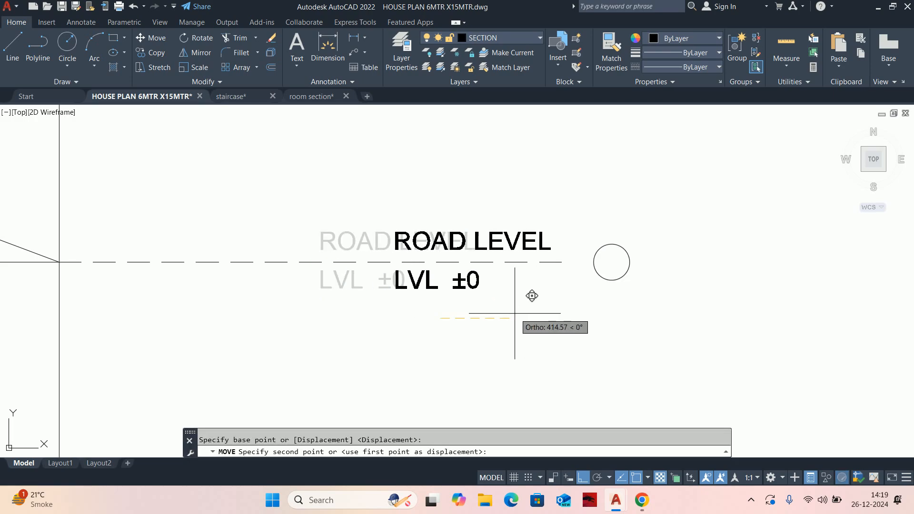
{"action": "left_click", "coordinate": [514, 314]}
{"action": "key", "text": "Escape"}
{"action": "key", "text": "Return"}
{"action": "key", "text": "Escape"}
- Set the radius of the circle beyond the ground line to 150
{"action": "left_click", "coordinate": [601, 272]}
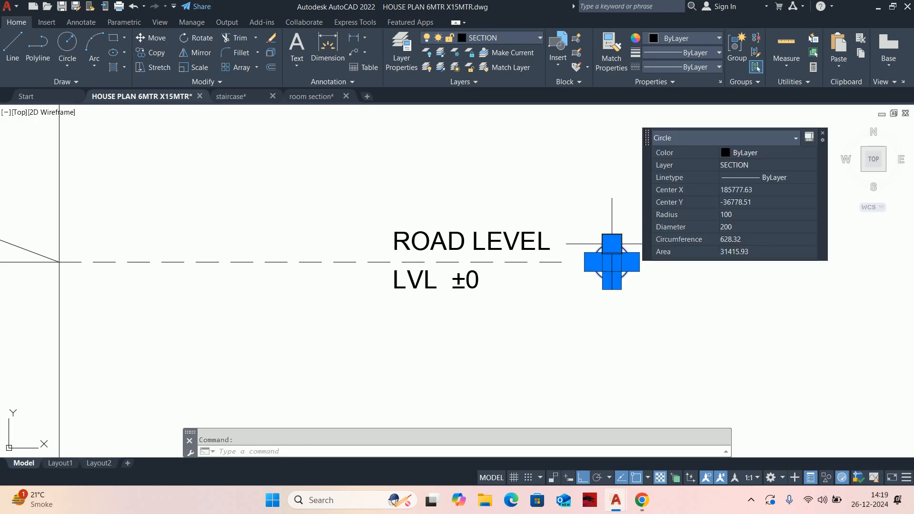
{"action": "left_click", "coordinate": [735, 215]}
{"action": "type", "text": "150"}
{"action": "key", "text": "Return"}
{"action": "key", "text": "Escape"}
{"action": "type", "text": "l"}
{"action": "key", "text": "Return"}
{"action": "left_click", "coordinate": [612, 235]}
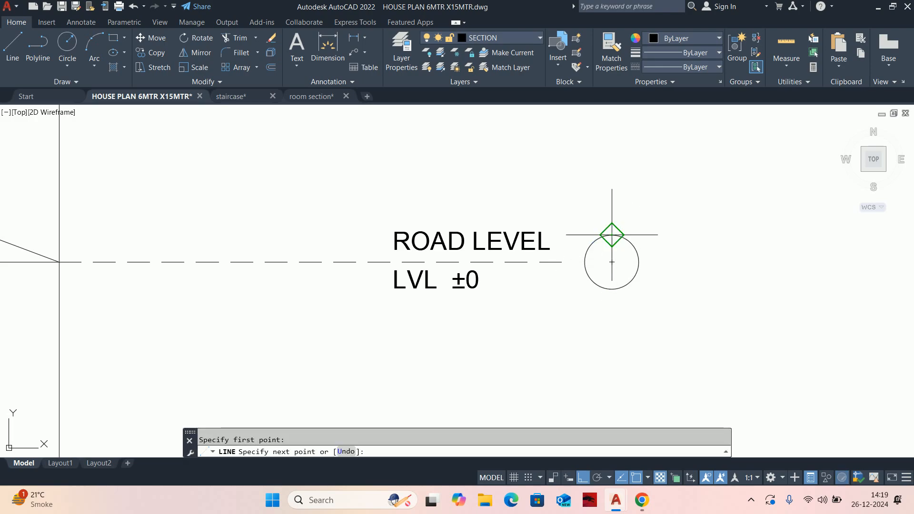
{"action": "key", "text": "Escape"}
{"action": "key", "text": "Escape"}
- Draw a horizontal and a vertical diameter line across the circle between its quadrant points
{"action": "type", "text": "l"}
{"action": "key", "text": "Return"}
{"action": "left_click", "coordinate": [585, 262]}
{"action": "left_click", "coordinate": [638, 262]}
{"action": "key", "text": "Escape"}
{"action": "key", "text": "Escape"}
{"action": "type", "text": "l"}
{"action": "key", "text": "Return"}
{"action": "left_click", "coordinate": [611, 235]}
{"action": "left_click", "coordinate": [612, 289]}
{"action": "key", "text": "Escape"}
{"action": "key", "text": "Escape"}
{"action": "scroll", "coordinate": [588, 243], "scroll_direction": "up", "scroll_amount": 2}
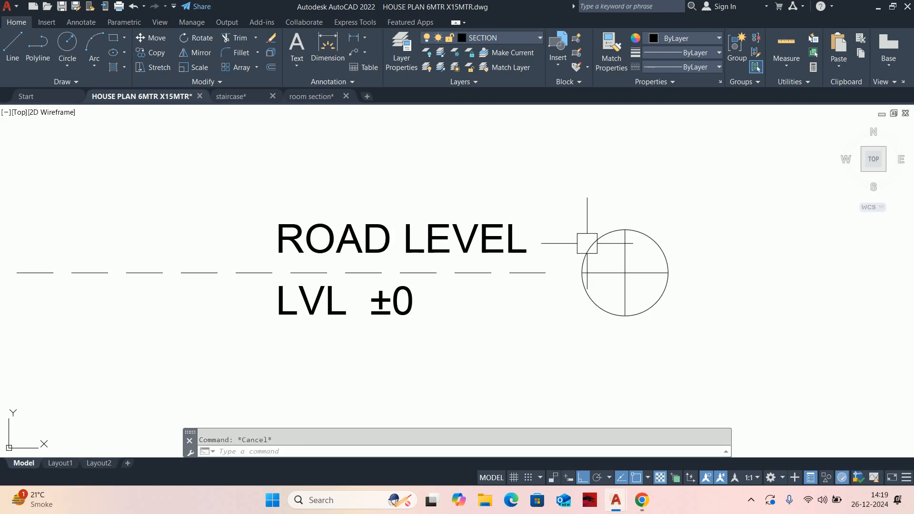
- Fill the circle's upper-left and lower-right quarters with a SOLID hatch to form the level marker
{"action": "type", "text": "h"}
{"action": "key", "text": "Return"}
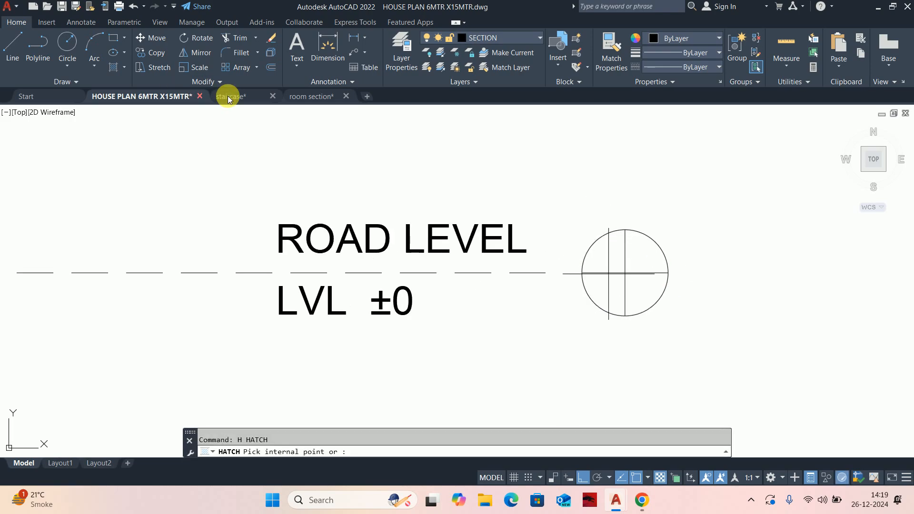
{"action": "left_click", "coordinate": [114, 48]}
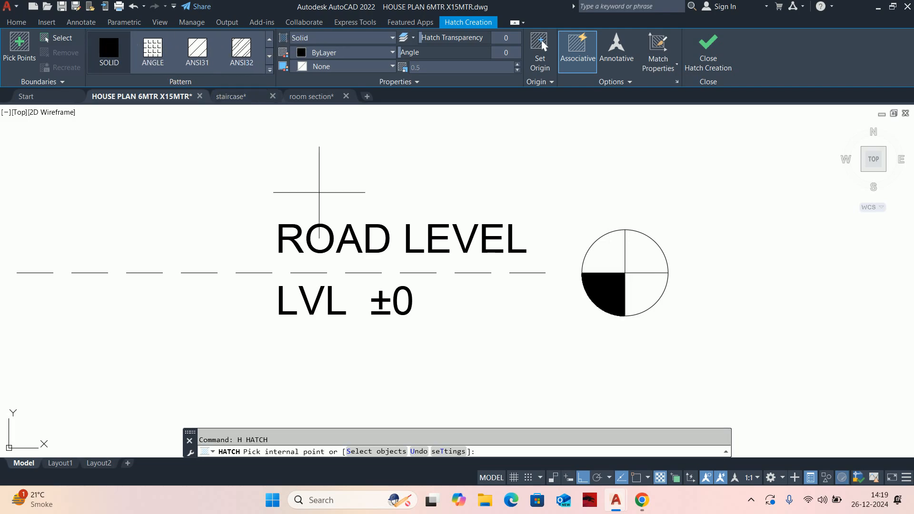
{"action": "left_click", "coordinate": [603, 252]}
{"action": "left_click", "coordinate": [631, 285]}
{"action": "key", "text": "Escape"}
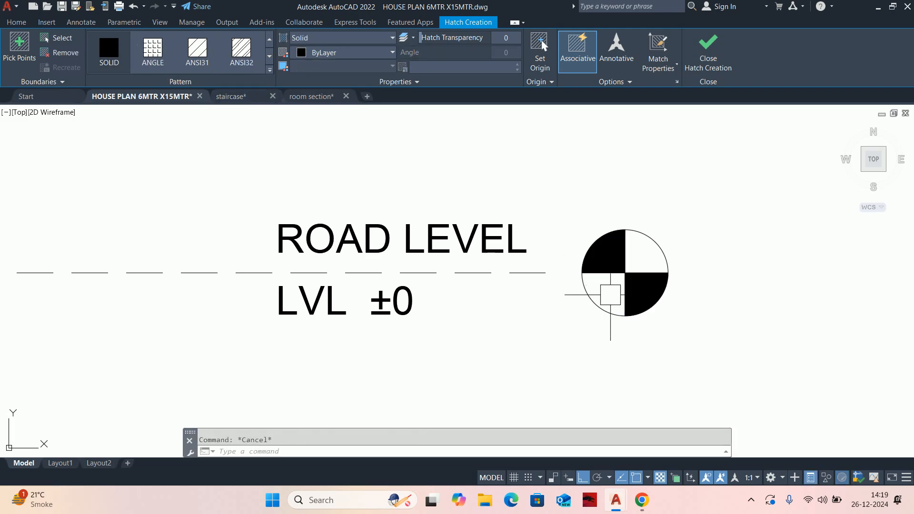
- Move the hatched level marker so its left quadrant meets the outer end of the dashed road-level line
{"action": "type", "text": "m"}
{"action": "key", "text": "Return"}
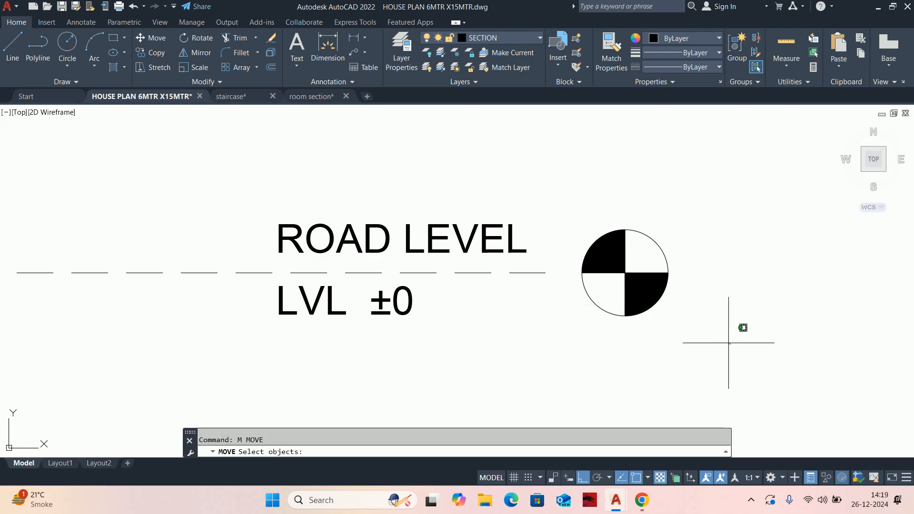
{"action": "left_click", "coordinate": [738, 328]}
{"action": "left_click", "coordinate": [592, 216]}
{"action": "key", "text": "Return"}
{"action": "left_click", "coordinate": [582, 270]}
{"action": "left_click", "coordinate": [548, 267]}
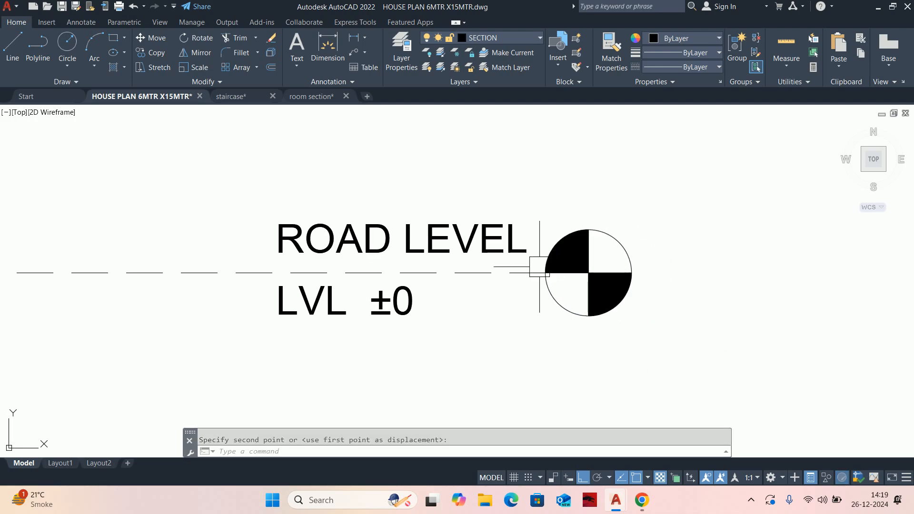
{"action": "key", "text": "Escape"}
{"action": "scroll", "coordinate": [571, 271], "scroll_direction": "down", "scroll_amount": 5}
{"action": "scroll", "coordinate": [580, 274], "scroll_direction": "up", "scroll_amount": 6}
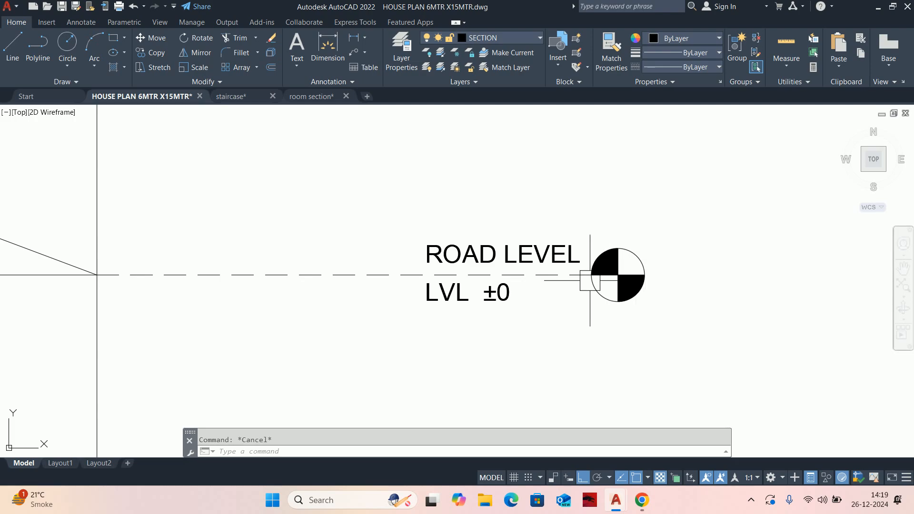
- Group the dashed road-level line, its two text labels and the hatched marker into one object
{"action": "type", "text": "GRO"}
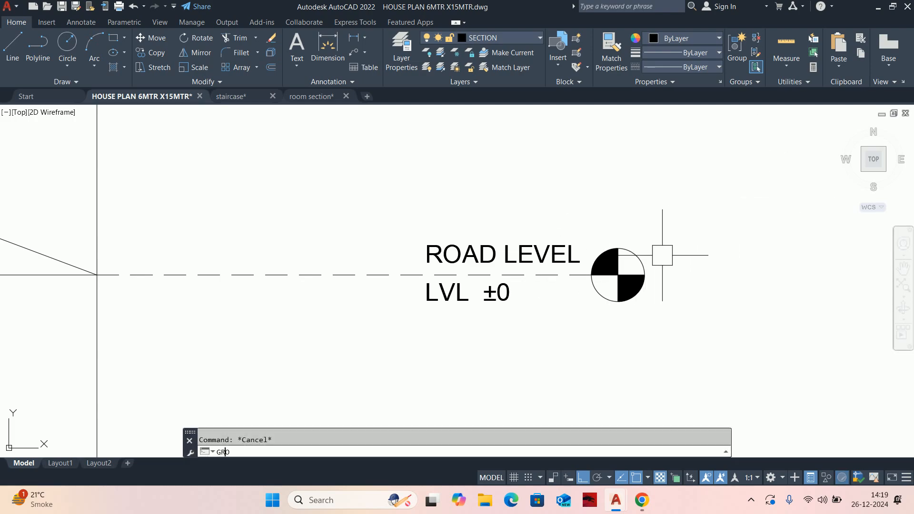
{"action": "key", "text": "Return"}
{"action": "left_click", "coordinate": [429, 195]}
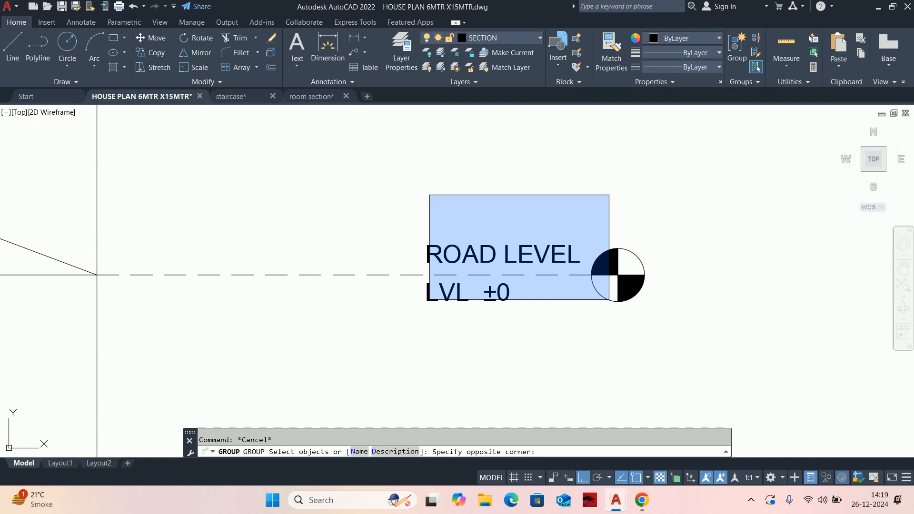
{"action": "left_click", "coordinate": [624, 284]}
{"action": "middle_click_drag", "start_coordinate": [686, 306], "coordinate": [847, 304]}
{"action": "scroll", "coordinate": [715, 294], "scroll_direction": "down", "scroll_amount": 2}
{"action": "middle_click_drag", "start_coordinate": [715, 294], "coordinate": [610, 273]}
{"action": "left_click", "coordinate": [541, 264]}
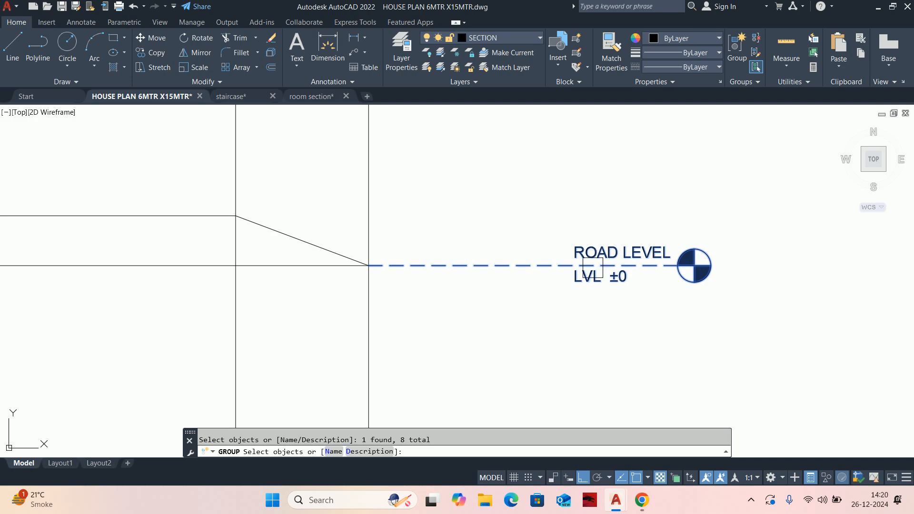
{"action": "key", "text": "Return"}
{"action": "left_click", "coordinate": [598, 265]}
{"action": "scroll", "coordinate": [598, 261], "scroll_direction": "down", "scroll_amount": 4}
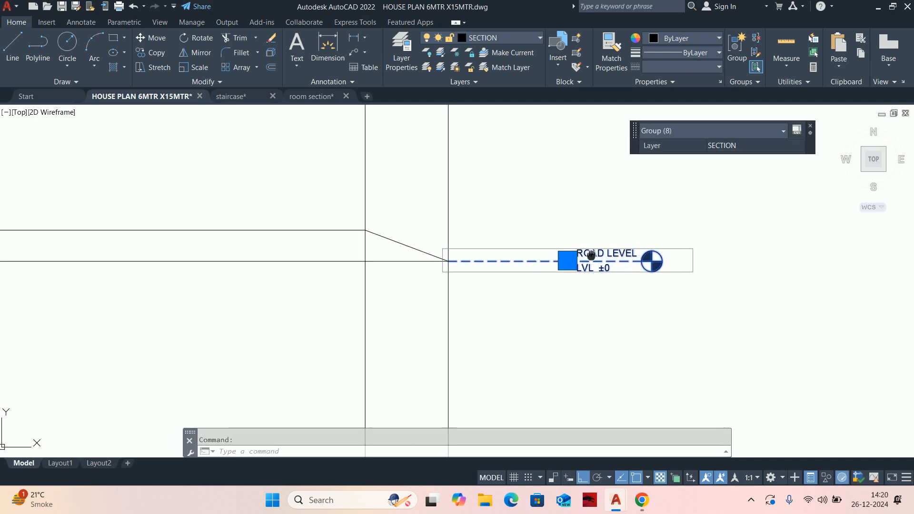
{"action": "key", "text": "Escape"}
{"action": "scroll", "coordinate": [515, 256], "scroll_direction": "up", "scroll_amount": 2}
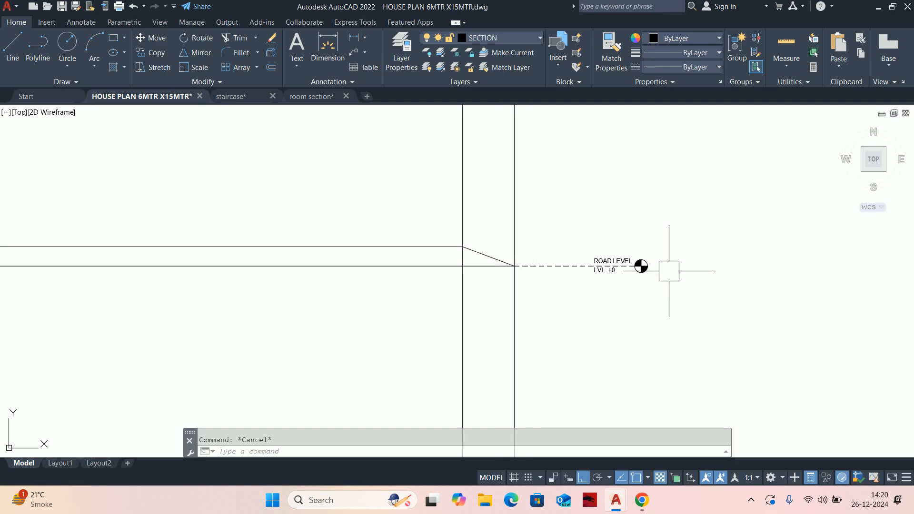
- Copy the road-level group vertically from the ground line up to the plinth top line
{"action": "type", "text": "C"}
{"action": "key", "text": "Escape"}
{"action": "type", "text": "co"}
{"action": "key", "text": "Return"}
{"action": "left_click", "coordinate": [618, 261]}
{"action": "key", "text": "Return"}
{"action": "scroll", "coordinate": [514, 261], "scroll_direction": "up", "scroll_amount": 3}
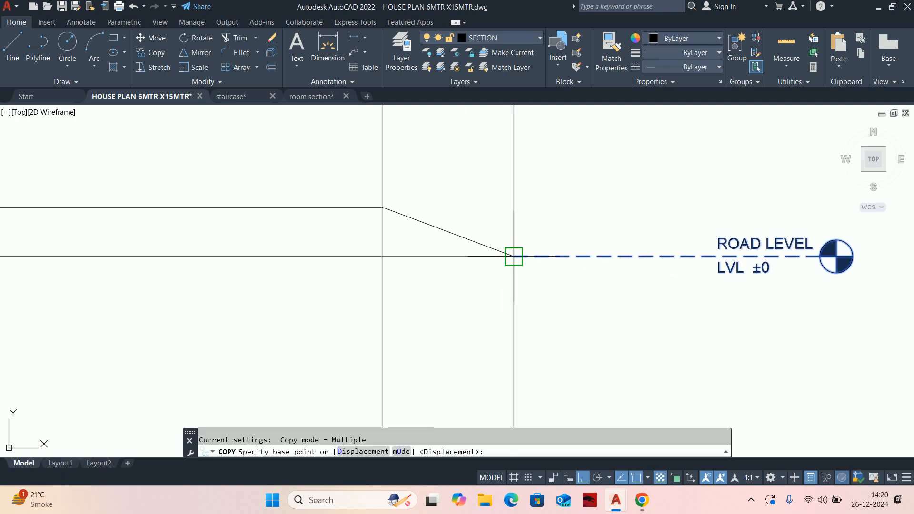
{"action": "left_click", "coordinate": [382, 256]}
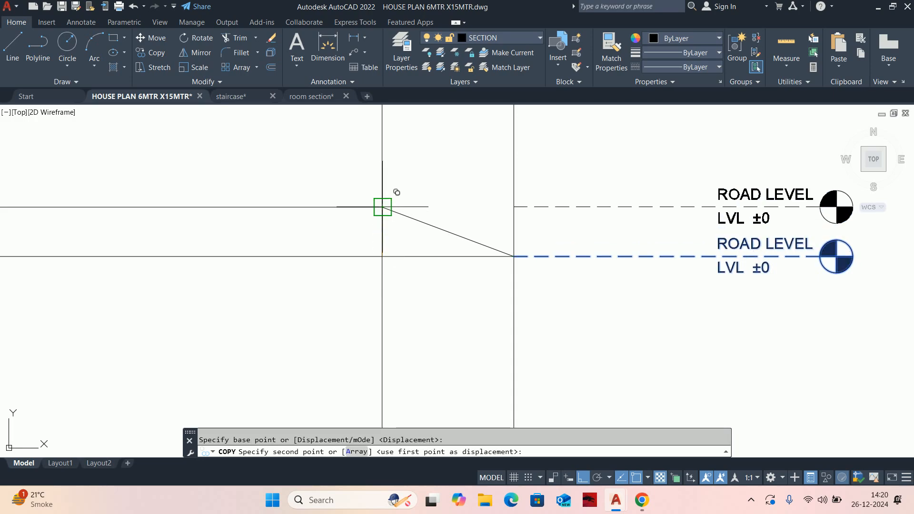
{"action": "left_click", "coordinate": [382, 206]}
{"action": "key", "text": "Escape"}
{"action": "left_click", "coordinate": [558, 212]}
{"action": "key", "text": "Escape"}
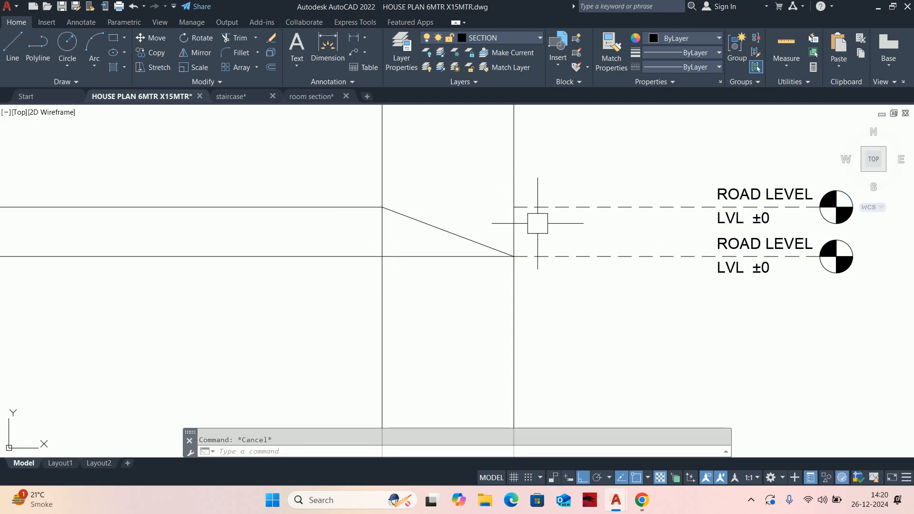
- Stretch the copied dashed line's inner end back to the upper end of the ramp
{"action": "type", "text": "s"}
{"action": "key", "text": "Return"}
{"action": "scroll", "coordinate": [542, 224], "scroll_direction": "up", "scroll_amount": 4}
{"action": "left_click", "coordinate": [543, 220]}
{"action": "left_click", "coordinate": [466, 165]}
{"action": "left_click", "coordinate": [470, 179], "text": "shift"}
{"action": "key", "text": "Return"}
{"action": "left_click", "coordinate": [470, 181]}
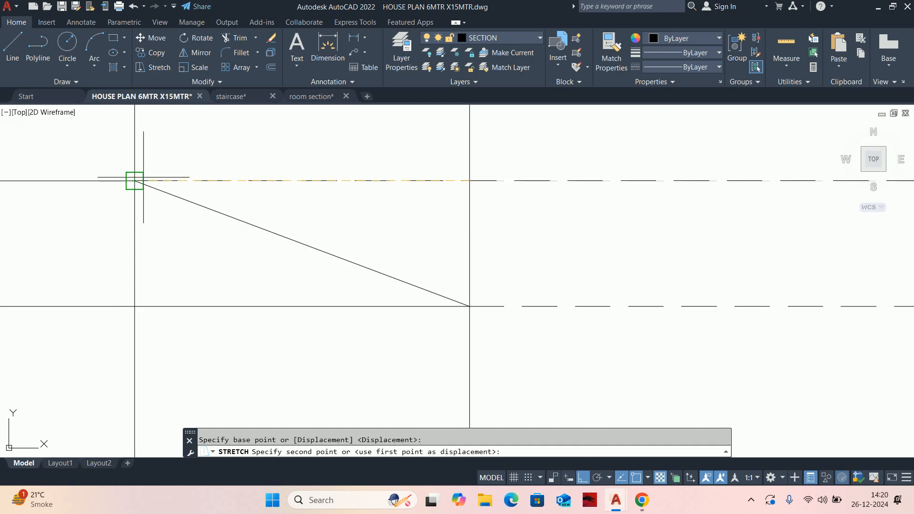
{"action": "key", "text": "Escape"}
{"action": "scroll", "coordinate": [474, 196], "scroll_direction": "down", "scroll_amount": 6}
{"action": "scroll", "coordinate": [455, 250], "scroll_direction": "up", "scroll_amount": 3}
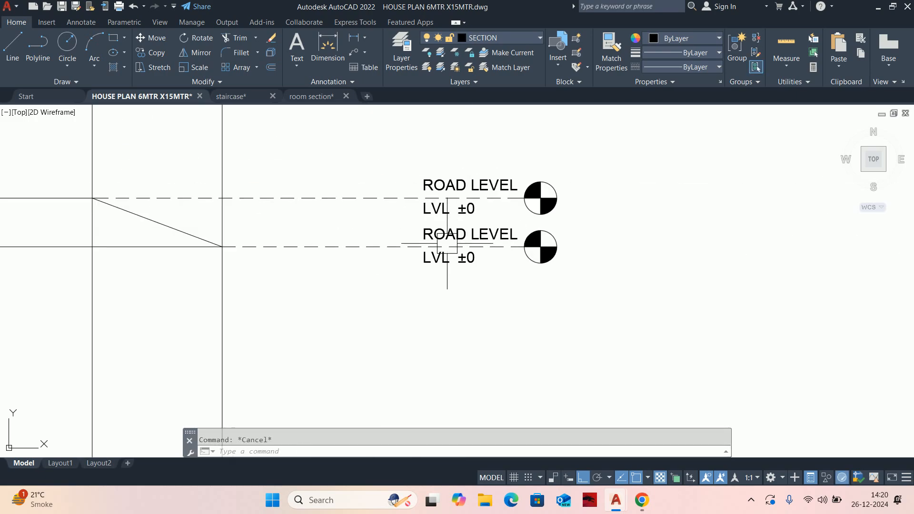
{"action": "middle_click_drag", "start_coordinate": [456, 251], "coordinate": [487, 296]}
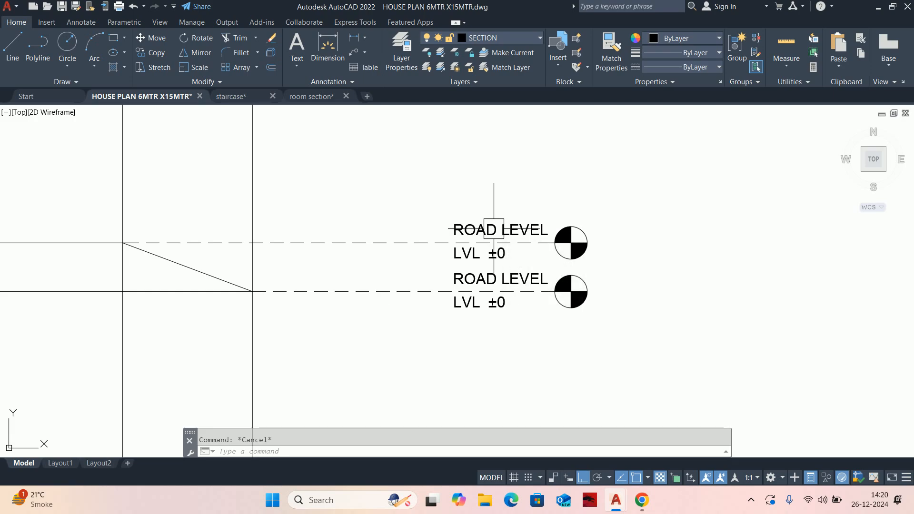
- Change the upper marker's ROAD LEVEL label to PLINTH LEVEL
{"action": "scroll", "coordinate": [491, 231], "scroll_direction": "up", "scroll_amount": 4}
{"action": "double_click", "coordinate": [480, 241]}
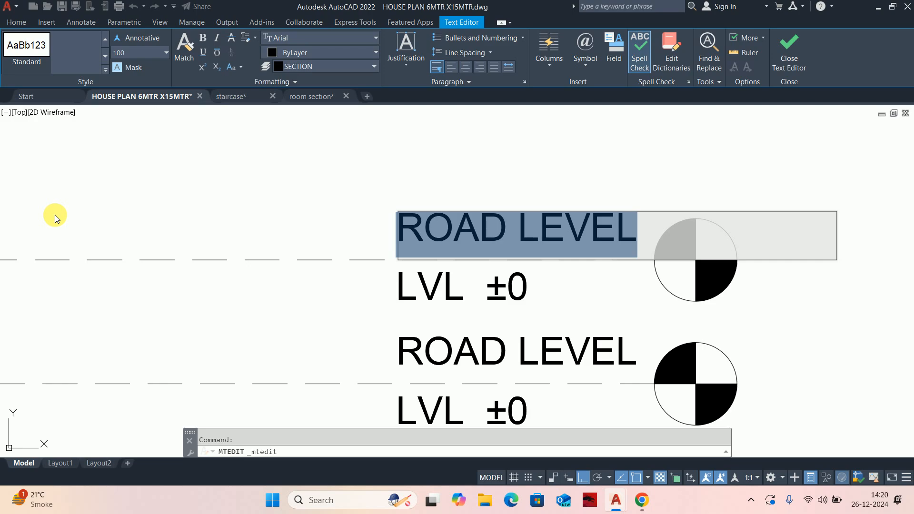
{"action": "type", "text": "pl"}
{"action": "key", "text": "BackSpace"}
{"action": "key", "text": "BackSpace"}
{"action": "key", "text": "BackSpace"}
{"action": "key", "text": "BackSpace"}
{"action": "key", "text": "BackSpace"}
{"action": "key", "text": "BackSpace"}
{"action": "type", "text": "PLIN"}
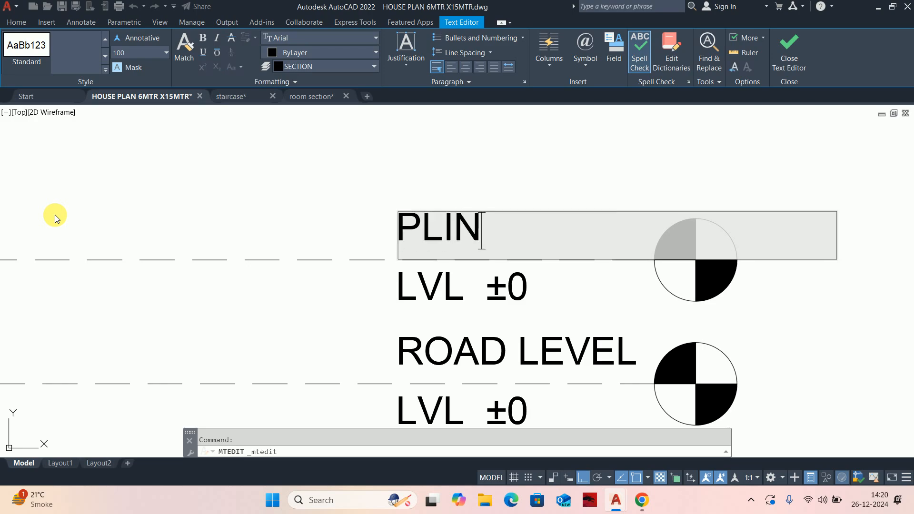
{"action": "type", "text": "TH LEVEL"}
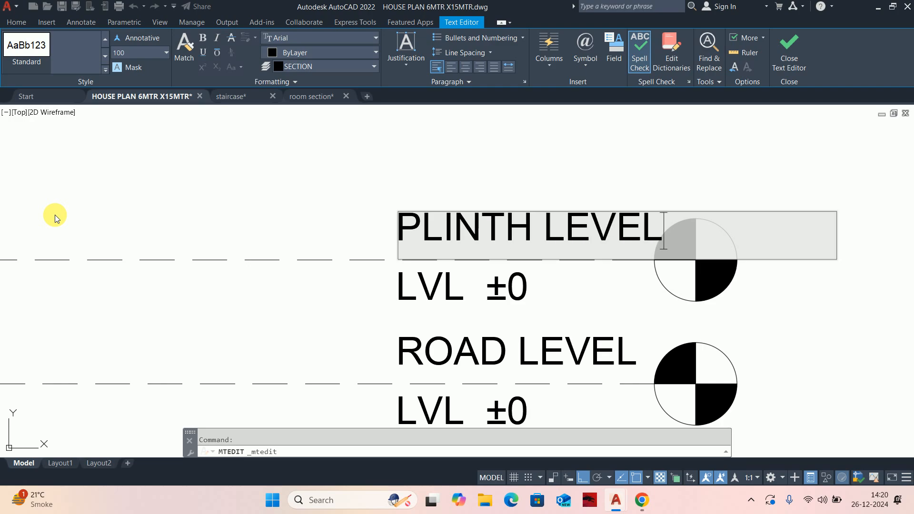
{"action": "left_click", "coordinate": [200, 165]}
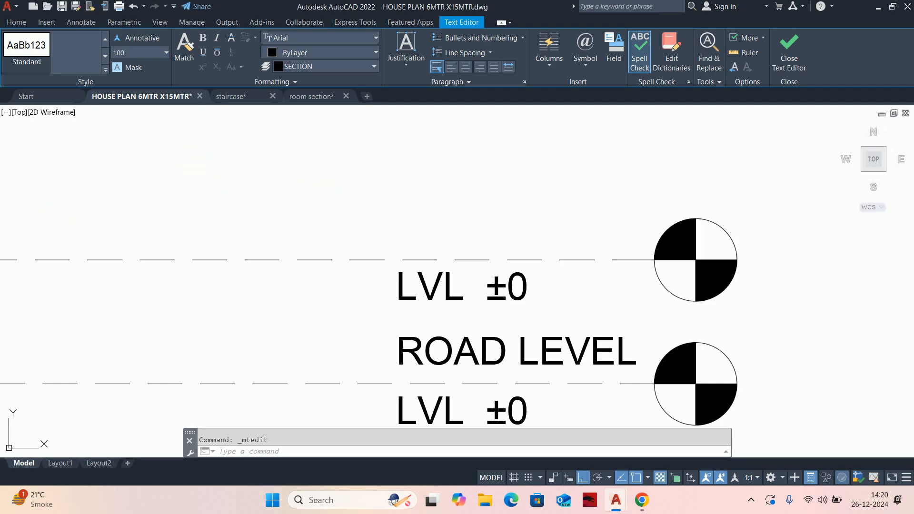
- Change the level value under the PLINTH LEVEL label to read LVL +450 MM
{"action": "left_click", "coordinate": [498, 287]}
{"action": "double_click", "coordinate": [497, 287]}
{"action": "left_click_drag", "start_coordinate": [495, 289], "coordinate": [531, 298]}
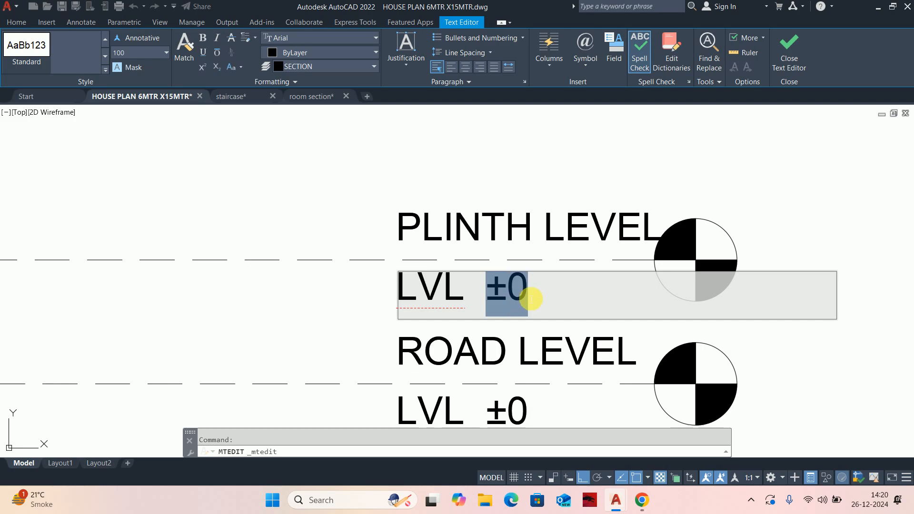
{"action": "type", "text": "+"}
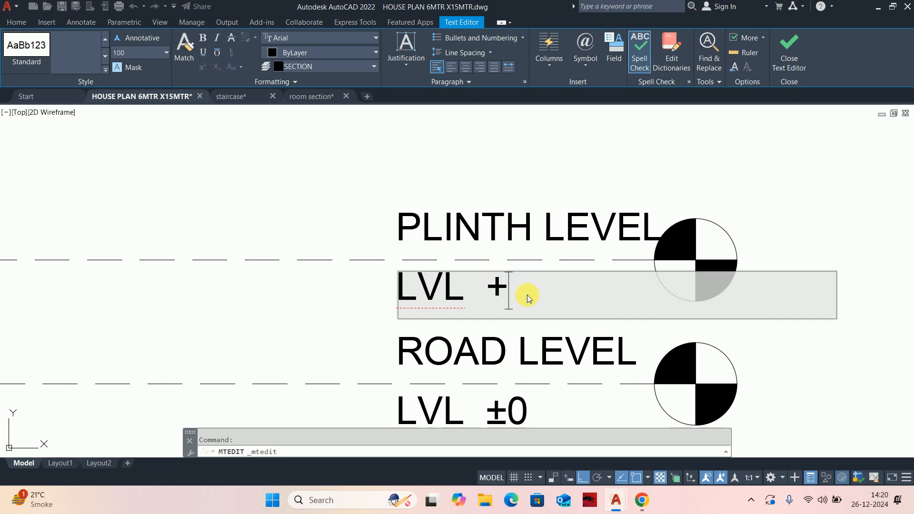
{"action": "type", "text": "450 MM"}
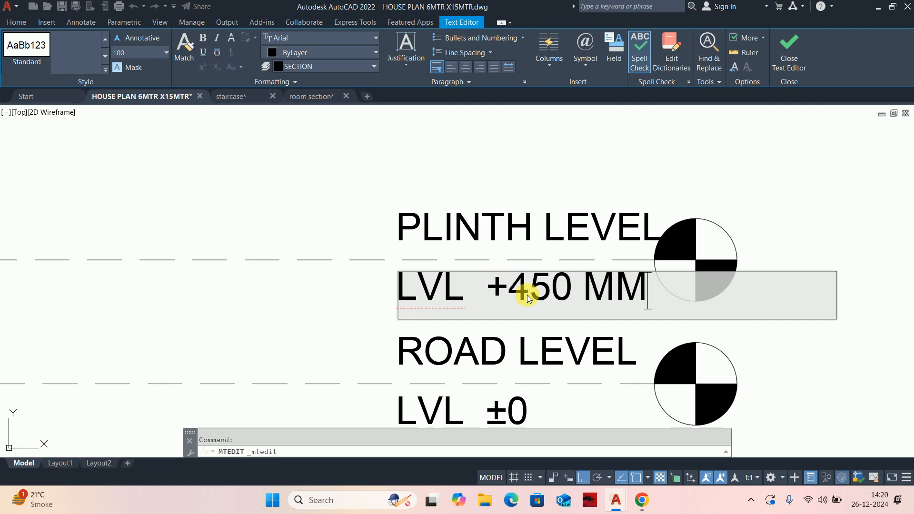
{"action": "key", "text": "Escape"}
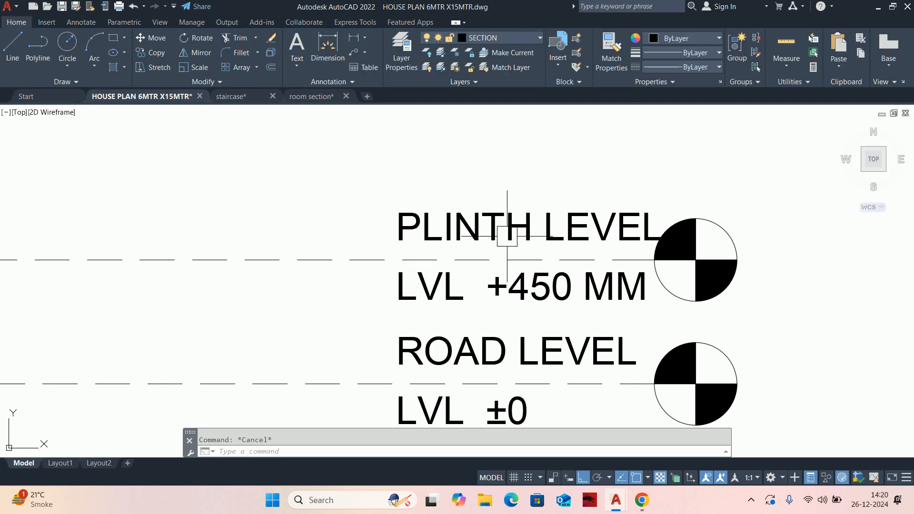
- Move the PLINTH LEVEL and LVL +450 MM labels slightly left, clear of the marker circle
{"action": "key", "text": "Return"}
{"action": "left_click", "coordinate": [506, 267]}
{"action": "left_click", "coordinate": [452, 228]}
{"action": "key", "text": "Return"}
{"action": "left_click", "coordinate": [495, 171]}
{"action": "key", "text": "Escape"}
{"action": "scroll", "coordinate": [476, 180], "scroll_direction": "down", "scroll_amount": 8}
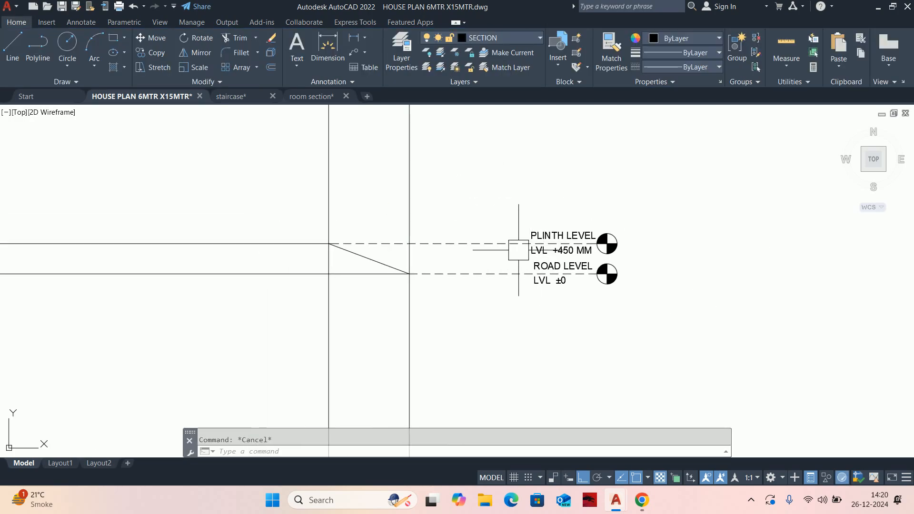
- Offset the plinth top line 150 downward
{"action": "scroll", "coordinate": [530, 282], "scroll_direction": "up", "scroll_amount": 2}
{"action": "mouse_move", "coordinate": [403, 306]}
{"action": "middle_mouse_down"}
{"action": "mouse_move", "coordinate": [471, 316]}
{"action": "mouse_move", "coordinate": [496, 310]}
{"action": "middle_mouse_up"}
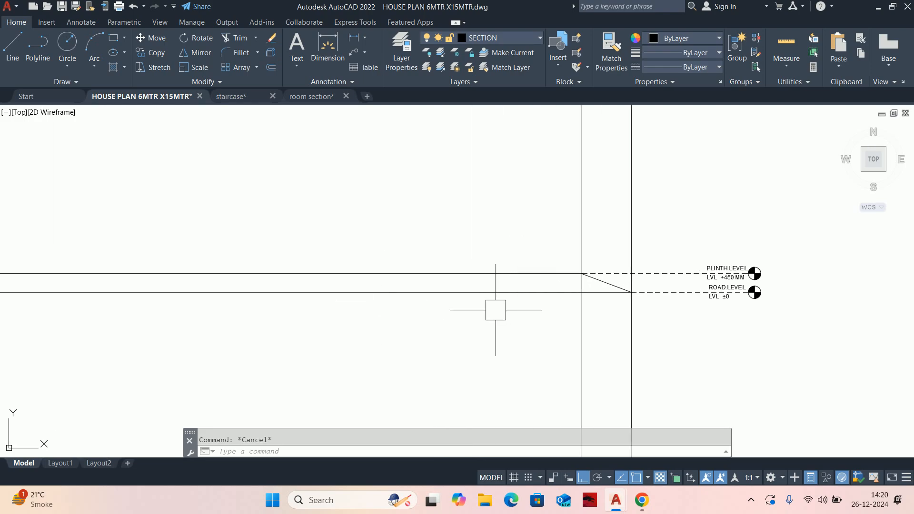
{"action": "type", "text": "o"}
{"action": "key", "text": "Return"}
{"action": "type", "text": "150"}
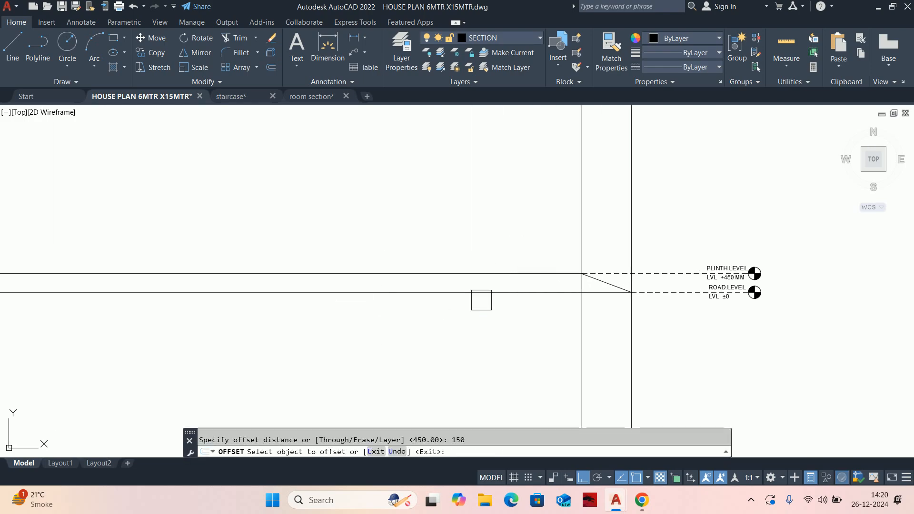
{"action": "key", "text": "Return"}
{"action": "scroll", "coordinate": [510, 276], "scroll_direction": "up", "scroll_amount": 4}
{"action": "left_click", "coordinate": [510, 266]}
{"action": "left_click", "coordinate": [503, 349]}
{"action": "key", "text": "Escape"}
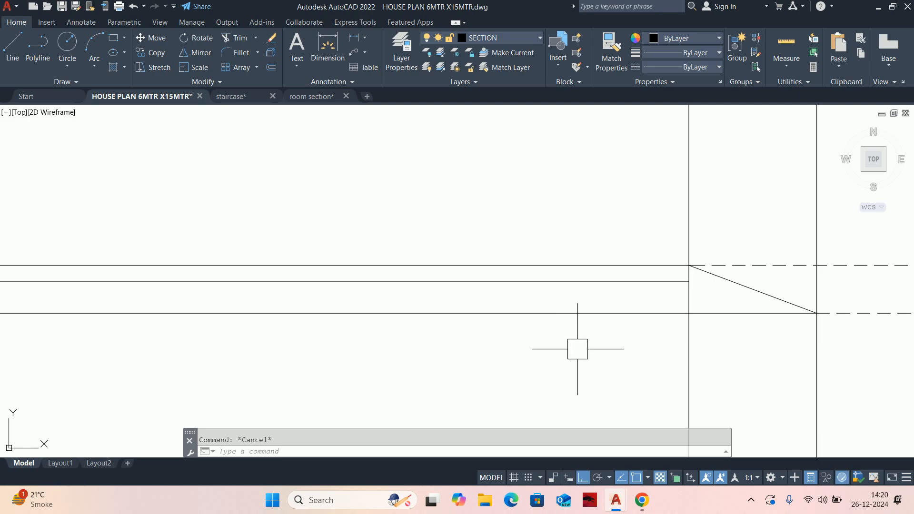
{"action": "type", "text": "tr"}
{"action": "key", "text": "Return"}
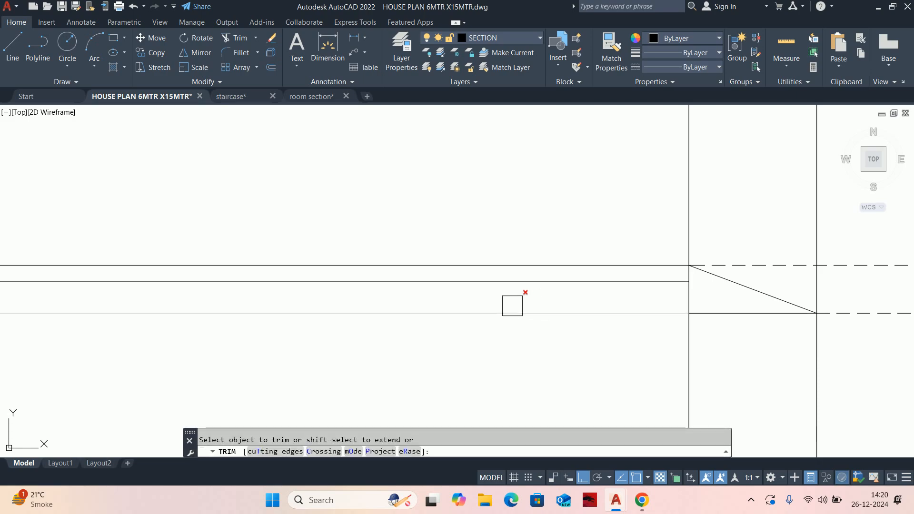
{"action": "key", "text": "Escape"}
{"action": "scroll", "coordinate": [619, 307], "scroll_direction": "down", "scroll_amount": 4}
{"action": "middle_click_drag", "start_coordinate": [371, 299], "coordinate": [440, 290]}
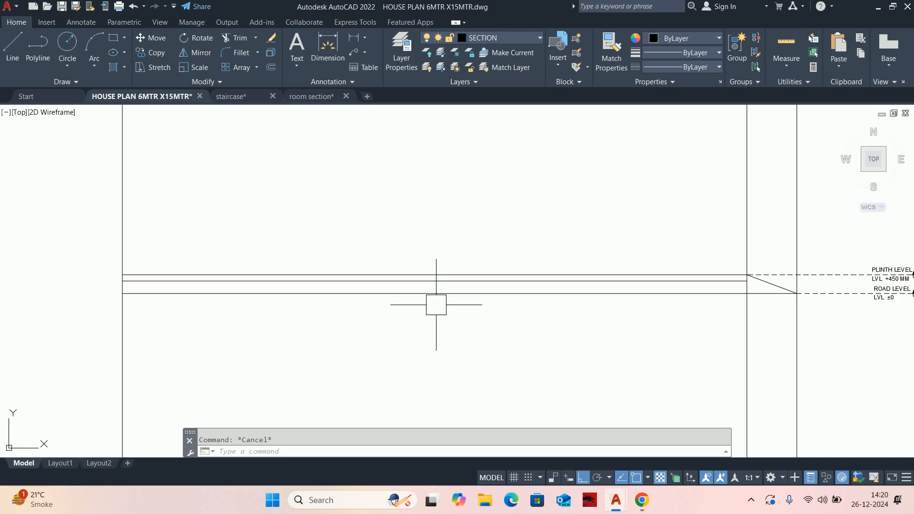
{"action": "middle_click_drag", "start_coordinate": [618, 290], "coordinate": [583, 282]}
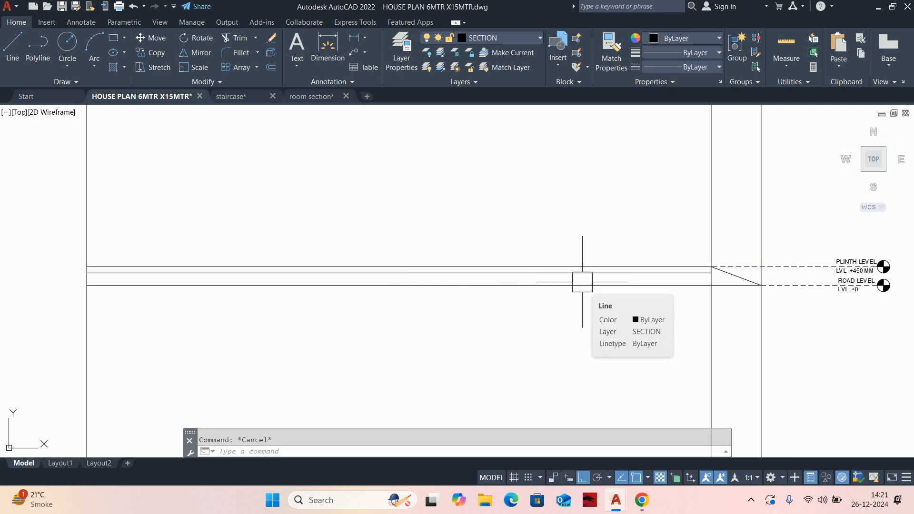
{"action": "scroll", "coordinate": [514, 292], "scroll_direction": "up", "scroll_amount": 2}
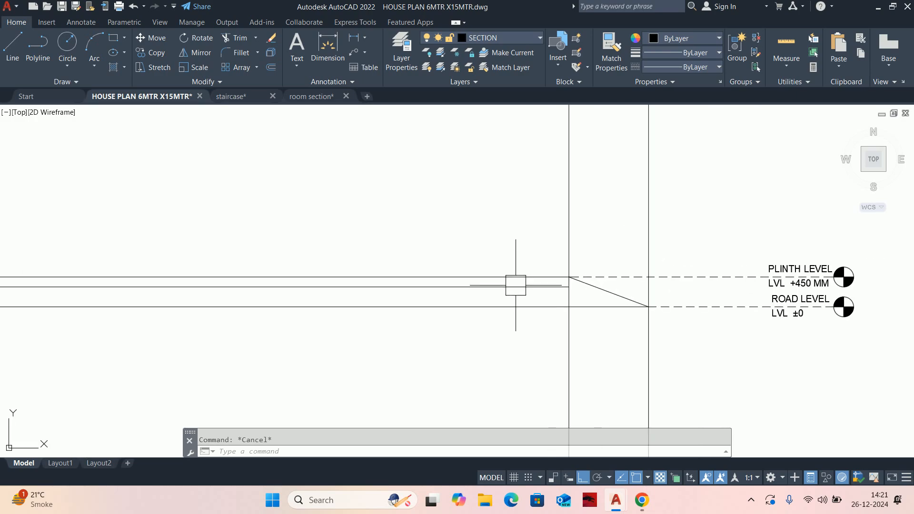
{"action": "middle_click_drag", "start_coordinate": [694, 286], "coordinate": [527, 286]}
{"action": "scroll", "coordinate": [659, 265], "scroll_direction": "up", "scroll_amount": 2}
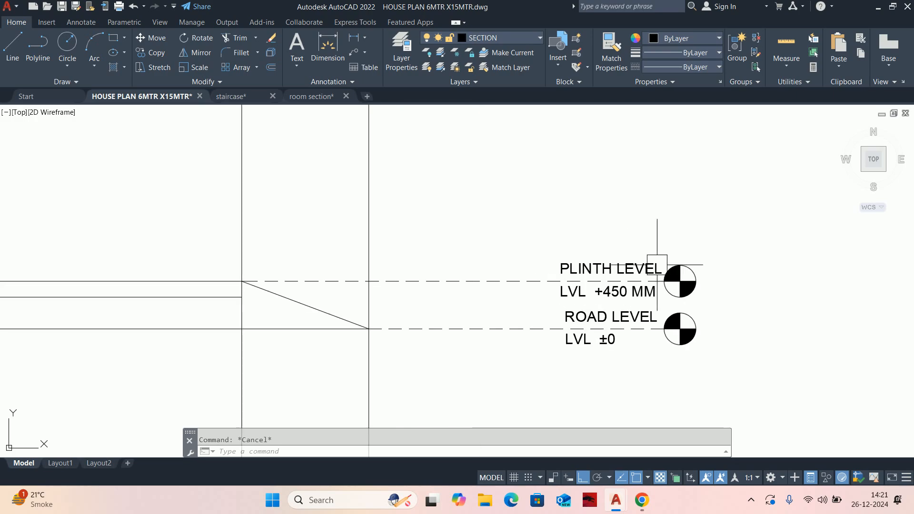
{"action": "middle_click_drag", "start_coordinate": [442, 298], "coordinate": [590, 290]}
{"action": "mouse_move", "coordinate": [477, 306]}
{"action": "middle_mouse_down"}
{"action": "mouse_move", "coordinate": [558, 281]}
{"action": "mouse_move", "coordinate": [447, 279]}
{"action": "middle_mouse_up"}
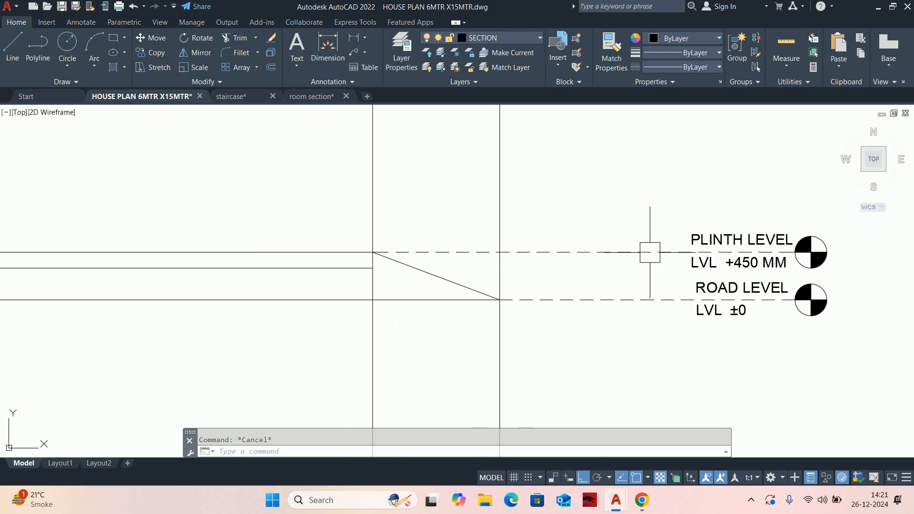
- Change the upper marker's PLINTH LEVEL label to GROUND FLOOR
{"action": "scroll", "coordinate": [727, 252], "scroll_direction": "up", "scroll_amount": 2}
{"action": "double_click", "coordinate": [764, 236]}
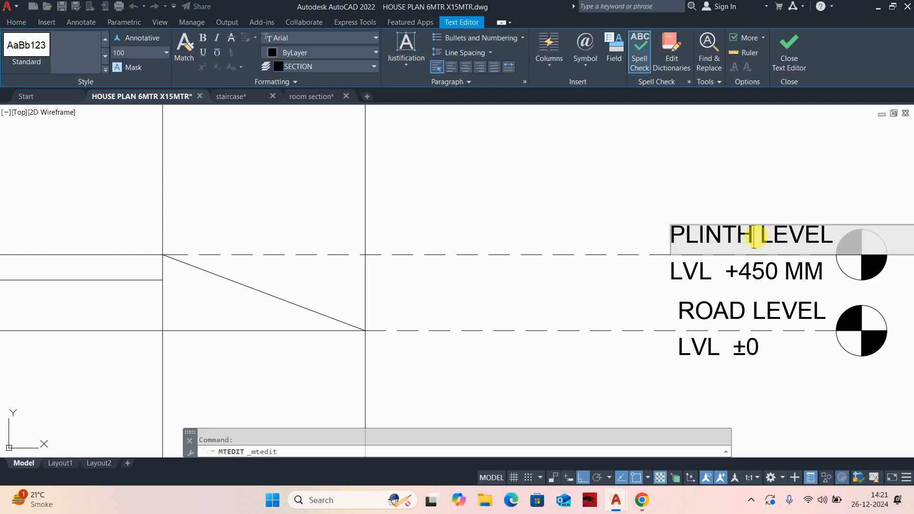
{"action": "left_click_drag", "start_coordinate": [754, 237], "coordinate": [508, 235]}
{"action": "type", "text": "GROUND"}
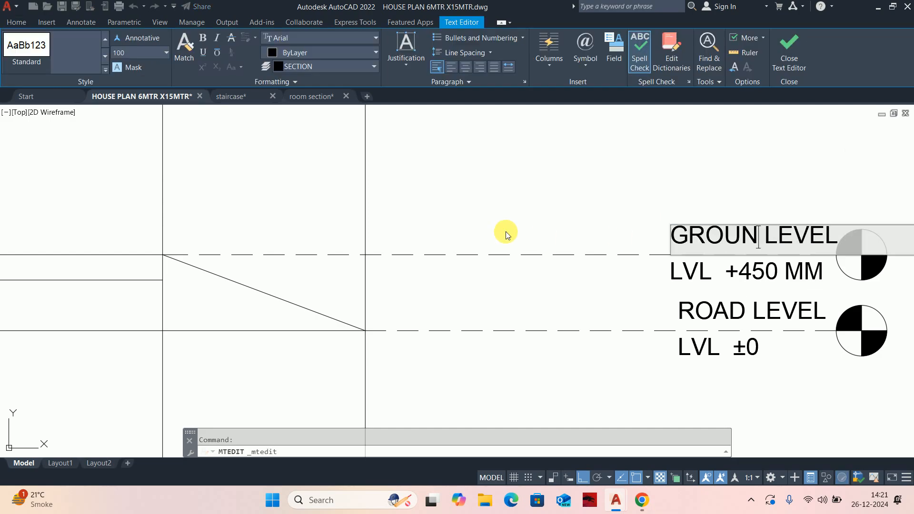
{"action": "type", "text": " FLOO"}
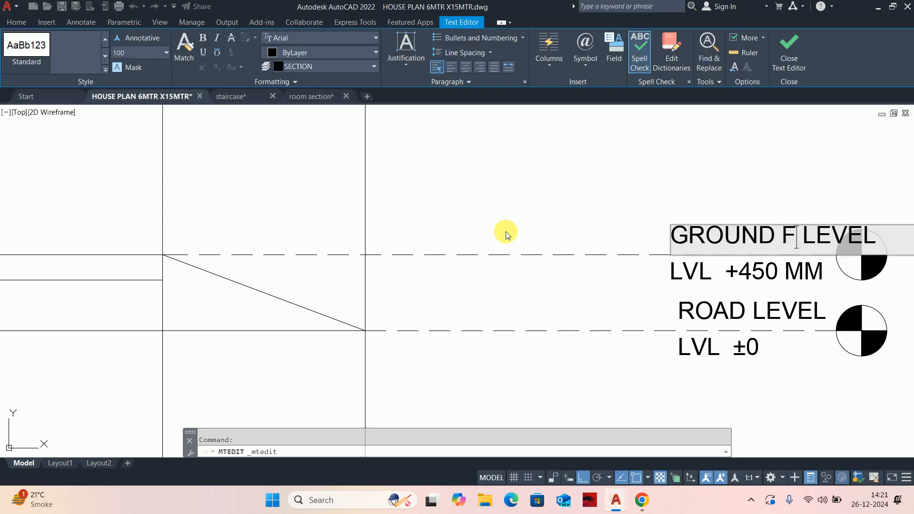
{"action": "type", "text": "R"}
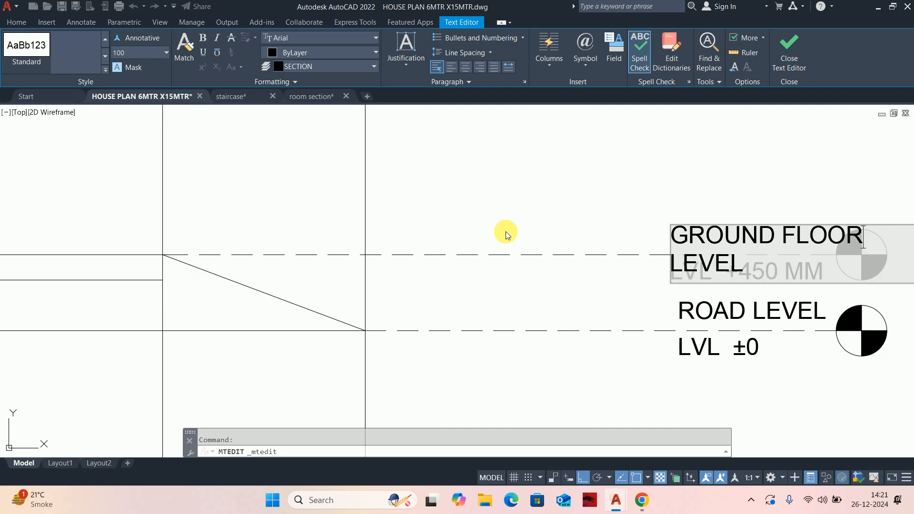
{"action": "key", "text": "Delete"}
{"action": "key", "text": "Delete"}
{"action": "key", "text": "Delete"}
{"action": "key", "text": "Delete"}
{"action": "key", "text": "Delete"}
{"action": "key", "text": "Delete"}
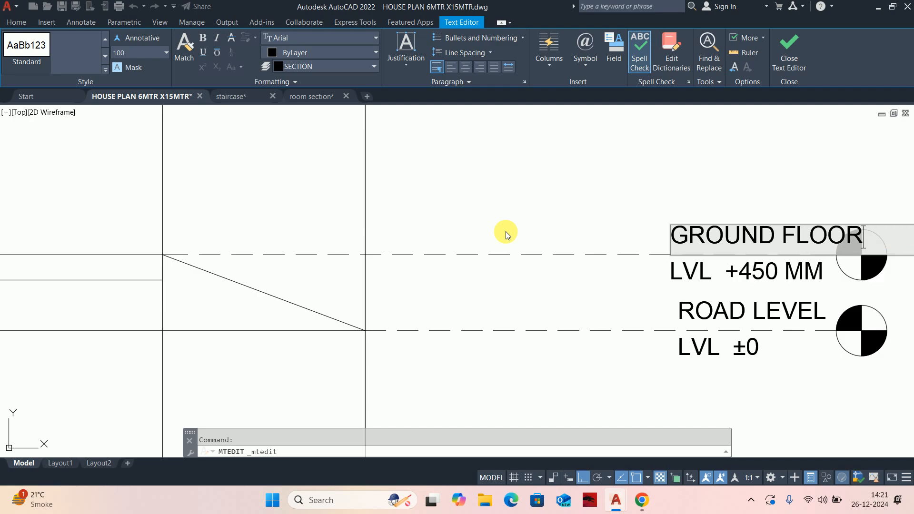
{"action": "left_click", "coordinate": [485, 206]}
- Move the GROUND FLOOR label horizontally left so it clears the level marker's circle
{"action": "middle_click_drag", "start_coordinate": [555, 220], "coordinate": [404, 229]}
{"action": "type", "text": "m"}
{"action": "key", "text": "Return"}
{"action": "left_click", "coordinate": [568, 238]}
{"action": "key", "text": "Return"}
{"action": "left_click", "coordinate": [576, 186]}
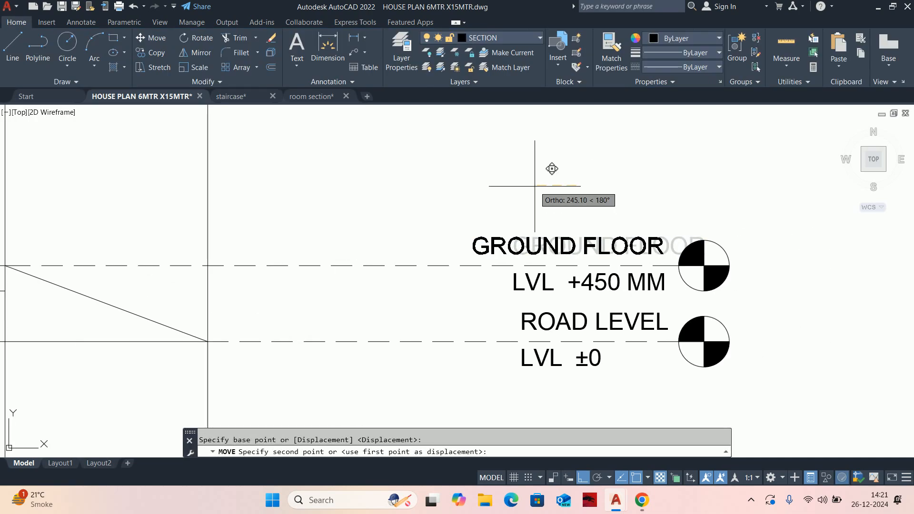
{"action": "left_click", "coordinate": [541, 186]}
{"action": "key", "text": "Escape"}
{"action": "middle_click_drag", "start_coordinate": [573, 258], "coordinate": [576, 256]}
{"action": "scroll", "coordinate": [576, 256], "scroll_direction": "down", "scroll_amount": 2}
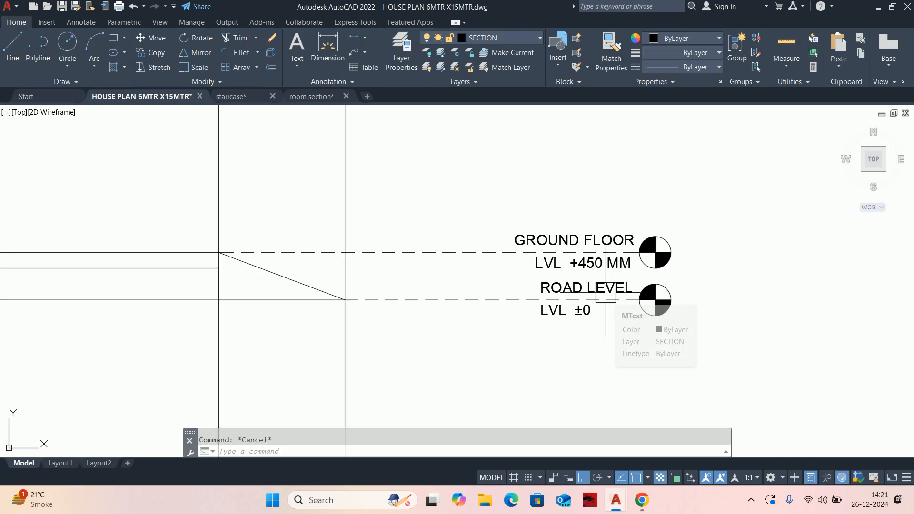
- Measure the spacing between the plinth's horizontal lines near the ramp with the Quick measure option
{"action": "middle_click_drag", "start_coordinate": [314, 253], "coordinate": [572, 259]}
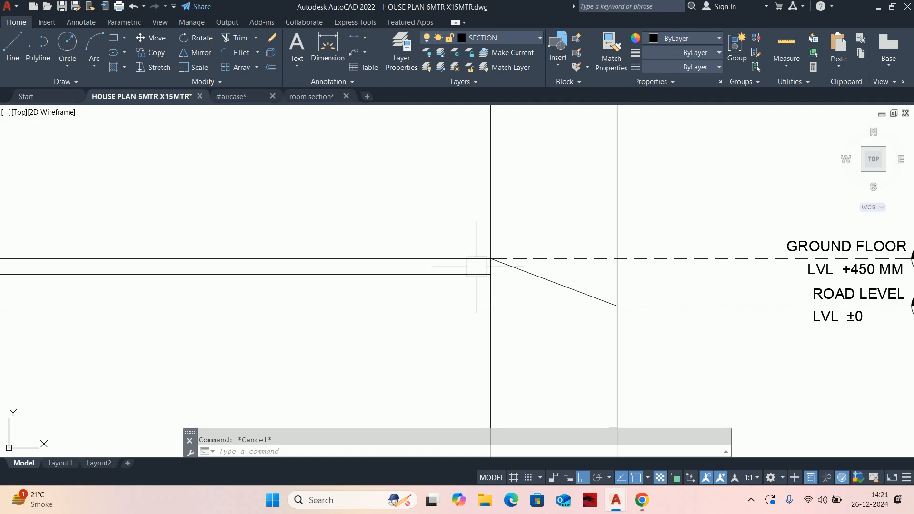
{"action": "scroll", "coordinate": [457, 296], "scroll_direction": "down", "scroll_amount": 2}
{"action": "mouse_move", "coordinate": [457, 296]}
{"action": "middle_mouse_down"}
{"action": "mouse_move", "coordinate": [491, 263]}
{"action": "mouse_move", "coordinate": [655, 278]}
{"action": "mouse_move", "coordinate": [724, 262]}
{"action": "middle_mouse_up"}
{"action": "scroll", "coordinate": [514, 252], "scroll_direction": "down", "scroll_amount": 2}
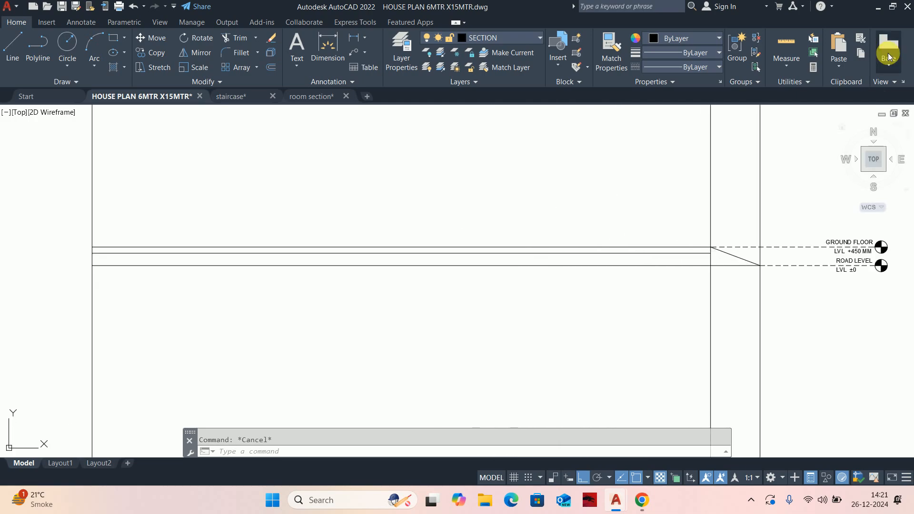
{"action": "left_click", "coordinate": [786, 42]}
{"action": "scroll", "coordinate": [653, 252], "scroll_direction": "up", "scroll_amount": 4}
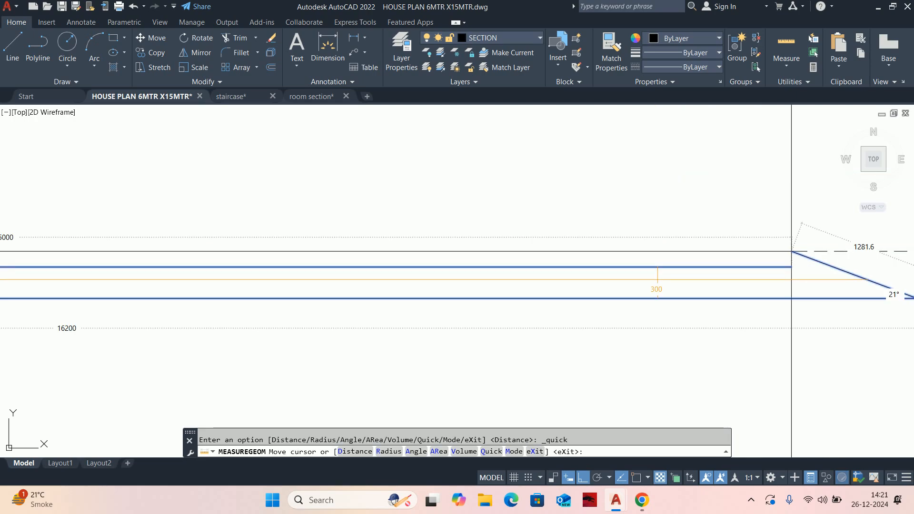
{"action": "key", "text": "Escape"}
{"action": "scroll", "coordinate": [671, 266], "scroll_direction": "down", "scroll_amount": 5}
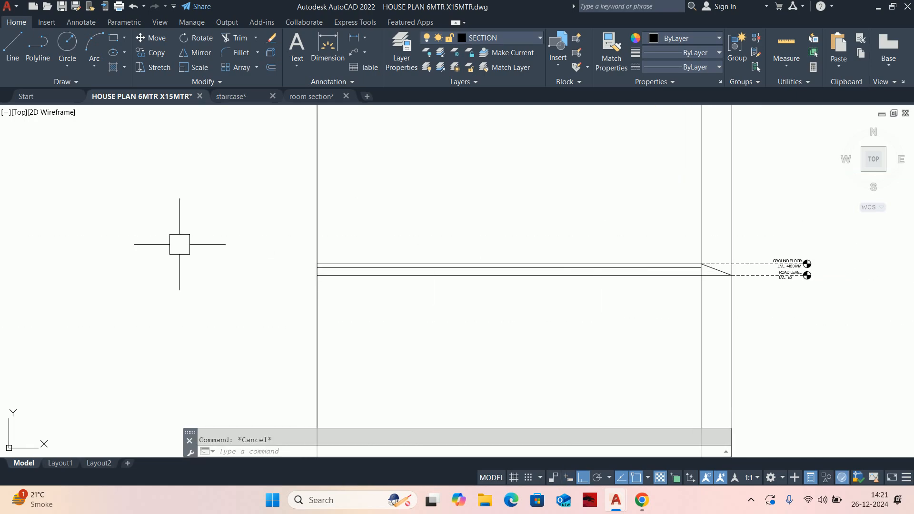
- Offset the road level line 1200 downward for the footing level
{"action": "scroll", "coordinate": [301, 270], "scroll_direction": "up", "scroll_amount": 5}
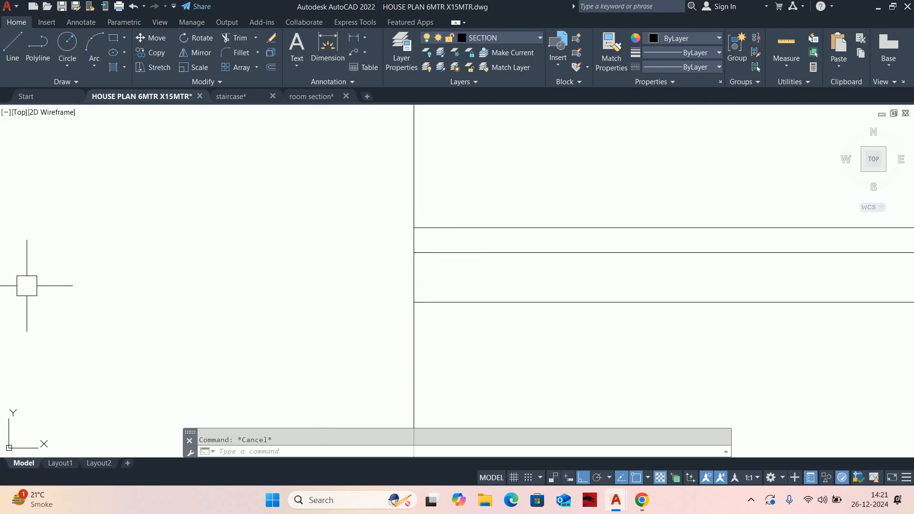
{"action": "scroll", "coordinate": [128, 286], "scroll_direction": "down", "scroll_amount": 4}
{"action": "scroll", "coordinate": [233, 320], "scroll_direction": "down", "scroll_amount": 4}
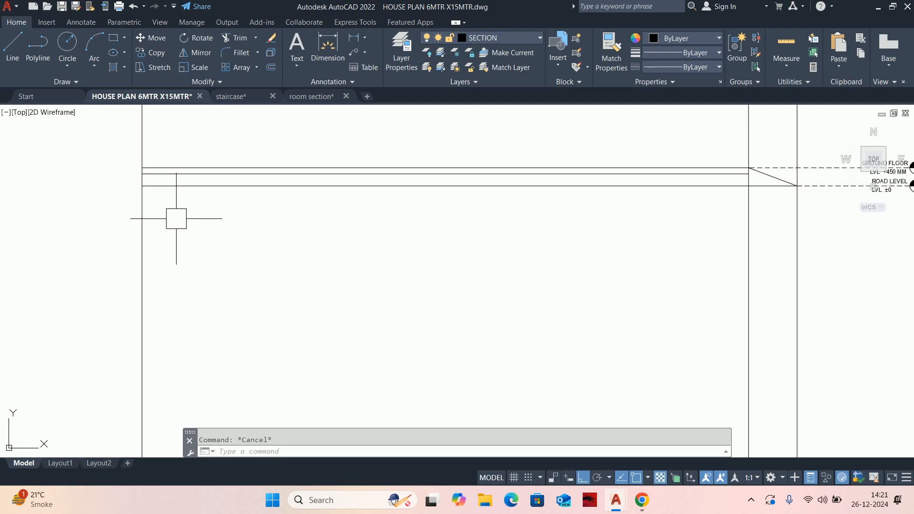
{"action": "scroll", "coordinate": [328, 265], "scroll_direction": "down", "scroll_amount": 4}
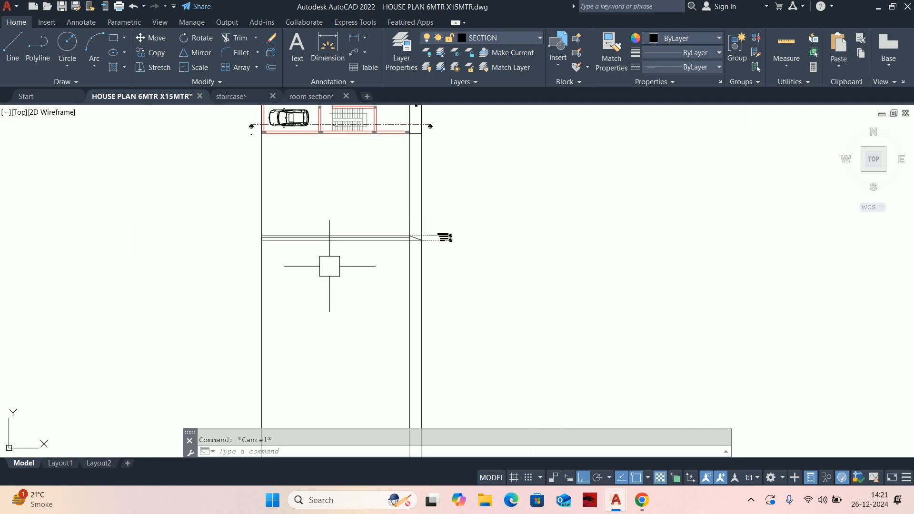
{"action": "type", "text": "o"}
{"action": "key", "text": "Return"}
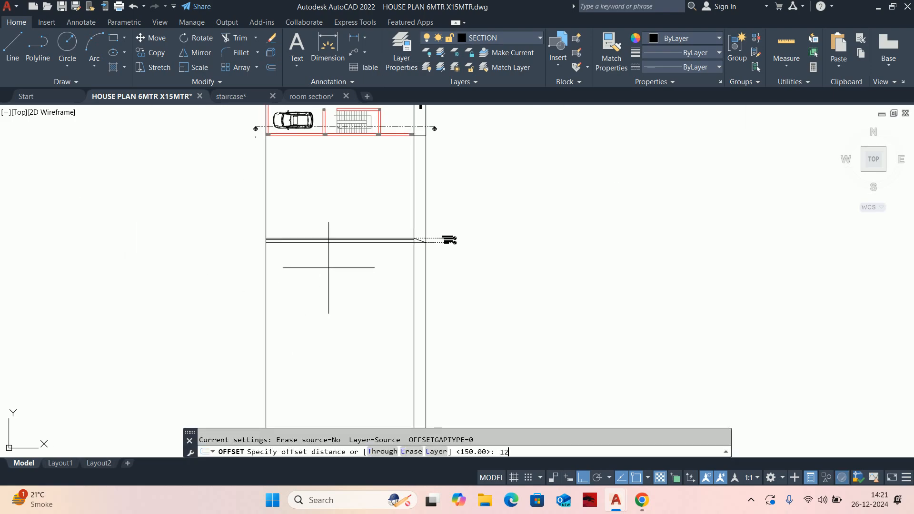
{"action": "type", "text": "1200"}
{"action": "key", "text": "Return"}
{"action": "scroll", "coordinate": [329, 266], "scroll_direction": "up", "scroll_amount": 3}
{"action": "left_click", "coordinate": [353, 202]}
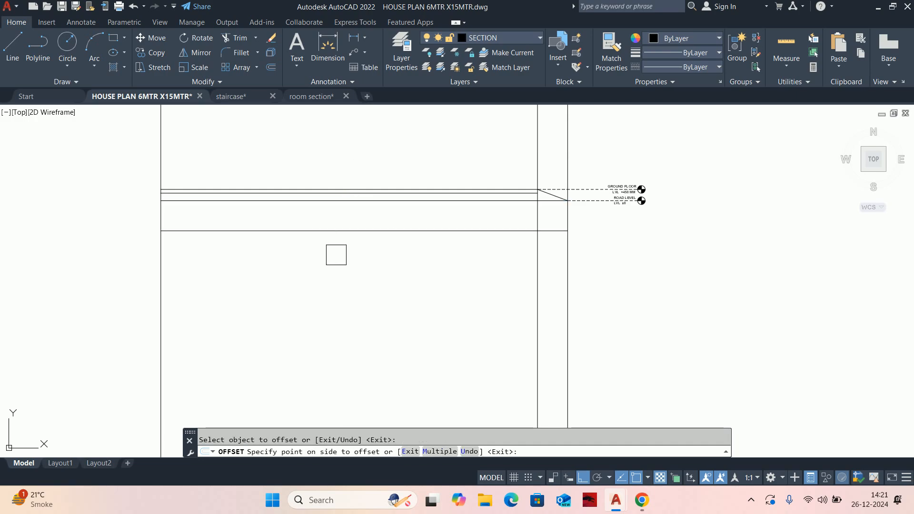
{"action": "left_click", "coordinate": [355, 283]}
{"action": "key", "text": "Escape"}
- Copy the road level marker with its labels and dashed line down onto the footing line
{"action": "scroll", "coordinate": [545, 281], "scroll_direction": "up", "scroll_amount": 3}
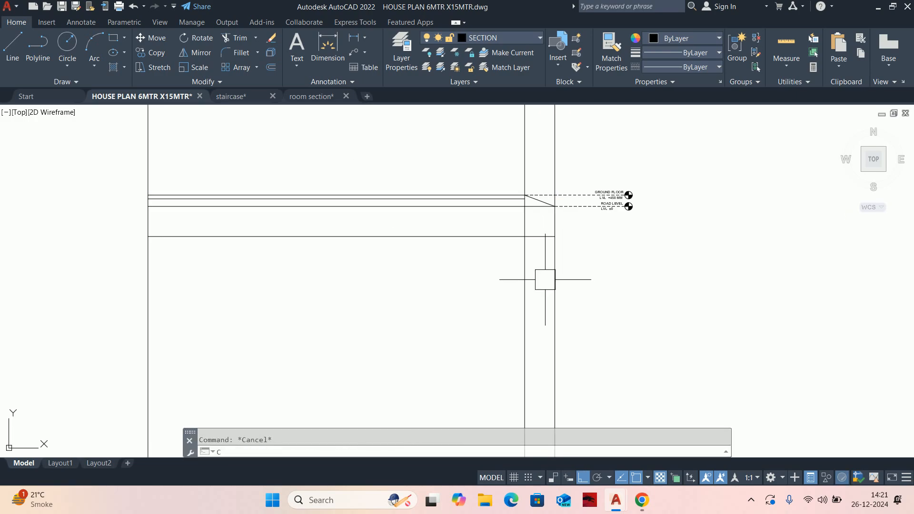
{"action": "scroll", "coordinate": [626, 230], "scroll_direction": "up", "scroll_amount": 3}
{"action": "type", "text": "co"}
{"action": "key", "text": "Return"}
{"action": "left_click", "coordinate": [664, 238]}
{"action": "left_click", "coordinate": [491, 151]}
{"action": "key", "text": "Return"}
{"action": "left_click", "coordinate": [442, 165]}
{"action": "left_click", "coordinate": [441, 241]}
{"action": "key", "text": "Return"}
- Change the copied lower marker's ROAD LEVEL label to FOOTING
{"action": "scroll", "coordinate": [578, 229], "scroll_direction": "up", "scroll_amount": 5}
{"action": "double_click", "coordinate": [553, 248]}
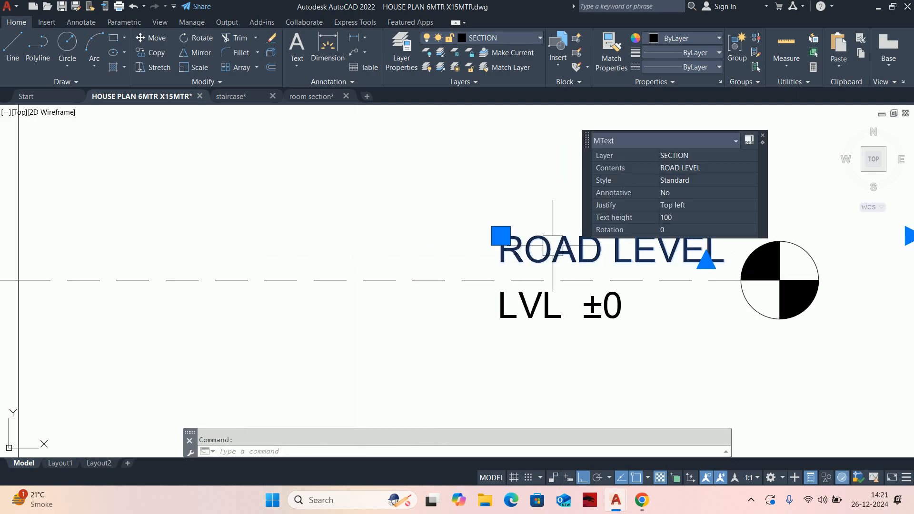
{"action": "type", "text": "FOOTING"}
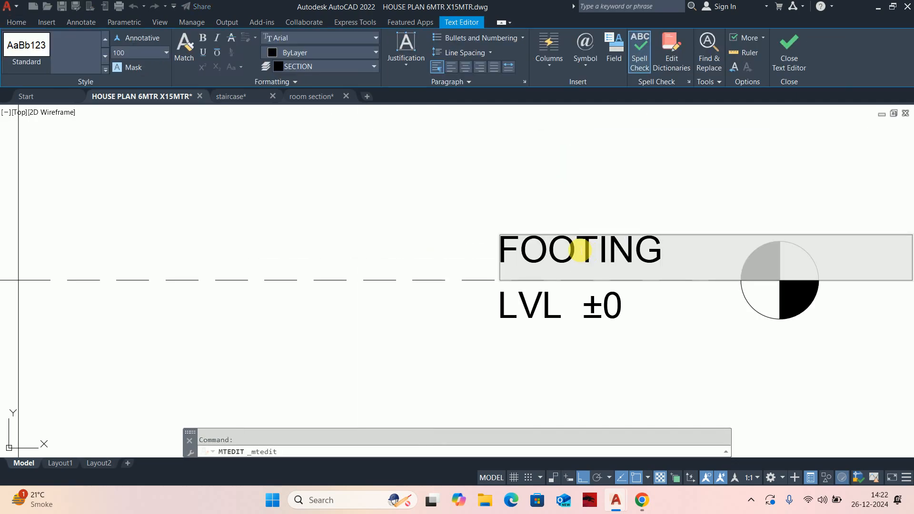
- Change the level value under the FOOTING label to read LVL -1200 MM
{"action": "left_click", "coordinate": [595, 307]}
{"action": "left_click", "coordinate": [595, 307]}
{"action": "double_click", "coordinate": [594, 307]}
{"action": "left_click_drag", "start_coordinate": [594, 307], "coordinate": [589, 307]}
{"action": "type", "text": "+12000"}
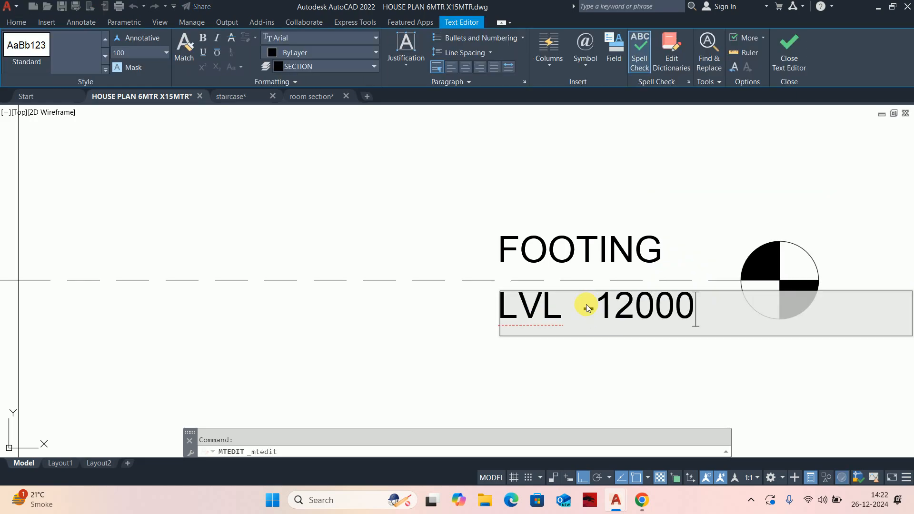
{"action": "type", "text": " MM"}
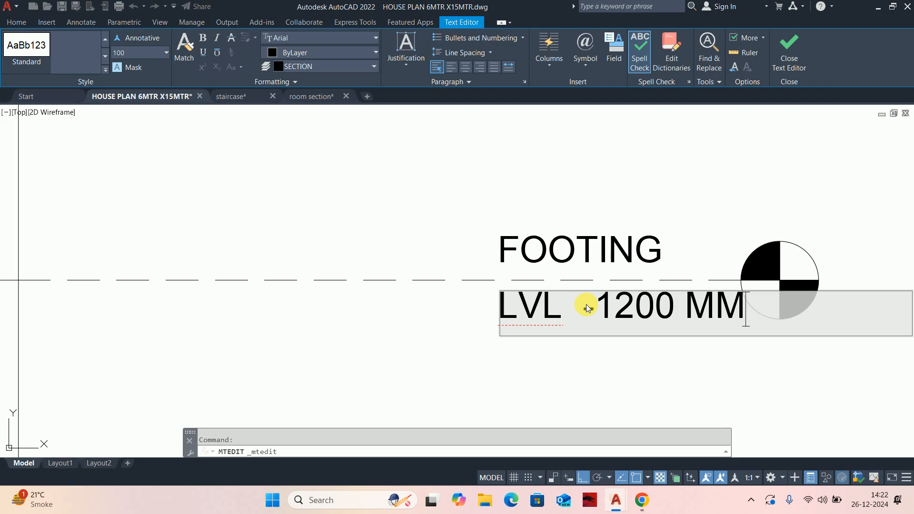
{"action": "left_click", "coordinate": [570, 287]}
{"action": "type", "text": "m"}
{"action": "key", "text": "Return"}
{"action": "scroll", "coordinate": [575, 293], "scroll_direction": "down", "scroll_amount": 2}
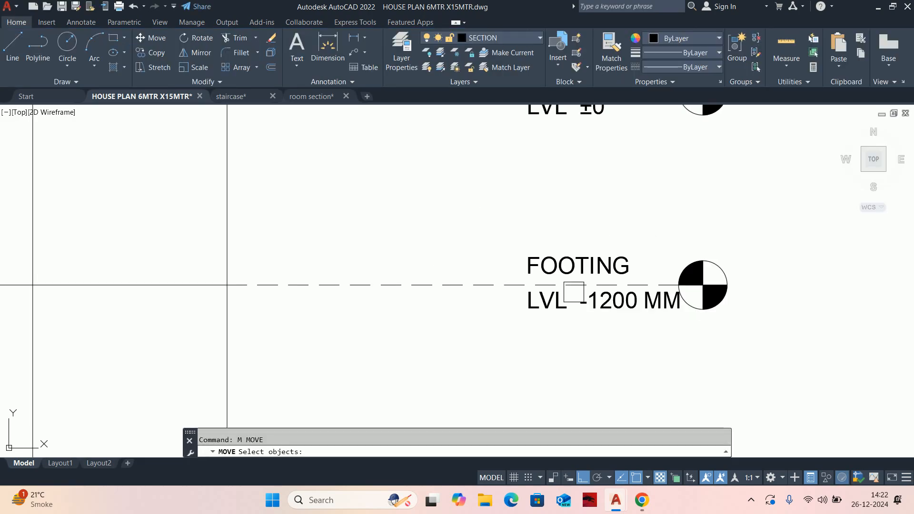
{"action": "scroll", "coordinate": [571, 277], "scroll_direction": "down", "scroll_amount": 3}
{"action": "key", "text": "Escape"}
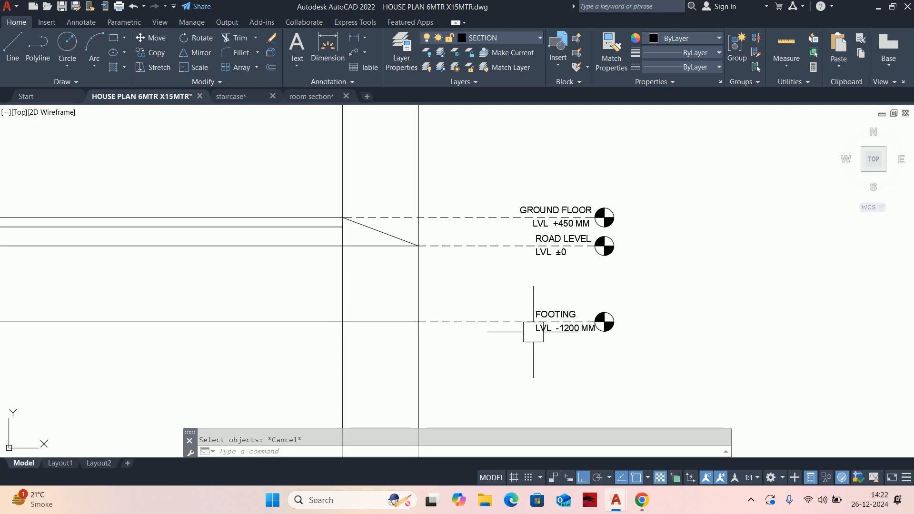
{"action": "scroll", "coordinate": [582, 296], "scroll_direction": "down", "scroll_amount": 2}
{"action": "key", "text": "Escape"}
{"action": "scroll", "coordinate": [526, 314], "scroll_direction": "down", "scroll_amount": 2}
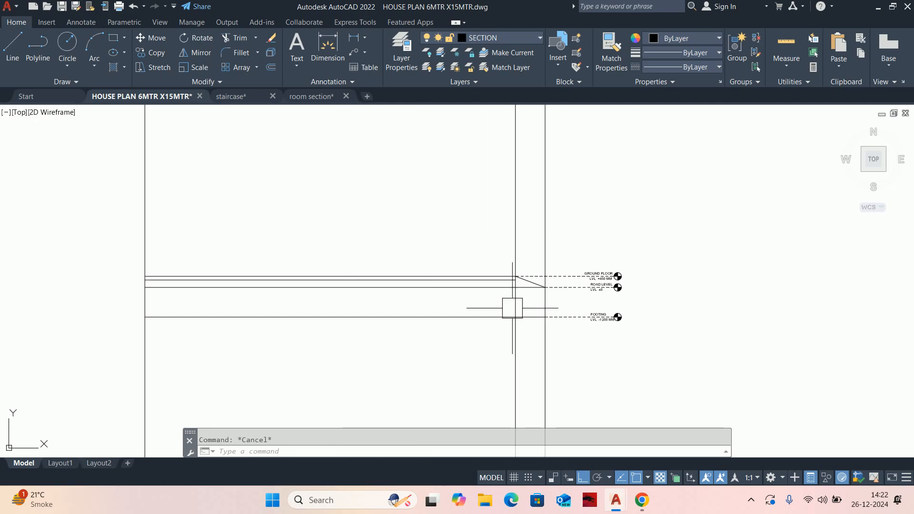
- Delete the vertical construction line at the ramp's outer end and undo the deletion
{"action": "left_click", "coordinate": [549, 349]}
{"action": "key", "text": "Delete"}
{"action": "middle_click_drag", "start_coordinate": [498, 329], "coordinate": [517, 344]}
{"action": "key", "text": "ctrl+z"}
{"action": "type", "text": "Z"}
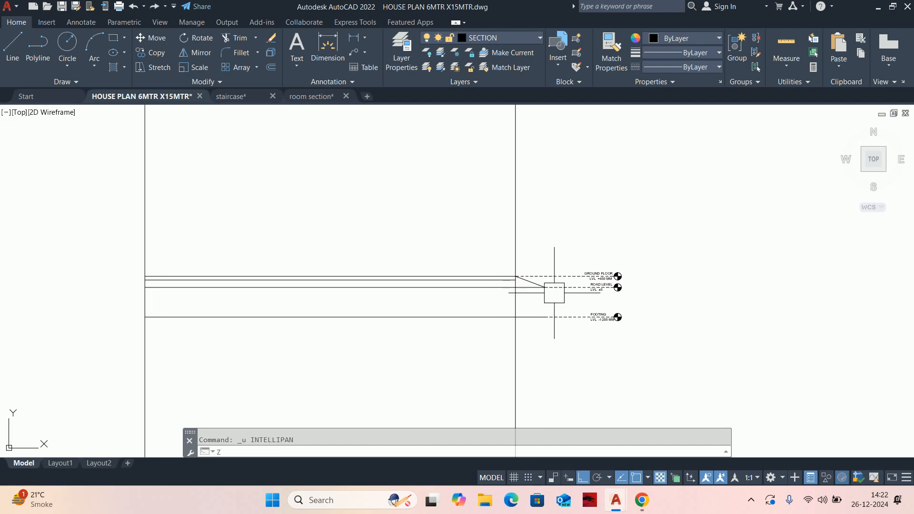
{"action": "key", "text": "ctrl+z"}
{"action": "key", "text": "ctrl+z"}
{"action": "key", "text": "Escape"}
{"action": "scroll", "coordinate": [538, 300], "scroll_direction": "down", "scroll_amount": 4}
{"action": "middle_click_drag", "start_coordinate": [518, 283], "coordinate": [528, 293]}
{"action": "scroll", "coordinate": [464, 295], "scroll_direction": "up", "scroll_amount": 4}
{"action": "middle_click_drag", "start_coordinate": [464, 296], "coordinate": [471, 304]}
{"action": "scroll", "coordinate": [681, 317], "scroll_direction": "up", "scroll_amount": 2}
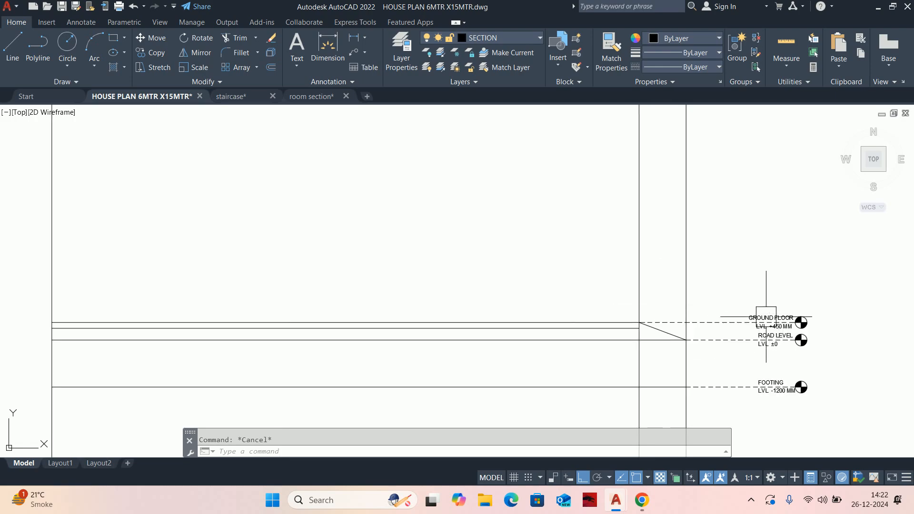
{"action": "scroll", "coordinate": [395, 311], "scroll_direction": "down", "scroll_amount": 1}
{"action": "type", "text": "o"}
{"action": "key", "text": "Return"}
{"action": "type", "text": "3"}
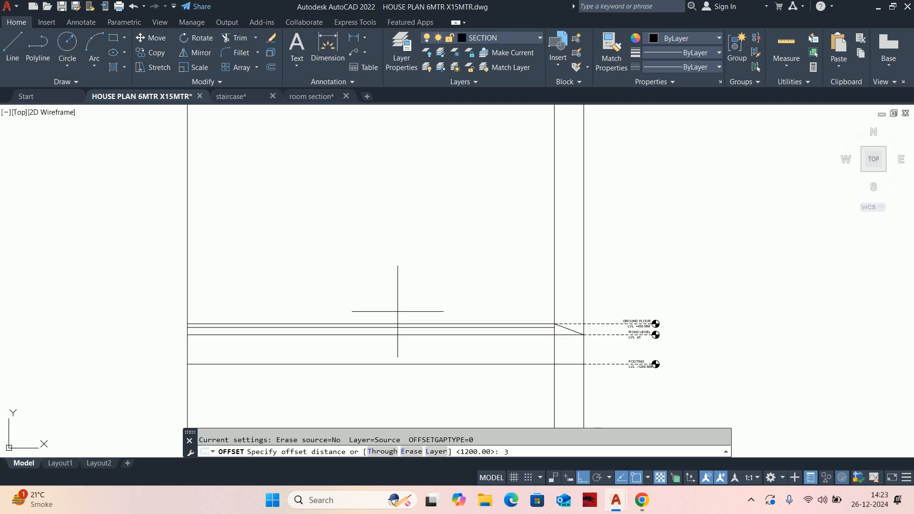
{"action": "key", "text": "Return"}
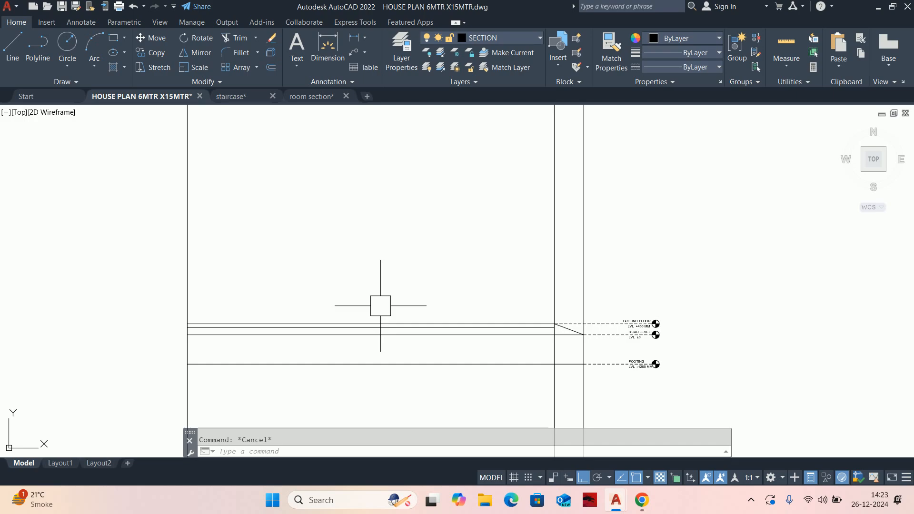
- Offset the ground floor's top line 3000 upward to set the next floor level
{"action": "type", "text": "o"}
{"action": "key", "text": "Return"}
{"action": "type", "text": "30"}
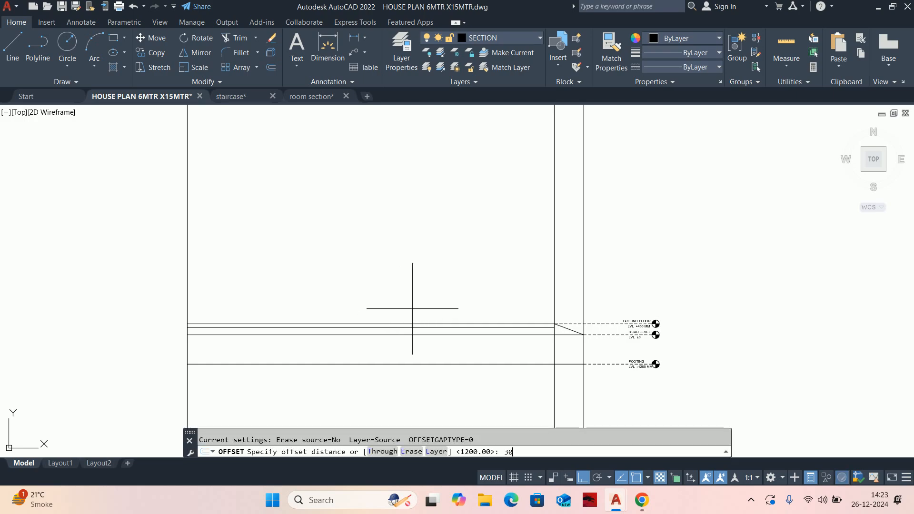
{"action": "type", "text": "00"}
{"action": "key", "text": "Return"}
{"action": "scroll", "coordinate": [453, 307], "scroll_direction": "up", "scroll_amount": 2}
{"action": "scroll", "coordinate": [452, 338], "scroll_direction": "up", "scroll_amount": 2}
{"action": "left_click", "coordinate": [452, 351]}
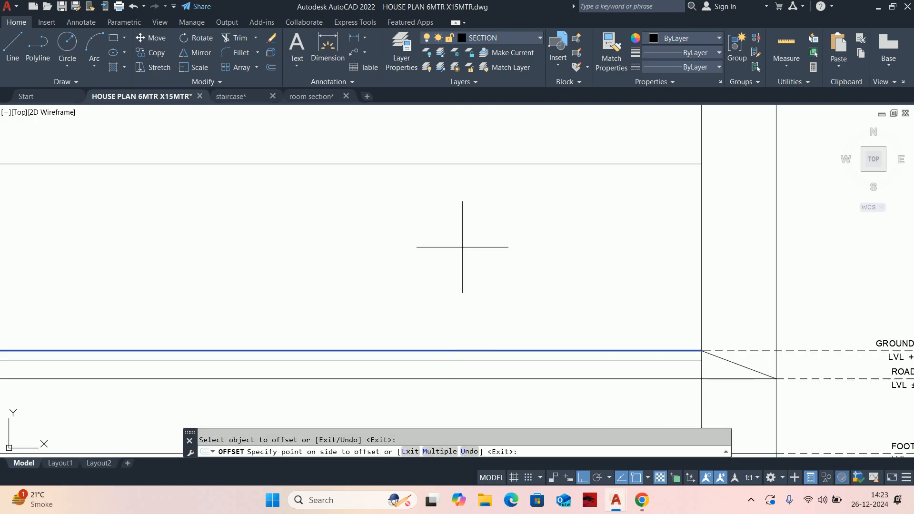
{"action": "left_click", "coordinate": [455, 286]}
{"action": "scroll", "coordinate": [462, 231], "scroll_direction": "down", "scroll_amount": 2}
{"action": "key", "text": "Escape"}
{"action": "scroll", "coordinate": [463, 231], "scroll_direction": "down", "scroll_amount": 2}
- Offset the upper floor line 150 downward to form the slab thickness
{"action": "key", "text": "Return"}
{"action": "type", "text": "150"}
{"action": "key", "text": "Return"}
{"action": "left_click", "coordinate": [480, 216]}
{"action": "left_click", "coordinate": [477, 246]}
{"action": "key", "text": "Escape"}
{"action": "key", "text": "Escape"}
{"action": "middle_click_drag", "start_coordinate": [478, 247], "coordinate": [511, 260]}
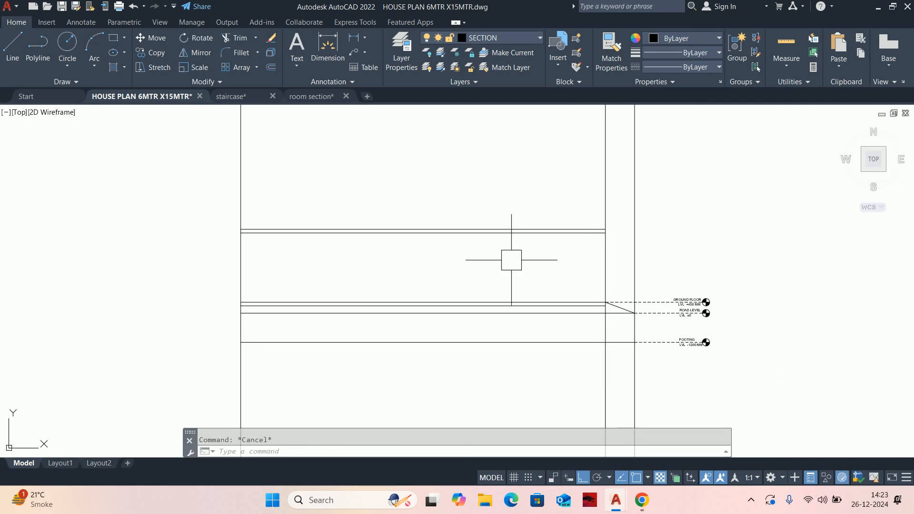
- Draw a vertical construction line through the inner face of the parking plan's left outer wall, running down across the section
{"action": "scroll", "coordinate": [476, 259], "scroll_direction": "down", "scroll_amount": 2}
{"action": "mouse_move", "coordinate": [453, 259]}
{"action": "middle_mouse_down"}
{"action": "mouse_move", "coordinate": [484, 265]}
{"action": "mouse_move", "coordinate": [460, 285]}
{"action": "middle_mouse_up"}
{"action": "type", "text": "xl"}
{"action": "key", "text": "Return"}
{"action": "type", "text": "v"}
{"action": "key", "text": "Return"}
{"action": "scroll", "coordinate": [374, 172], "scroll_direction": "up", "scroll_amount": 5}
{"action": "left_click", "coordinate": [389, 191]}
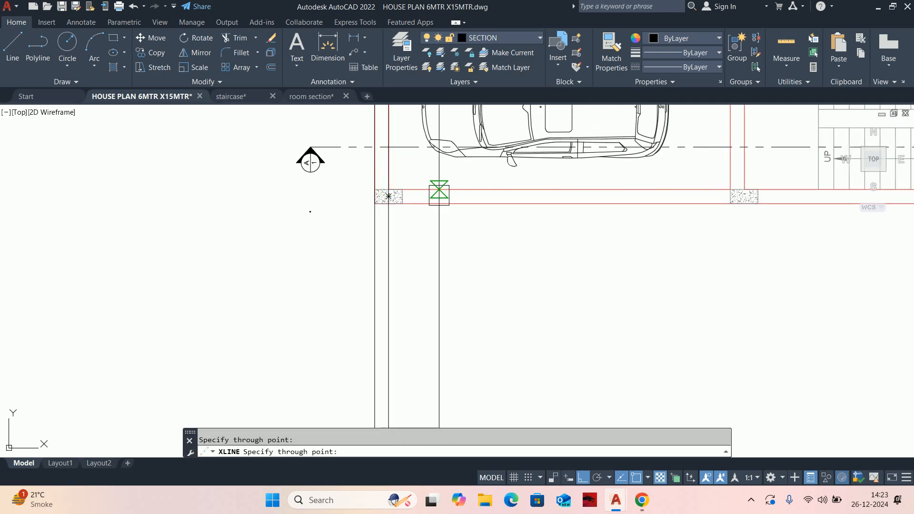
{"action": "scroll", "coordinate": [654, 285], "scroll_direction": "down", "scroll_amount": 5}
{"action": "middle_click_drag", "start_coordinate": [653, 285], "coordinate": [386, 263]}
{"action": "scroll", "coordinate": [505, 229], "scroll_direction": "up", "scroll_amount": 2}
{"action": "scroll", "coordinate": [573, 268], "scroll_direction": "down", "scroll_amount": 3}
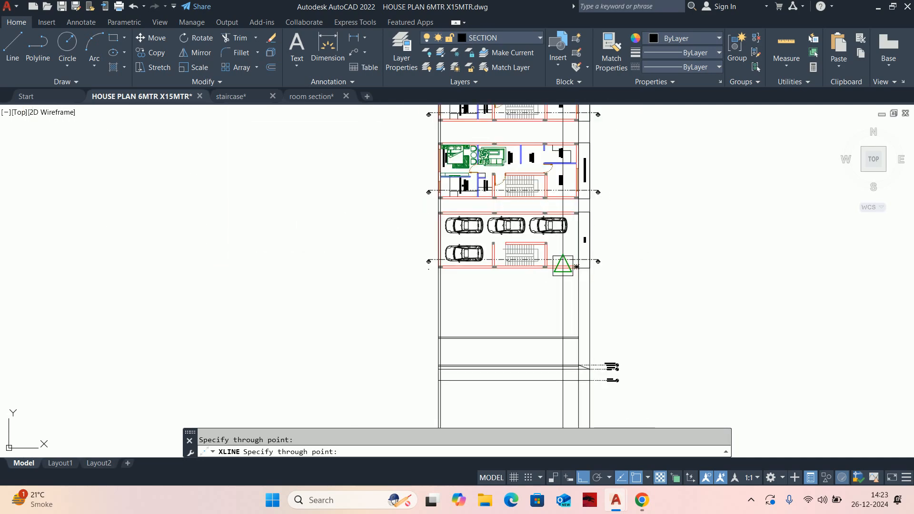
{"action": "middle_click_drag", "start_coordinate": [540, 286], "coordinate": [557, 234]}
{"action": "scroll", "coordinate": [455, 298], "scroll_direction": "up", "scroll_amount": 6}
{"action": "key", "text": "Escape"}
{"action": "key", "text": "Escape"}
{"action": "scroll", "coordinate": [473, 314], "scroll_direction": "down", "scroll_amount": 3}
{"action": "scroll", "coordinate": [545, 302], "scroll_direction": "down", "scroll_amount": 3}
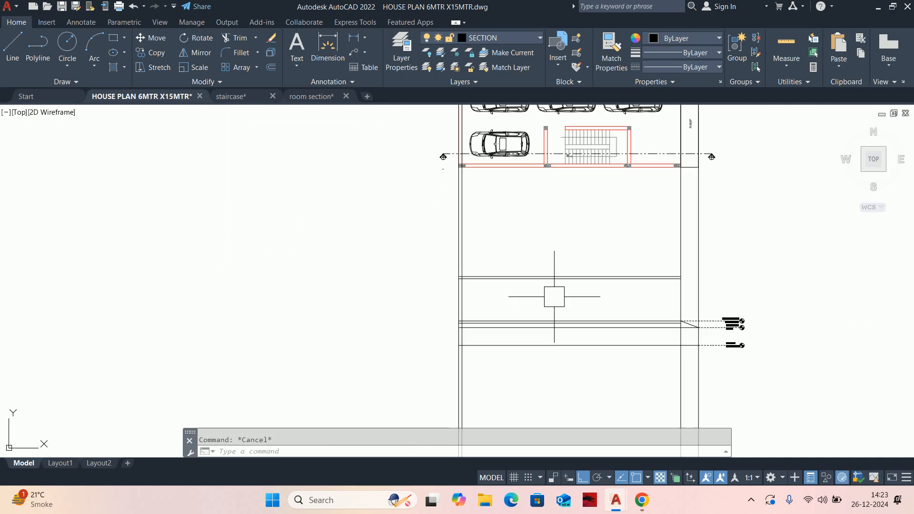
{"action": "middle_click_drag", "start_coordinate": [545, 302], "coordinate": [436, 337]}
{"action": "scroll", "coordinate": [542, 209], "scroll_direction": "up", "scroll_amount": 6}
{"action": "middle_click_drag", "start_coordinate": [523, 272], "coordinate": [493, 326]}
{"action": "scroll", "coordinate": [523, 320], "scroll_direction": "down", "scroll_amount": 2}
{"action": "scroll", "coordinate": [517, 310], "scroll_direction": "down", "scroll_amount": 6}
{"action": "scroll", "coordinate": [504, 267], "scroll_direction": "up", "scroll_amount": 2}
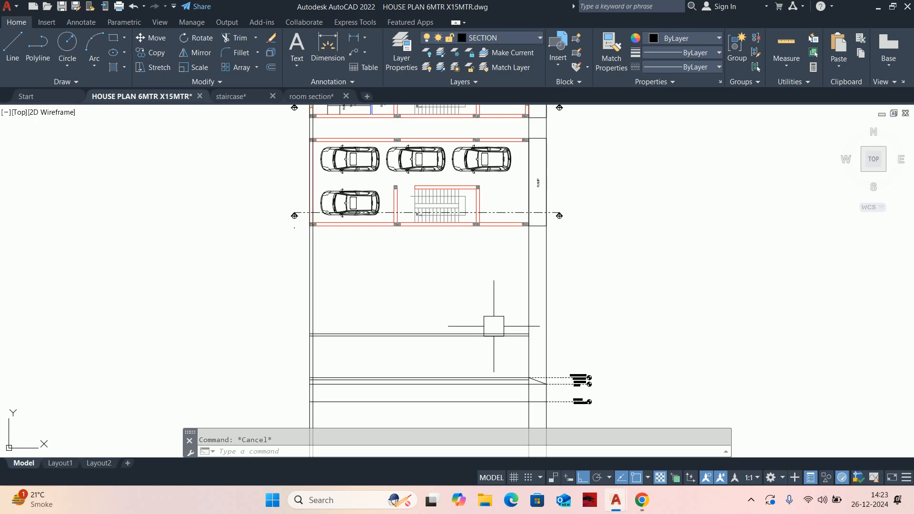
{"action": "type", "text": "xl"}
{"action": "key", "text": "Return"}
{"action": "type", "text": "v"}
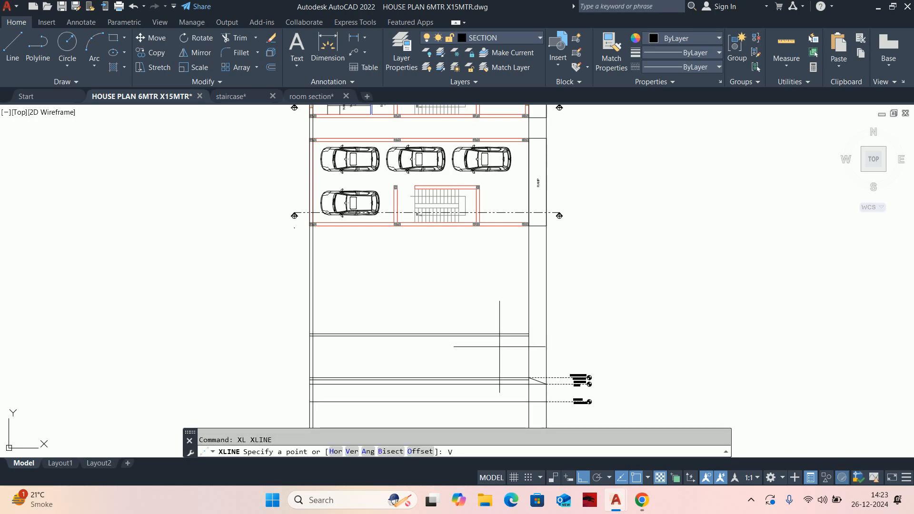
{"action": "key", "text": "Return"}
{"action": "scroll", "coordinate": [510, 244], "scroll_direction": "up", "scroll_amount": 6}
{"action": "key", "text": "Escape"}
{"action": "scroll", "coordinate": [509, 245], "scroll_direction": "down", "scroll_amount": 8}
{"action": "scroll", "coordinate": [490, 271], "scroll_direction": "up", "scroll_amount": 2}
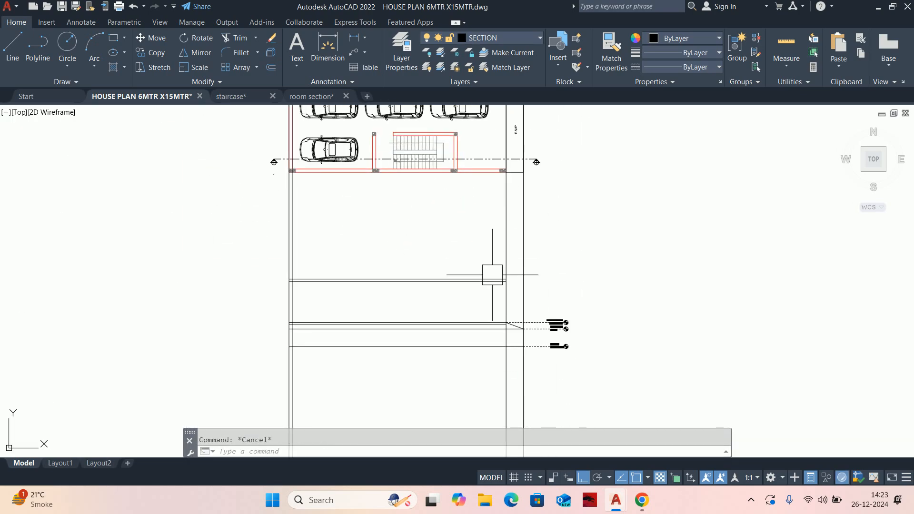
- Offset the section's right outer wall line 150 inward to form the wall thickness
{"action": "type", "text": "o"}
{"action": "key", "text": "Return"}
{"action": "type", "text": "150"}
{"action": "key", "text": "Return"}
{"action": "scroll", "coordinate": [500, 291], "scroll_direction": "up", "scroll_amount": 4}
{"action": "left_click", "coordinate": [505, 311]}
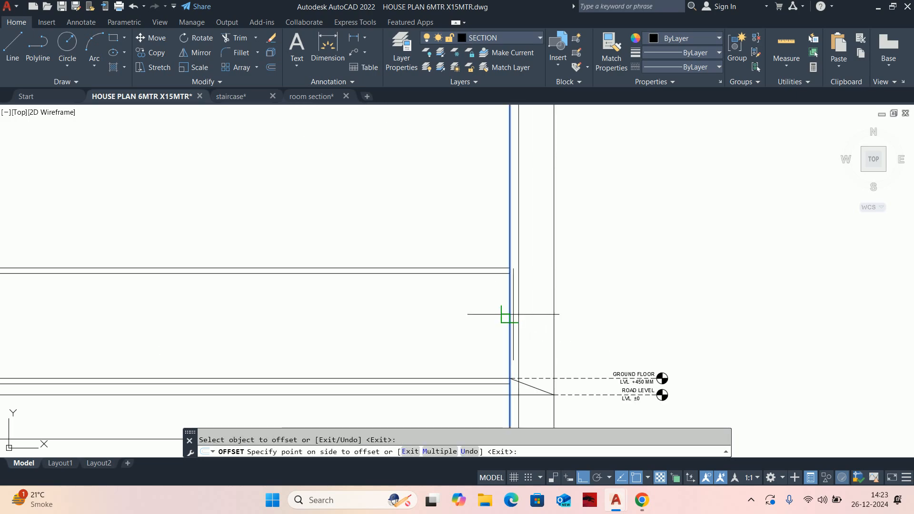
{"action": "key", "text": "Escape"}
{"action": "middle_click_drag", "start_coordinate": [453, 318], "coordinate": [443, 189]}
{"action": "scroll", "coordinate": [463, 281], "scroll_direction": "down", "scroll_amount": 2}
{"action": "middle_click_drag", "start_coordinate": [466, 285], "coordinate": [538, 281]}
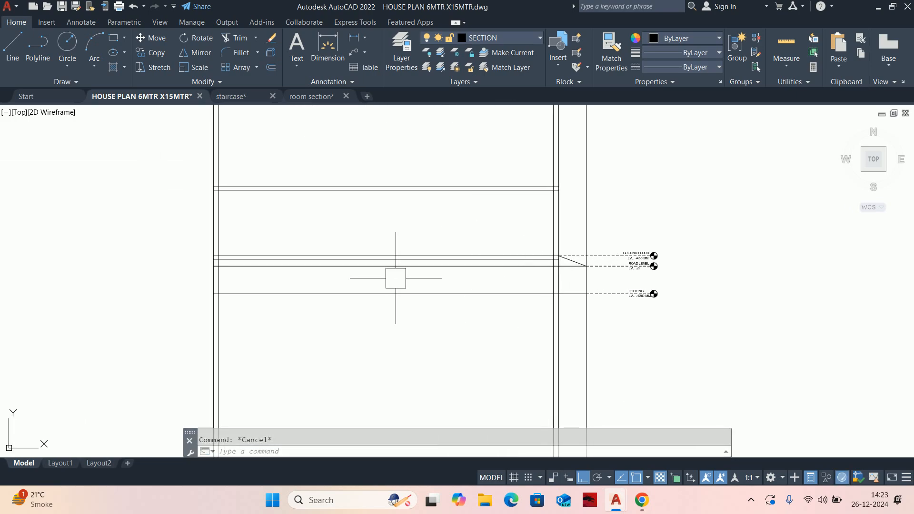
- Trim the vertical lines below the footing level and remove the footing line between the walls and out to the ramp's end
{"action": "type", "text": "tr"}
{"action": "key", "text": "Return"}
{"action": "mouse_move", "coordinate": [137, 337]}
{"action": "left_mouse_down"}
{"action": "mouse_move", "coordinate": [116, 337]}
{"action": "mouse_move", "coordinate": [550, 358]}
{"action": "mouse_move", "coordinate": [562, 351]}
{"action": "mouse_move", "coordinate": [781, 379]}
{"action": "left_mouse_up"}
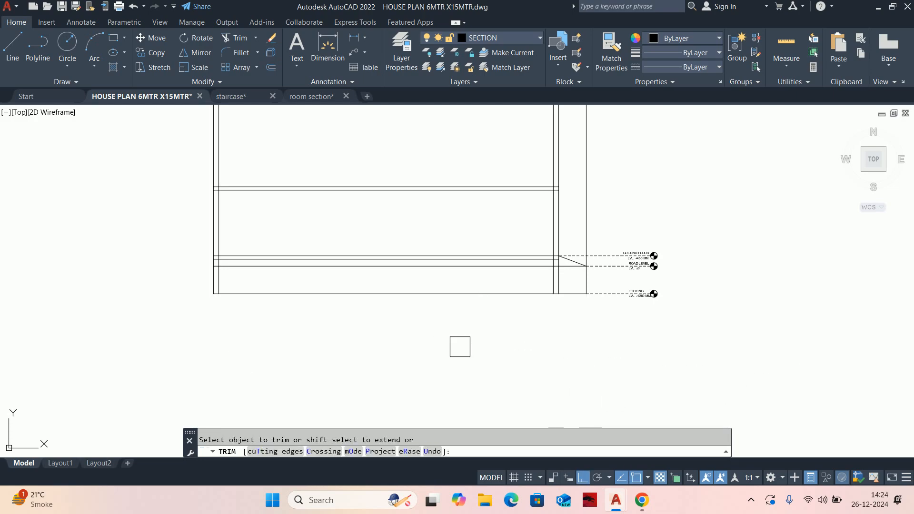
{"action": "left_click", "coordinate": [321, 291]}
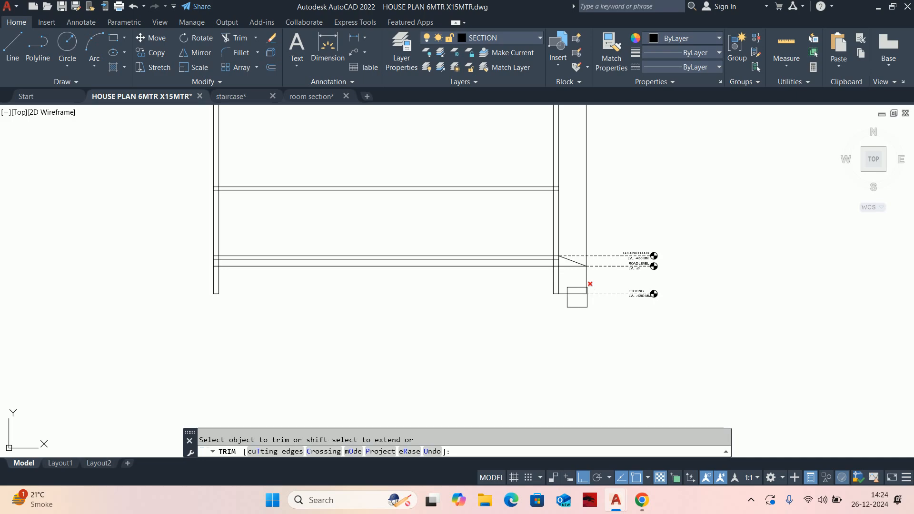
{"action": "scroll", "coordinate": [573, 296], "scroll_direction": "up", "scroll_amount": 6}
{"action": "left_click", "coordinate": [572, 297]}
{"action": "scroll", "coordinate": [579, 280], "scroll_direction": "down", "scroll_amount": 6}
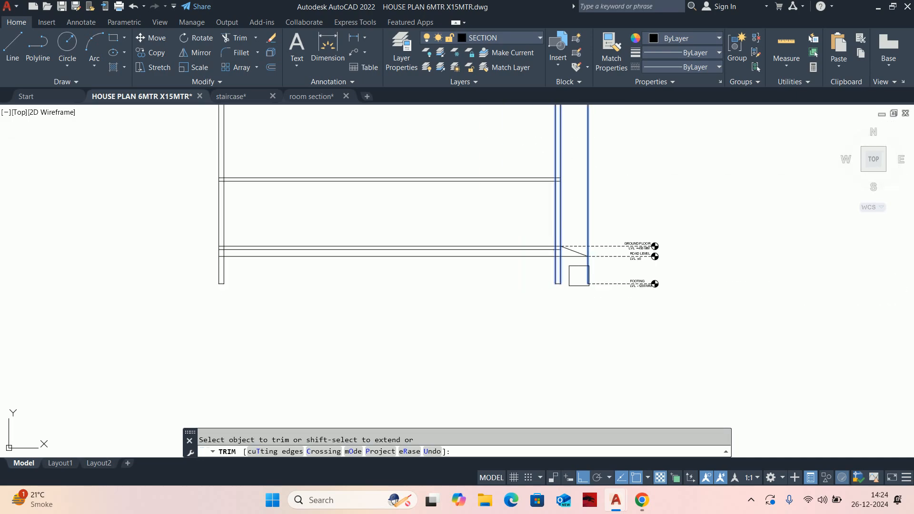
- Trim the vertical line at the ramp's outer end below the ground floor level
{"action": "scroll", "coordinate": [587, 272], "scroll_direction": "up", "scroll_amount": 6}
{"action": "left_click", "coordinate": [588, 258]}
{"action": "scroll", "coordinate": [587, 258], "scroll_direction": "down", "scroll_amount": 4}
{"action": "middle_click_drag", "start_coordinate": [586, 258], "coordinate": [575, 301]}
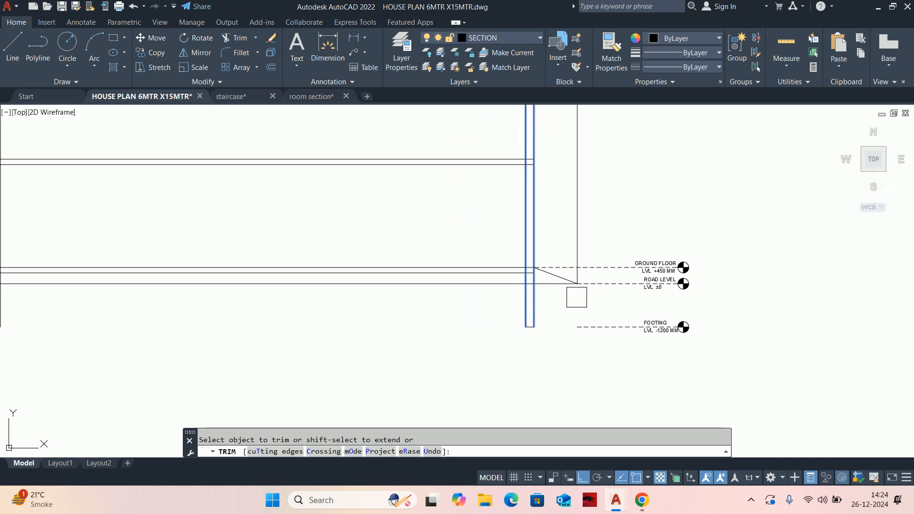
{"action": "scroll", "coordinate": [576, 285], "scroll_direction": "up", "scroll_amount": 4}
{"action": "scroll", "coordinate": [548, 286], "scroll_direction": "down", "scroll_amount": 8}
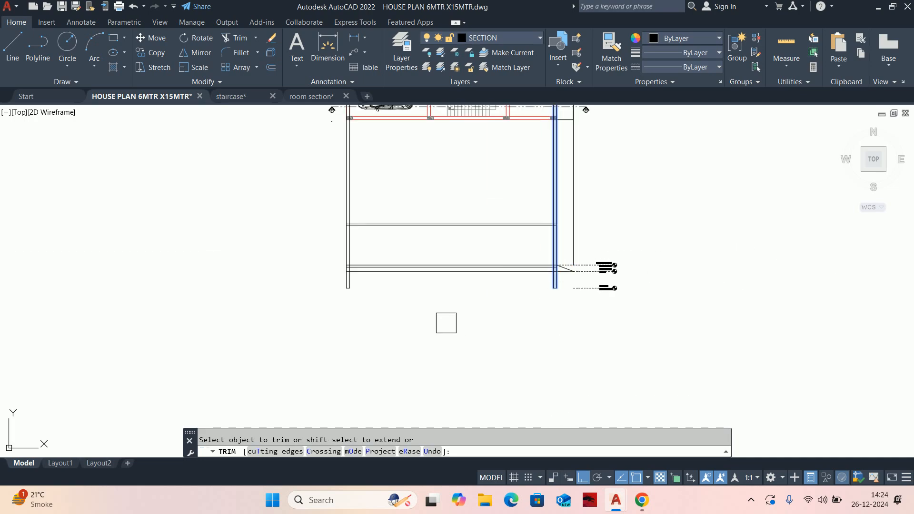
{"action": "scroll", "coordinate": [509, 323], "scroll_direction": "down", "scroll_amount": 3}
{"action": "scroll", "coordinate": [514, 310], "scroll_direction": "up", "scroll_amount": 6}
{"action": "scroll", "coordinate": [557, 326], "scroll_direction": "down", "scroll_amount": 3}
{"action": "key", "text": "Escape"}
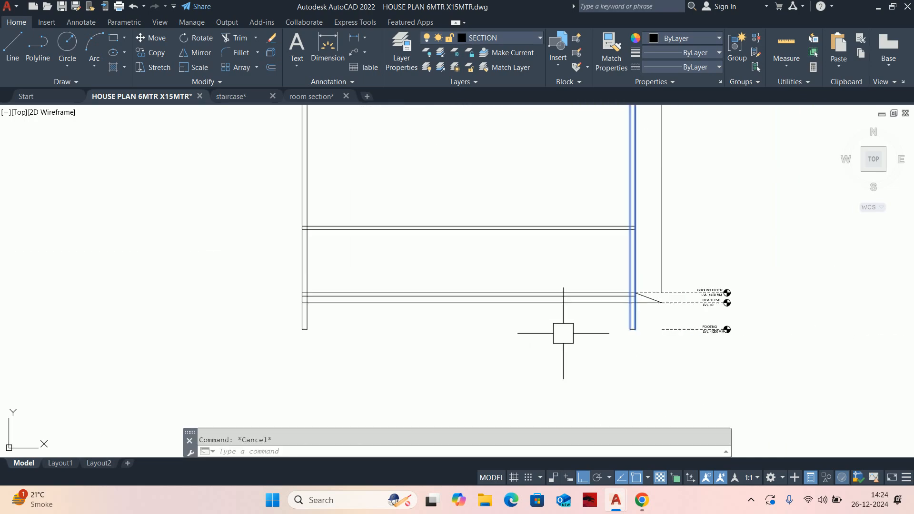
- Regenerate the drawing to refresh the display of the section lines
{"action": "type", "text": "RE"}
{"action": "key", "text": "Return"}
{"action": "scroll", "coordinate": [609, 327], "scroll_direction": "up", "scroll_amount": 2}
{"action": "key", "text": "Escape"}
{"action": "type", "text": "RE"}
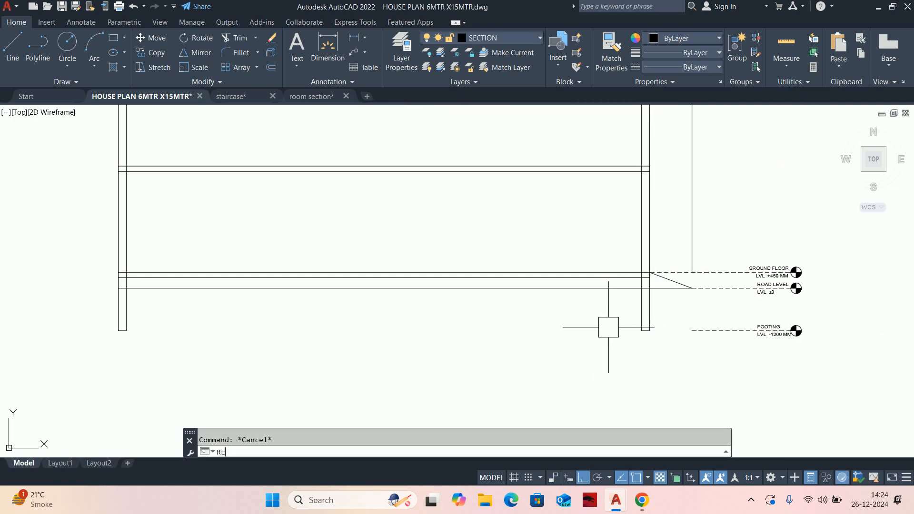
{"action": "key", "text": "Return"}
{"action": "scroll", "coordinate": [608, 327], "scroll_direction": "up", "scroll_amount": 3}
{"action": "key", "text": "Escape"}
{"action": "type", "text": "RE"}
{"action": "key", "text": "Escape"}
- Trim the road level line where it crosses the section's left and right outer walls
{"action": "type", "text": "TR"}
{"action": "key", "text": "Return"}
{"action": "scroll", "coordinate": [627, 295], "scroll_direction": "down", "scroll_amount": 3}
{"action": "scroll", "coordinate": [292, 306], "scroll_direction": "up", "scroll_amount": 3}
{"action": "scroll", "coordinate": [575, 402], "scroll_direction": "down", "scroll_amount": 3}
{"action": "mouse_move", "coordinate": [575, 402]}
{"action": "middle_mouse_down"}
{"action": "mouse_move", "coordinate": [598, 380]}
{"action": "mouse_move", "coordinate": [593, 370]}
{"action": "middle_mouse_up"}
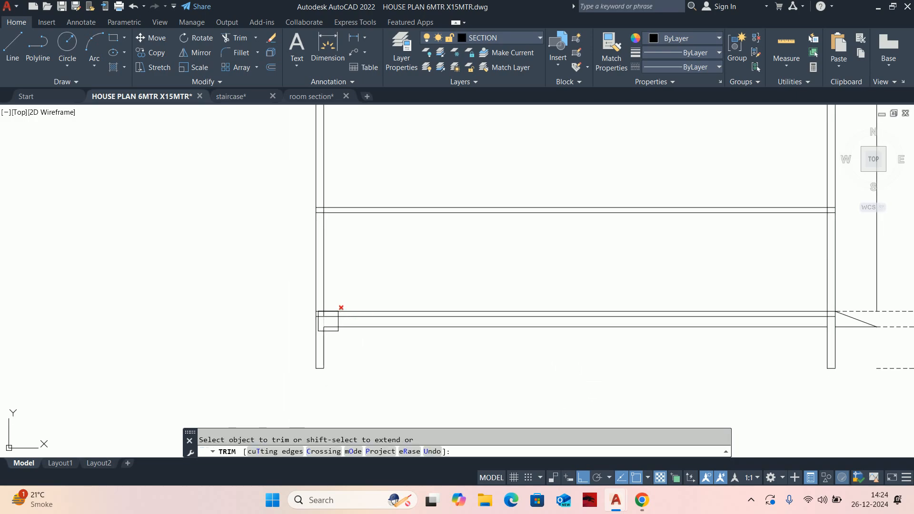
{"action": "scroll", "coordinate": [330, 323], "scroll_direction": "up", "scroll_amount": 6}
{"action": "scroll", "coordinate": [585, 352], "scroll_direction": "down", "scroll_amount": 5}
{"action": "scroll", "coordinate": [555, 293], "scroll_direction": "up", "scroll_amount": 5}
{"action": "scroll", "coordinate": [722, 280], "scroll_direction": "up", "scroll_amount": 4}
{"action": "scroll", "coordinate": [711, 287], "scroll_direction": "down", "scroll_amount": 6}
{"action": "key", "text": "Escape"}
{"action": "middle_click_drag", "start_coordinate": [476, 253], "coordinate": [473, 300]}
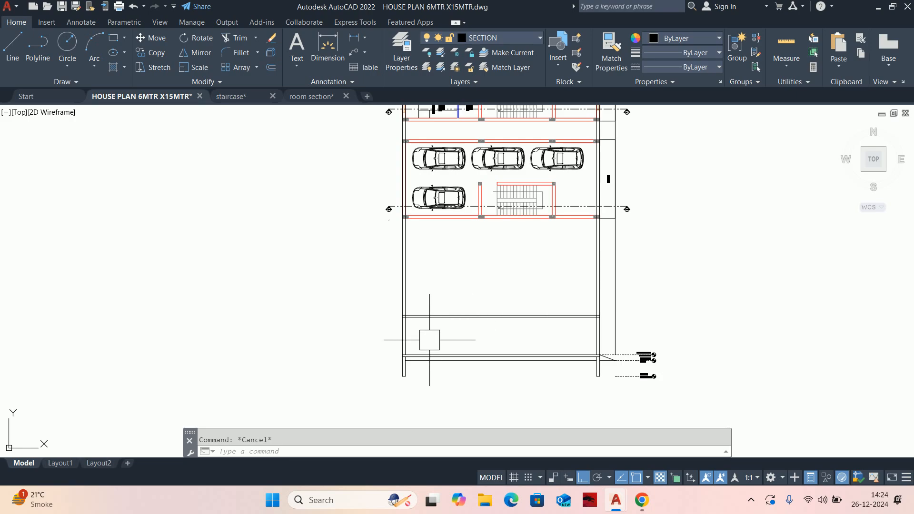
- Trim the overlapping line segments where the section's outer walls meet the floor slabs
{"action": "scroll", "coordinate": [430, 340], "scroll_direction": "up", "scroll_amount": 2}
{"action": "middle_click_drag", "start_coordinate": [486, 347], "coordinate": [454, 342]}
{"action": "middle_click_drag", "start_coordinate": [523, 313], "coordinate": [513, 320]}
{"action": "scroll", "coordinate": [513, 321], "scroll_direction": "down", "scroll_amount": 1}
{"action": "scroll", "coordinate": [460, 312], "scroll_direction": "up", "scroll_amount": 2}
{"action": "type", "text": "tr"}
{"action": "key", "text": "Return"}
{"action": "scroll", "coordinate": [351, 296], "scroll_direction": "up", "scroll_amount": 4}
{"action": "left_click", "coordinate": [267, 332]}
{"action": "middle_click_drag", "start_coordinate": [279, 334], "coordinate": [332, 242]}
{"action": "left_click", "coordinate": [320, 296]}
{"action": "scroll", "coordinate": [438, 326], "scroll_direction": "down", "scroll_amount": 8}
{"action": "middle_click_drag", "start_coordinate": [579, 342], "coordinate": [43, 284]}
{"action": "scroll", "coordinate": [337, 276], "scroll_direction": "up", "scroll_amount": 6}
{"action": "scroll", "coordinate": [416, 217], "scroll_direction": "up", "scroll_amount": 4}
{"action": "left_click", "coordinate": [413, 219]}
{"action": "scroll", "coordinate": [413, 219], "scroll_direction": "down", "scroll_amount": 8}
{"action": "key", "text": "Escape"}
{"action": "key", "text": "Escape"}
{"action": "mouse_move", "coordinate": [346, 292]}
{"action": "middle_mouse_down"}
{"action": "mouse_move", "coordinate": [380, 293]}
{"action": "mouse_move", "coordinate": [540, 246]}
{"action": "middle_mouse_up"}
{"action": "scroll", "coordinate": [540, 246], "scroll_direction": "down", "scroll_amount": 5}
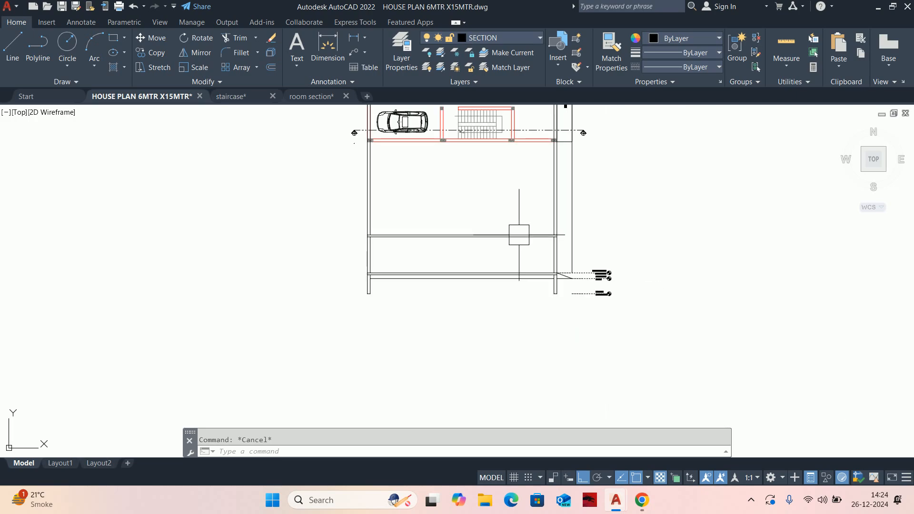
- Examine where the section line cuts the walls and staircase in the parking plan and the floor plans above
{"action": "scroll", "coordinate": [555, 234], "scroll_direction": "up", "scroll_amount": 2}
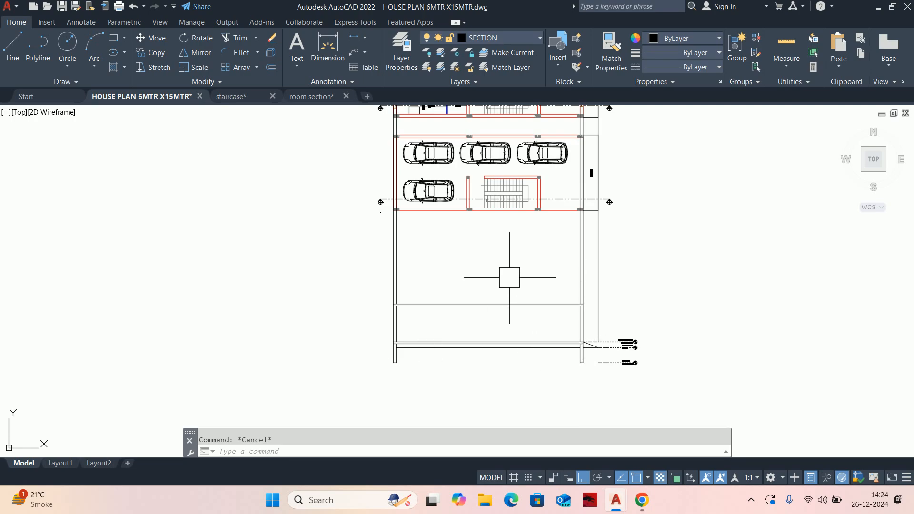
{"action": "scroll", "coordinate": [498, 216], "scroll_direction": "up", "scroll_amount": 2}
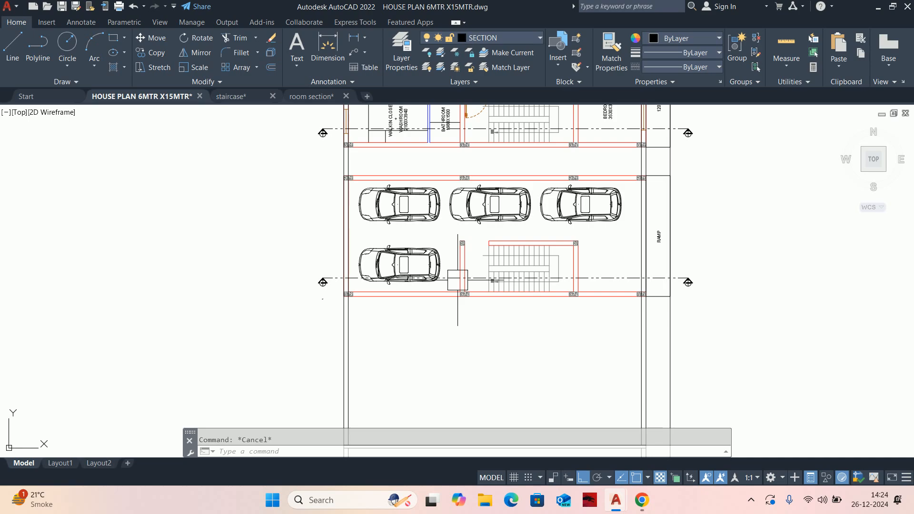
{"action": "scroll", "coordinate": [419, 285], "scroll_direction": "up", "scroll_amount": 4}
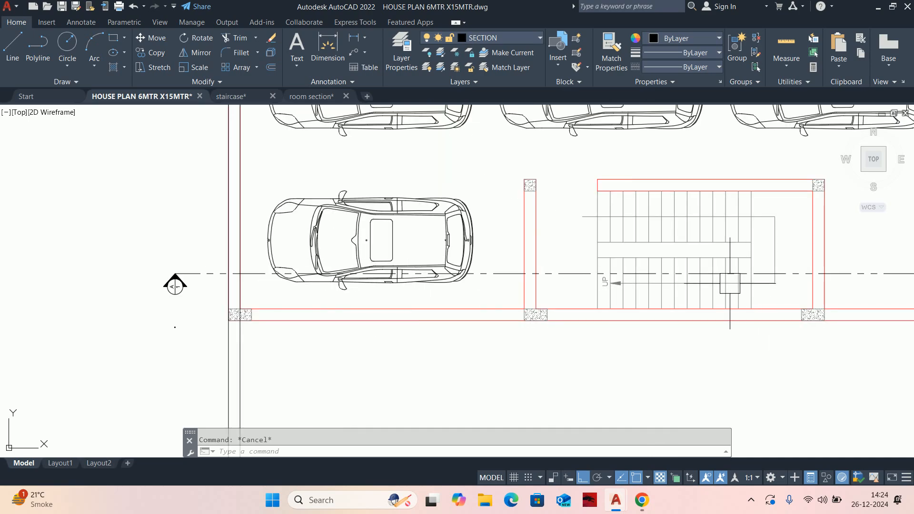
{"action": "scroll", "coordinate": [534, 272], "scroll_direction": "down", "scroll_amount": 4}
{"action": "middle_click_drag", "start_coordinate": [547, 218], "coordinate": [532, 275]}
{"action": "scroll", "coordinate": [566, 295], "scroll_direction": "up", "scroll_amount": 4}
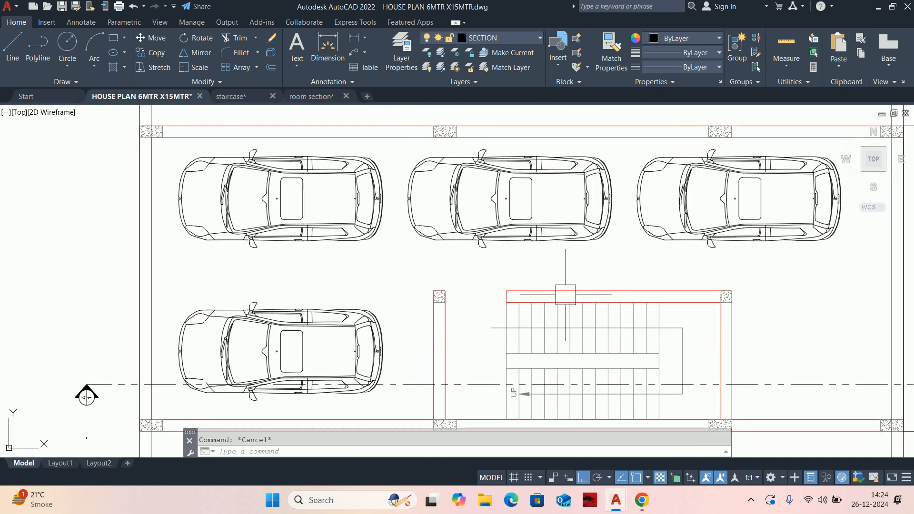
{"action": "middle_click_drag", "start_coordinate": [667, 298], "coordinate": [701, 219]}
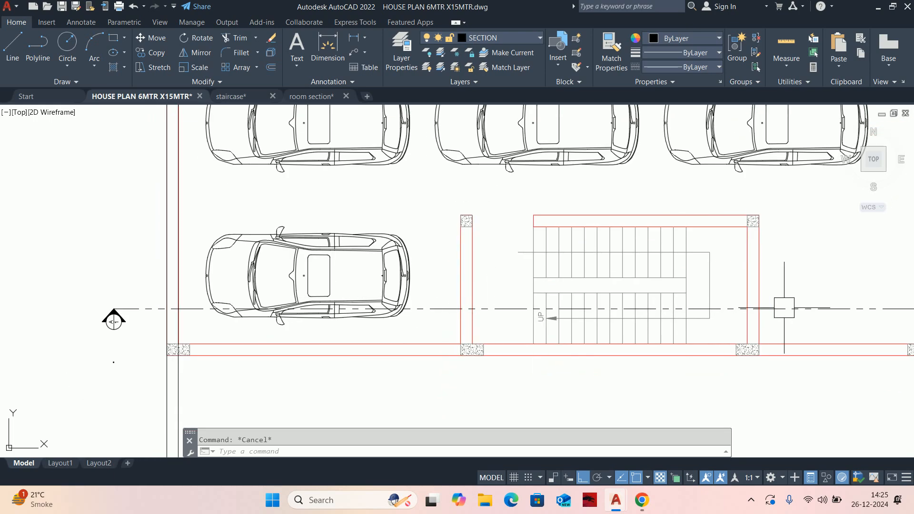
{"action": "scroll", "coordinate": [538, 301], "scroll_direction": "down", "scroll_amount": 6}
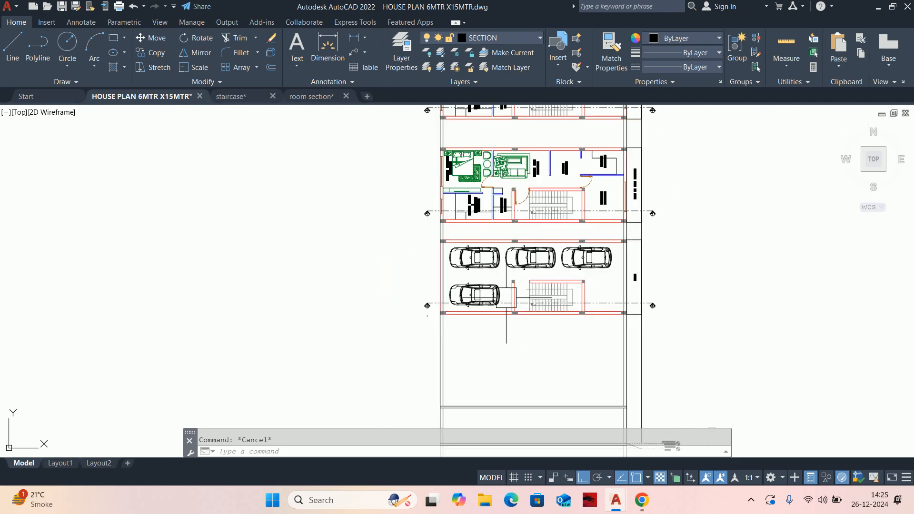
{"action": "scroll", "coordinate": [581, 300], "scroll_direction": "up", "scroll_amount": 4}
{"action": "scroll", "coordinate": [529, 300], "scroll_direction": "down", "scroll_amount": 4}
{"action": "scroll", "coordinate": [491, 238], "scroll_direction": "up", "scroll_amount": 4}
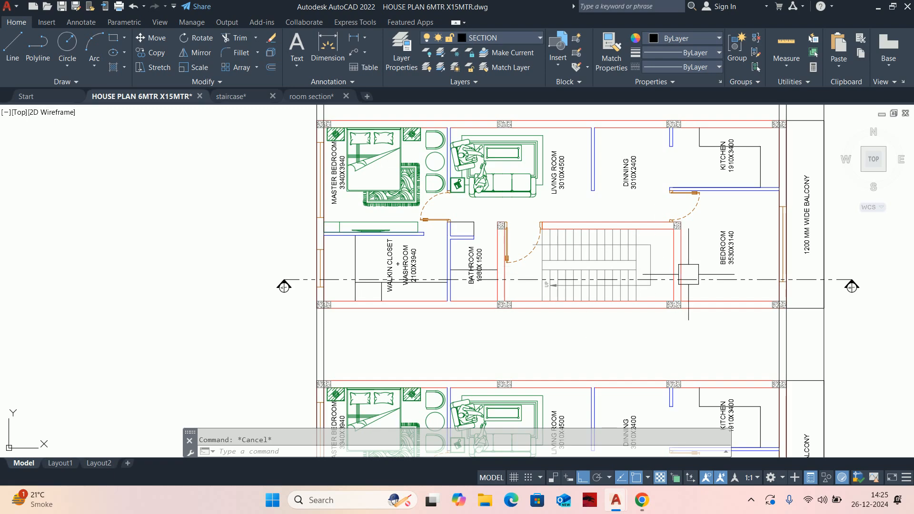
{"action": "scroll", "coordinate": [688, 275], "scroll_direction": "down", "scroll_amount": 5}
{"action": "scroll", "coordinate": [688, 274], "scroll_direction": "down", "scroll_amount": 3}
{"action": "scroll", "coordinate": [583, 345], "scroll_direction": "up", "scroll_amount": 6}
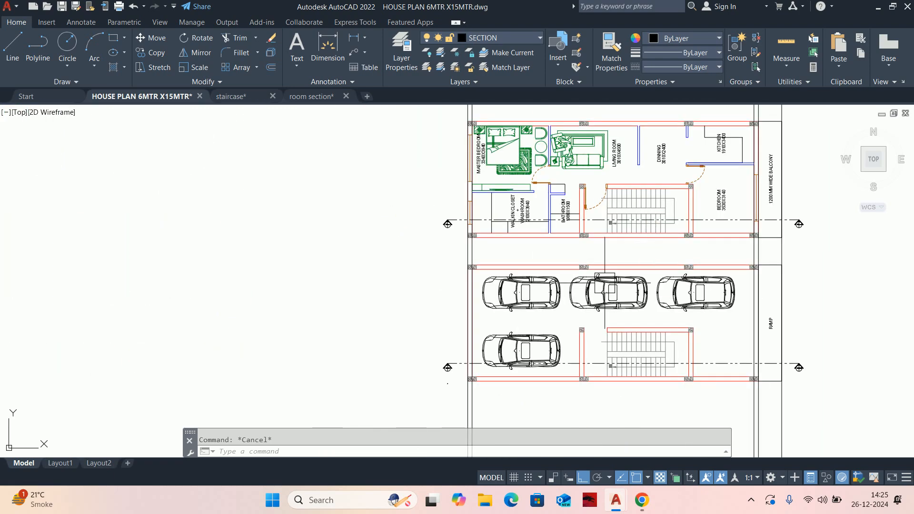
{"action": "middle_click_drag", "start_coordinate": [583, 348], "coordinate": [572, 304]}
{"action": "middle_click_drag", "start_coordinate": [573, 384], "coordinate": [578, 292]}
{"action": "scroll", "coordinate": [578, 295], "scroll_direction": "down", "scroll_amount": 2}
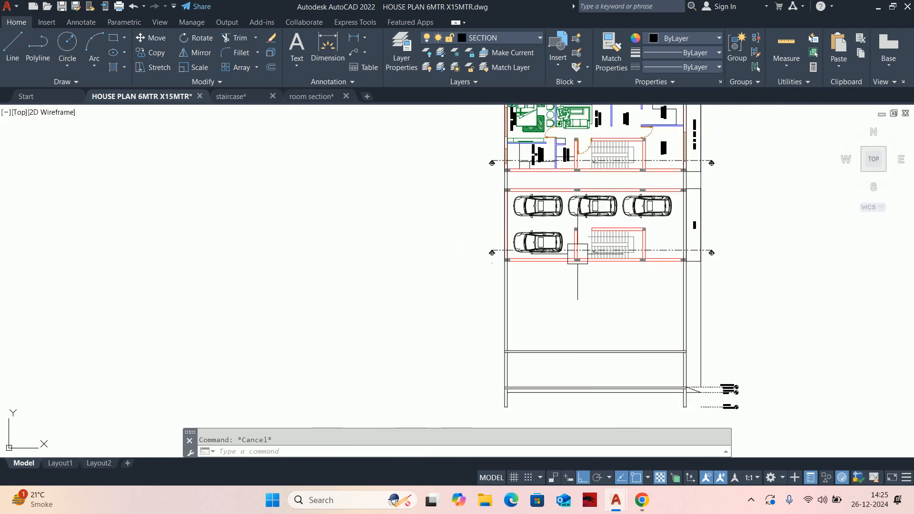
- Draw vertical construction lines through both faces of the two staircase side walls in the parking plan, running down across the section
{"action": "scroll", "coordinate": [577, 246], "scroll_direction": "up", "scroll_amount": 2}
{"action": "type", "text": "xl"}
{"action": "key", "text": "Return"}
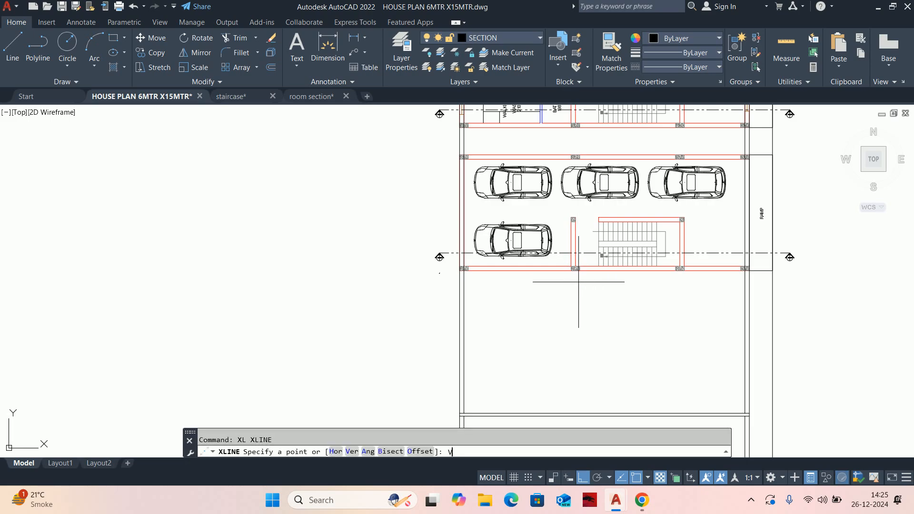
{"action": "type", "text": "v"}
{"action": "key", "text": "Return"}
{"action": "scroll", "coordinate": [577, 283], "scroll_direction": "up", "scroll_amount": 4}
{"action": "left_click", "coordinate": [576, 329]}
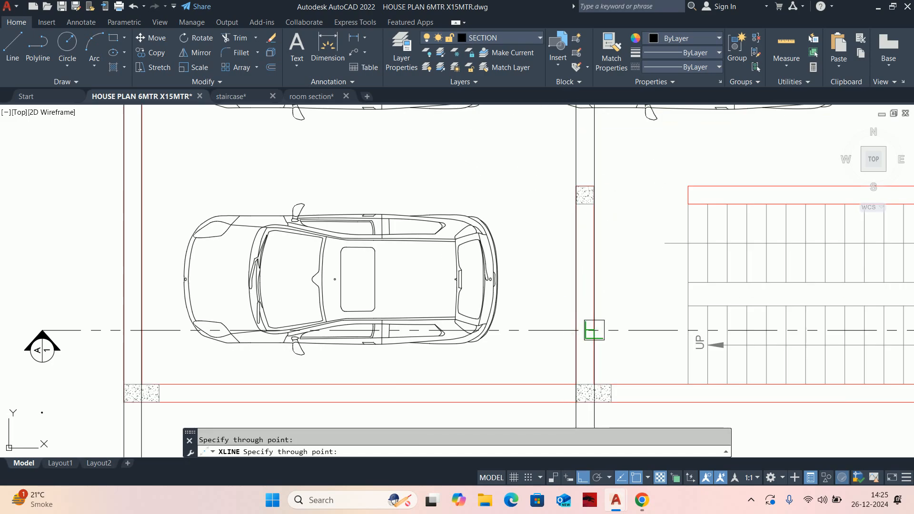
{"action": "scroll", "coordinate": [592, 328], "scroll_direction": "down", "scroll_amount": 3}
{"action": "scroll", "coordinate": [645, 326], "scroll_direction": "up", "scroll_amount": 2}
{"action": "scroll", "coordinate": [438, 294], "scroll_direction": "up", "scroll_amount": 4}
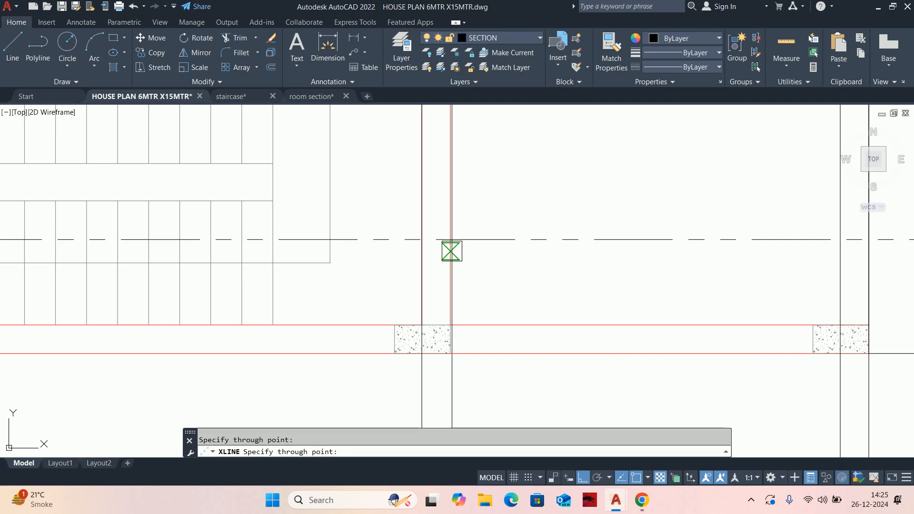
{"action": "scroll", "coordinate": [452, 248], "scroll_direction": "down", "scroll_amount": 5}
{"action": "key", "text": "Escape"}
{"action": "key", "text": "Escape"}
{"action": "scroll", "coordinate": [459, 262], "scroll_direction": "down", "scroll_amount": 2}
{"action": "middle_click_drag", "start_coordinate": [464, 282], "coordinate": [532, 137]}
{"action": "middle_click_drag", "start_coordinate": [516, 183], "coordinate": [544, 323]}
{"action": "scroll", "coordinate": [488, 242], "scroll_direction": "up", "scroll_amount": 3}
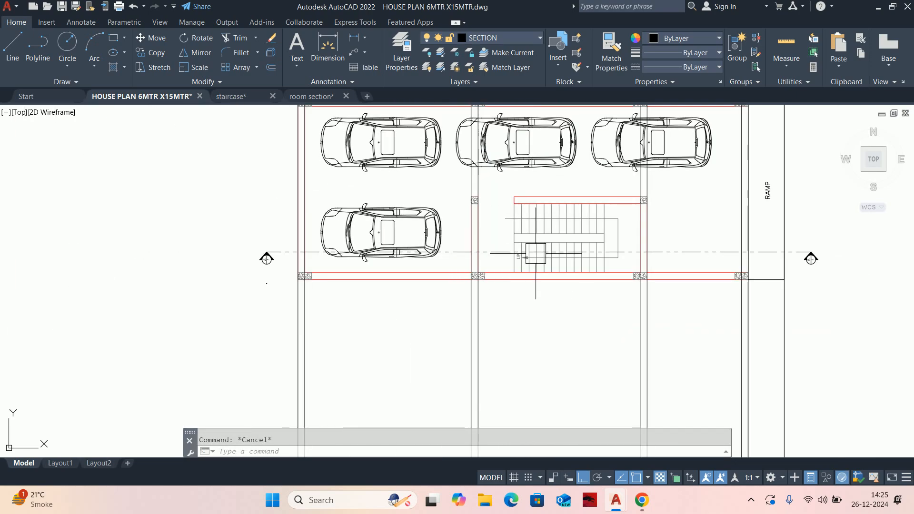
{"action": "scroll", "coordinate": [535, 252], "scroll_direction": "up", "scroll_amount": 4}
{"action": "scroll", "coordinate": [520, 292], "scroll_direction": "up", "scroll_amount": 2}
{"action": "type", "text": "TR"}
{"action": "key", "text": "Escape"}
{"action": "type", "text": "TR"}
{"action": "key", "text": "Return"}
{"action": "scroll", "coordinate": [494, 287], "scroll_direction": "down", "scroll_amount": 5}
{"action": "middle_click_drag", "start_coordinate": [447, 294], "coordinate": [456, 330]}
{"action": "key", "text": "Escape"}
{"action": "scroll", "coordinate": [475, 155], "scroll_direction": "up", "scroll_amount": 4}
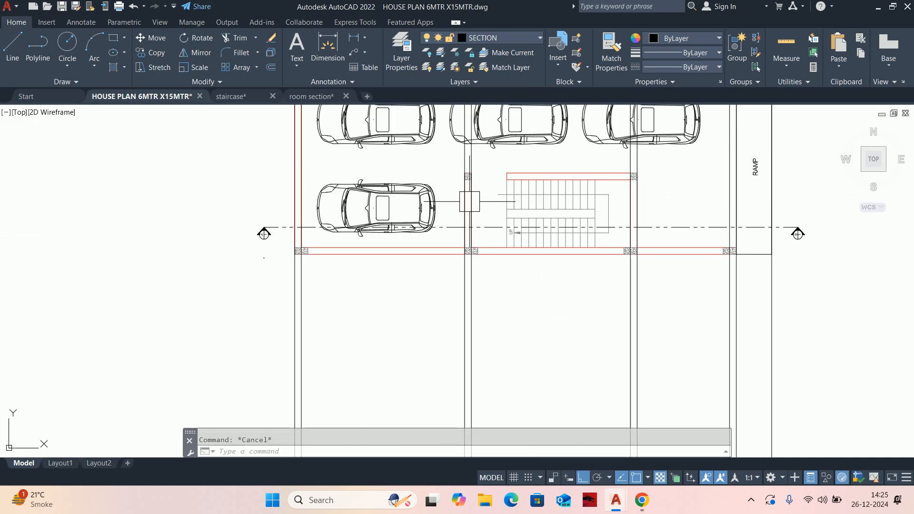
{"action": "scroll", "coordinate": [515, 232], "scroll_direction": "down", "scroll_amount": 2}
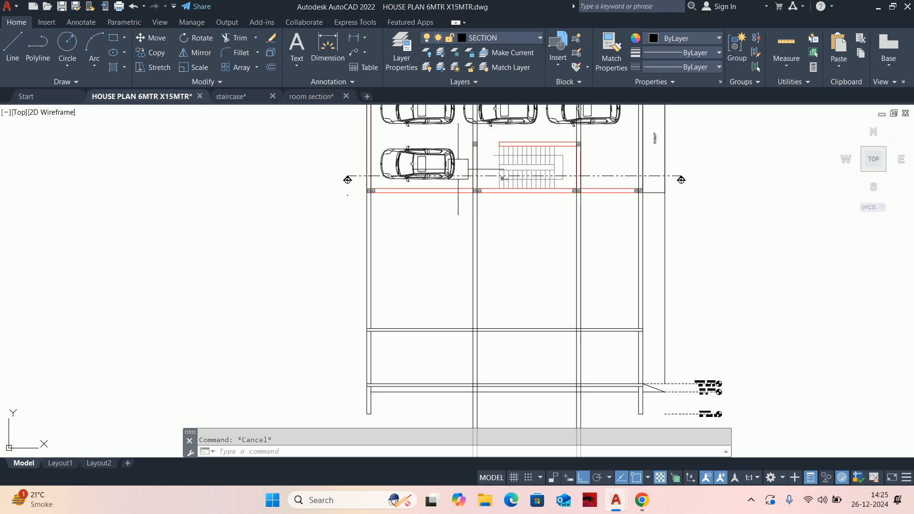
{"action": "middle_click_drag", "start_coordinate": [496, 219], "coordinate": [502, 420]}
{"action": "type", "text": "tr"}
{"action": "key", "text": "Return"}
{"action": "key", "text": "Escape"}
{"action": "key", "text": "Escape"}
{"action": "scroll", "coordinate": [482, 302], "scroll_direction": "up", "scroll_amount": 2}
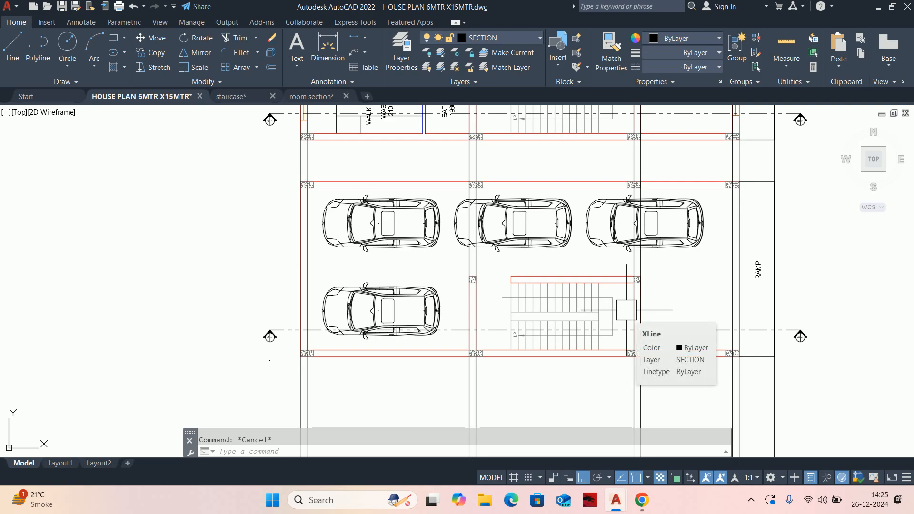
{"action": "middle_click_drag", "start_coordinate": [576, 320], "coordinate": [596, 290]}
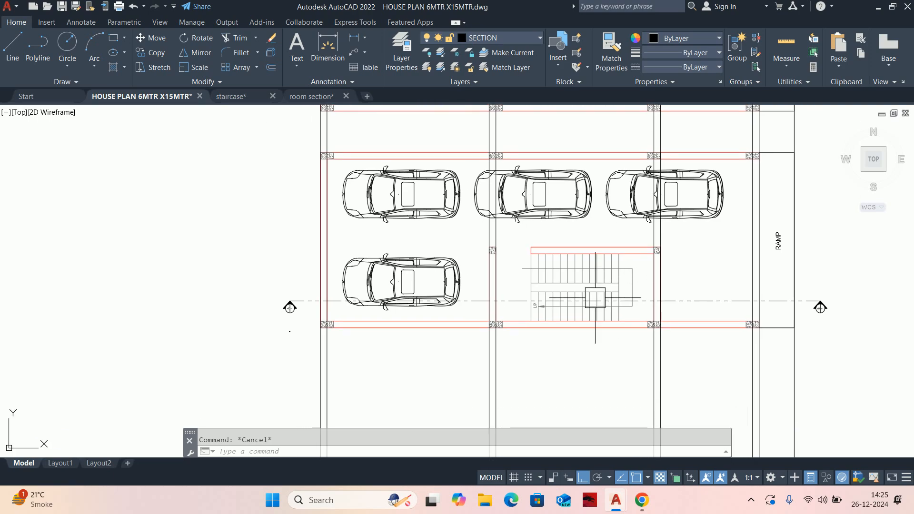
{"action": "scroll", "coordinate": [475, 332], "scroll_direction": "down", "scroll_amount": 2}
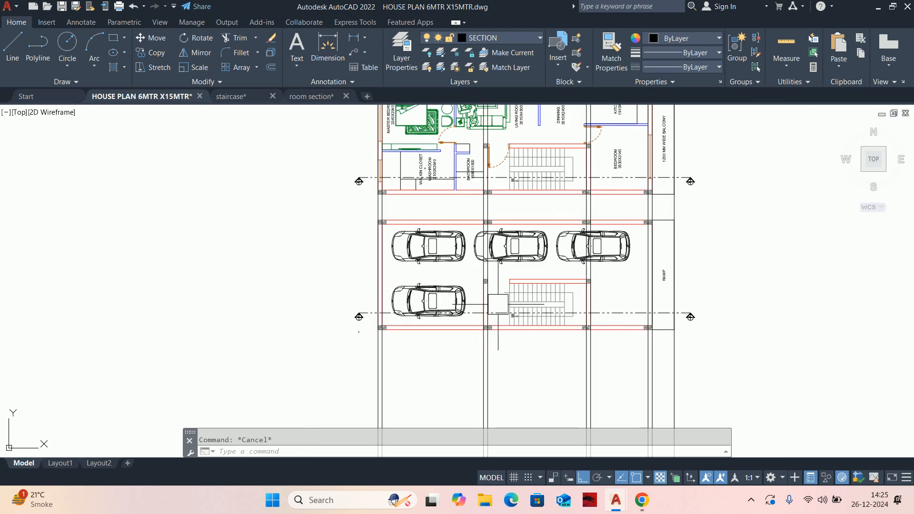
{"action": "type", "text": "O"}
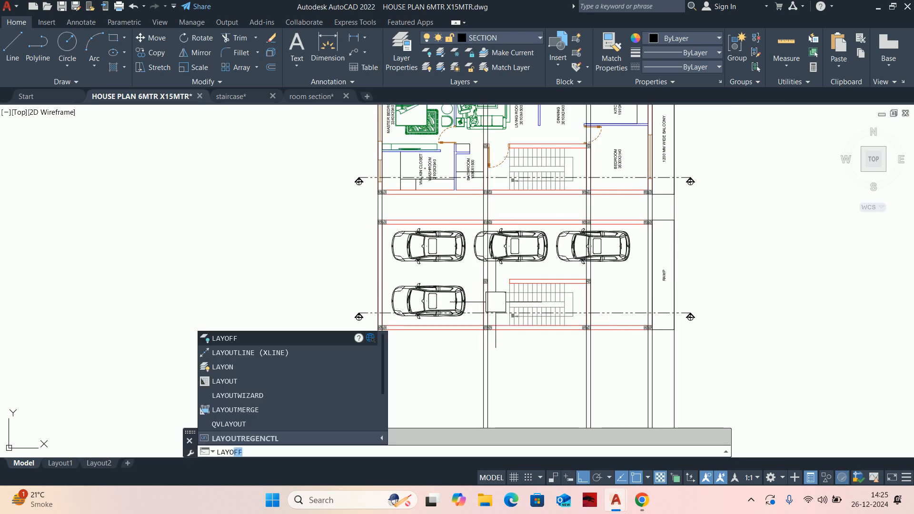
{"action": "key", "text": "Escape"}
- Delete the four vertical construction lines running through the staircase side walls
{"action": "middle_click_drag", "start_coordinate": [604, 350], "coordinate": [575, 284]}
{"action": "left_click", "coordinate": [587, 314]}
{"action": "left_click", "coordinate": [428, 293]}
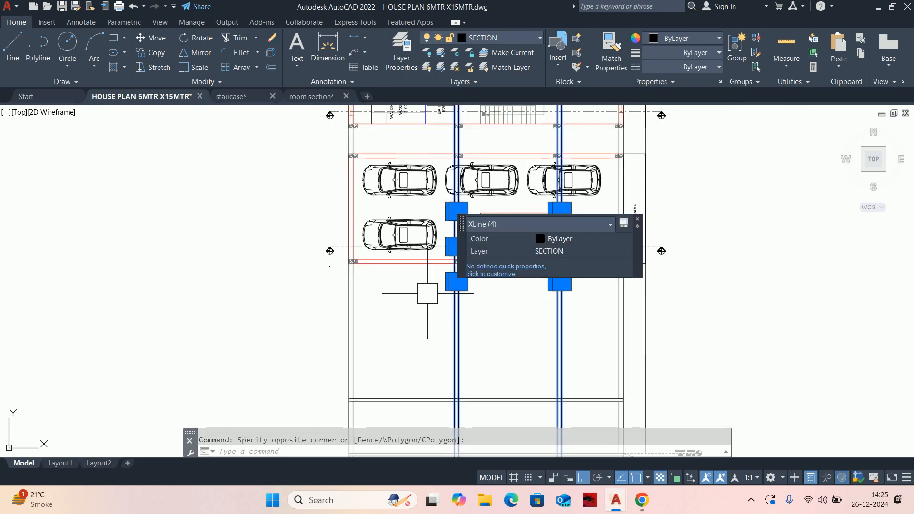
{"action": "key", "text": "Delete"}
{"action": "scroll", "coordinate": [455, 239], "scroll_direction": "up", "scroll_amount": 2}
{"action": "scroll", "coordinate": [455, 240], "scroll_direction": "down", "scroll_amount": 2}
{"action": "middle_click_drag", "start_coordinate": [455, 243], "coordinate": [463, 309]}
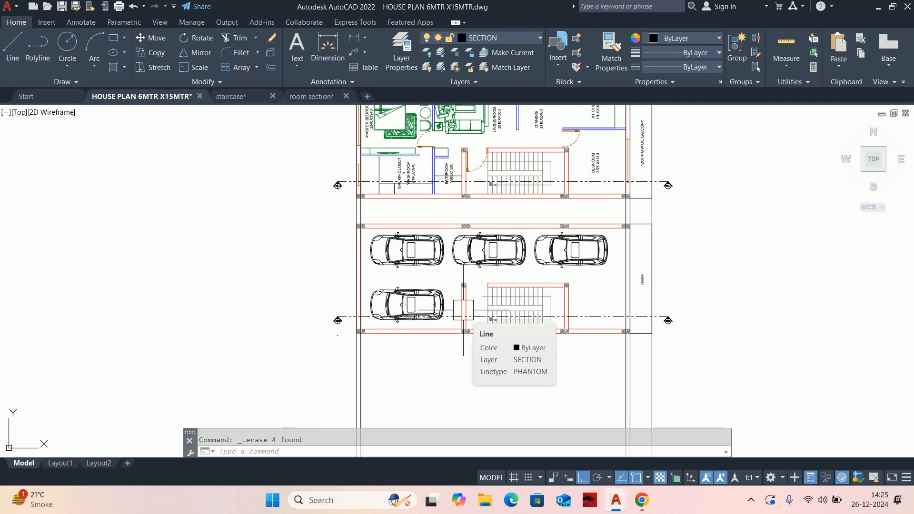
- Undo the deletion of the four vertical construction lines through the staircase side walls
{"action": "key", "text": "ctrl+z"}
{"action": "key", "text": "ctrl+z"}
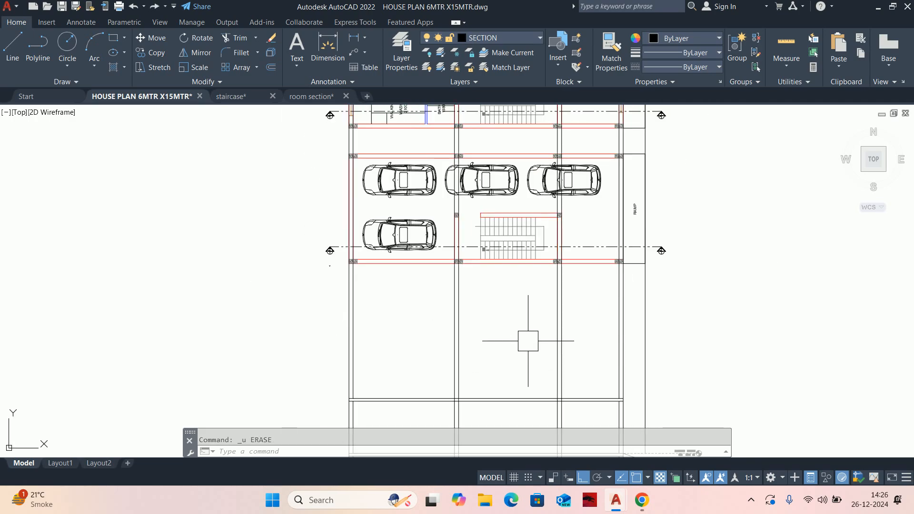
{"action": "key", "text": "Escape"}
- Draw a horizontal line at footing level joining the bottoms of the section's two outer walls
{"action": "middle_click_drag", "start_coordinate": [504, 417], "coordinate": [488, 278]}
{"action": "scroll", "coordinate": [443, 261], "scroll_direction": "up", "scroll_amount": 3}
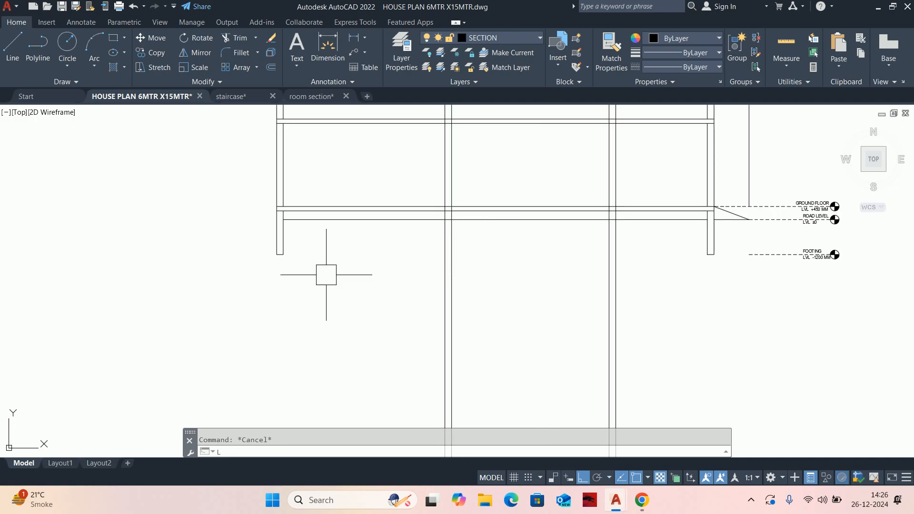
{"action": "type", "text": "L"}
{"action": "key", "text": "Return"}
{"action": "left_click", "coordinate": [284, 255]}
{"action": "left_click", "coordinate": [707, 254]}
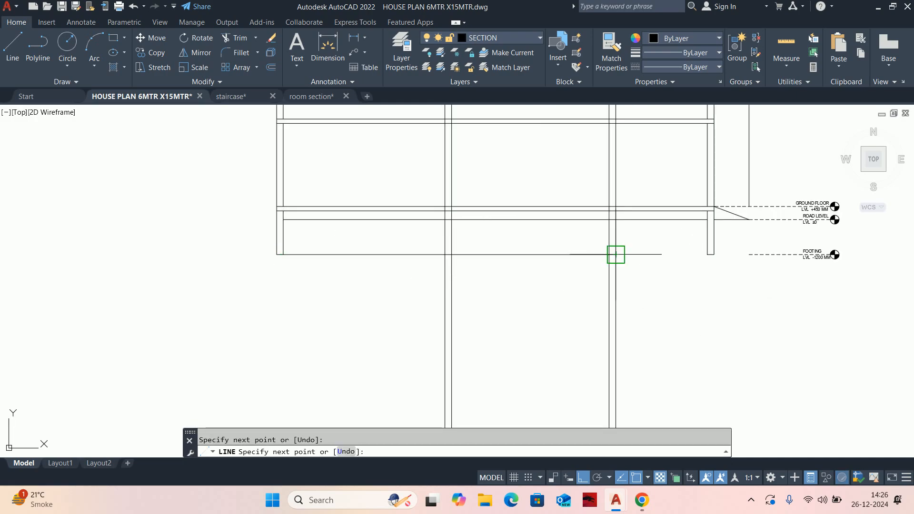
{"action": "key", "text": "Escape"}
- Trim the inner wall lines below footing level and the excess footing and road level line segments around those walls
{"action": "scroll", "coordinate": [606, 262], "scroll_direction": "up", "scroll_amount": 4}
{"action": "type", "text": "TR"}
{"action": "key", "text": "Return"}
{"action": "left_click", "coordinate": [488, 219]}
{"action": "left_click", "coordinate": [678, 284]}
{"action": "left_click", "coordinate": [143, 318]}
{"action": "left_click", "coordinate": [255, 279]}
{"action": "mouse_move", "coordinate": [132, 246]}
{"action": "middle_mouse_down"}
{"action": "mouse_move", "coordinate": [129, 318]}
{"action": "mouse_move", "coordinate": [198, 335]}
{"action": "middle_mouse_up"}
{"action": "scroll", "coordinate": [243, 234], "scroll_direction": "up", "scroll_amount": 5}
{"action": "scroll", "coordinate": [425, 259], "scroll_direction": "down", "scroll_amount": 5}
{"action": "scroll", "coordinate": [565, 271], "scroll_direction": "up", "scroll_amount": 3}
{"action": "scroll", "coordinate": [378, 318], "scroll_direction": "down", "scroll_amount": 4}
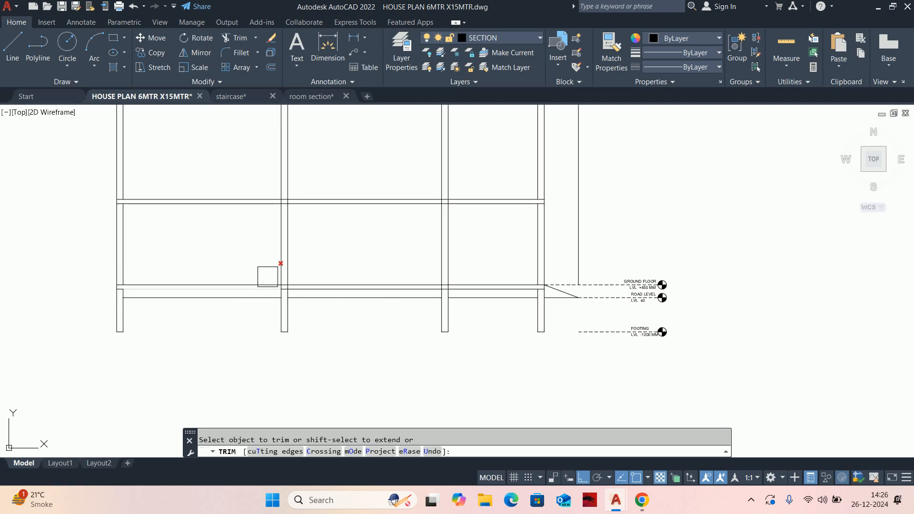
- Trim the inner wall line segments that cross the ground floor slab
{"action": "scroll", "coordinate": [256, 281], "scroll_direction": "up", "scroll_amount": 6}
{"action": "scroll", "coordinate": [380, 243], "scroll_direction": "down", "scroll_amount": 5}
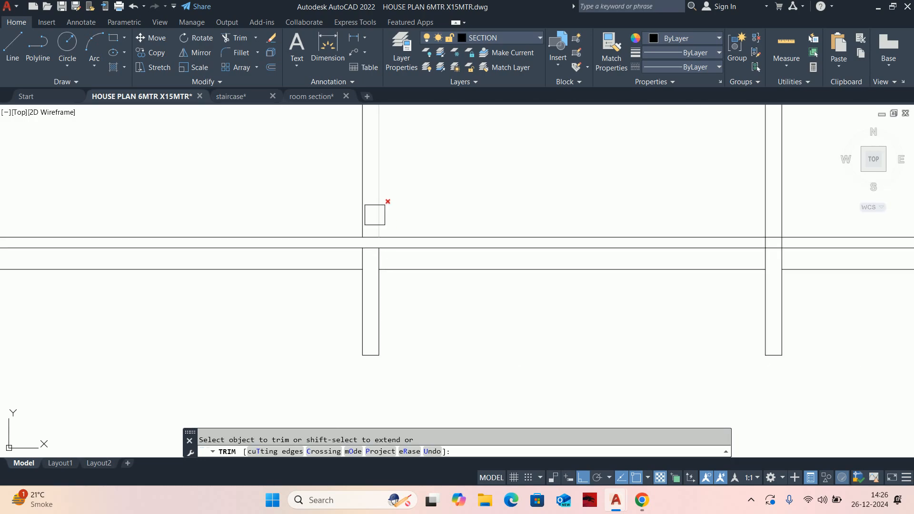
{"action": "scroll", "coordinate": [503, 230], "scroll_direction": "up", "scroll_amount": 6}
{"action": "left_click", "coordinate": [452, 248]}
{"action": "left_click", "coordinate": [562, 250]}
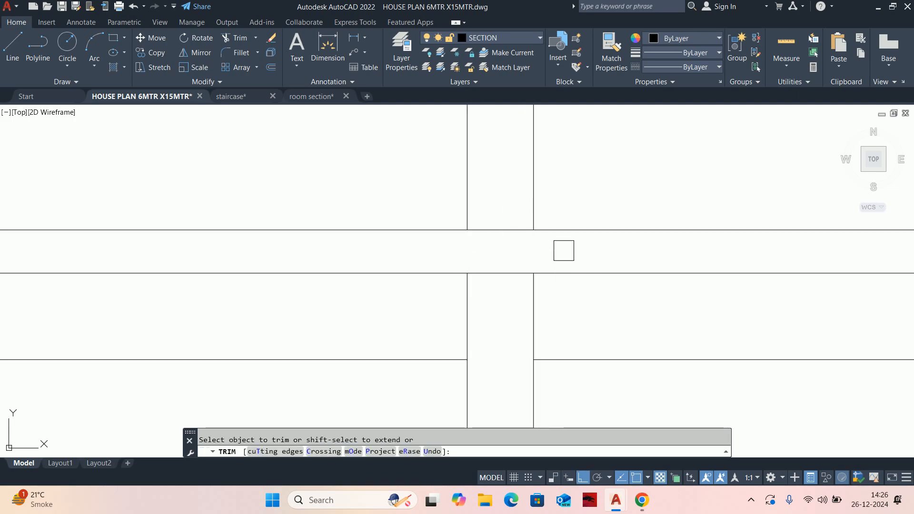
{"action": "scroll", "coordinate": [514, 266], "scroll_direction": "down", "scroll_amount": 6}
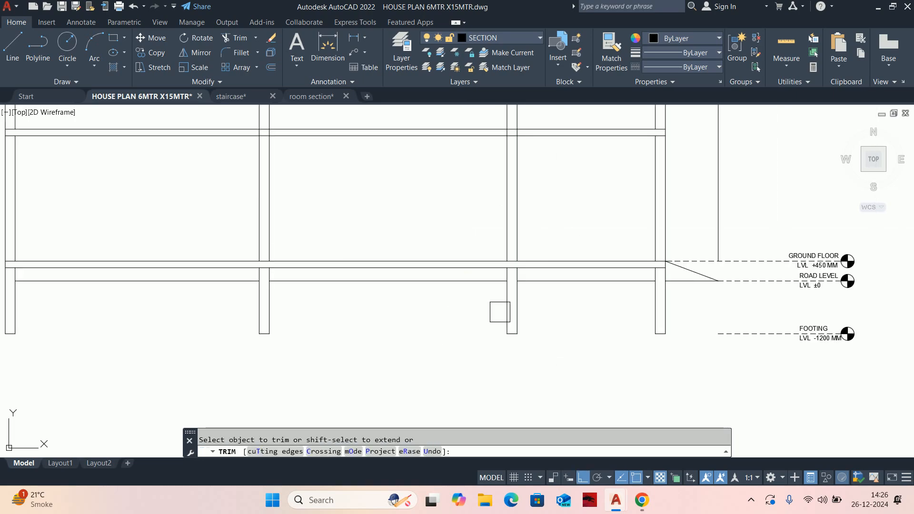
- Trim the inner wall line segments that cross the slab above the parking level
{"action": "scroll", "coordinate": [496, 312], "scroll_direction": "down", "scroll_amount": 2}
{"action": "scroll", "coordinate": [330, 208], "scroll_direction": "up", "scroll_amount": 6}
{"action": "left_click", "coordinate": [449, 238]}
{"action": "left_click", "coordinate": [593, 221]}
{"action": "scroll", "coordinate": [394, 235], "scroll_direction": "down", "scroll_amount": 5}
{"action": "middle_click_drag", "start_coordinate": [394, 234], "coordinate": [279, 250]}
{"action": "scroll", "coordinate": [523, 243], "scroll_direction": "up", "scroll_amount": 6}
{"action": "left_click", "coordinate": [451, 237]}
{"action": "left_click", "coordinate": [575, 238]}
{"action": "scroll", "coordinate": [516, 274], "scroll_direction": "down", "scroll_amount": 10}
{"action": "key", "text": "Escape"}
{"action": "key", "text": "Escape"}
{"action": "scroll", "coordinate": [445, 287], "scroll_direction": "down", "scroll_amount": 2}
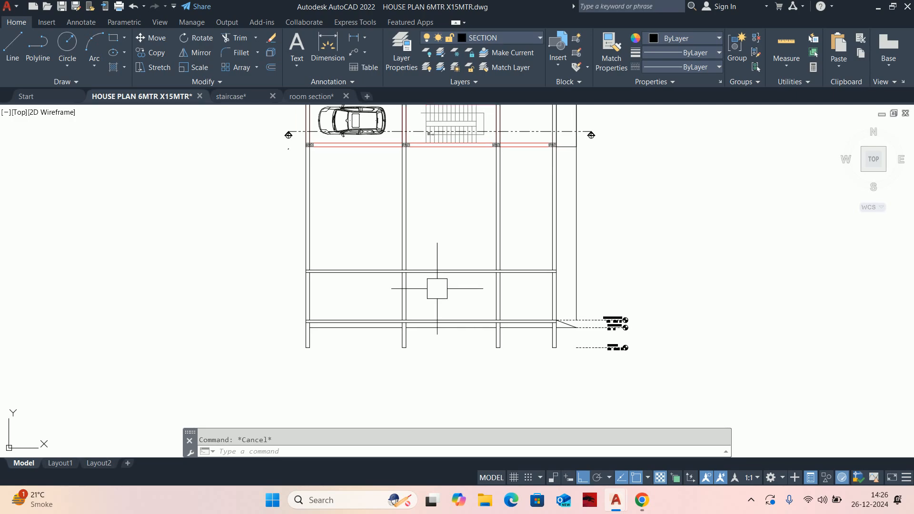
- Examine the opening between the inner wall and the staircase in the parking plan along the section line
{"action": "scroll", "coordinate": [431, 274], "scroll_direction": "down", "scroll_amount": 3}
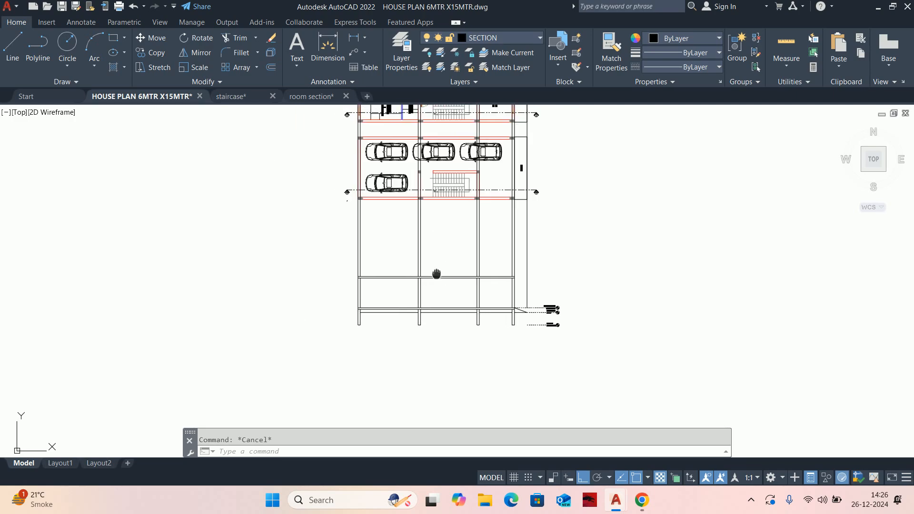
{"action": "scroll", "coordinate": [338, 276], "scroll_direction": "up", "scroll_amount": 5}
{"action": "middle_click_drag", "start_coordinate": [498, 303], "coordinate": [506, 252]}
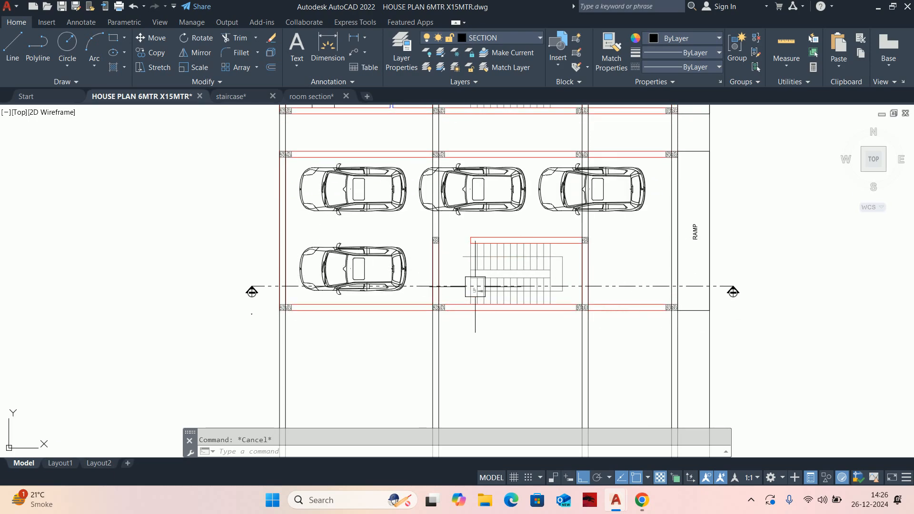
{"action": "scroll", "coordinate": [473, 264], "scroll_direction": "up", "scroll_amount": 2}
{"action": "scroll", "coordinate": [449, 228], "scroll_direction": "up", "scroll_amount": 3}
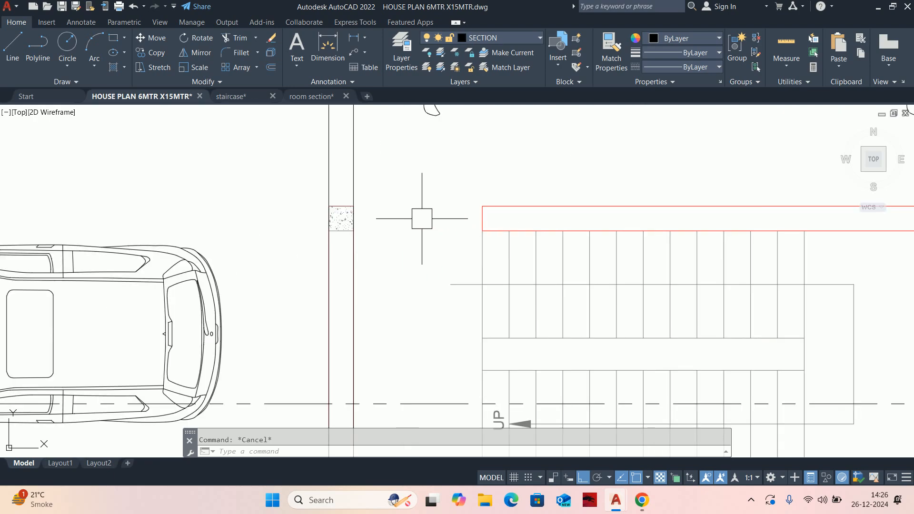
{"action": "scroll", "coordinate": [438, 226], "scroll_direction": "down", "scroll_amount": 5}
{"action": "scroll", "coordinate": [467, 159], "scroll_direction": "up", "scroll_amount": 3}
{"action": "scroll", "coordinate": [465, 152], "scroll_direction": "up", "scroll_amount": 2}
- Offset the ground floor slab's top line 2400 upward to mark the height of the staircase opening
{"action": "middle_click_drag", "start_coordinate": [465, 152], "coordinate": [459, 248]}
{"action": "scroll", "coordinate": [441, 238], "scroll_direction": "up", "scroll_amount": 2}
{"action": "scroll", "coordinate": [442, 239], "scroll_direction": "up", "scroll_amount": 2}
{"action": "type", "text": "o"}
{"action": "key", "text": "Return"}
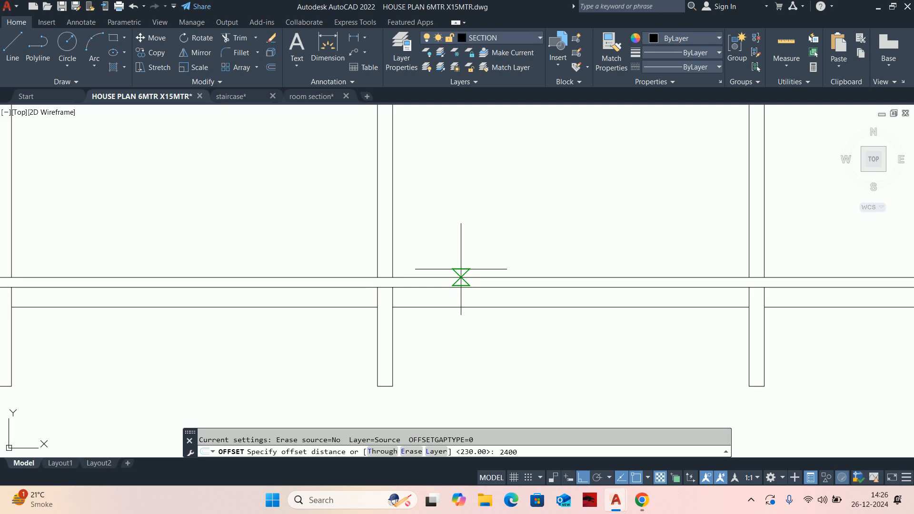
{"action": "key", "text": "Return"}
{"action": "scroll", "coordinate": [450, 266], "scroll_direction": "up", "scroll_amount": 4}
{"action": "left_click", "coordinate": [421, 288]}
{"action": "scroll", "coordinate": [419, 275], "scroll_direction": "down", "scroll_amount": 4}
{"action": "middle_click_drag", "start_coordinate": [424, 242], "coordinate": [428, 288]}
{"action": "left_click", "coordinate": [430, 225]}
{"action": "key", "text": "Escape"}
{"action": "key", "text": "Escape"}
- Trim the 2400 offset line back to the inner face of the first inner wall
{"action": "scroll", "coordinate": [394, 192], "scroll_direction": "up", "scroll_amount": 6}
{"action": "middle_click_drag", "start_coordinate": [392, 192], "coordinate": [433, 295]}
{"action": "type", "text": "tr"}
{"action": "key", "text": "Return"}
{"action": "left_click", "coordinate": [243, 190]}
{"action": "left_click", "coordinate": [350, 182]}
{"action": "key", "text": "Return"}
{"action": "scroll", "coordinate": [355, 204], "scroll_direction": "down", "scroll_amount": 4}
{"action": "key", "text": "Escape"}
- Draw a vertical construction line through the free end of the staircase's upper wall in the parking plan
{"action": "scroll", "coordinate": [357, 214], "scroll_direction": "down", "scroll_amount": 4}
{"action": "scroll", "coordinate": [414, 174], "scroll_direction": "up", "scroll_amount": 5}
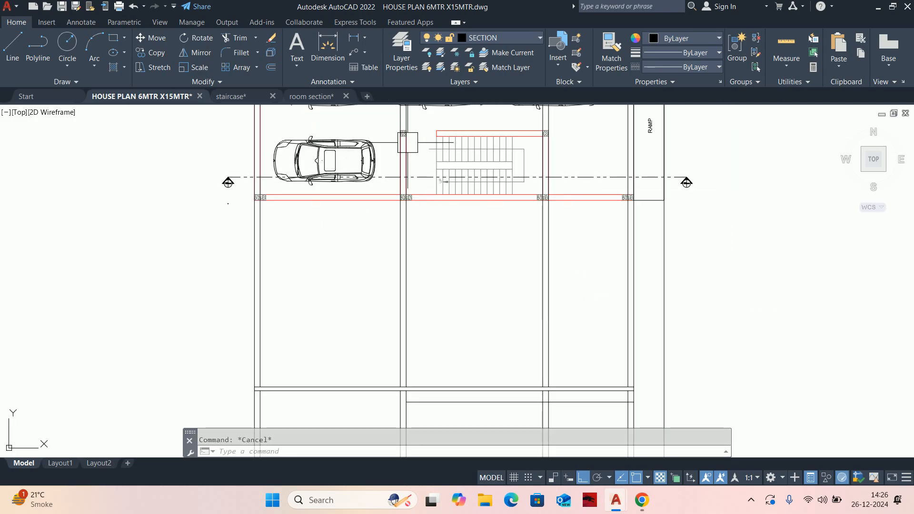
{"action": "type", "text": "xl"}
{"action": "key", "text": "Return"}
{"action": "type", "text": "v"}
{"action": "key", "text": "Return"}
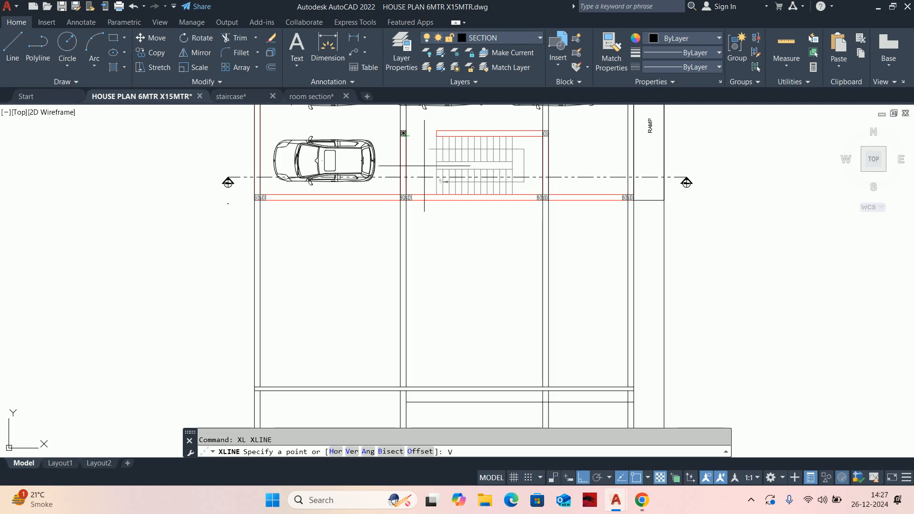
{"action": "scroll", "coordinate": [457, 136], "scroll_direction": "up", "scroll_amount": 4}
{"action": "left_click", "coordinate": [399, 128]}
{"action": "scroll", "coordinate": [398, 132], "scroll_direction": "down", "scroll_amount": 2}
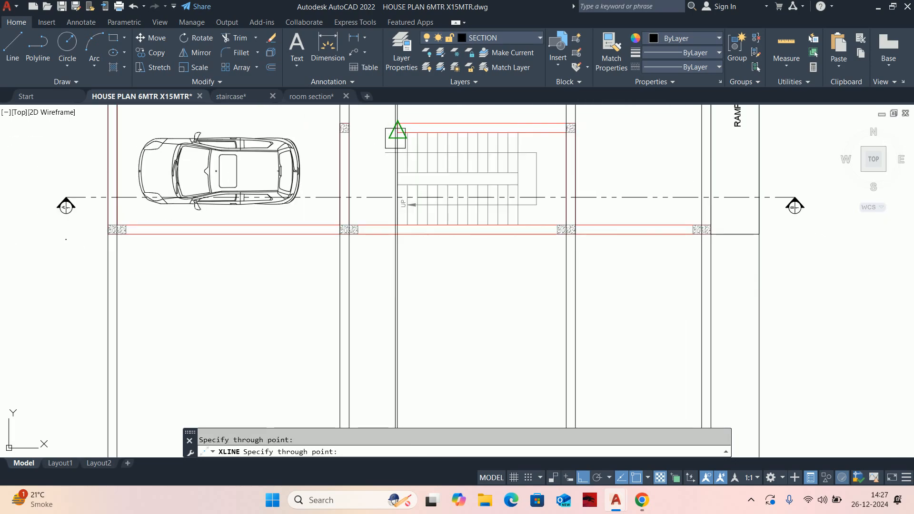
{"action": "scroll", "coordinate": [428, 200], "scroll_direction": "up", "scroll_amount": 8}
{"action": "key", "text": "Escape"}
- Trim the new vertical line and the 2400-high line to leave a rectangular outline beside the first inner wall
{"action": "scroll", "coordinate": [422, 219], "scroll_direction": "up", "scroll_amount": 4}
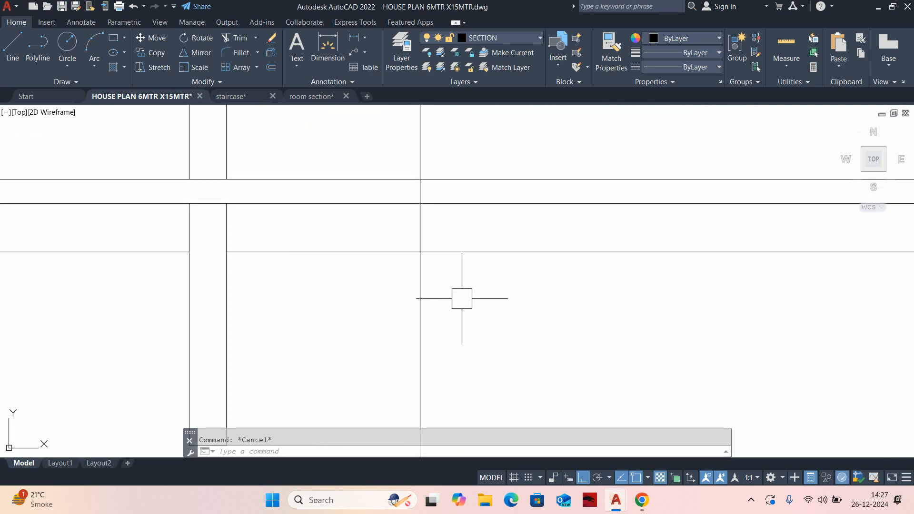
{"action": "type", "text": "tr"}
{"action": "key", "text": "Return"}
{"action": "scroll", "coordinate": [421, 191], "scroll_direction": "down", "scroll_amount": 3}
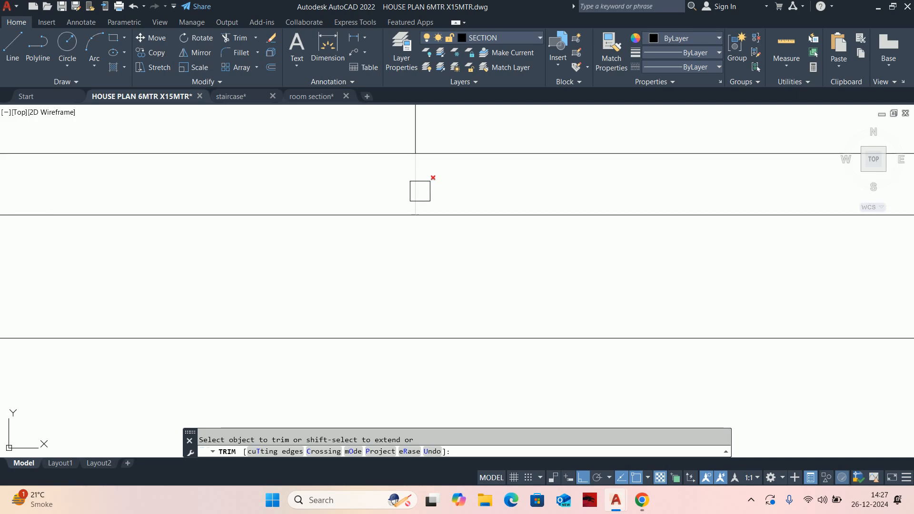
{"action": "scroll", "coordinate": [426, 259], "scroll_direction": "up", "scroll_amount": 5}
{"action": "middle_click_drag", "start_coordinate": [449, 286], "coordinate": [567, 329]}
{"action": "scroll", "coordinate": [559, 265], "scroll_direction": "up", "scroll_amount": 3}
{"action": "left_click", "coordinate": [576, 219]}
{"action": "left_click", "coordinate": [522, 175]}
{"action": "scroll", "coordinate": [565, 214], "scroll_direction": "down", "scroll_amount": 5}
{"action": "key", "text": "Escape"}
{"action": "middle_click_drag", "start_coordinate": [562, 238], "coordinate": [497, 267]}
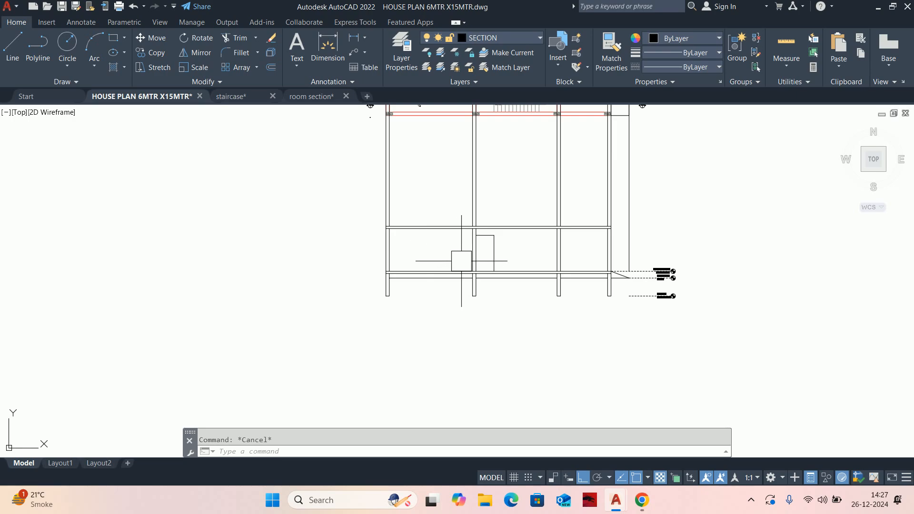
- Turn on all layers of the drawing with the LAYON command
{"action": "scroll", "coordinate": [506, 252], "scroll_direction": "up", "scroll_amount": 2}
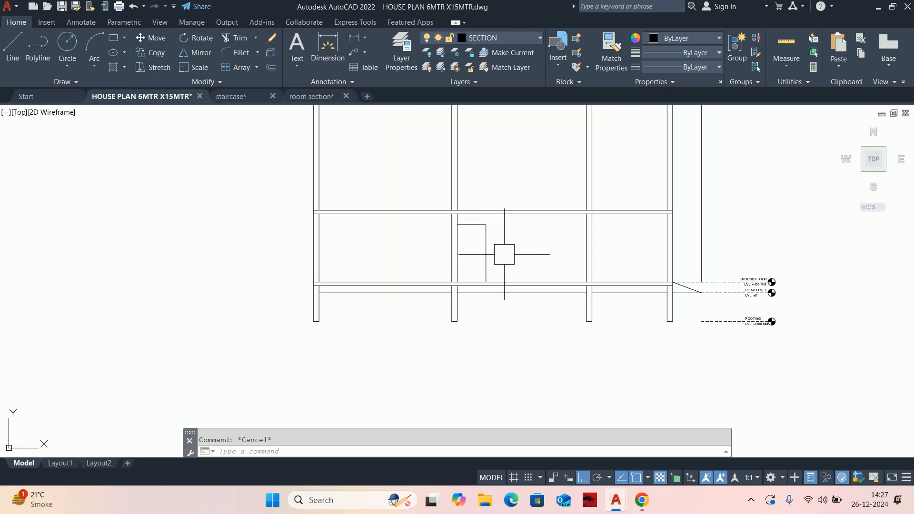
{"action": "scroll", "coordinate": [517, 282], "scroll_direction": "down", "scroll_amount": 4}
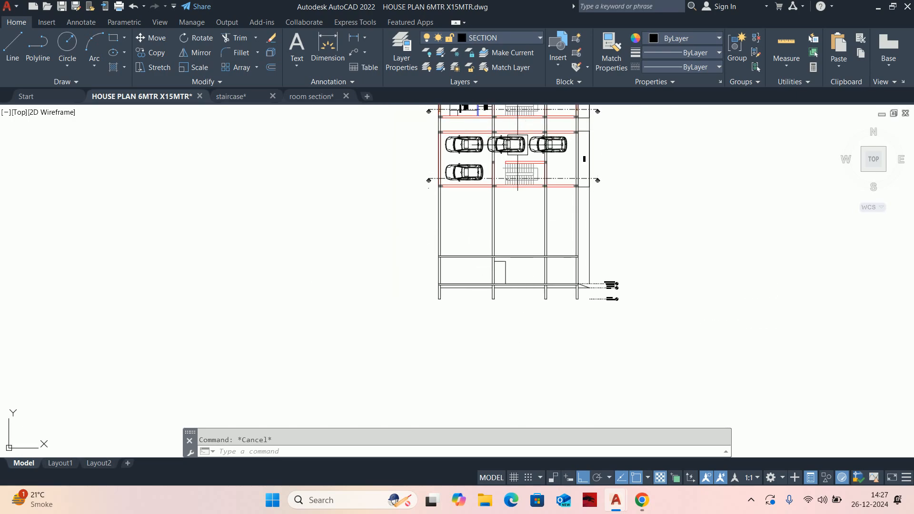
{"action": "scroll", "coordinate": [519, 284], "scroll_direction": "down", "scroll_amount": 2}
{"action": "type", "text": "layon"}
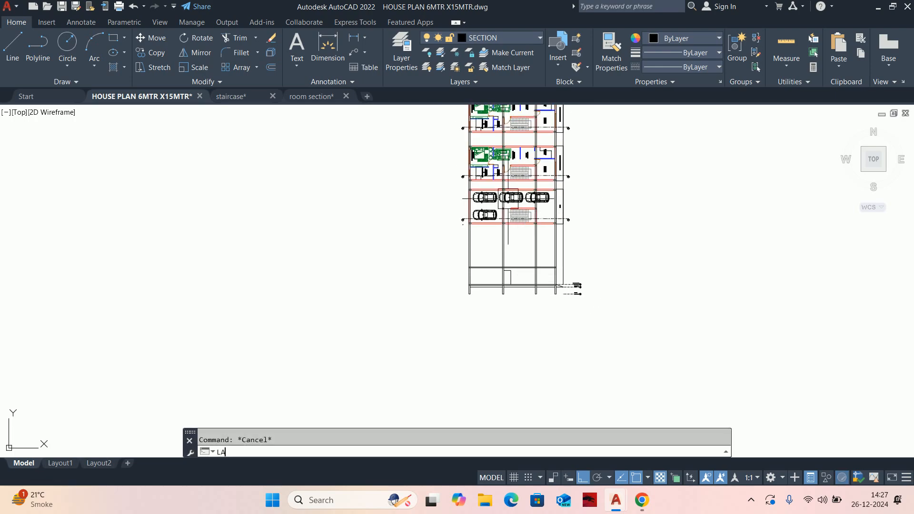
{"action": "key", "text": "Return"}
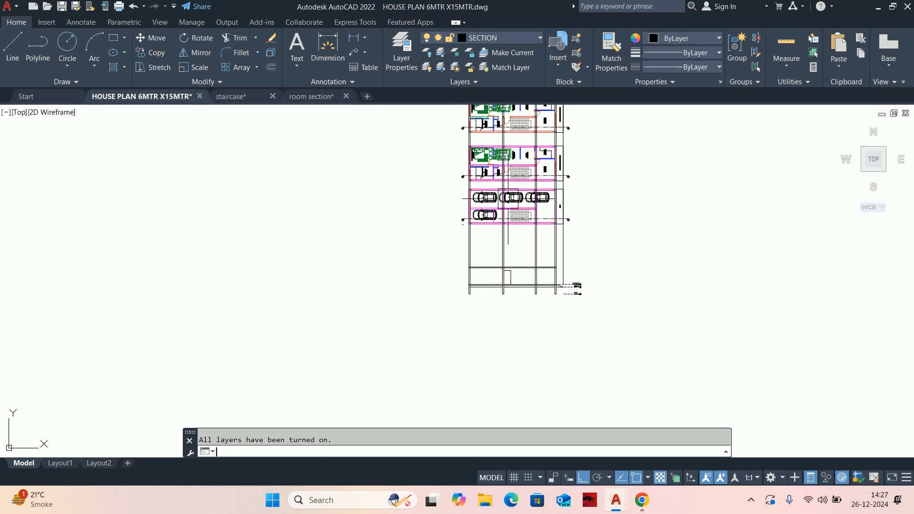
- Examine the beam lines around the staircase and along the section line in the parking plan and compare them with the section
{"action": "scroll", "coordinate": [547, 198], "scroll_direction": "up", "scroll_amount": 6}
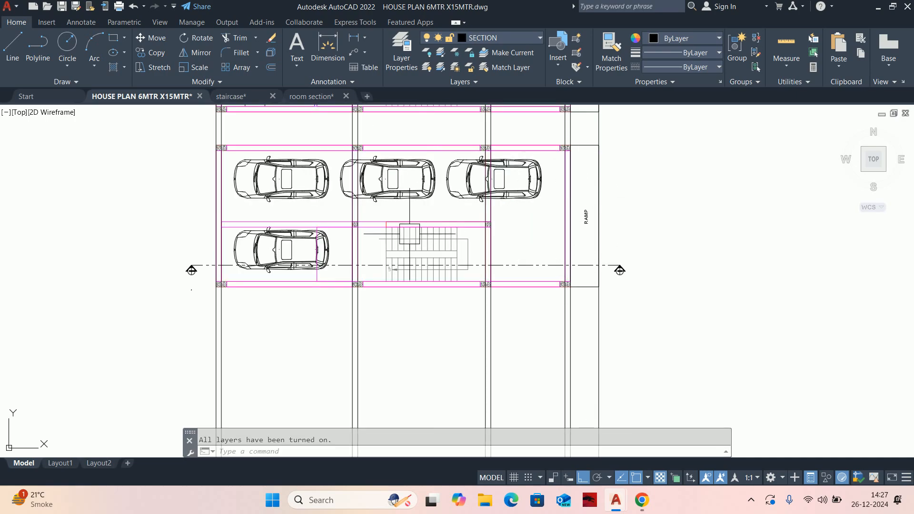
{"action": "scroll", "coordinate": [410, 233], "scroll_direction": "up", "scroll_amount": 4}
{"action": "scroll", "coordinate": [372, 267], "scroll_direction": "down", "scroll_amount": 5}
{"action": "scroll", "coordinate": [399, 248], "scroll_direction": "down", "scroll_amount": 2}
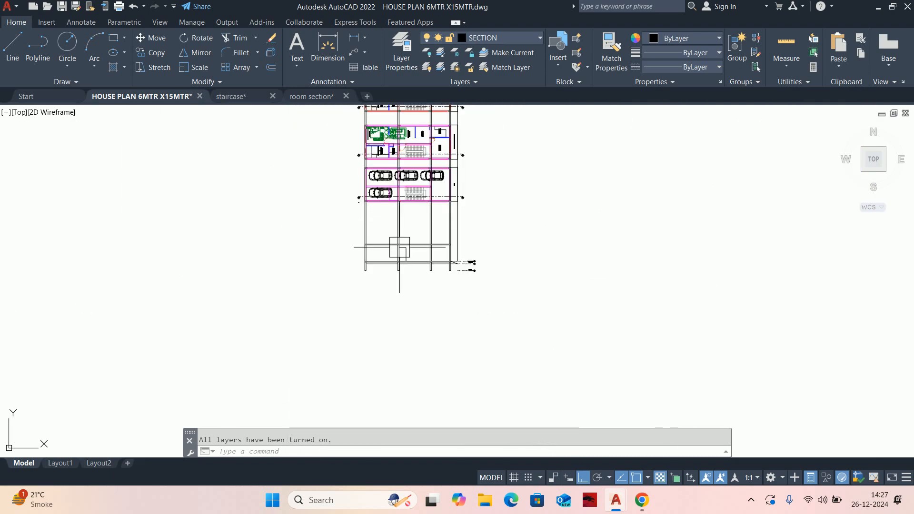
{"action": "scroll", "coordinate": [399, 247], "scroll_direction": "up", "scroll_amount": 6}
{"action": "middle_click_drag", "start_coordinate": [400, 249], "coordinate": [449, 287]}
{"action": "scroll", "coordinate": [443, 250], "scroll_direction": "down", "scroll_amount": 6}
{"action": "scroll", "coordinate": [445, 215], "scroll_direction": "up", "scroll_amount": 6}
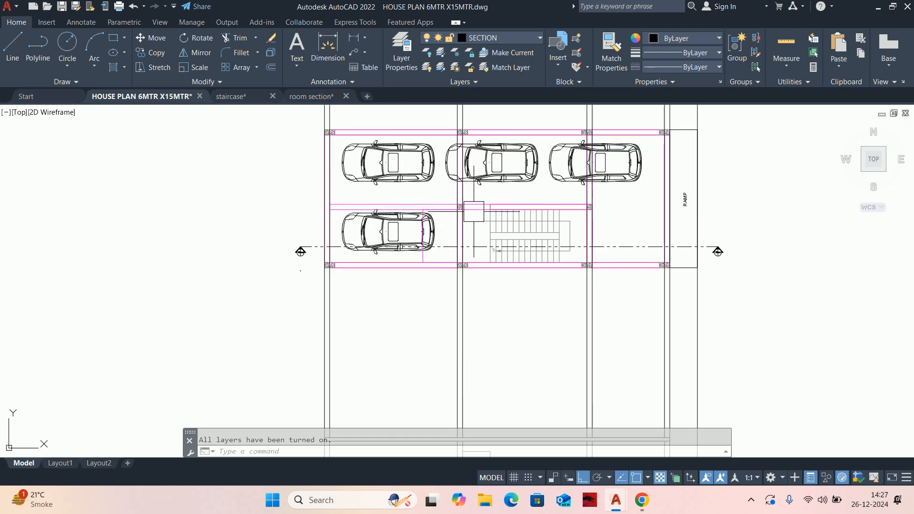
{"action": "scroll", "coordinate": [444, 213], "scroll_direction": "up", "scroll_amount": 4}
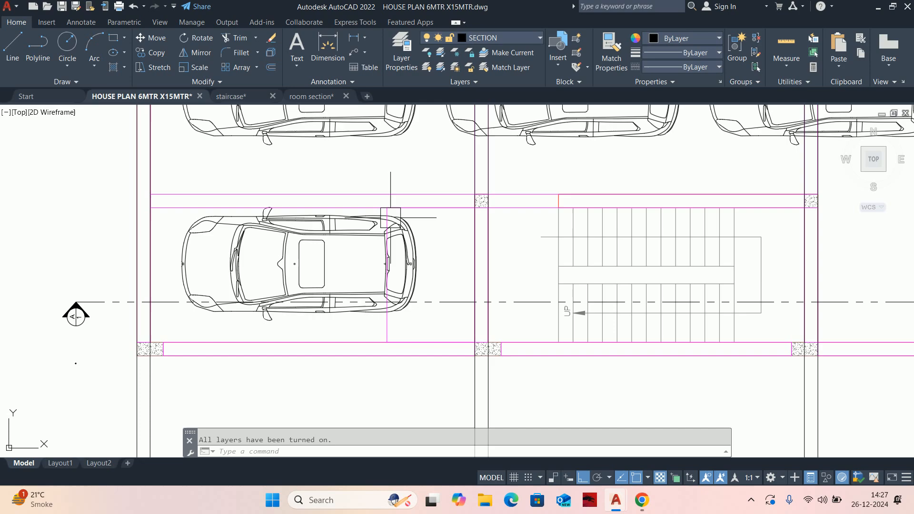
{"action": "left_click", "coordinate": [391, 194]}
{"action": "key", "text": "Escape"}
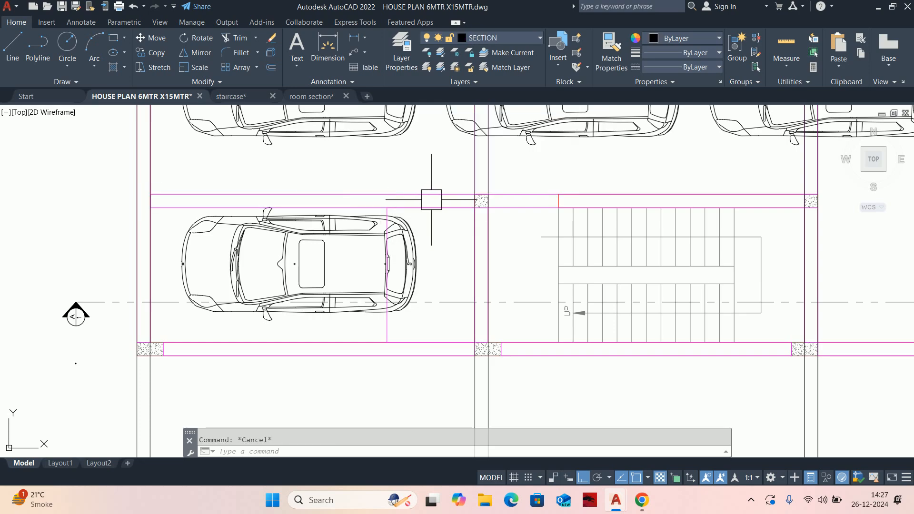
{"action": "scroll", "coordinate": [435, 201], "scroll_direction": "down", "scroll_amount": 2}
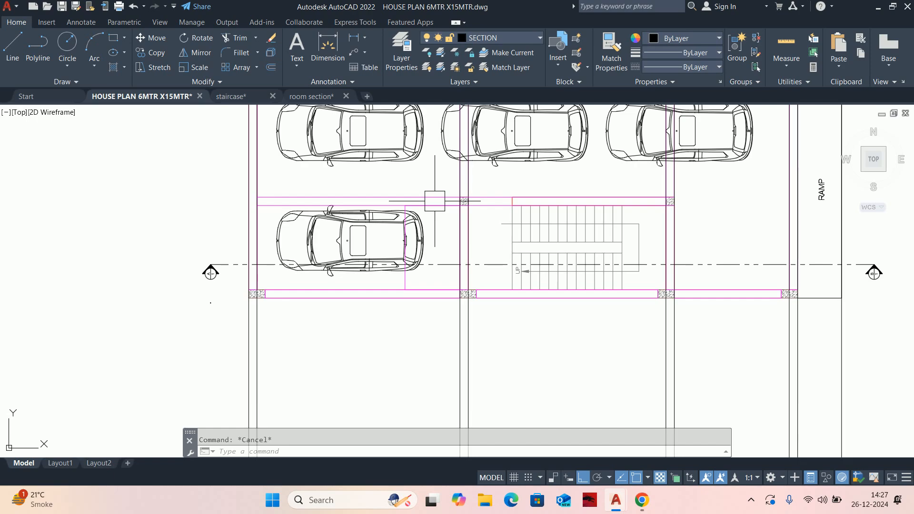
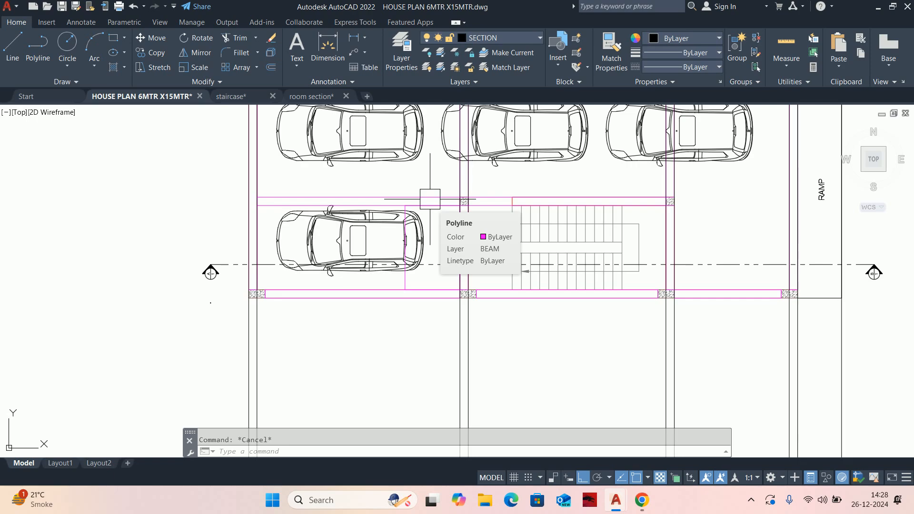
{"action": "scroll", "coordinate": [430, 199], "scroll_direction": "down", "scroll_amount": 5}
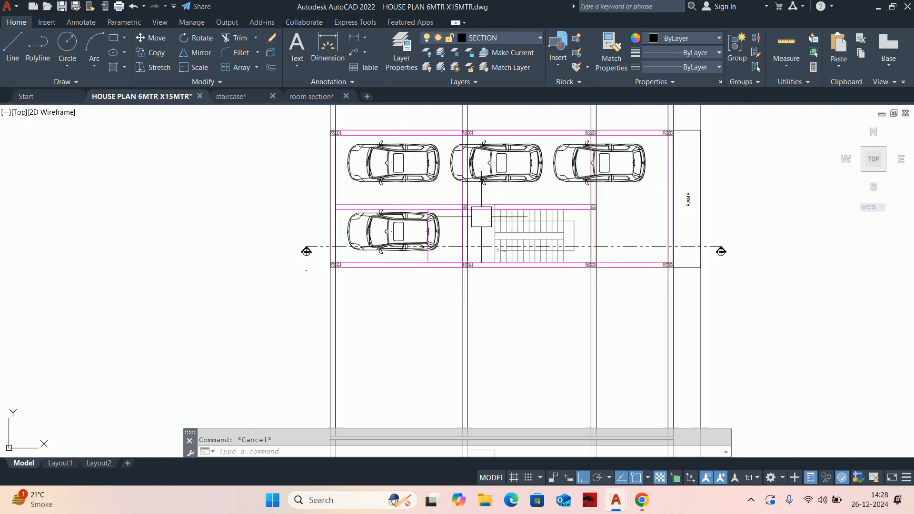
{"action": "scroll", "coordinate": [480, 298], "scroll_direction": "up", "scroll_amount": 5}
{"action": "middle_click_drag", "start_coordinate": [457, 242], "coordinate": [487, 319]}
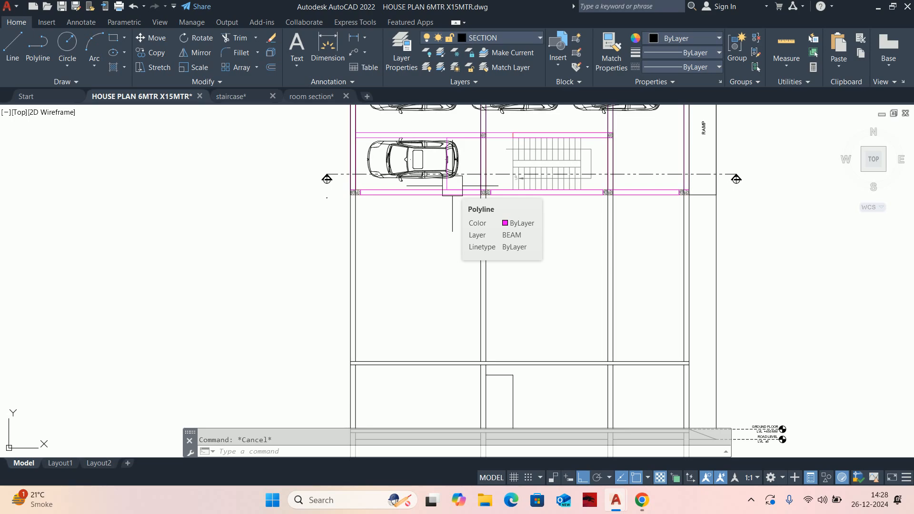
{"action": "middle_click_drag", "start_coordinate": [463, 247], "coordinate": [462, 199]}
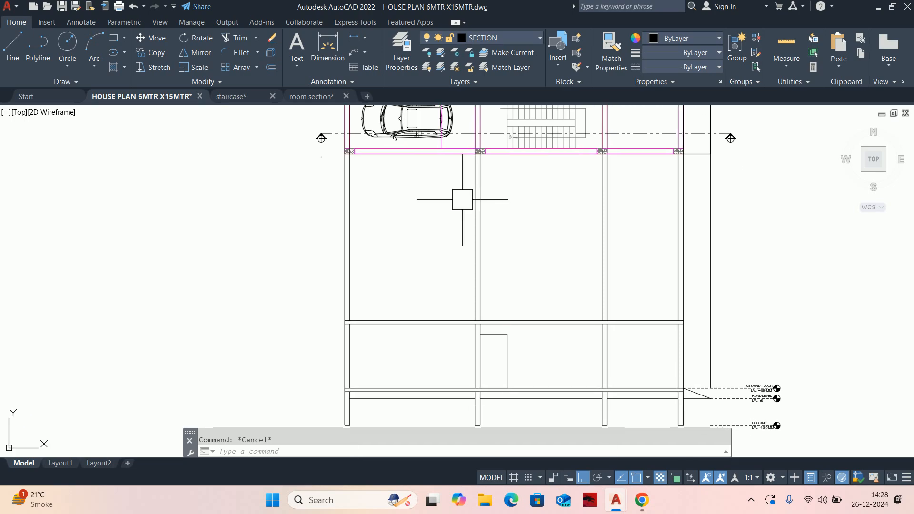
- Offset the top line of the slab above the parking level 450 downward to mark the beam depth
{"action": "key", "text": "Return"}
{"action": "type", "text": "4"}
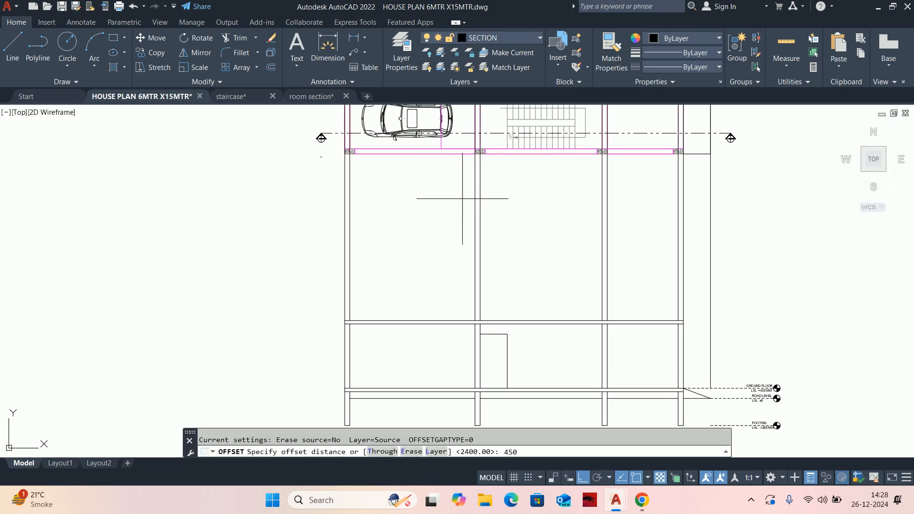
{"action": "type", "text": "50"}
{"action": "key", "text": "Return"}
{"action": "scroll", "coordinate": [476, 261], "scroll_direction": "up", "scroll_amount": 6}
{"action": "left_click", "coordinate": [520, 179]}
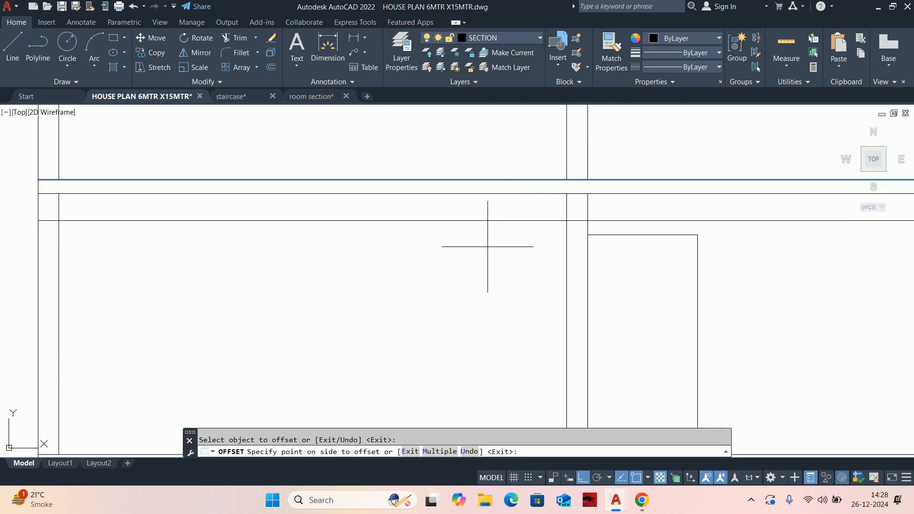
{"action": "left_click", "coordinate": [465, 241]}
{"action": "key", "text": "Escape"}
- Trim the 450-deep beam line within and beyond the first inner wall, keeping its part under the first bay's slab
{"action": "scroll", "coordinate": [548, 290], "scroll_direction": "up", "scroll_amount": 4}
{"action": "type", "text": "tr"}
{"action": "key", "text": "Return"}
{"action": "left_click", "coordinate": [636, 275]}
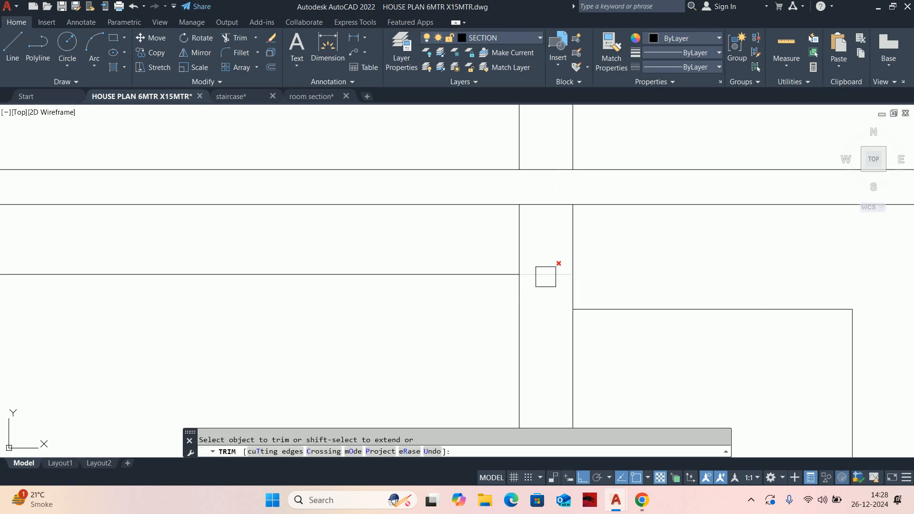
{"action": "scroll", "coordinate": [480, 347], "scroll_direction": "down", "scroll_amount": 6}
{"action": "key", "text": "Escape"}
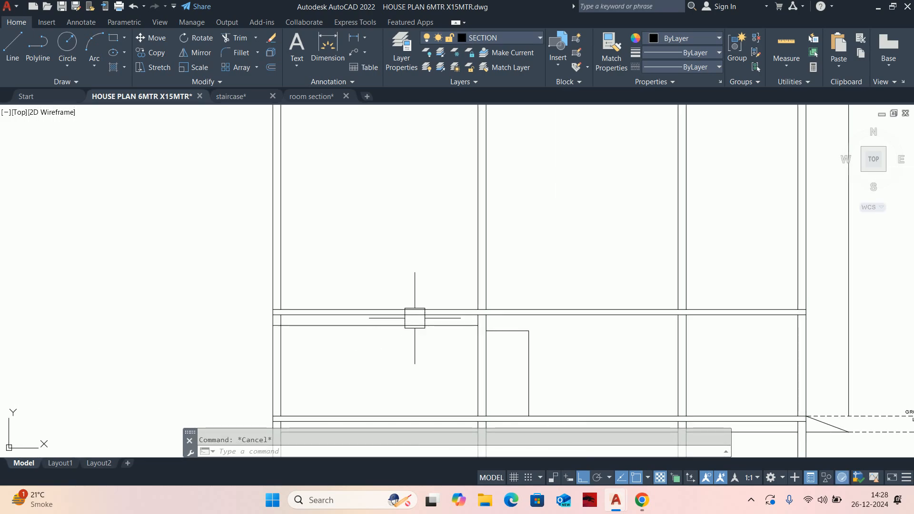
- Draw a vertical construction line through the beam line behind the lower car in the parking plan
{"action": "type", "text": "xl"}
{"action": "key", "text": "Return"}
{"action": "type", "text": "v"}
{"action": "key", "text": "Return"}
{"action": "scroll", "coordinate": [414, 319], "scroll_direction": "down", "scroll_amount": 5}
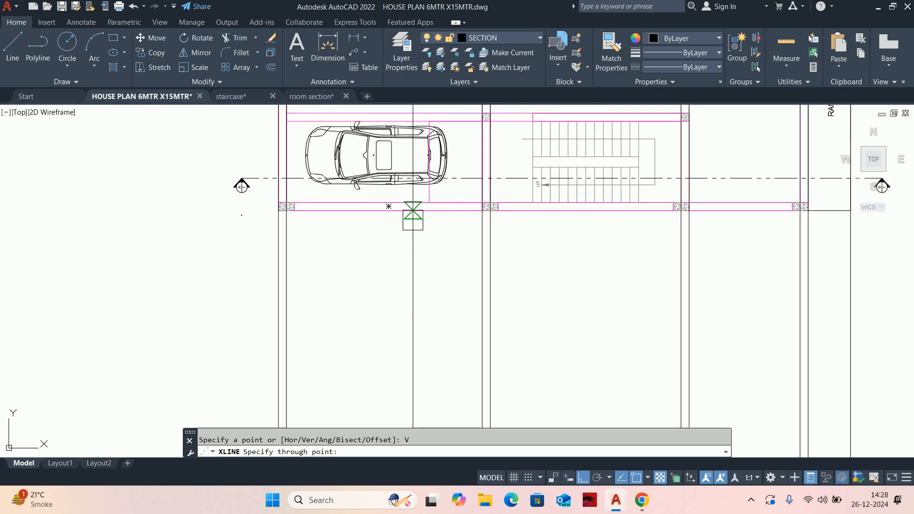
{"action": "scroll", "coordinate": [414, 222], "scroll_direction": "up", "scroll_amount": 4}
{"action": "left_click", "coordinate": [437, 191]}
{"action": "key", "text": "Escape"}
{"action": "key", "text": "Escape"}
- Trim the construction line, beam line and slab lines to form a 450-deep sunken step beside the first inner wall
{"action": "scroll", "coordinate": [437, 205], "scroll_direction": "down", "scroll_amount": 5}
{"action": "scroll", "coordinate": [441, 228], "scroll_direction": "up", "scroll_amount": 7}
{"action": "scroll", "coordinate": [457, 267], "scroll_direction": "up", "scroll_amount": 4}
{"action": "type", "text": "tr"}
{"action": "key", "text": "Return"}
{"action": "left_click", "coordinate": [328, 291]}
{"action": "scroll", "coordinate": [286, 305], "scroll_direction": "down", "scroll_amount": 2}
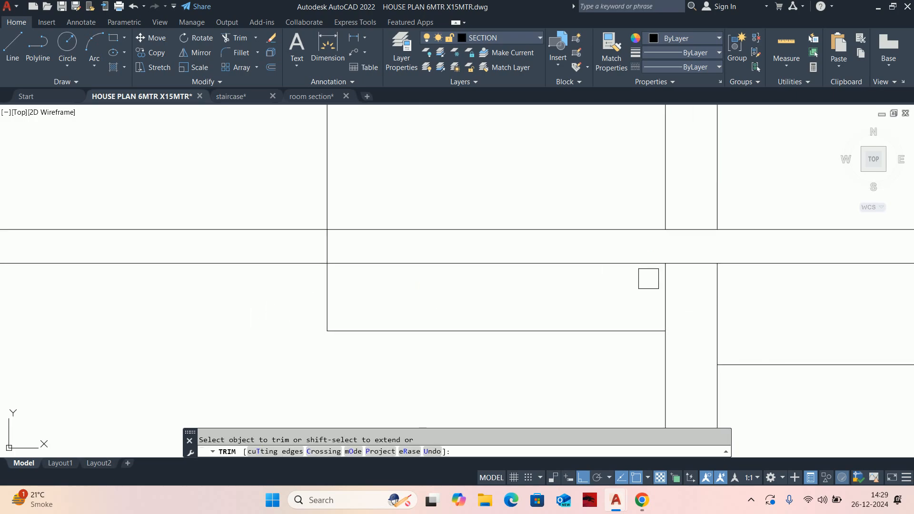
{"action": "left_click", "coordinate": [588, 263]}
{"action": "left_click", "coordinate": [571, 232]}
{"action": "middle_click_drag", "start_coordinate": [338, 190], "coordinate": [462, 233]}
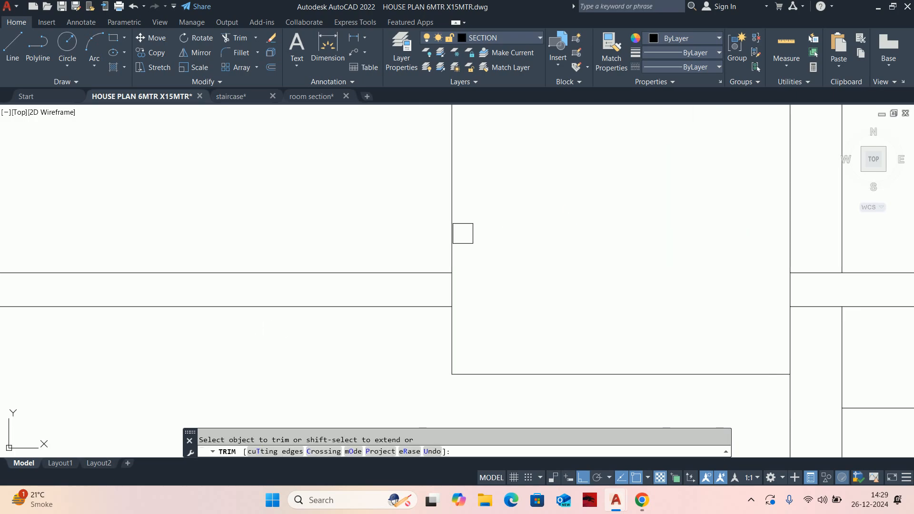
{"action": "scroll", "coordinate": [453, 232], "scroll_direction": "down", "scroll_amount": 3}
{"action": "key", "text": "Escape"}
{"action": "middle_click_drag", "start_coordinate": [492, 262], "coordinate": [507, 270]}
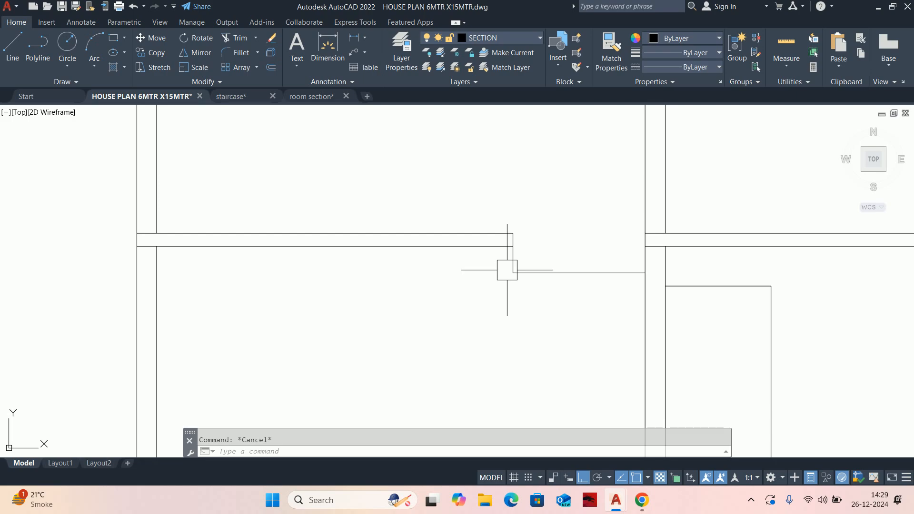
- Offset the sunken slab's horizontal line downward and its vertical edge outward by 100 each
{"action": "type", "text": "o"}
{"action": "key", "text": "Return"}
{"action": "type", "text": "100"}
{"action": "key", "text": "Return"}
{"action": "left_click", "coordinate": [551, 278]}
{"action": "left_click", "coordinate": [542, 294]}
{"action": "scroll", "coordinate": [517, 257], "scroll_direction": "up", "scroll_amount": 6}
{"action": "left_click", "coordinate": [504, 260]}
{"action": "left_click", "coordinate": [445, 265]}
{"action": "middle_click_drag", "start_coordinate": [439, 266], "coordinate": [476, 241]}
{"action": "key", "text": "Escape"}
{"action": "key", "text": "Escape"}
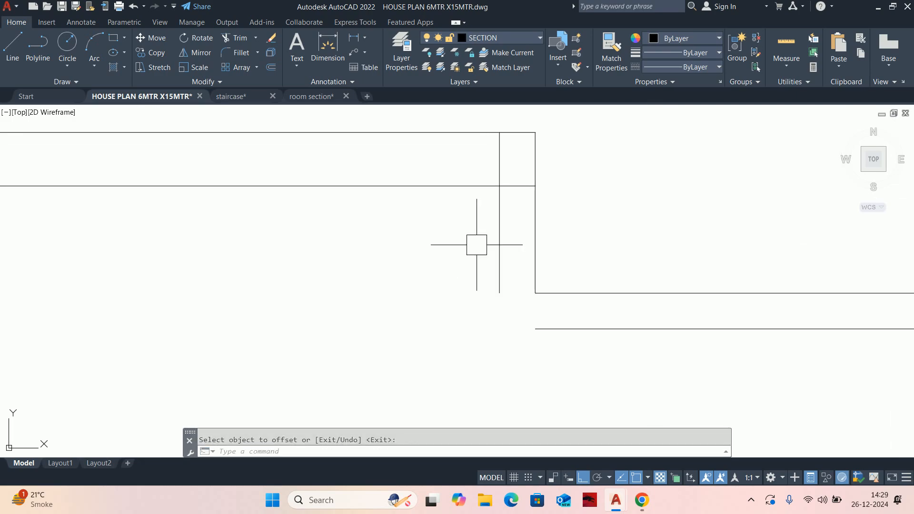
- Fillet the two offset lines with radius 0 to join them in a sharp corner
{"action": "type", "text": "f"}
{"action": "key", "text": "Return"}
{"action": "type", "text": "r"}
{"action": "key", "text": "Return"}
{"action": "type", "text": "0"}
{"action": "key", "text": "Return"}
{"action": "left_click", "coordinate": [527, 328]}
{"action": "left_click", "coordinate": [498, 275]}
{"action": "key", "text": "Escape"}
- Trim the slab underside and the offset vertical line where they cross inside the step
{"action": "type", "text": "tr"}
{"action": "key", "text": "Return"}
{"action": "left_click", "coordinate": [516, 187]}
{"action": "left_click", "coordinate": [506, 162]}
{"action": "key", "text": "Escape"}
{"action": "key", "text": "Escape"}
{"action": "scroll", "coordinate": [453, 174], "scroll_direction": "down", "scroll_amount": 5}
{"action": "middle_click_drag", "start_coordinate": [400, 198], "coordinate": [385, 226]}
{"action": "scroll", "coordinate": [606, 231], "scroll_direction": "up", "scroll_amount": 2}
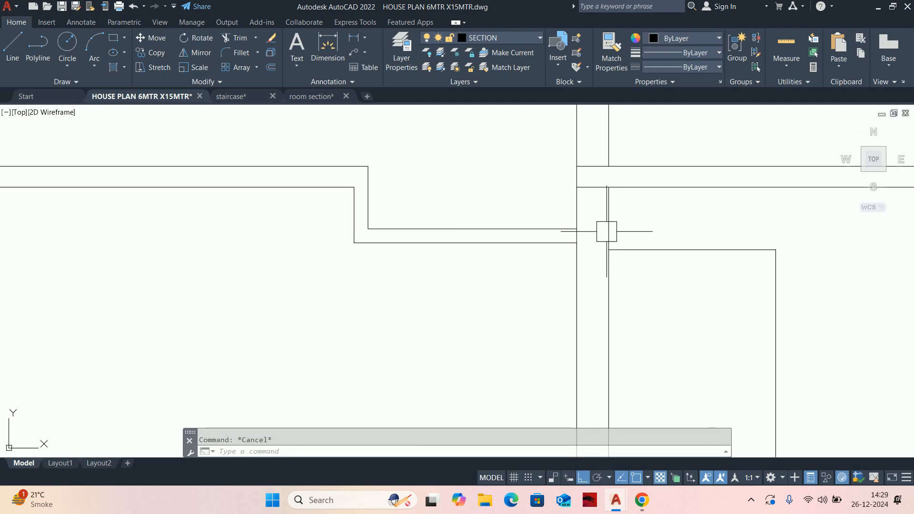
- Measure the depth of the slab drop with a linear dimension without placing it
{"action": "middle_click_drag", "start_coordinate": [482, 235], "coordinate": [485, 239]}
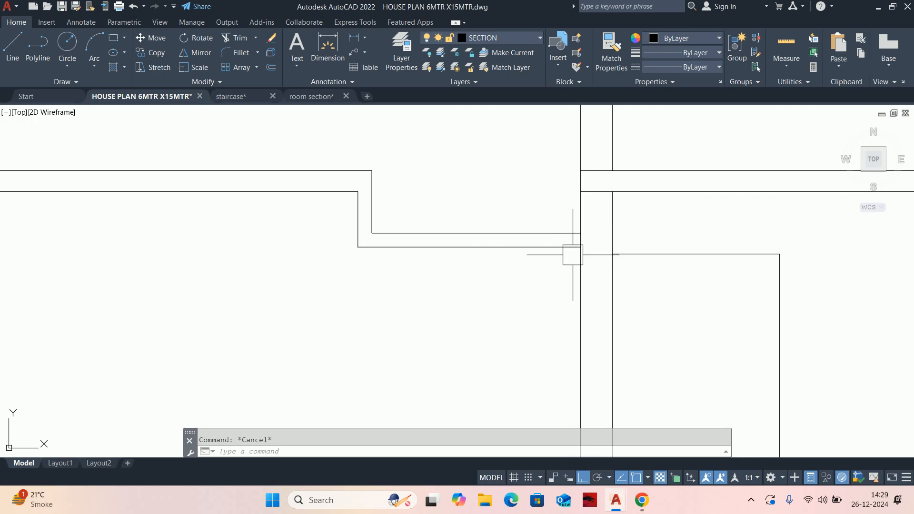
{"action": "middle_click_drag", "start_coordinate": [560, 245], "coordinate": [560, 240]}
{"action": "type", "text": "DIMLI"}
{"action": "key", "text": "Return"}
{"action": "left_click", "coordinate": [384, 238]}
{"action": "left_click", "coordinate": [385, 176]}
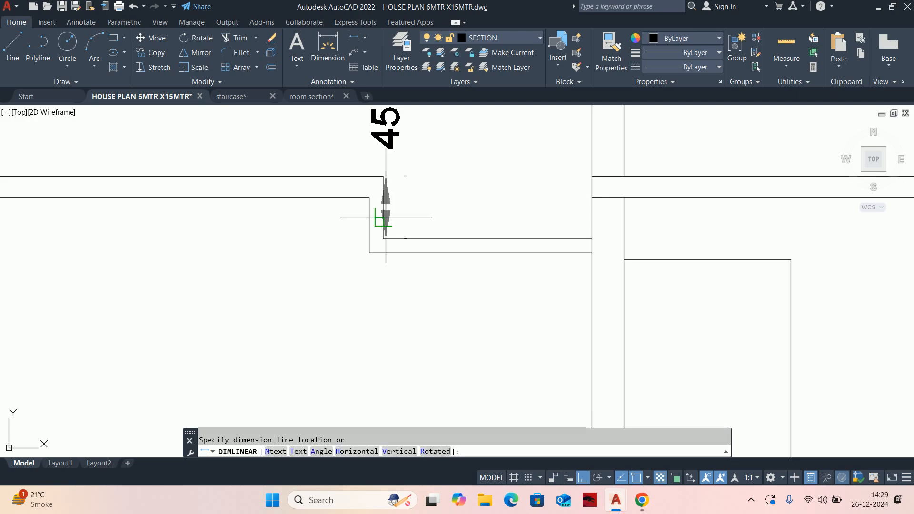
{"action": "scroll", "coordinate": [423, 209], "scroll_direction": "down", "scroll_amount": 2}
{"action": "key", "text": "Escape"}
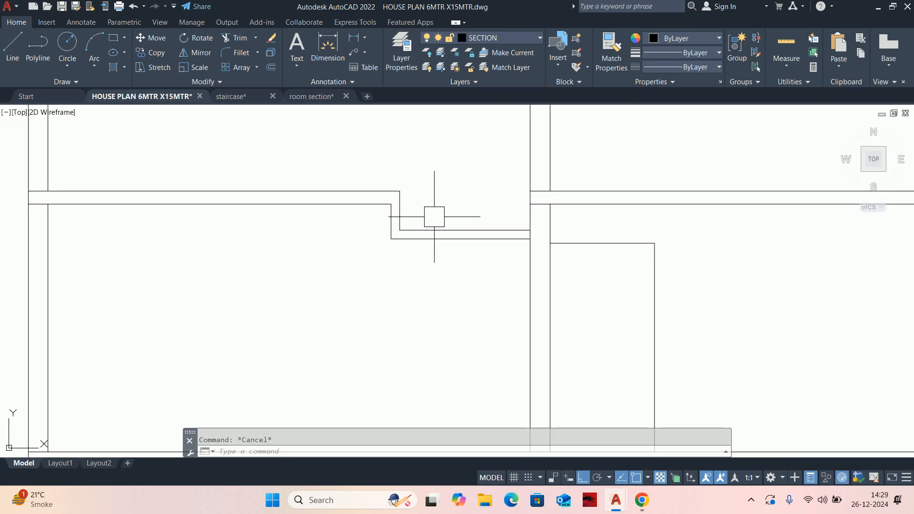
{"action": "scroll", "coordinate": [516, 244], "scroll_direction": "up", "scroll_amount": 2}
{"action": "type", "text": "s"}
{"action": "key", "text": "Return"}
{"action": "key", "text": "Escape"}
{"action": "type", "text": "s"}
{"action": "key", "text": "Return"}
{"action": "key", "text": "Escape"}
- Stretch the sunken slab upward by 150
{"action": "type", "text": "s"}
{"action": "key", "text": "Return"}
{"action": "scroll", "coordinate": [557, 251], "scroll_direction": "up", "scroll_amount": 2}
{"action": "left_click", "coordinate": [555, 253]}
{"action": "scroll", "coordinate": [33, 183], "scroll_direction": "down", "scroll_amount": 1}
{"action": "middle_click_drag", "start_coordinate": [33, 183], "coordinate": [452, 234]}
{"action": "left_click", "coordinate": [288, 221]}
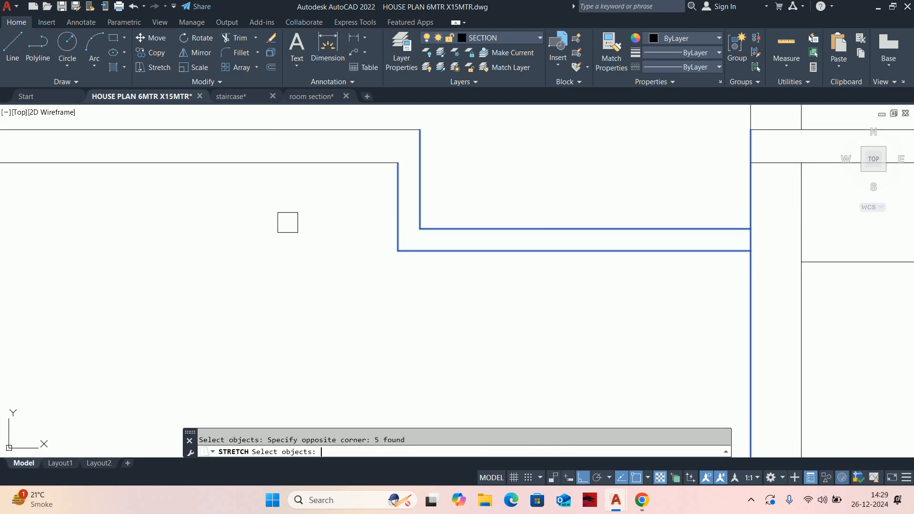
{"action": "key", "text": "Return"}
{"action": "left_click", "coordinate": [276, 252]}
{"action": "type", "text": "150"}
{"action": "key", "text": "Return"}
{"action": "key", "text": "Escape"}
{"action": "scroll", "coordinate": [619, 279], "scroll_direction": "down", "scroll_amount": 2}
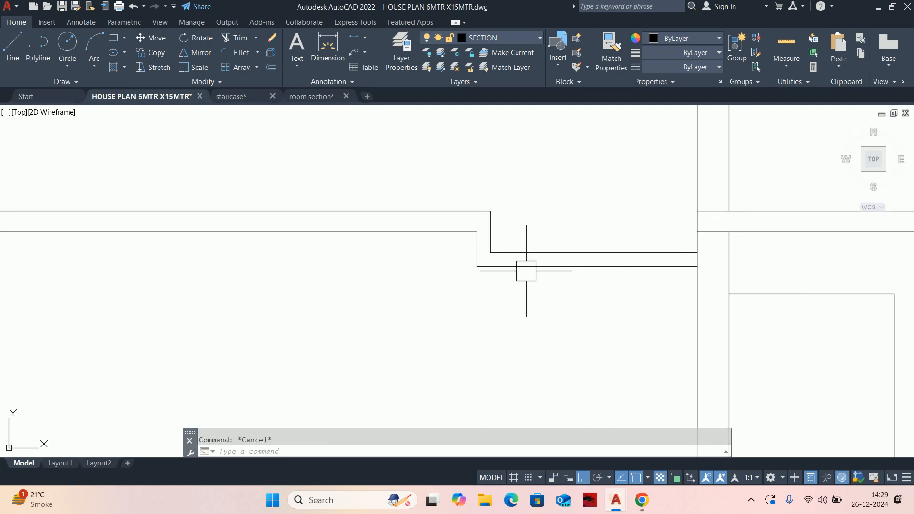
- Offset the top line of the slab beyond the first inner wall 450 downward
{"action": "scroll", "coordinate": [479, 238], "scroll_direction": "up", "scroll_amount": 3}
{"action": "scroll", "coordinate": [486, 245], "scroll_direction": "down", "scroll_amount": 3}
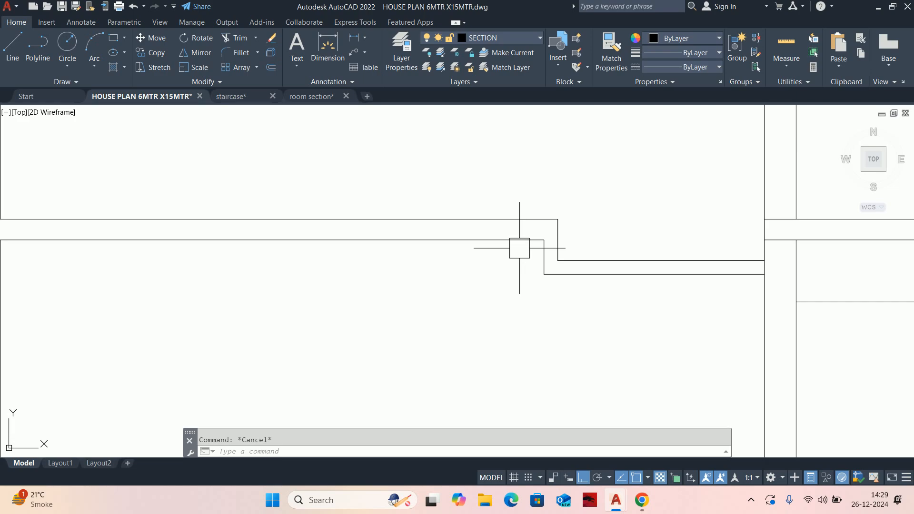
{"action": "scroll", "coordinate": [643, 259], "scroll_direction": "down", "scroll_amount": 2}
{"action": "middle_click_drag", "start_coordinate": [718, 265], "coordinate": [506, 287]}
{"action": "scroll", "coordinate": [516, 287], "scroll_direction": "down", "scroll_amount": 8}
{"action": "scroll", "coordinate": [548, 281], "scroll_direction": "up", "scroll_amount": 6}
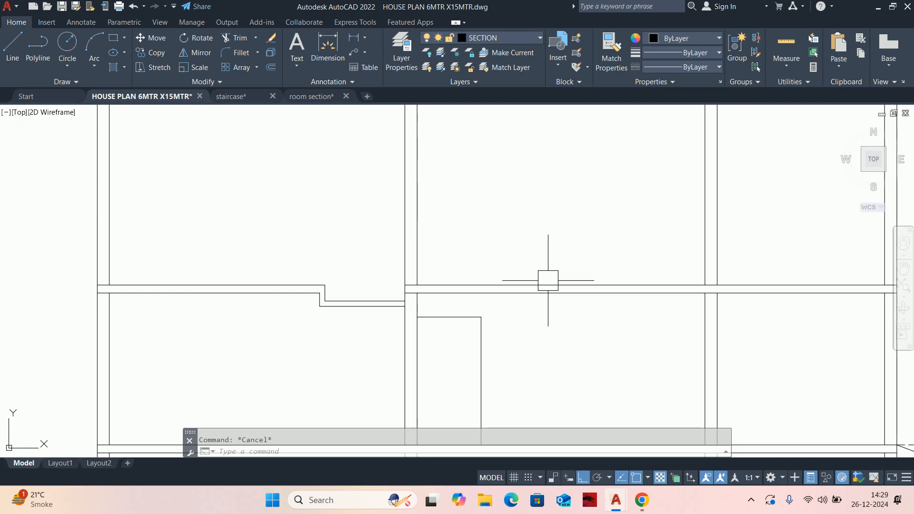
{"action": "type", "text": "o"}
{"action": "key", "text": "Return"}
{"action": "type", "text": "450"}
{"action": "key", "text": "Return"}
{"action": "left_click", "coordinate": [566, 278]}
{"action": "left_click", "coordinate": [559, 326]}
- Offset the top line of the first bay's slab, between the outer wall and the drop, 450 downward
{"action": "middle_click_drag", "start_coordinate": [392, 330], "coordinate": [726, 331]}
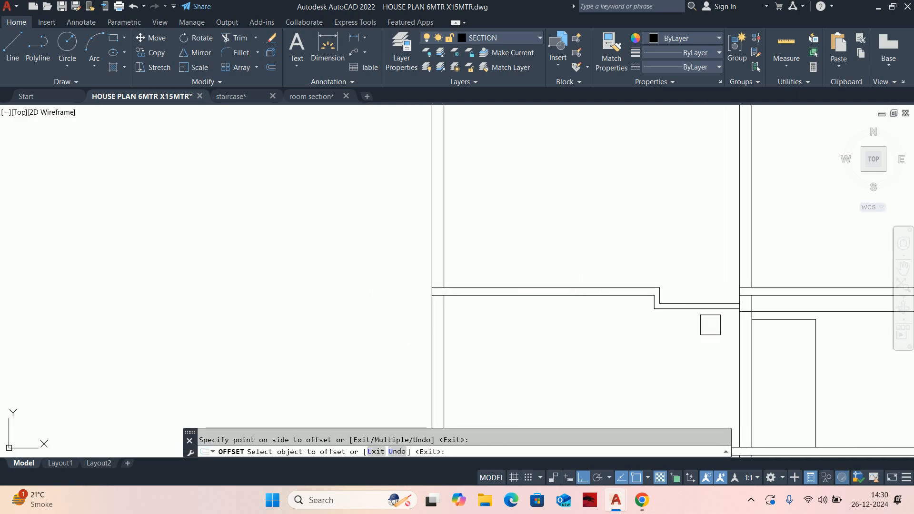
{"action": "left_click", "coordinate": [573, 285]}
{"action": "left_click", "coordinate": [528, 345]}
{"action": "scroll", "coordinate": [588, 308], "scroll_direction": "up", "scroll_amount": 6}
{"action": "key", "text": "Escape"}
- Stretch the sunken slab down until its underside meets the 450-deep beam line
{"action": "scroll", "coordinate": [601, 311], "scroll_direction": "up", "scroll_amount": 2}
{"action": "type", "text": "s"}
{"action": "key", "text": "Return"}
{"action": "left_click", "coordinate": [621, 339]}
{"action": "scroll", "coordinate": [397, 262], "scroll_direction": "down", "scroll_amount": 1}
{"action": "middle_click_drag", "start_coordinate": [397, 262], "coordinate": [711, 269]}
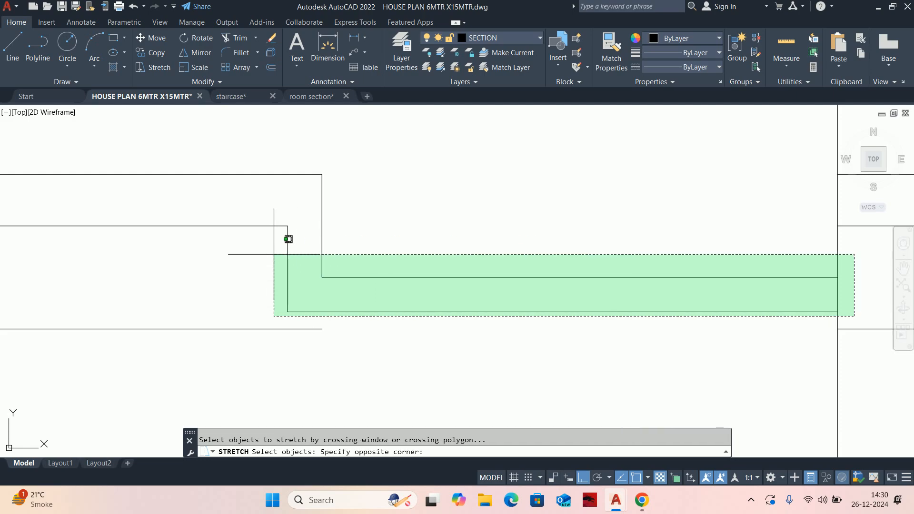
{"action": "left_click", "coordinate": [275, 255]}
{"action": "middle_click_drag", "start_coordinate": [403, 294], "coordinate": [498, 219]}
{"action": "key", "text": "Return"}
{"action": "left_click", "coordinate": [503, 233]}
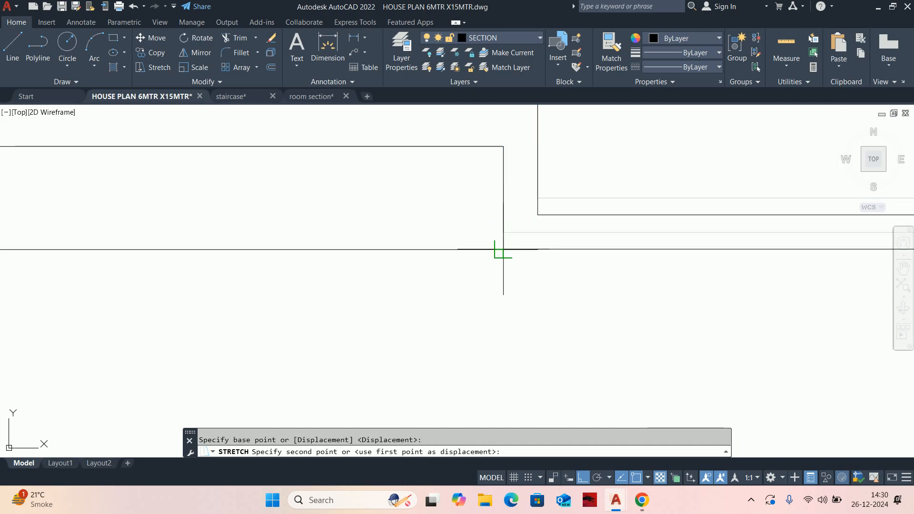
{"action": "key", "text": "Escape"}
- Examine the beams and columns crossed by the section line near the outer wall in the parking plan
{"action": "scroll", "coordinate": [500, 234], "scroll_direction": "down", "scroll_amount": 4}
{"action": "middle_click_drag", "start_coordinate": [368, 219], "coordinate": [570, 225]}
{"action": "scroll", "coordinate": [560, 220], "scroll_direction": "down", "scroll_amount": 2}
{"action": "middle_click_drag", "start_coordinate": [473, 202], "coordinate": [554, 222]}
{"action": "scroll", "coordinate": [440, 197], "scroll_direction": "down", "scroll_amount": 5}
{"action": "middle_click_drag", "start_coordinate": [439, 194], "coordinate": [440, 208]}
{"action": "scroll", "coordinate": [441, 170], "scroll_direction": "up", "scroll_amount": 5}
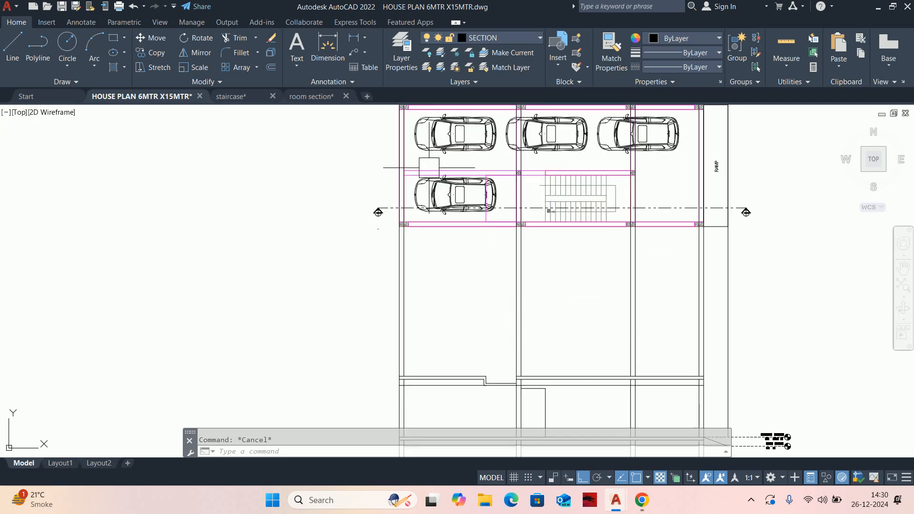
{"action": "scroll", "coordinate": [388, 206], "scroll_direction": "up", "scroll_amount": 2}
{"action": "scroll", "coordinate": [412, 206], "scroll_direction": "down", "scroll_amount": 1}
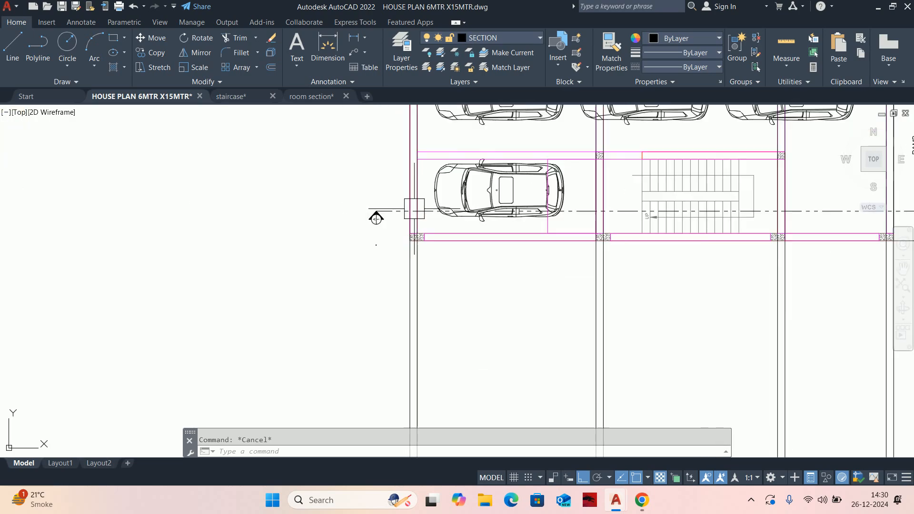
{"action": "scroll", "coordinate": [398, 211], "scroll_direction": "up", "scroll_amount": 1}
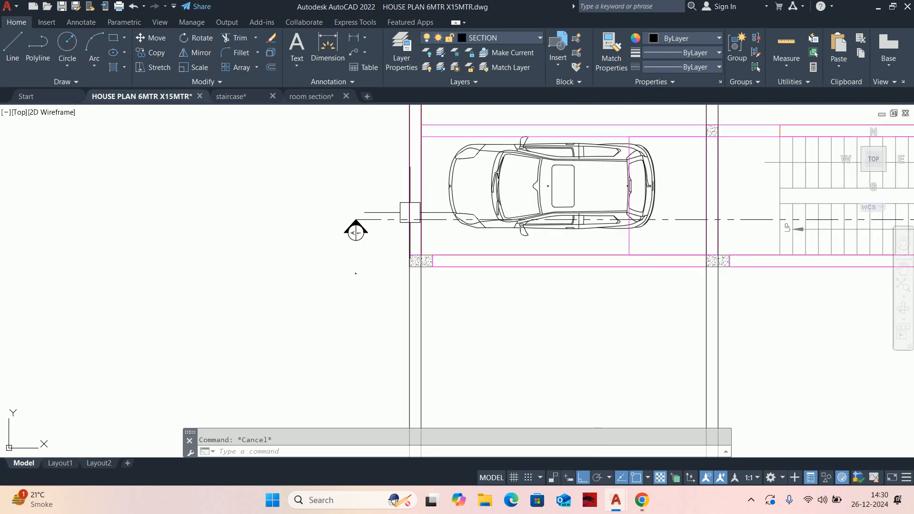
- Trim the beam line and slab underside at the outer wall to leave a 450-deep beam profile within the wall
{"action": "scroll", "coordinate": [410, 213], "scroll_direction": "down", "scroll_amount": 8}
{"action": "middle_click_drag", "start_coordinate": [426, 292], "coordinate": [452, 178]}
{"action": "scroll", "coordinate": [450, 177], "scroll_direction": "up", "scroll_amount": 8}
{"action": "scroll", "coordinate": [367, 242], "scroll_direction": "up", "scroll_amount": 4}
{"action": "mouse_move", "coordinate": [386, 176]}
{"action": "middle_mouse_down"}
{"action": "mouse_move", "coordinate": [375, 237]}
{"action": "mouse_move", "coordinate": [642, 312]}
{"action": "mouse_move", "coordinate": [471, 268]}
{"action": "middle_mouse_up"}
{"action": "scroll", "coordinate": [388, 236], "scroll_direction": "down", "scroll_amount": 3}
{"action": "type", "text": "T"}
{"action": "key", "text": "Return"}
{"action": "scroll", "coordinate": [395, 254], "scroll_direction": "up", "scroll_amount": 6}
{"action": "scroll", "coordinate": [614, 290], "scroll_direction": "down", "scroll_amount": 6}
{"action": "scroll", "coordinate": [464, 258], "scroll_direction": "up", "scroll_amount": 6}
{"action": "key", "text": "Escape"}
{"action": "scroll", "coordinate": [432, 241], "scroll_direction": "down", "scroll_amount": 3}
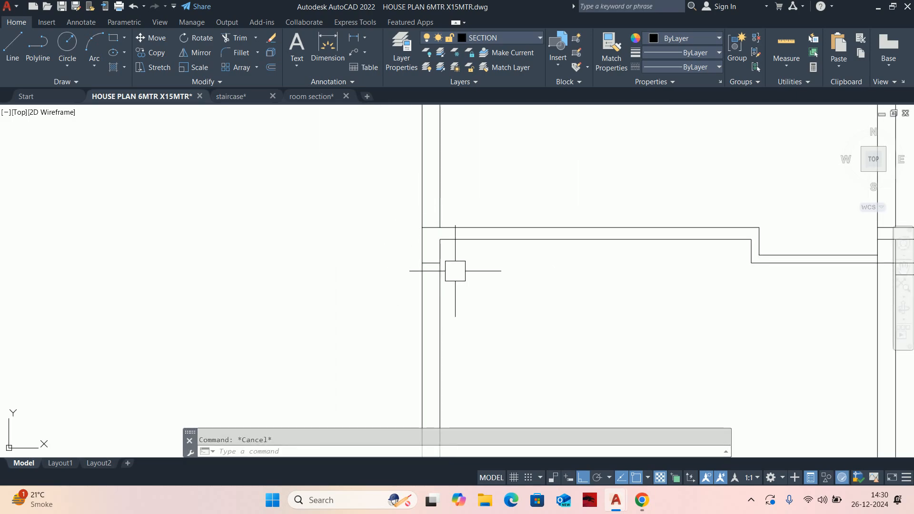
- Trim the near face line of the first inner wall between the sunken slab's top and underside
{"action": "scroll", "coordinate": [545, 282], "scroll_direction": "down", "scroll_amount": 4}
{"action": "middle_click_drag", "start_coordinate": [545, 282], "coordinate": [500, 285]}
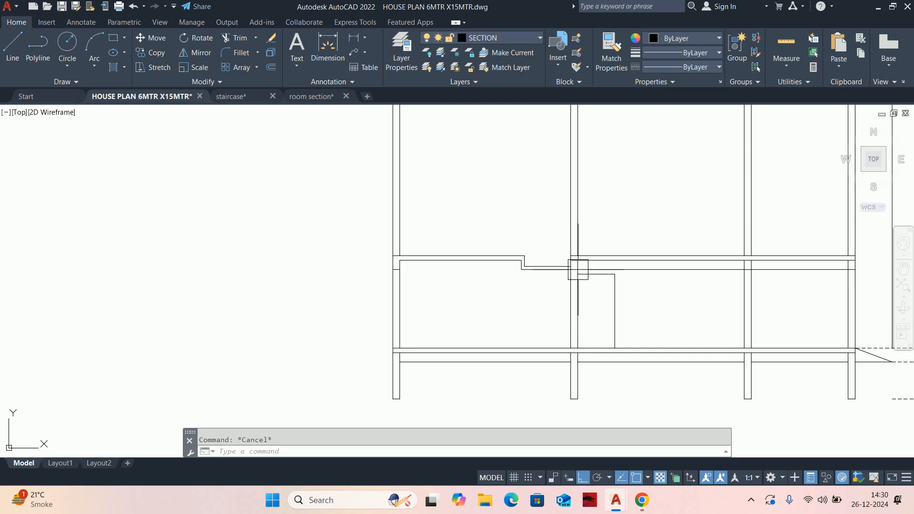
{"action": "scroll", "coordinate": [579, 270], "scroll_direction": "up", "scroll_amount": 5}
{"action": "type", "text": "tr"}
{"action": "key", "text": "space"}
{"action": "scroll", "coordinate": [517, 309], "scroll_direction": "up", "scroll_amount": 2}
{"action": "left_click", "coordinate": [507, 339]}
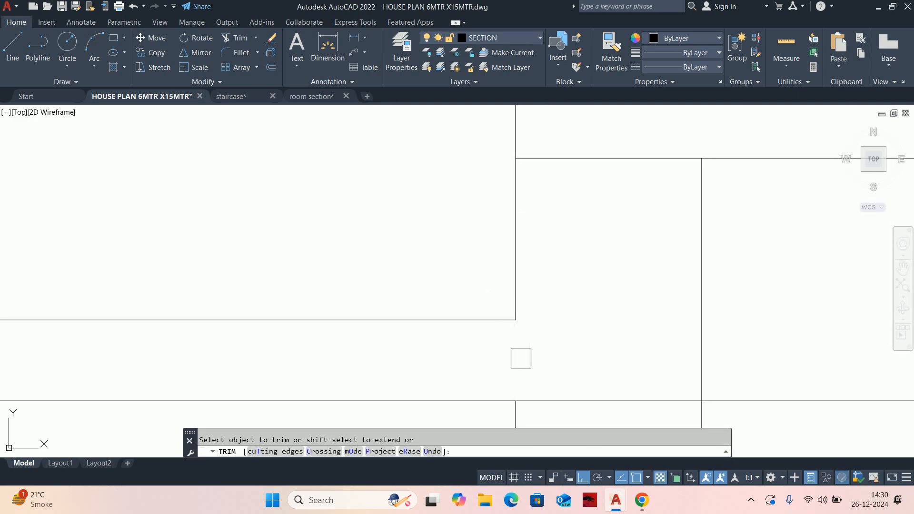
- Trim the beam line beyond the first inner wall and the slab underside inside that wall to complete the beam profile
{"action": "scroll", "coordinate": [553, 324], "scroll_direction": "down", "scroll_amount": 3}
{"action": "scroll", "coordinate": [616, 342], "scroll_direction": "down", "scroll_amount": 4}
{"action": "scroll", "coordinate": [564, 223], "scroll_direction": "up", "scroll_amount": 2}
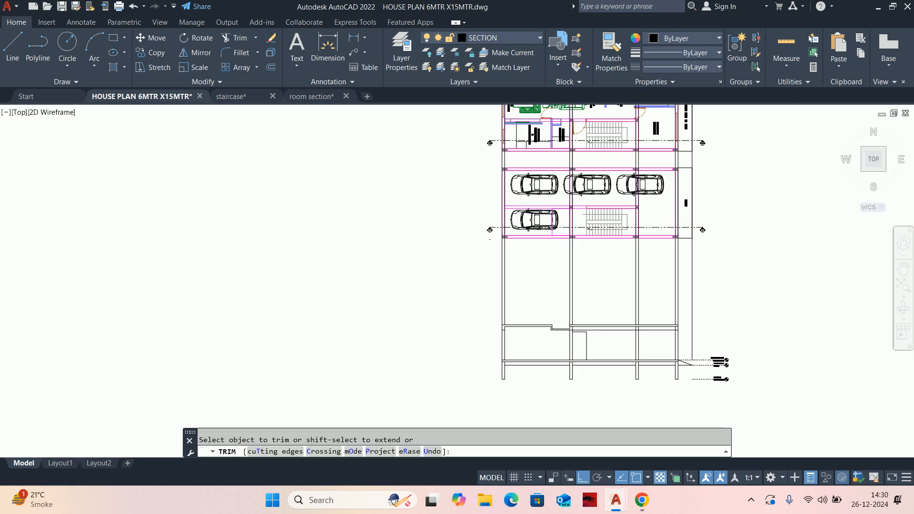
{"action": "scroll", "coordinate": [567, 310], "scroll_direction": "up", "scroll_amount": 5}
{"action": "scroll", "coordinate": [573, 315], "scroll_direction": "down", "scroll_amount": 7}
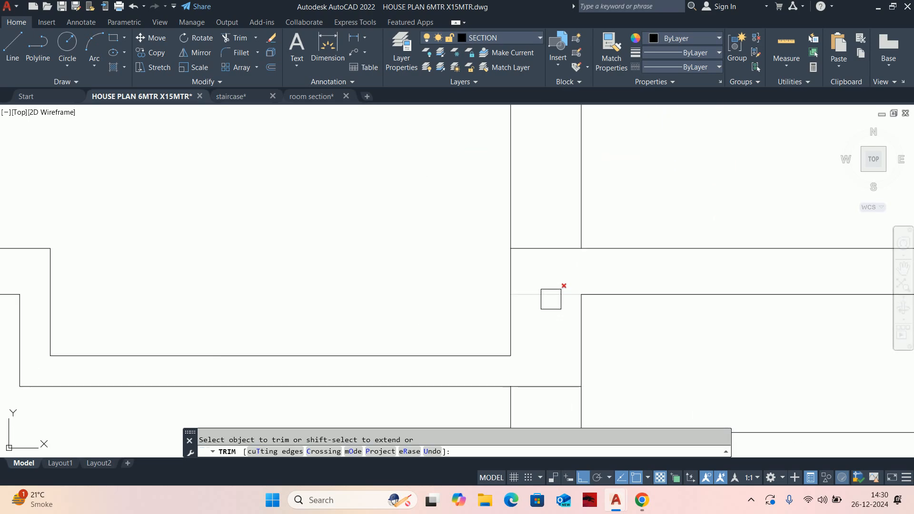
{"action": "scroll", "coordinate": [541, 184], "scroll_direction": "up", "scroll_amount": 2}
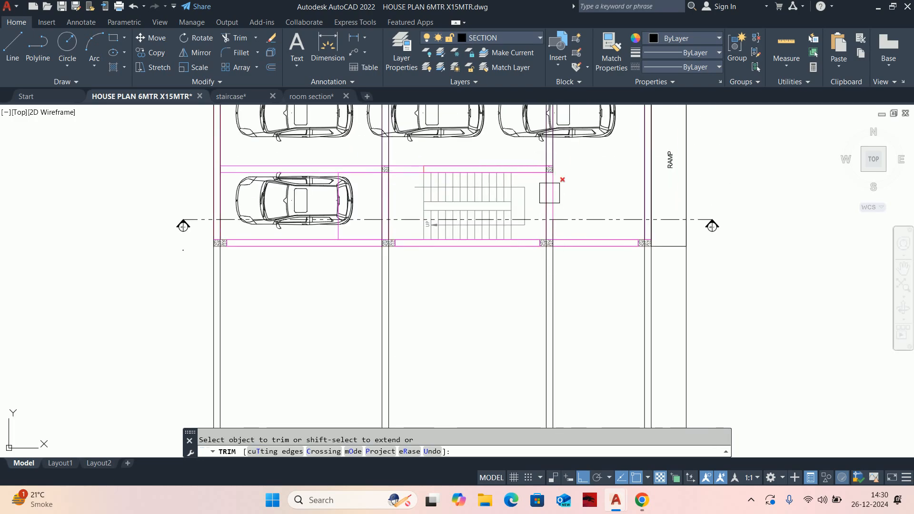
{"action": "scroll", "coordinate": [550, 173], "scroll_direction": "down", "scroll_amount": 2}
{"action": "middle_click_drag", "start_coordinate": [547, 388], "coordinate": [552, 287]}
{"action": "scroll", "coordinate": [548, 295], "scroll_direction": "up", "scroll_amount": 4}
{"action": "key", "text": "Escape"}
- Draw a horizontal beam underside line from the first inner wall, at the sunken slab's underside, to the outer wall on the ramp side
{"action": "type", "text": "L"}
{"action": "key", "text": "Return"}
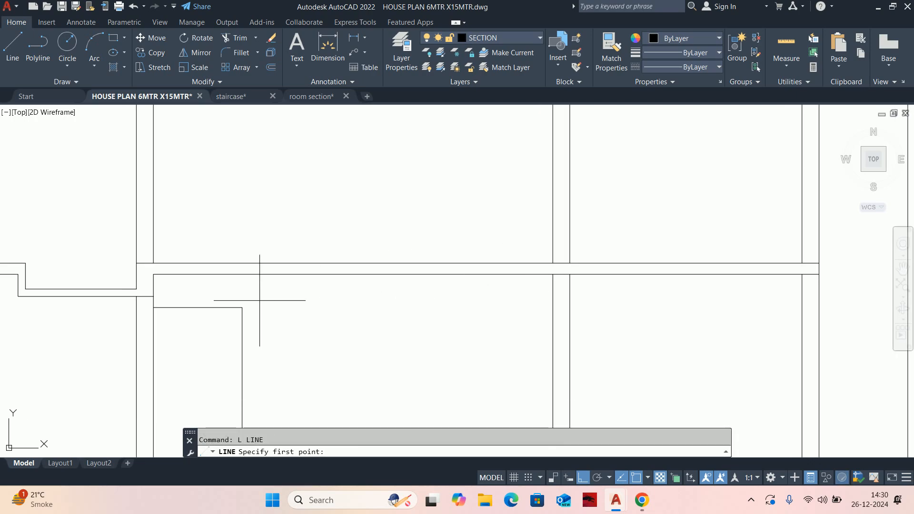
{"action": "left_click", "coordinate": [153, 296]}
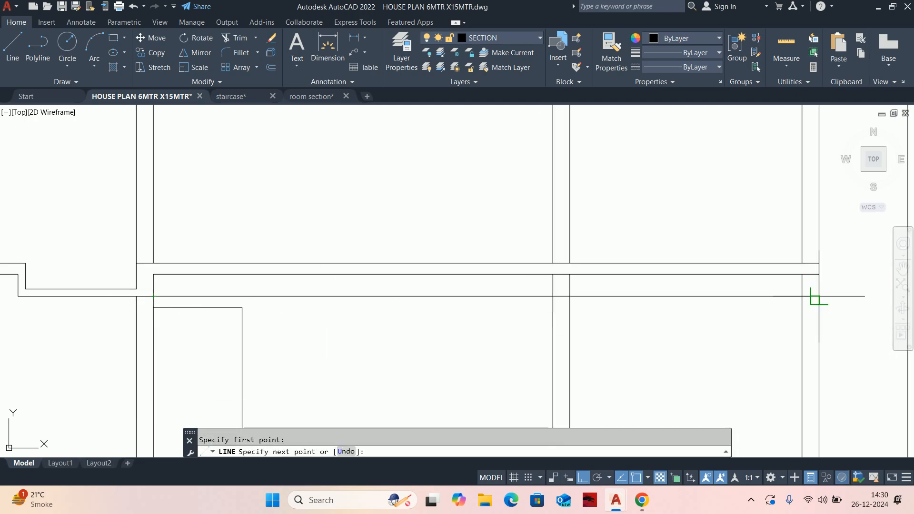
{"action": "key", "text": "Escape"}
- Trim the beam line between walls and the slab underside within them to leave beam profiles at the second inner wall and ramp-side outer wall
{"action": "scroll", "coordinate": [619, 296], "scroll_direction": "up", "scroll_amount": 4}
{"action": "type", "text": "TR"}
{"action": "key", "text": "Return"}
{"action": "left_click", "coordinate": [329, 297]}
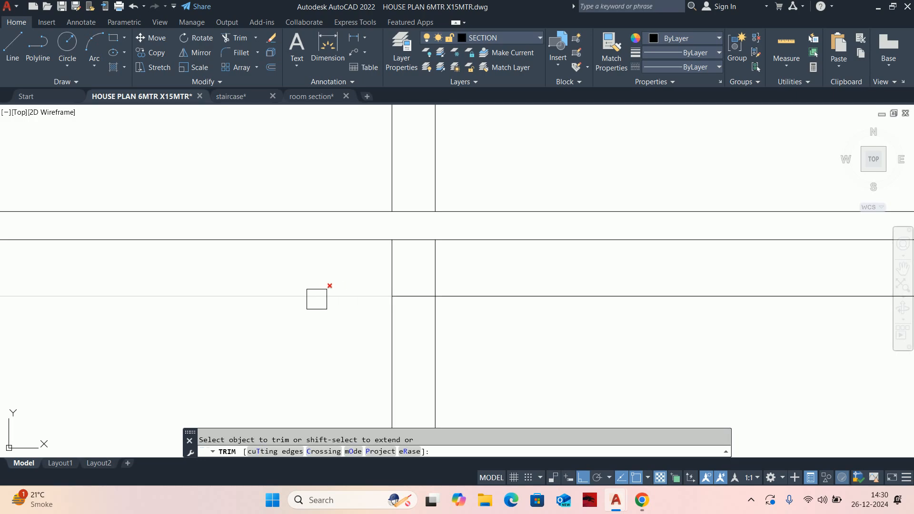
{"action": "left_click", "coordinate": [533, 297]}
{"action": "scroll", "coordinate": [466, 285], "scroll_direction": "down", "scroll_amount": 2}
{"action": "scroll", "coordinate": [465, 284], "scroll_direction": "up", "scroll_amount": 2}
{"action": "scroll", "coordinate": [565, 296], "scroll_direction": "down", "scroll_amount": 5}
{"action": "scroll", "coordinate": [406, 259], "scroll_direction": "up", "scroll_amount": 7}
{"action": "left_click", "coordinate": [399, 264]}
{"action": "scroll", "coordinate": [395, 262], "scroll_direction": "down", "scroll_amount": 8}
{"action": "scroll", "coordinate": [562, 263], "scroll_direction": "up", "scroll_amount": 6}
{"action": "scroll", "coordinate": [509, 252], "scroll_direction": "down", "scroll_amount": 6}
{"action": "middle_click_drag", "start_coordinate": [380, 289], "coordinate": [493, 290]}
{"action": "scroll", "coordinate": [499, 289], "scroll_direction": "down", "scroll_amount": 2}
{"action": "key", "text": "Escape"}
{"action": "key", "text": "Escape"}
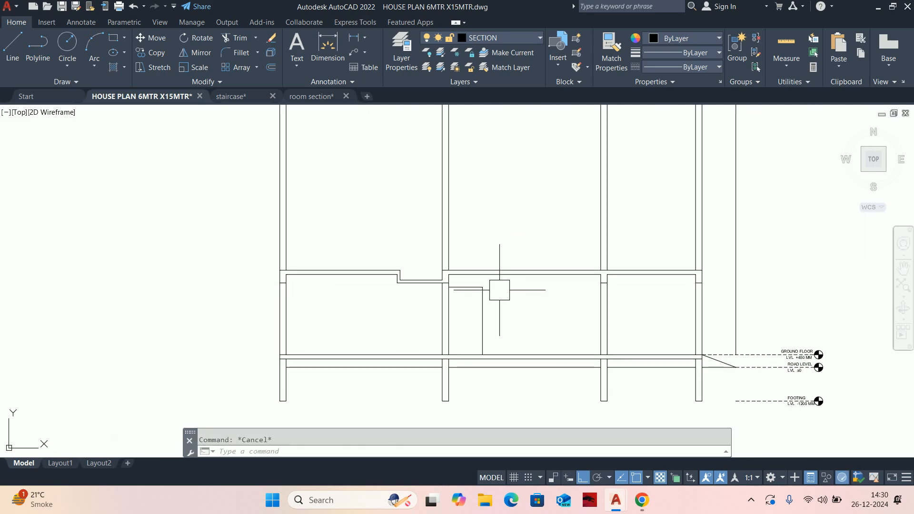
- Draw a horizontal line across the top of the sunken slab from its upper corner to the first inner wall
{"action": "scroll", "coordinate": [693, 272], "scroll_direction": "up", "scroll_amount": 2}
{"action": "mouse_move", "coordinate": [629, 283]}
{"action": "middle_mouse_down"}
{"action": "mouse_move", "coordinate": [720, 290]}
{"action": "mouse_move", "coordinate": [730, 276]}
{"action": "middle_mouse_up"}
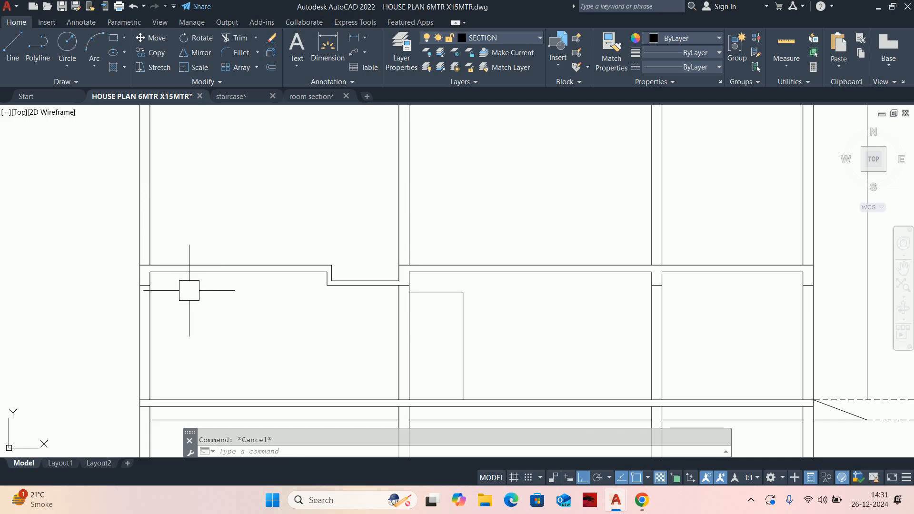
{"action": "scroll", "coordinate": [314, 263], "scroll_direction": "up", "scroll_amount": 4}
{"action": "type", "text": "l"}
{"action": "key", "text": "Return"}
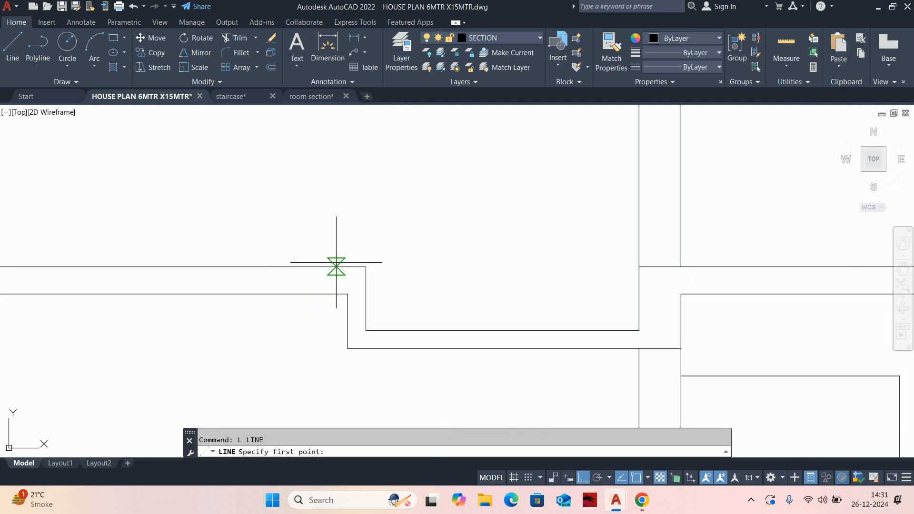
{"action": "left_click", "coordinate": [366, 266]}
{"action": "key", "text": "Escape"}
{"action": "scroll", "coordinate": [557, 281], "scroll_direction": "down", "scroll_amount": 4}
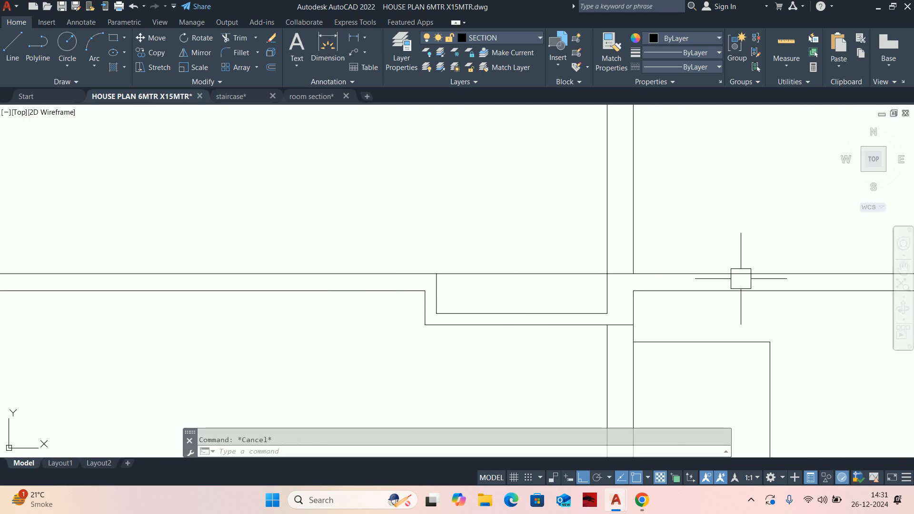
- Examine the floor plans along the section line, including the 1200 mm wide balcony, and compare them with the section
{"action": "scroll", "coordinate": [547, 293], "scroll_direction": "up", "scroll_amount": 3}
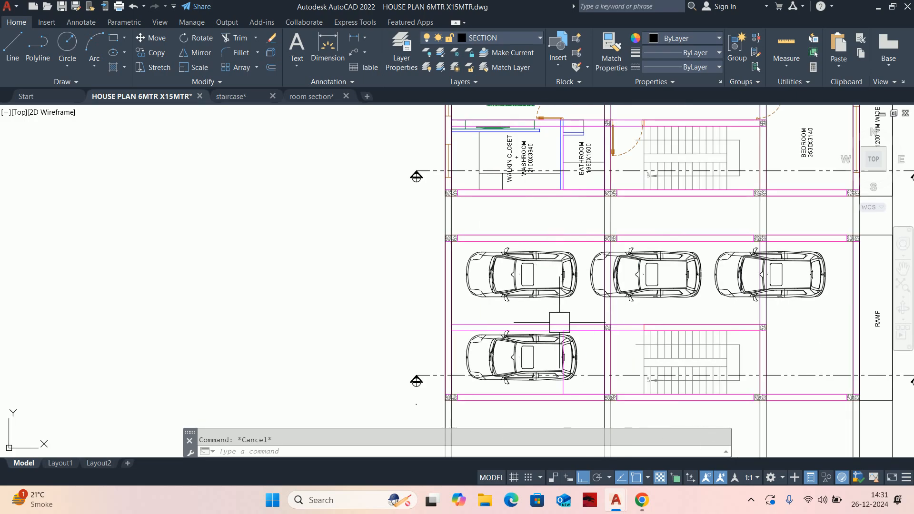
{"action": "scroll", "coordinate": [543, 297], "scroll_direction": "down", "scroll_amount": 2}
{"action": "scroll", "coordinate": [577, 206], "scroll_direction": "up", "scroll_amount": 6}
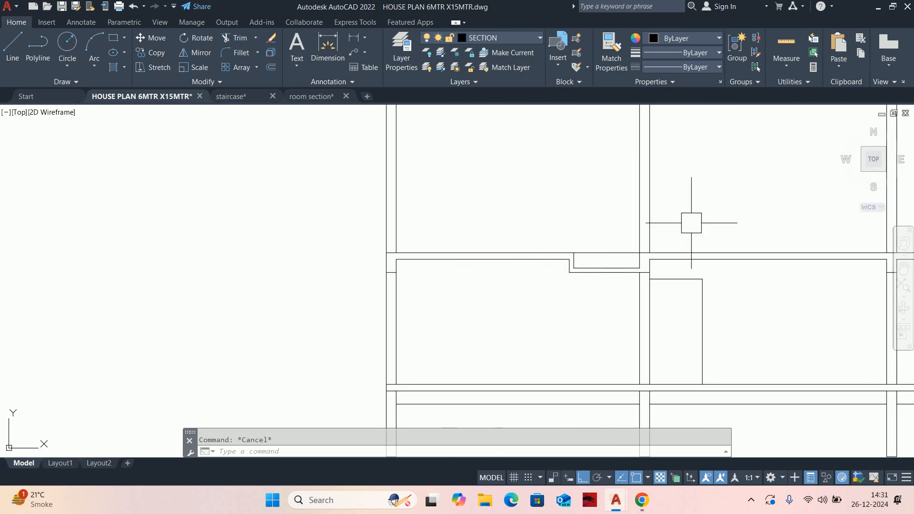
{"action": "scroll", "coordinate": [691, 224], "scroll_direction": "down", "scroll_amount": 3}
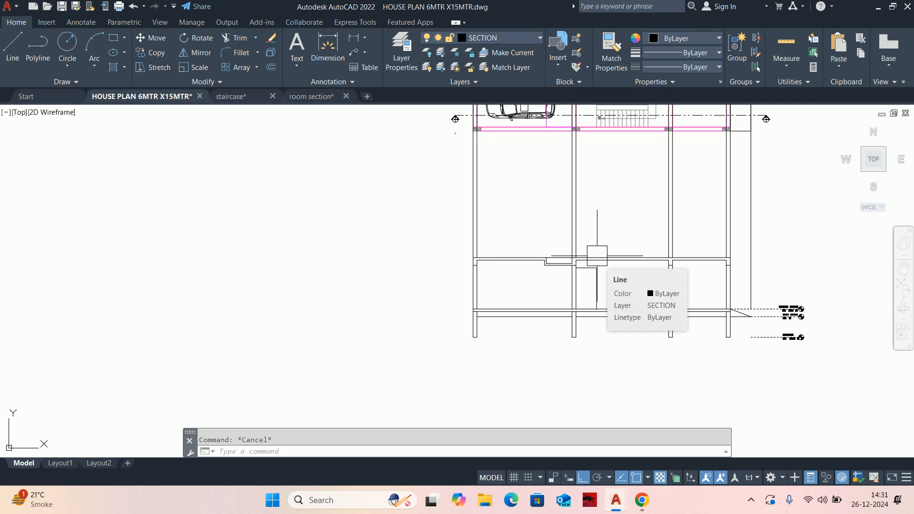
{"action": "scroll", "coordinate": [684, 249], "scroll_direction": "down", "scroll_amount": 4}
{"action": "middle_click_drag", "start_coordinate": [684, 247], "coordinate": [653, 346]}
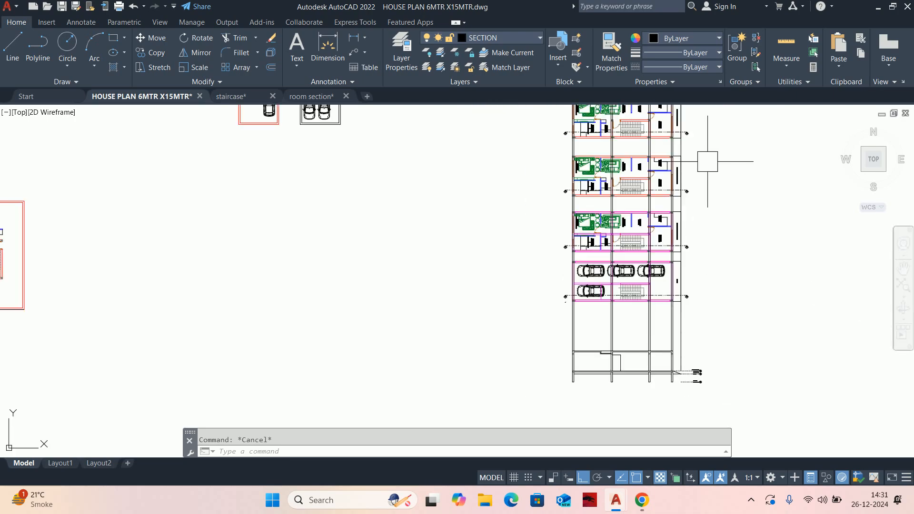
{"action": "scroll", "coordinate": [694, 169], "scroll_direction": "up", "scroll_amount": 7}
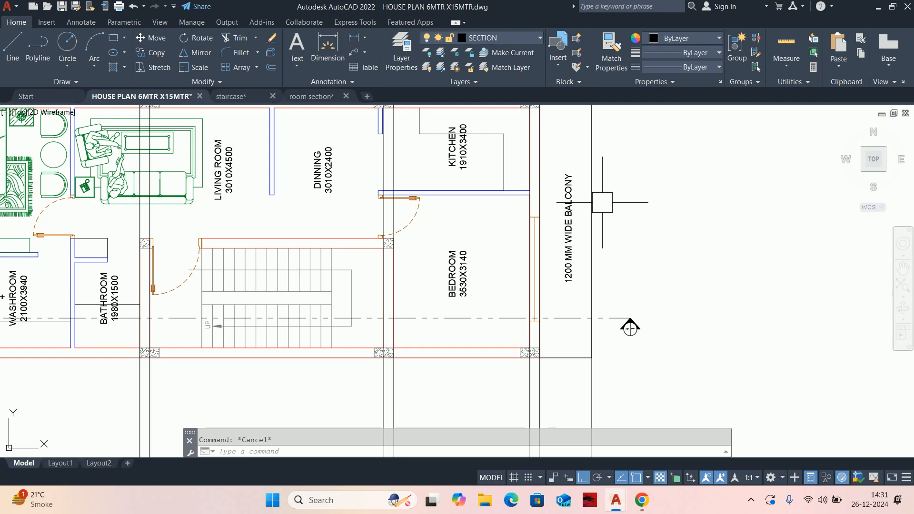
{"action": "scroll", "coordinate": [577, 234], "scroll_direction": "up", "scroll_amount": 4}
{"action": "scroll", "coordinate": [561, 254], "scroll_direction": "down", "scroll_amount": 2}
{"action": "scroll", "coordinate": [558, 252], "scroll_direction": "down", "scroll_amount": 6}
{"action": "middle_click_drag", "start_coordinate": [559, 300], "coordinate": [557, 177]}
{"action": "middle_click_drag", "start_coordinate": [534, 356], "coordinate": [539, 231]}
{"action": "scroll", "coordinate": [555, 316], "scroll_direction": "up", "scroll_amount": 2}
{"action": "middle_click_drag", "start_coordinate": [555, 317], "coordinate": [558, 321]}
{"action": "scroll", "coordinate": [558, 326], "scroll_direction": "down", "scroll_amount": 2}
{"action": "scroll", "coordinate": [557, 326], "scroll_direction": "up", "scroll_amount": 5}
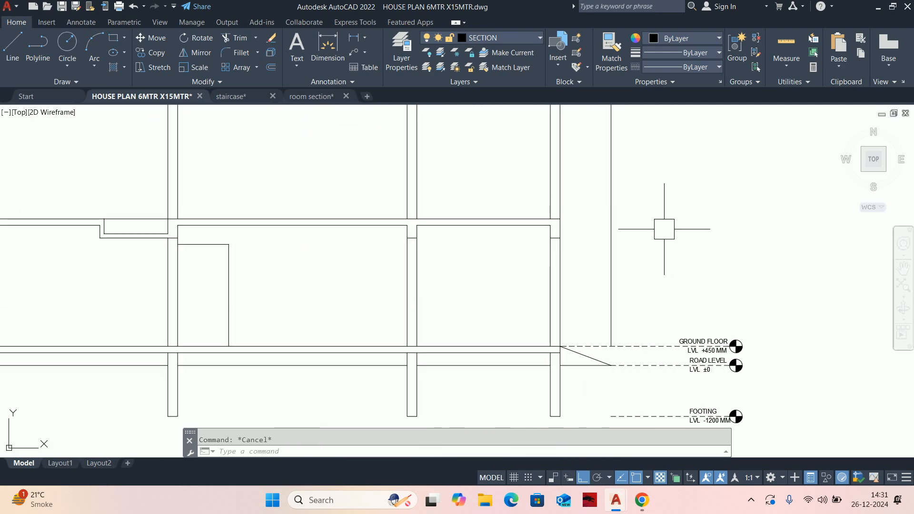
- Draw a 1200 mm line at slab top level from the outer wall to the balcony edge line
{"action": "type", "text": "L"}
{"action": "key", "text": "Return"}
{"action": "scroll", "coordinate": [595, 220], "scroll_direction": "up", "scroll_amount": 2}
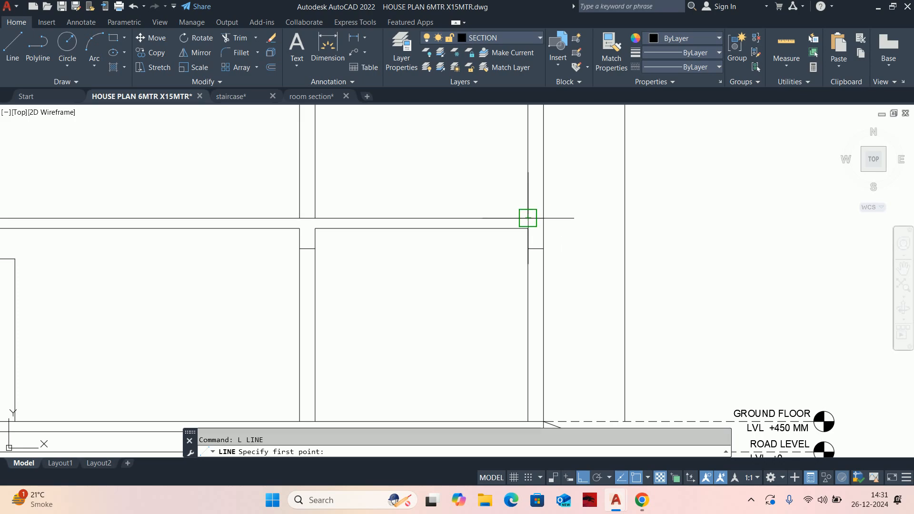
{"action": "left_click", "coordinate": [543, 217]}
{"action": "left_click", "coordinate": [625, 218]}
{"action": "key", "text": "Escape"}
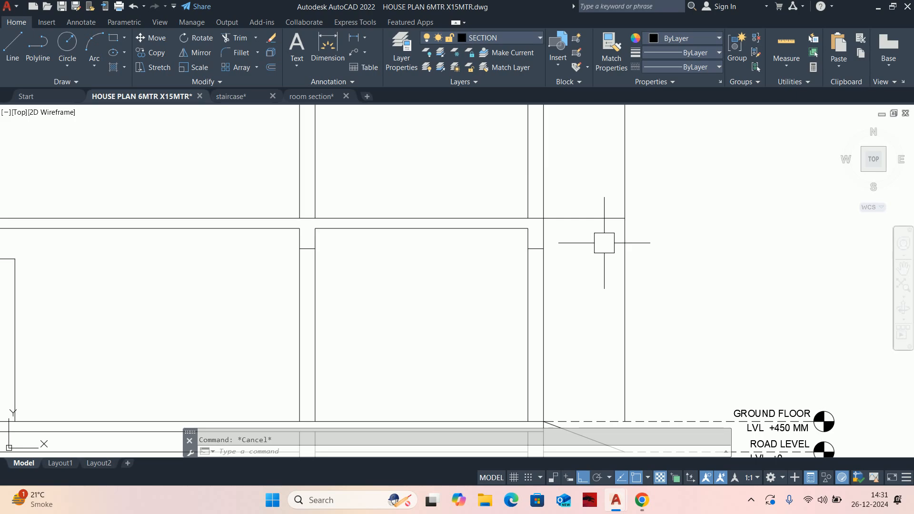
- Offset the balcony line 50 mm downward and erase the original line at slab top level
{"action": "type", "text": "o"}
{"action": "key", "text": "Return"}
{"action": "type", "text": "5"}
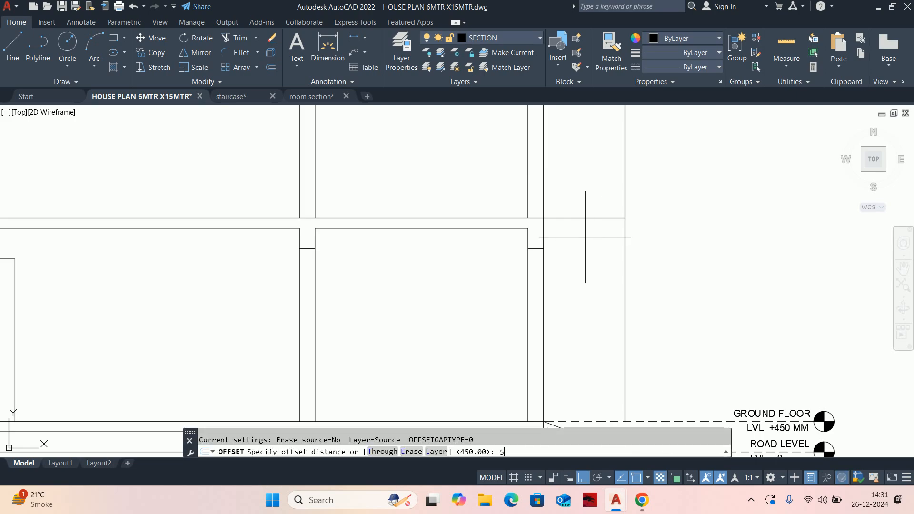
{"action": "type", "text": "0"}
{"action": "key", "text": "Return"}
{"action": "left_click", "coordinate": [592, 220]}
{"action": "left_click", "coordinate": [578, 259]}
{"action": "key", "text": "Escape"}
{"action": "key", "text": "Escape"}
{"action": "scroll", "coordinate": [538, 207], "scroll_direction": "up", "scroll_amount": 5}
{"action": "left_click", "coordinate": [630, 252]}
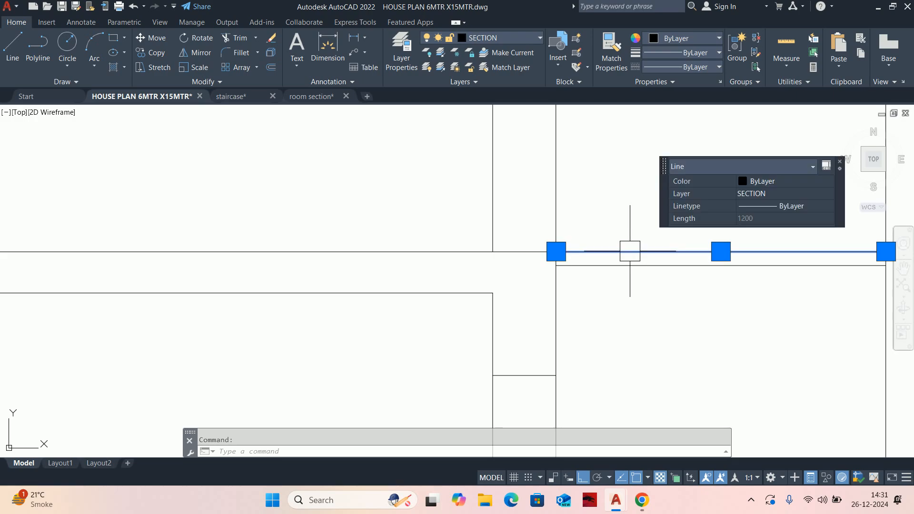
{"action": "scroll", "coordinate": [598, 247], "scroll_direction": "down", "scroll_amount": 2}
{"action": "key", "text": "Delete"}
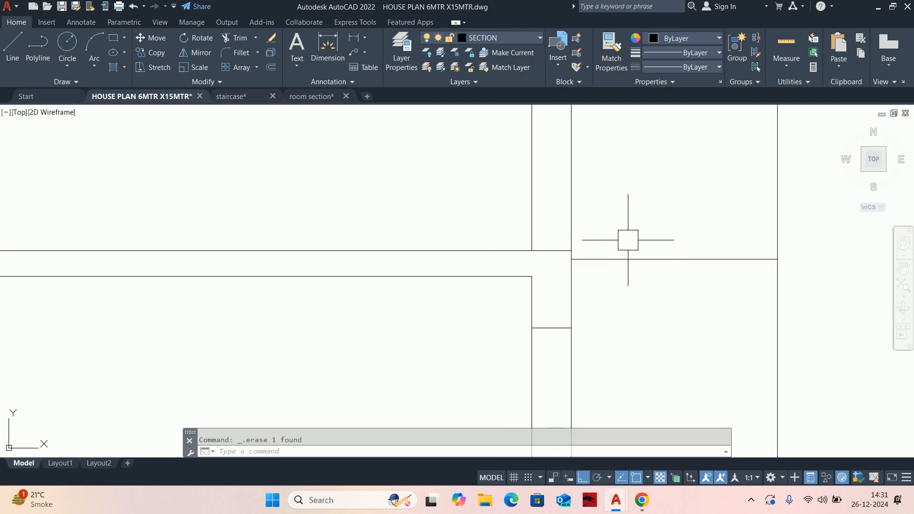
{"action": "key", "text": "Escape"}
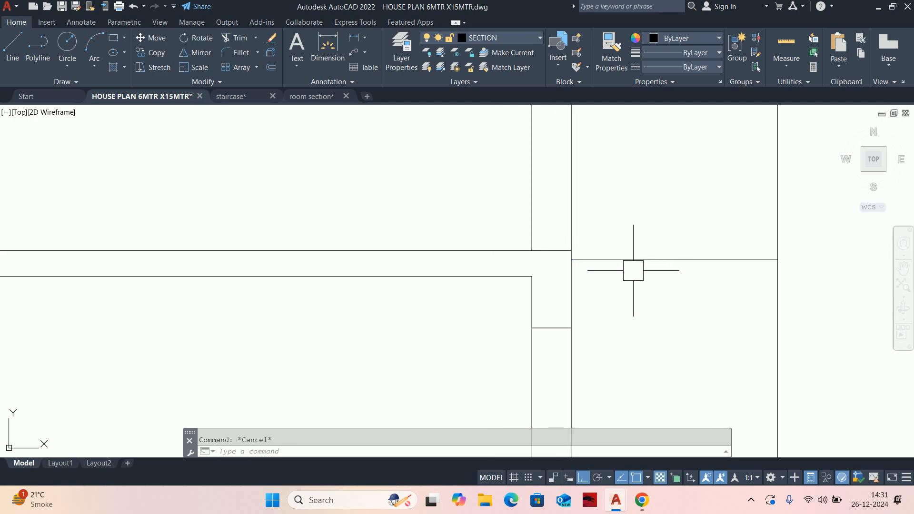
{"action": "type", "text": "o"}
{"action": "key", "text": "Return"}
{"action": "type", "text": "1"}
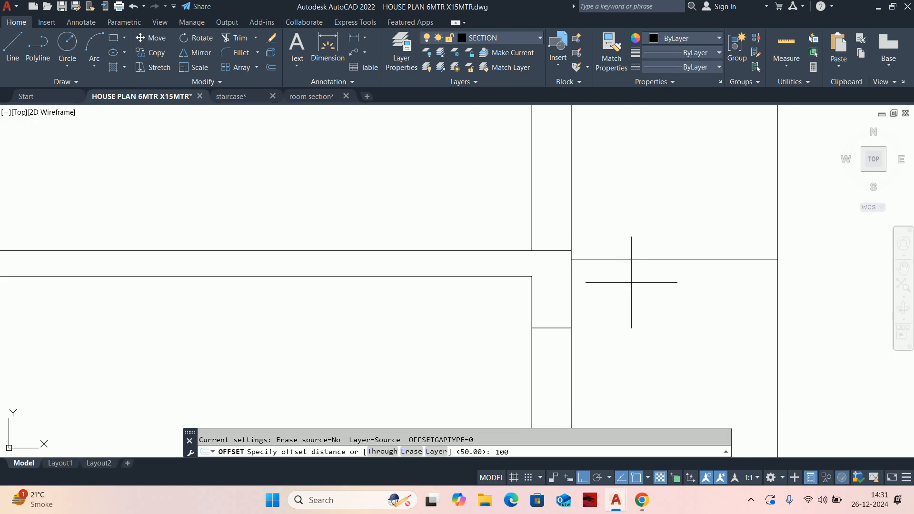
{"action": "type", "text": "00"}
{"action": "key", "text": "Return"}
{"action": "left_click", "coordinate": [634, 260]}
{"action": "key", "text": "Escape"}
- Offset the balcony's top line 150 mm downward to form the balcony slab thickness
{"action": "key", "text": "Return"}
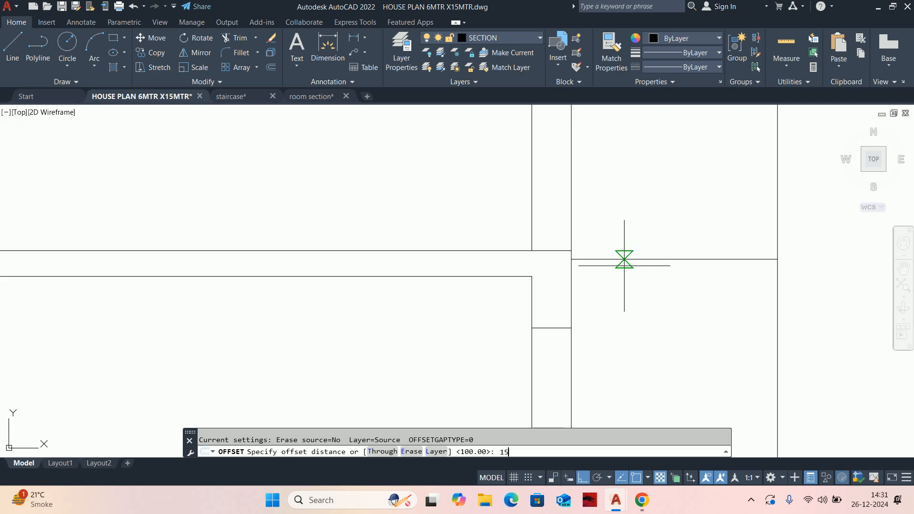
{"action": "type", "text": "150"}
{"action": "key", "text": "Return"}
{"action": "left_click", "coordinate": [628, 260]}
{"action": "left_click", "coordinate": [623, 296]}
{"action": "key", "text": "Escape"}
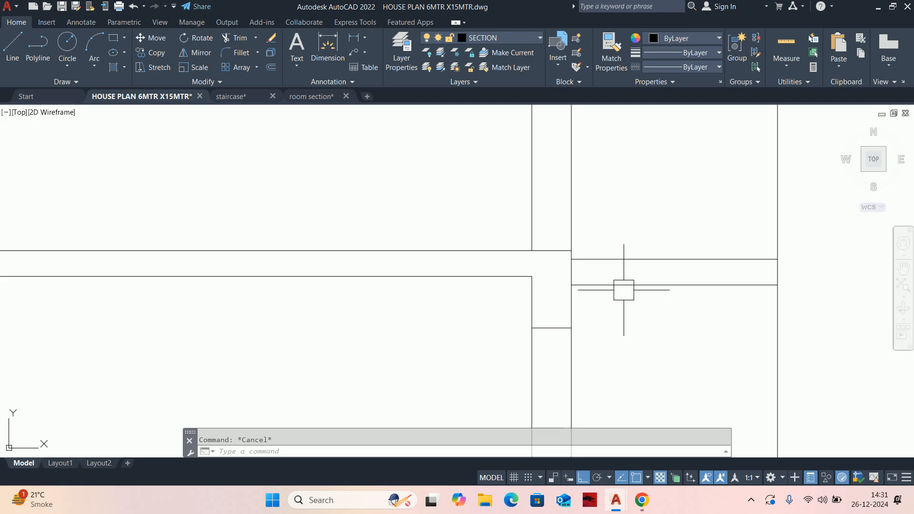
- Draw a sloped line from the outer wall beam's bottom corner to the outer end of the balcony slab's underside
{"action": "type", "text": "l"}
{"action": "key", "text": "Return"}
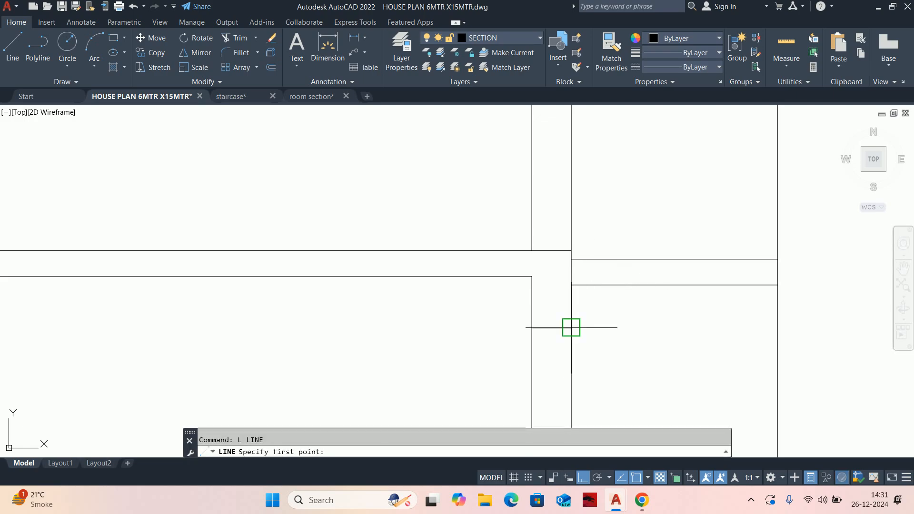
{"action": "left_click", "coordinate": [571, 327]}
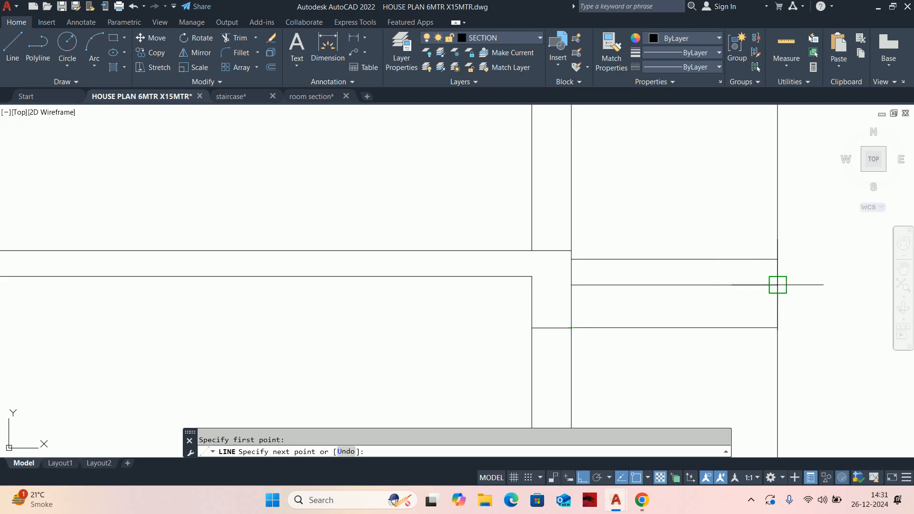
{"action": "left_click", "coordinate": [777, 285]}
{"action": "key", "text": "Escape"}
{"action": "key", "text": "Escape"}
{"action": "scroll", "coordinate": [402, 326], "scroll_direction": "down", "scroll_amount": 4}
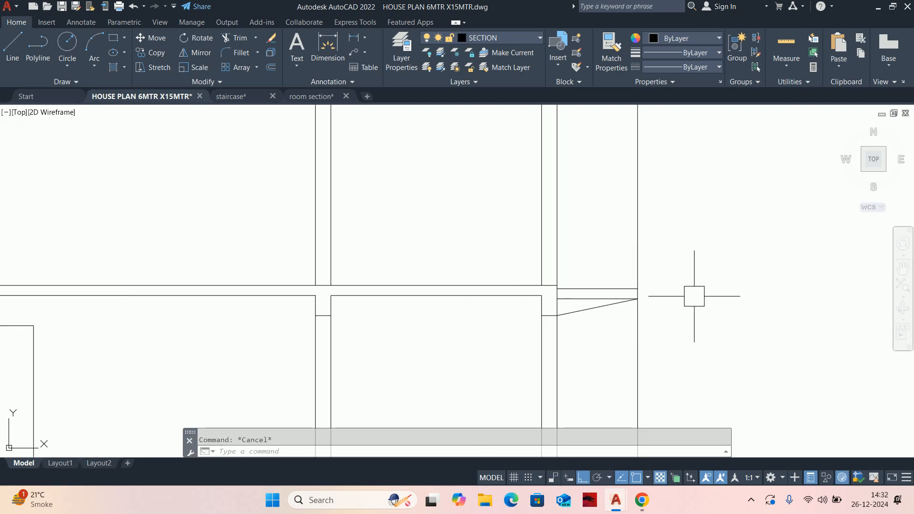
- Trim the outer wall face within the balcony slab thickness and the balcony edge line below the slab
{"action": "type", "text": "tr"}
{"action": "key", "text": "Return"}
{"action": "scroll", "coordinate": [543, 298], "scroll_direction": "up", "scroll_amount": 3}
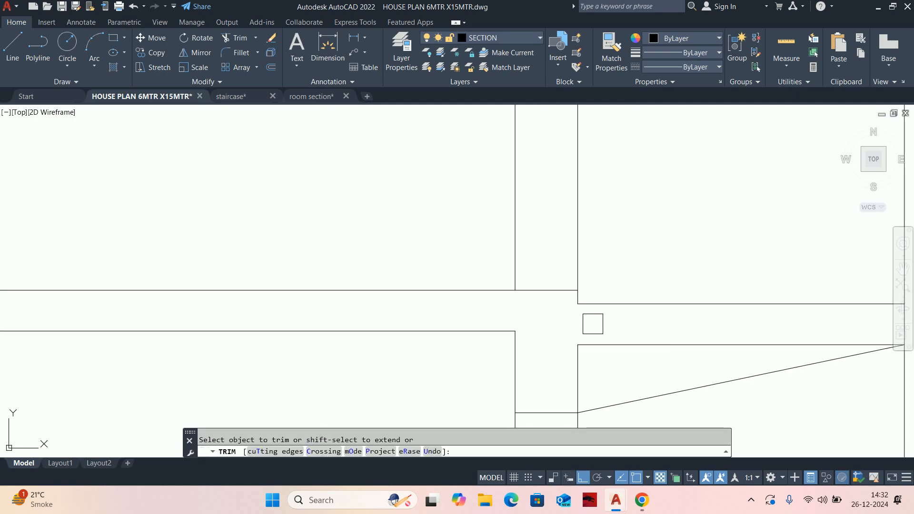
{"action": "scroll", "coordinate": [565, 282], "scroll_direction": "down", "scroll_amount": 4}
{"action": "scroll", "coordinate": [656, 333], "scroll_direction": "down", "scroll_amount": 2}
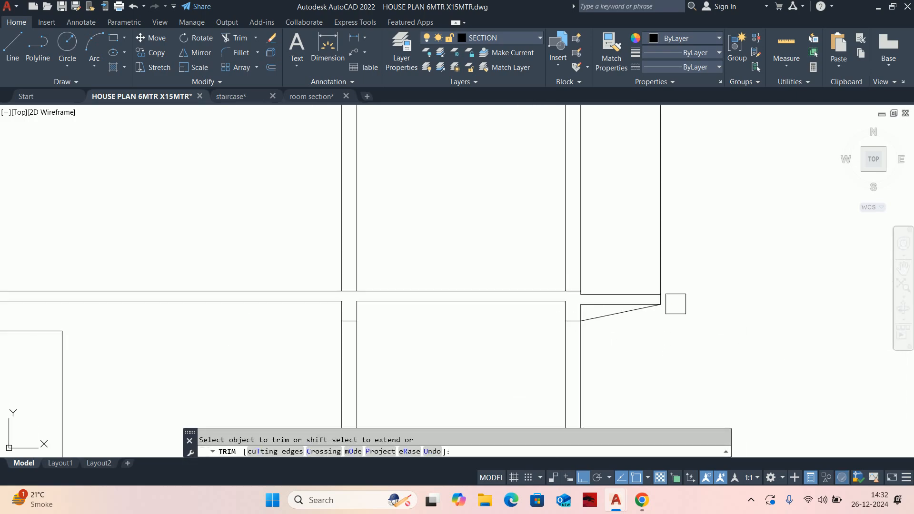
{"action": "scroll", "coordinate": [687, 302], "scroll_direction": "down", "scroll_amount": 4}
{"action": "key", "text": "Escape"}
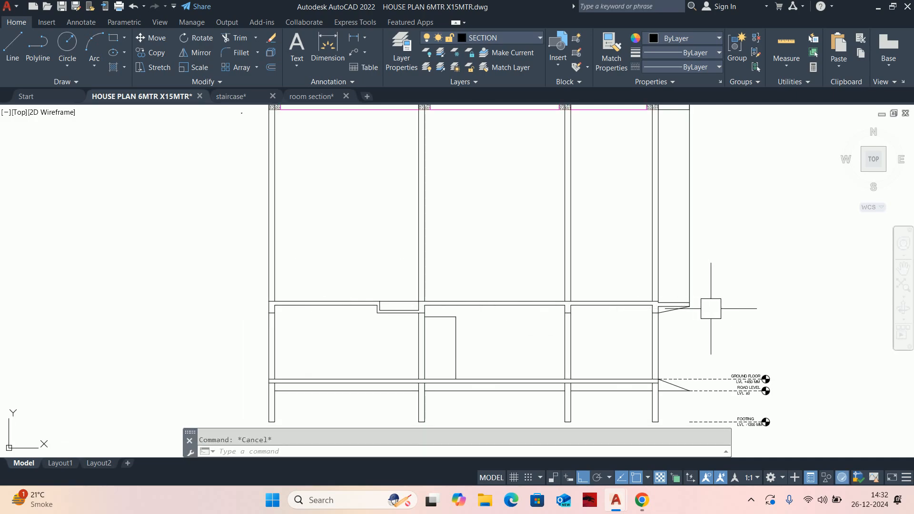
- Examine the staircase crossed by the section line in the floor plans against the stair opening in the section
{"action": "middle_click_drag", "start_coordinate": [492, 320], "coordinate": [576, 293]}
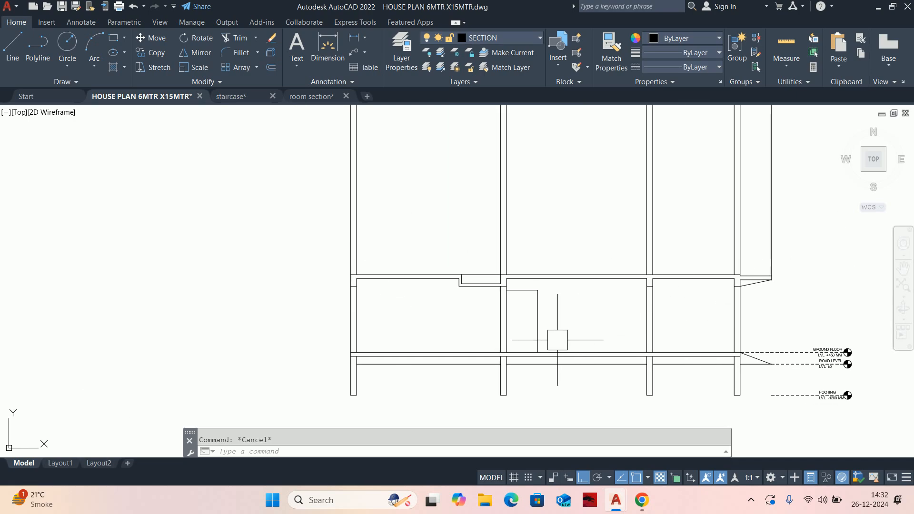
{"action": "scroll", "coordinate": [582, 335], "scroll_direction": "down", "scroll_amount": 6}
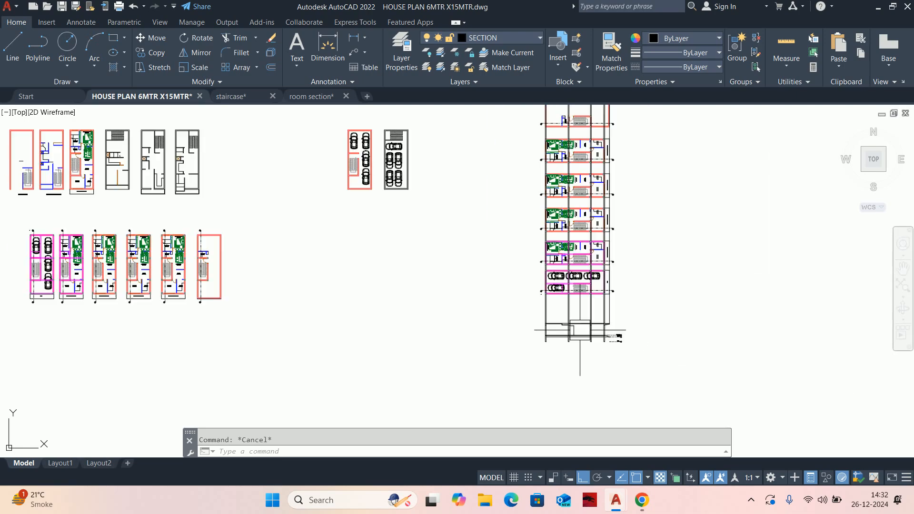
{"action": "scroll", "coordinate": [579, 340], "scroll_direction": "up", "scroll_amount": 5}
{"action": "middle_click_drag", "start_coordinate": [578, 340], "coordinate": [578, 321]}
{"action": "scroll", "coordinate": [577, 321], "scroll_direction": "up", "scroll_amount": 4}
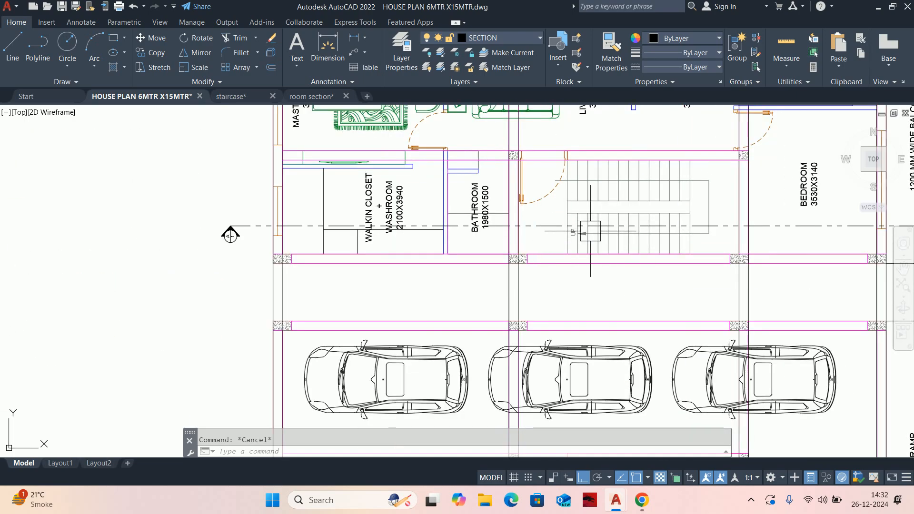
{"action": "scroll", "coordinate": [591, 232], "scroll_direction": "down", "scroll_amount": 4}
{"action": "middle_click_drag", "start_coordinate": [587, 201], "coordinate": [609, 338]}
{"action": "scroll", "coordinate": [588, 245], "scroll_direction": "up", "scroll_amount": 6}
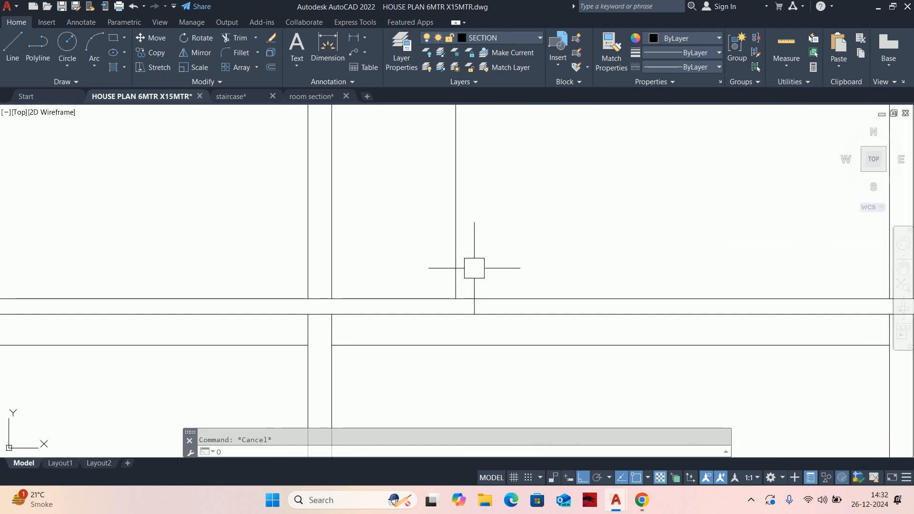
{"action": "type", "text": "o"}
{"action": "key", "text": "Return"}
{"action": "scroll", "coordinate": [474, 268], "scroll_direction": "down", "scroll_amount": 3}
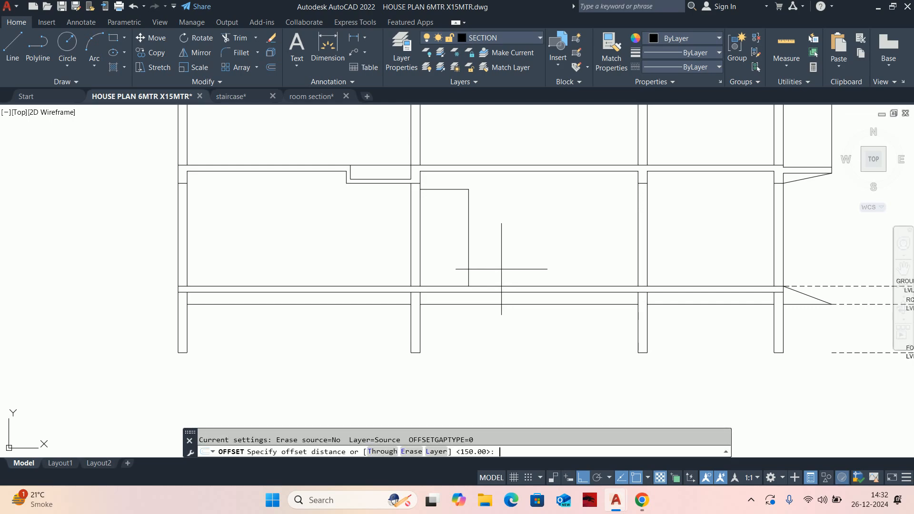
{"action": "key", "text": "Return"}
{"action": "scroll", "coordinate": [555, 287], "scroll_direction": "up", "scroll_amount": 4}
{"action": "left_click", "coordinate": [526, 285]}
{"action": "key", "text": "Escape"}
{"action": "scroll", "coordinate": [514, 336], "scroll_direction": "down", "scroll_amount": 4}
{"action": "key", "text": "Escape"}
- Trim the ground slab's underside line where it crosses the first two walls from the rear of the section
{"action": "scroll", "coordinate": [352, 293], "scroll_direction": "up", "scroll_amount": 3}
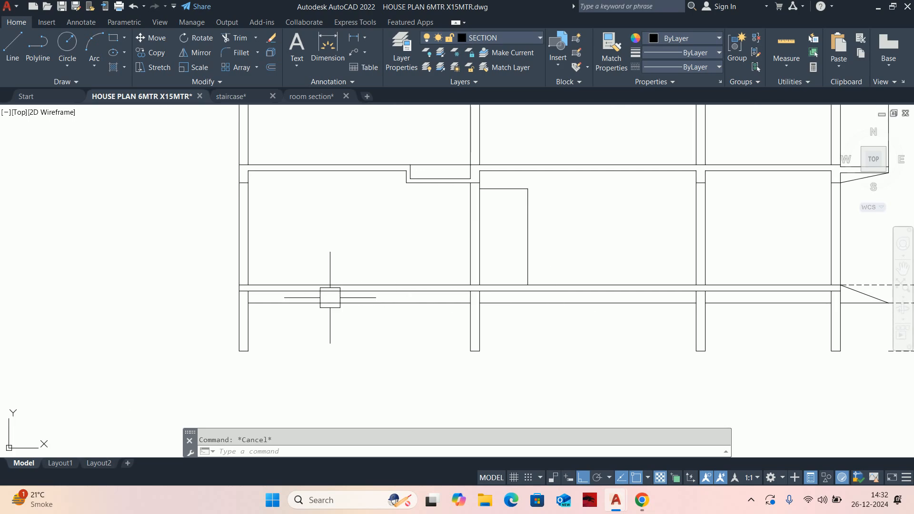
{"action": "type", "text": "E"}
{"action": "key", "text": "Return"}
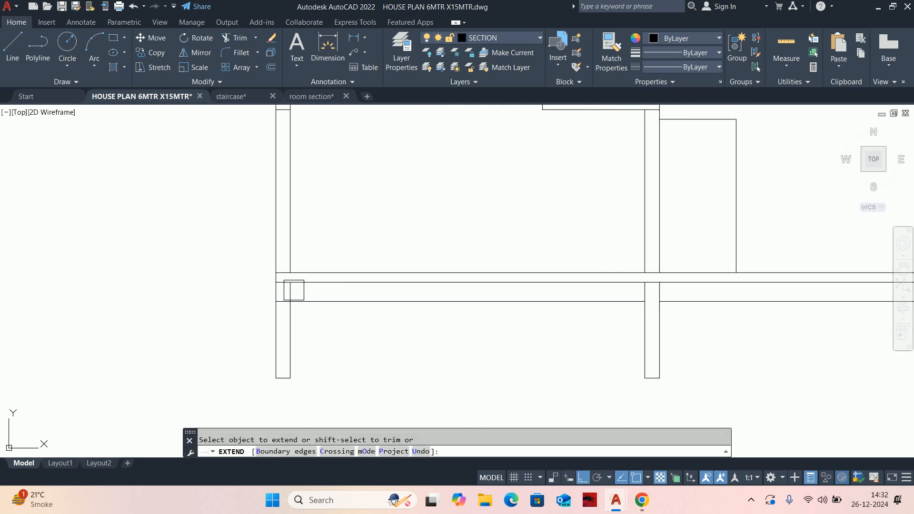
{"action": "scroll", "coordinate": [261, 279], "scroll_direction": "up", "scroll_amount": 4}
{"action": "scroll", "coordinate": [270, 284], "scroll_direction": "down", "scroll_amount": 4}
{"action": "middle_click_drag", "start_coordinate": [488, 309], "coordinate": [294, 290]}
{"action": "scroll", "coordinate": [400, 286], "scroll_direction": "up", "scroll_amount": 2}
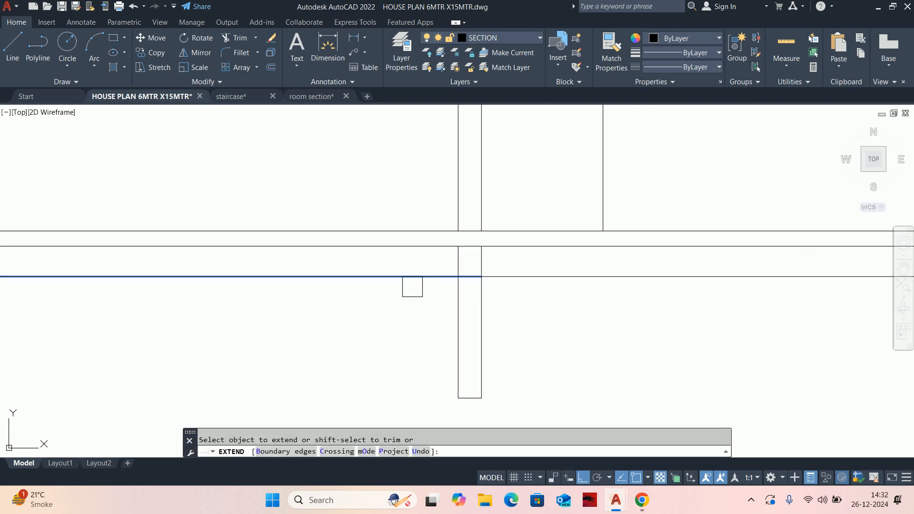
{"action": "scroll", "coordinate": [486, 243], "scroll_direction": "up", "scroll_amount": 3}
{"action": "left_click", "coordinate": [450, 244], "text": "shift"}
{"action": "scroll", "coordinate": [450, 249], "scroll_direction": "down", "scroll_amount": 5}
- Trim the ground slab's underside line within the remaining two walls, up to the outer wall beside the ramp
{"action": "middle_click_drag", "start_coordinate": [628, 307], "coordinate": [292, 291]}
{"action": "scroll", "coordinate": [415, 254], "scroll_direction": "up", "scroll_amount": 2}
{"action": "left_click", "coordinate": [426, 255]}
{"action": "scroll", "coordinate": [497, 229], "scroll_direction": "up", "scroll_amount": 4}
{"action": "left_click", "coordinate": [493, 197], "text": "shift"}
{"action": "scroll", "coordinate": [489, 228], "scroll_direction": "down", "scroll_amount": 4}
{"action": "middle_click_drag", "start_coordinate": [667, 262], "coordinate": [391, 264]}
{"action": "scroll", "coordinate": [497, 234], "scroll_direction": "up", "scroll_amount": 4}
{"action": "left_click", "coordinate": [581, 217], "text": "shift"}
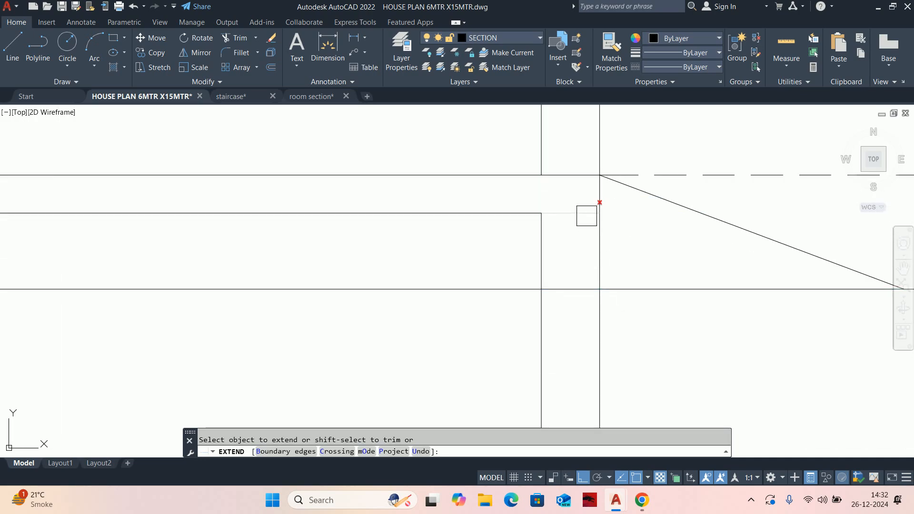
{"action": "scroll", "coordinate": [524, 248], "scroll_direction": "down", "scroll_amount": 5}
{"action": "key", "text": "Escape"}
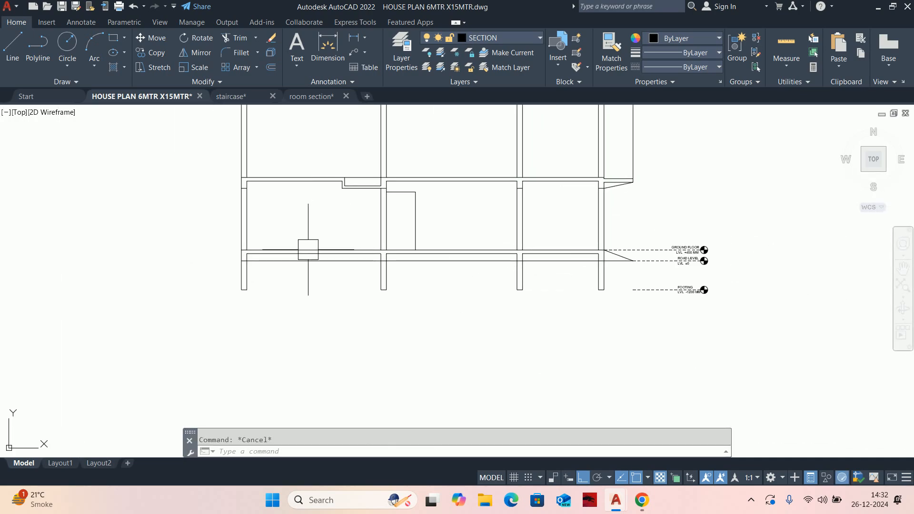
- Hatch the three filling bays between the ground slab's underside and the road level line with the AR-SAND pattern
{"action": "scroll", "coordinate": [306, 250], "scroll_direction": "up", "scroll_amount": 2}
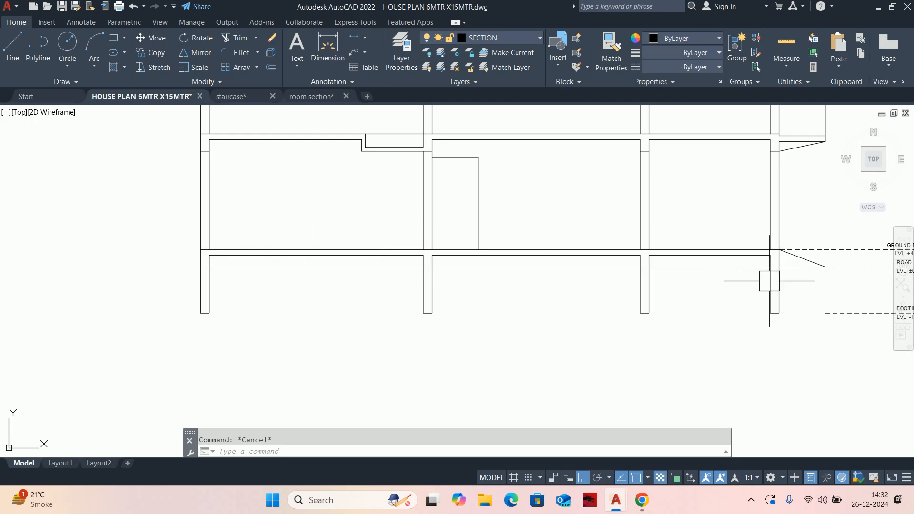
{"action": "middle_click_drag", "start_coordinate": [769, 270], "coordinate": [711, 269]}
{"action": "scroll", "coordinate": [547, 272], "scroll_direction": "down", "scroll_amount": 2}
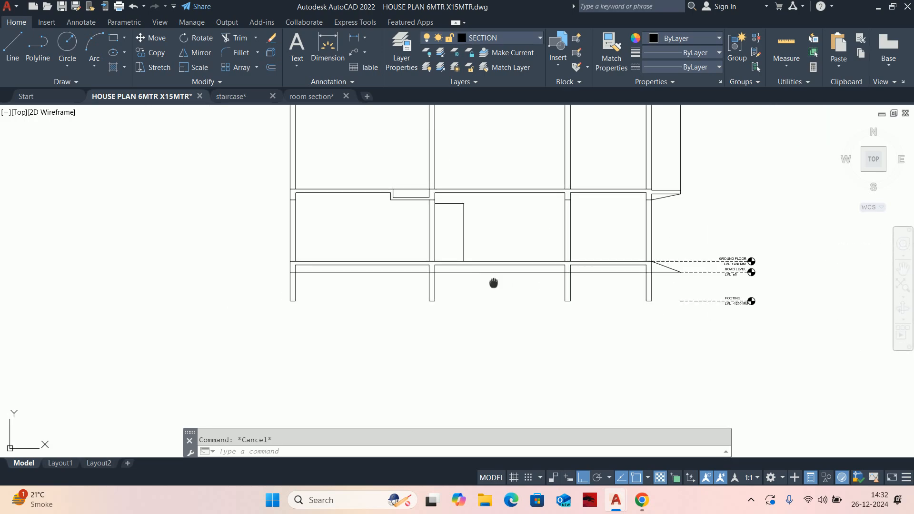
{"action": "middle_click_drag", "start_coordinate": [348, 284], "coordinate": [358, 305]}
{"action": "middle_click_drag", "start_coordinate": [417, 219], "coordinate": [406, 286]}
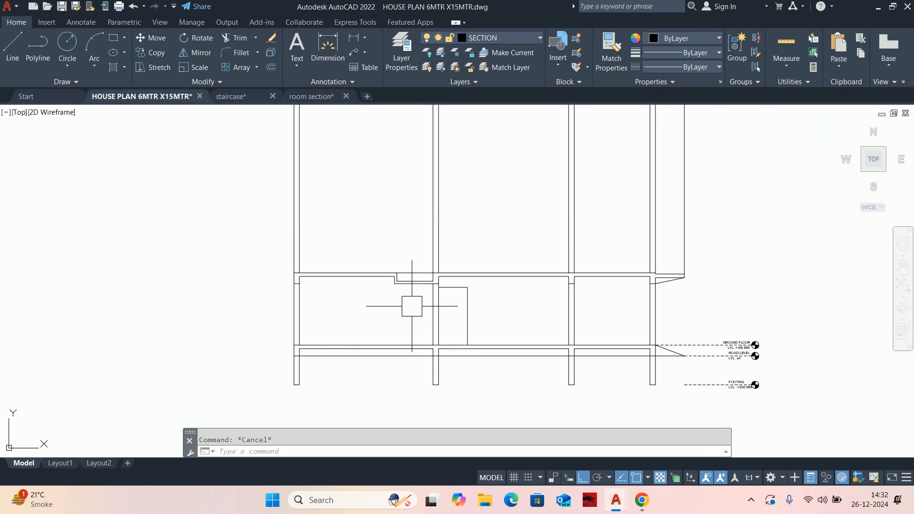
{"action": "type", "text": "H"}
{"action": "key", "text": "Return"}
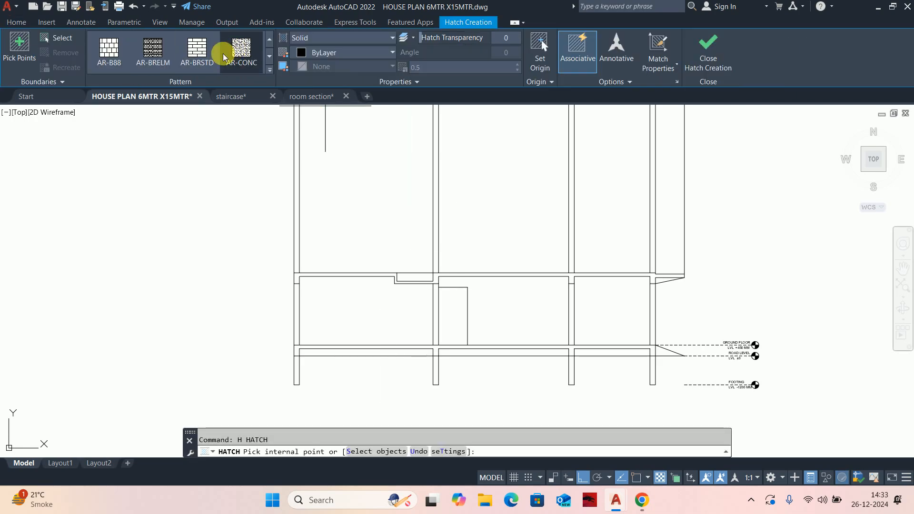
{"action": "scroll", "coordinate": [191, 51], "scroll_direction": "down", "scroll_amount": 2}
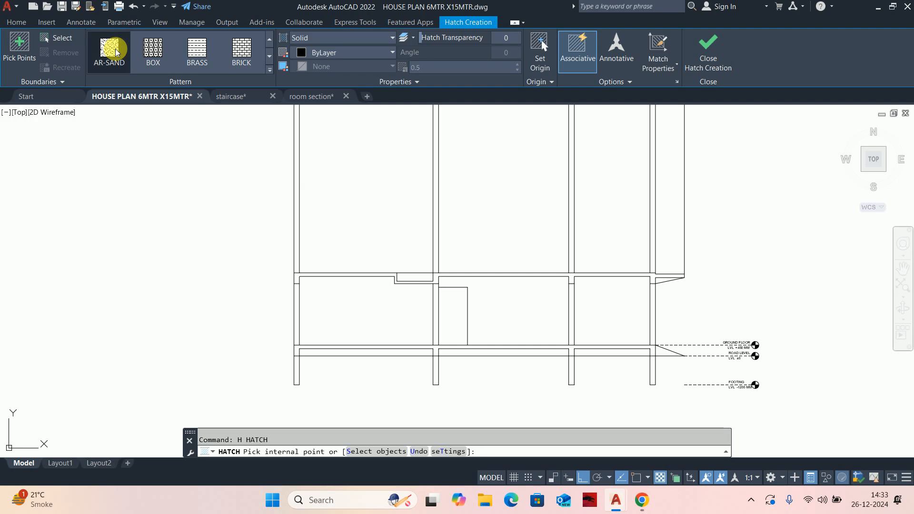
{"action": "left_click", "coordinate": [116, 51]}
{"action": "scroll", "coordinate": [400, 364], "scroll_direction": "up", "scroll_amount": 4}
{"action": "left_click", "coordinate": [407, 333]}
{"action": "left_click", "coordinate": [560, 333]}
{"action": "left_click", "coordinate": [559, 334]}
{"action": "scroll", "coordinate": [781, 355], "scroll_direction": "down", "scroll_amount": 2}
{"action": "mouse_move", "coordinate": [809, 354]}
{"action": "middle_mouse_down"}
{"action": "mouse_move", "coordinate": [409, 334]}
{"action": "mouse_move", "coordinate": [574, 350]}
{"action": "middle_mouse_up"}
{"action": "left_click", "coordinate": [376, 323]}
{"action": "key", "text": "Escape"}
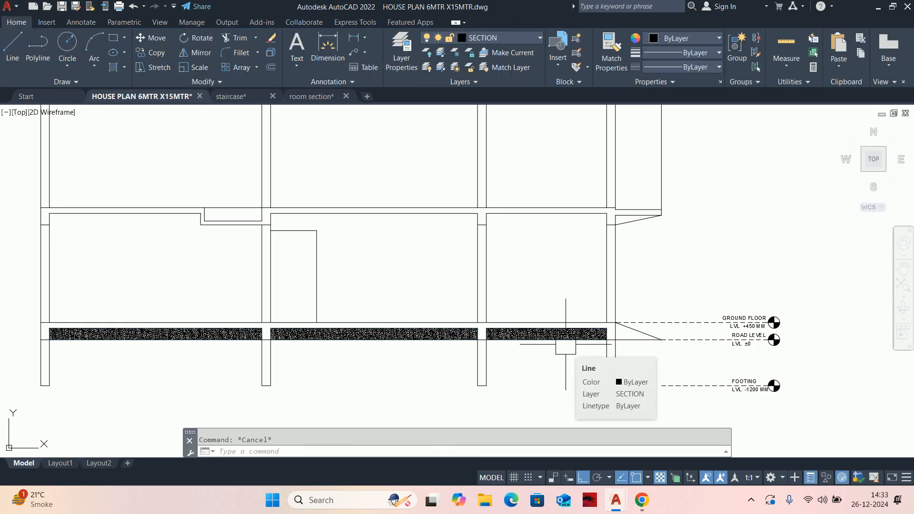
- Change the colour of the middle bay's sand hatch to orange 205,105,40
{"action": "scroll", "coordinate": [448, 337], "scroll_direction": "up", "scroll_amount": 8}
{"action": "left_click", "coordinate": [510, 272]}
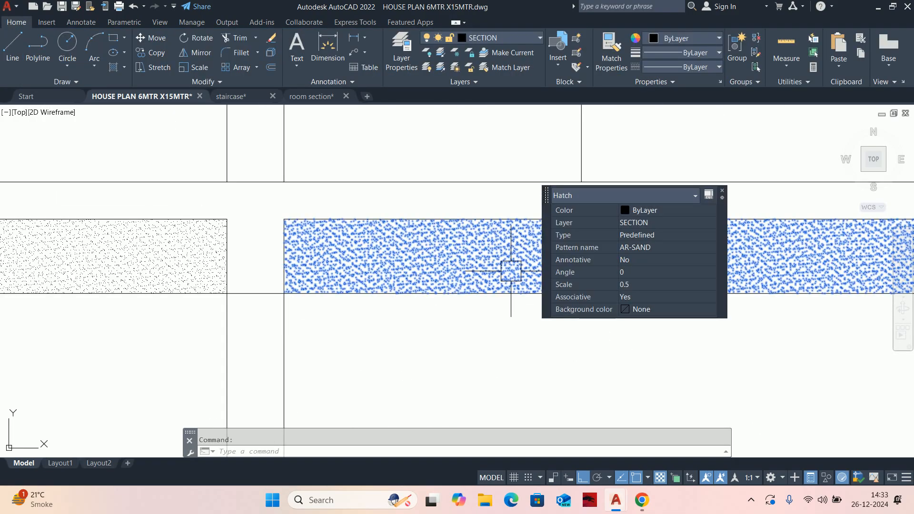
{"action": "scroll", "coordinate": [511, 271], "scroll_direction": "down", "scroll_amount": 2}
{"action": "left_click", "coordinate": [333, 52]}
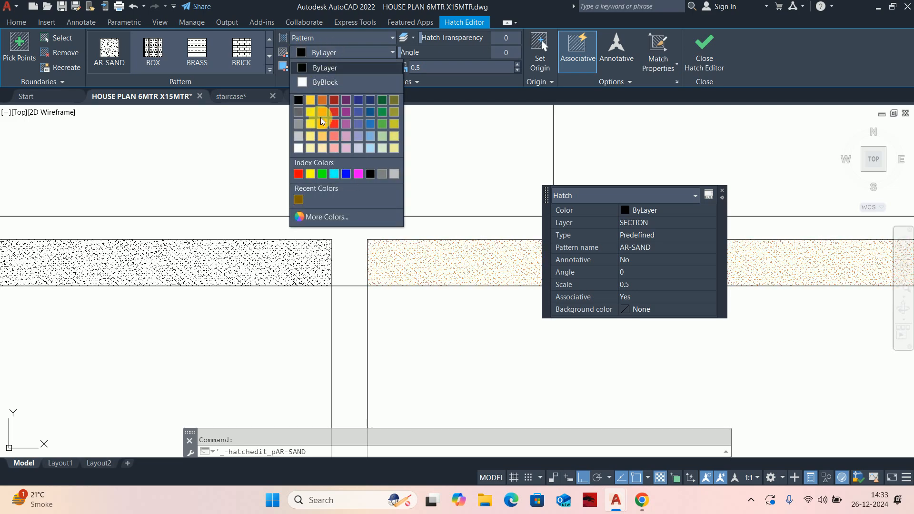
{"action": "left_click", "coordinate": [323, 112]}
{"action": "scroll", "coordinate": [481, 292], "scroll_direction": "down", "scroll_amount": 2}
{"action": "key", "text": "Escape"}
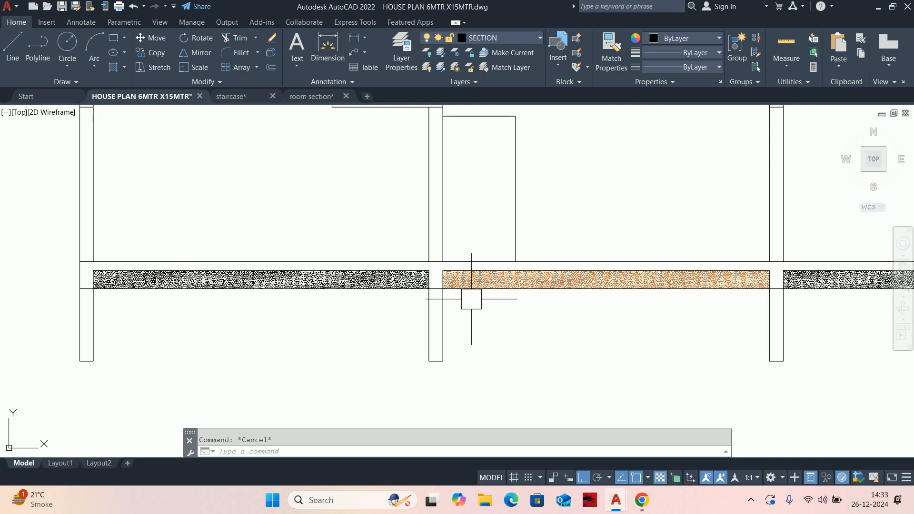
- Match the properties of the orange sand hatch onto the sand hatches in the other two bays
{"action": "type", "text": "MA"}
{"action": "key", "text": "Return"}
{"action": "scroll", "coordinate": [474, 285], "scroll_direction": "up", "scroll_amount": 2}
{"action": "left_click", "coordinate": [475, 274]}
{"action": "left_click", "coordinate": [354, 279]}
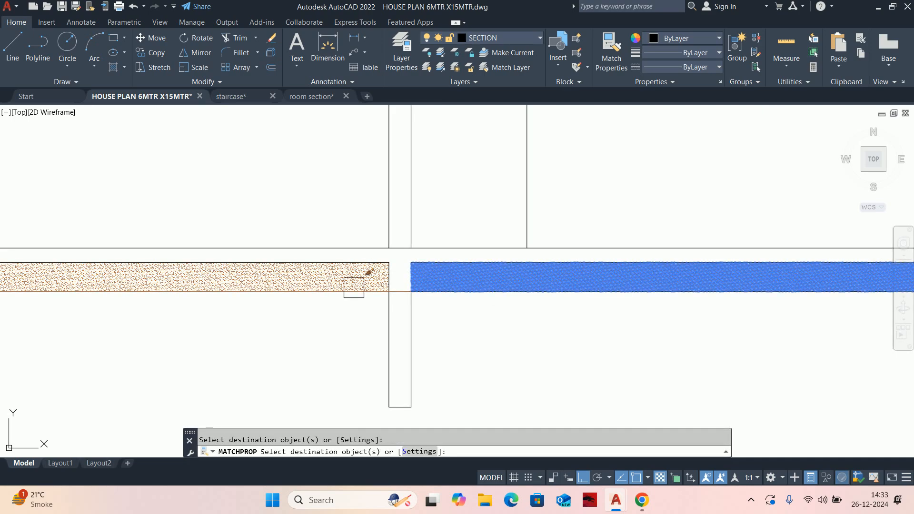
{"action": "scroll", "coordinate": [353, 281], "scroll_direction": "down", "scroll_amount": 5}
{"action": "scroll", "coordinate": [578, 277], "scroll_direction": "up", "scroll_amount": 5}
{"action": "left_click", "coordinate": [547, 287]}
{"action": "scroll", "coordinate": [547, 288], "scroll_direction": "down", "scroll_amount": 1}
{"action": "key", "text": "Escape"}
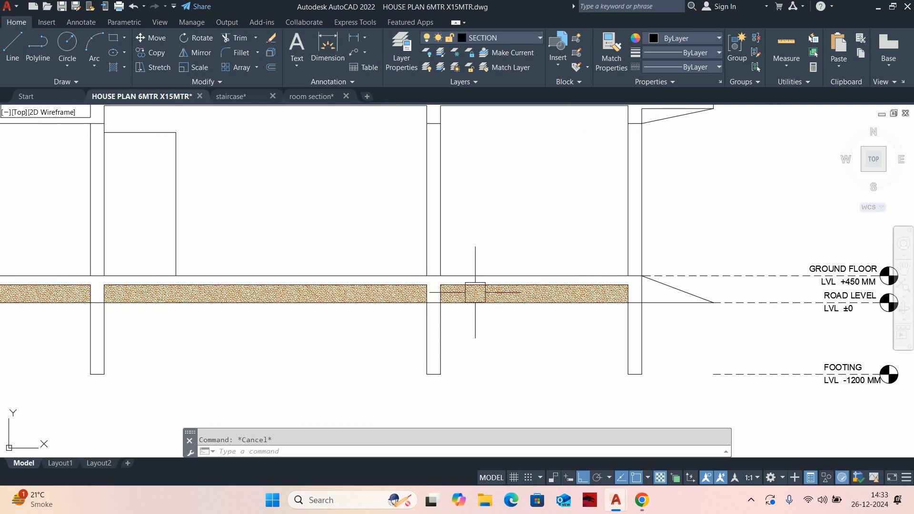
- Hatch the ground slab and its plinth beams with the AR-CONC pattern at scale 0.5
{"action": "type", "text": "H"}
{"action": "key", "text": "Return"}
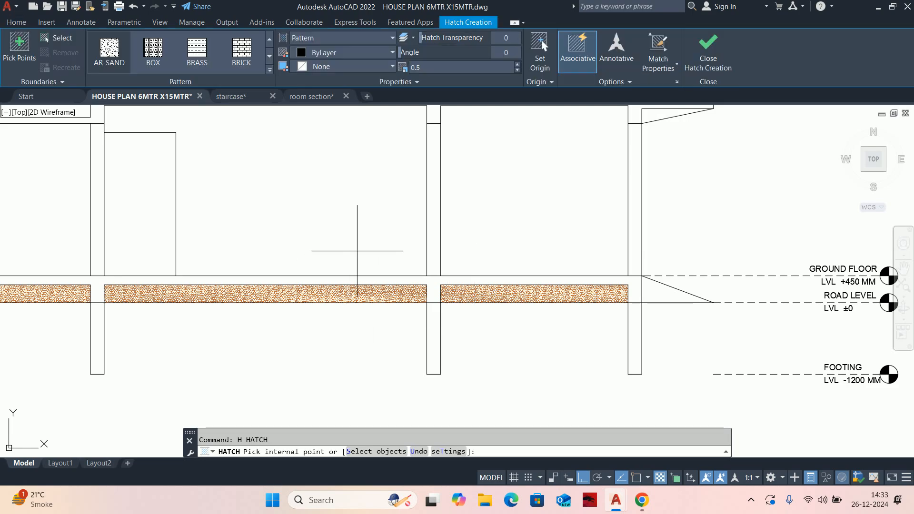
{"action": "scroll", "coordinate": [200, 52], "scroll_direction": "up", "scroll_amount": 2}
{"action": "left_click", "coordinate": [231, 59]}
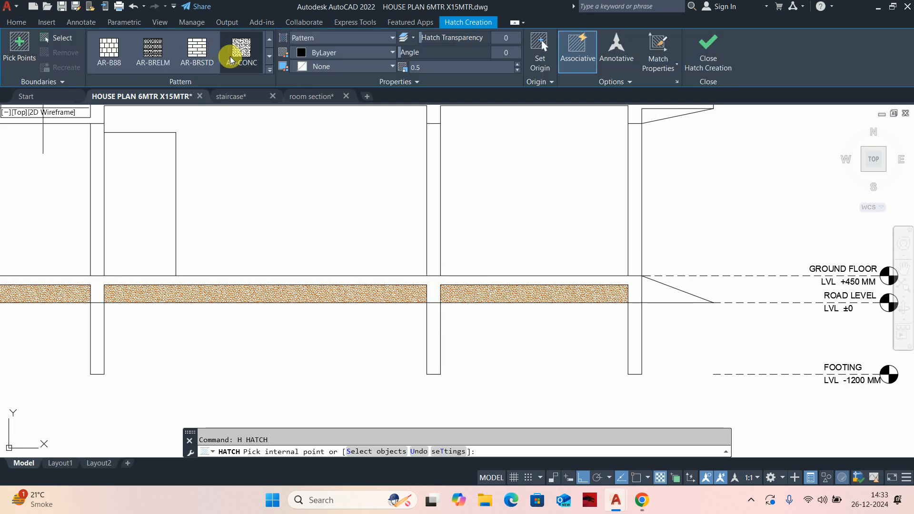
{"action": "left_click", "coordinate": [432, 286]}
{"action": "middle_click_drag", "start_coordinate": [432, 285], "coordinate": [652, 295]}
{"action": "scroll", "coordinate": [524, 291], "scroll_direction": "down", "scroll_amount": 2}
{"action": "key", "text": "Return"}
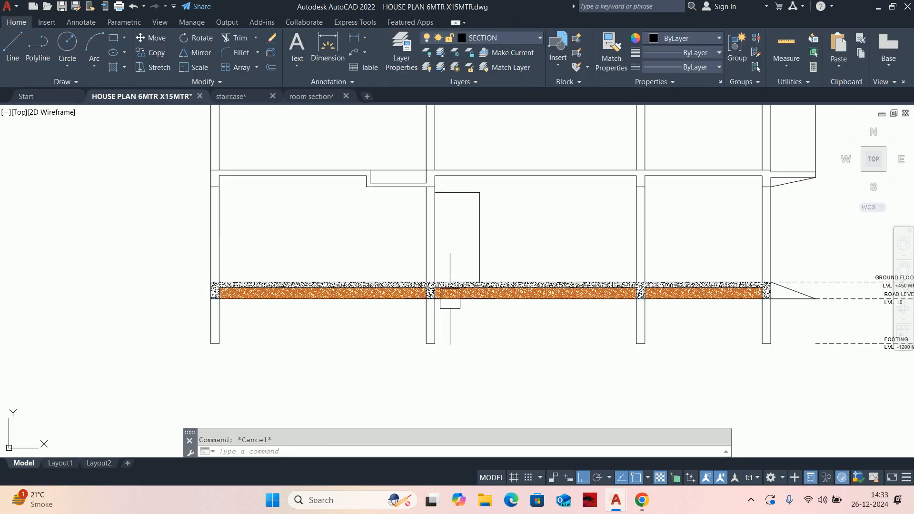
- Select the three sand hatches below the ground slab and set their pattern scale to 1.5
{"action": "scroll", "coordinate": [445, 294], "scroll_direction": "up", "scroll_amount": 3}
{"action": "left_click", "coordinate": [452, 279]}
{"action": "left_click", "coordinate": [313, 277]}
{"action": "scroll", "coordinate": [314, 279], "scroll_direction": "down", "scroll_amount": 3}
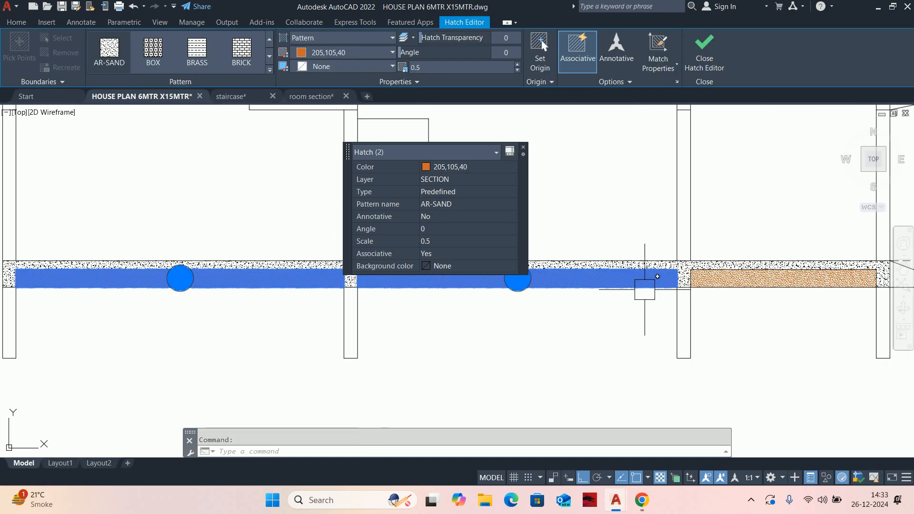
{"action": "scroll", "coordinate": [747, 280], "scroll_direction": "up", "scroll_amount": 3}
{"action": "left_click", "coordinate": [748, 277]}
{"action": "scroll", "coordinate": [747, 275], "scroll_direction": "down", "scroll_amount": 5}
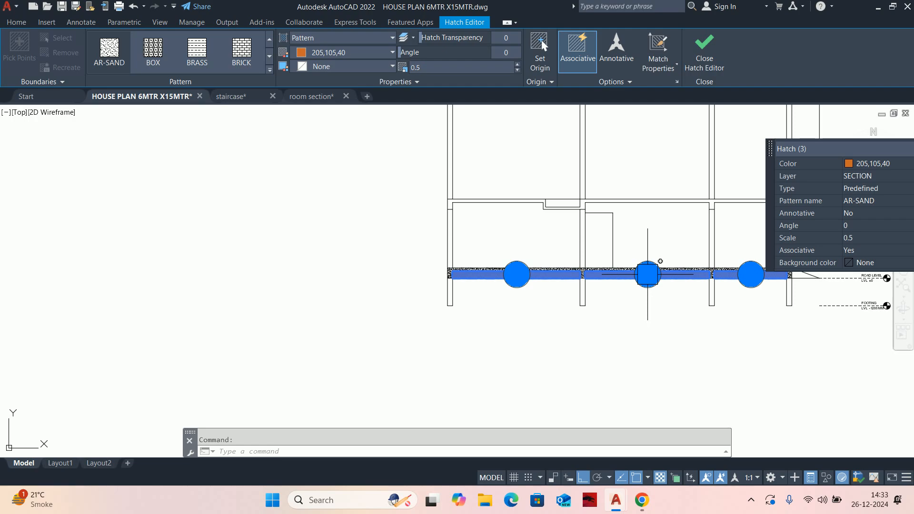
{"action": "middle_click_drag", "start_coordinate": [647, 273], "coordinate": [363, 266]}
{"action": "left_click", "coordinate": [861, 239]}
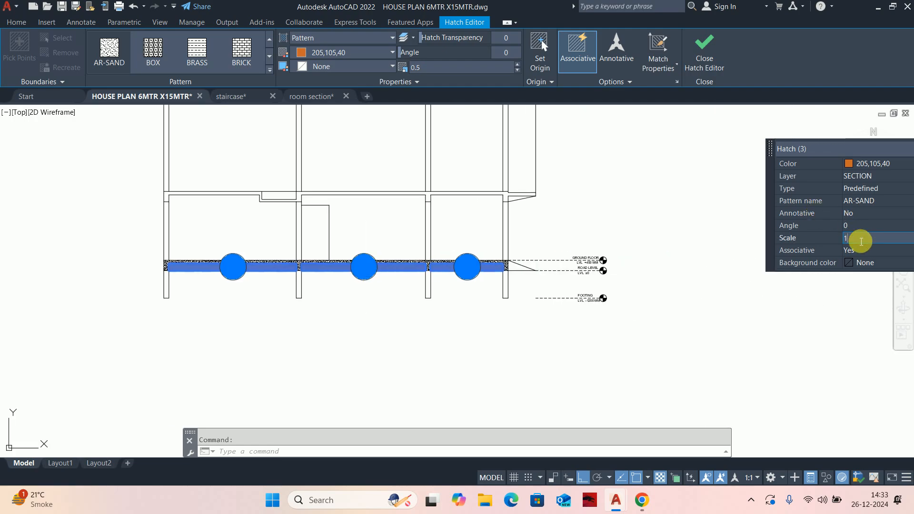
{"action": "type", "text": "1"}
{"action": "key", "text": "Return"}
{"action": "left_click", "coordinate": [861, 240]}
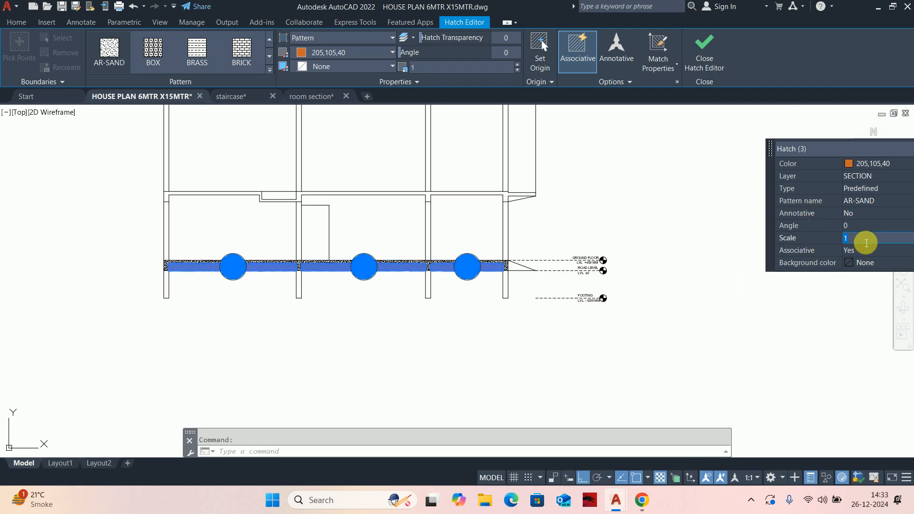
{"action": "key", "text": "Return"}
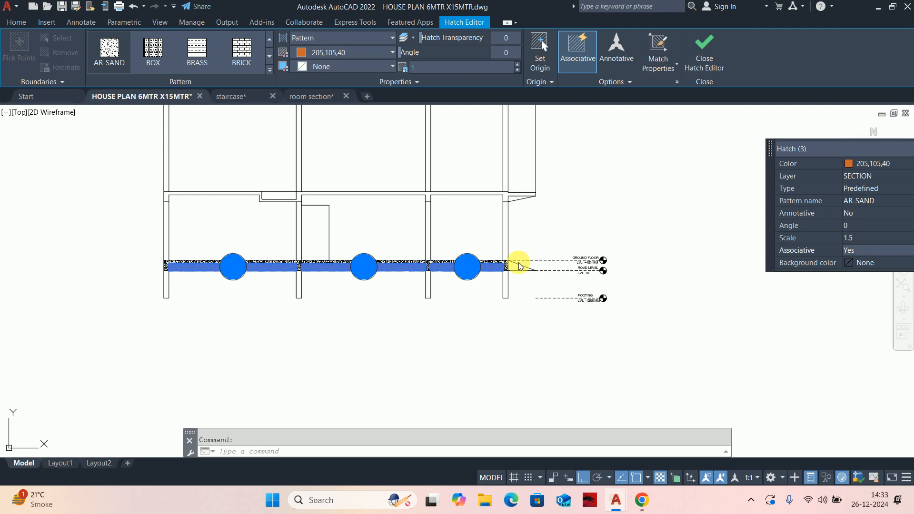
{"action": "key", "text": "Escape"}
{"action": "scroll", "coordinate": [456, 265], "scroll_direction": "up", "scroll_amount": 6}
{"action": "middle_click_drag", "start_coordinate": [375, 280], "coordinate": [657, 281]}
{"action": "scroll", "coordinate": [648, 279], "scroll_direction": "down", "scroll_amount": 5}
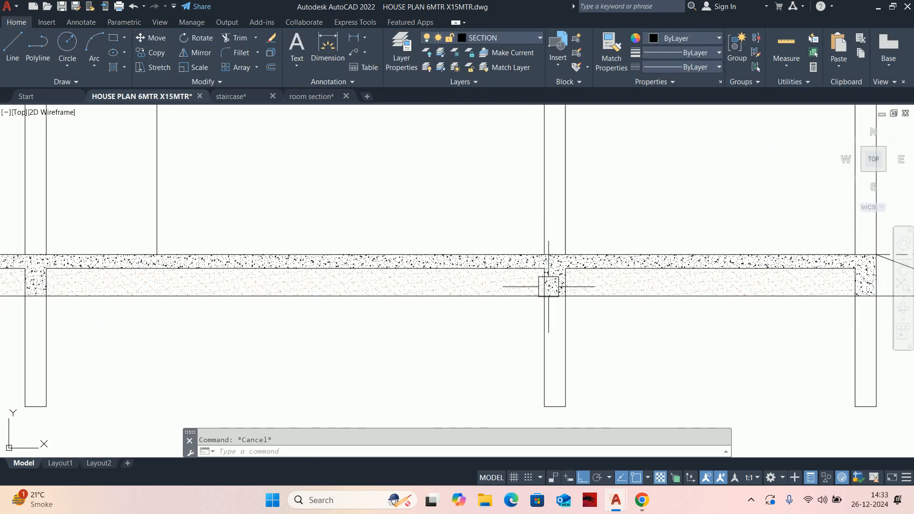
- Hatch the upper floor slab, sunken slab, beams and balcony slab with the AR-CONC pattern at scale 0.5
{"action": "left_click_drag", "start_coordinate": [355, 271], "coordinate": [397, 322]}
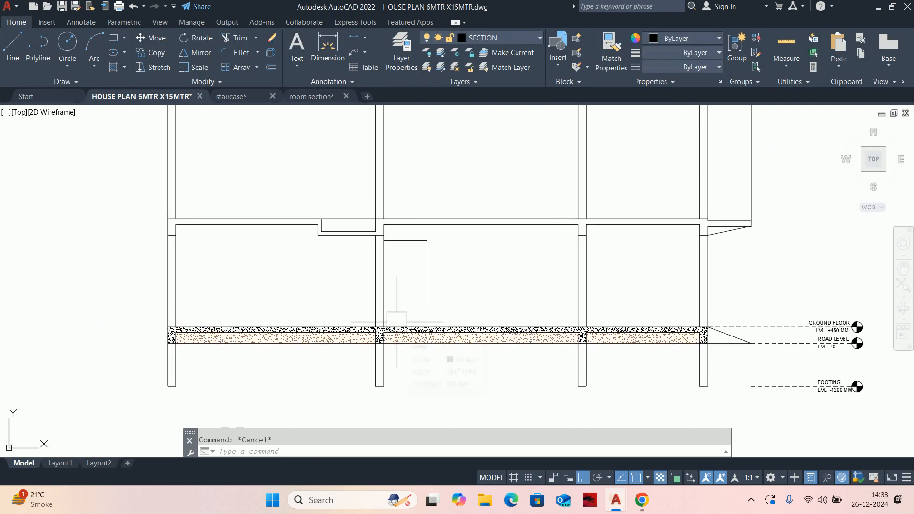
{"action": "middle_click_drag", "start_coordinate": [400, 300], "coordinate": [431, 313]}
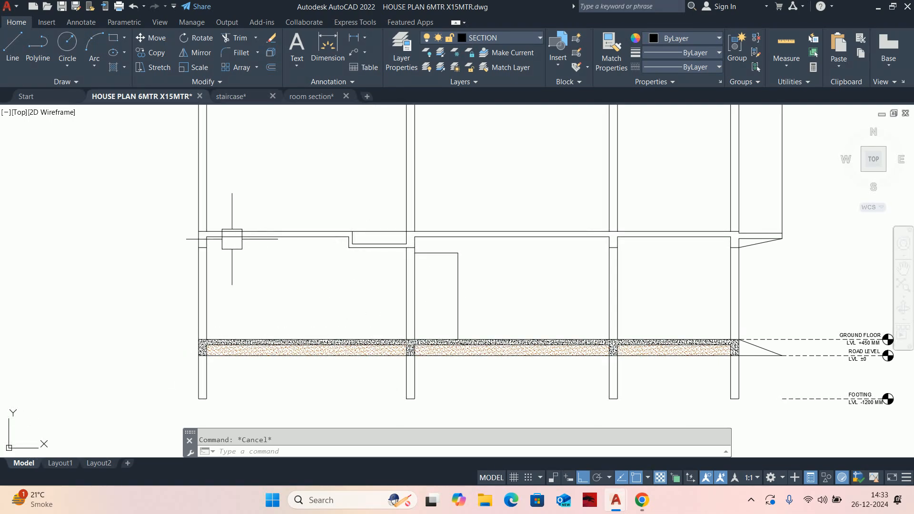
{"action": "type", "text": "h"}
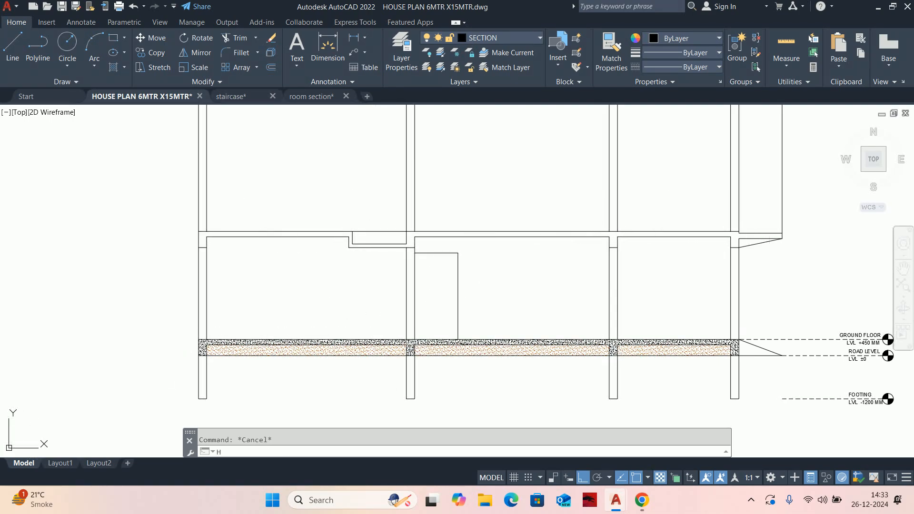
{"action": "key", "text": "Return"}
{"action": "left_click", "coordinate": [574, 234]}
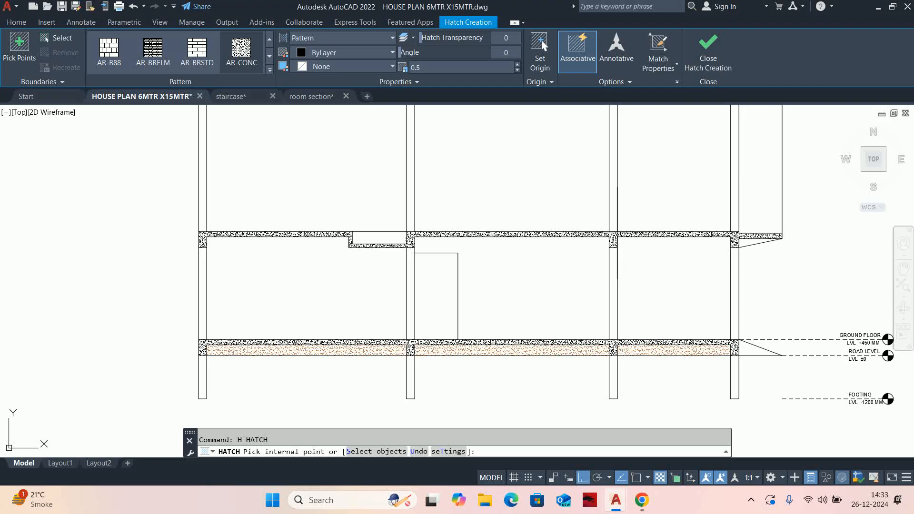
{"action": "key", "text": "Escape"}
- Examine the parking plan's staircase along the section line and the matching bay above the ground slab in the section
{"action": "scroll", "coordinate": [545, 316], "scroll_direction": "down", "scroll_amount": 6}
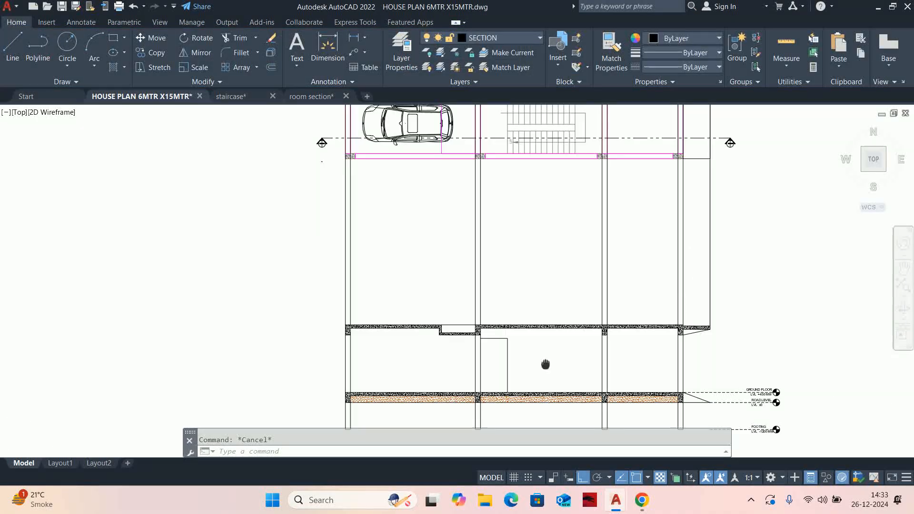
{"action": "scroll", "coordinate": [472, 296], "scroll_direction": "up", "scroll_amount": 5}
{"action": "scroll", "coordinate": [472, 296], "scroll_direction": "up", "scroll_amount": 3}
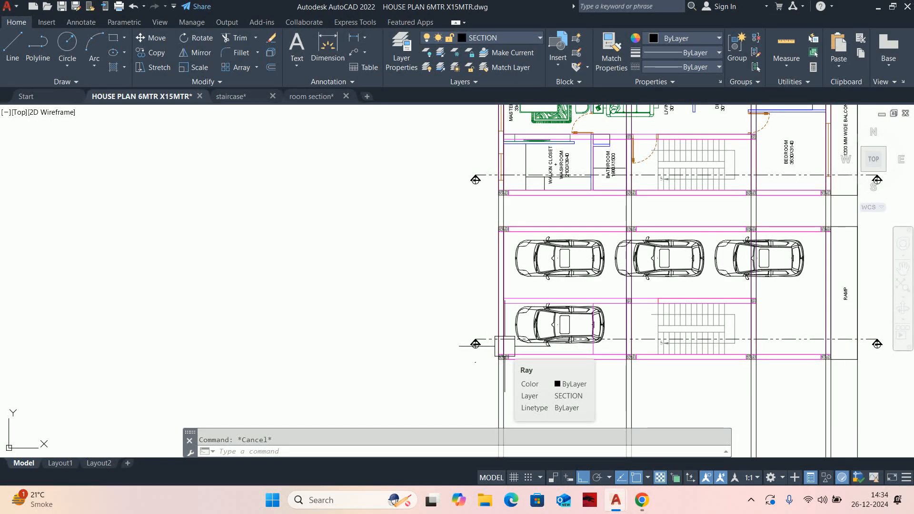
{"action": "scroll", "coordinate": [505, 346], "scroll_direction": "down", "scroll_amount": 5}
{"action": "scroll", "coordinate": [634, 361], "scroll_direction": "up", "scroll_amount": 5}
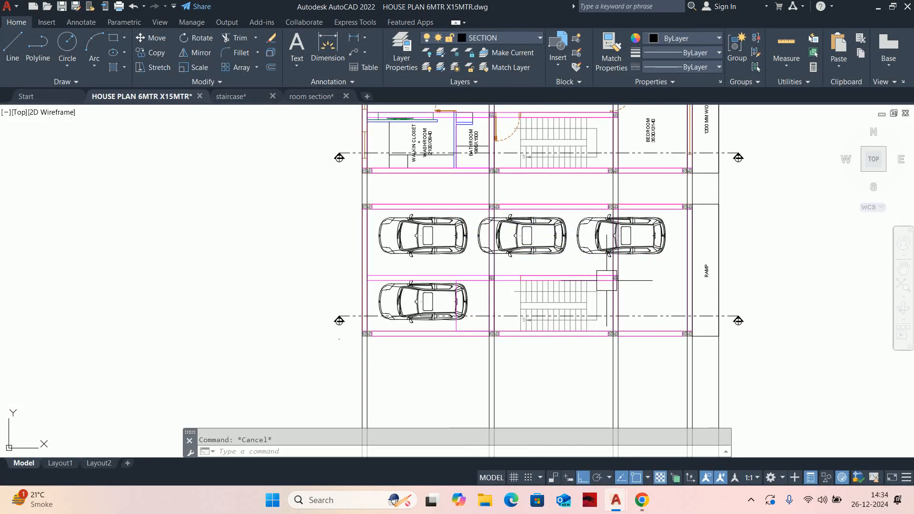
{"action": "scroll", "coordinate": [614, 301], "scroll_direction": "up", "scroll_amount": 2}
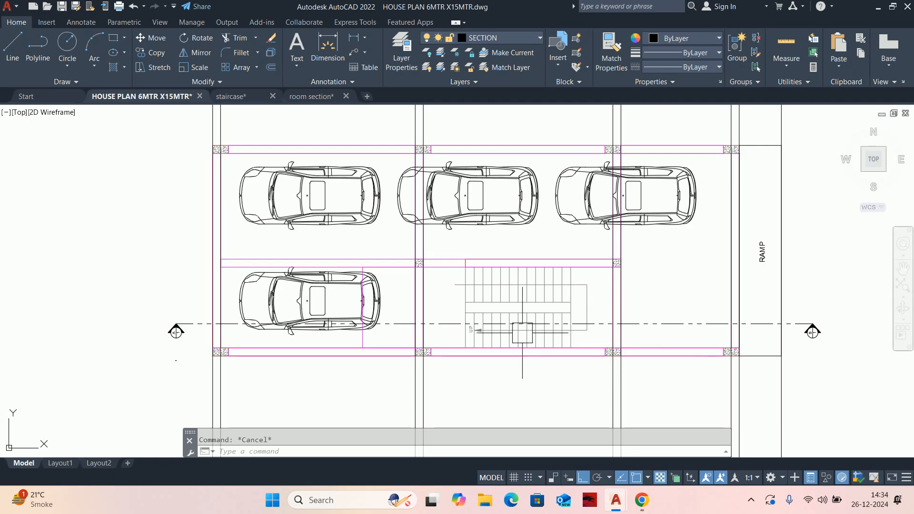
{"action": "scroll", "coordinate": [522, 333], "scroll_direction": "down", "scroll_amount": 4}
{"action": "scroll", "coordinate": [568, 328], "scroll_direction": "up", "scroll_amount": 6}
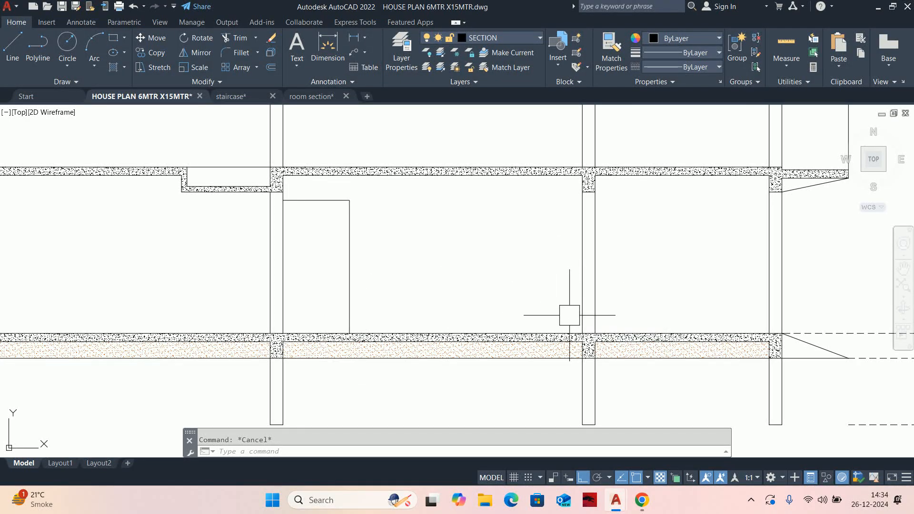
{"action": "scroll", "coordinate": [445, 326], "scroll_direction": "up", "scroll_amount": 2}
{"action": "middle_click_drag", "start_coordinate": [457, 335], "coordinate": [470, 333]}
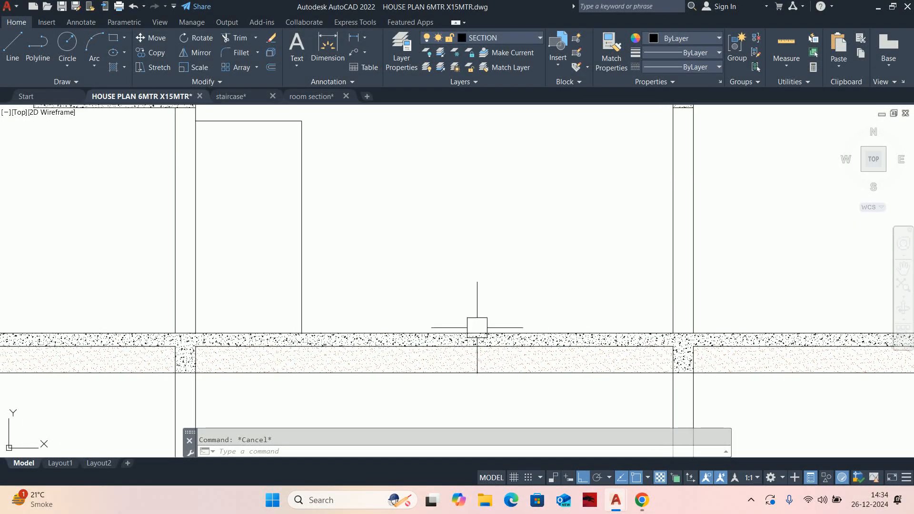
- Offset the ground slab's top line upward by 150 to set the first riser height
{"action": "type", "text": "o"}
{"action": "key", "text": "Return"}
{"action": "type", "text": "150"}
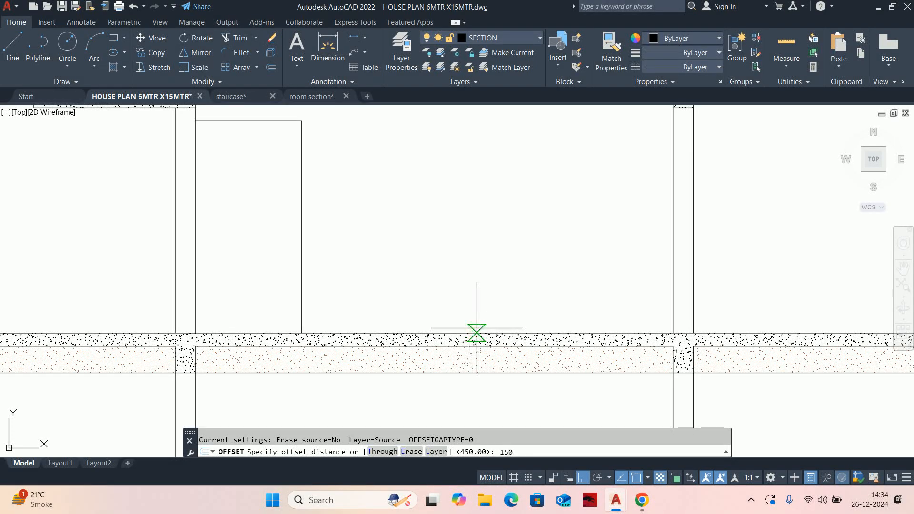
{"action": "key", "text": "Return"}
{"action": "scroll", "coordinate": [477, 328], "scroll_direction": "up", "scroll_amount": 2}
{"action": "left_click", "coordinate": [515, 338]}
{"action": "left_click", "coordinate": [500, 270]}
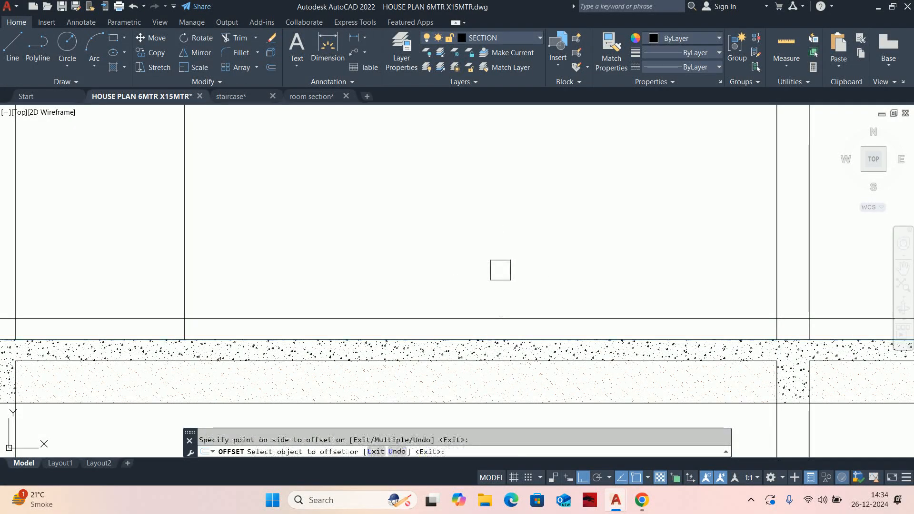
{"action": "key", "text": "Return"}
{"action": "key", "text": "Escape"}
- Trim the new riser line to the staircase bay, between the opening's vertical edge and the next wall
{"action": "scroll", "coordinate": [221, 251], "scroll_direction": "up", "scroll_amount": 3}
{"action": "type", "text": "tr"}
{"action": "key", "text": "Return"}
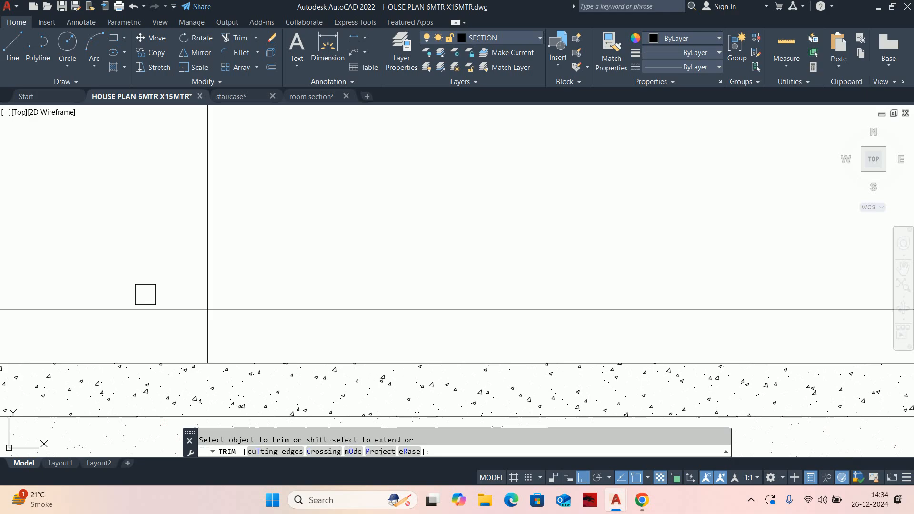
{"action": "scroll", "coordinate": [151, 284], "scroll_direction": "down", "scroll_amount": 3}
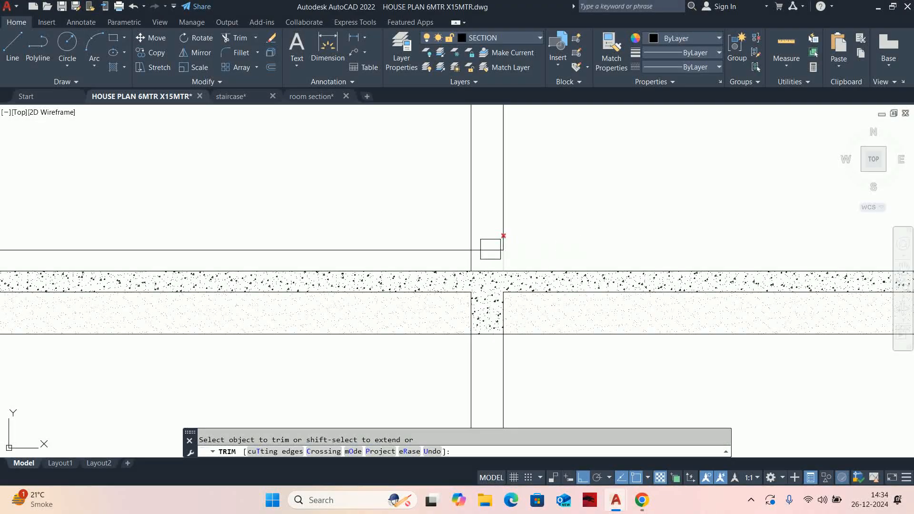
{"action": "scroll", "coordinate": [490, 249], "scroll_direction": "down", "scroll_amount": 4}
{"action": "key", "text": "Escape"}
{"action": "middle_click_drag", "start_coordinate": [440, 237], "coordinate": [555, 258]}
{"action": "mouse_move", "coordinate": [374, 237]}
{"action": "middle_mouse_down"}
{"action": "mouse_move", "coordinate": [384, 241]}
{"action": "mouse_move", "coordinate": [385, 282]}
{"action": "middle_mouse_up"}
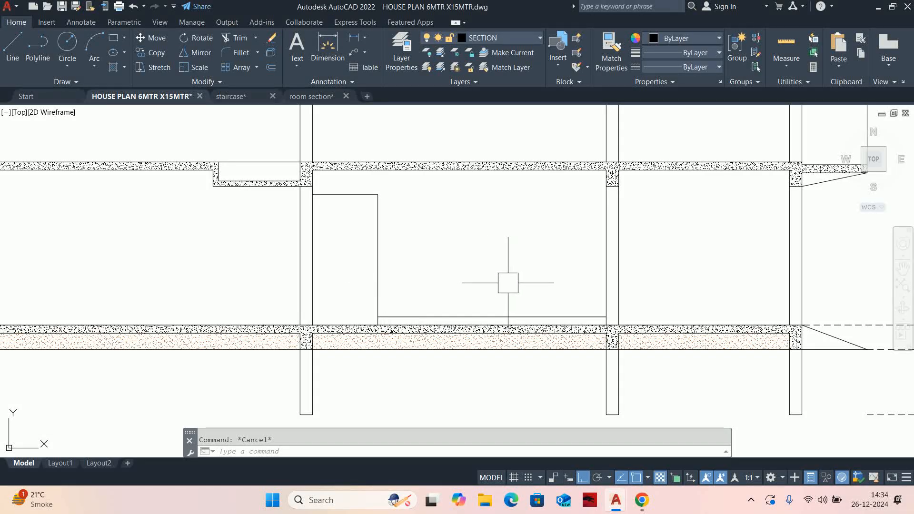
- Offset the riser line upward repeatedly at 150 spacing to fill the staircase bay up to the upper floor slab
{"action": "type", "text": "o"}
{"action": "key", "text": "Return"}
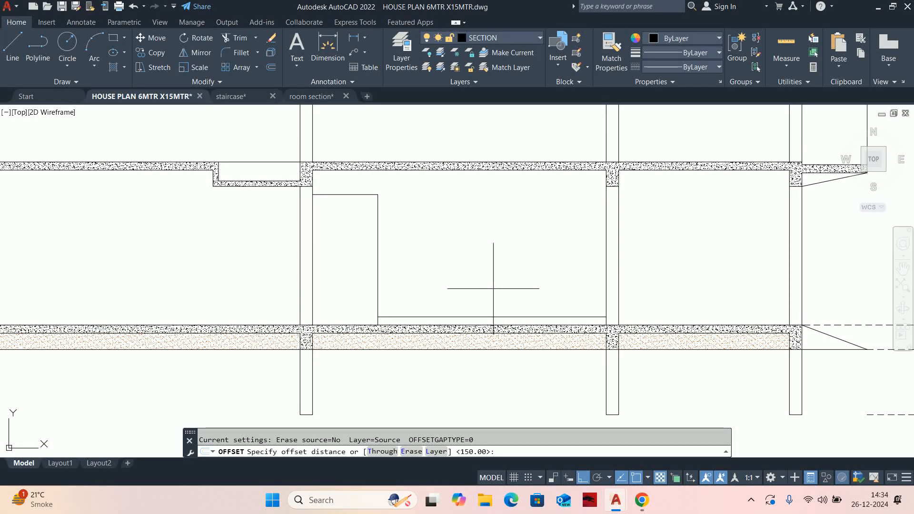
{"action": "type", "text": "150"}
{"action": "key", "text": "Return"}
{"action": "left_click", "coordinate": [489, 317]}
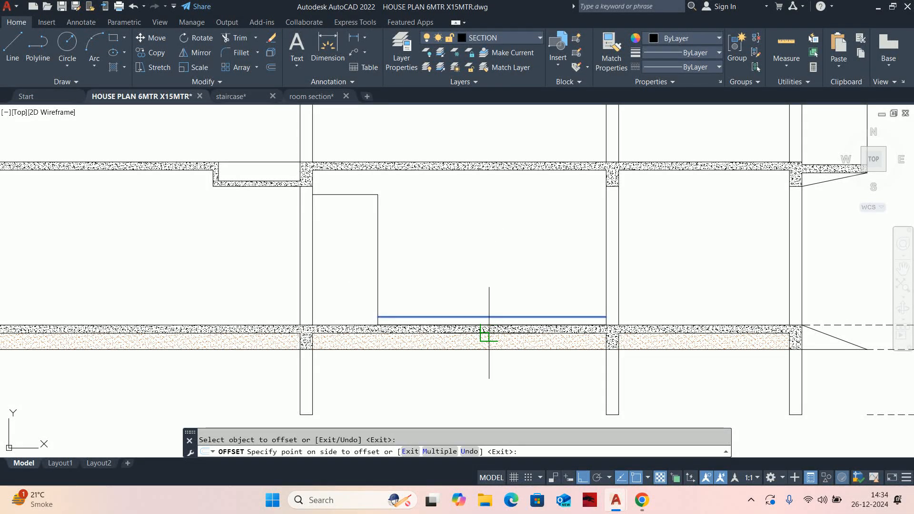
{"action": "left_click", "coordinate": [439, 452]}
{"action": "scroll", "coordinate": [484, 378], "scroll_direction": "down", "scroll_amount": 2}
{"action": "left_click", "coordinate": [502, 196]}
{"action": "left_click", "coordinate": [502, 193]}
{"action": "left_click", "coordinate": [502, 193]}
{"action": "left_click", "coordinate": [500, 197]}
{"action": "left_click", "coordinate": [500, 193]}
{"action": "left_click", "coordinate": [502, 185]}
{"action": "left_click", "coordinate": [503, 181]}
{"action": "left_click", "coordinate": [503, 189]}
{"action": "left_click", "coordinate": [503, 193]}
{"action": "left_click", "coordinate": [504, 195]}
{"action": "left_click", "coordinate": [504, 197]}
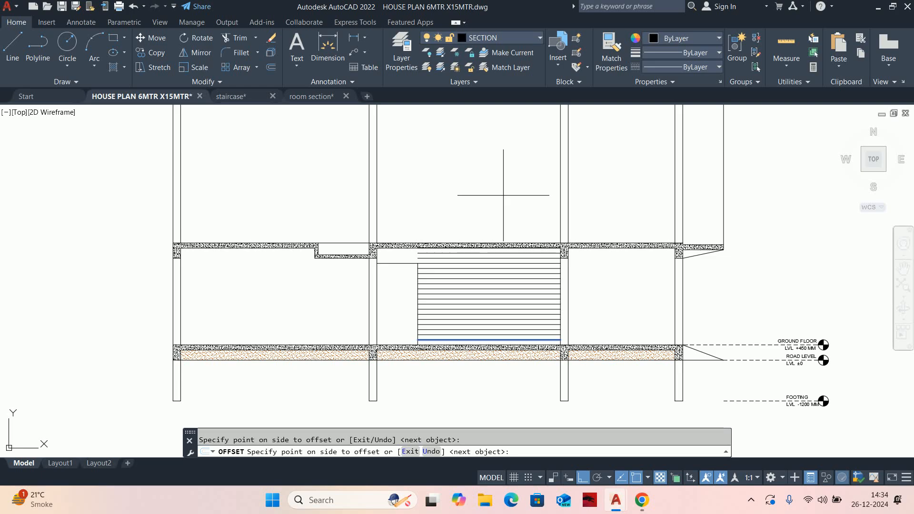
{"action": "key", "text": "Escape"}
{"action": "scroll", "coordinate": [530, 310], "scroll_direction": "up", "scroll_amount": 4}
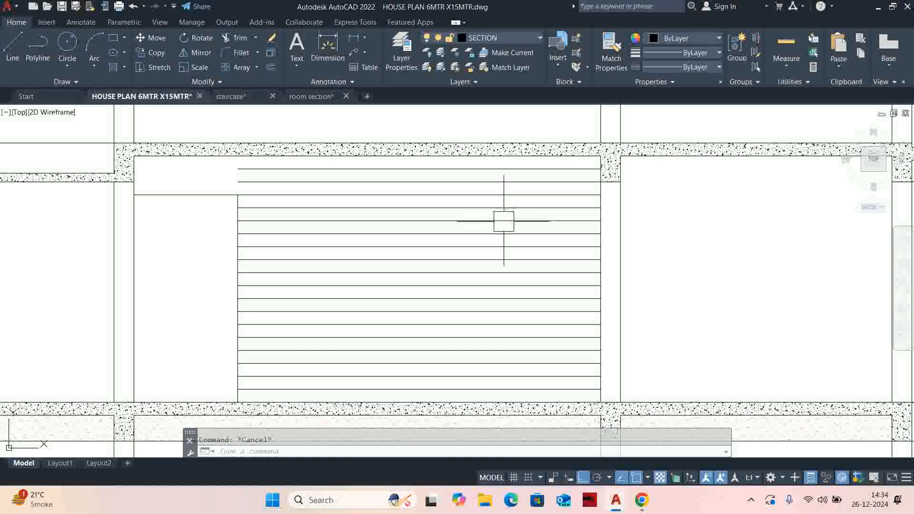
{"action": "scroll", "coordinate": [509, 238], "scroll_direction": "down", "scroll_amount": 2}
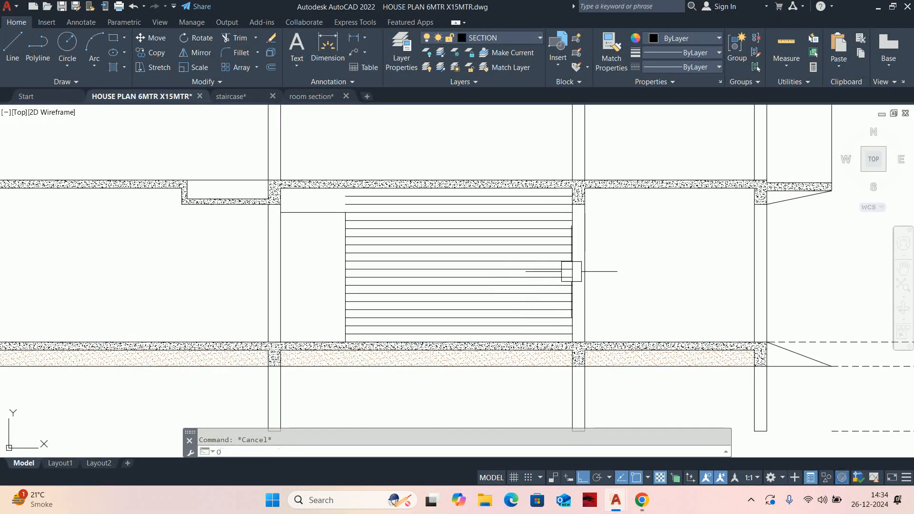
{"action": "type", "text": "o"}
{"action": "key", "text": "Return"}
{"action": "scroll", "coordinate": [571, 269], "scroll_direction": "down", "scroll_amount": 3}
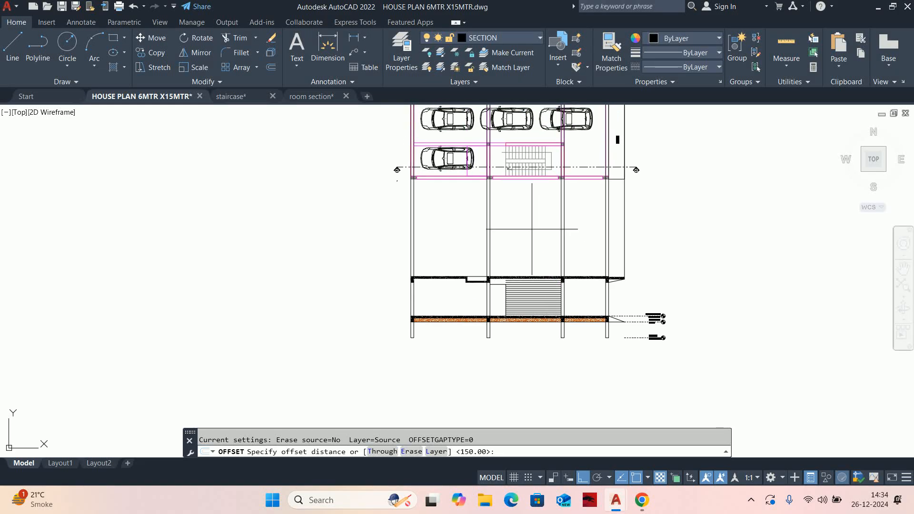
{"action": "key", "text": "Escape"}
- Draw a vertical construction line through the tread line bordering the landing of the parking plan's staircase
{"action": "type", "text": "xl"}
{"action": "key", "text": "Return"}
{"action": "type", "text": "v"}
{"action": "key", "text": "Return"}
{"action": "scroll", "coordinate": [544, 176], "scroll_direction": "up", "scroll_amount": 5}
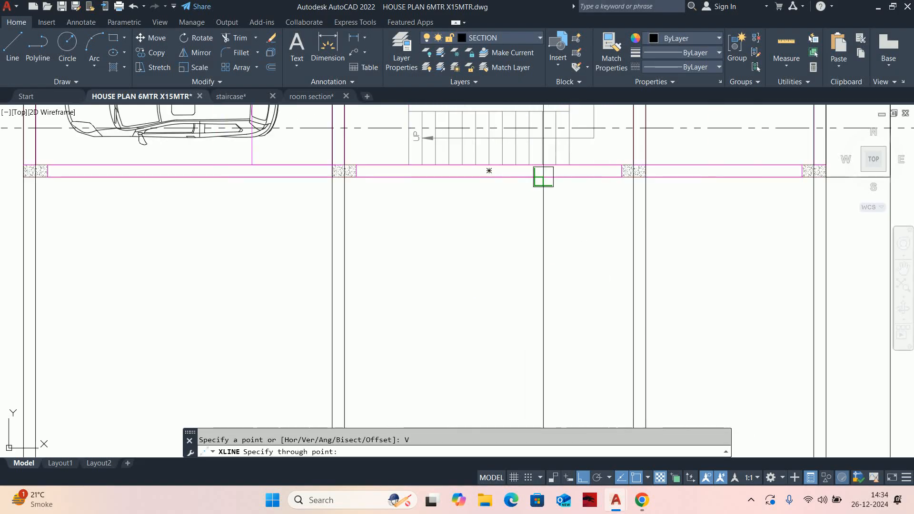
{"action": "left_click", "coordinate": [569, 160]}
{"action": "key", "text": "Escape"}
- Trim the vertical construction line away above and through the upper floor slab, and through the ground slab and its filling
{"action": "scroll", "coordinate": [566, 162], "scroll_direction": "down", "scroll_amount": 4}
{"action": "scroll", "coordinate": [560, 227], "scroll_direction": "up", "scroll_amount": 10}
{"action": "key", "text": "Return"}
{"action": "scroll", "coordinate": [552, 348], "scroll_direction": "up", "scroll_amount": 1}
{"action": "scroll", "coordinate": [534, 332], "scroll_direction": "down", "scroll_amount": 3}
{"action": "middle_click_drag", "start_coordinate": [540, 265], "coordinate": [552, 324]}
{"action": "scroll", "coordinate": [547, 238], "scroll_direction": "up", "scroll_amount": 8}
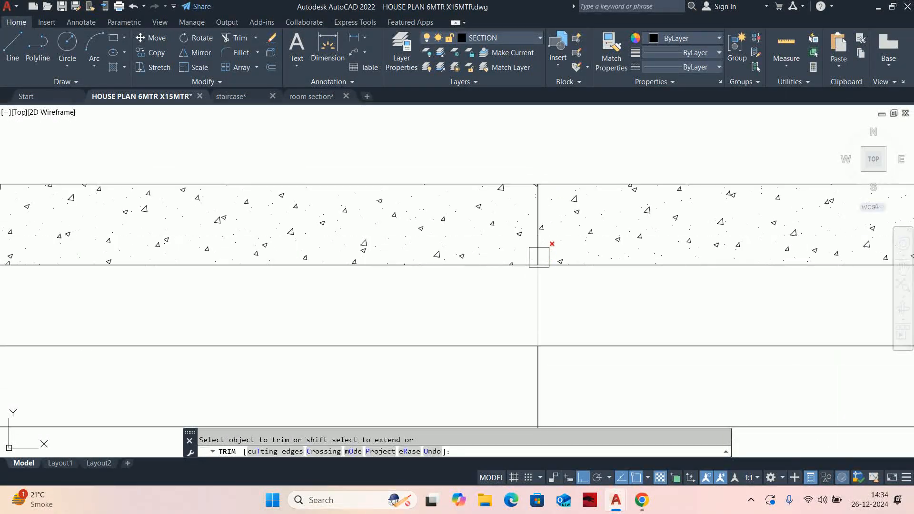
{"action": "scroll", "coordinate": [536, 236], "scroll_direction": "down", "scroll_amount": 6}
{"action": "middle_click_drag", "start_coordinate": [562, 309], "coordinate": [606, 226]}
{"action": "scroll", "coordinate": [608, 226], "scroll_direction": "down", "scroll_amount": 6}
{"action": "key", "text": "Escape"}
{"action": "scroll", "coordinate": [593, 301], "scroll_direction": "up", "scroll_amount": 2}
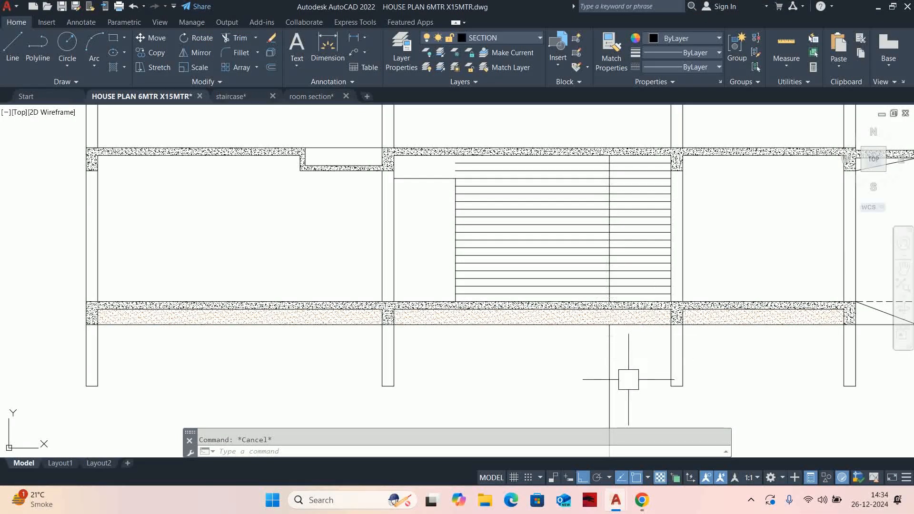
- Erase the stray vertical line below the ground slab, under the staircase section
{"action": "left_click", "coordinate": [635, 374]}
{"action": "left_click", "coordinate": [541, 385]}
{"action": "key", "text": "Delete"}
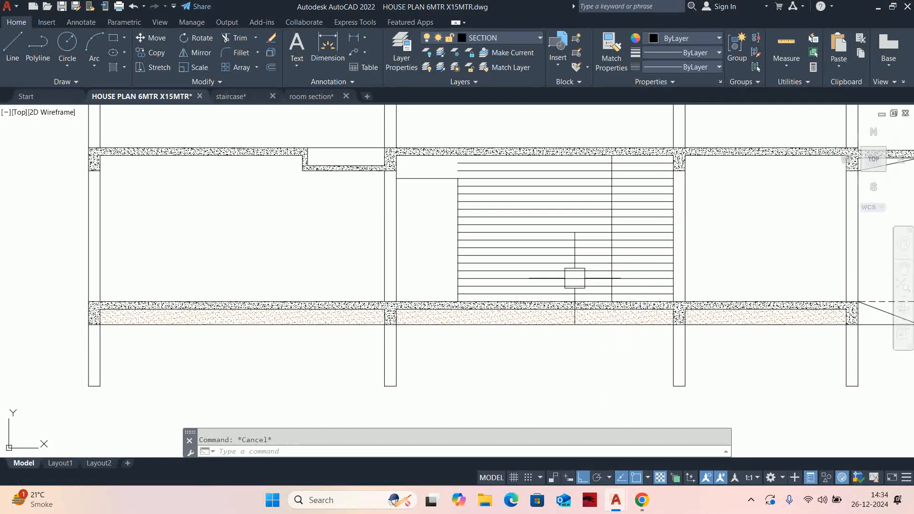
{"action": "type", "text": "o"}
{"action": "key", "text": "Return"}
{"action": "key", "text": "Escape"}
- Measure the width of one stair tread in the parking floor plan with a linear dimension
{"action": "scroll", "coordinate": [501, 252], "scroll_direction": "down", "scroll_amount": 8}
{"action": "scroll", "coordinate": [501, 253], "scroll_direction": "up", "scroll_amount": 12}
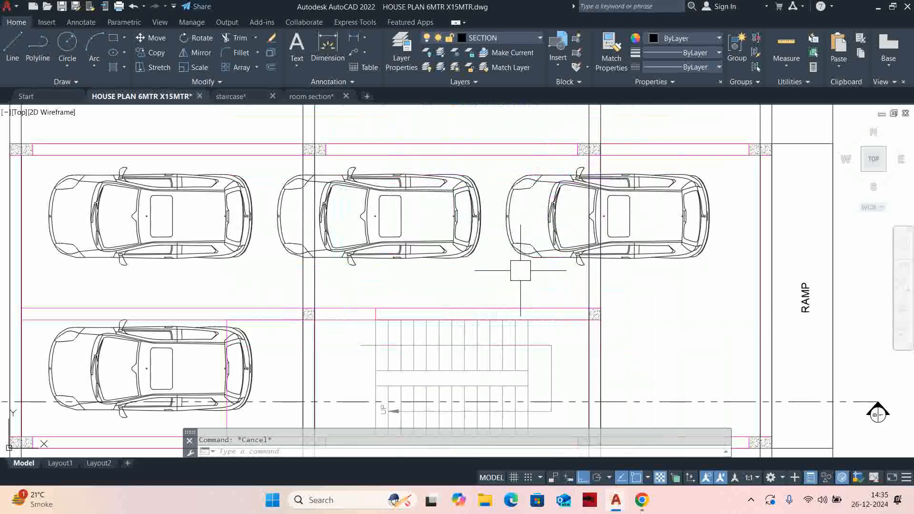
{"action": "type", "text": "dli"}
{"action": "key", "text": "Return"}
{"action": "scroll", "coordinate": [500, 200], "scroll_direction": "up", "scroll_amount": 4}
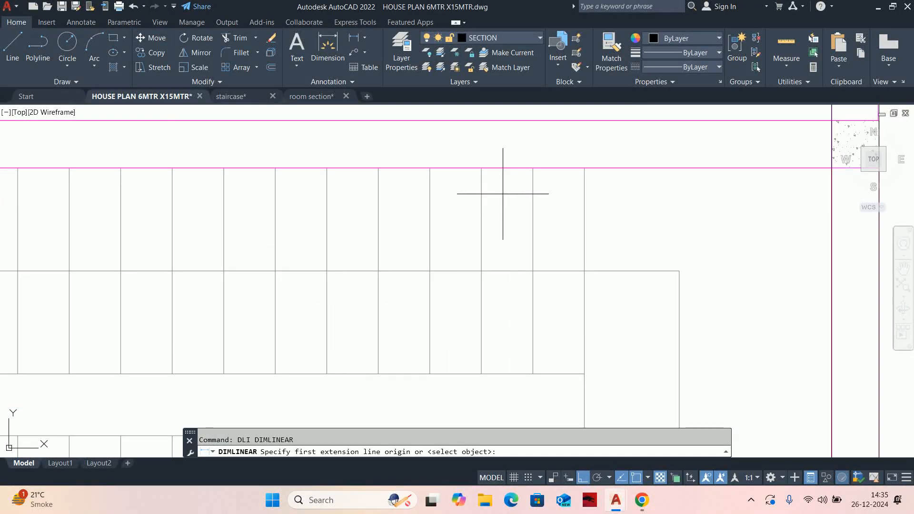
{"action": "left_click", "coordinate": [484, 173]}
{"action": "left_click", "coordinate": [533, 168]}
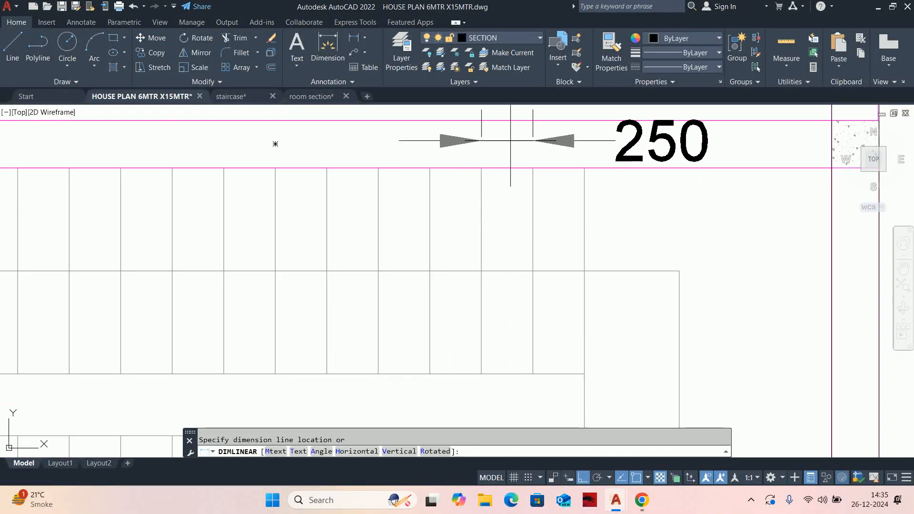
{"action": "key", "text": "Escape"}
- Offset the vertical line in the staircase section repeatedly to the left at the 250 tread width until the grid reaches its left boundary
{"action": "scroll", "coordinate": [532, 168], "scroll_direction": "down", "scroll_amount": 6}
{"action": "scroll", "coordinate": [507, 209], "scroll_direction": "up", "scroll_amount": 8}
{"action": "type", "text": "o"}
{"action": "key", "text": "Return"}
{"action": "scroll", "coordinate": [499, 214], "scroll_direction": "up", "scroll_amount": 2}
{"action": "key", "text": "Return"}
{"action": "left_click", "coordinate": [474, 234]}
{"action": "middle_click_drag", "start_coordinate": [475, 233], "coordinate": [592, 261]}
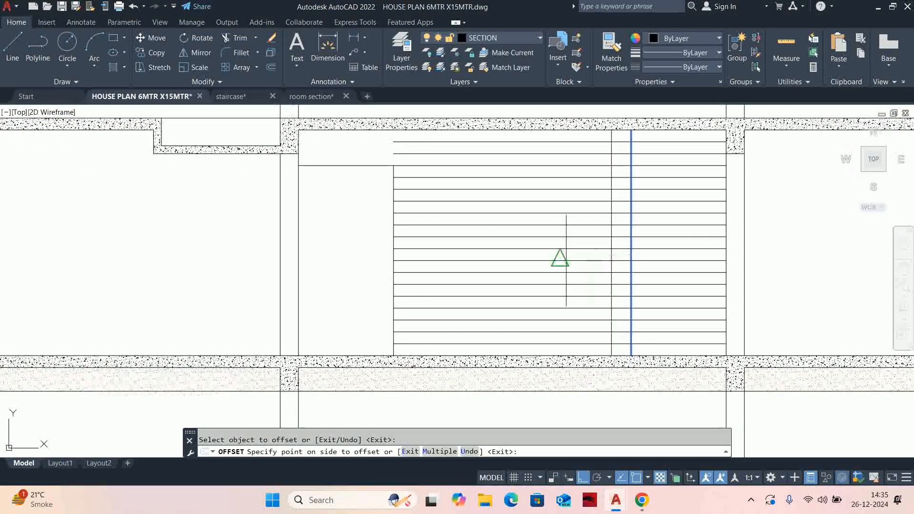
{"action": "left_click", "coordinate": [444, 449]}
{"action": "left_click", "coordinate": [357, 272]}
{"action": "left_click", "coordinate": [333, 271]}
{"action": "left_click", "coordinate": [286, 272]}
{"action": "left_click", "coordinate": [238, 272]}
{"action": "left_click", "coordinate": [210, 272]}
{"action": "left_click", "coordinate": [176, 273]}
{"action": "left_click", "coordinate": [143, 275]}
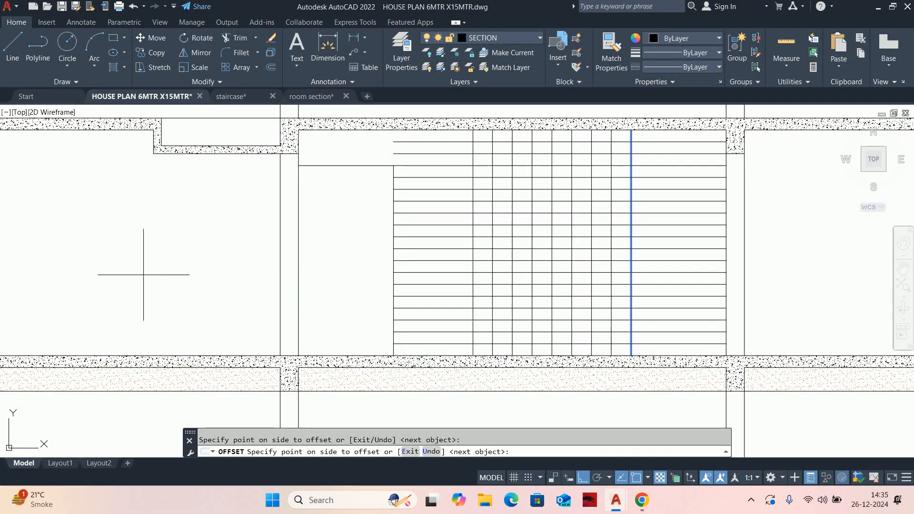
{"action": "middle_click_drag", "start_coordinate": [166, 272], "coordinate": [286, 298]}
{"action": "left_click", "coordinate": [233, 291]}
{"action": "left_click", "coordinate": [191, 296]}
{"action": "left_click", "coordinate": [143, 303]}
{"action": "left_click", "coordinate": [103, 305]}
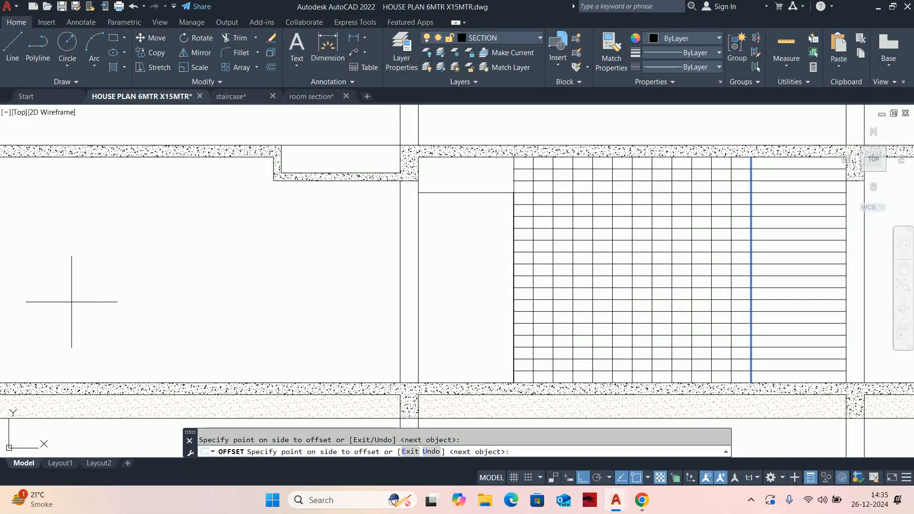
{"action": "key", "text": "Escape"}
{"action": "scroll", "coordinate": [535, 194], "scroll_direction": "up", "scroll_amount": 2}
{"action": "scroll", "coordinate": [538, 199], "scroll_direction": "down", "scroll_amount": 4}
{"action": "scroll", "coordinate": [551, 302], "scroll_direction": "up", "scroll_amount": 2}
{"action": "mouse_move", "coordinate": [550, 302]}
{"action": "middle_mouse_down"}
{"action": "mouse_move", "coordinate": [561, 292]}
{"action": "mouse_move", "coordinate": [536, 287]}
{"action": "mouse_move", "coordinate": [533, 350]}
{"action": "middle_mouse_up"}
{"action": "key", "text": "space"}
{"action": "key", "text": "space"}
{"action": "scroll", "coordinate": [529, 187], "scroll_direction": "up", "scroll_amount": 2}
{"action": "left_click", "coordinate": [524, 149]}
{"action": "left_click", "coordinate": [445, 153]}
{"action": "key", "text": "Escape"}
- Trim the staircase grid diagonally into a stepped flight profile, rising to the right from the ground slab
{"action": "scroll", "coordinate": [438, 282], "scroll_direction": "down", "scroll_amount": 2}
{"action": "middle_click_drag", "start_coordinate": [447, 287], "coordinate": [458, 191]}
{"action": "scroll", "coordinate": [465, 285], "scroll_direction": "up", "scroll_amount": 1}
{"action": "scroll", "coordinate": [476, 306], "scroll_direction": "up", "scroll_amount": 1}
{"action": "mouse_move", "coordinate": [477, 305]}
{"action": "middle_mouse_down"}
{"action": "mouse_move", "coordinate": [486, 208]}
{"action": "mouse_move", "coordinate": [472, 187]}
{"action": "middle_mouse_up"}
{"action": "scroll", "coordinate": [440, 261], "scroll_direction": "up", "scroll_amount": 2}
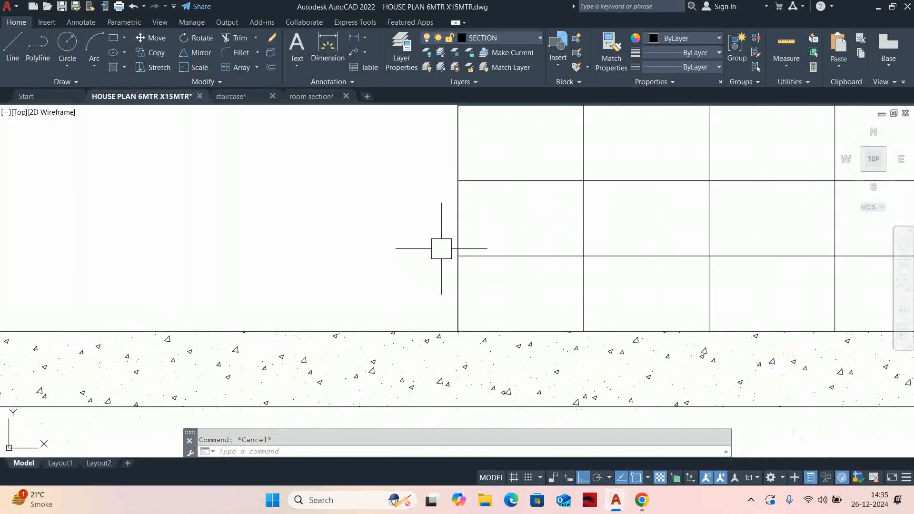
{"action": "mouse_move", "coordinate": [500, 246]}
{"action": "middle_mouse_down"}
{"action": "mouse_move", "coordinate": [508, 273]}
{"action": "mouse_move", "coordinate": [459, 298]}
{"action": "middle_mouse_up"}
{"action": "type", "text": "tr"}
{"action": "key", "text": "space"}
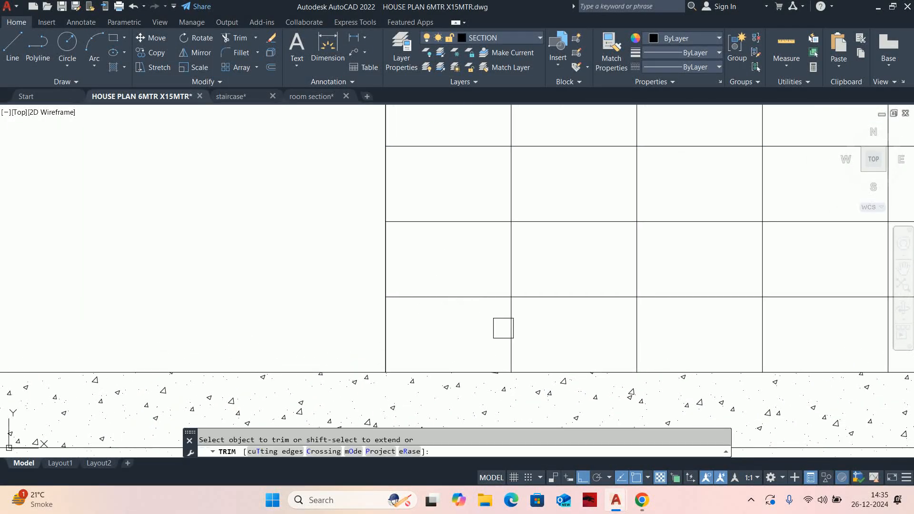
{"action": "middle_click_drag", "start_coordinate": [483, 200], "coordinate": [414, 267]}
{"action": "left_click", "coordinate": [414, 267]}
{"action": "left_click", "coordinate": [504, 243]}
{"action": "scroll", "coordinate": [493, 252], "scroll_direction": "down", "scroll_amount": 2}
{"action": "middle_click_drag", "start_coordinate": [494, 251], "coordinate": [450, 258]}
{"action": "middle_click_drag", "start_coordinate": [380, 300], "coordinate": [415, 279]}
{"action": "left_click", "coordinate": [400, 279]}
{"action": "left_click", "coordinate": [477, 232]}
{"action": "middle_click_drag", "start_coordinate": [471, 235], "coordinate": [415, 294]}
{"action": "left_click", "coordinate": [420, 289]}
{"action": "left_click", "coordinate": [487, 245]}
{"action": "middle_click_drag", "start_coordinate": [488, 245], "coordinate": [445, 281]}
{"action": "left_click", "coordinate": [445, 282]}
{"action": "left_click", "coordinate": [518, 231]}
{"action": "middle_click_drag", "start_coordinate": [518, 231], "coordinate": [450, 278]}
{"action": "left_click", "coordinate": [450, 278]}
{"action": "left_click", "coordinate": [528, 234]}
{"action": "middle_click_drag", "start_coordinate": [528, 232], "coordinate": [418, 288]}
{"action": "left_click", "coordinate": [418, 288]}
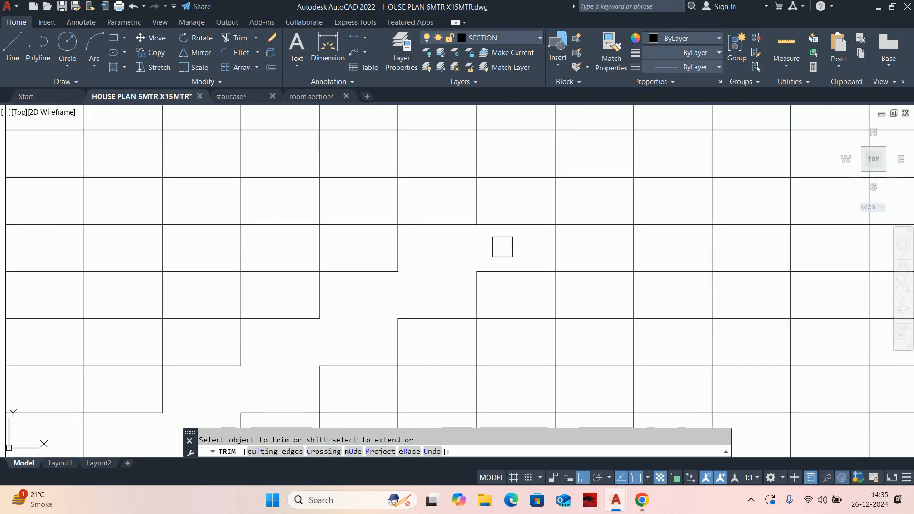
{"action": "left_click", "coordinate": [499, 247]}
{"action": "middle_click_drag", "start_coordinate": [500, 247], "coordinate": [459, 286]}
{"action": "left_click", "coordinate": [459, 286]}
{"action": "left_click", "coordinate": [542, 224]}
{"action": "middle_click_drag", "start_coordinate": [543, 224], "coordinate": [463, 319]}
{"action": "left_click", "coordinate": [463, 319]}
{"action": "left_click", "coordinate": [519, 278]}
{"action": "middle_click_drag", "start_coordinate": [522, 274], "coordinate": [501, 314]}
{"action": "left_click", "coordinate": [501, 314]}
{"action": "left_click", "coordinate": [570, 261]}
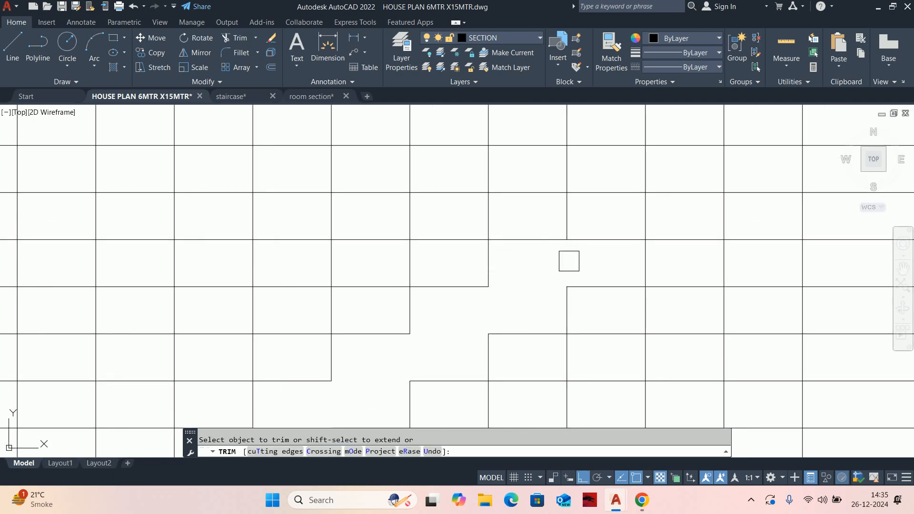
{"action": "middle_click_drag", "start_coordinate": [625, 259], "coordinate": [575, 294]}
{"action": "left_click", "coordinate": [560, 291]}
{"action": "left_click", "coordinate": [596, 257]}
{"action": "scroll", "coordinate": [603, 254], "scroll_direction": "down", "scroll_amount": 2}
{"action": "scroll", "coordinate": [570, 290], "scroll_direction": "up", "scroll_amount": 3}
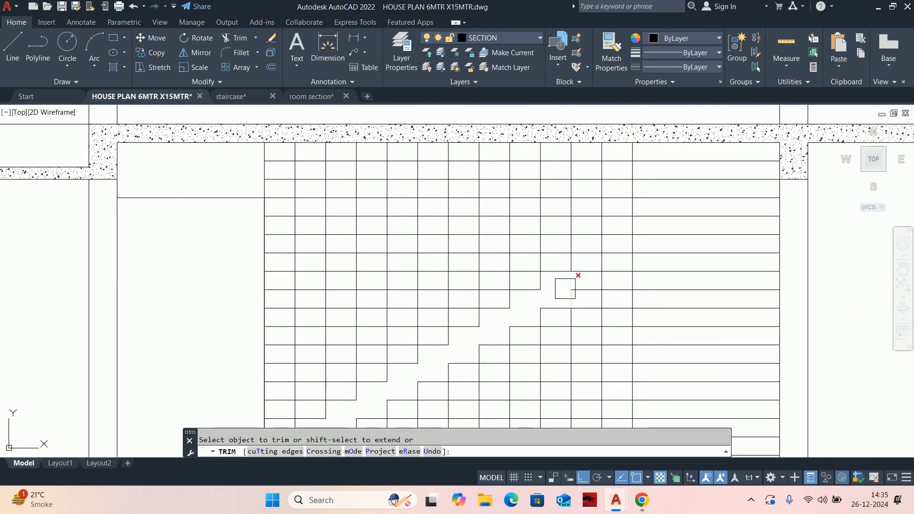
{"action": "scroll", "coordinate": [599, 273], "scroll_direction": "down", "scroll_amount": 6}
{"action": "scroll", "coordinate": [613, 266], "scroll_direction": "down", "scroll_amount": 2}
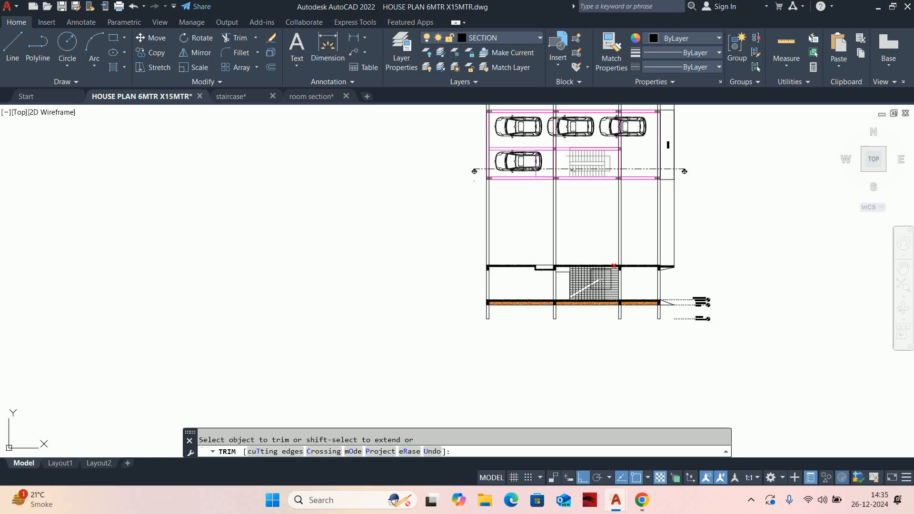
{"action": "scroll", "coordinate": [561, 143], "scroll_direction": "up", "scroll_amount": 4}
{"action": "key", "text": "Escape"}
{"action": "key", "text": "Escape"}
- Examine the staircase in the parking floor plan and compare its treads with the section below
{"action": "scroll", "coordinate": [661, 222], "scroll_direction": "up", "scroll_amount": 1}
{"action": "middle_click_drag", "start_coordinate": [662, 221], "coordinate": [433, 223]}
{"action": "scroll", "coordinate": [432, 228], "scroll_direction": "down", "scroll_amount": 1}
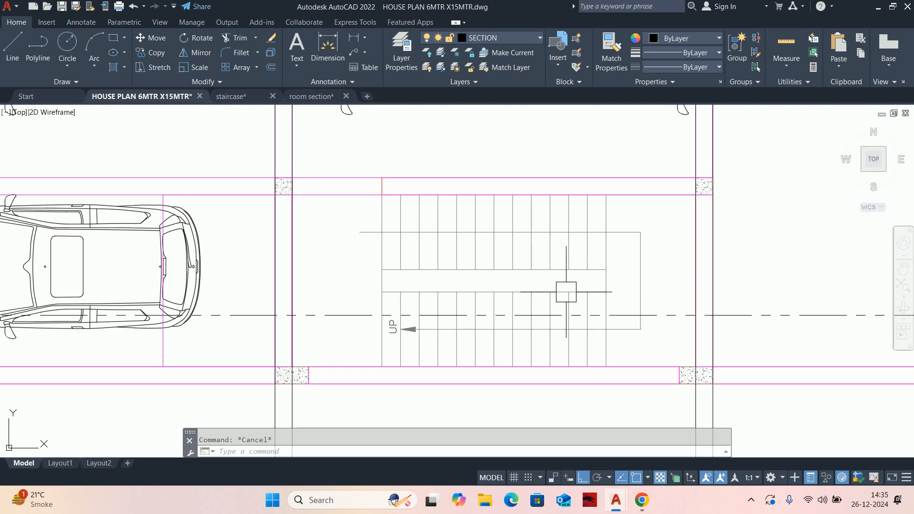
{"action": "scroll", "coordinate": [566, 292], "scroll_direction": "down", "scroll_amount": 4}
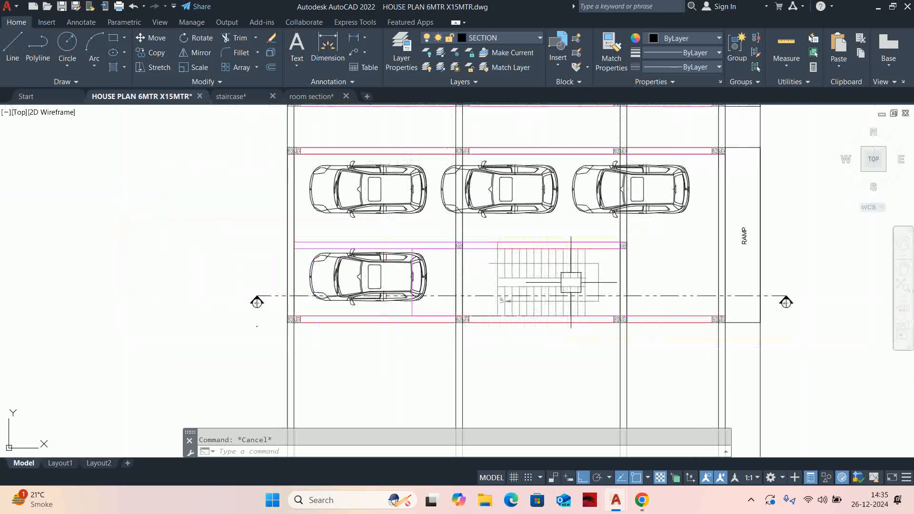
{"action": "scroll", "coordinate": [535, 264], "scroll_direction": "up", "scroll_amount": 4}
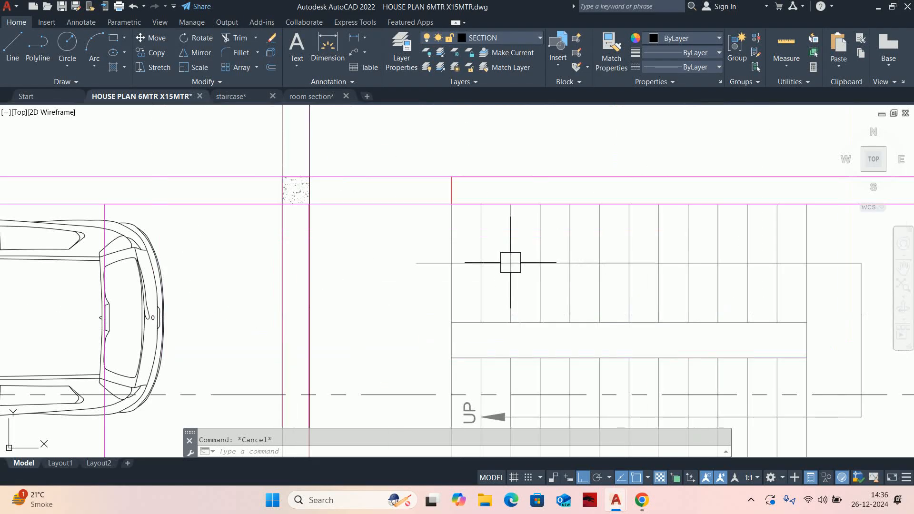
{"action": "mouse_move", "coordinate": [514, 276]}
{"action": "middle_mouse_down"}
{"action": "mouse_move", "coordinate": [469, 265]}
{"action": "mouse_move", "coordinate": [434, 240]}
{"action": "middle_mouse_up"}
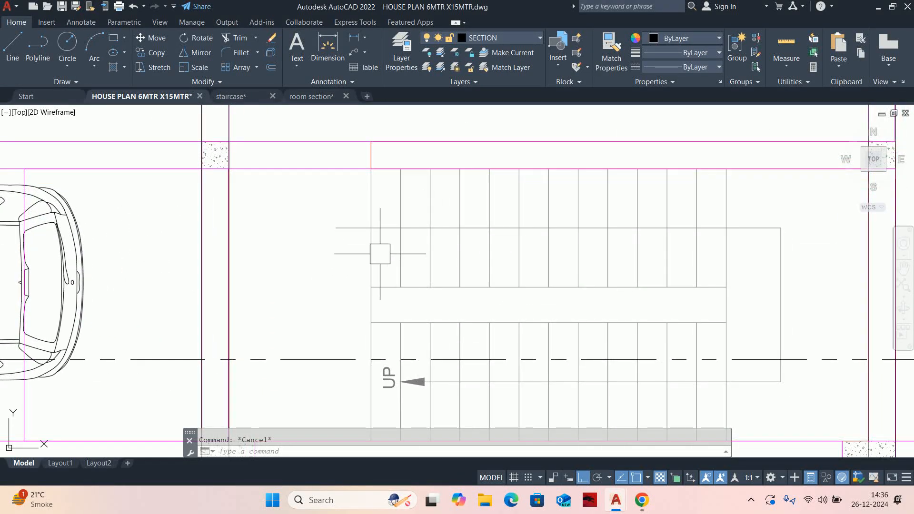
{"action": "scroll", "coordinate": [388, 239], "scroll_direction": "down", "scroll_amount": 4}
{"action": "middle_click_drag", "start_coordinate": [393, 324], "coordinate": [395, 237]}
- Undo the trimming of the stepped profile in the staircase section
{"action": "key", "text": "ctrl+z"}
{"action": "key", "text": "ctrl+z"}
{"action": "key", "text": "ctrl+z"}
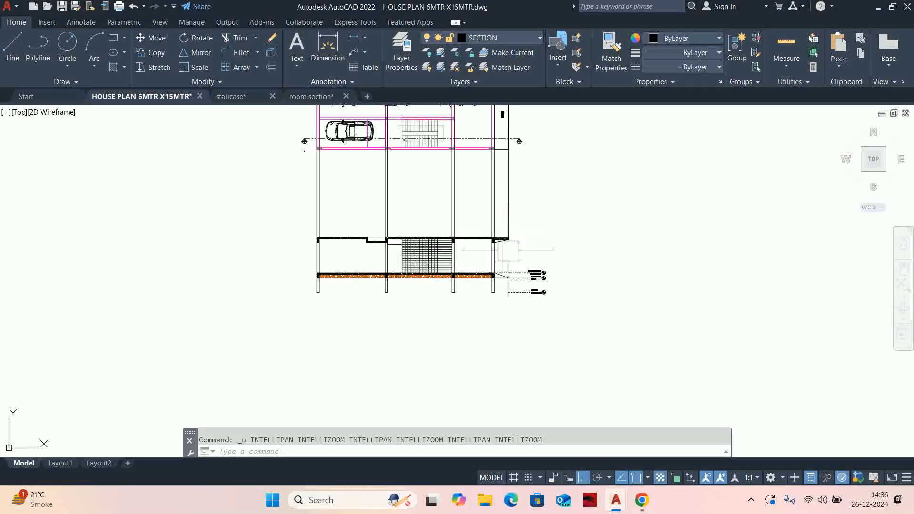
- Inspect the flights and landing space of the staircase in the parking floor plan
{"action": "middle_click_drag", "start_coordinate": [503, 250], "coordinate": [514, 263]}
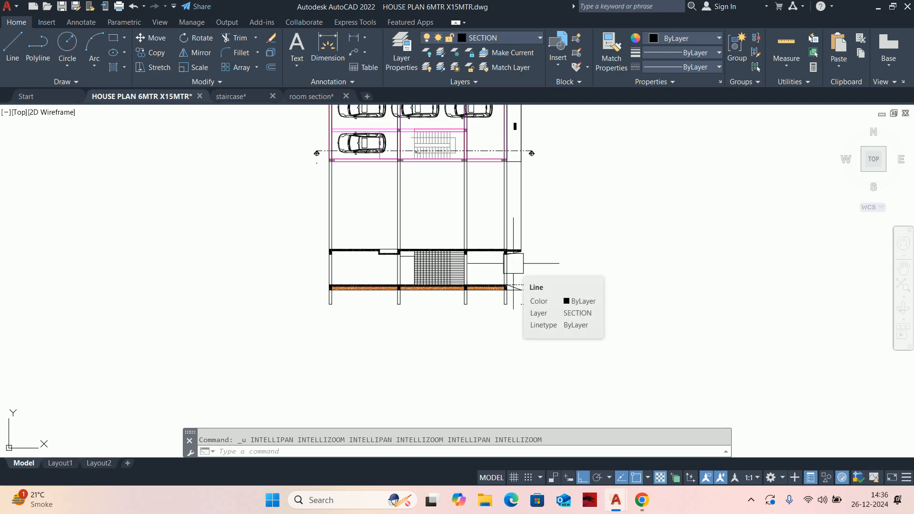
{"action": "scroll", "coordinate": [452, 213], "scroll_direction": "up", "scroll_amount": 4}
{"action": "middle_click_drag", "start_coordinate": [438, 210], "coordinate": [470, 253]}
{"action": "scroll", "coordinate": [463, 218], "scroll_direction": "down", "scroll_amount": 4}
{"action": "key", "text": "Escape"}
{"action": "middle_click_drag", "start_coordinate": [460, 193], "coordinate": [466, 241]}
{"action": "scroll", "coordinate": [449, 204], "scroll_direction": "up", "scroll_amount": 4}
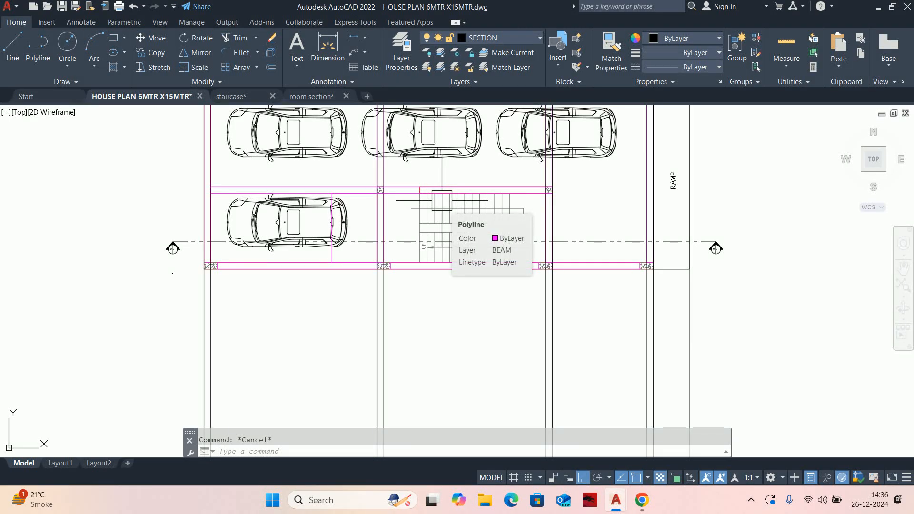
{"action": "scroll", "coordinate": [442, 201], "scroll_direction": "up", "scroll_amount": 4}
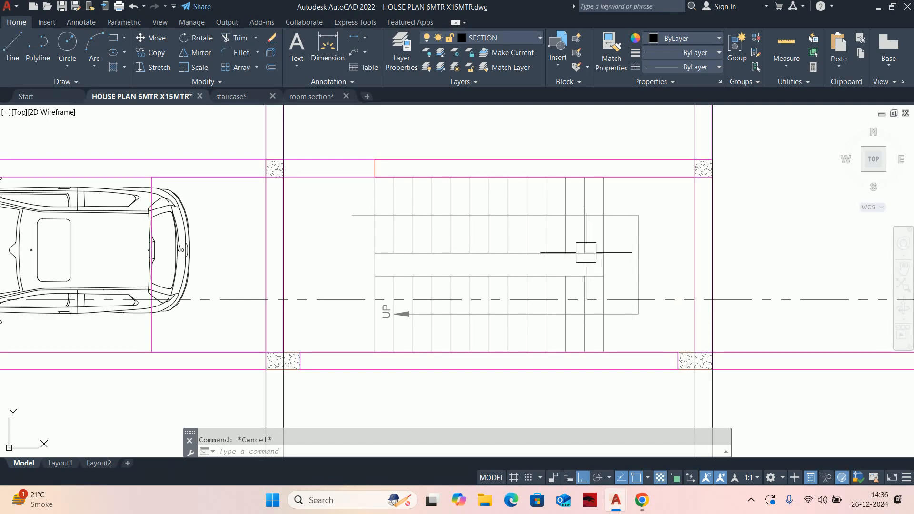
{"action": "scroll", "coordinate": [604, 239], "scroll_direction": "up", "scroll_amount": 2}
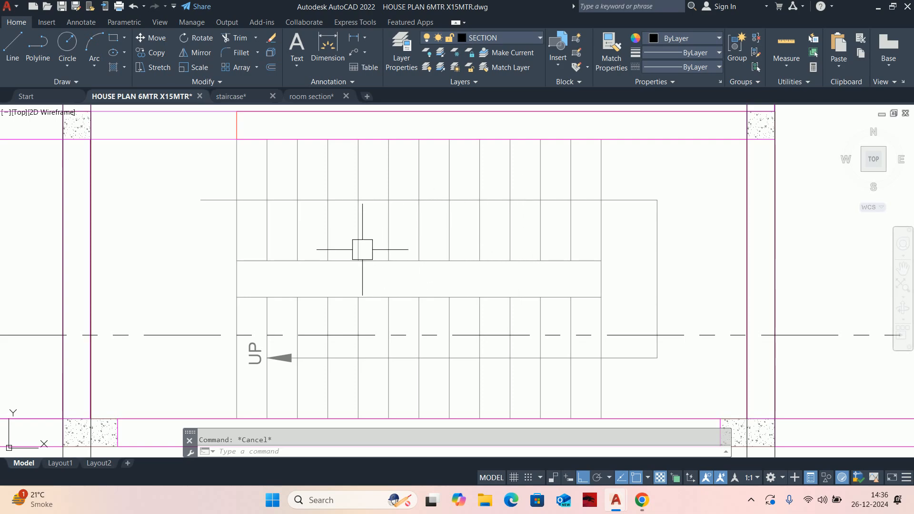
- Erase the leftmost riser lines of both flights in the plan's staircase, removing two treads from each flight
{"action": "left_click", "coordinate": [309, 236]}
{"action": "left_click", "coordinate": [215, 218]}
{"action": "key", "text": "Delete"}
{"action": "middle_click_drag", "start_coordinate": [338, 267], "coordinate": [336, 243]}
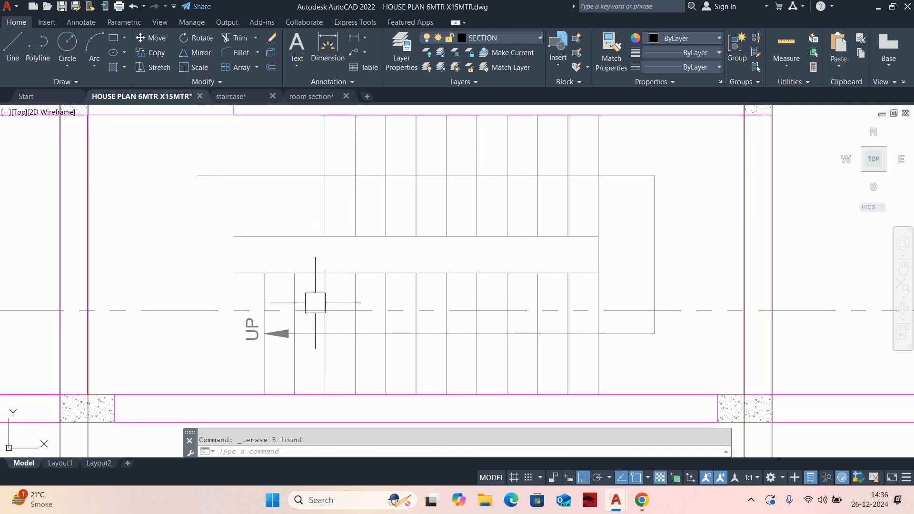
{"action": "scroll", "coordinate": [303, 286], "scroll_direction": "up", "scroll_amount": 2}
{"action": "left_click", "coordinate": [309, 296]}
{"action": "left_click", "coordinate": [159, 276]}
{"action": "key", "text": "Delete"}
{"action": "scroll", "coordinate": [207, 275], "scroll_direction": "down", "scroll_amount": 1}
{"action": "middle_click_drag", "start_coordinate": [208, 275], "coordinate": [264, 277]}
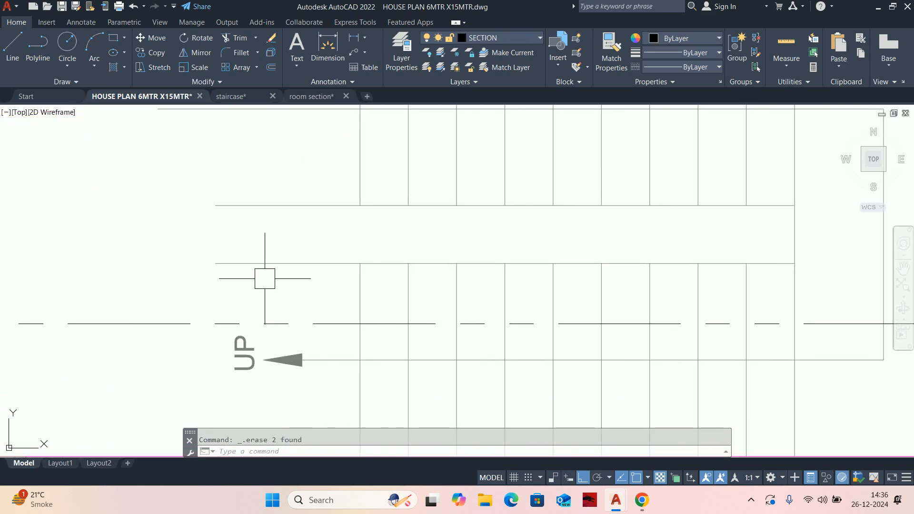
- Trim the two horizontal lines between the plan's stair flights back to the first remaining riser
{"action": "type", "text": "tr"}
{"action": "key", "text": "Return"}
{"action": "key", "text": "Escape"}
{"action": "scroll", "coordinate": [294, 248], "scroll_direction": "down", "scroll_amount": 6}
{"action": "middle_click_drag", "start_coordinate": [743, 273], "coordinate": [845, 283]}
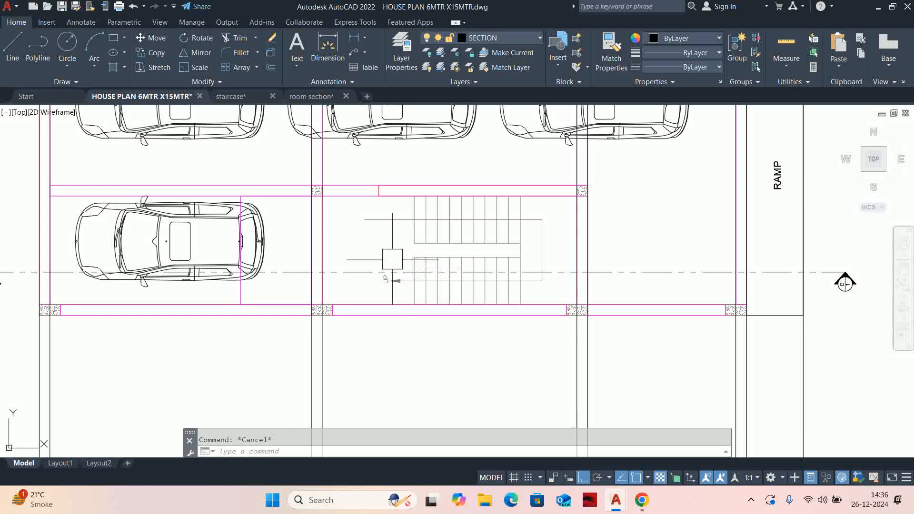
{"action": "middle_click_drag", "start_coordinate": [453, 309], "coordinate": [453, 261]}
{"action": "scroll", "coordinate": [457, 265], "scroll_direction": "down", "scroll_amount": 6}
{"action": "middle_click_drag", "start_coordinate": [464, 346], "coordinate": [477, 275]}
{"action": "scroll", "coordinate": [456, 307], "scroll_direction": "up", "scroll_amount": 8}
{"action": "scroll", "coordinate": [455, 308], "scroll_direction": "down", "scroll_amount": 5}
{"action": "type", "text": "xl"}
{"action": "key", "text": "Return"}
{"action": "key", "text": "Escape"}
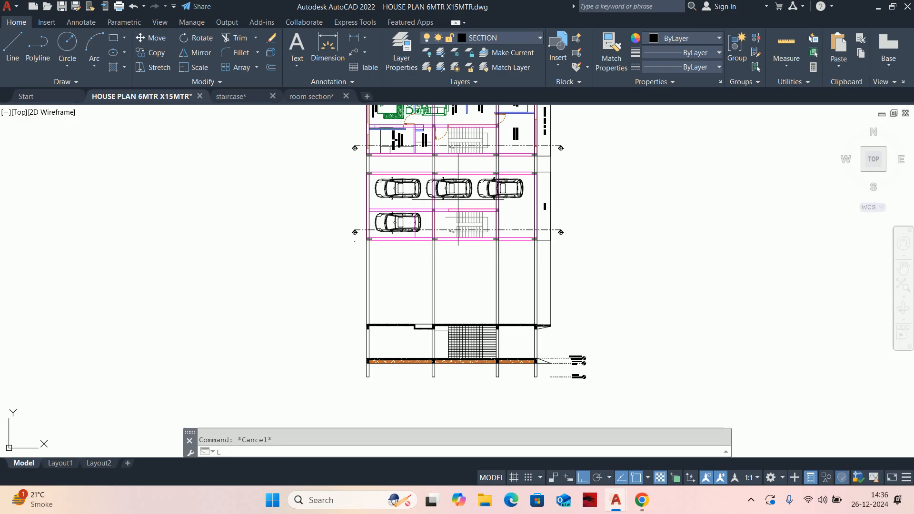
- Draw a vertical line from the first remaining riser in the plan down to the staircase section
{"action": "type", "text": "L"}
{"action": "key", "text": "Return"}
{"action": "scroll", "coordinate": [452, 239], "scroll_direction": "up", "scroll_amount": 5}
{"action": "left_click", "coordinate": [467, 271]}
{"action": "scroll", "coordinate": [478, 366], "scroll_direction": "up", "scroll_amount": 5}
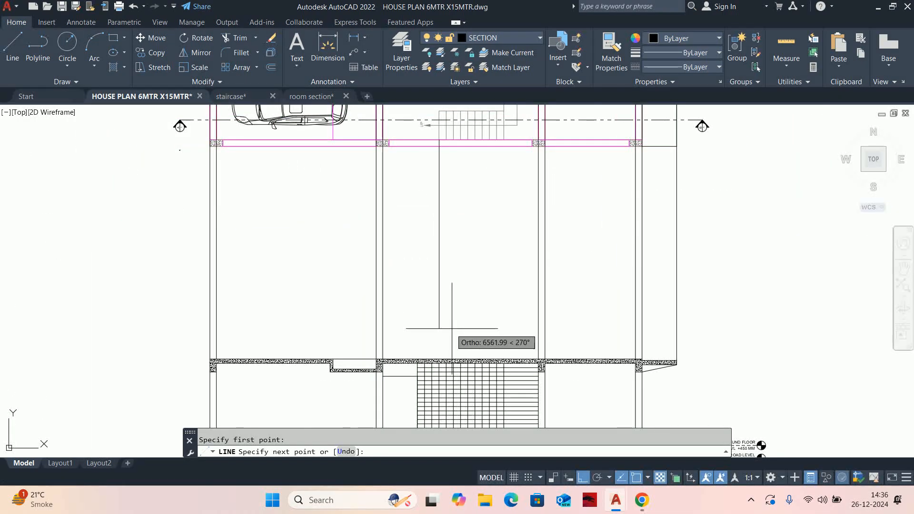
{"action": "left_click", "coordinate": [435, 370]}
{"action": "key", "text": "Escape"}
{"action": "key", "text": "Escape"}
- Erase the two vertical grid lines left of the first riser position in the staircase section
{"action": "scroll", "coordinate": [474, 171], "scroll_direction": "down", "scroll_amount": 4}
{"action": "scroll", "coordinate": [441, 260], "scroll_direction": "up", "scroll_amount": 6}
{"action": "middle_click_drag", "start_coordinate": [490, 306], "coordinate": [496, 300]}
{"action": "scroll", "coordinate": [483, 304], "scroll_direction": "up", "scroll_amount": 4}
{"action": "left_click", "coordinate": [449, 306]}
{"action": "left_click", "coordinate": [376, 306]}
{"action": "key", "text": "Delete"}
{"action": "scroll", "coordinate": [469, 243], "scroll_direction": "down", "scroll_amount": 5}
{"action": "scroll", "coordinate": [458, 335], "scroll_direction": "up", "scroll_amount": 5}
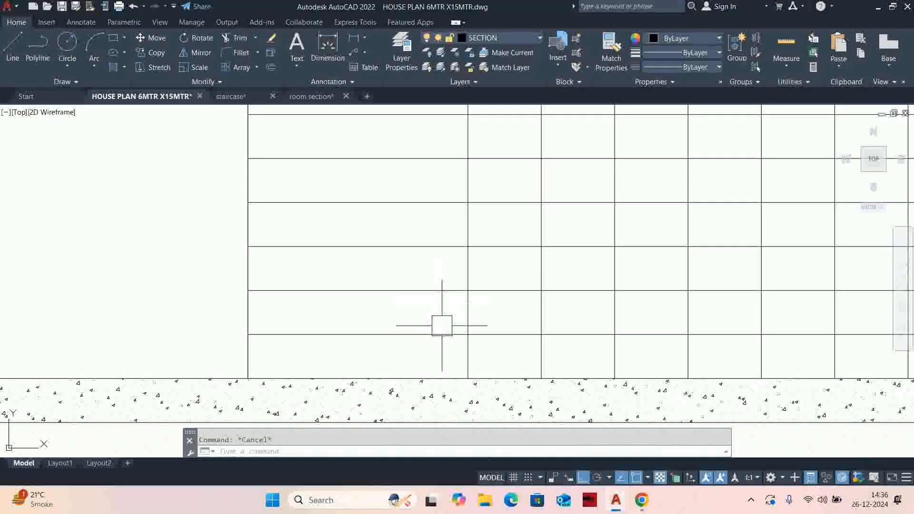
- Trim the grid segments diagonally upward from the first riser to form the stepped profile of the lower flight
{"action": "middle_click_drag", "start_coordinate": [459, 336], "coordinate": [425, 323]}
{"action": "type", "text": "tr"}
{"action": "key", "text": "Return"}
{"action": "left_click", "coordinate": [388, 322]}
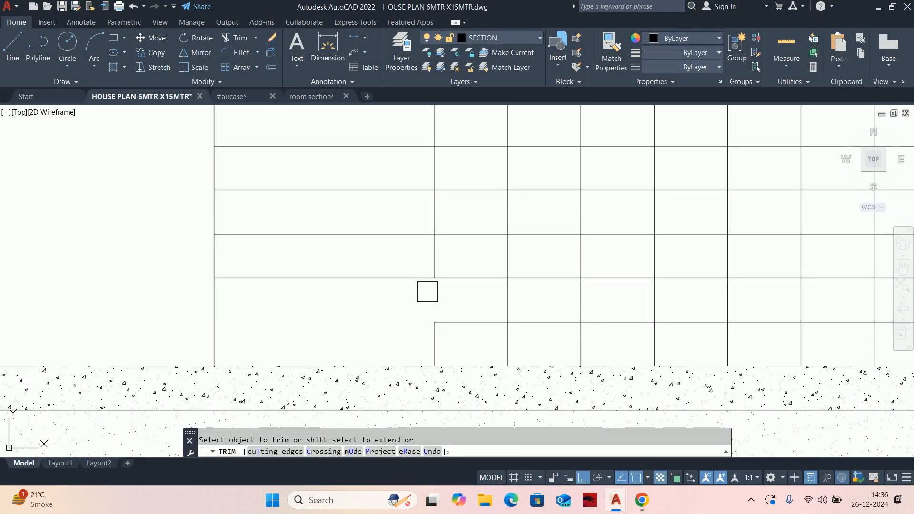
{"action": "middle_click_drag", "start_coordinate": [428, 291], "coordinate": [406, 310]}
{"action": "left_click", "coordinate": [519, 264]}
{"action": "left_click", "coordinate": [453, 311]}
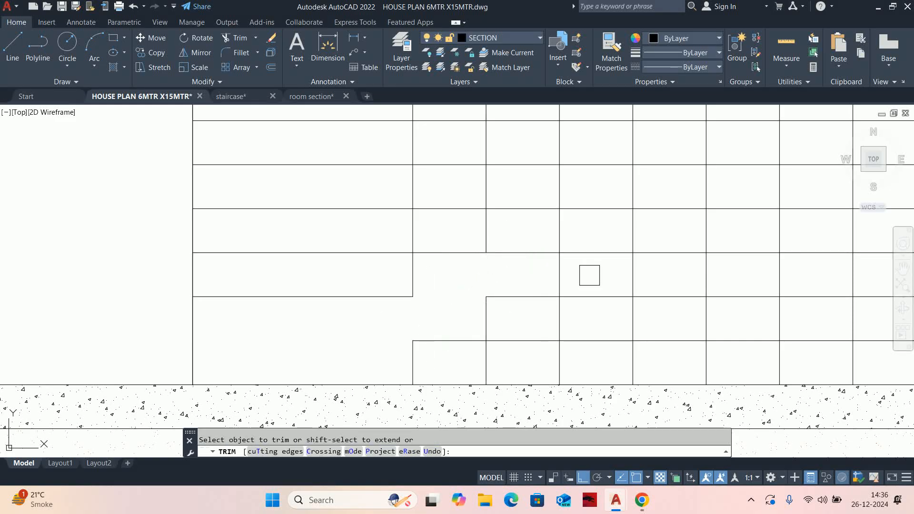
{"action": "middle_click_drag", "start_coordinate": [589, 275], "coordinate": [473, 316]}
{"action": "left_click", "coordinate": [399, 310]}
{"action": "left_click", "coordinate": [473, 263]}
{"action": "middle_click_drag", "start_coordinate": [475, 263], "coordinate": [420, 301]}
{"action": "left_click", "coordinate": [420, 301]}
{"action": "left_click", "coordinate": [490, 249]}
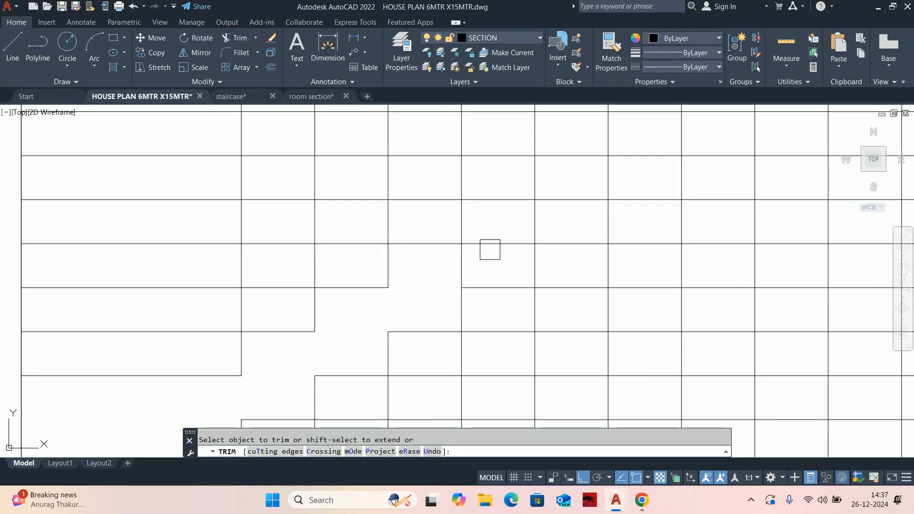
{"action": "middle_click_drag", "start_coordinate": [462, 261], "coordinate": [452, 280]}
{"action": "left_click", "coordinate": [455, 270]}
{"action": "left_click", "coordinate": [530, 224]}
{"action": "middle_click_drag", "start_coordinate": [532, 226], "coordinate": [480, 269]}
{"action": "left_click", "coordinate": [492, 270]}
{"action": "left_click", "coordinate": [555, 228]}
{"action": "middle_click_drag", "start_coordinate": [554, 234], "coordinate": [510, 278]}
{"action": "left_click", "coordinate": [514, 272]}
{"action": "left_click", "coordinate": [586, 222]}
{"action": "middle_click_drag", "start_coordinate": [586, 222], "coordinate": [535, 274]}
{"action": "left_click", "coordinate": [563, 261]}
{"action": "middle_click_drag", "start_coordinate": [580, 253], "coordinate": [534, 282]}
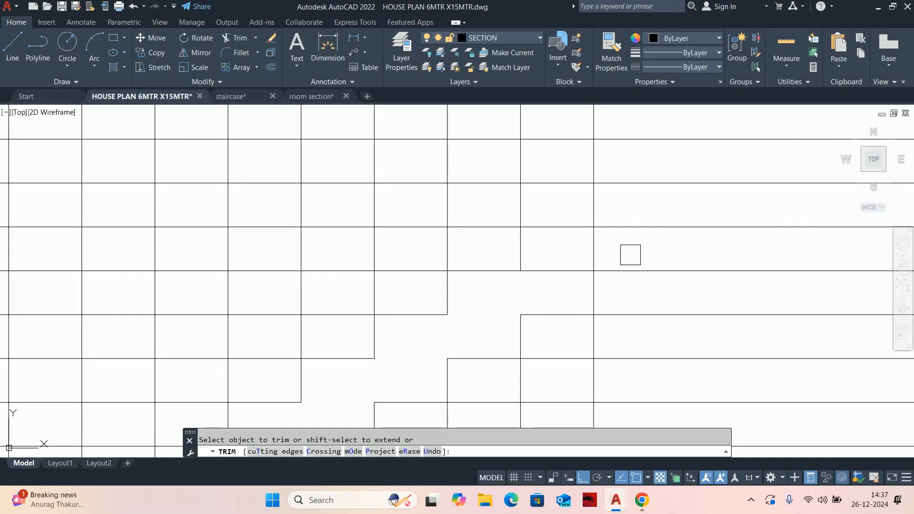
- Trim the grid segments diagonally back from the landing up to the floor slab to open the upper flight's outer stepped edge
{"action": "scroll", "coordinate": [475, 262], "scroll_direction": "down", "scroll_amount": 3}
{"action": "scroll", "coordinate": [500, 261], "scroll_direction": "up", "scroll_amount": 4}
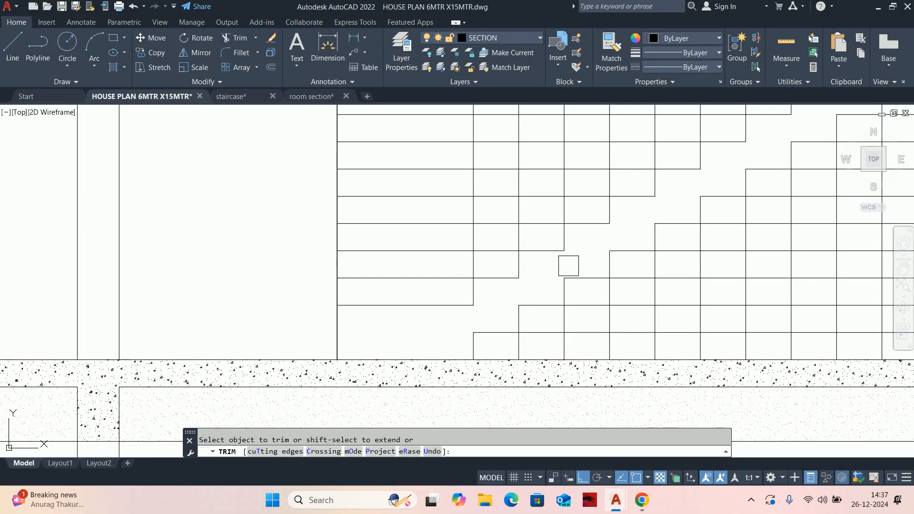
{"action": "middle_click_drag", "start_coordinate": [614, 239], "coordinate": [527, 296]}
{"action": "middle_click_drag", "start_coordinate": [624, 226], "coordinate": [535, 282]}
{"action": "mouse_move", "coordinate": [665, 214]}
{"action": "middle_mouse_down"}
{"action": "mouse_move", "coordinate": [673, 221]}
{"action": "mouse_move", "coordinate": [649, 242]}
{"action": "middle_mouse_up"}
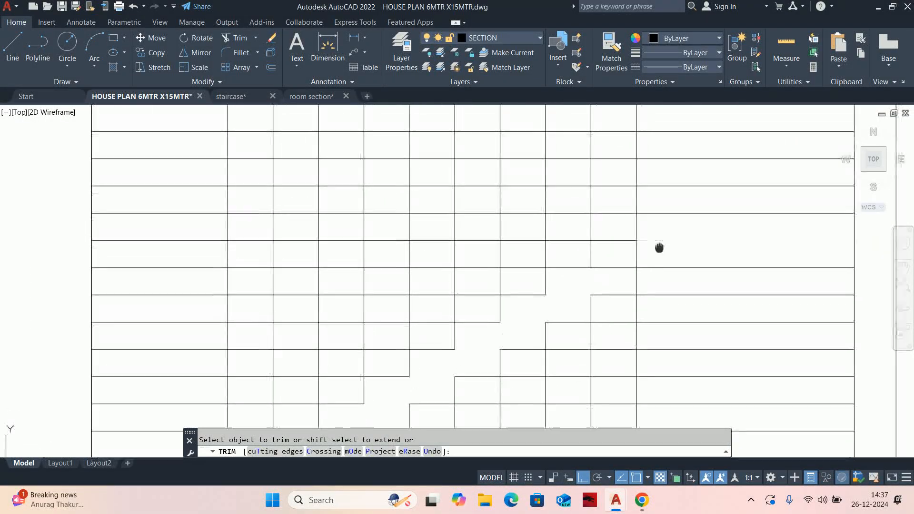
{"action": "scroll", "coordinate": [658, 238], "scroll_direction": "up", "scroll_amount": 2}
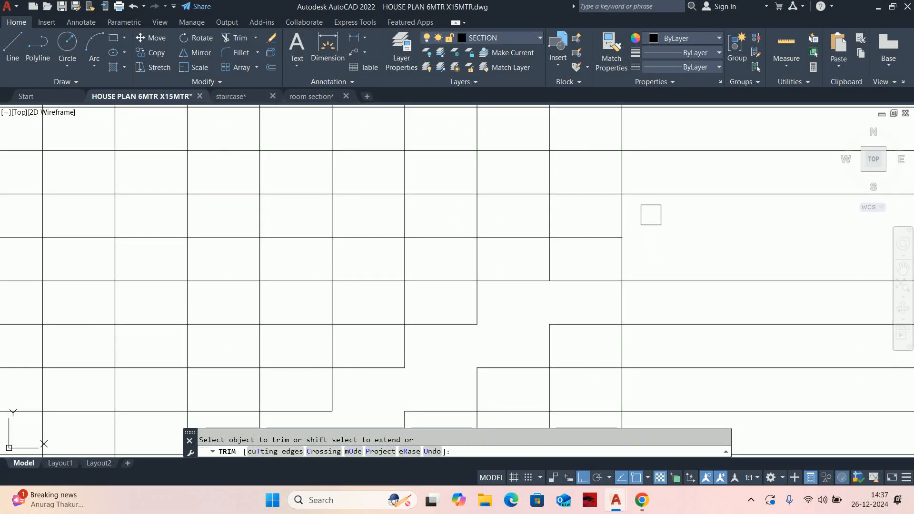
{"action": "left_click", "coordinate": [651, 214]}
{"action": "left_click", "coordinate": [588, 192]}
{"action": "middle_click_drag", "start_coordinate": [592, 194], "coordinate": [627, 270]}
{"action": "left_click", "coordinate": [571, 205]}
{"action": "left_click", "coordinate": [608, 262]}
{"action": "left_click", "coordinate": [618, 261]}
{"action": "left_click", "coordinate": [578, 230]}
{"action": "middle_click_drag", "start_coordinate": [550, 226], "coordinate": [595, 283]}
{"action": "left_click", "coordinate": [607, 267]}
{"action": "left_click", "coordinate": [564, 237]}
{"action": "left_click", "coordinate": [590, 276]}
{"action": "left_click", "coordinate": [541, 249]}
{"action": "middle_click_drag", "start_coordinate": [514, 240], "coordinate": [575, 287]}
{"action": "left_click", "coordinate": [575, 284]}
{"action": "left_click", "coordinate": [529, 248]}
{"action": "middle_click_drag", "start_coordinate": [504, 244], "coordinate": [538, 284]}
{"action": "left_click", "coordinate": [527, 273]}
{"action": "left_click", "coordinate": [467, 249]}
{"action": "left_click", "coordinate": [535, 270]}
{"action": "left_click", "coordinate": [470, 269]}
{"action": "middle_click_drag", "start_coordinate": [454, 243], "coordinate": [502, 287]}
{"action": "middle_click_drag", "start_coordinate": [442, 273], "coordinate": [472, 306]}
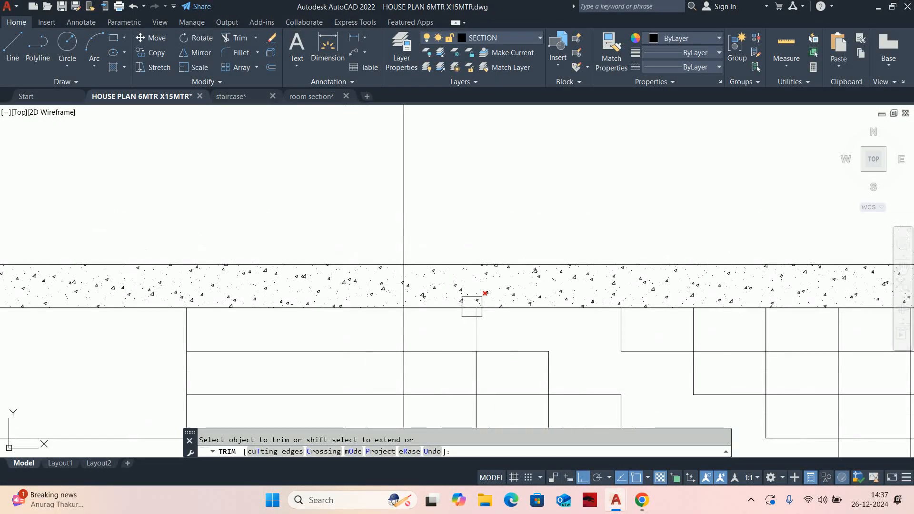
- Trim the projection line above the floor slab and erase its remaining vertical line at the first riser position in the stair grid
{"action": "left_click", "coordinate": [434, 261]}
{"action": "scroll", "coordinate": [535, 217], "scroll_direction": "down", "scroll_amount": 5}
{"action": "scroll", "coordinate": [520, 232], "scroll_direction": "up", "scroll_amount": 6}
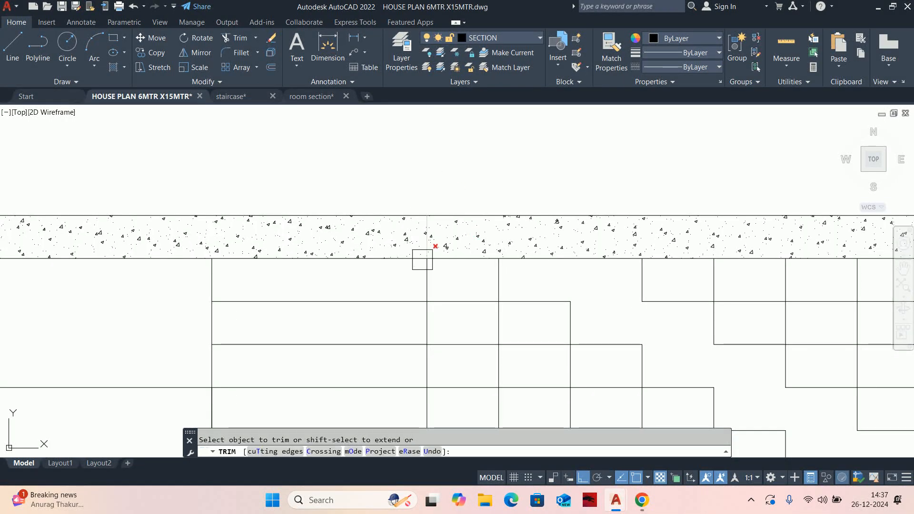
{"action": "scroll", "coordinate": [433, 285], "scroll_direction": "up", "scroll_amount": 6}
{"action": "scroll", "coordinate": [433, 278], "scroll_direction": "down", "scroll_amount": 12}
{"action": "key", "text": "Escape"}
{"action": "scroll", "coordinate": [436, 325], "scroll_direction": "up", "scroll_amount": 6}
{"action": "left_click", "coordinate": [432, 261]}
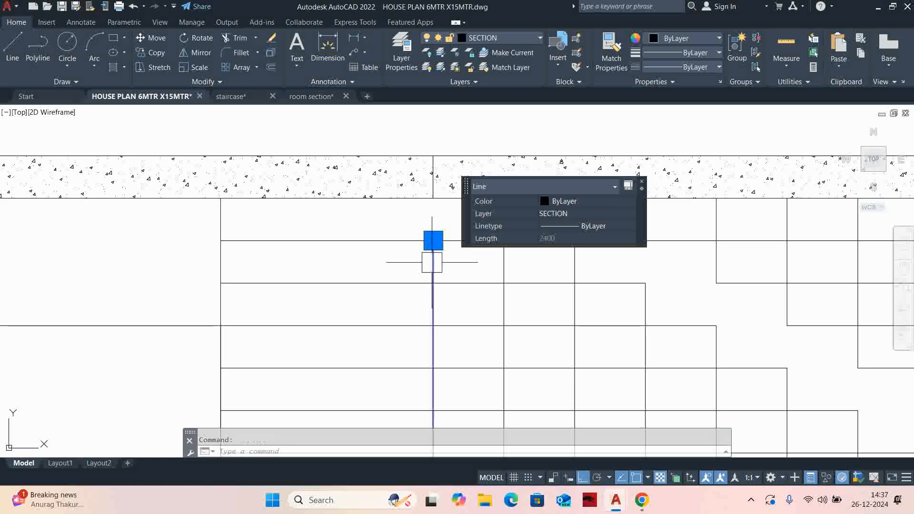
{"action": "scroll", "coordinate": [433, 285], "scroll_direction": "down", "scroll_amount": 8}
{"action": "key", "text": "Delete"}
- Trim the grid segments just below the lower flight's steps with fence lines from the floor up to the landing
{"action": "scroll", "coordinate": [518, 299], "scroll_direction": "up", "scroll_amount": 6}
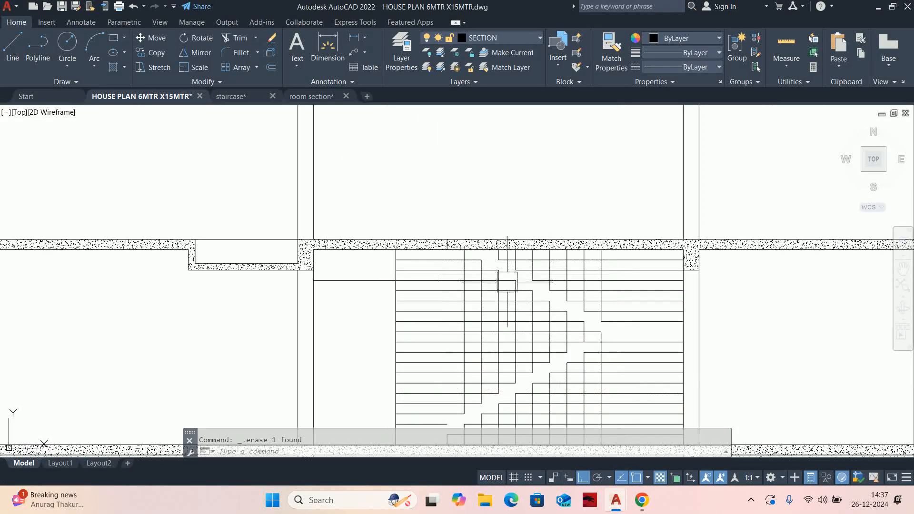
{"action": "middle_click_drag", "start_coordinate": [569, 346], "coordinate": [572, 222]}
{"action": "scroll", "coordinate": [552, 322], "scroll_direction": "up", "scroll_amount": 2}
{"action": "key", "text": "Escape"}
{"action": "scroll", "coordinate": [349, 324], "scroll_direction": "up", "scroll_amount": 2}
{"action": "type", "text": "tr"}
{"action": "key", "text": "space"}
{"action": "scroll", "coordinate": [353, 337], "scroll_direction": "up", "scroll_amount": 4}
{"action": "left_click", "coordinate": [453, 326]}
{"action": "left_click", "coordinate": [573, 275]}
{"action": "middle_click_drag", "start_coordinate": [576, 272], "coordinate": [402, 327]}
{"action": "left_click", "coordinate": [401, 329]}
{"action": "left_click", "coordinate": [614, 189]}
{"action": "mouse_move", "coordinate": [619, 194]}
{"action": "middle_mouse_down"}
{"action": "mouse_move", "coordinate": [358, 338]}
{"action": "mouse_move", "coordinate": [388, 320]}
{"action": "middle_mouse_up"}
{"action": "left_click", "coordinate": [593, 190]}
{"action": "left_click", "coordinate": [393, 318]}
{"action": "left_click", "coordinate": [388, 319]}
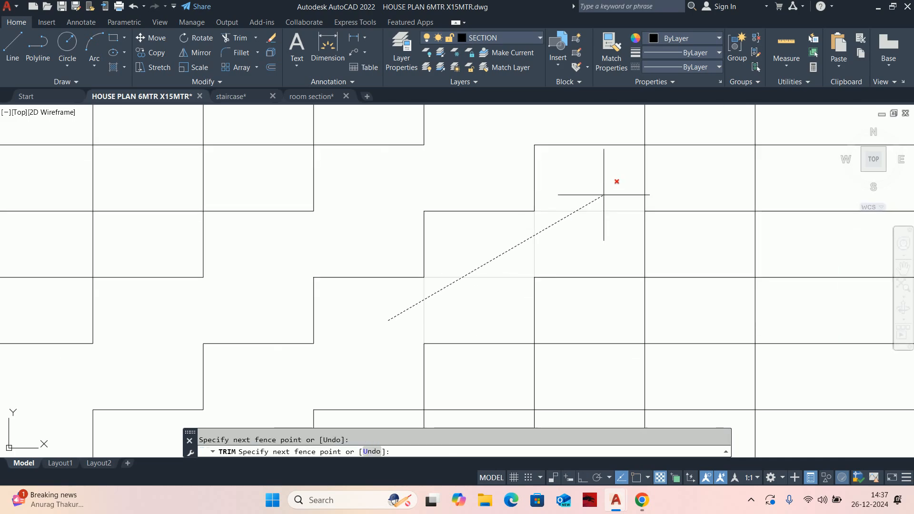
{"action": "left_click", "coordinate": [670, 145]}
{"action": "middle_click_drag", "start_coordinate": [669, 144], "coordinate": [432, 395]}
- Trim the grid segments on the inner side of the upper flight's steps with fence lines from the landing up to the slab
{"action": "scroll", "coordinate": [488, 368], "scroll_direction": "down", "scroll_amount": 2}
{"action": "left_click", "coordinate": [523, 331]}
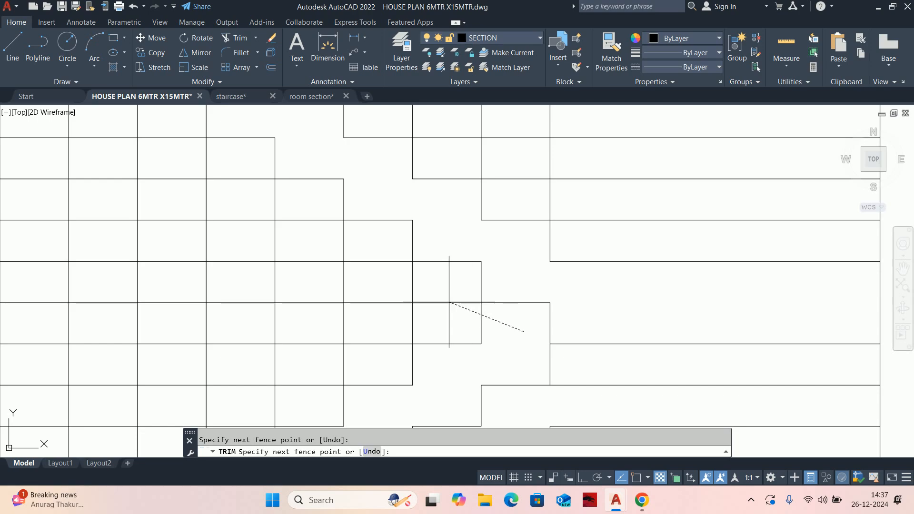
{"action": "left_click", "coordinate": [238, 173]}
{"action": "middle_click_drag", "start_coordinate": [237, 167], "coordinate": [721, 322]}
{"action": "scroll", "coordinate": [721, 322], "scroll_direction": "up", "scroll_amount": 2}
{"action": "left_click", "coordinate": [710, 324]}
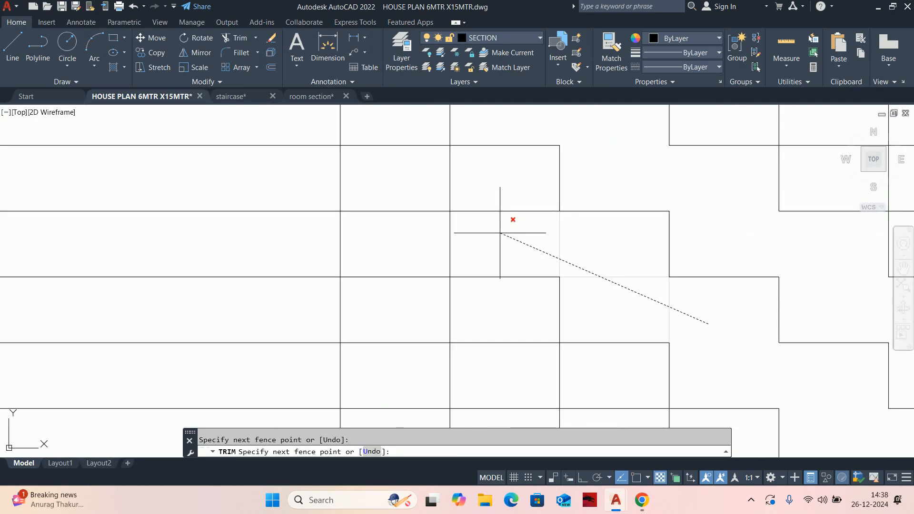
{"action": "left_click", "coordinate": [399, 123]}
{"action": "mouse_move", "coordinate": [391, 156]}
{"action": "middle_mouse_down"}
{"action": "mouse_move", "coordinate": [500, 255]}
{"action": "mouse_move", "coordinate": [636, 325]}
{"action": "middle_mouse_up"}
{"action": "left_click", "coordinate": [614, 286]}
{"action": "left_click", "coordinate": [479, 219]}
{"action": "scroll", "coordinate": [478, 222], "scroll_direction": "down", "scroll_amount": 3}
{"action": "middle_click_drag", "start_coordinate": [499, 274], "coordinate": [449, 221]}
{"action": "scroll", "coordinate": [456, 239], "scroll_direction": "down", "scroll_amount": 2}
{"action": "scroll", "coordinate": [561, 283], "scroll_direction": "up", "scroll_amount": 4}
{"action": "key", "text": "Return"}
{"action": "key", "text": "Escape"}
- Erase the leftover vertical and horizontal grid lines enclosed between the two flights and the wall at the foot of the stairs
{"action": "scroll", "coordinate": [566, 286], "scroll_direction": "up", "scroll_amount": 2}
{"action": "left_click", "coordinate": [566, 287]}
{"action": "scroll", "coordinate": [127, 244], "scroll_direction": "down", "scroll_amount": 2}
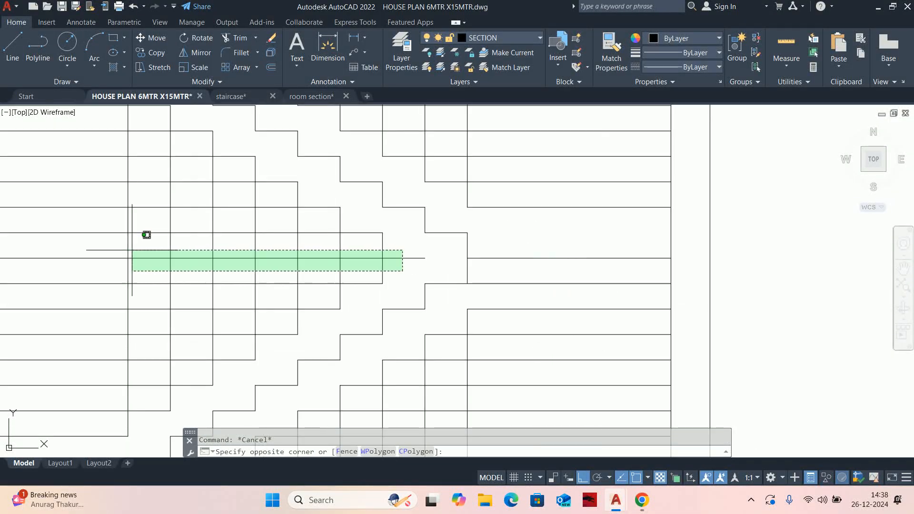
{"action": "middle_click_drag", "start_coordinate": [128, 248], "coordinate": [392, 251]}
{"action": "left_click", "coordinate": [260, 232]}
{"action": "scroll", "coordinate": [341, 255], "scroll_direction": "down", "scroll_amount": 3}
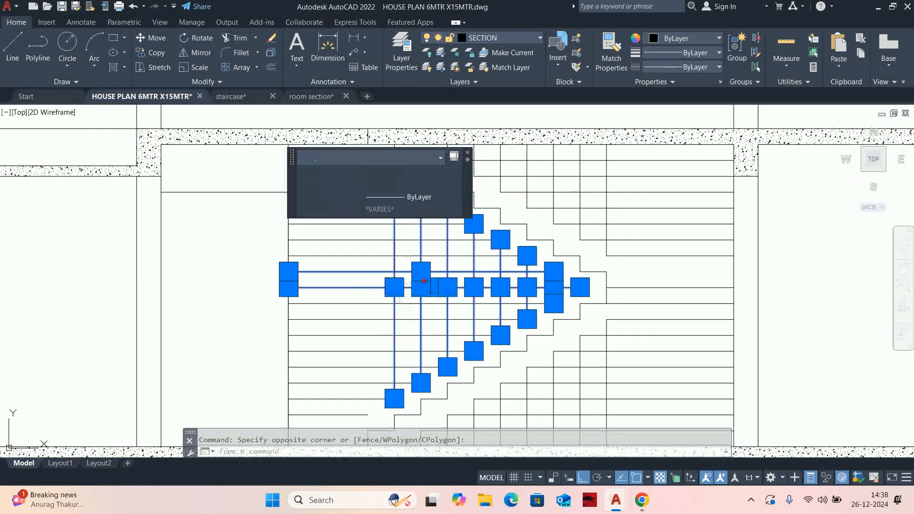
{"action": "key", "text": "Delete"}
{"action": "scroll", "coordinate": [452, 276], "scroll_direction": "up", "scroll_amount": 6}
{"action": "scroll", "coordinate": [404, 119], "scroll_direction": "up", "scroll_amount": 2}
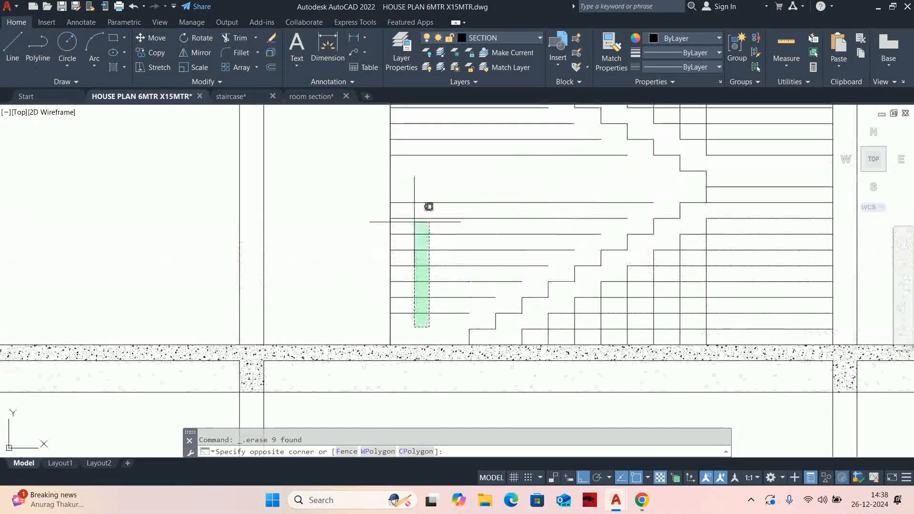
{"action": "scroll", "coordinate": [429, 205], "scroll_direction": "down", "scroll_amount": 3}
{"action": "left_click", "coordinate": [594, 224]}
{"action": "key", "text": "Return"}
- Erase the leftover horizontal and vertical grid lines between the upper flight and the floor slab above the landing
{"action": "middle_click_drag", "start_coordinate": [593, 224], "coordinate": [435, 221]}
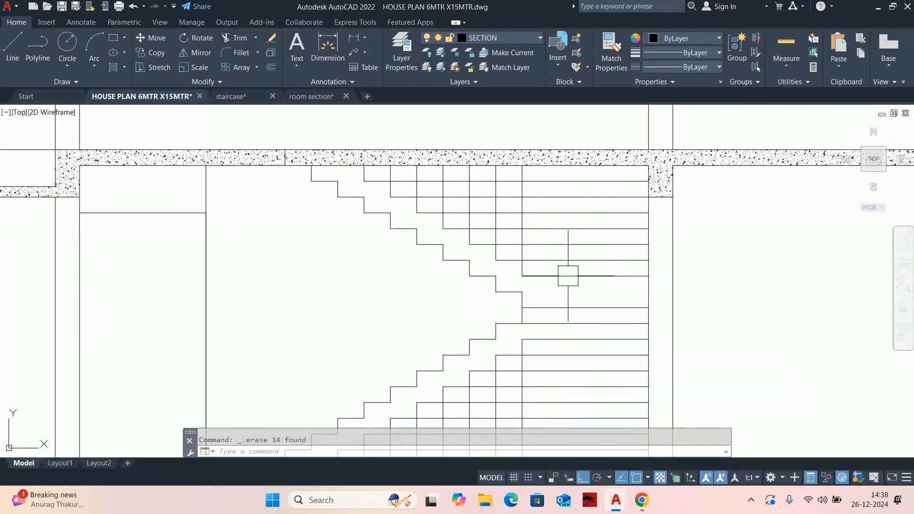
{"action": "left_click", "coordinate": [595, 286]}
{"action": "left_click", "coordinate": [584, 164]}
{"action": "key", "text": "Delete"}
{"action": "middle_click_drag", "start_coordinate": [534, 191], "coordinate": [597, 238]}
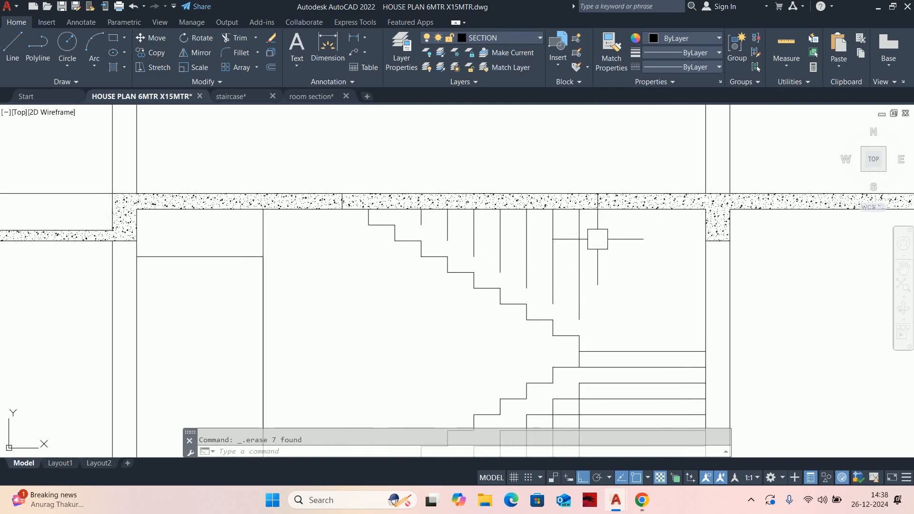
{"action": "left_click", "coordinate": [612, 228]}
{"action": "left_click", "coordinate": [428, 198]}
{"action": "key", "text": "Delete"}
{"action": "scroll", "coordinate": [471, 258], "scroll_direction": "down", "scroll_amount": 4}
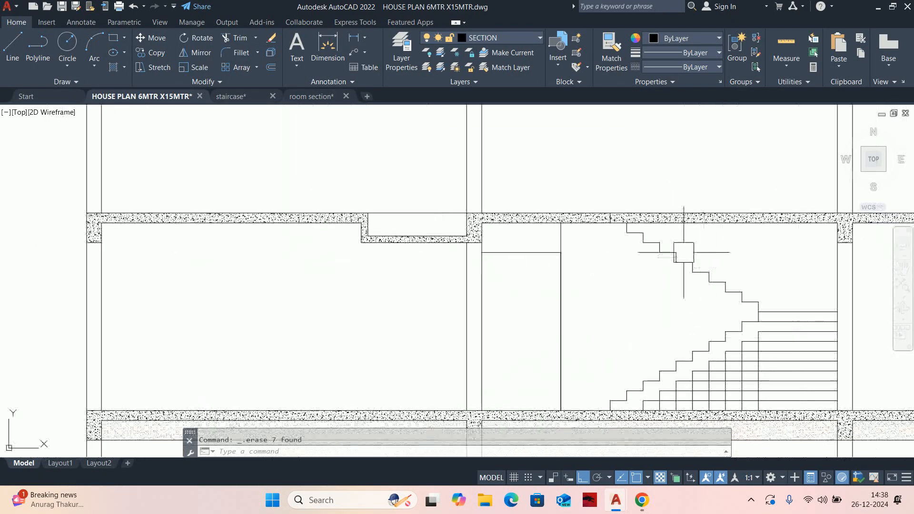
- Erase the leftover horizontal and vertical grid lines beneath the lower flight
{"action": "scroll", "coordinate": [686, 257], "scroll_direction": "up", "scroll_amount": 6}
{"action": "key", "text": "Escape"}
{"action": "middle_click_drag", "start_coordinate": [628, 364], "coordinate": [594, 352]}
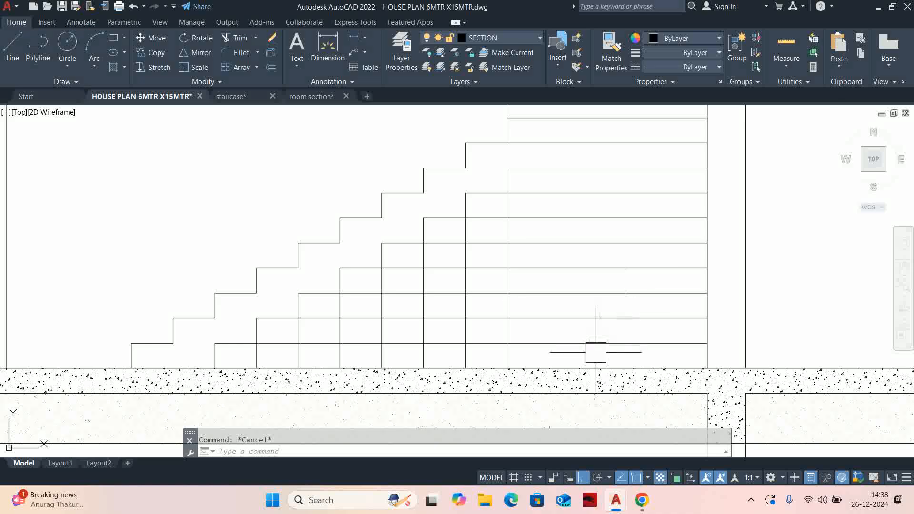
{"action": "left_click", "coordinate": [595, 357]}
{"action": "left_click", "coordinate": [541, 155]}
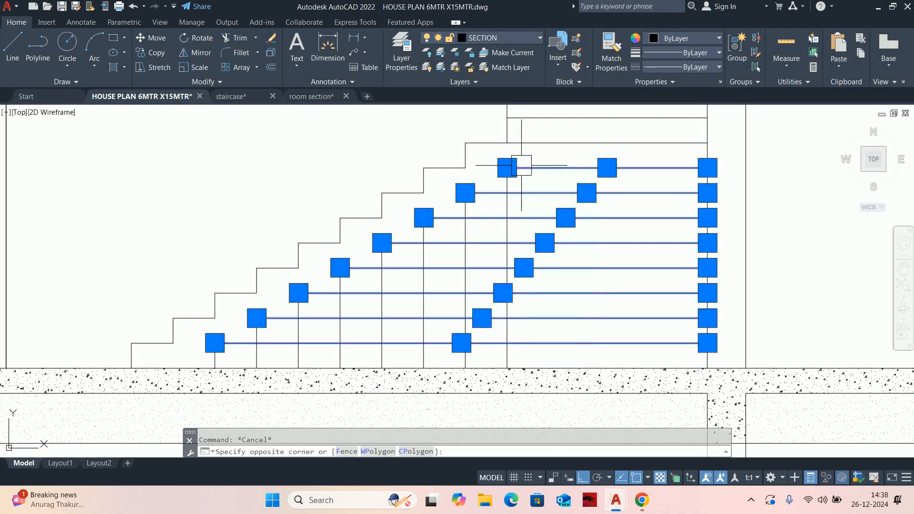
{"action": "key", "text": "Delete"}
{"action": "middle_click_drag", "start_coordinate": [521, 349], "coordinate": [629, 277]}
{"action": "left_click", "coordinate": [637, 281]}
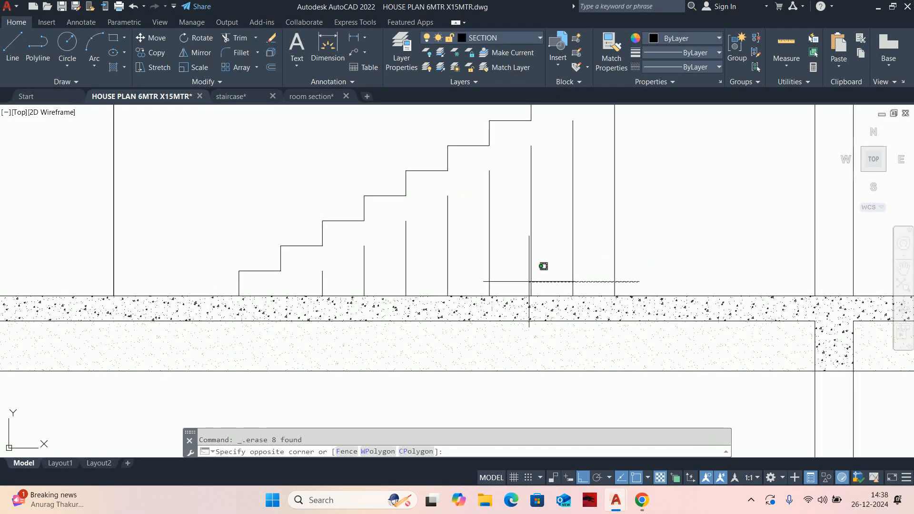
{"action": "left_click", "coordinate": [301, 263]}
{"action": "key", "text": "Delete"}
{"action": "scroll", "coordinate": [410, 286], "scroll_direction": "down", "scroll_amount": 2}
- Draw a sloping line from the foot of the first riser to the inner corner of the landing
{"action": "type", "text": "l"}
{"action": "key", "text": "Return"}
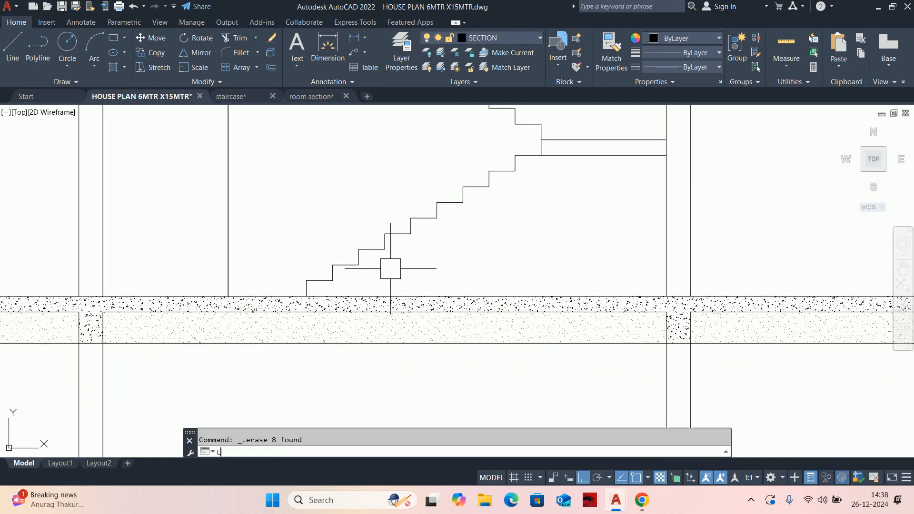
{"action": "left_click", "coordinate": [306, 296]}
{"action": "left_click", "coordinate": [542, 156]}
{"action": "key", "text": "Escape"}
{"action": "type", "text": "o"}
{"action": "key", "text": "Return"}
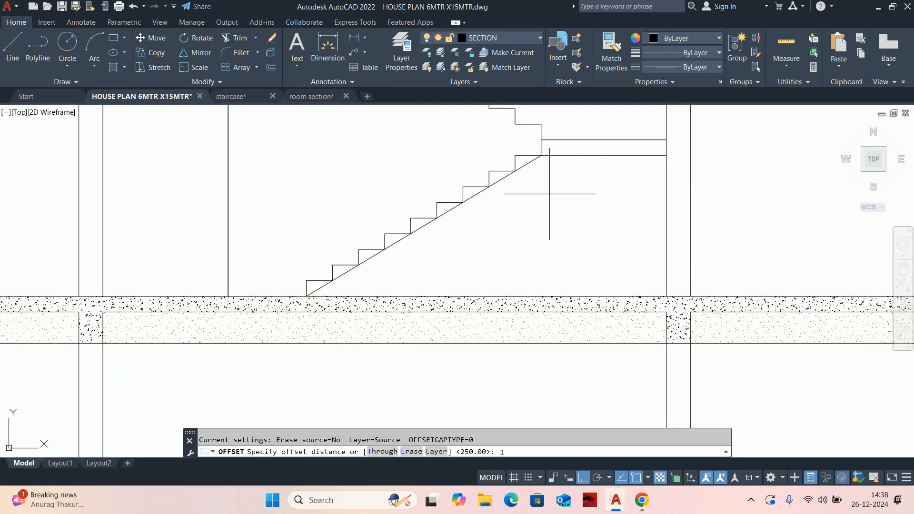
{"action": "type", "text": "10"}
{"action": "key", "text": "Return"}
{"action": "scroll", "coordinate": [535, 183], "scroll_direction": "up", "scroll_amount": 4}
{"action": "left_click", "coordinate": [535, 159]}
{"action": "left_click", "coordinate": [537, 162]}
{"action": "key", "text": "Escape"}
{"action": "key", "text": "ctrl+z"}
- Offset the lower flight's sloping line downward by 100 and erase the original line
{"action": "type", "text": "o"}
{"action": "key", "text": "Return"}
{"action": "type", "text": "1"}
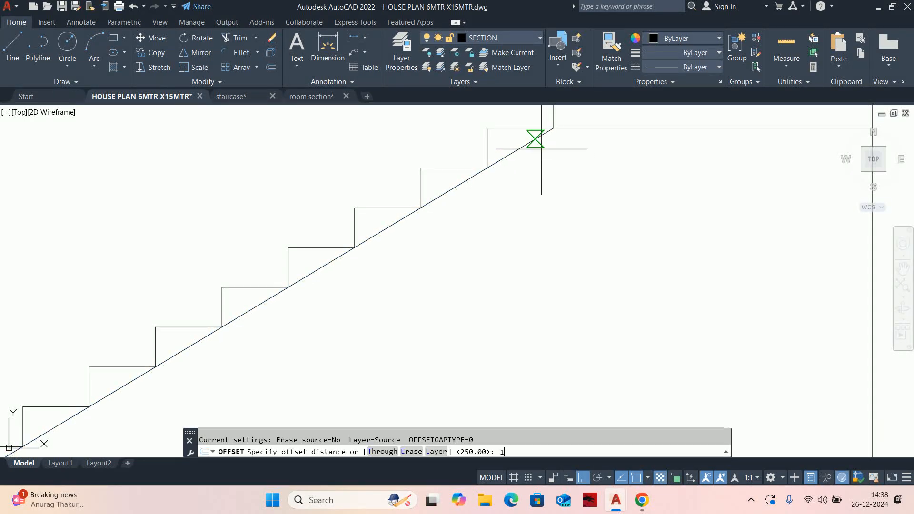
{"action": "type", "text": "00"}
{"action": "key", "text": "Return"}
{"action": "left_click", "coordinate": [531, 140]}
{"action": "left_click", "coordinate": [552, 169]}
{"action": "key", "text": "Escape"}
{"action": "left_click", "coordinate": [519, 140]}
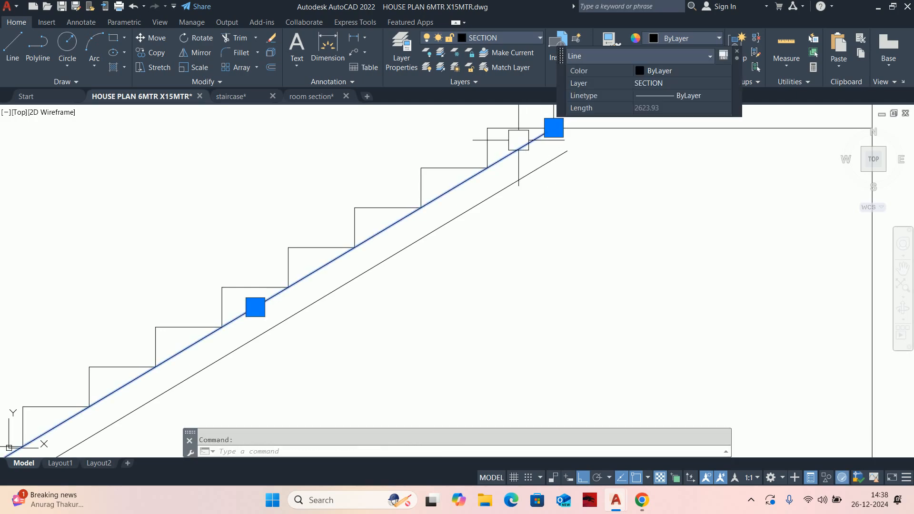
{"action": "key", "text": "Delete"}
{"action": "scroll", "coordinate": [516, 150], "scroll_direction": "down", "scroll_amount": 4}
- Extend the landing's top and bottom lines to the wall's outer face and trim the wall's inner line between them
{"action": "type", "text": "ex"}
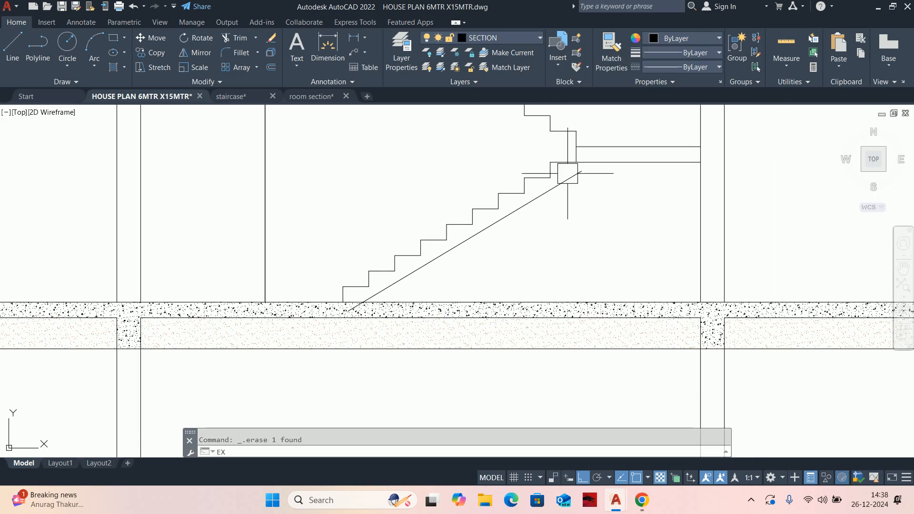
{"action": "key", "text": "Return"}
{"action": "scroll", "coordinate": [578, 168], "scroll_direction": "up", "scroll_amount": 5}
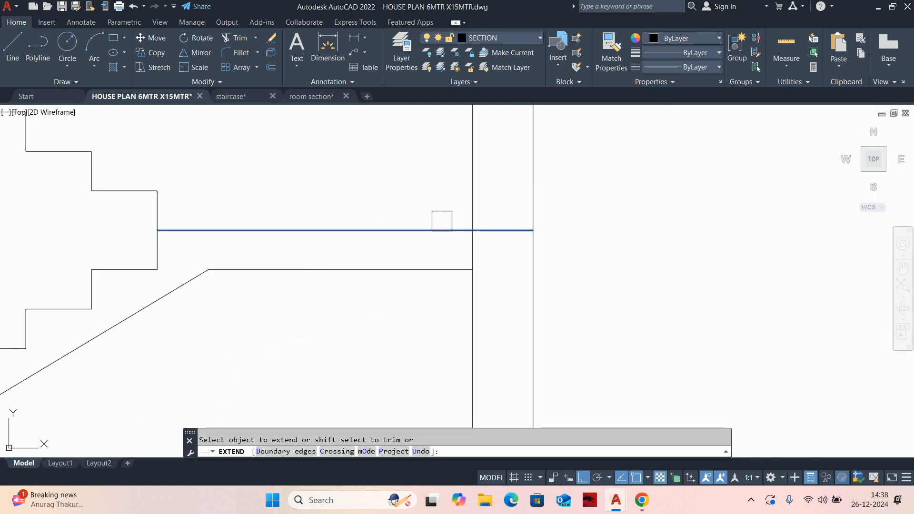
{"action": "left_click", "coordinate": [469, 247], "text": "shift"}
{"action": "scroll", "coordinate": [466, 249], "scroll_direction": "down", "scroll_amount": 5}
{"action": "key", "text": "Escape"}
{"action": "key", "text": "Escape"}
{"action": "middle_click_drag", "start_coordinate": [442, 261], "coordinate": [446, 263]}
- Trim the lower flight's sloping soffit line where it runs into the ground floor slab
{"action": "scroll", "coordinate": [435, 320], "scroll_direction": "up", "scroll_amount": 5}
{"action": "type", "text": "tr"}
{"action": "key", "text": "Return"}
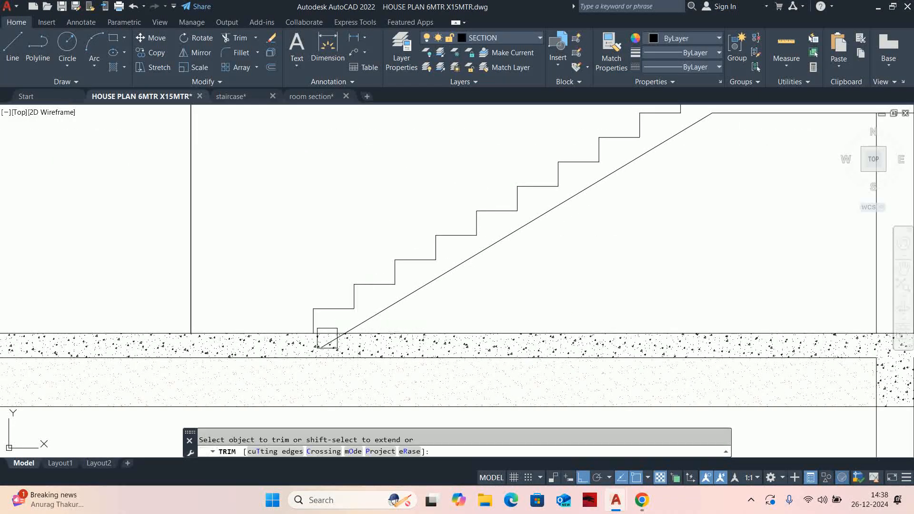
{"action": "key", "text": "Escape"}
{"action": "scroll", "coordinate": [550, 265], "scroll_direction": "down", "scroll_amount": 5}
{"action": "scroll", "coordinate": [557, 253], "scroll_direction": "up", "scroll_amount": 4}
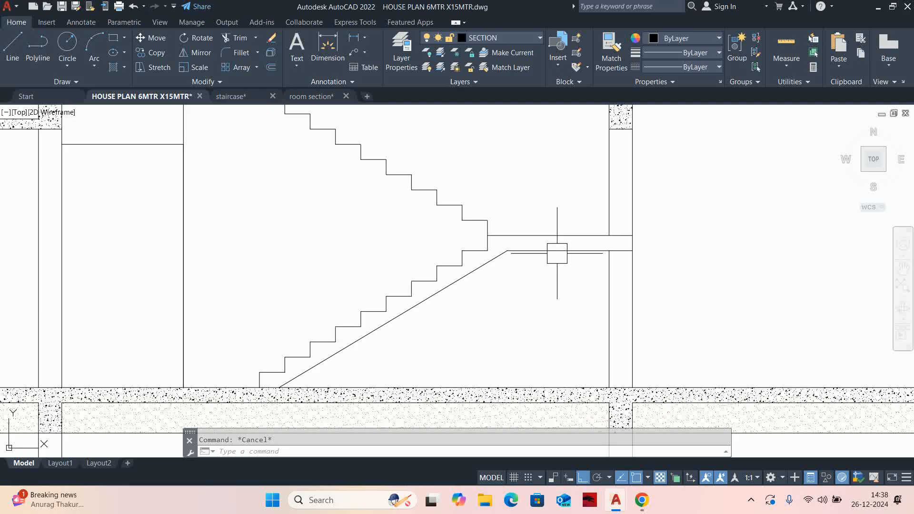
{"action": "scroll", "coordinate": [554, 252], "scroll_direction": "down", "scroll_amount": 3}
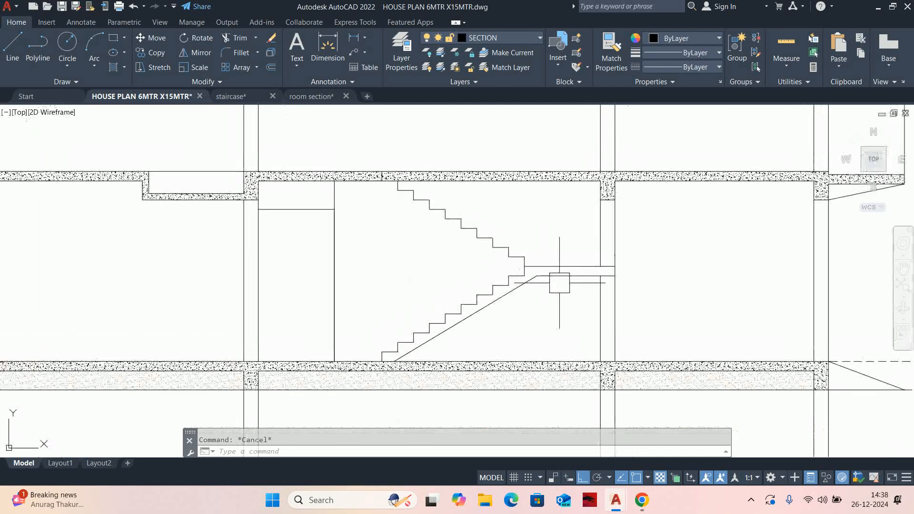
- Draw a sloping line along the upper flight's inner step corners, from the landing edge to the underside of the floor slab
{"action": "scroll", "coordinate": [548, 276], "scroll_direction": "up", "scroll_amount": 3}
{"action": "type", "text": "l"}
{"action": "key", "text": "Return"}
{"action": "scroll", "coordinate": [509, 261], "scroll_direction": "up", "scroll_amount": 4}
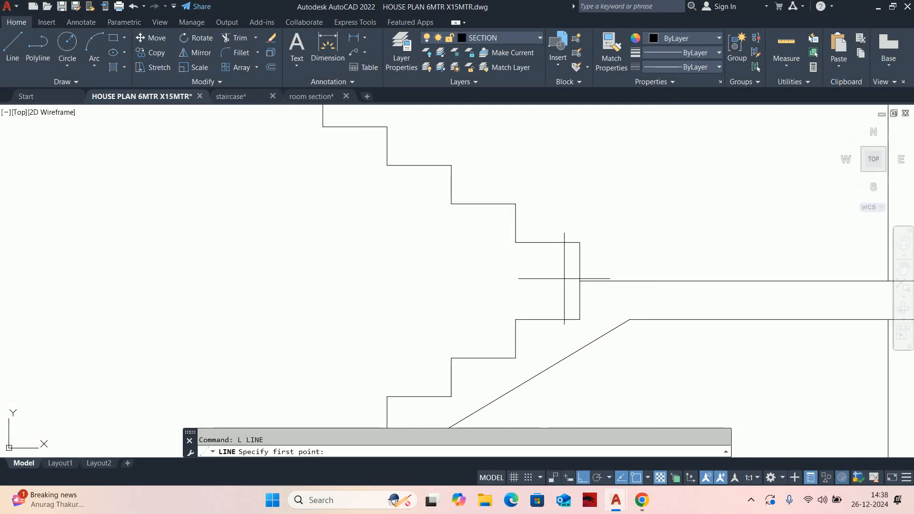
{"action": "scroll", "coordinate": [382, 236], "scroll_direction": "down", "scroll_amount": 2}
{"action": "middle_click_drag", "start_coordinate": [382, 236], "coordinate": [623, 335]}
{"action": "left_click", "coordinate": [382, 141]}
{"action": "key", "text": "Escape"}
{"action": "middle_click_drag", "start_coordinate": [520, 259], "coordinate": [473, 239]}
- Offset the upper flight's sloping line downward by 100 and erase the original line
{"action": "type", "text": "o"}
{"action": "key", "text": "Return"}
{"action": "type", "text": "1"}
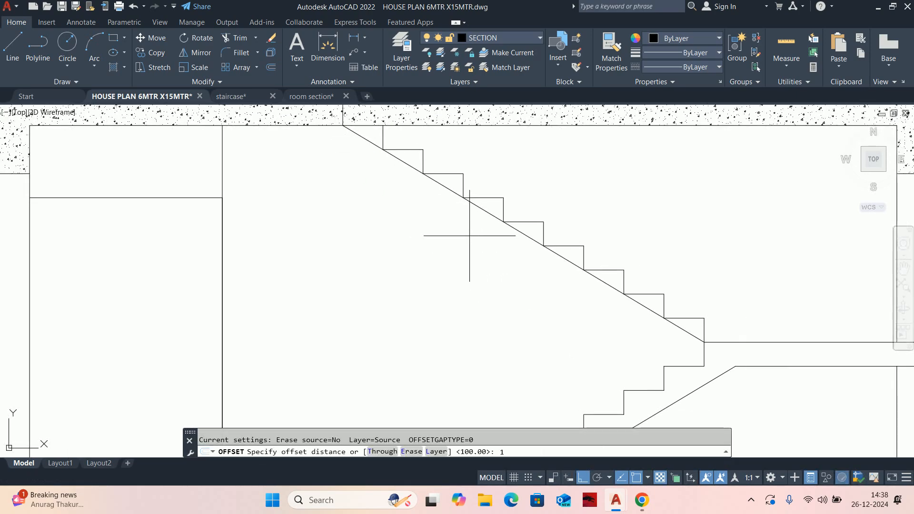
{"action": "type", "text": "00"}
{"action": "key", "text": "Return"}
{"action": "scroll", "coordinate": [562, 264], "scroll_direction": "up", "scroll_amount": 2}
{"action": "left_click", "coordinate": [575, 268]}
{"action": "left_click", "coordinate": [506, 270]}
{"action": "key", "text": "Escape"}
{"action": "left_click", "coordinate": [547, 251]}
{"action": "key", "text": "Delete"}
- Fit the upper flight's soffit line between the floor slab's underside and the landing's front edge using Extend
{"action": "scroll", "coordinate": [552, 273], "scroll_direction": "down", "scroll_amount": 4}
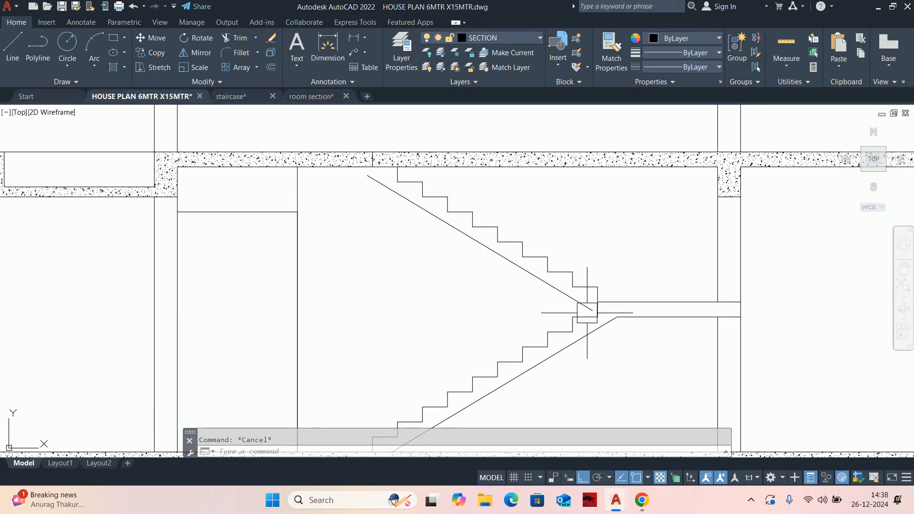
{"action": "scroll", "coordinate": [585, 313], "scroll_direction": "up", "scroll_amount": 4}
{"action": "key", "text": "Return"}
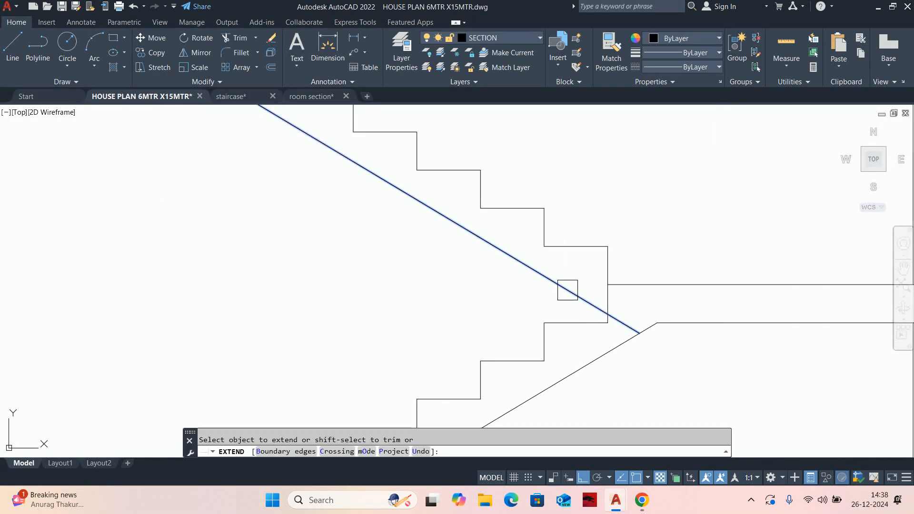
{"action": "scroll", "coordinate": [588, 306], "scroll_direction": "down", "scroll_amount": 4}
{"action": "scroll", "coordinate": [343, 222], "scroll_direction": "down", "scroll_amount": 4}
{"action": "key", "text": "Escape"}
- Examine the staircase and the section line in the parking floor plan above the section
{"action": "scroll", "coordinate": [435, 261], "scroll_direction": "down", "scroll_amount": 2}
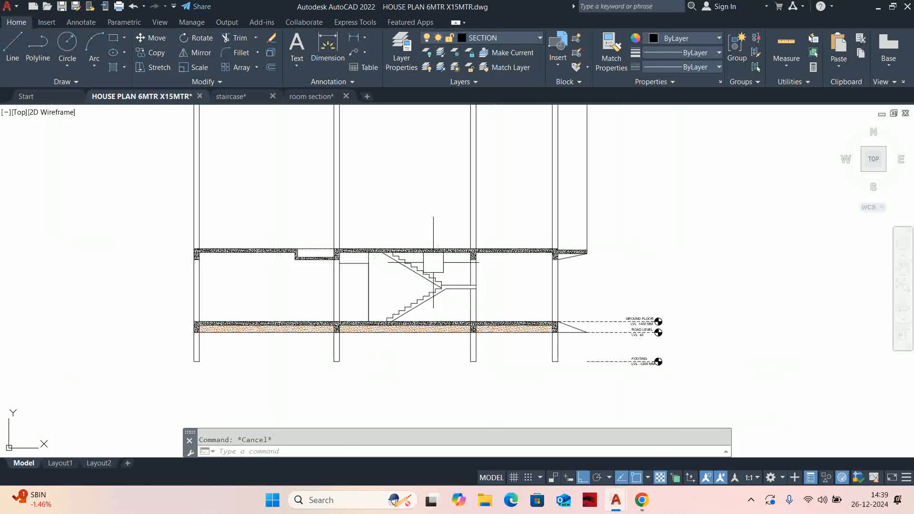
{"action": "scroll", "coordinate": [434, 265], "scroll_direction": "down", "scroll_amount": 5}
{"action": "middle_click_drag", "start_coordinate": [442, 210], "coordinate": [453, 252]}
{"action": "scroll", "coordinate": [415, 223], "scroll_direction": "up", "scroll_amount": 5}
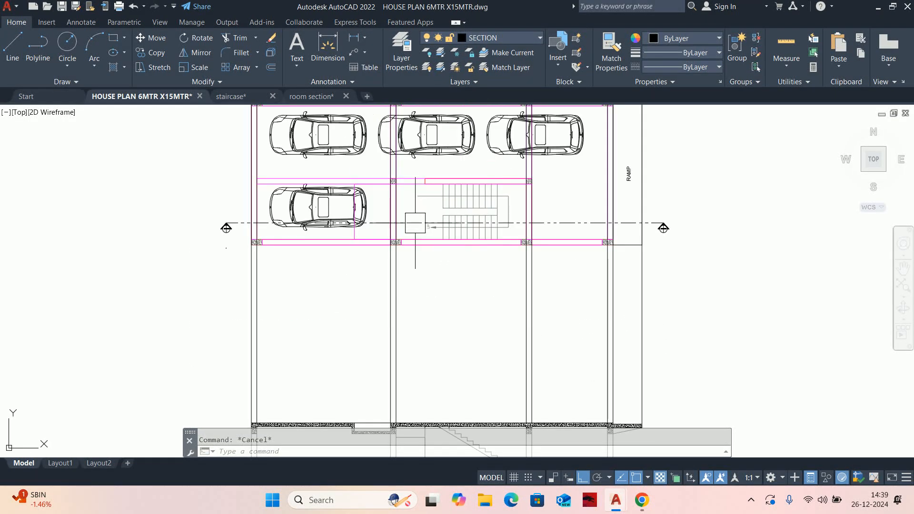
{"action": "scroll", "coordinate": [430, 227], "scroll_direction": "up", "scroll_amount": 2}
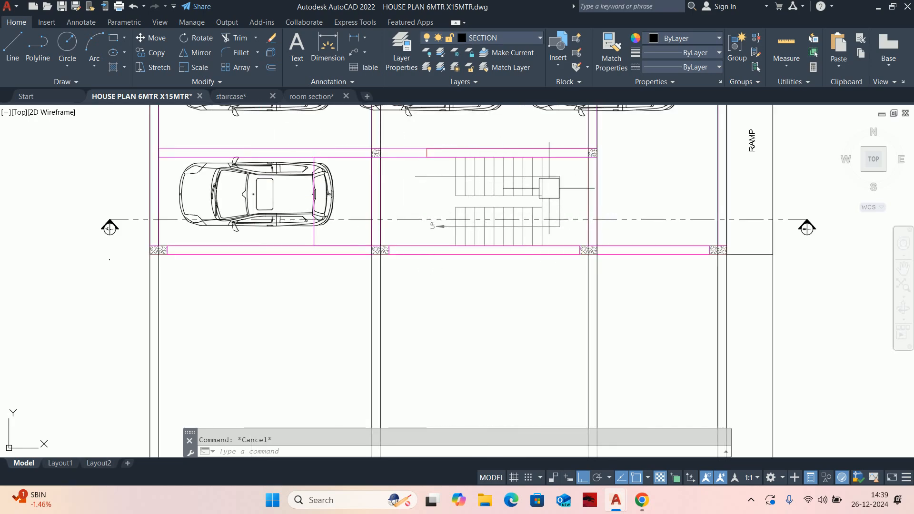
{"action": "scroll", "coordinate": [540, 176], "scroll_direction": "down", "scroll_amount": 2}
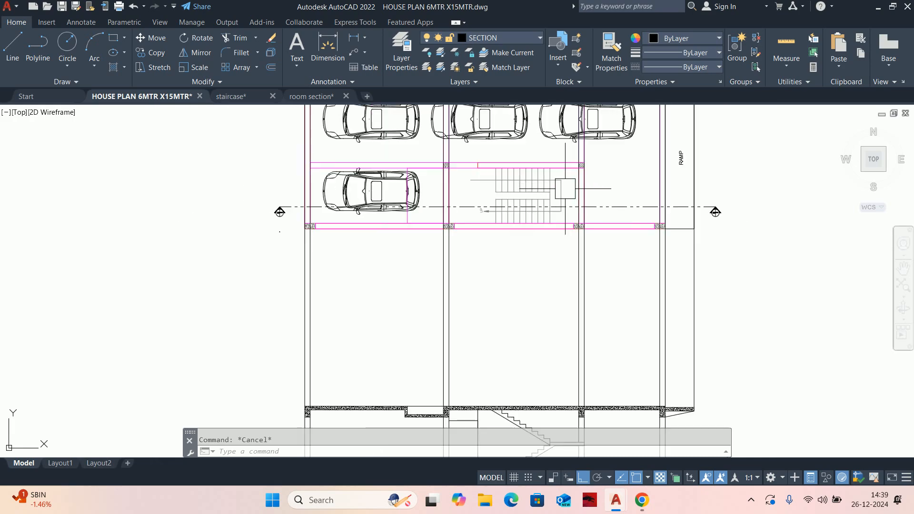
{"action": "scroll", "coordinate": [480, 206], "scroll_direction": "down", "scroll_amount": 2}
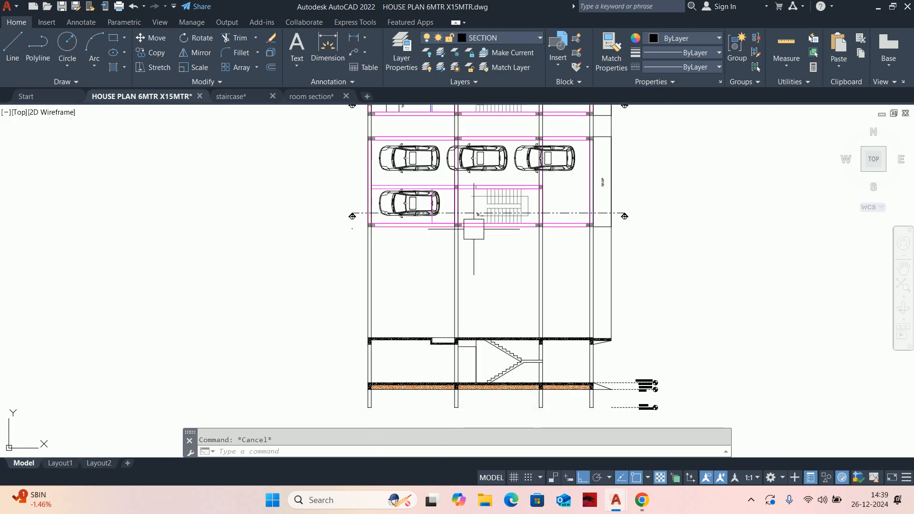
{"action": "scroll", "coordinate": [462, 117], "scroll_direction": "up", "scroll_amount": 4}
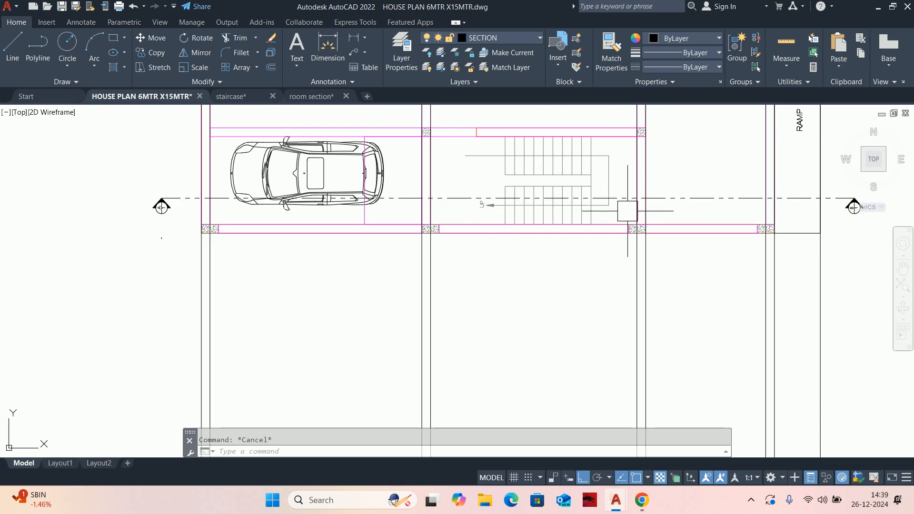
{"action": "scroll", "coordinate": [590, 215], "scroll_direction": "down", "scroll_amount": 3}
{"action": "scroll", "coordinate": [592, 292], "scroll_direction": "up", "scroll_amount": 5}
{"action": "middle_click_drag", "start_coordinate": [591, 292], "coordinate": [561, 316]}
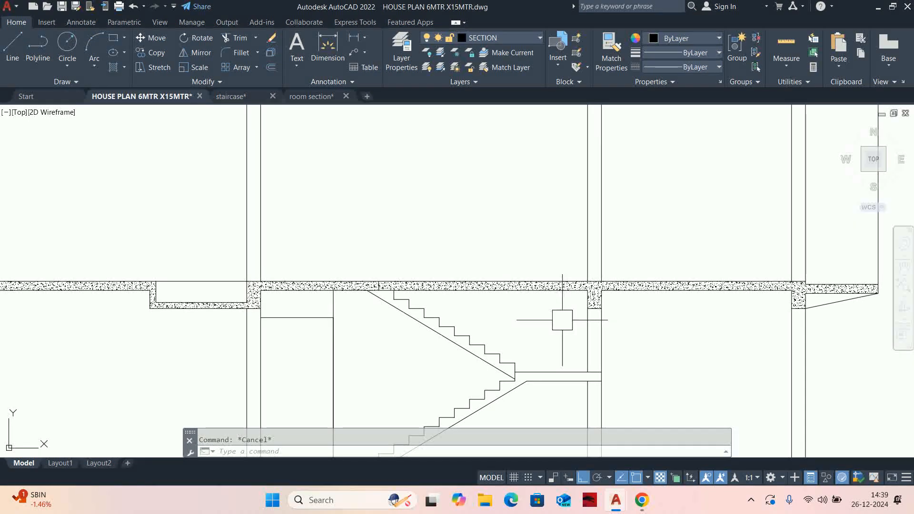
- Draw a vertical line across the floor slab's thickness, flush with the beam's inner face beyond the staircase
{"action": "type", "text": "L"}
{"action": "key", "text": "Return"}
{"action": "scroll", "coordinate": [556, 302], "scroll_direction": "up", "scroll_amount": 4}
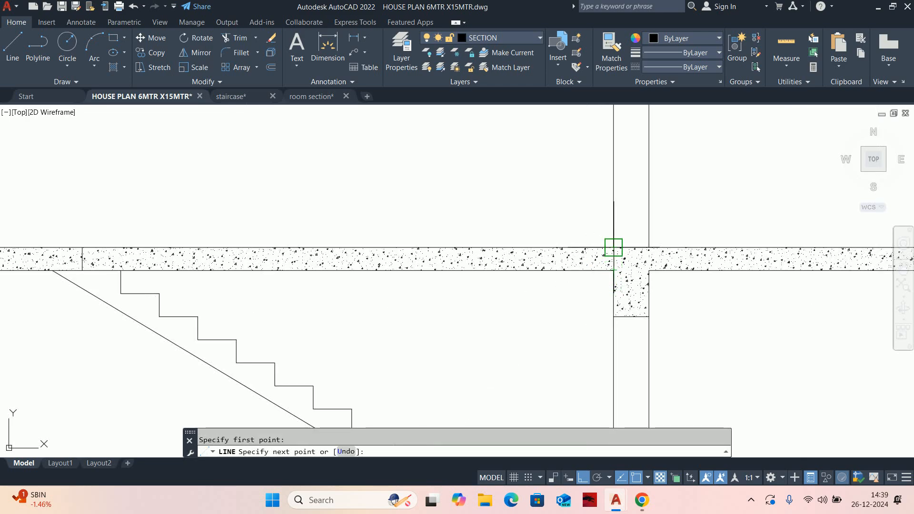
{"action": "key", "text": "Escape"}
- Trim the concrete hatch out of the floor slab between the stair head and the beam beyond the landing
{"action": "scroll", "coordinate": [465, 327], "scroll_direction": "down", "scroll_amount": 2}
{"action": "type", "text": "tr"}
{"action": "key", "text": "Return"}
{"action": "scroll", "coordinate": [381, 287], "scroll_direction": "up", "scroll_amount": 2}
{"action": "scroll", "coordinate": [381, 287], "scroll_direction": "up", "scroll_amount": 2}
{"action": "scroll", "coordinate": [379, 280], "scroll_direction": "down", "scroll_amount": 3}
{"action": "key", "text": "Escape"}
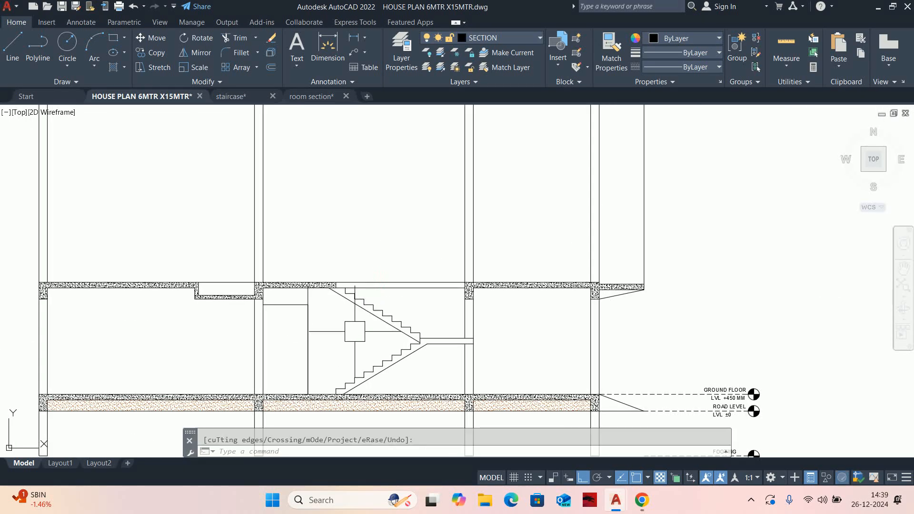
- Trim the slab's remaining horizontal lines across the stairwell opening
{"action": "middle_click_drag", "start_coordinate": [351, 335], "coordinate": [359, 337]}
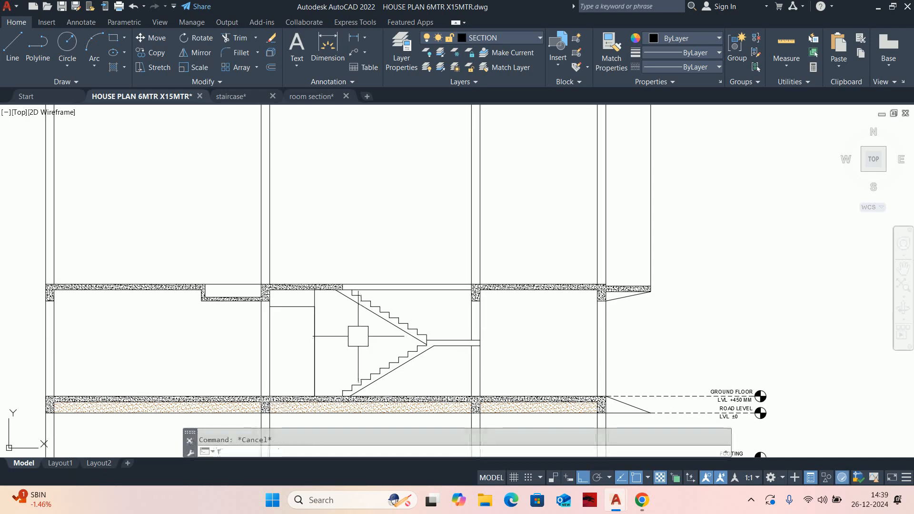
{"action": "key", "text": "space"}
{"action": "scroll", "coordinate": [393, 293], "scroll_direction": "up", "scroll_amount": 2}
{"action": "scroll", "coordinate": [418, 281], "scroll_direction": "down", "scroll_amount": 4}
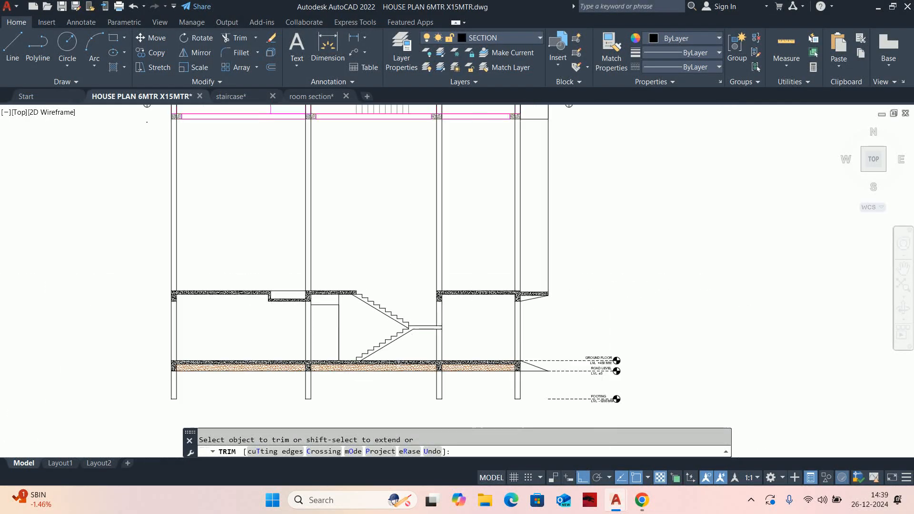
{"action": "key", "text": "Escape"}
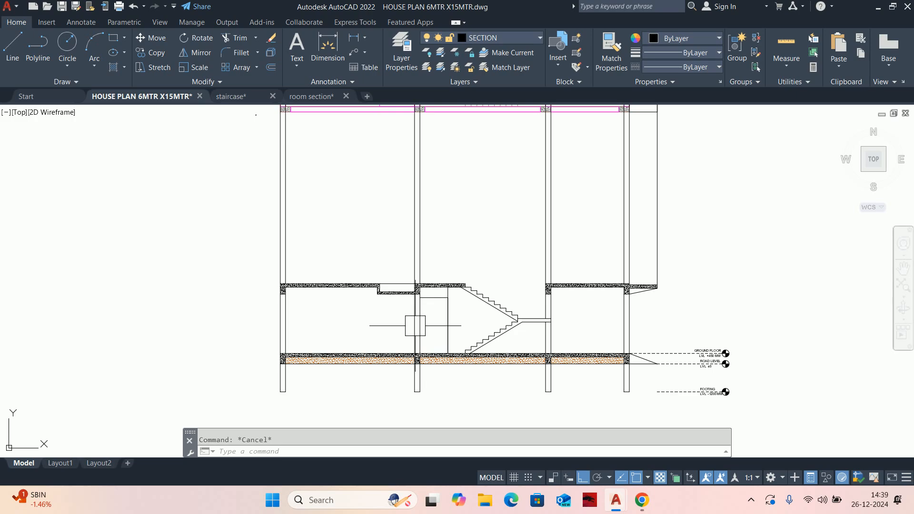
- Trim the vertical line above the head of the opening beside the stairs and erase the overlapping 2400 long vertical line
{"action": "scroll", "coordinate": [411, 321], "scroll_direction": "down", "scroll_amount": 2}
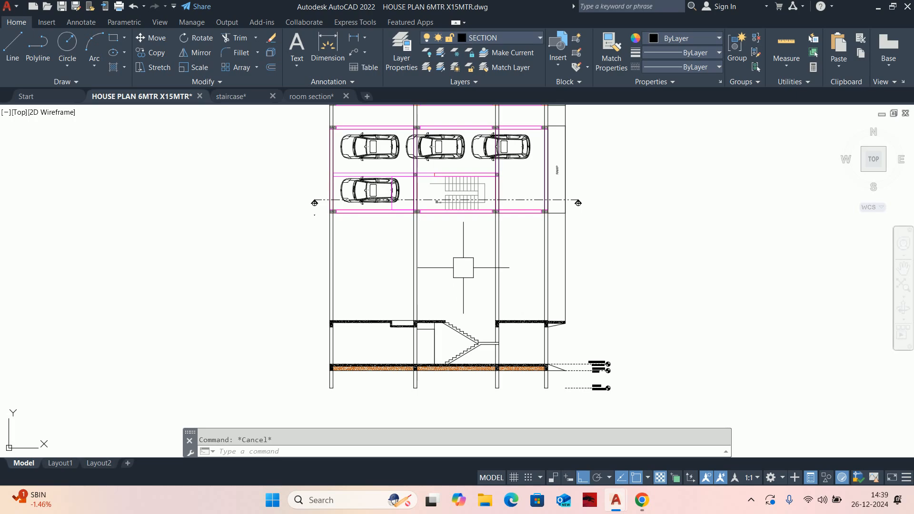
{"action": "scroll", "coordinate": [464, 267], "scroll_direction": "up", "scroll_amount": 8}
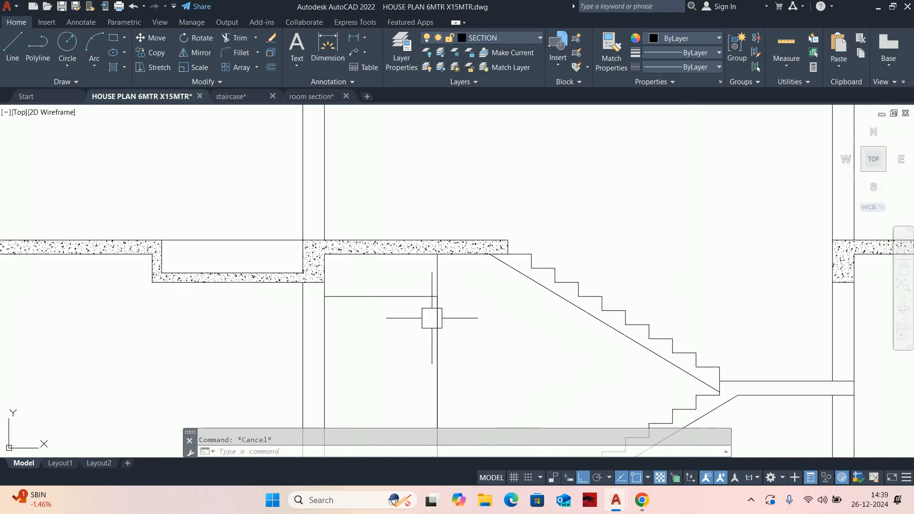
{"action": "scroll", "coordinate": [435, 299], "scroll_direction": "up", "scroll_amount": 2}
{"action": "type", "text": "r"}
{"action": "key", "text": "Return"}
{"action": "key", "text": "Escape"}
{"action": "left_click", "coordinate": [435, 309]}
{"action": "scroll", "coordinate": [459, 270], "scroll_direction": "down", "scroll_amount": 6}
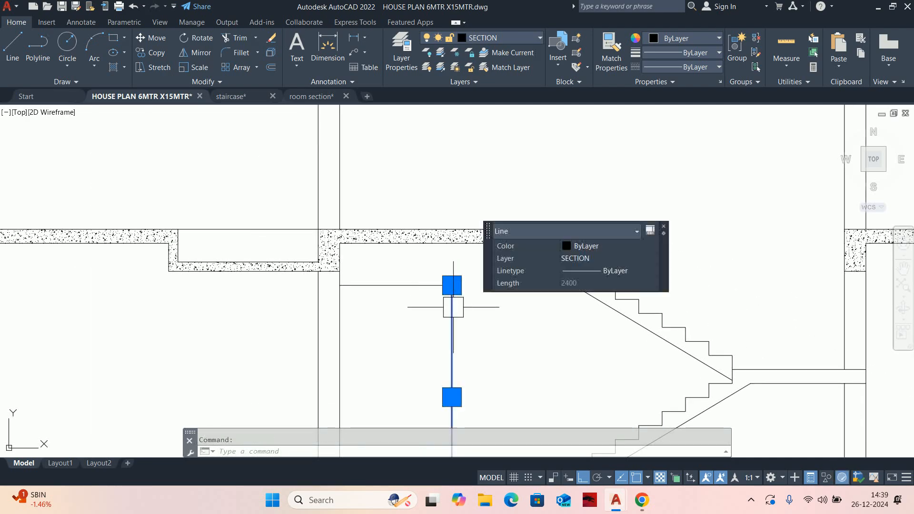
{"action": "key", "text": "Delete"}
{"action": "scroll", "coordinate": [459, 270], "scroll_direction": "down", "scroll_amount": 3}
{"action": "middle_click_drag", "start_coordinate": [538, 234], "coordinate": [530, 288]}
{"action": "key", "text": "Escape"}
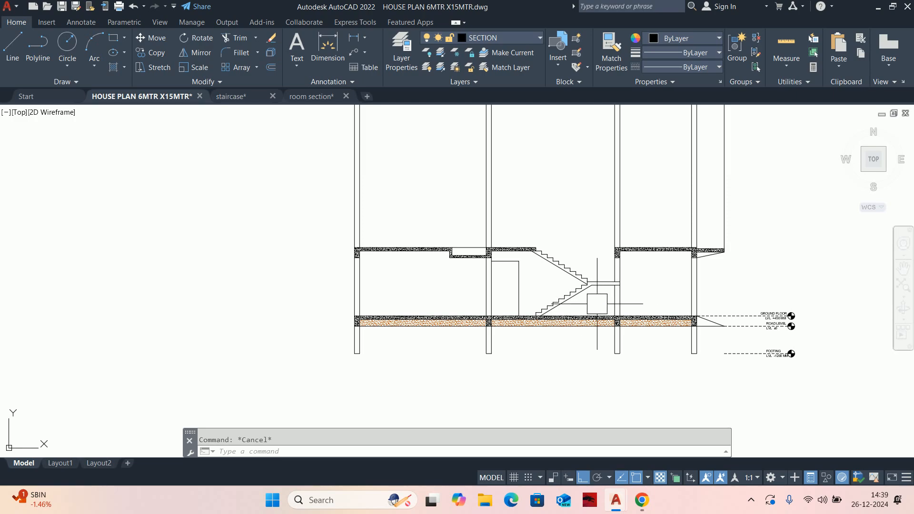
- Set up a new hatch with the ANSI32 pattern, colour 8 and scale 15
{"action": "middle_click_drag", "start_coordinate": [602, 304], "coordinate": [616, 326]}
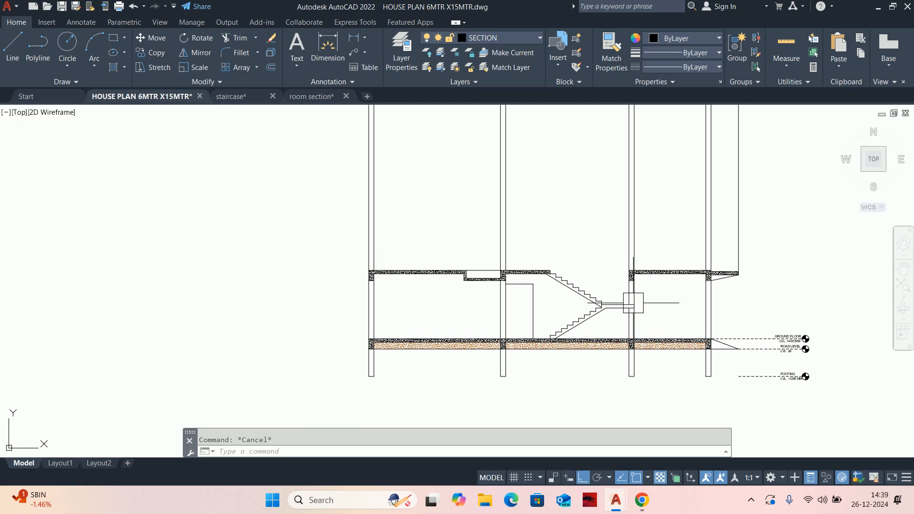
{"action": "type", "text": "H"}
{"action": "key", "text": "Return"}
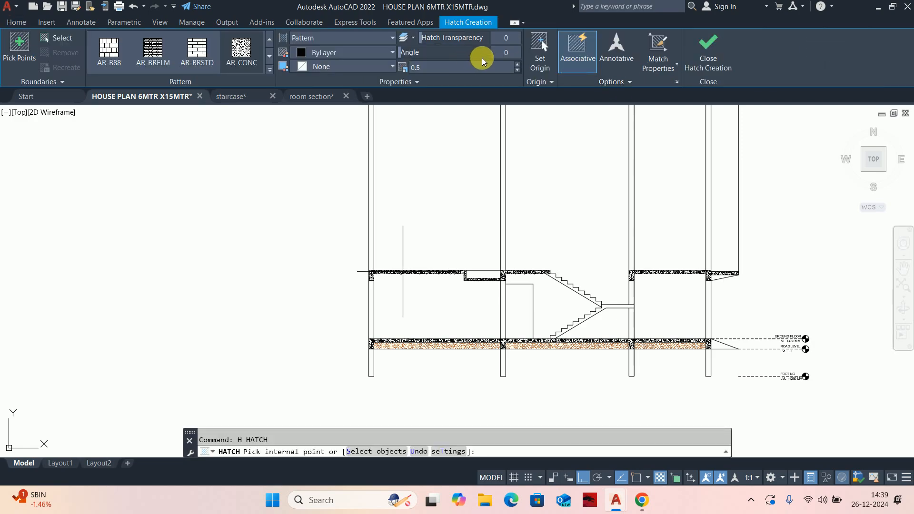
{"action": "scroll", "coordinate": [213, 50], "scroll_direction": "down", "scroll_amount": 3}
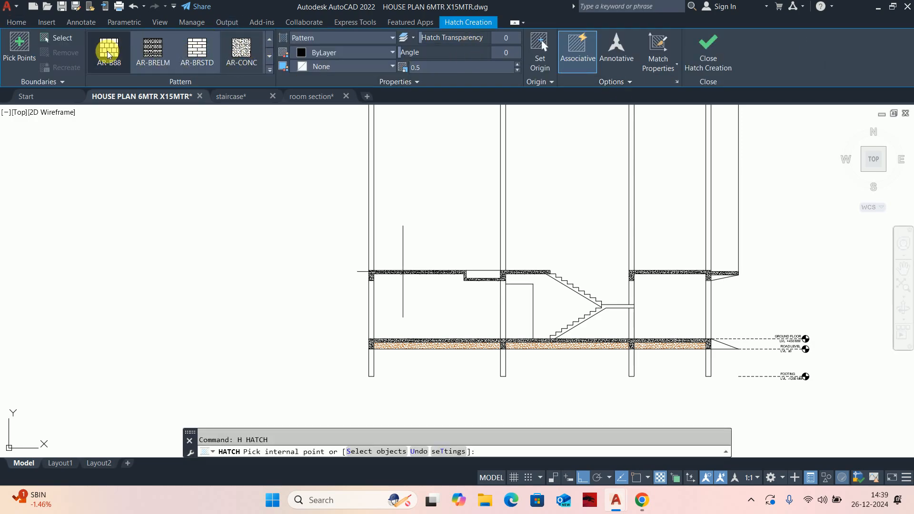
{"action": "scroll", "coordinate": [216, 57], "scroll_direction": "up", "scroll_amount": 4}
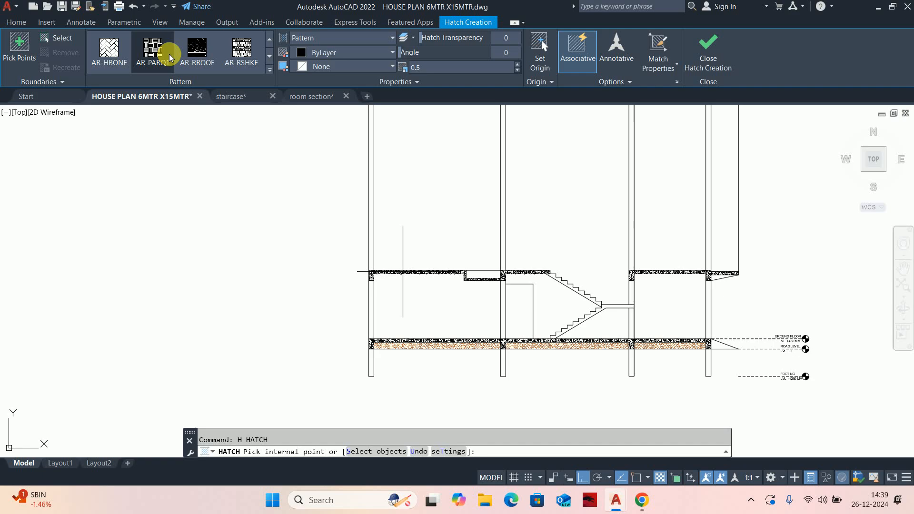
{"action": "scroll", "coordinate": [160, 58], "scroll_direction": "up", "scroll_amount": 1}
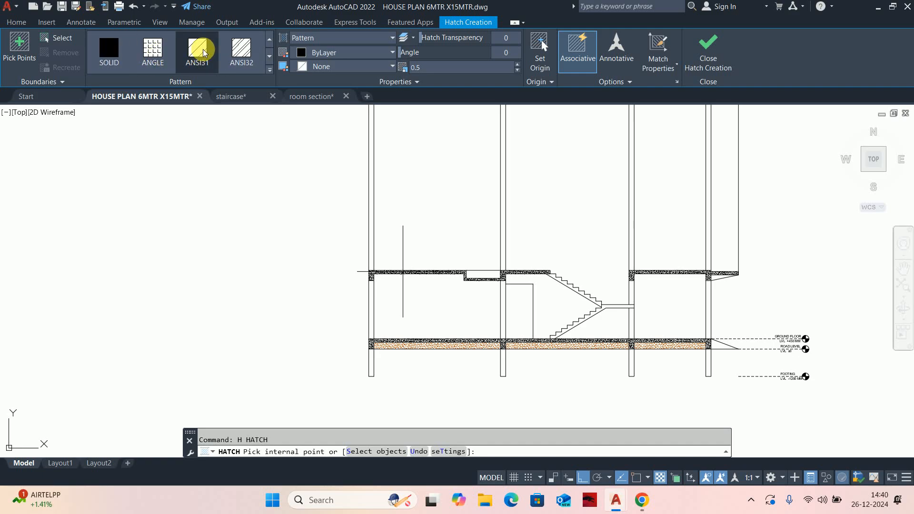
{"action": "left_click", "coordinate": [244, 50]}
{"action": "left_click", "coordinate": [329, 54]}
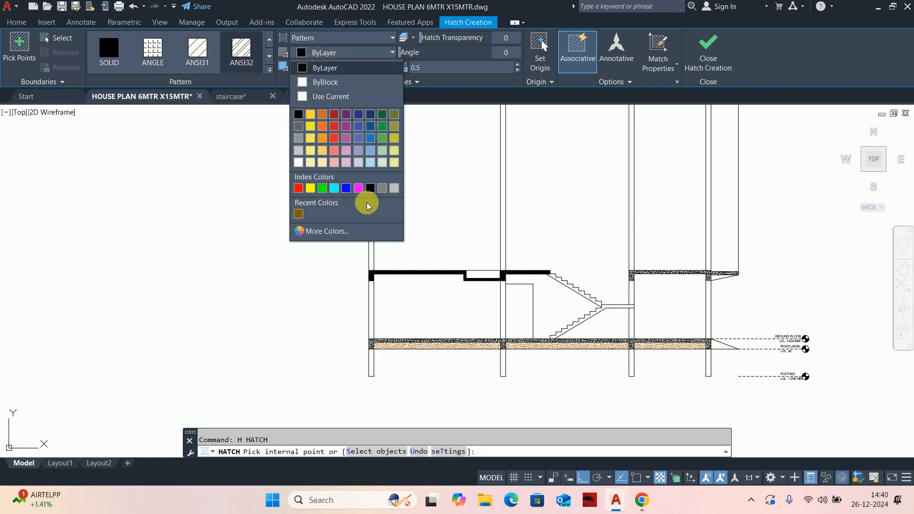
{"action": "left_click", "coordinate": [384, 190]}
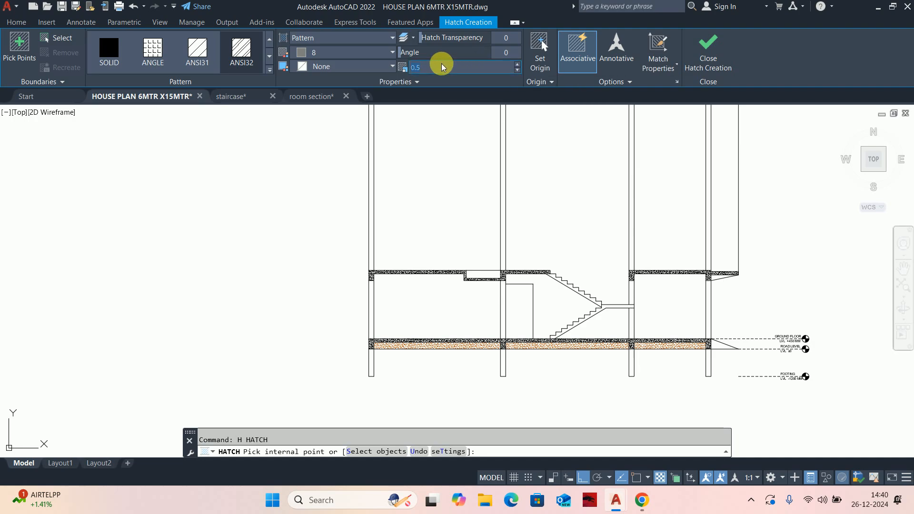
- Fill the three ground-floor walls with the ANSI32 hatch, including the parts above and below the landing
{"action": "scroll", "coordinate": [338, 320], "scroll_direction": "up", "scroll_amount": 4}
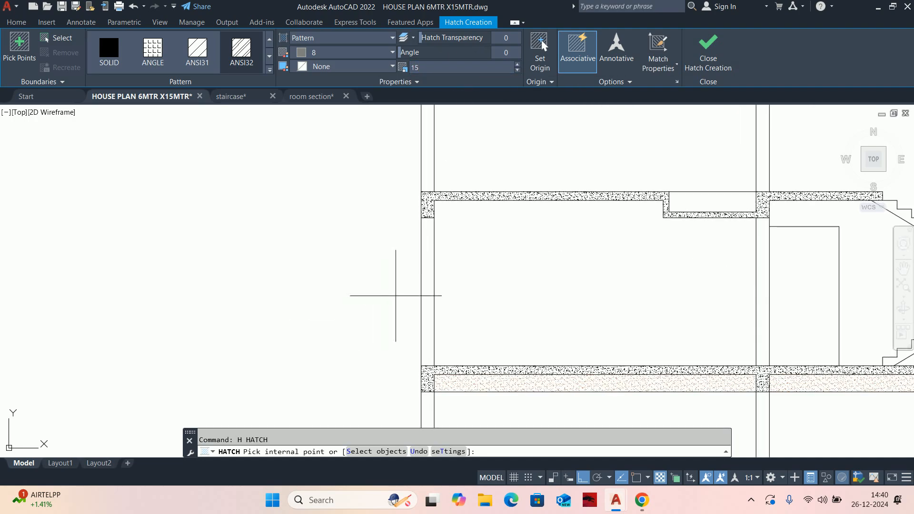
{"action": "left_click", "coordinate": [424, 287]}
{"action": "middle_click_drag", "start_coordinate": [577, 275], "coordinate": [347, 229]}
{"action": "left_click", "coordinate": [537, 227]}
{"action": "middle_click_drag", "start_coordinate": [538, 227], "coordinate": [146, 227]}
{"action": "left_click", "coordinate": [472, 281]}
{"action": "left_click", "coordinate": [464, 200]}
{"action": "key", "text": "Return"}
{"action": "left_click", "coordinate": [476, 208]}
{"action": "scroll", "coordinate": [476, 207], "scroll_direction": "down", "scroll_amount": 8}
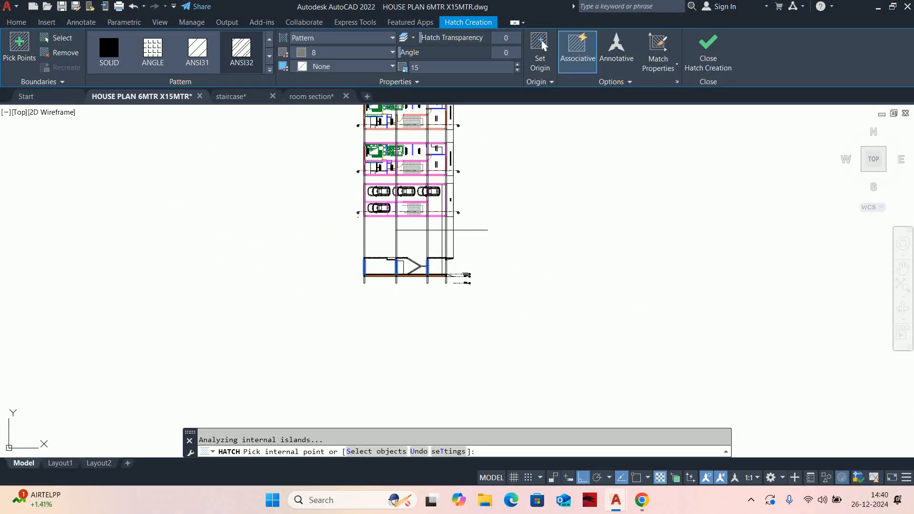
{"action": "scroll", "coordinate": [442, 202], "scroll_direction": "up", "scroll_amount": 5}
{"action": "middle_click_drag", "start_coordinate": [430, 242], "coordinate": [431, 217]}
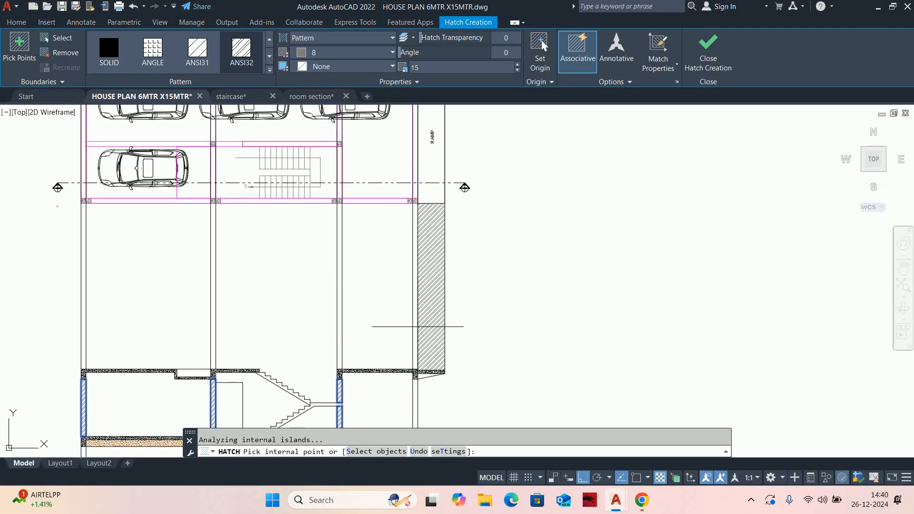
{"action": "middle_click_drag", "start_coordinate": [410, 389], "coordinate": [436, 248]}
{"action": "scroll", "coordinate": [397, 278], "scroll_direction": "up", "scroll_amount": 4}
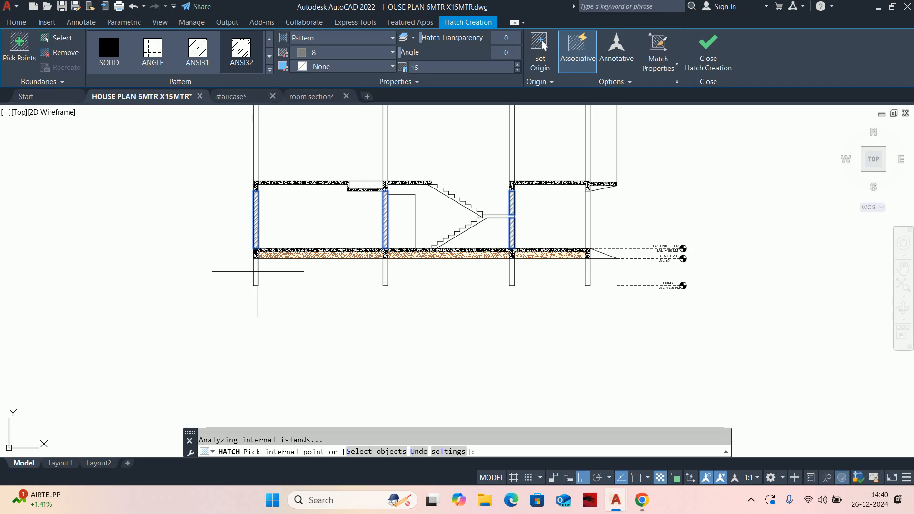
{"action": "key", "text": "Escape"}
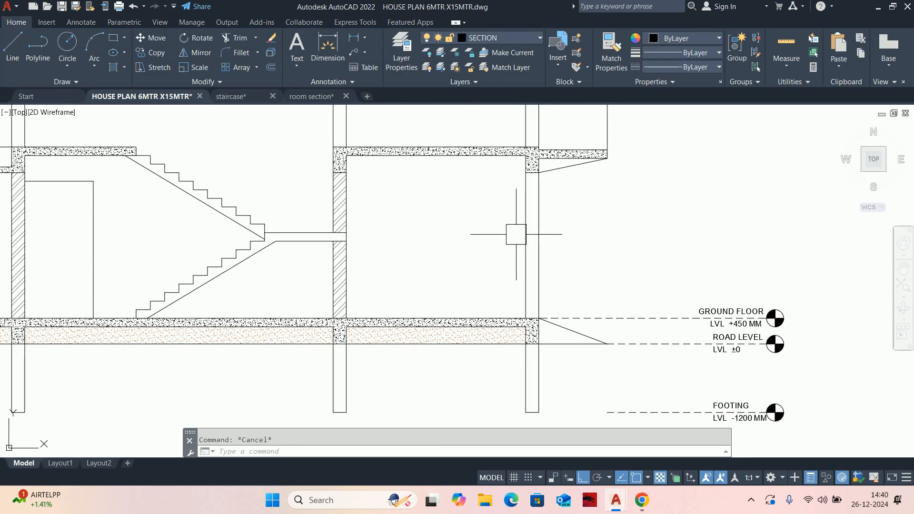
- Measure the horizontal distance from the wall beyond the stairs to the ramp-side wall on the parking plan
{"action": "scroll", "coordinate": [500, 305], "scroll_direction": "down", "scroll_amount": 4}
{"action": "middle_click_drag", "start_coordinate": [502, 188], "coordinate": [496, 251]}
{"action": "scroll", "coordinate": [510, 184], "scroll_direction": "up", "scroll_amount": 4}
{"action": "middle_click_drag", "start_coordinate": [510, 184], "coordinate": [504, 302]}
{"action": "scroll", "coordinate": [486, 209], "scroll_direction": "down", "scroll_amount": 4}
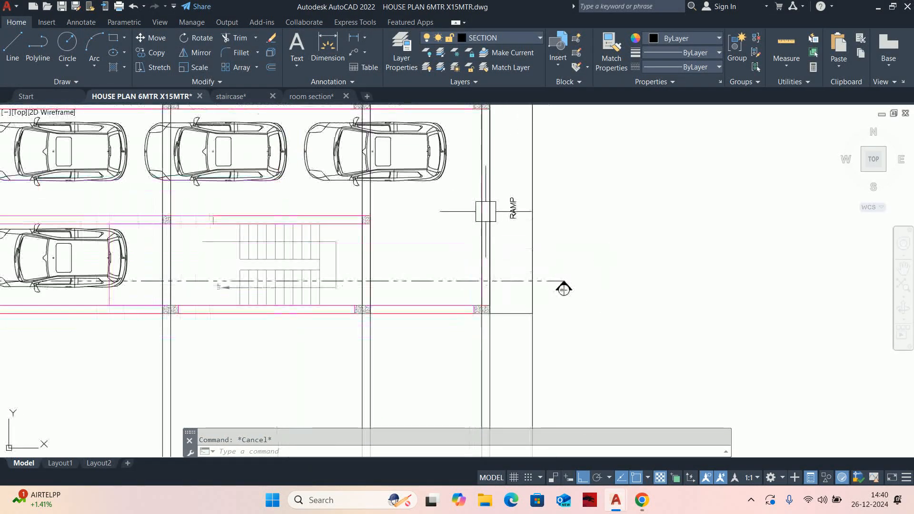
{"action": "middle_click_drag", "start_coordinate": [486, 208], "coordinate": [488, 253]}
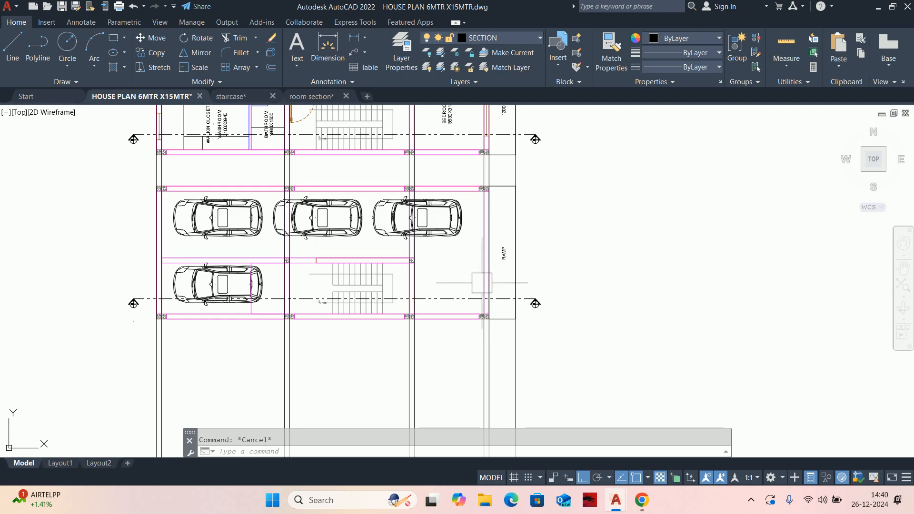
{"action": "scroll", "coordinate": [481, 282], "scroll_direction": "up", "scroll_amount": 2}
{"action": "type", "text": "dli"}
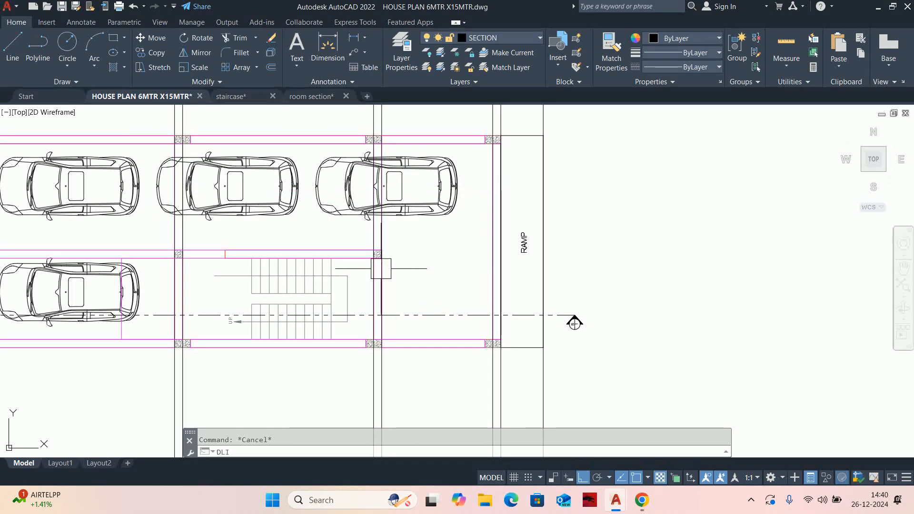
{"action": "key", "text": "Return"}
{"action": "scroll", "coordinate": [384, 253], "scroll_direction": "up", "scroll_amount": 2}
{"action": "left_click", "coordinate": [384, 253]}
{"action": "left_click", "coordinate": [561, 253]}
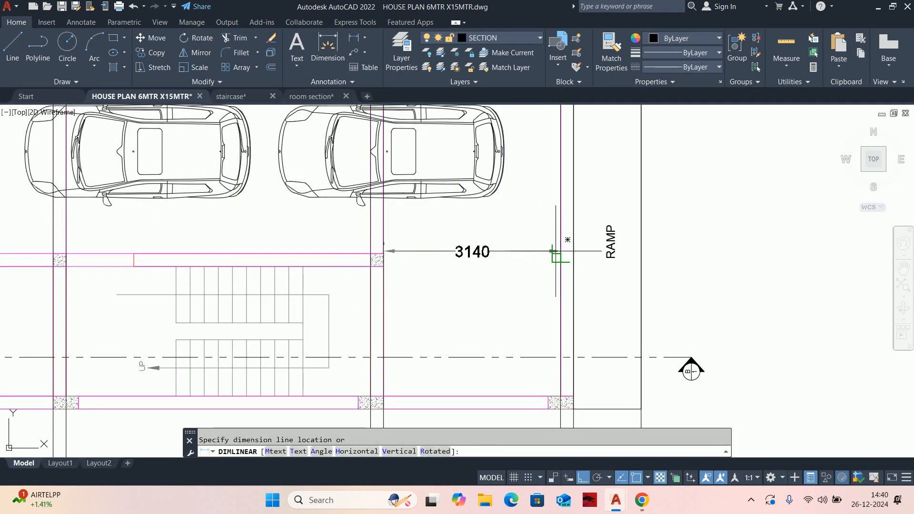
{"action": "key", "text": "Escape"}
- Start a new hatch and choose the GRAVEL pattern from the other predefined patterns
{"action": "scroll", "coordinate": [561, 252], "scroll_direction": "down", "scroll_amount": 5}
{"action": "scroll", "coordinate": [483, 262], "scroll_direction": "up", "scroll_amount": 4}
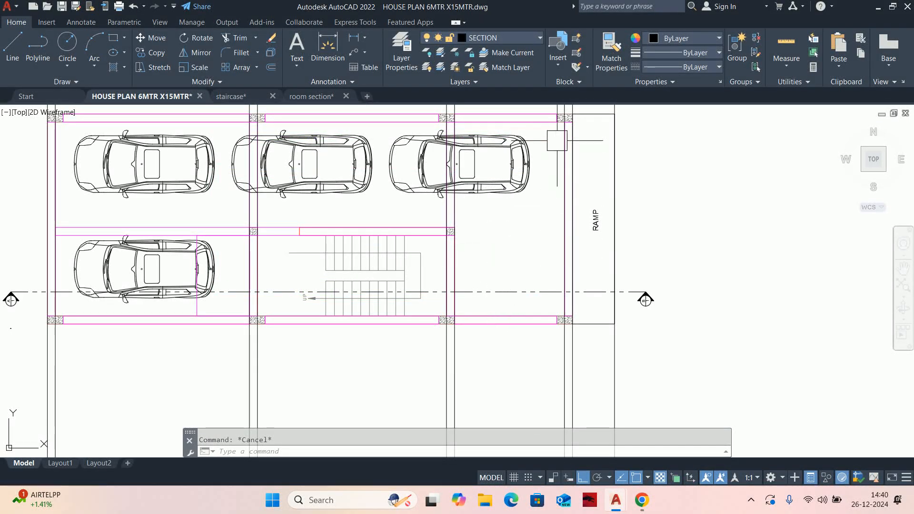
{"action": "scroll", "coordinate": [585, 319], "scroll_direction": "down", "scroll_amount": 4}
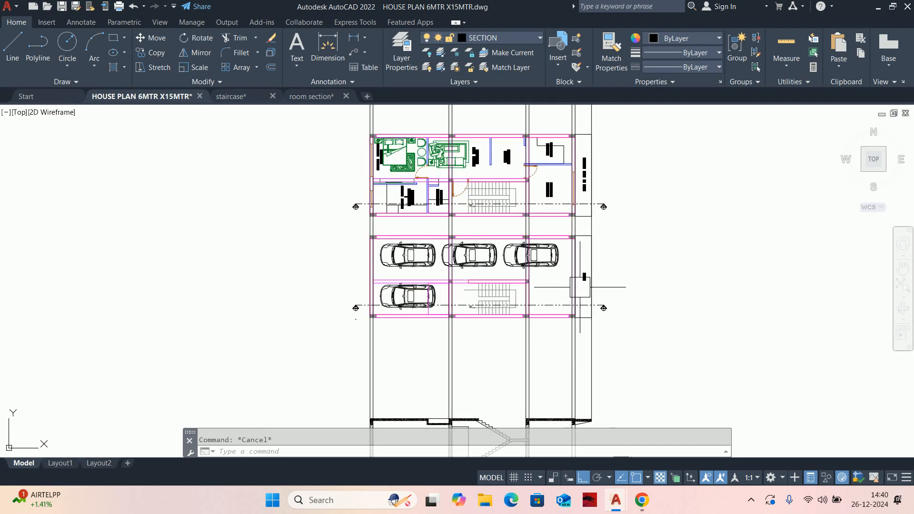
{"action": "middle_click_drag", "start_coordinate": [561, 325], "coordinate": [597, 262]}
{"action": "scroll", "coordinate": [601, 295], "scroll_direction": "up", "scroll_amount": 4}
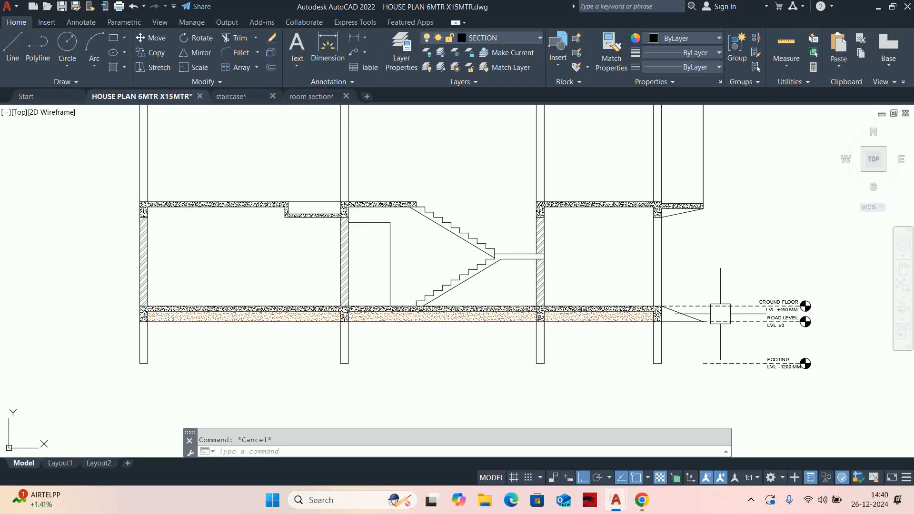
{"action": "key", "text": "Return"}
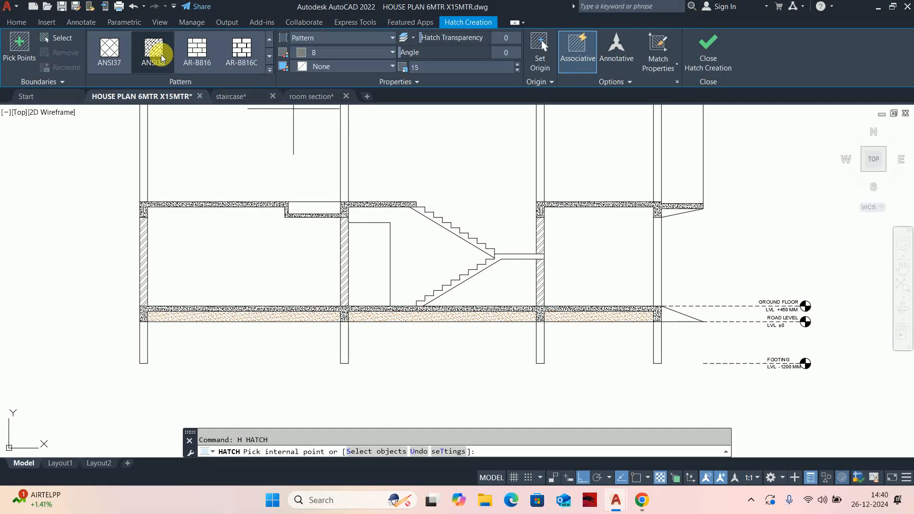
{"action": "scroll", "coordinate": [200, 53], "scroll_direction": "down", "scroll_amount": 3}
{"action": "scroll", "coordinate": [210, 51], "scroll_direction": "down", "scroll_amount": 6}
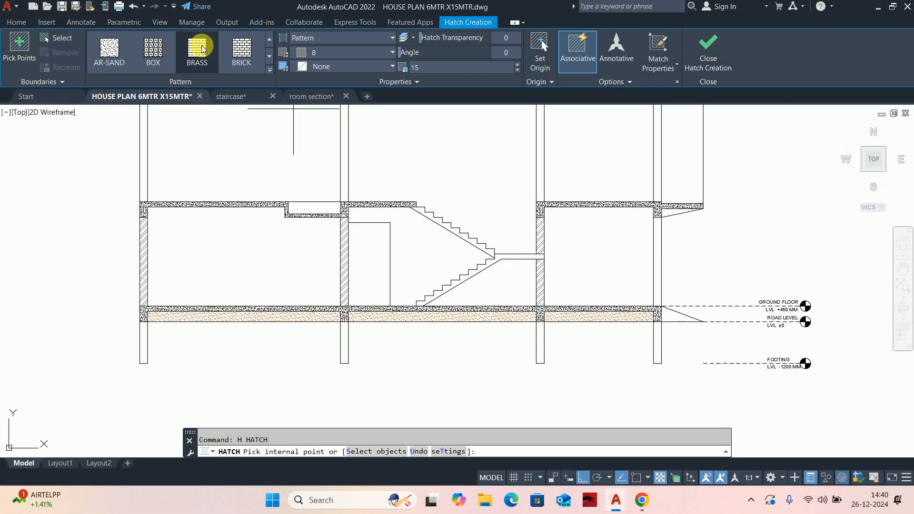
{"action": "scroll", "coordinate": [195, 48], "scroll_direction": "up", "scroll_amount": 2}
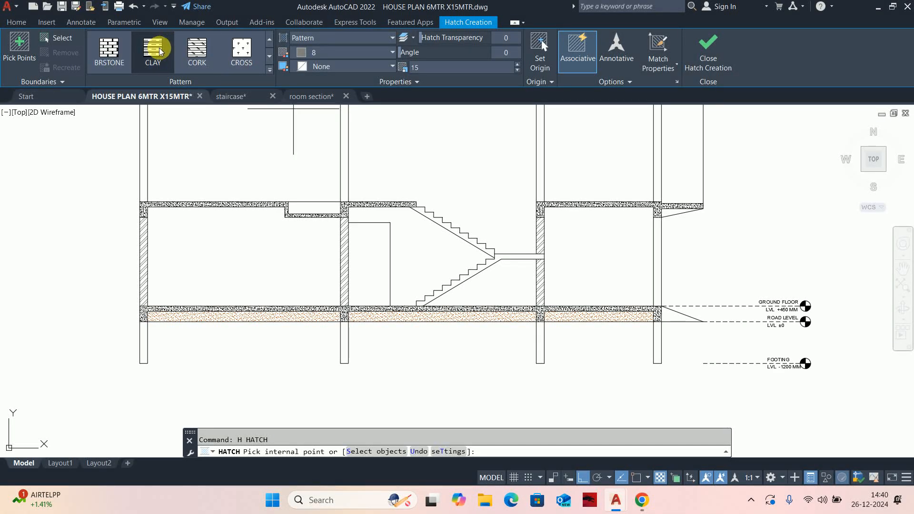
{"action": "scroll", "coordinate": [214, 59], "scroll_direction": "up", "scroll_amount": 1}
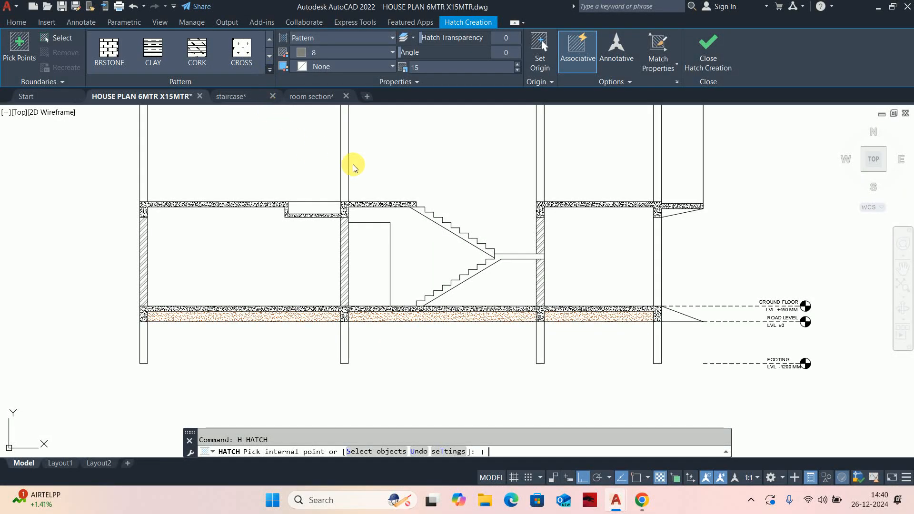
{"action": "key", "text": "Return"}
{"action": "left_click", "coordinate": [580, 159]}
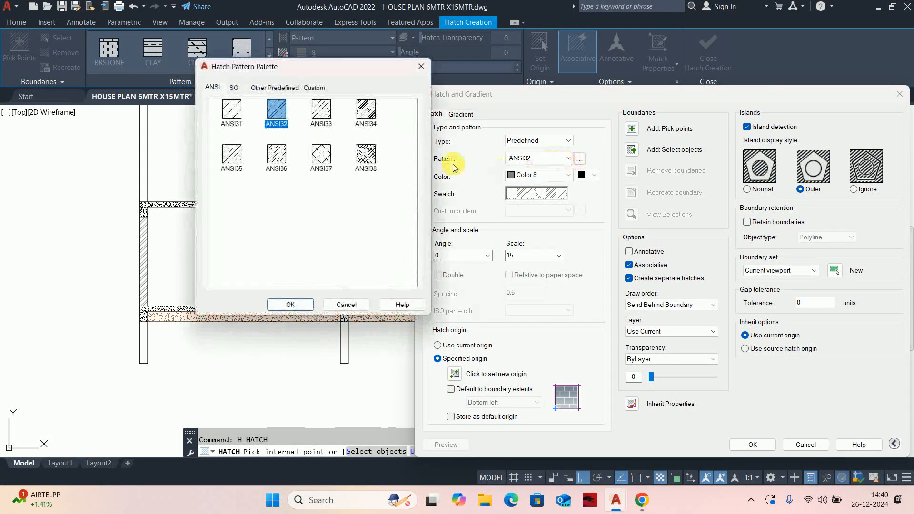
{"action": "left_click", "coordinate": [274, 87]}
{"action": "scroll", "coordinate": [304, 186], "scroll_direction": "down", "scroll_amount": 3}
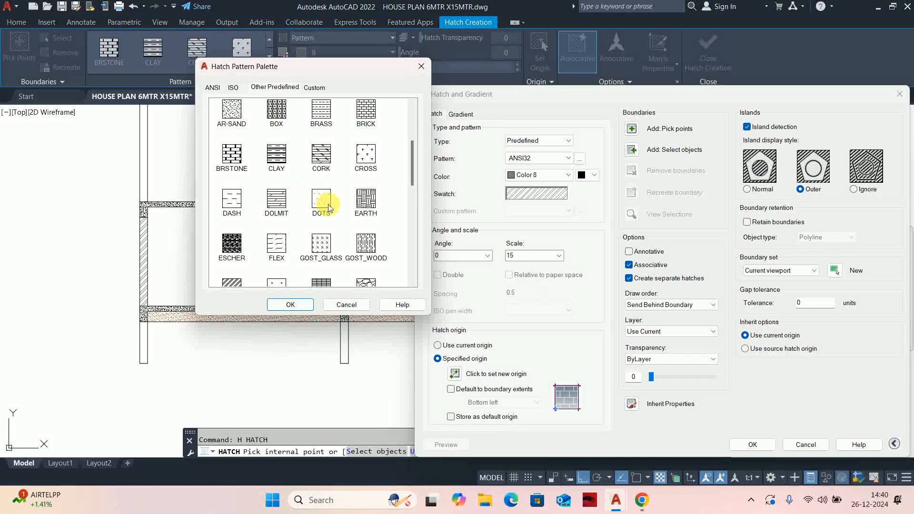
{"action": "scroll", "coordinate": [341, 210], "scroll_direction": "down", "scroll_amount": 2}
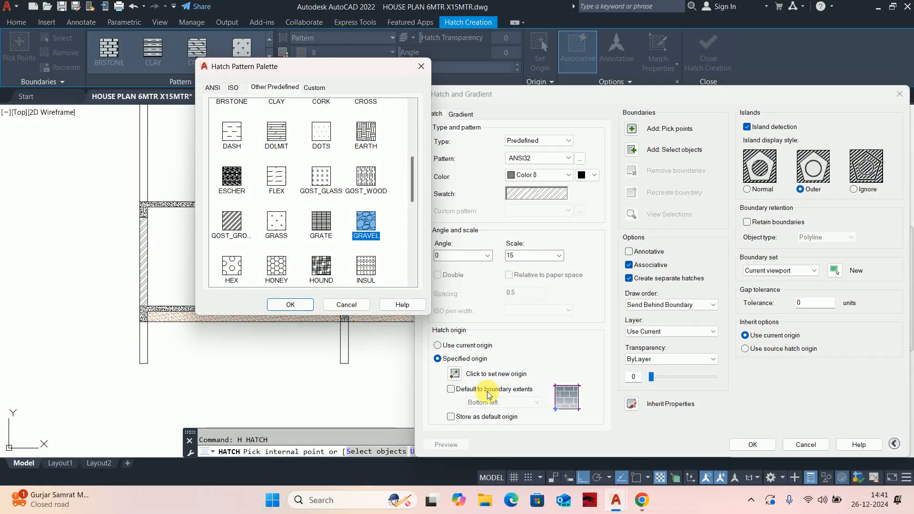
{"action": "left_click", "coordinate": [290, 305]}
{"action": "left_click", "coordinate": [632, 129]}
- Fill the triangular ramp between ground floor and road level with the gravel hatch at scale 10
{"action": "scroll", "coordinate": [646, 348], "scroll_direction": "up", "scroll_amount": 3}
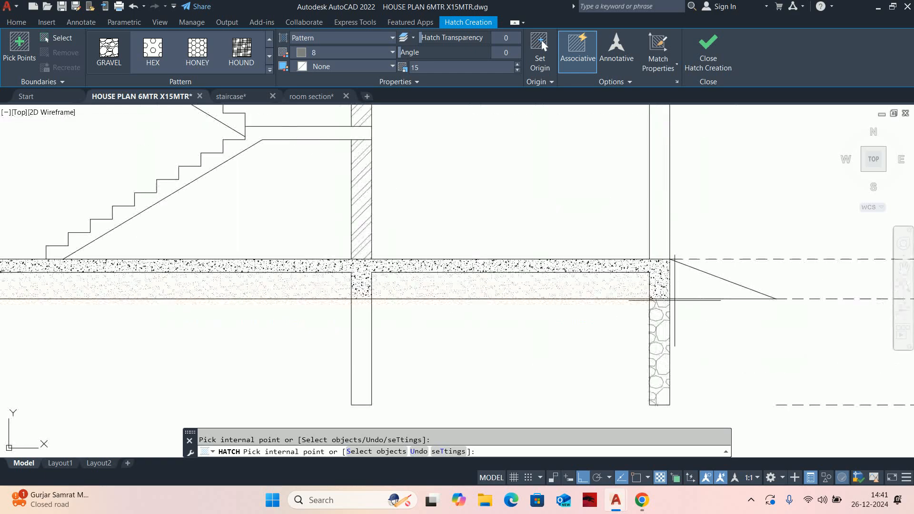
{"action": "middle_click_drag", "start_coordinate": [739, 292], "coordinate": [606, 292]}
{"action": "left_click", "coordinate": [606, 292]}
{"action": "left_click", "coordinate": [481, 162]}
{"action": "double_click", "coordinate": [432, 67]}
{"action": "type", "text": "10"}
{"action": "key", "text": "Return"}
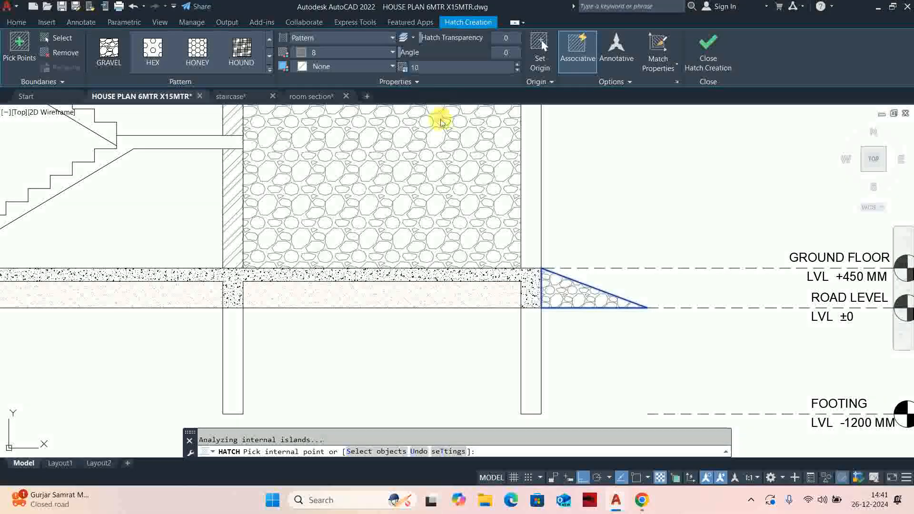
{"action": "key", "text": "Return"}
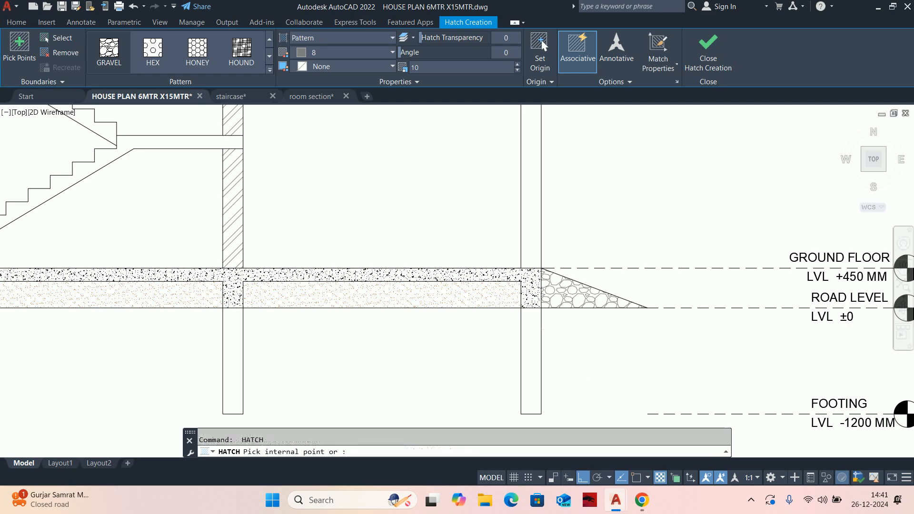
{"action": "scroll", "coordinate": [571, 289], "scroll_direction": "down", "scroll_amount": 4}
{"action": "key", "text": "Escape"}
- Compare the staircase in the section with the stairs and section line on the parking plan
{"action": "scroll", "coordinate": [532, 276], "scroll_direction": "down", "scroll_amount": 2}
{"action": "scroll", "coordinate": [625, 299], "scroll_direction": "up", "scroll_amount": 2}
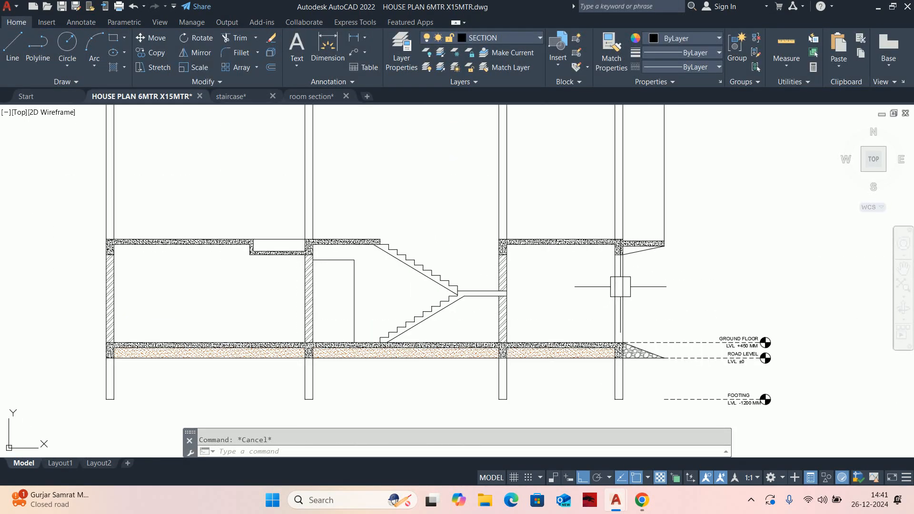
{"action": "scroll", "coordinate": [447, 250], "scroll_direction": "down", "scroll_amount": 2}
{"action": "scroll", "coordinate": [387, 300], "scroll_direction": "up", "scroll_amount": 2}
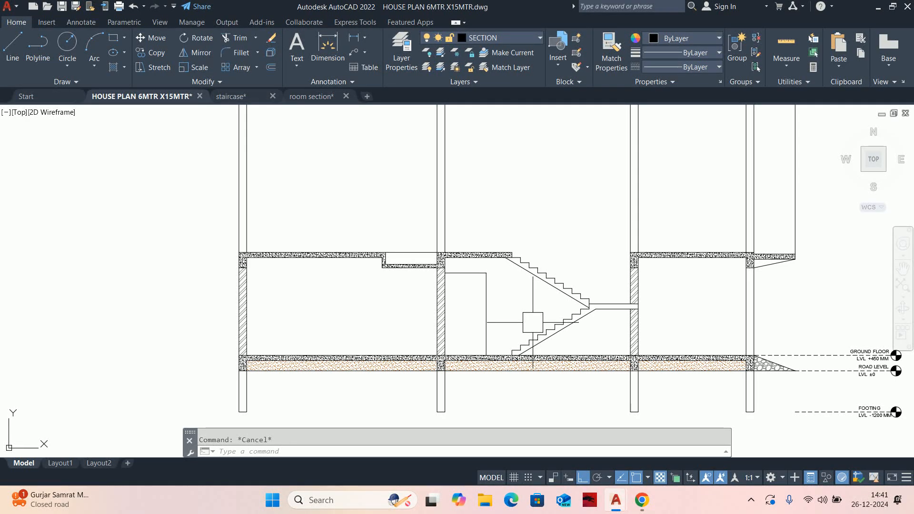
{"action": "scroll", "coordinate": [489, 189], "scroll_direction": "down", "scroll_amount": 4}
{"action": "middle_click_drag", "start_coordinate": [490, 189], "coordinate": [488, 286]}
{"action": "scroll", "coordinate": [510, 205], "scroll_direction": "up", "scroll_amount": 4}
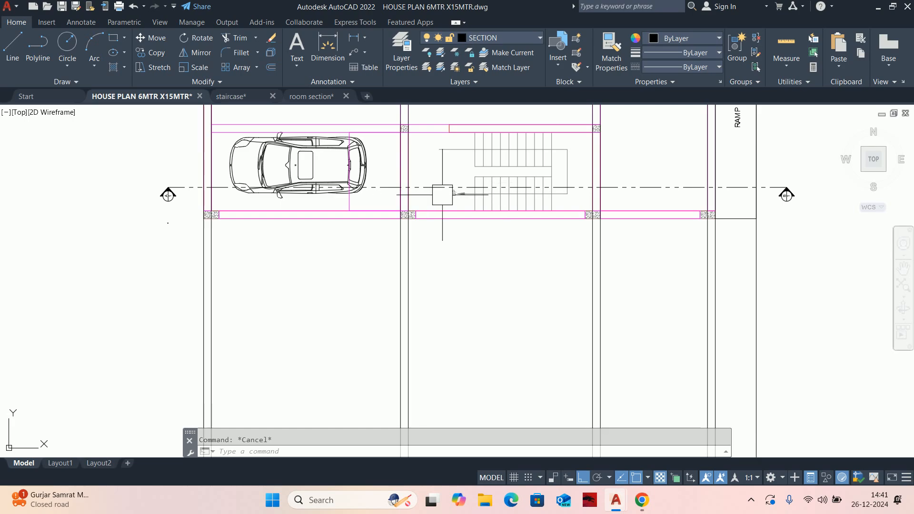
{"action": "scroll", "coordinate": [491, 194], "scroll_direction": "down", "scroll_amount": 2}
{"action": "middle_click_drag", "start_coordinate": [542, 272], "coordinate": [546, 157]}
{"action": "scroll", "coordinate": [527, 314], "scroll_direction": "up", "scroll_amount": 4}
{"action": "scroll", "coordinate": [508, 214], "scroll_direction": "up", "scroll_amount": 2}
{"action": "middle_click_drag", "start_coordinate": [508, 204], "coordinate": [493, 301]}
- Clean up the junction of the flights and landing, opening the upper flight into the landing and joining their undersides
{"action": "type", "text": "E"}
{"action": "left_click", "coordinate": [528, 368]}
{"action": "middle_click_drag", "start_coordinate": [527, 368], "coordinate": [504, 343]}
{"action": "scroll", "coordinate": [569, 385], "scroll_direction": "up", "scroll_amount": 5}
{"action": "scroll", "coordinate": [565, 284], "scroll_direction": "down", "scroll_amount": 8}
{"action": "key", "text": "Return"}
{"action": "key", "text": "Escape"}
{"action": "scroll", "coordinate": [450, 357], "scroll_direction": "down", "scroll_amount": 5}
{"action": "middle_click_drag", "start_coordinate": [500, 368], "coordinate": [619, 354]}
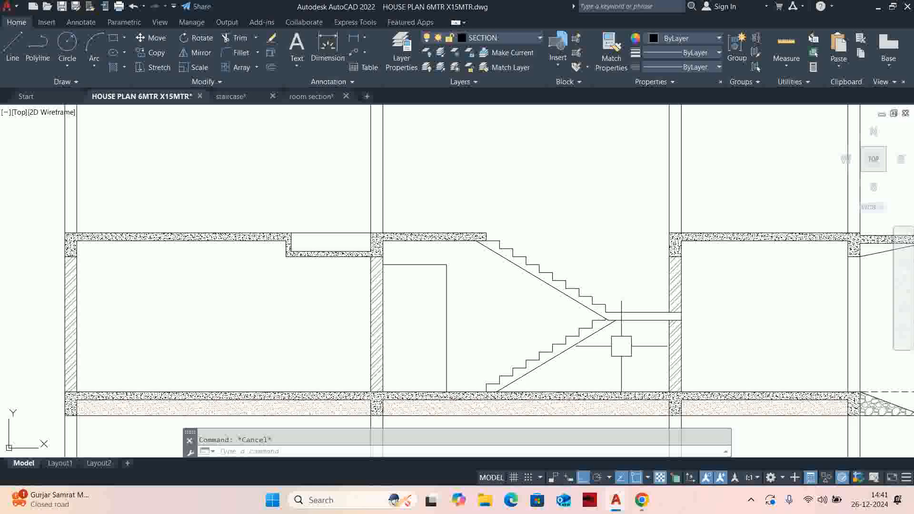
{"action": "scroll", "coordinate": [596, 307], "scroll_direction": "up", "scroll_amount": 5}
{"action": "middle_click_drag", "start_coordinate": [539, 374], "coordinate": [583, 286]}
{"action": "scroll", "coordinate": [377, 362], "scroll_direction": "down", "scroll_amount": 4}
{"action": "mouse_move", "coordinate": [433, 285]}
{"action": "middle_mouse_down"}
{"action": "mouse_move", "coordinate": [465, 453]}
{"action": "mouse_move", "coordinate": [459, 408]}
{"action": "mouse_move", "coordinate": [495, 316]}
{"action": "middle_mouse_up"}
{"action": "scroll", "coordinate": [434, 302], "scroll_direction": "down", "scroll_amount": 2}
{"action": "scroll", "coordinate": [459, 409], "scroll_direction": "down", "scroll_amount": 3}
{"action": "scroll", "coordinate": [496, 310], "scroll_direction": "up", "scroll_amount": 3}
{"action": "scroll", "coordinate": [504, 312], "scroll_direction": "up", "scroll_amount": 3}
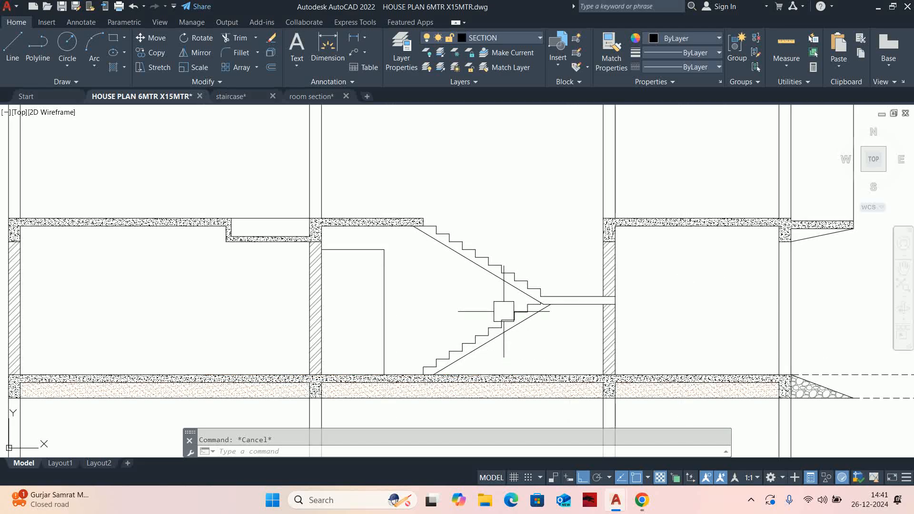
{"action": "scroll", "coordinate": [510, 308], "scroll_direction": "up", "scroll_amount": 4}
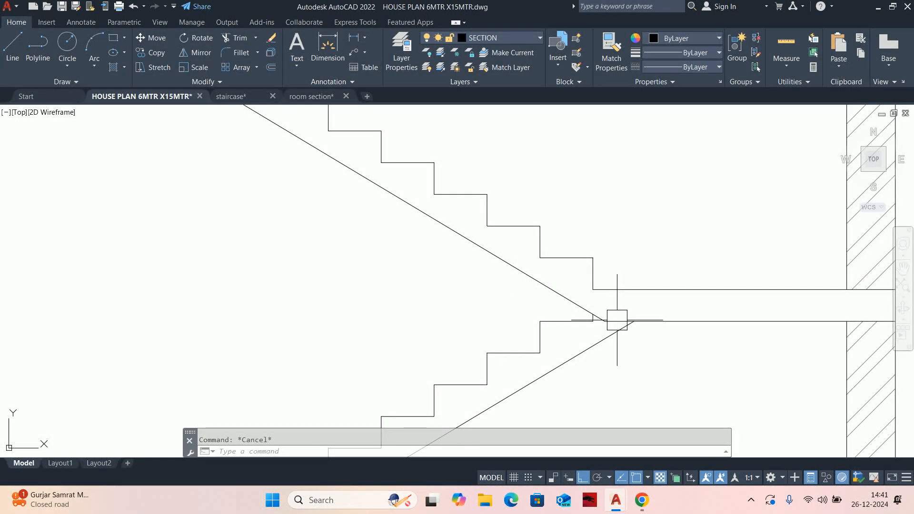
- Hatch the landing and upper flight of the staircase as one area with the current gravel pattern
{"action": "scroll", "coordinate": [607, 312], "scroll_direction": "down", "scroll_amount": 4}
{"action": "type", "text": "J"}
{"action": "type", "text": "H"}
{"action": "key", "text": "Return"}
{"action": "scroll", "coordinate": [653, 306], "scroll_direction": "up", "scroll_amount": 2}
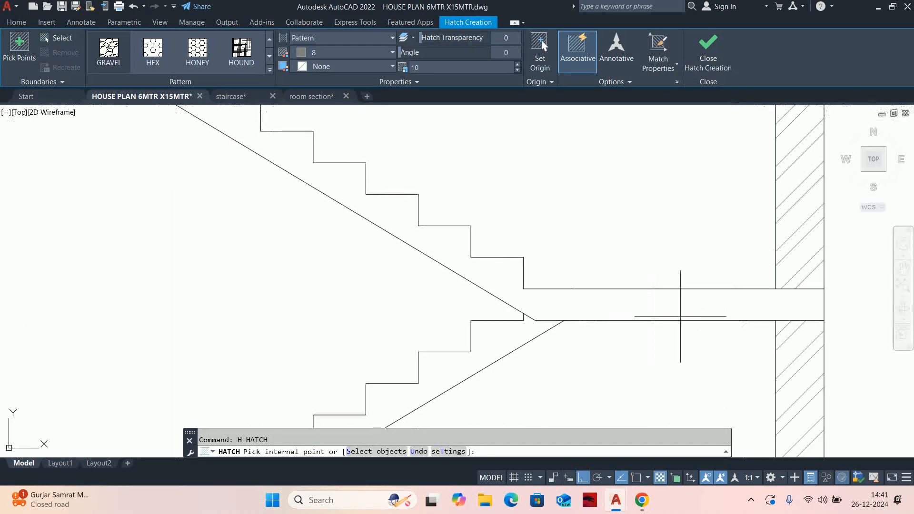
{"action": "left_click", "coordinate": [653, 306]}
{"action": "scroll", "coordinate": [653, 306], "scroll_direction": "down", "scroll_amount": 2}
{"action": "scroll", "coordinate": [531, 209], "scroll_direction": "down", "scroll_amount": 3}
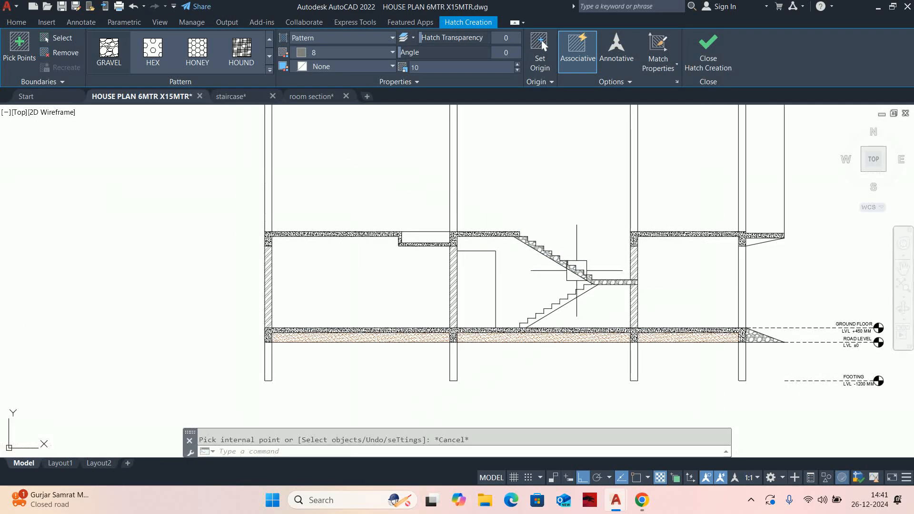
- Match the staircase hatch to the concrete hatch of the adjoining floor slab
{"action": "type", "text": "ma"}
{"action": "key", "text": "Return"}
{"action": "scroll", "coordinate": [526, 224], "scroll_direction": "up", "scroll_amount": 5}
{"action": "scroll", "coordinate": [525, 224], "scroll_direction": "up", "scroll_amount": 2}
{"action": "left_click", "coordinate": [525, 226]}
{"action": "left_click", "coordinate": [657, 286]}
{"action": "key", "text": "Escape"}
- Trim the slab's underside line where the upper flight joins the floor slab
{"action": "scroll", "coordinate": [584, 268], "scroll_direction": "up", "scroll_amount": 2}
{"action": "type", "text": "tr"}
{"action": "key", "text": "Return"}
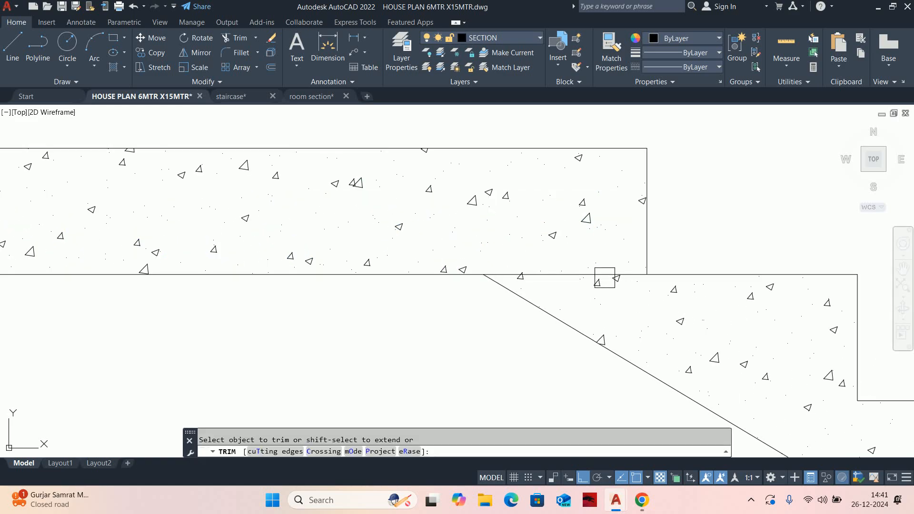
{"action": "left_click", "coordinate": [600, 278]}
{"action": "key", "text": "Escape"}
{"action": "scroll", "coordinate": [571, 244], "scroll_direction": "down", "scroll_amount": 7}
{"action": "key", "text": "Escape"}
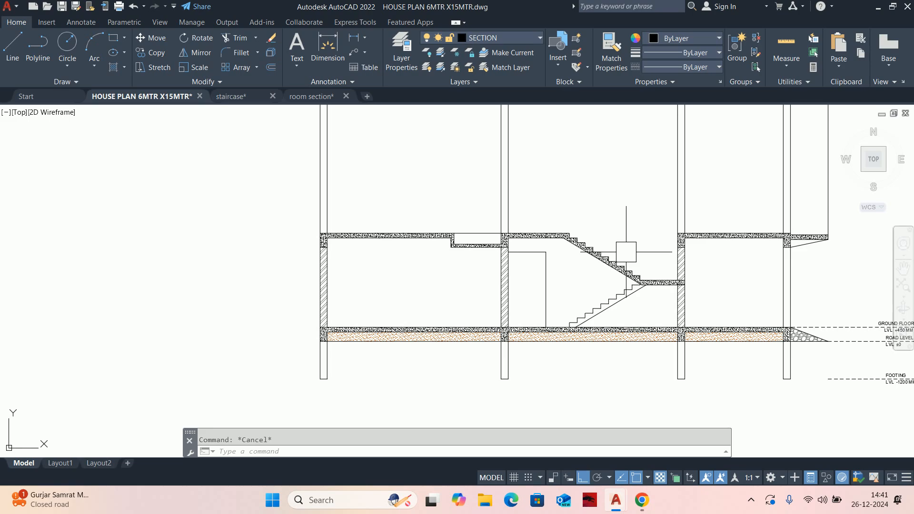
- Erase the parking floor plan with the cars, located directly above the section, keeping the projection lines
{"action": "scroll", "coordinate": [520, 266], "scroll_direction": "down", "scroll_amount": 2}
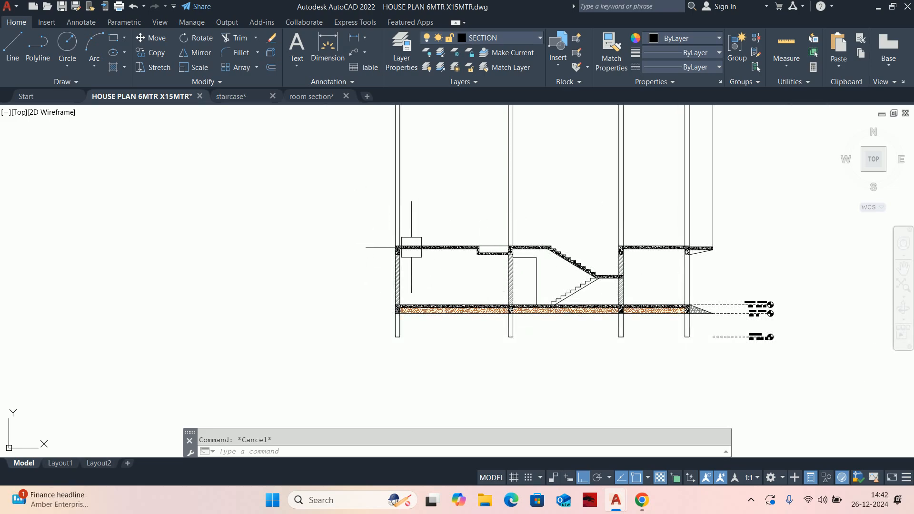
{"action": "scroll", "coordinate": [400, 246], "scroll_direction": "down", "scroll_amount": 4}
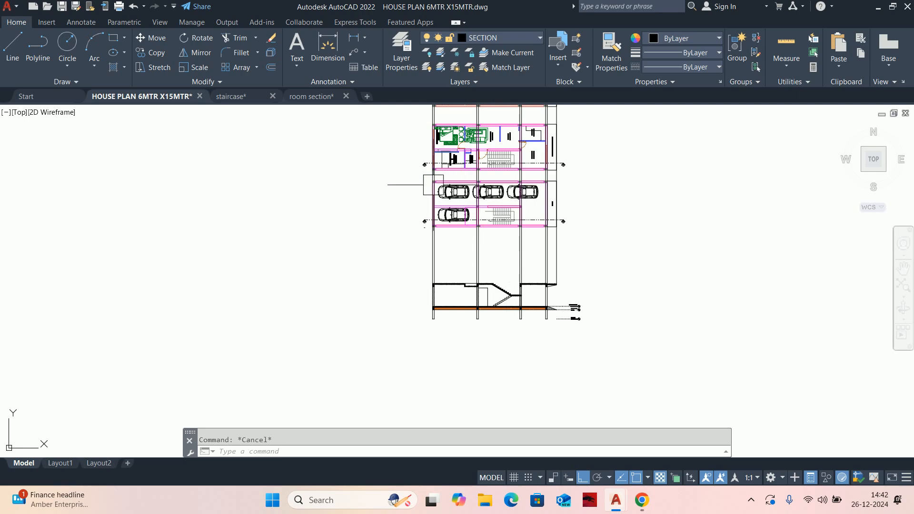
{"action": "scroll", "coordinate": [438, 193], "scroll_direction": "up", "scroll_amount": 3}
{"action": "left_click", "coordinate": [382, 177]}
{"action": "scroll", "coordinate": [471, 253], "scroll_direction": "down", "scroll_amount": 2}
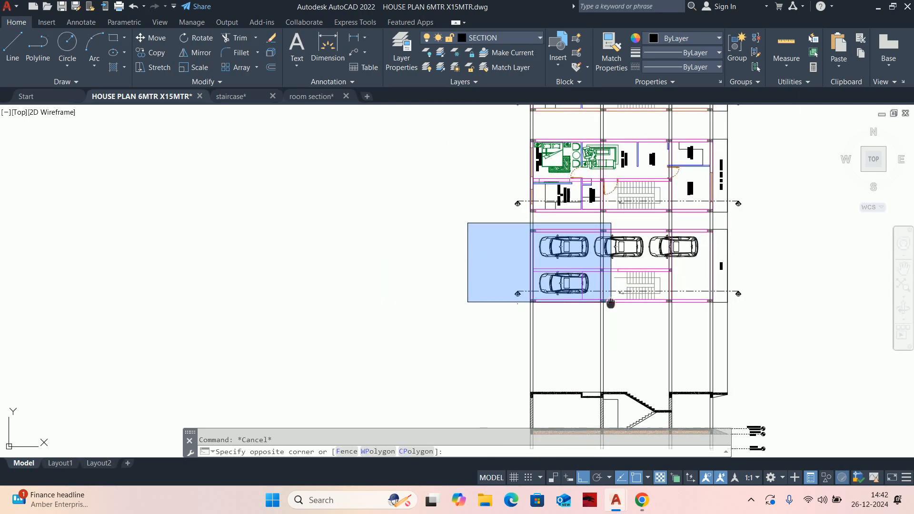
{"action": "left_click", "coordinate": [757, 311]}
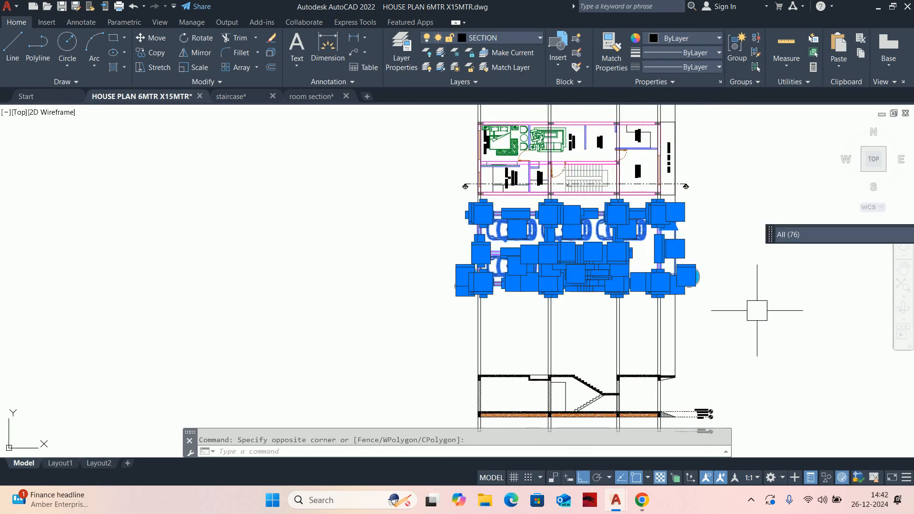
{"action": "key", "text": "Delete"}
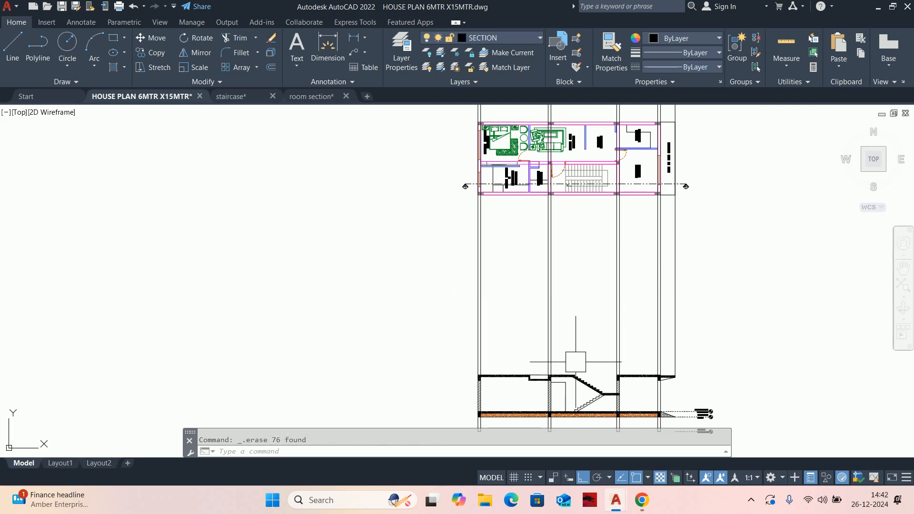
{"action": "scroll", "coordinate": [576, 362], "scroll_direction": "up", "scroll_amount": 5}
{"action": "key", "text": "Escape"}
{"action": "scroll", "coordinate": [527, 275], "scroll_direction": "down", "scroll_amount": 5}
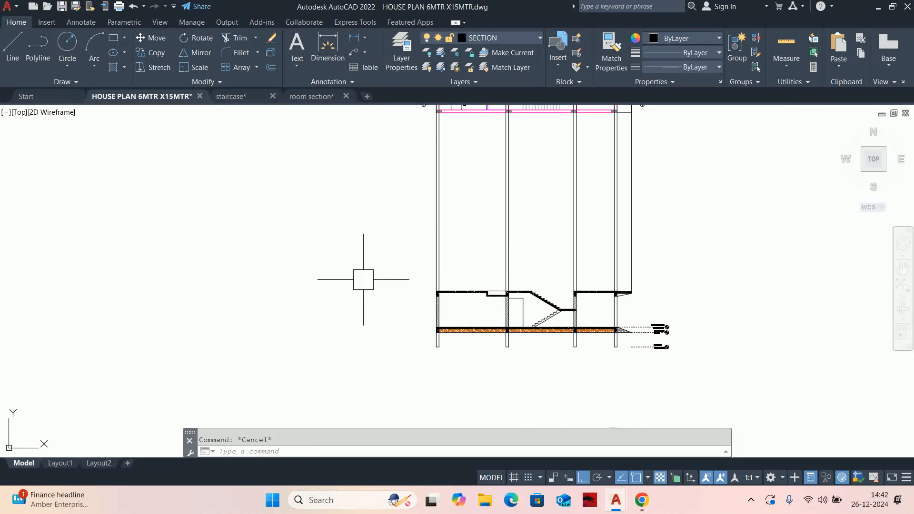
- In the plan with the master bedroom, delete the staircase's riser line nearest the door and trim the flight edges back to the next riser
{"action": "middle_click_drag", "start_coordinate": [582, 250], "coordinate": [601, 339]}
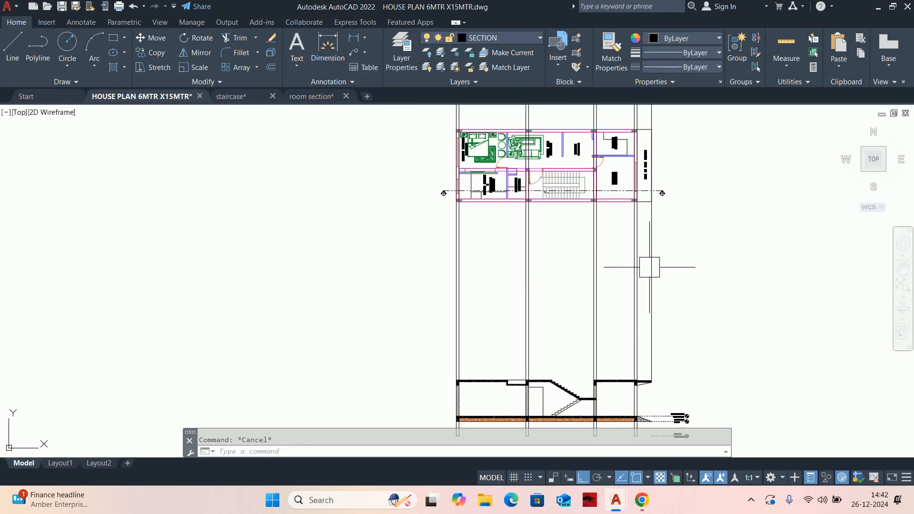
{"action": "scroll", "coordinate": [627, 278], "scroll_direction": "down", "scroll_amount": 2}
{"action": "middle_click_drag", "start_coordinate": [618, 275], "coordinate": [623, 286]}
{"action": "scroll", "coordinate": [593, 220], "scroll_direction": "up", "scroll_amount": 5}
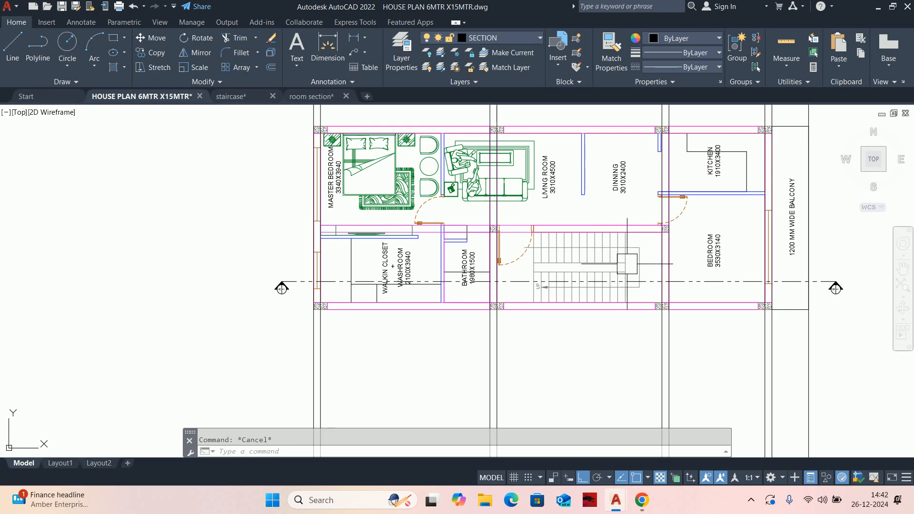
{"action": "scroll", "coordinate": [574, 262], "scroll_direction": "up", "scroll_amount": 4}
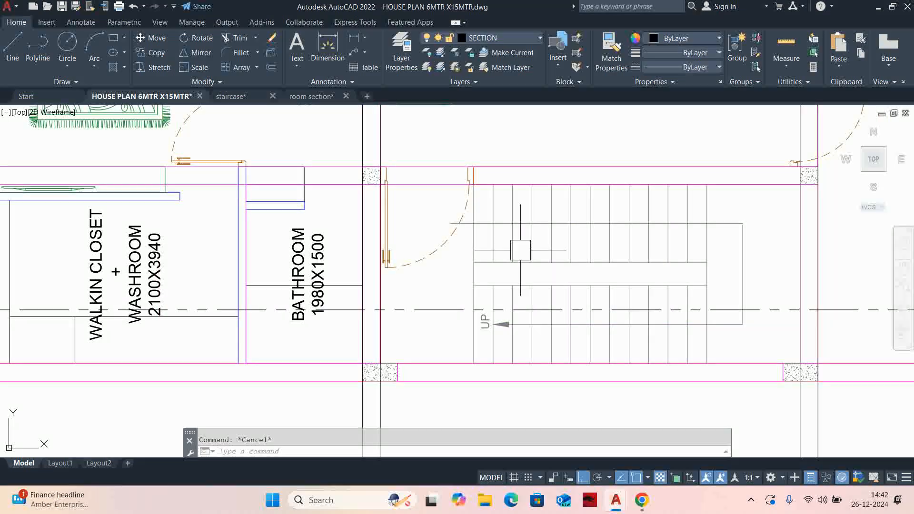
{"action": "scroll", "coordinate": [496, 255], "scroll_direction": "up", "scroll_amount": 2}
{"action": "middle_click_drag", "start_coordinate": [489, 262], "coordinate": [445, 247]}
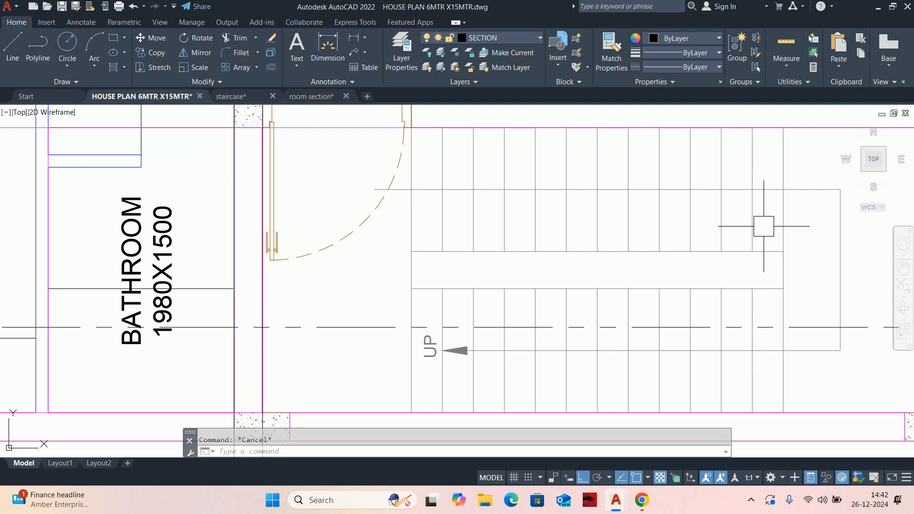
{"action": "middle_click_drag", "start_coordinate": [766, 313], "coordinate": [673, 306]}
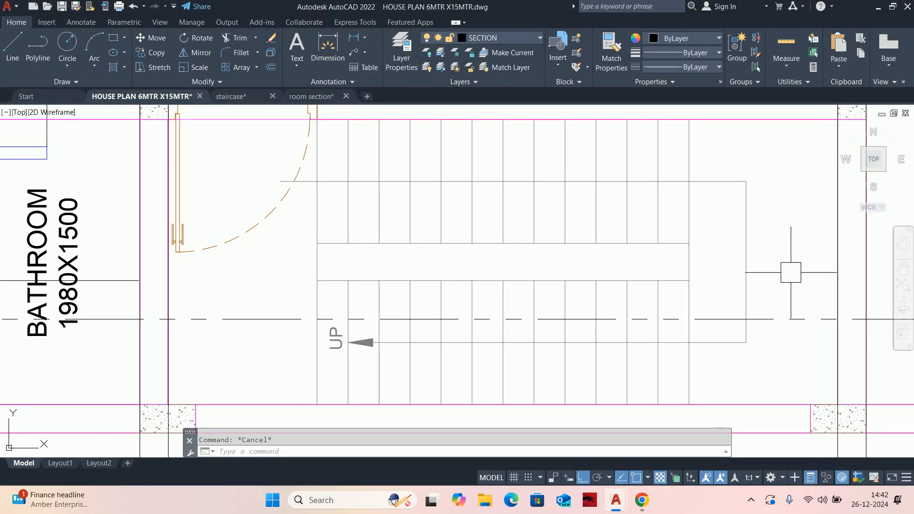
{"action": "left_click", "coordinate": [318, 266]}
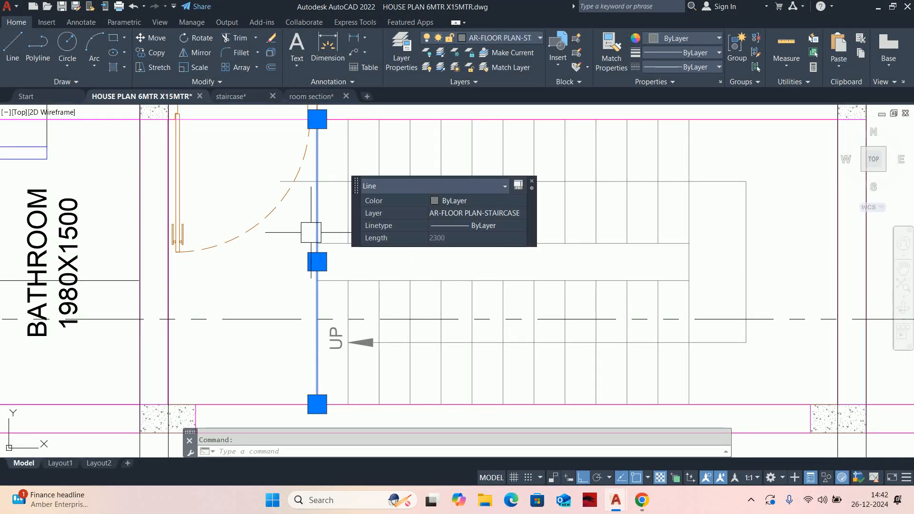
{"action": "key", "text": "Delete"}
{"action": "type", "text": "tr"}
{"action": "key", "text": "Return"}
{"action": "left_click", "coordinate": [336, 236]}
{"action": "key", "text": "Return"}
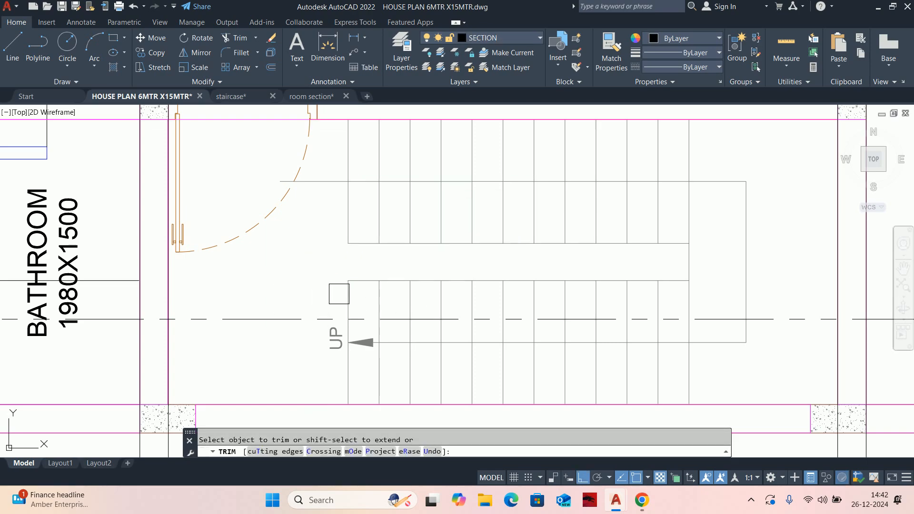
{"action": "key", "text": "Escape"}
- Offset the finished-level line over the sunken slab upward by one storey in the section
{"action": "scroll", "coordinate": [420, 248], "scroll_direction": "down", "scroll_amount": 5}
{"action": "middle_click_drag", "start_coordinate": [469, 263], "coordinate": [537, 257]}
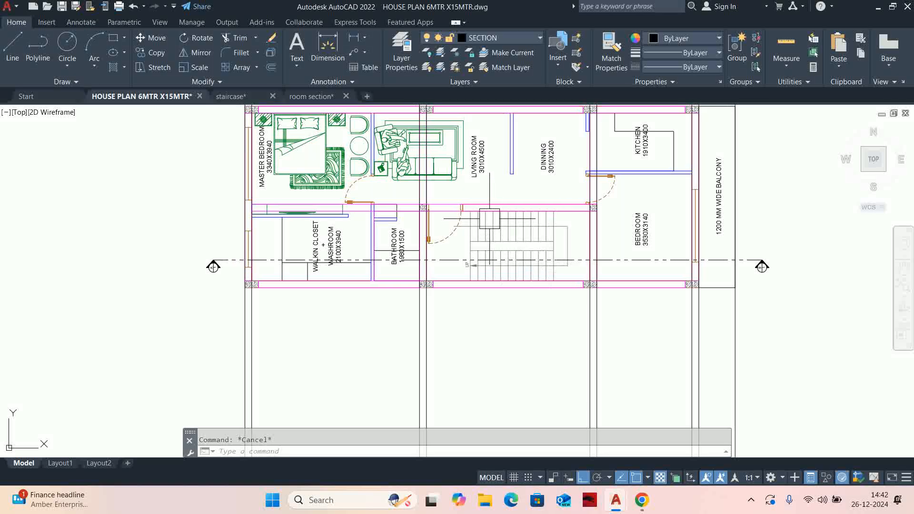
{"action": "scroll", "coordinate": [505, 273], "scroll_direction": "down", "scroll_amount": 5}
{"action": "scroll", "coordinate": [500, 261], "scroll_direction": "up", "scroll_amount": 4}
{"action": "scroll", "coordinate": [495, 250], "scroll_direction": "down", "scroll_amount": 4}
{"action": "scroll", "coordinate": [494, 248], "scroll_direction": "up", "scroll_amount": 5}
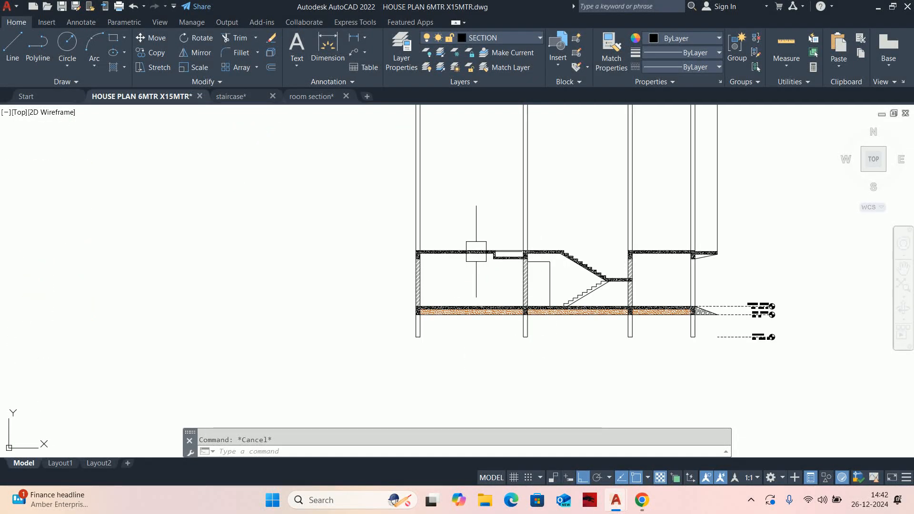
{"action": "middle_click_drag", "start_coordinate": [476, 252], "coordinate": [475, 301]}
{"action": "type", "text": "o"}
{"action": "key", "text": "Return"}
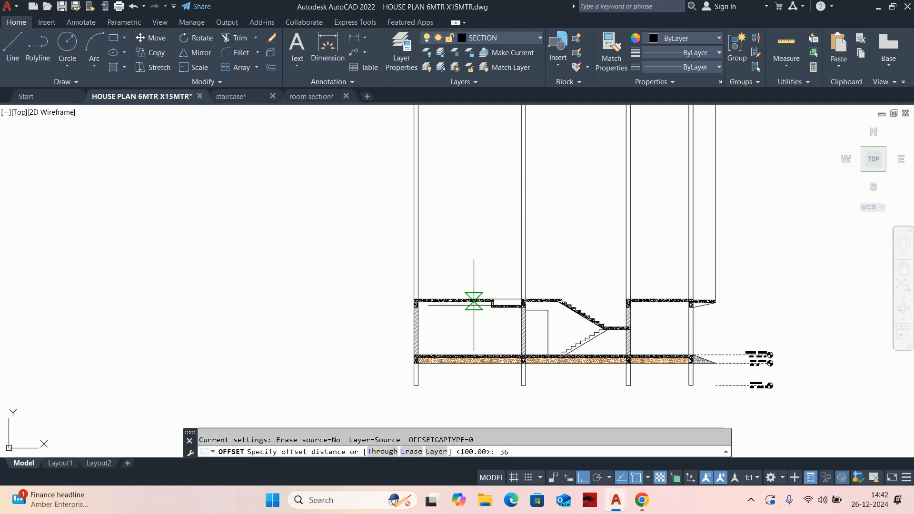
{"action": "type", "text": "360"}
{"action": "key", "text": "Return"}
{"action": "scroll", "coordinate": [473, 301], "scroll_direction": "up", "scroll_amount": 6}
{"action": "left_click", "coordinate": [501, 300]}
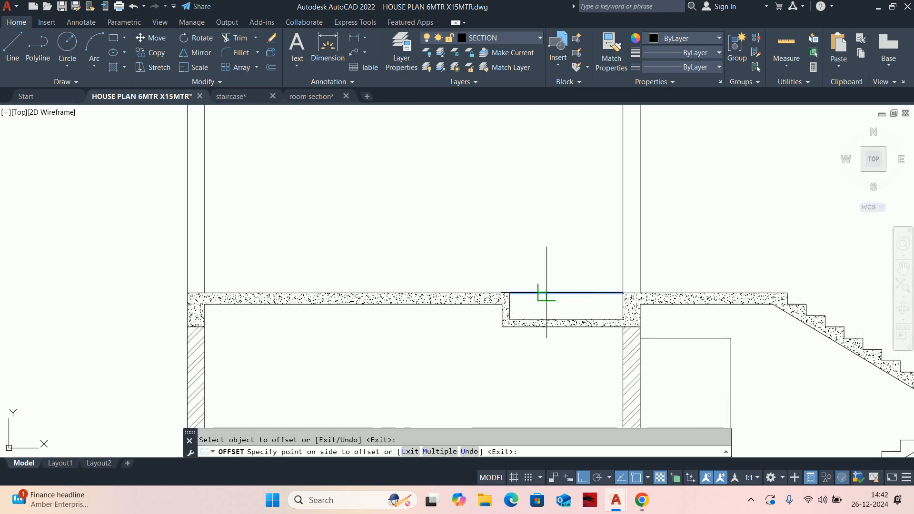
{"action": "scroll", "coordinate": [500, 285], "scroll_direction": "down", "scroll_amount": 6}
{"action": "key", "text": "Escape"}
- Stretch the offset level line to both sides so it spans the building from the first column line to the last
{"action": "left_click", "coordinate": [548, 208]}
{"action": "left_click", "coordinate": [533, 208]}
{"action": "scroll", "coordinate": [423, 203], "scroll_direction": "up", "scroll_amount": 4}
{"action": "left_click", "coordinate": [504, 220]}
{"action": "middle_click_drag", "start_coordinate": [796, 223], "coordinate": [473, 271]}
{"action": "left_click", "coordinate": [453, 265]}
{"action": "middle_click_drag", "start_coordinate": [829, 278], "coordinate": [434, 278]}
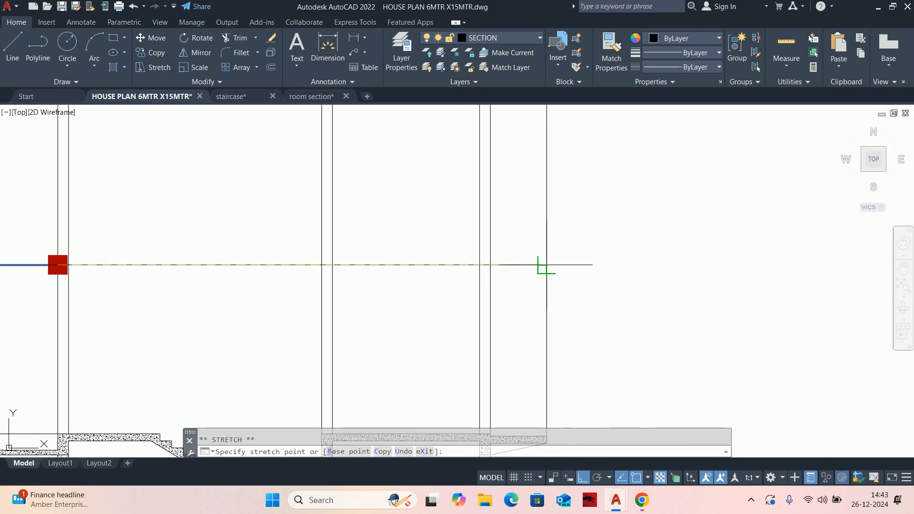
{"action": "left_click", "coordinate": [490, 265]}
{"action": "key", "text": "space"}
{"action": "scroll", "coordinate": [504, 285], "scroll_direction": "down", "scroll_amount": 2}
{"action": "key", "text": "Escape"}
{"action": "key", "text": "Escape"}
- Copy the GROUND FLOOR level marker with its dashed line and LVL text up to the top of the first-floor slab
{"action": "scroll", "coordinate": [521, 314], "scroll_direction": "down", "scroll_amount": 2}
{"action": "middle_click_drag", "start_coordinate": [521, 315], "coordinate": [630, 300]}
{"action": "scroll", "coordinate": [502, 299], "scroll_direction": "up", "scroll_amount": 2}
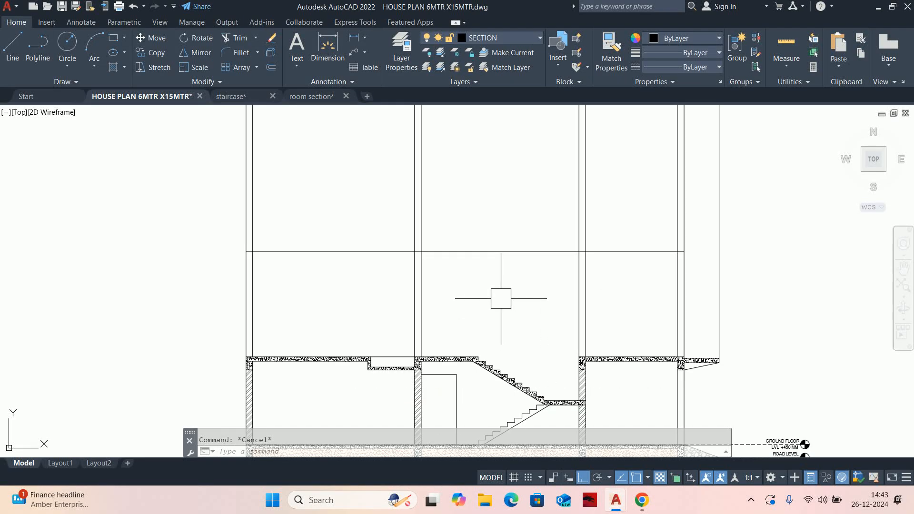
{"action": "middle_click_drag", "start_coordinate": [500, 299], "coordinate": [526, 292]}
{"action": "middle_click_drag", "start_coordinate": [613, 329], "coordinate": [516, 302]}
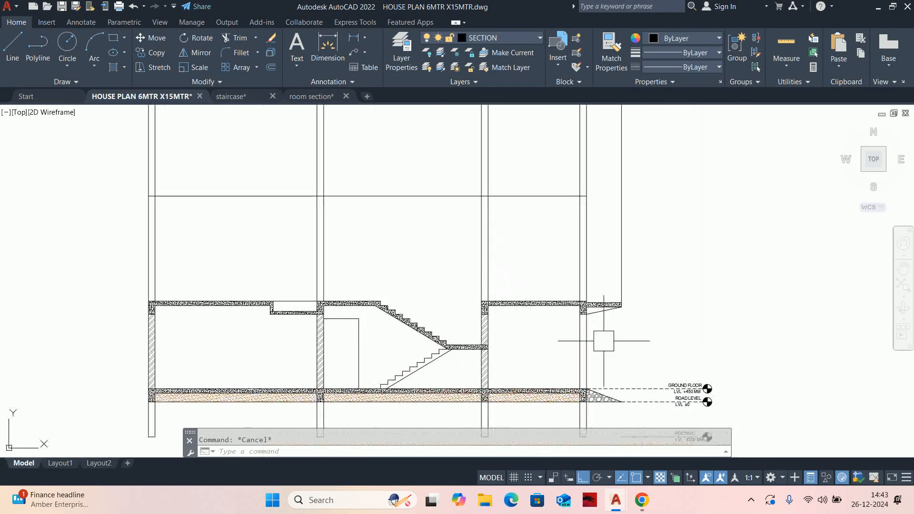
{"action": "type", "text": "cp"}
{"action": "key", "text": "space"}
{"action": "middle_click_drag", "start_coordinate": [691, 384], "coordinate": [690, 377]}
{"action": "scroll", "coordinate": [748, 417], "scroll_direction": "up", "scroll_amount": 4}
{"action": "left_click", "coordinate": [644, 271]}
{"action": "left_click", "coordinate": [510, 342]}
{"action": "left_click", "coordinate": [728, 284]}
{"action": "left_click", "coordinate": [574, 346]}
{"action": "middle_click_drag", "start_coordinate": [515, 334], "coordinate": [702, 329]}
{"action": "key", "text": "space"}
{"action": "left_click", "coordinate": [508, 323]}
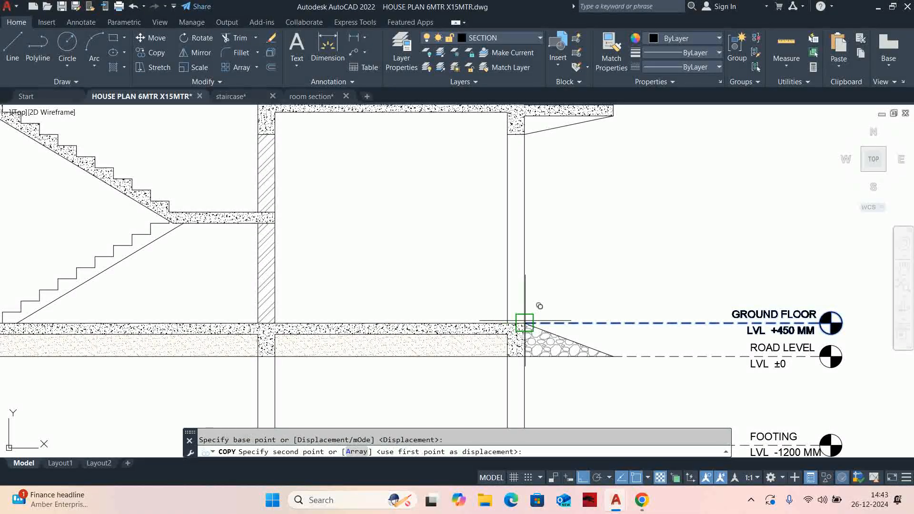
{"action": "scroll", "coordinate": [524, 267], "scroll_direction": "up", "scroll_amount": 5}
{"action": "left_click", "coordinate": [529, 263]}
{"action": "key", "text": "space"}
- Change the copied level marker's GROUND FLOOR label to FIRST FLOOR
{"action": "scroll", "coordinate": [697, 320], "scroll_direction": "down", "scroll_amount": 5}
{"action": "scroll", "coordinate": [621, 296], "scroll_direction": "up", "scroll_amount": 4}
{"action": "left_click", "coordinate": [617, 279]}
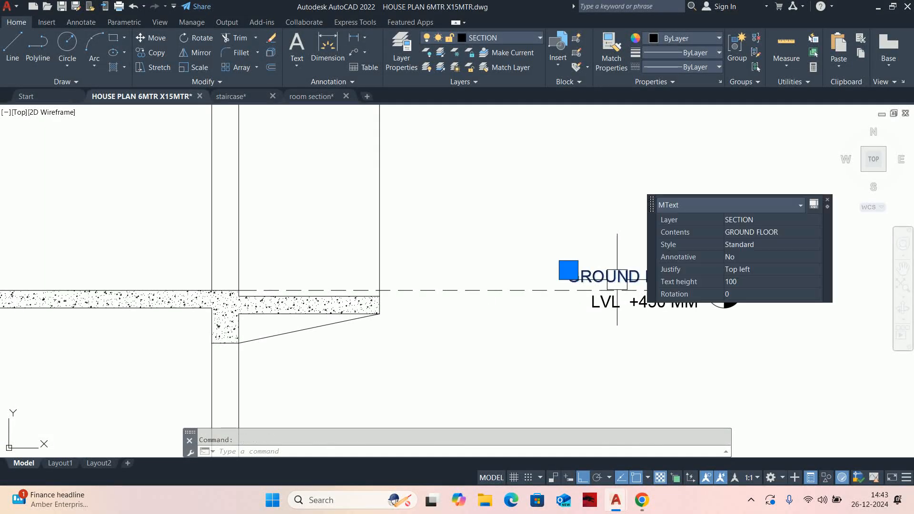
{"action": "double_click", "coordinate": [618, 280]}
{"action": "left_click_drag", "start_coordinate": [641, 282], "coordinate": [376, 280]}
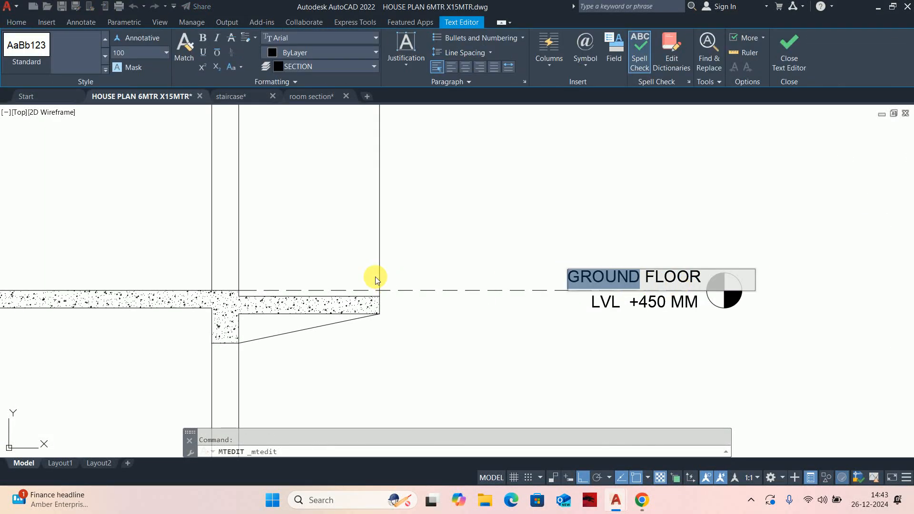
{"action": "type", "text": "FIRST"}
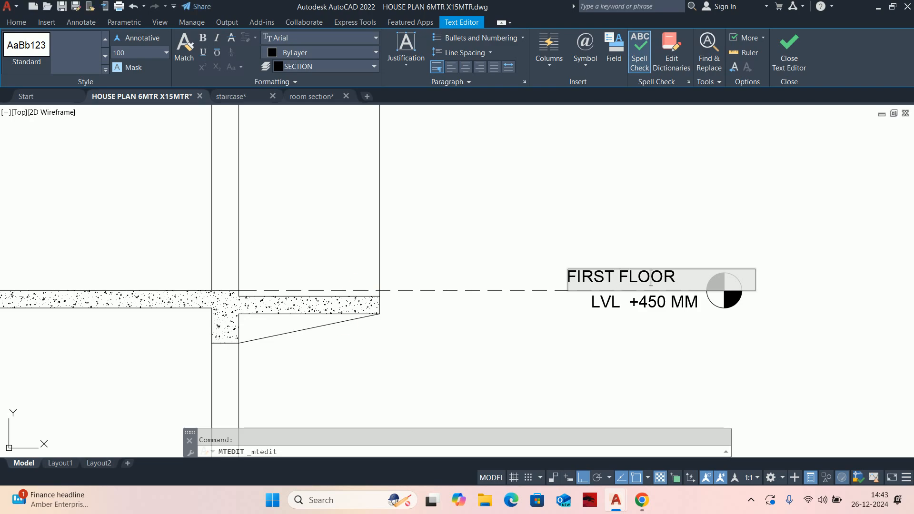
{"action": "key", "text": "Escape"}
{"action": "key", "text": "space"}
{"action": "left_click", "coordinate": [550, 283]}
{"action": "key", "text": "Escape"}
{"action": "type", "text": "M"}
{"action": "key", "text": "space"}
{"action": "left_click", "coordinate": [582, 282]}
{"action": "key", "text": "space"}
{"action": "left_click", "coordinate": [537, 348]}
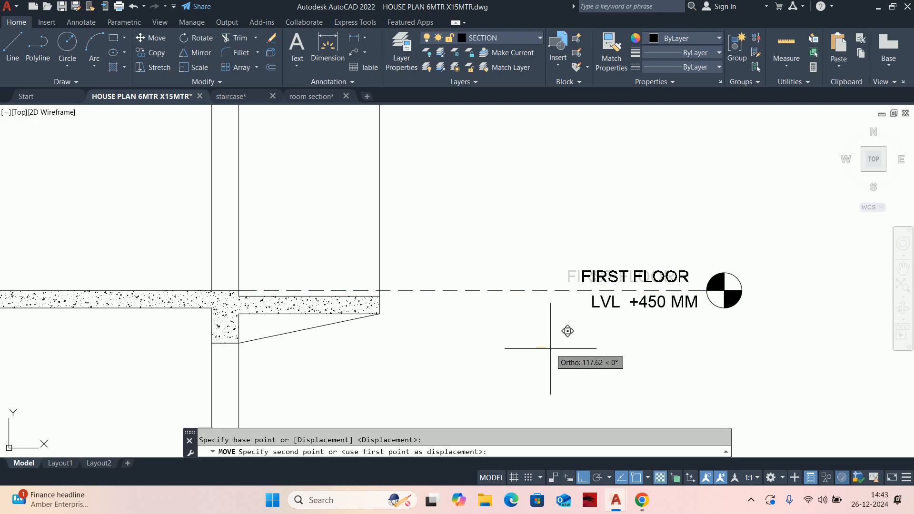
{"action": "key", "text": "Escape"}
- Reword the copied marker's label to FINISHED FIRST FLOOR and reposition and widen its text frame so it fits on one line
{"action": "double_click", "coordinate": [573, 282]}
{"action": "scroll", "coordinate": [573, 280], "scroll_direction": "up", "scroll_amount": 2}
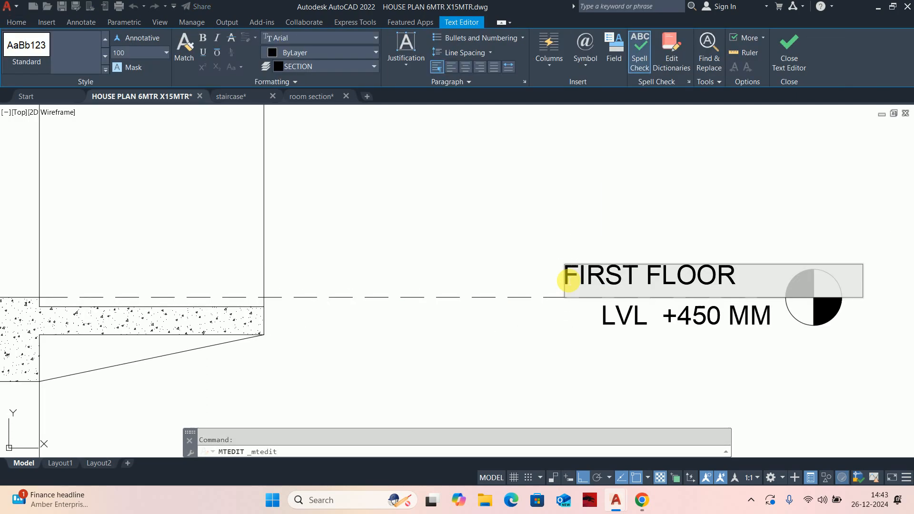
{"action": "type", "text": "FINISHED"}
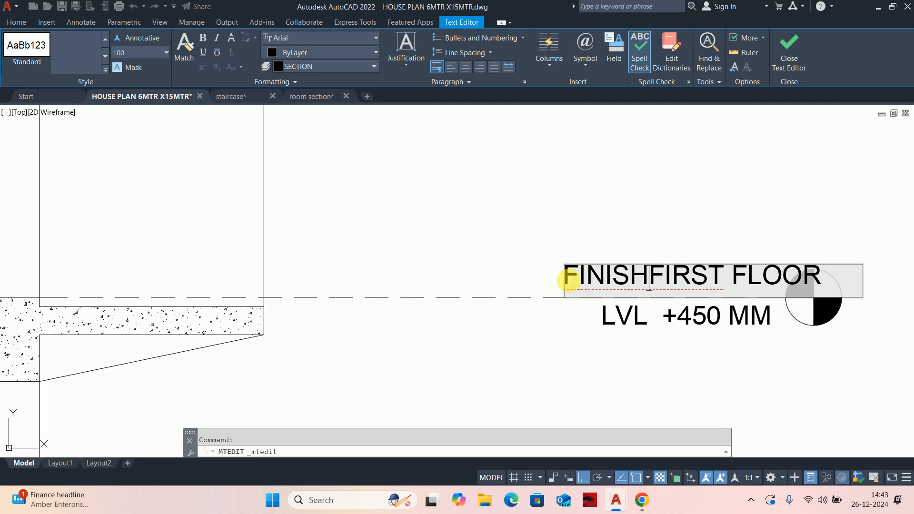
{"action": "left_click", "coordinate": [564, 366]}
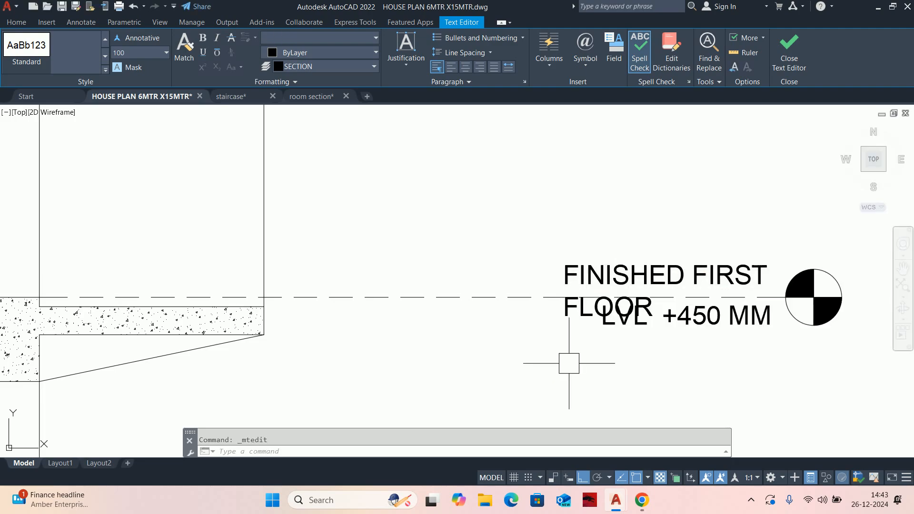
{"action": "scroll", "coordinate": [534, 362], "scroll_direction": "down", "scroll_amount": 2}
{"action": "left_click", "coordinate": [540, 307]}
{"action": "left_click", "coordinate": [495, 301]}
{"action": "left_click", "coordinate": [421, 301]}
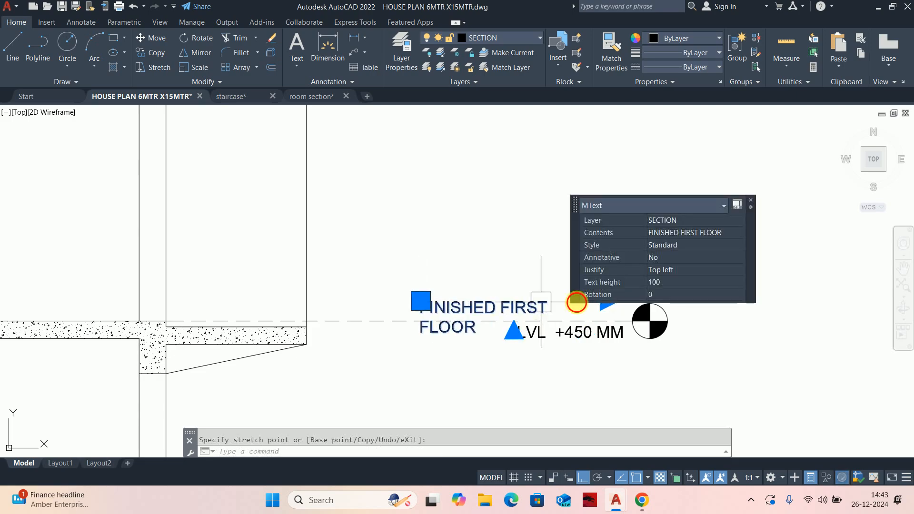
{"action": "left_click", "coordinate": [606, 305]}
{"action": "key", "text": "Escape"}
- Move the FINISHED FIRST FLOOR label horizontally so its end lines up with the LVL text beneath it
{"action": "middle_click_drag", "start_coordinate": [592, 358], "coordinate": [529, 332]}
{"action": "type", "text": "m"}
{"action": "key", "text": "space"}
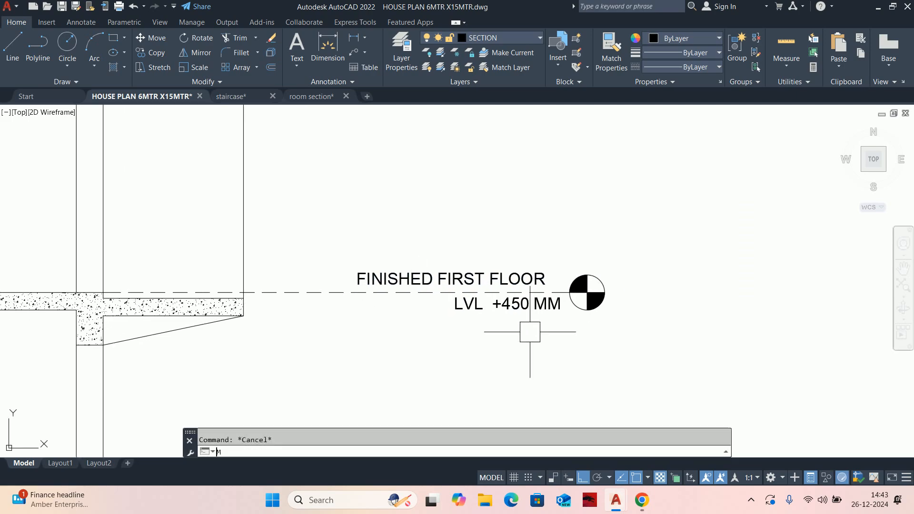
{"action": "left_click", "coordinate": [492, 282]}
{"action": "key", "text": "space"}
{"action": "left_click", "coordinate": [471, 389]}
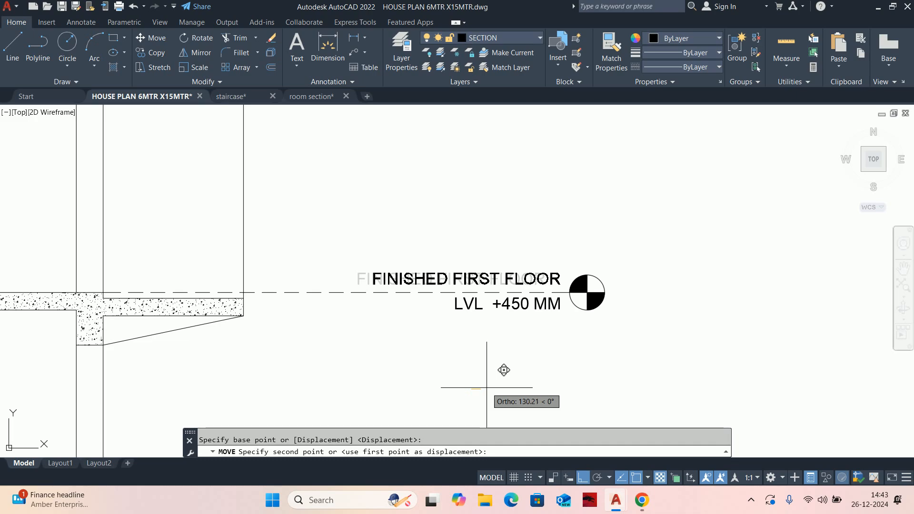
{"action": "key", "text": "Escape"}
{"action": "middle_click_drag", "start_coordinate": [474, 333], "coordinate": [542, 334]}
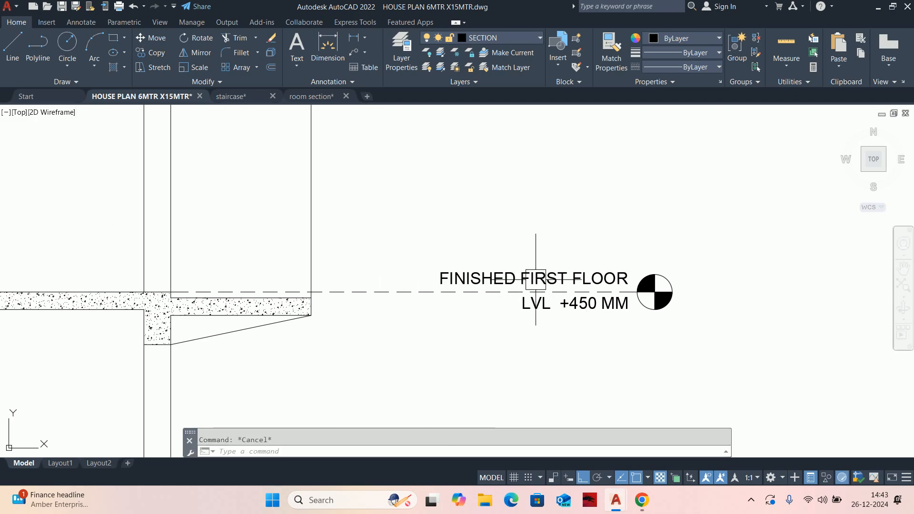
- Undo the move, frame and wording changes on the first-floor label back to FIRST FLOOR
{"action": "key", "text": "ctrl+z"}
{"action": "key", "text": "ctrl+z"}
{"action": "key", "text": "ctrl+z"}
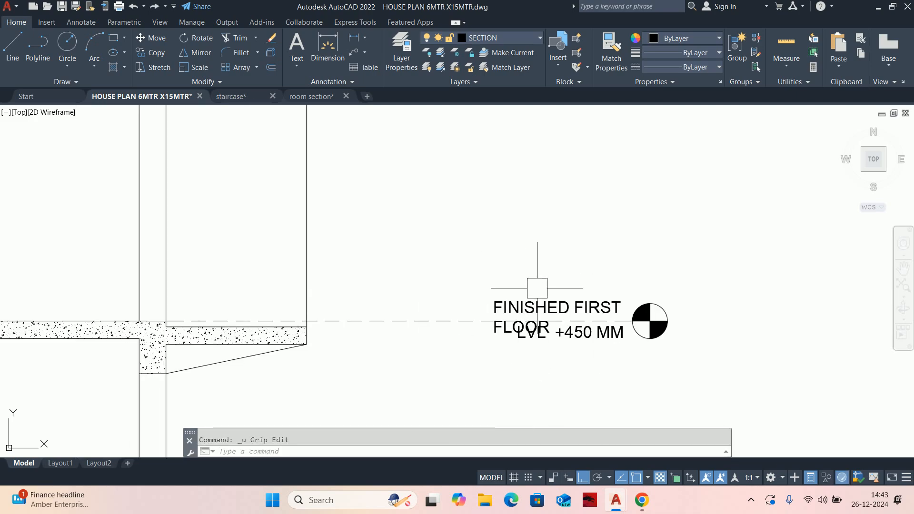
{"action": "key", "text": "ctrl+z"}
{"action": "key", "text": "ctrl+z"}
{"action": "middle_click_drag", "start_coordinate": [612, 307], "coordinate": [551, 306]}
{"action": "key", "text": "ctrl+z"}
{"action": "left_click", "coordinate": [568, 284]}
{"action": "key", "text": "Escape"}
{"action": "left_click", "coordinate": [578, 225]}
{"action": "key", "text": "Escape"}
{"action": "key", "text": "Escape"}
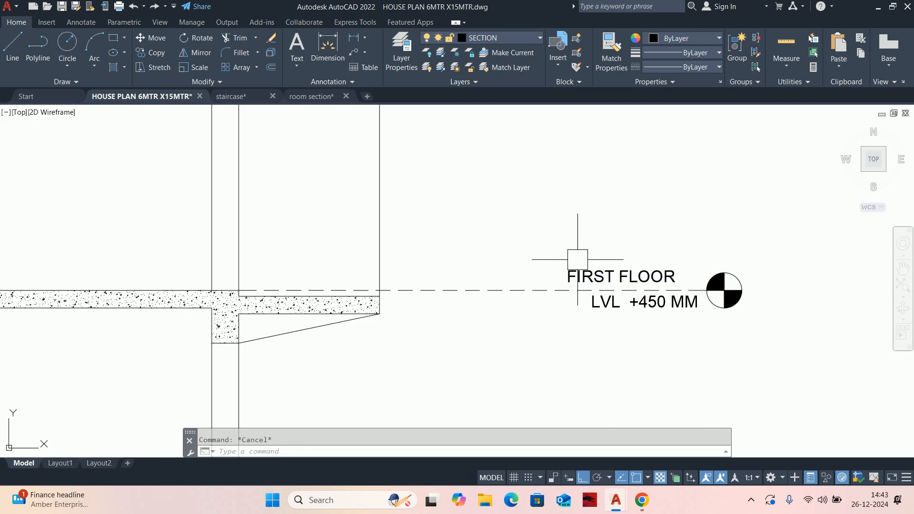
- Move the FIRST FLOOR label horizontally so its end lines up with the LVL text beneath it
{"action": "type", "text": "m"}
{"action": "key", "text": "Return"}
{"action": "left_click", "coordinate": [594, 273]}
{"action": "left_click", "coordinate": [580, 211]}
{"action": "key", "text": "Return"}
{"action": "left_click", "coordinate": [553, 227]}
{"action": "key", "text": "Return"}
{"action": "left_click", "coordinate": [576, 217]}
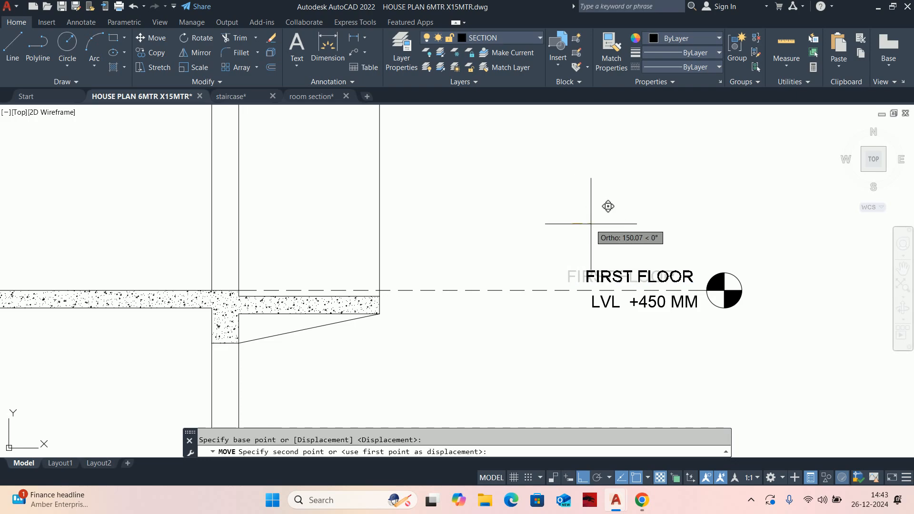
{"action": "key", "text": "Escape"}
- Measure the vertical distance from the road level line to the first-floor level line with a temporary linear dimension
{"action": "scroll", "coordinate": [592, 220], "scroll_direction": "down", "scroll_amount": 6}
{"action": "mouse_move", "coordinate": [590, 246]}
{"action": "middle_mouse_down"}
{"action": "mouse_move", "coordinate": [558, 303]}
{"action": "mouse_move", "coordinate": [628, 300]}
{"action": "middle_mouse_up"}
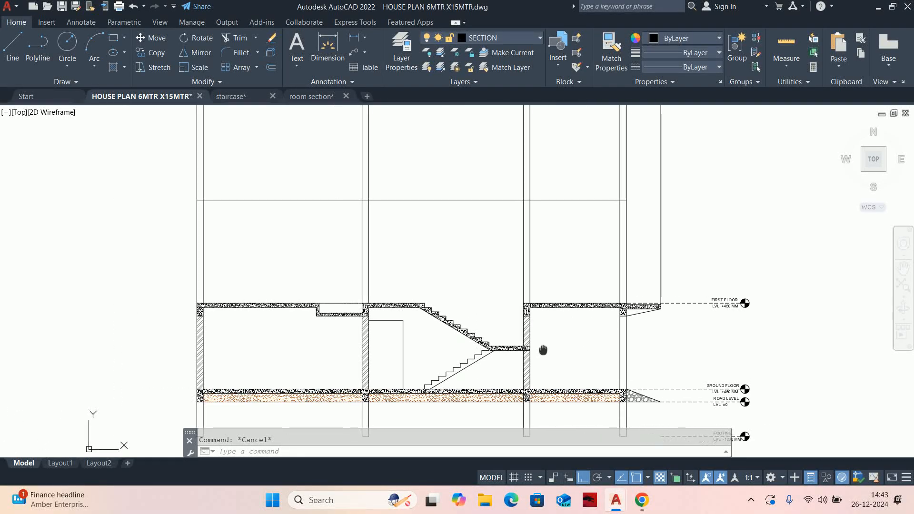
{"action": "middle_click_drag", "start_coordinate": [759, 353], "coordinate": [704, 300]}
{"action": "type", "text": "DIMLI"}
{"action": "key", "text": "Return"}
{"action": "scroll", "coordinate": [663, 351], "scroll_direction": "up", "scroll_amount": 5}
{"action": "left_click", "coordinate": [627, 354]}
{"action": "middle_click_drag", "start_coordinate": [567, 214], "coordinate": [583, 355]}
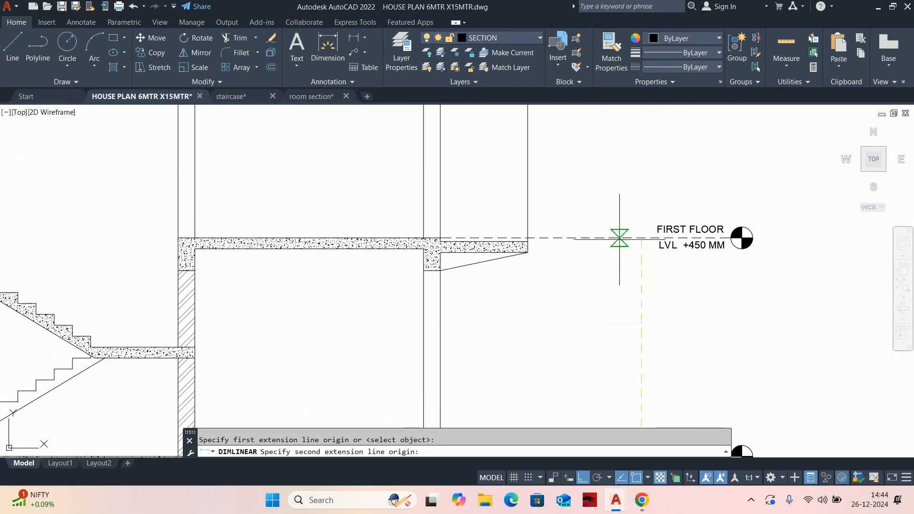
{"action": "left_click", "coordinate": [619, 238]}
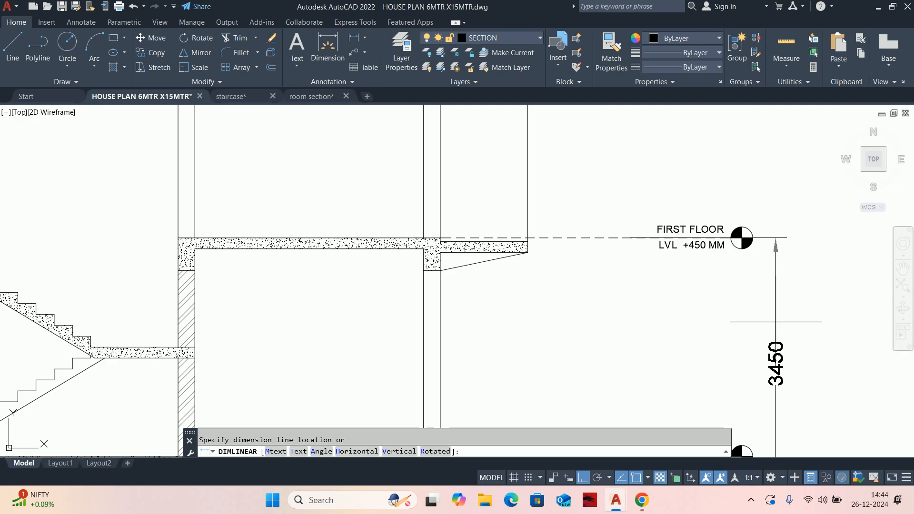
{"action": "key", "text": "Escape"}
- Change the first-floor marker's level text to LVL +3450 MM
{"action": "scroll", "coordinate": [701, 245], "scroll_direction": "up", "scroll_amount": 6}
{"action": "double_click", "coordinate": [689, 245]}
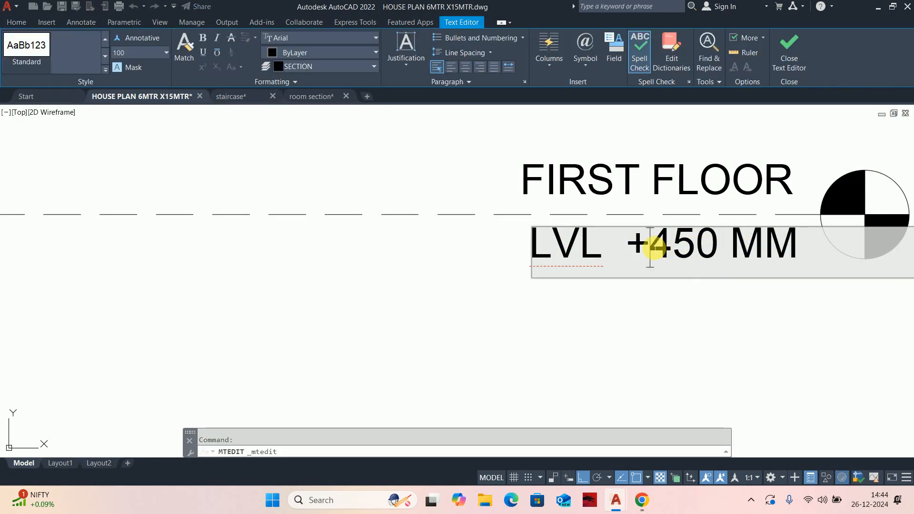
{"action": "type", "text": "3"}
{"action": "left_click", "coordinate": [634, 343]}
{"action": "scroll", "coordinate": [637, 334], "scroll_direction": "down", "scroll_amount": 8}
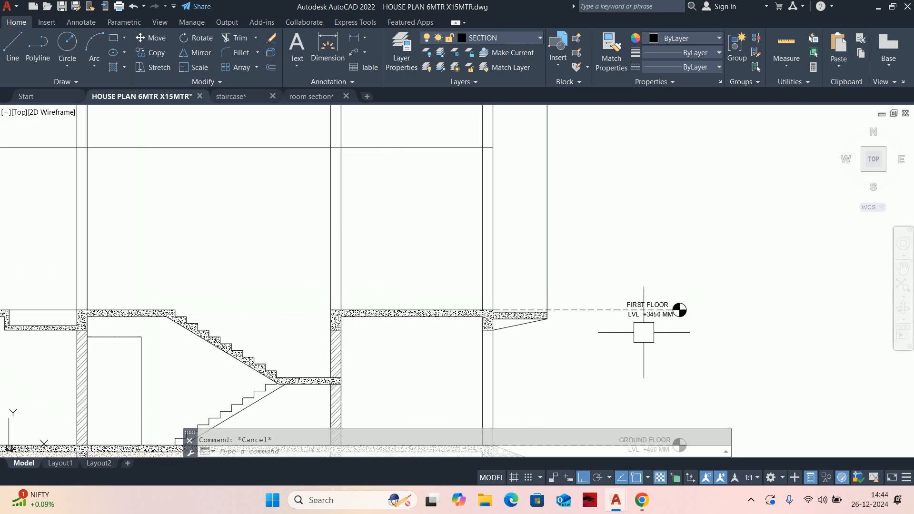
{"action": "scroll", "coordinate": [645, 326], "scroll_direction": "down", "scroll_amount": 2}
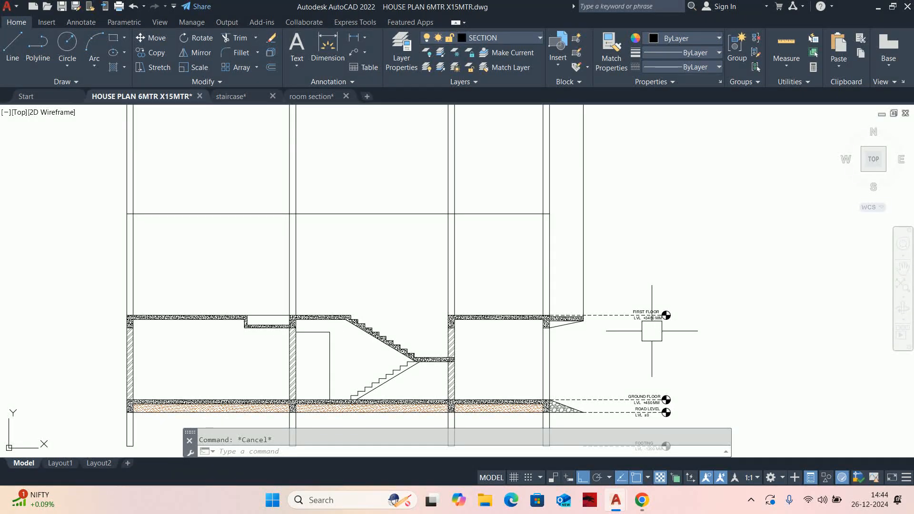
- Copy the FIRST FLOOR level marker with its dashed line straight up onto the next floor line of the section
{"action": "middle_click_drag", "start_coordinate": [601, 342], "coordinate": [652, 354]}
{"action": "middle_click_drag", "start_coordinate": [613, 303], "coordinate": [617, 313]}
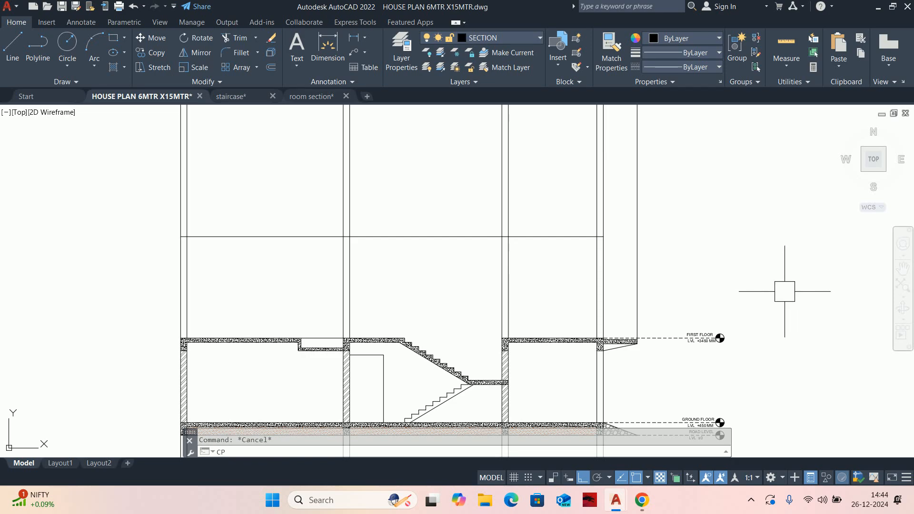
{"action": "key", "text": "Escape"}
{"action": "type", "text": "co"}
{"action": "key", "text": "space"}
{"action": "left_click", "coordinate": [774, 270]}
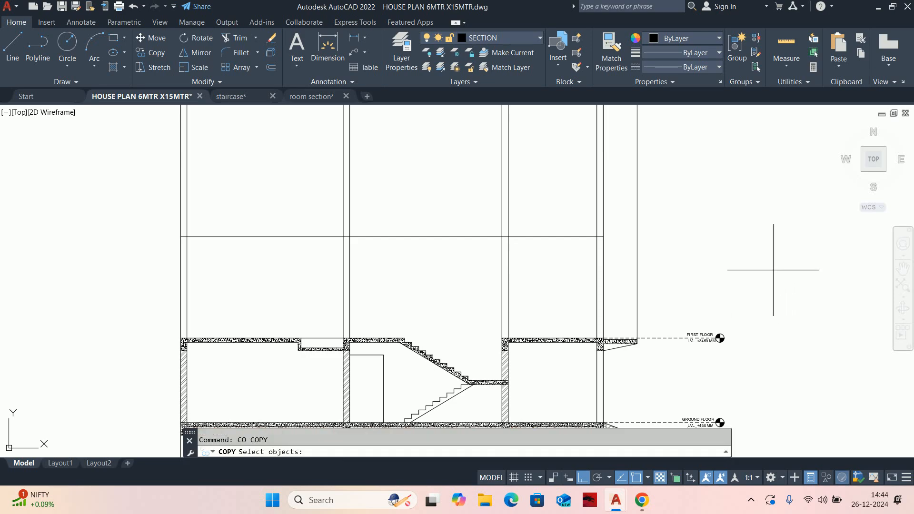
{"action": "left_click", "coordinate": [674, 372]}
{"action": "scroll", "coordinate": [615, 329], "scroll_direction": "up", "scroll_amount": 4}
{"action": "key", "text": "space"}
{"action": "left_click", "coordinate": [584, 352]}
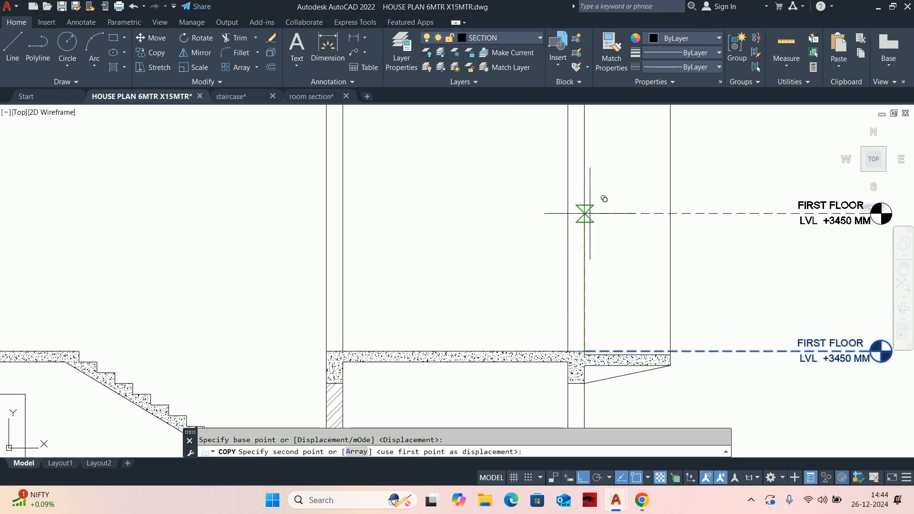
{"action": "scroll", "coordinate": [619, 230], "scroll_direction": "down", "scroll_amount": 3}
{"action": "left_click", "coordinate": [590, 280]}
{"action": "key", "text": "Escape"}
{"action": "key", "text": "Escape"}
- Offset the upper floor line 150 mm downward for the slab thickness
{"action": "scroll", "coordinate": [805, 234], "scroll_direction": "down", "scroll_amount": 4}
{"action": "scroll", "coordinate": [583, 282], "scroll_direction": "up", "scroll_amount": 2}
{"action": "middle_click_drag", "start_coordinate": [571, 284], "coordinate": [534, 295]}
{"action": "type", "text": "o"}
{"action": "key", "text": "space"}
{"action": "type", "text": "1"}
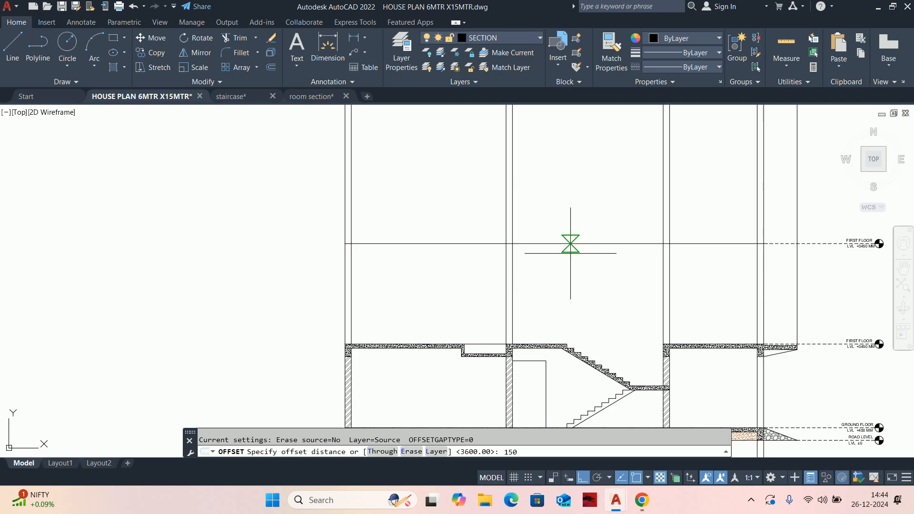
{"action": "type", "text": "50"}
{"action": "key", "text": "space"}
{"action": "left_click", "coordinate": [571, 244]}
{"action": "left_click", "coordinate": [571, 253]}
{"action": "key", "text": "Escape"}
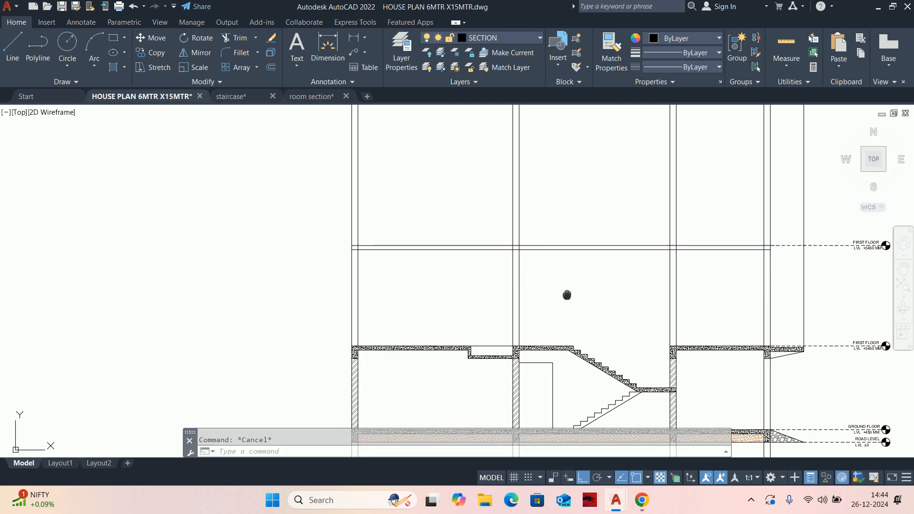
- Offset the upper floor line 450 mm downward for the beam depth
{"action": "middle_click_drag", "start_coordinate": [560, 292], "coordinate": [579, 276]}
{"action": "type", "text": "o"}
{"action": "key", "text": "space"}
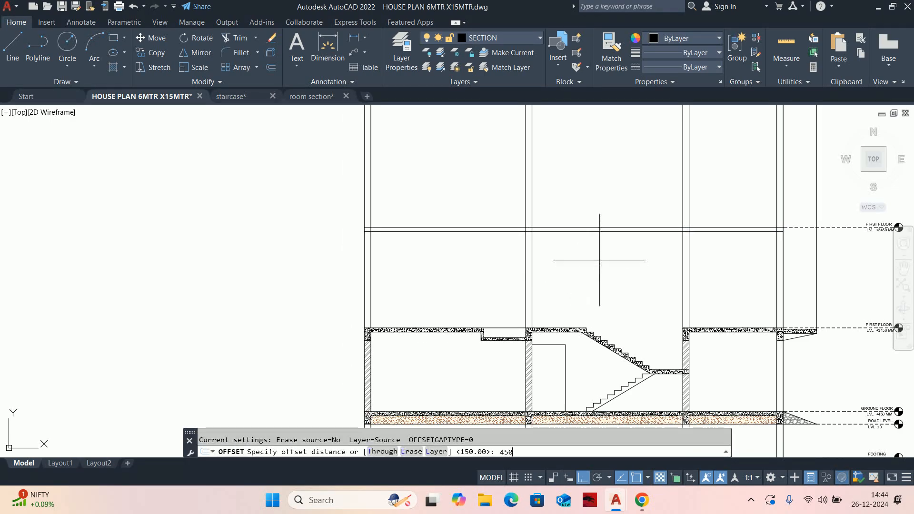
{"action": "type", "text": "450"}
{"action": "key", "text": "space"}
{"action": "scroll", "coordinate": [590, 238], "scroll_direction": "up", "scroll_amount": 4}
{"action": "left_click", "coordinate": [586, 213]}
{"action": "left_click", "coordinate": [575, 302]}
{"action": "key", "text": "Escape"}
{"action": "scroll", "coordinate": [575, 302], "scroll_direction": "down", "scroll_amount": 2}
{"action": "scroll", "coordinate": [508, 278], "scroll_direction": "down", "scroll_amount": 1}
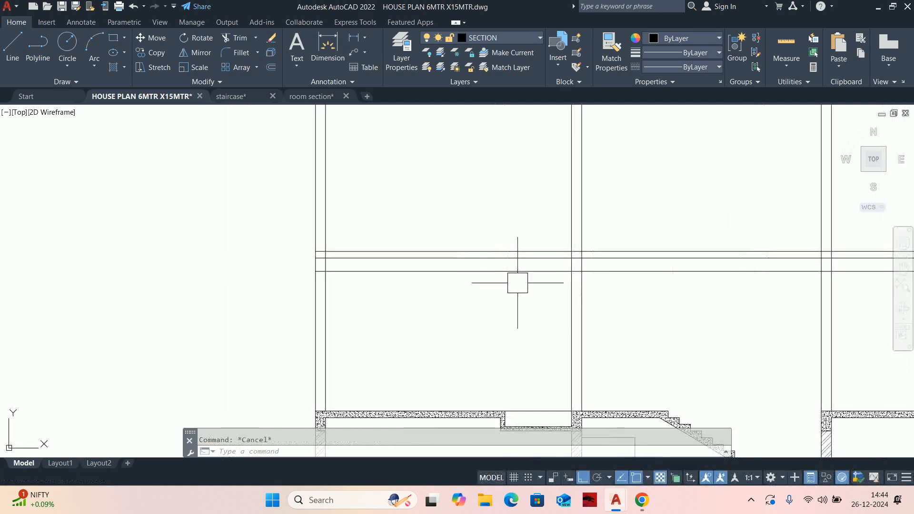
- Stretch the whole section with its level markers vertically upward, closer to the floor plan above it
{"action": "scroll", "coordinate": [567, 289], "scroll_direction": "down", "scroll_amount": 2}
{"action": "scroll", "coordinate": [550, 302], "scroll_direction": "down", "scroll_amount": 3}
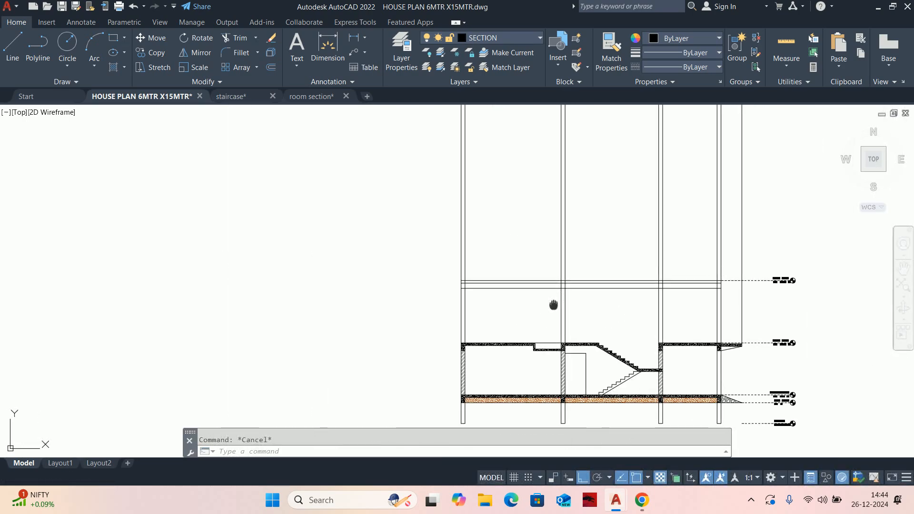
{"action": "scroll", "coordinate": [559, 330], "scroll_direction": "down", "scroll_amount": 2}
{"action": "middle_click_drag", "start_coordinate": [560, 330], "coordinate": [564, 250]}
{"action": "type", "text": "s"}
{"action": "key", "text": "space"}
{"action": "left_click", "coordinate": [802, 396]}
{"action": "left_click", "coordinate": [398, 224]}
{"action": "key", "text": "space"}
{"action": "left_click", "coordinate": [378, 256]}
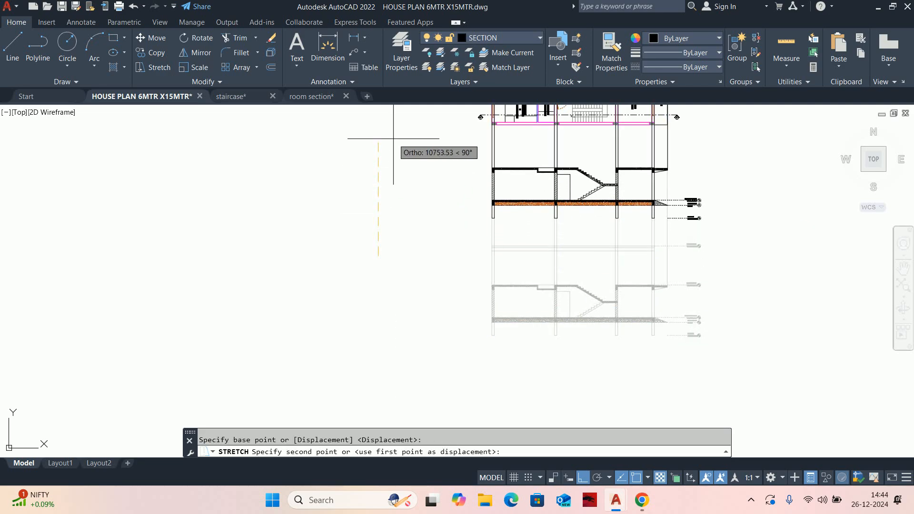
{"action": "left_click", "coordinate": [388, 163]}
- Turn off the layers holding the furniture, the room labels and the magenta beam lines in the floor plans
{"action": "middle_click_drag", "start_coordinate": [522, 173], "coordinate": [510, 280]}
{"action": "scroll", "coordinate": [529, 209], "scroll_direction": "up", "scroll_amount": 4}
{"action": "middle_click_drag", "start_coordinate": [536, 237], "coordinate": [538, 223]}
{"action": "scroll", "coordinate": [537, 224], "scroll_direction": "down", "scroll_amount": 2}
{"action": "key", "text": "Escape"}
{"action": "scroll", "coordinate": [560, 150], "scroll_direction": "up", "scroll_amount": 2}
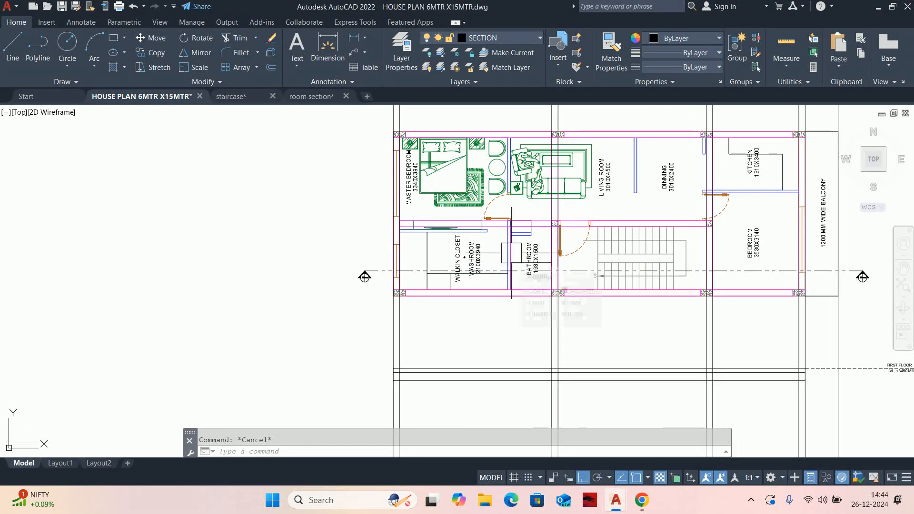
{"action": "type", "text": "LAYOFF"}
{"action": "key", "text": "Return"}
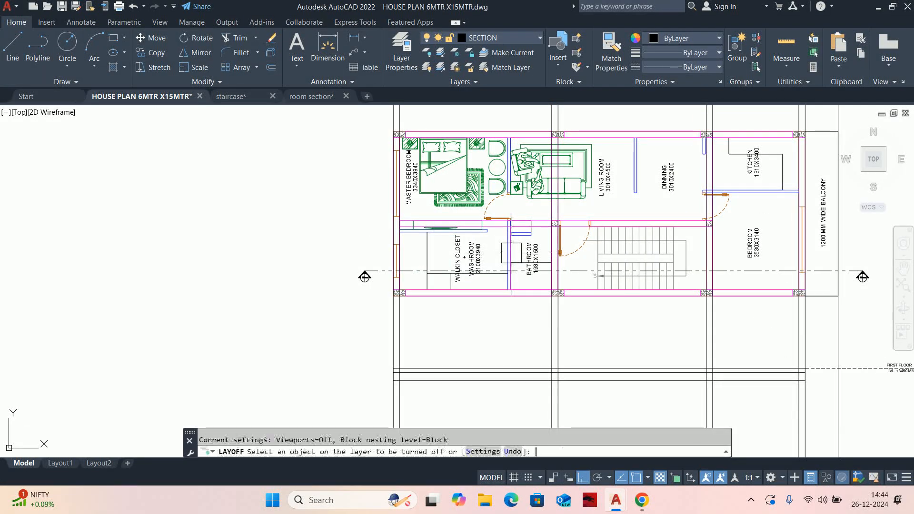
{"action": "scroll", "coordinate": [511, 251], "scroll_direction": "up", "scroll_amount": 4}
{"action": "left_click", "coordinate": [465, 202]}
{"action": "middle_click_drag", "start_coordinate": [470, 189], "coordinate": [460, 325]}
{"action": "left_click", "coordinate": [450, 212]}
{"action": "scroll", "coordinate": [450, 212], "scroll_direction": "down", "scroll_amount": 8}
{"action": "scroll", "coordinate": [471, 252], "scroll_direction": "up", "scroll_amount": 4}
{"action": "left_click", "coordinate": [475, 255]}
{"action": "scroll", "coordinate": [470, 244], "scroll_direction": "down", "scroll_amount": 4}
{"action": "key", "text": "Escape"}
{"action": "key", "text": "Escape"}
{"action": "middle_click_drag", "start_coordinate": [516, 265], "coordinate": [517, 214]}
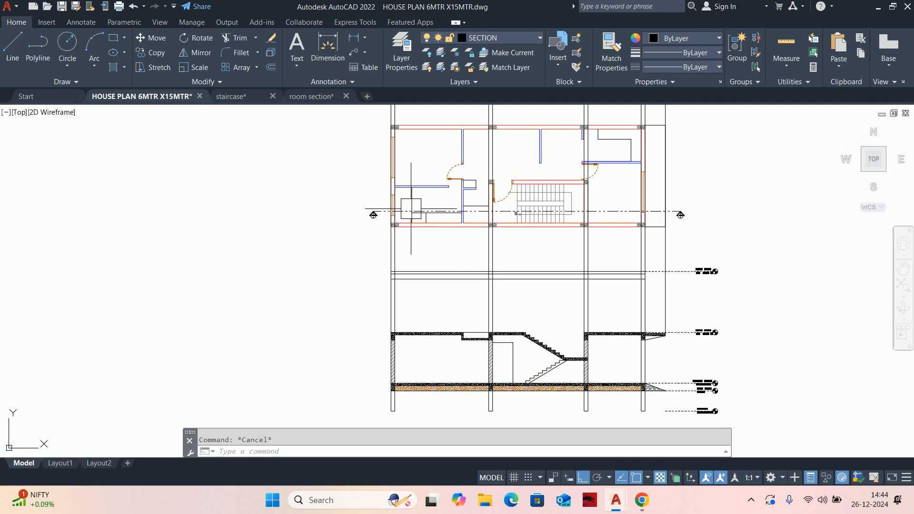
- Examine where the section line crosses the walls, windows, stairs and balcony side of the floor plan above the section
{"action": "scroll", "coordinate": [371, 205], "scroll_direction": "up", "scroll_amount": 4}
{"action": "scroll", "coordinate": [357, 205], "scroll_direction": "down", "scroll_amount": 2}
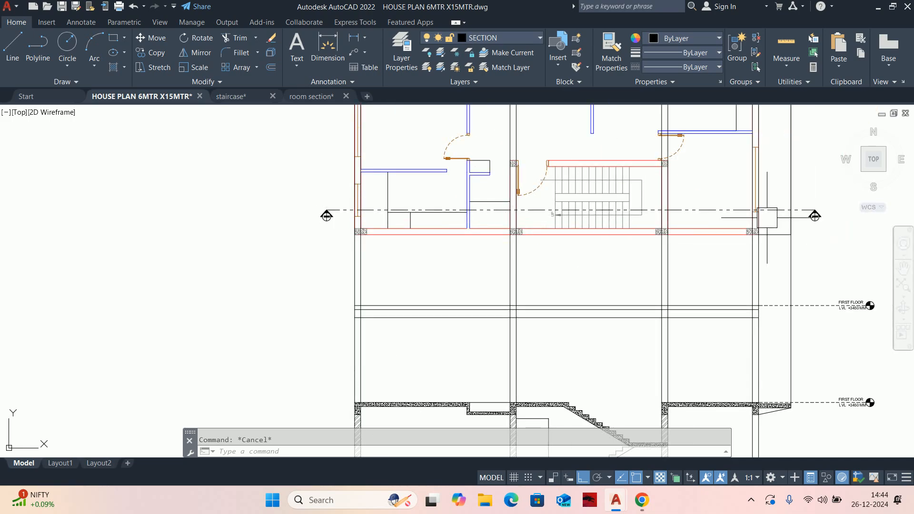
{"action": "scroll", "coordinate": [384, 199], "scroll_direction": "up", "scroll_amount": 3}
{"action": "scroll", "coordinate": [386, 200], "scroll_direction": "down", "scroll_amount": 10}
{"action": "scroll", "coordinate": [394, 206], "scroll_direction": "up", "scroll_amount": 2}
{"action": "scroll", "coordinate": [394, 206], "scroll_direction": "up", "scroll_amount": 8}
{"action": "scroll", "coordinate": [363, 255], "scroll_direction": "down", "scroll_amount": 2}
{"action": "scroll", "coordinate": [381, 255], "scroll_direction": "down", "scroll_amount": 2}
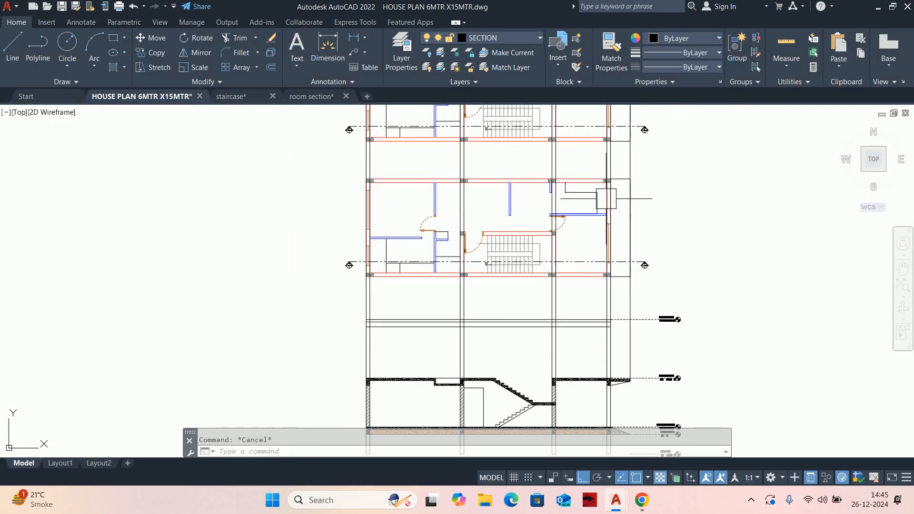
{"action": "scroll", "coordinate": [376, 261], "scroll_direction": "up", "scroll_amount": 4}
{"action": "mouse_move", "coordinate": [423, 267]}
{"action": "middle_mouse_down"}
{"action": "mouse_move", "coordinate": [483, 246]}
{"action": "mouse_move", "coordinate": [504, 217]}
{"action": "middle_mouse_up"}
{"action": "scroll", "coordinate": [467, 271], "scroll_direction": "down", "scroll_amount": 2}
{"action": "scroll", "coordinate": [471, 198], "scroll_direction": "up", "scroll_amount": 5}
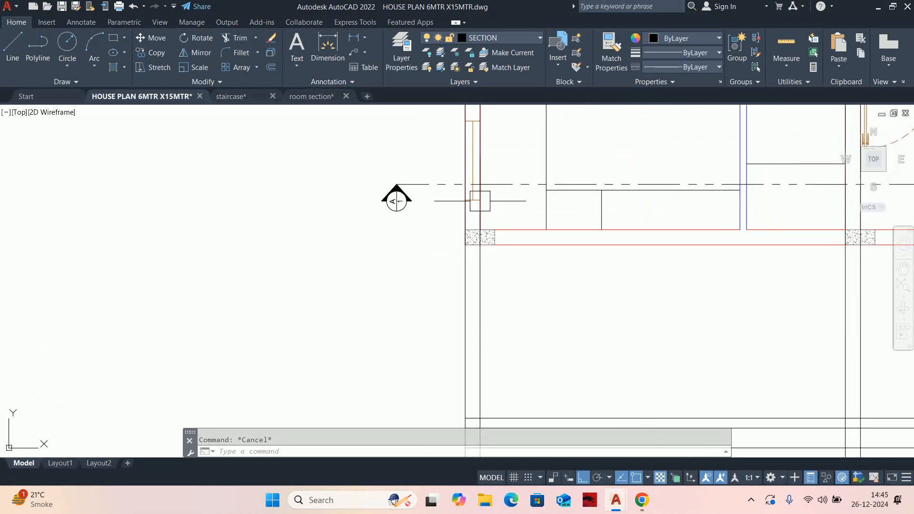
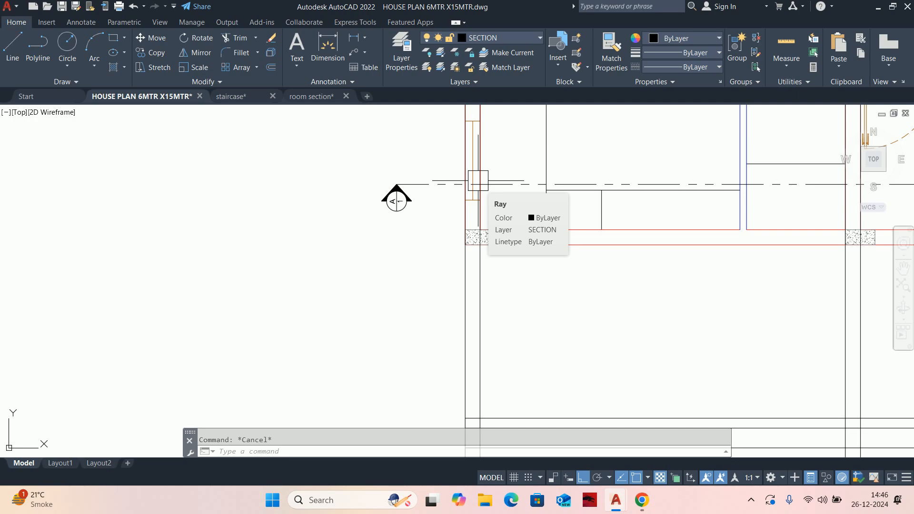
{"action": "scroll", "coordinate": [490, 258], "scroll_direction": "down", "scroll_amount": 5}
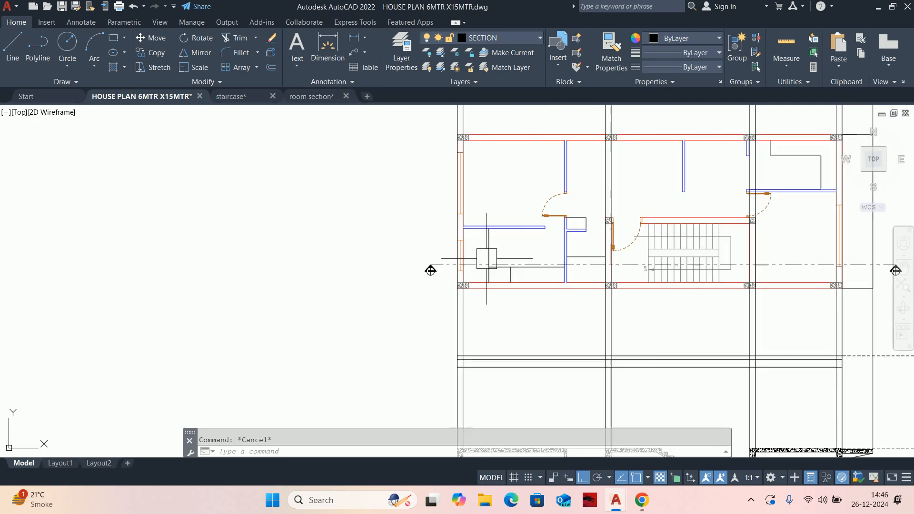
{"action": "scroll", "coordinate": [489, 258], "scroll_direction": "up", "scroll_amount": 4}
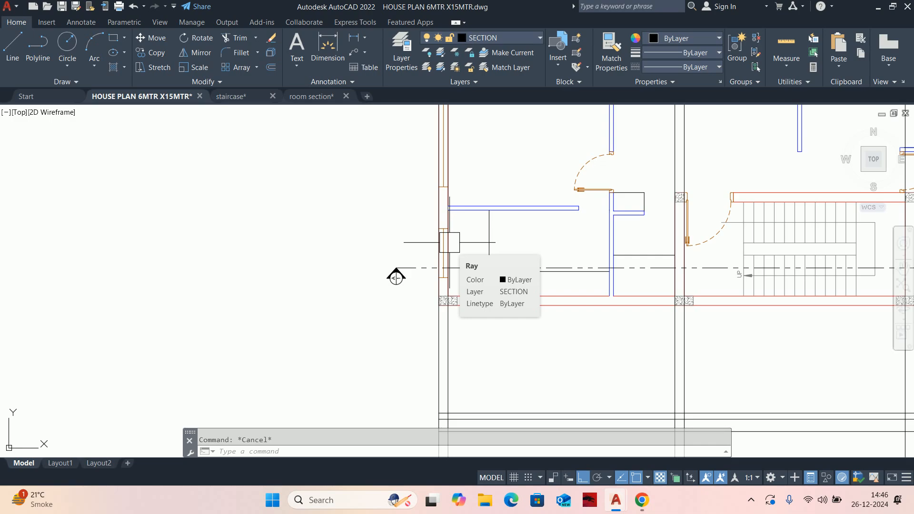
{"action": "scroll", "coordinate": [534, 279], "scroll_direction": "down", "scroll_amount": 2}
{"action": "middle_click_drag", "start_coordinate": [534, 276], "coordinate": [436, 258]}
{"action": "scroll", "coordinate": [438, 260], "scroll_direction": "down", "scroll_amount": 2}
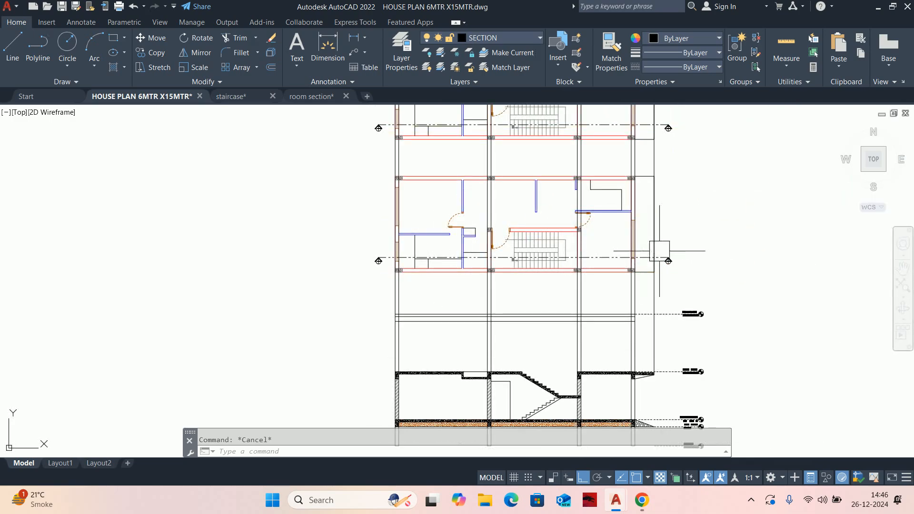
{"action": "scroll", "coordinate": [629, 253], "scroll_direction": "up", "scroll_amount": 2}
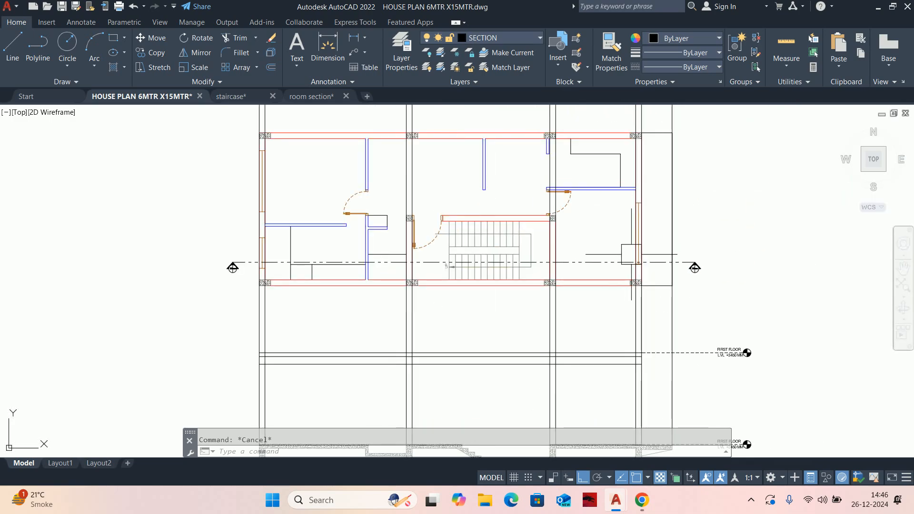
{"action": "scroll", "coordinate": [631, 254], "scroll_direction": "up", "scroll_amount": 4}
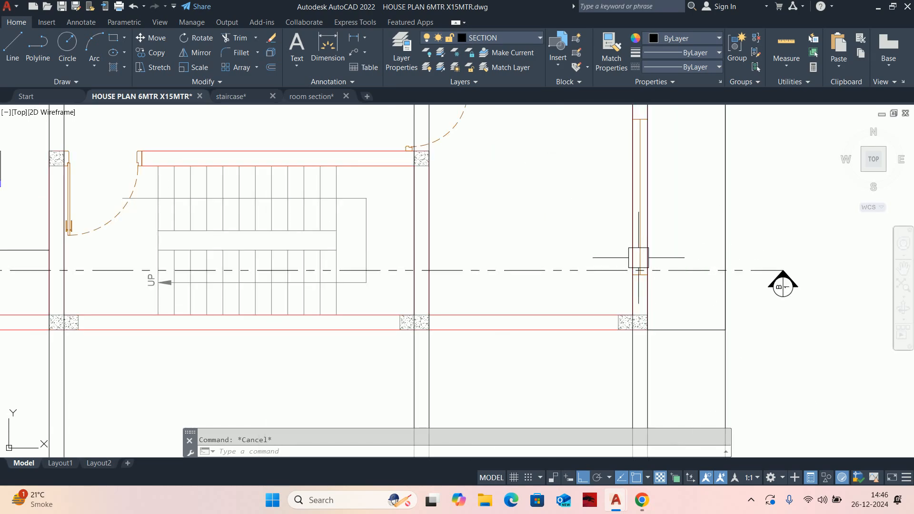
{"action": "scroll", "coordinate": [636, 255], "scroll_direction": "down", "scroll_amount": 10}
{"action": "scroll", "coordinate": [299, 257], "scroll_direction": "up", "scroll_amount": 5}
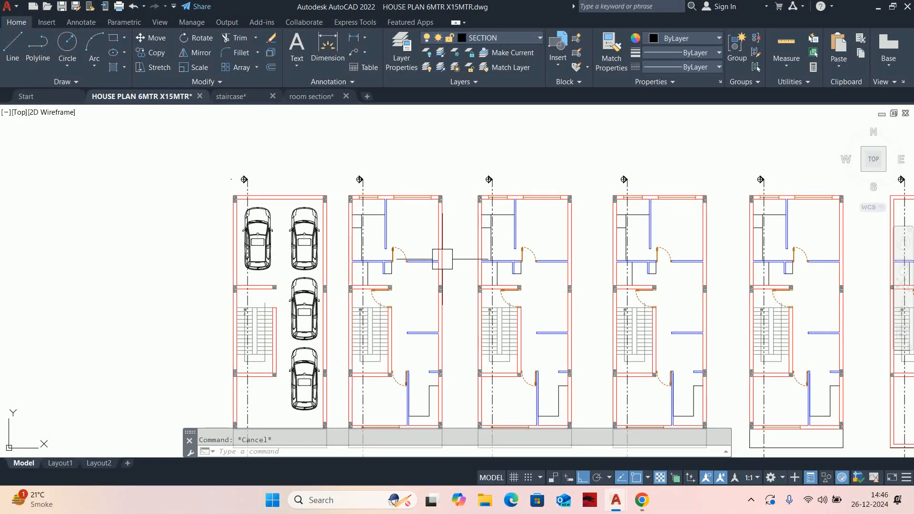
- Turn all layers back on and check the bedroom window and balcony in the floor plans
{"action": "type", "text": "layon"}
{"action": "key", "text": "Return"}
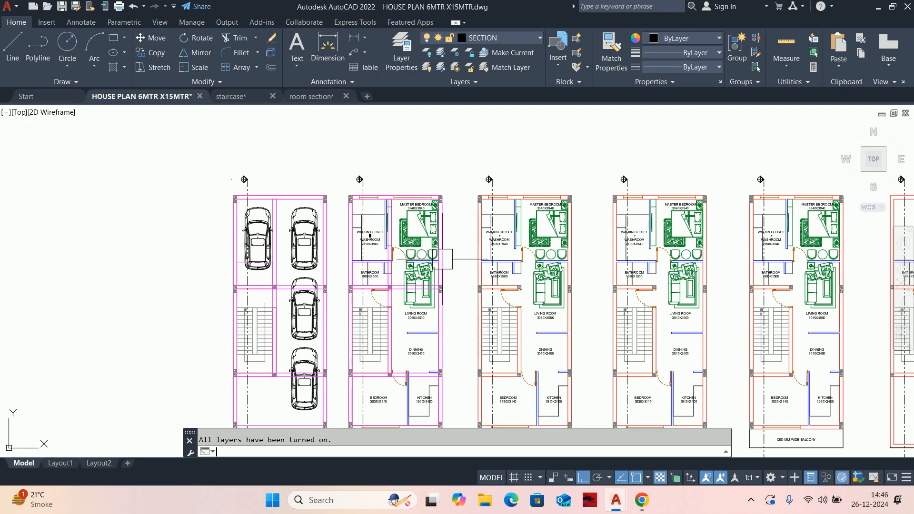
{"action": "scroll", "coordinate": [398, 306], "scroll_direction": "up", "scroll_amount": 8}
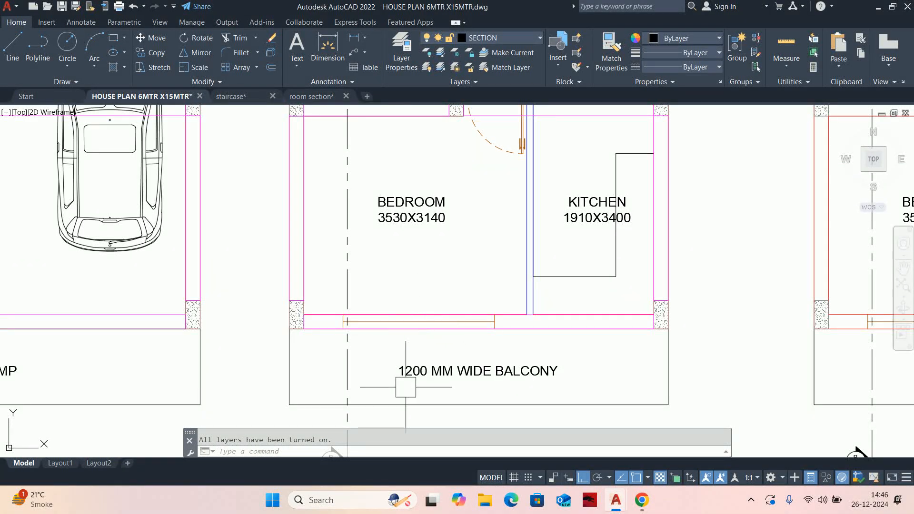
{"action": "scroll", "coordinate": [406, 387], "scroll_direction": "down", "scroll_amount": 6}
{"action": "scroll", "coordinate": [489, 306], "scroll_direction": "up", "scroll_amount": 3}
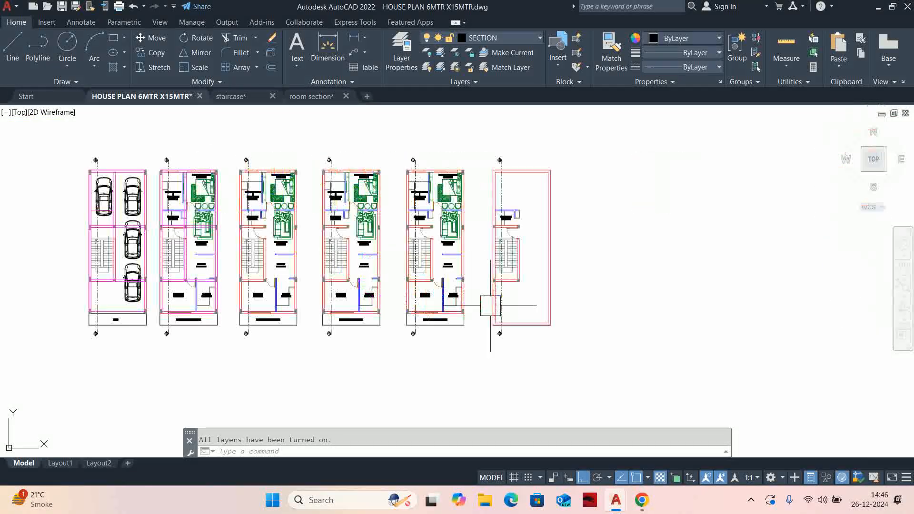
- Undo turning all the layers back on
{"action": "type", "text": "l"}
{"action": "key", "text": "Escape"}
{"action": "key", "text": "ctrl+z"}
{"action": "key", "text": "ctrl+z"}
{"action": "scroll", "coordinate": [505, 273], "scroll_direction": "down", "scroll_amount": 4}
{"action": "middle_click_drag", "start_coordinate": [586, 292], "coordinate": [195, 239]}
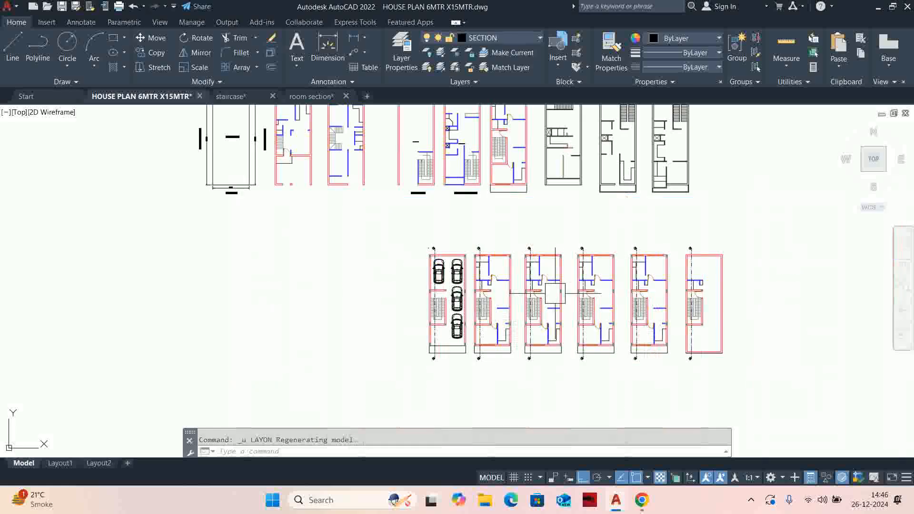
{"action": "middle_click_drag", "start_coordinate": [653, 249], "coordinate": [332, 248]}
{"action": "scroll", "coordinate": [500, 255], "scroll_direction": "up", "scroll_amount": 6}
{"action": "key", "text": "Escape"}
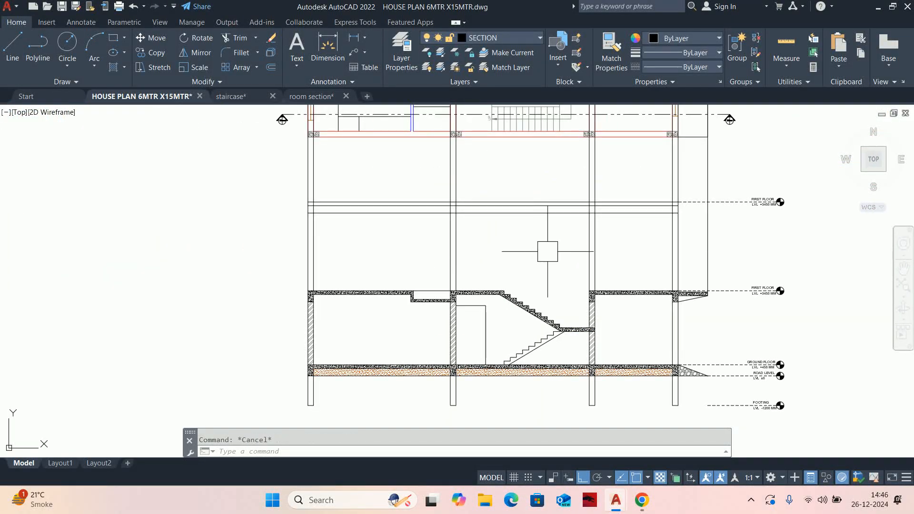
{"action": "middle_click_drag", "start_coordinate": [543, 249], "coordinate": [517, 281]}
{"action": "scroll", "coordinate": [331, 248], "scroll_direction": "up", "scroll_amount": 3}
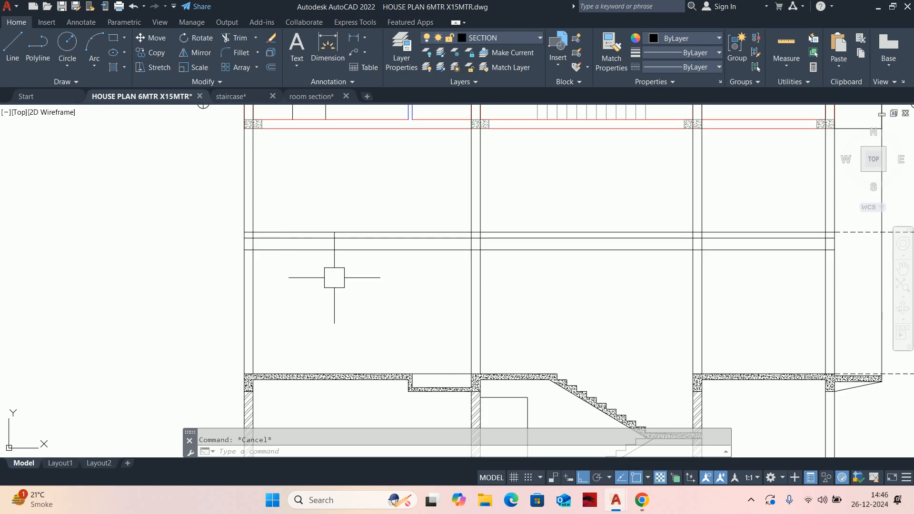
- Draw a vertical line from the outer edge of the first-floor sunken slab up to the underside area of the slab above
{"action": "scroll", "coordinate": [343, 276], "scroll_direction": "down", "scroll_amount": 3}
{"action": "type", "text": "l"}
{"action": "key", "text": "Return"}
{"action": "scroll", "coordinate": [376, 334], "scroll_direction": "up", "scroll_amount": 4}
{"action": "left_click", "coordinate": [395, 329]}
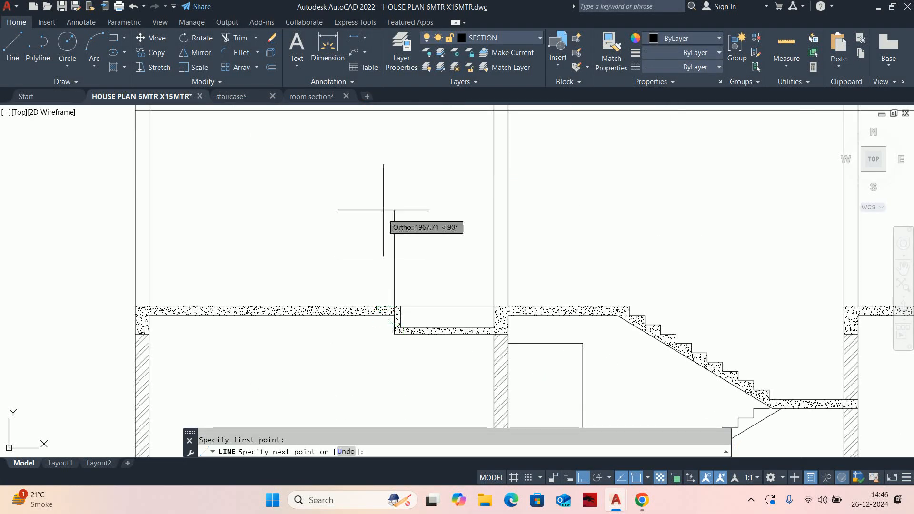
{"action": "scroll", "coordinate": [390, 266], "scroll_direction": "down", "scroll_amount": 3}
{"action": "scroll", "coordinate": [397, 264], "scroll_direction": "up", "scroll_amount": 5}
{"action": "key", "text": "Escape"}
{"action": "scroll", "coordinate": [409, 304], "scroll_direction": "up", "scroll_amount": 2}
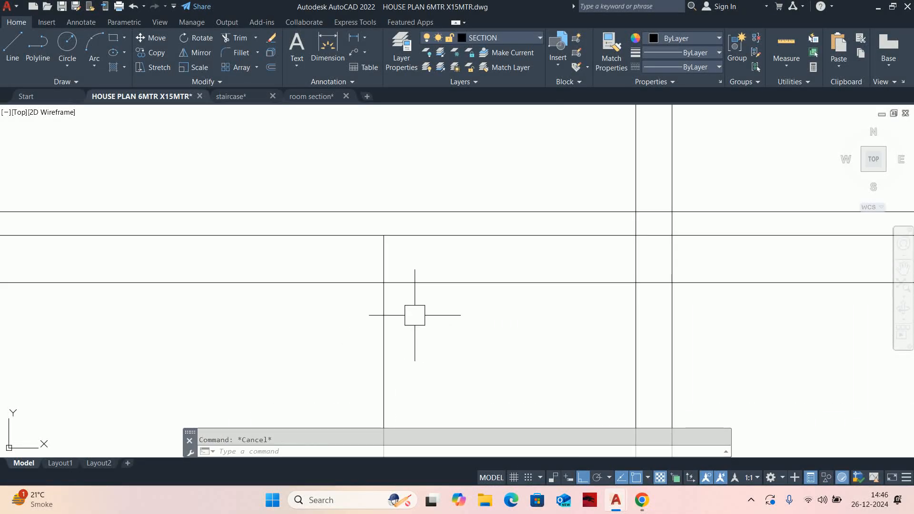
- Trim the upper slab's underside and beam lines at the outer column and at the edge of the sunken portion
{"action": "type", "text": "tr"}
{"action": "key", "text": "Return"}
{"action": "scroll", "coordinate": [532, 306], "scroll_direction": "down", "scroll_amount": 4}
{"action": "scroll", "coordinate": [409, 282], "scroll_direction": "up", "scroll_amount": 6}
{"action": "left_click", "coordinate": [551, 259]}
{"action": "scroll", "coordinate": [529, 257], "scroll_direction": "down", "scroll_amount": 2}
{"action": "scroll", "coordinate": [512, 252], "scroll_direction": "up", "scroll_amount": 4}
{"action": "left_click", "coordinate": [494, 253]}
{"action": "scroll", "coordinate": [499, 280], "scroll_direction": "down", "scroll_amount": 8}
{"action": "middle_click_drag", "start_coordinate": [597, 312], "coordinate": [494, 316]}
{"action": "scroll", "coordinate": [651, 287], "scroll_direction": "up", "scroll_amount": 2}
{"action": "middle_click_drag", "start_coordinate": [651, 287], "coordinate": [526, 300]}
{"action": "left_click", "coordinate": [514, 295]}
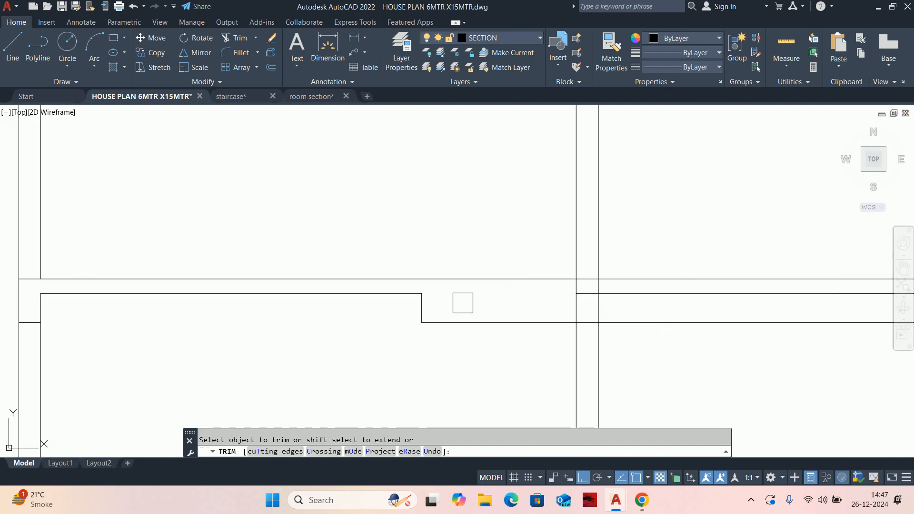
- Trim the upper slab's lines at the column beside the sunken portion and cut the surplus beam underside line between the remaining columns
{"action": "scroll", "coordinate": [583, 296], "scroll_direction": "up", "scroll_amount": 4}
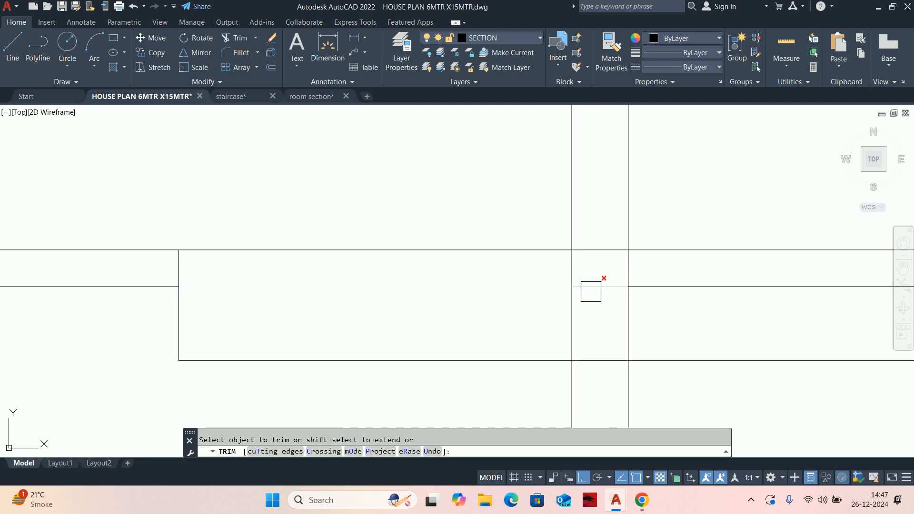
{"action": "left_click", "coordinate": [598, 293]}
{"action": "left_click", "coordinate": [628, 268]}
{"action": "scroll", "coordinate": [594, 286], "scroll_direction": "down", "scroll_amount": 4}
{"action": "middle_click_drag", "start_coordinate": [592, 295], "coordinate": [508, 278]}
{"action": "scroll", "coordinate": [511, 291], "scroll_direction": "up", "scroll_amount": 2}
{"action": "left_click", "coordinate": [587, 305]}
{"action": "scroll", "coordinate": [529, 305], "scroll_direction": "down", "scroll_amount": 5}
{"action": "scroll", "coordinate": [518, 314], "scroll_direction": "up", "scroll_amount": 3}
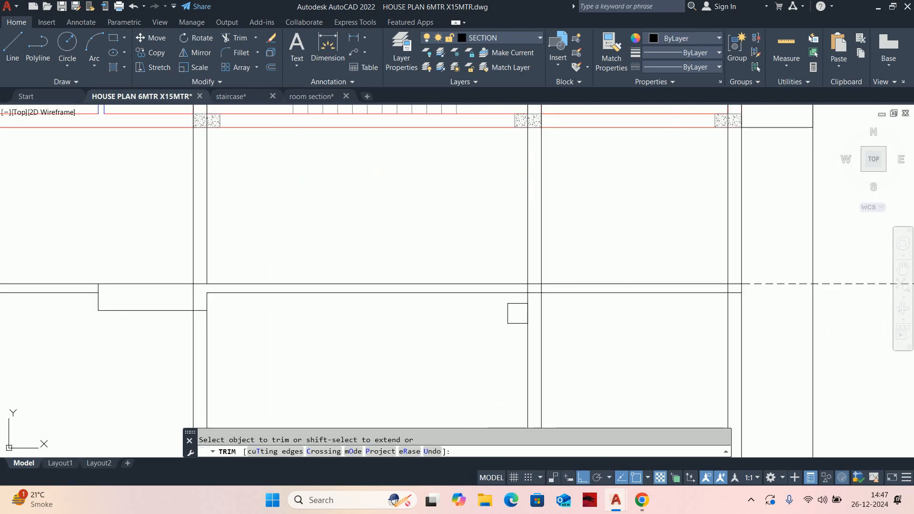
{"action": "scroll", "coordinate": [455, 316], "scroll_direction": "up", "scroll_amount": 2}
{"action": "scroll", "coordinate": [649, 351], "scroll_direction": "down", "scroll_amount": 4}
{"action": "middle_click_drag", "start_coordinate": [649, 351], "coordinate": [557, 349]}
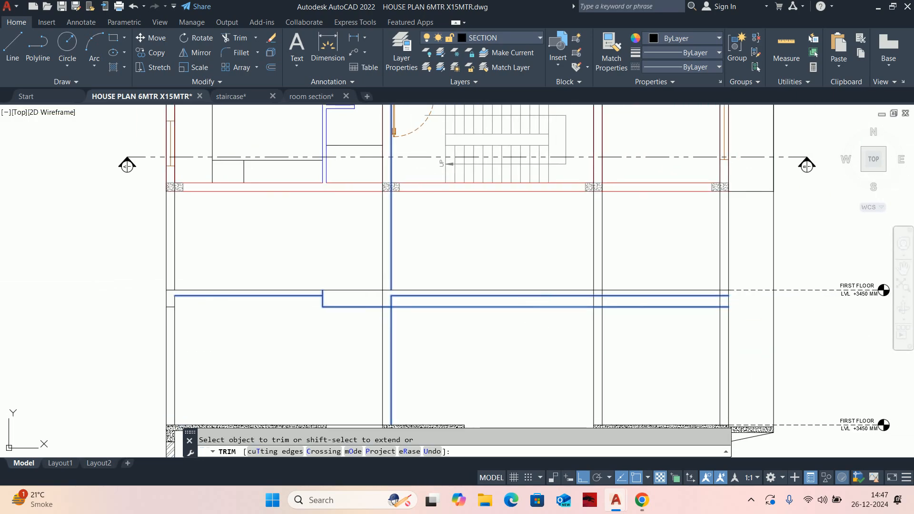
{"action": "left_click", "coordinate": [625, 317]}
{"action": "middle_click_drag", "start_coordinate": [669, 323], "coordinate": [665, 322]}
{"action": "key", "text": "Escape"}
- Regenerate the drawing and offset the side and bottom lines of the upper slab's sunken portion 100 mm inward
{"action": "type", "text": "RE"}
{"action": "key", "text": "Return"}
{"action": "scroll", "coordinate": [380, 295], "scroll_direction": "up", "scroll_amount": 4}
{"action": "middle_click_drag", "start_coordinate": [379, 296], "coordinate": [529, 316]}
{"action": "key", "text": "Escape"}
{"action": "type", "text": "O"}
{"action": "key", "text": "Return"}
{"action": "type", "text": "100"}
{"action": "key", "text": "Return"}
{"action": "left_click", "coordinate": [480, 342]}
{"action": "left_click", "coordinate": [480, 316]}
{"action": "scroll", "coordinate": [430, 333], "scroll_direction": "up", "scroll_amount": 4}
{"action": "left_click", "coordinate": [401, 326]}
{"action": "left_click", "coordinate": [473, 317]}
- Trim the overlapping offset lines at the sunken portion's inner corner and where they meet the adjacent beam
{"action": "key", "text": "Escape"}
{"action": "type", "text": "TR"}
{"action": "key", "text": "Return"}
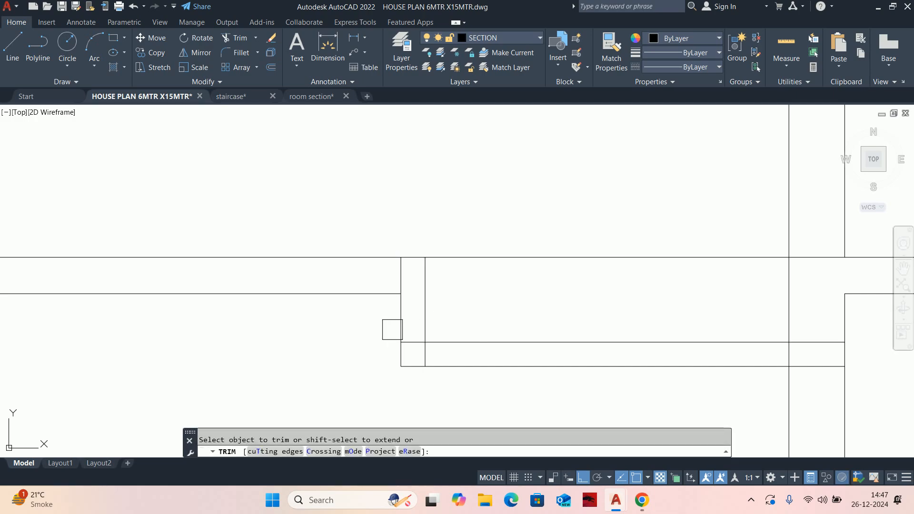
{"action": "scroll", "coordinate": [395, 325], "scroll_direction": "up", "scroll_amount": 2}
{"action": "left_click", "coordinate": [427, 358]}
{"action": "left_click", "coordinate": [438, 368]}
{"action": "scroll", "coordinate": [467, 369], "scroll_direction": "down", "scroll_amount": 2}
{"action": "middle_click_drag", "start_coordinate": [499, 371], "coordinate": [363, 349]}
{"action": "scroll", "coordinate": [572, 354], "scroll_direction": "up", "scroll_amount": 2}
{"action": "left_click", "coordinate": [543, 318]}
{"action": "scroll", "coordinate": [517, 338], "scroll_direction": "down", "scroll_amount": 3}
{"action": "scroll", "coordinate": [455, 402], "scroll_direction": "up", "scroll_amount": 1}
{"action": "key", "text": "Escape"}
{"action": "scroll", "coordinate": [469, 379], "scroll_direction": "down", "scroll_amount": 1}
{"action": "scroll", "coordinate": [470, 379], "scroll_direction": "up", "scroll_amount": 4}
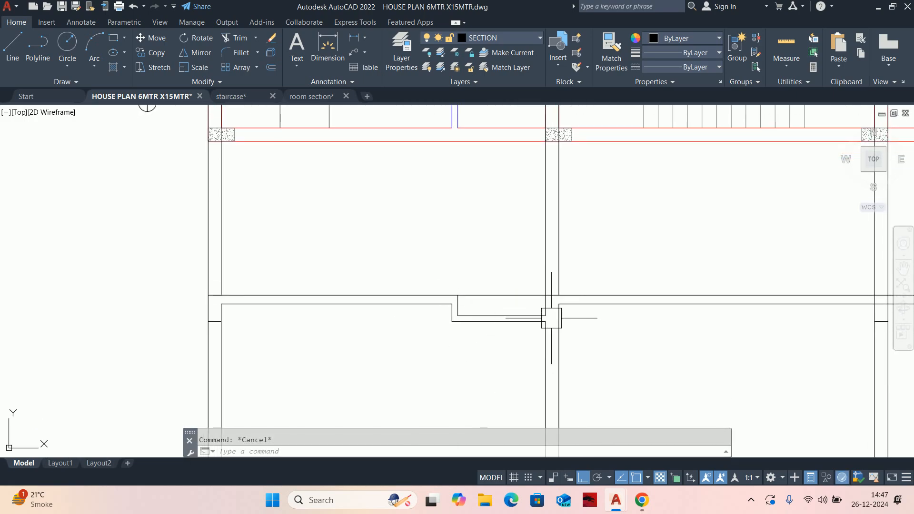
{"action": "type", "text": "ex"}
{"action": "key", "text": "Return"}
{"action": "key", "text": "Escape"}
{"action": "scroll", "coordinate": [524, 335], "scroll_direction": "down", "scroll_amount": 3}
{"action": "scroll", "coordinate": [470, 331], "scroll_direction": "up", "scroll_amount": 3}
{"action": "scroll", "coordinate": [490, 339], "scroll_direction": "down", "scroll_amount": 3}
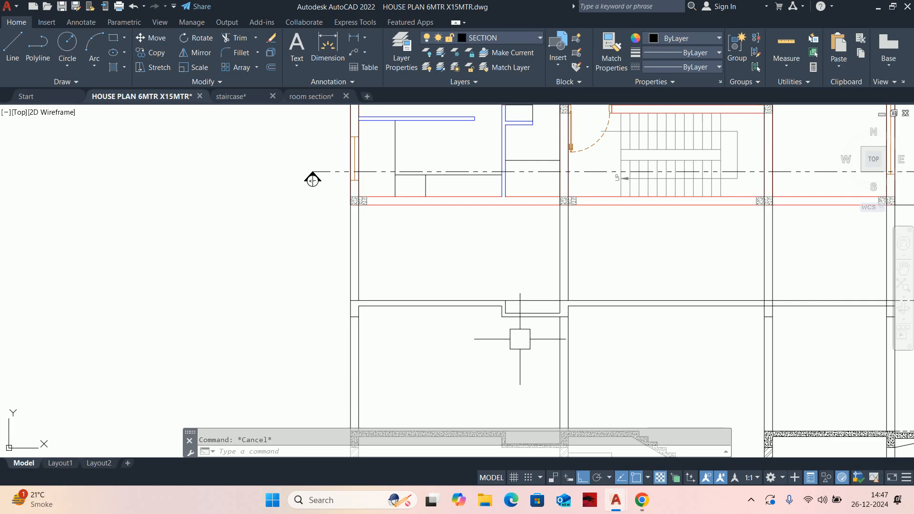
- Offset the upper slab's top line 40 mm downward across the sunken portion
{"action": "scroll", "coordinate": [524, 324], "scroll_direction": "up", "scroll_amount": 3}
{"action": "scroll", "coordinate": [514, 301], "scroll_direction": "up", "scroll_amount": 1}
{"action": "scroll", "coordinate": [512, 299], "scroll_direction": "down", "scroll_amount": 4}
{"action": "scroll", "coordinate": [519, 314], "scroll_direction": "up", "scroll_amount": 3}
{"action": "middle_click_drag", "start_coordinate": [523, 324], "coordinate": [522, 277]}
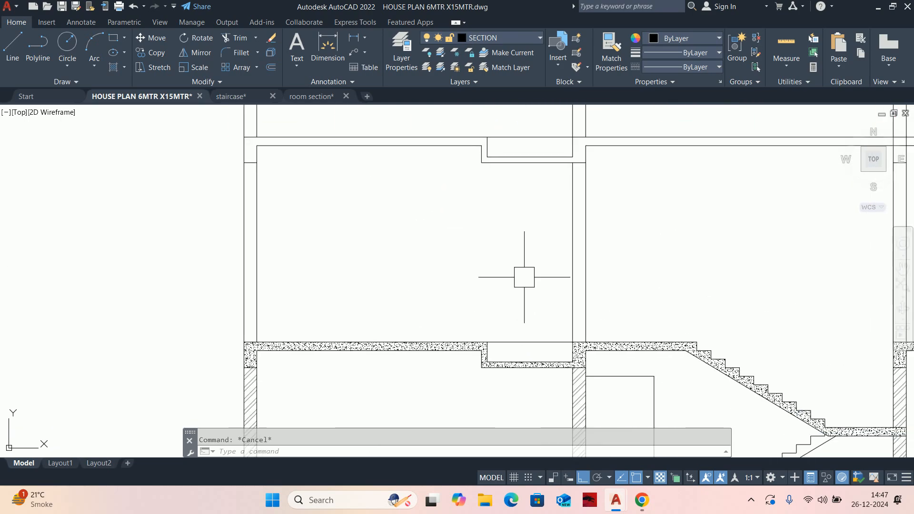
{"action": "type", "text": "o"}
{"action": "key", "text": "Return"}
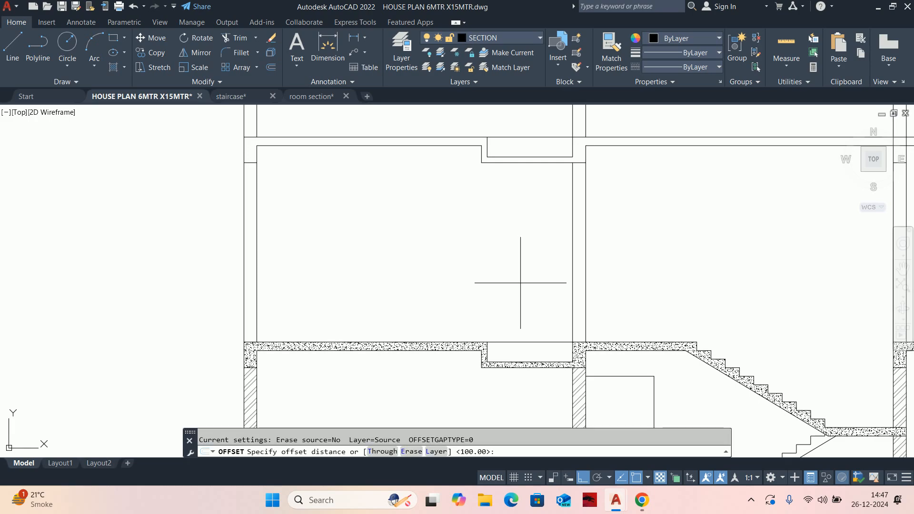
{"action": "key", "text": "BackSpace"}
{"action": "key", "text": "BackSpace"}
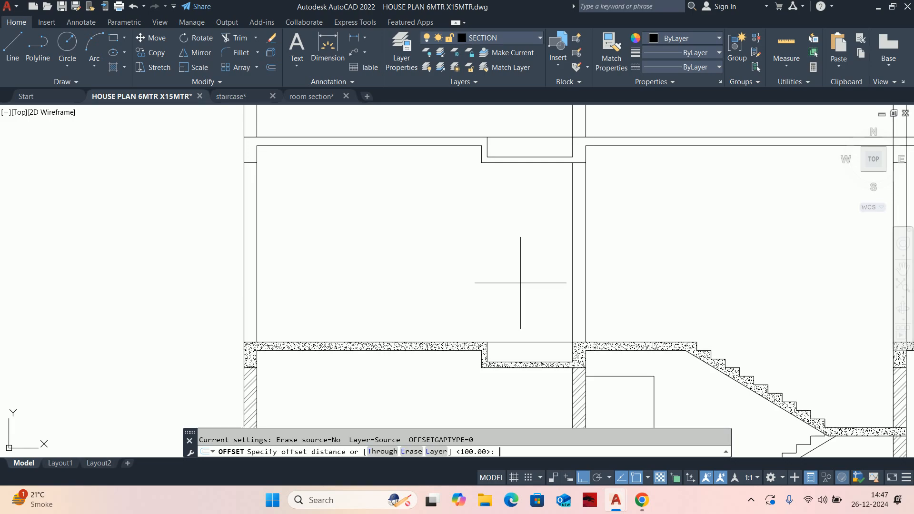
{"action": "type", "text": "40"}
{"action": "key", "text": "Return"}
{"action": "scroll", "coordinate": [524, 337], "scroll_direction": "up", "scroll_amount": 2}
{"action": "left_click", "coordinate": [526, 345]}
{"action": "left_click", "coordinate": [523, 357]}
{"action": "scroll", "coordinate": [514, 290], "scroll_direction": "down", "scroll_amount": 3}
{"action": "scroll", "coordinate": [522, 214], "scroll_direction": "up", "scroll_amount": 3}
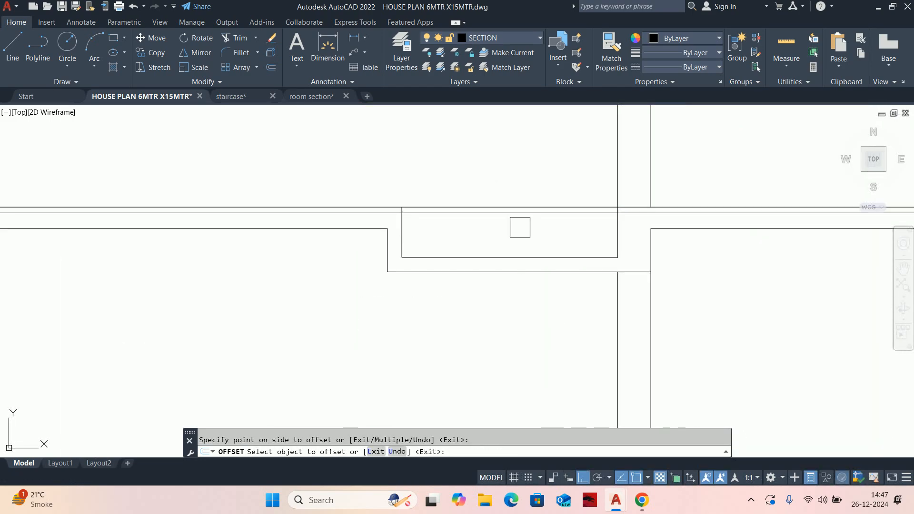
- Trim the 40 mm offset line so that it spans only the sunken portion
{"action": "key", "text": "Escape"}
{"action": "type", "text": "tr"}
{"action": "key", "text": "Return"}
{"action": "scroll", "coordinate": [404, 225], "scroll_direction": "down", "scroll_amount": 2}
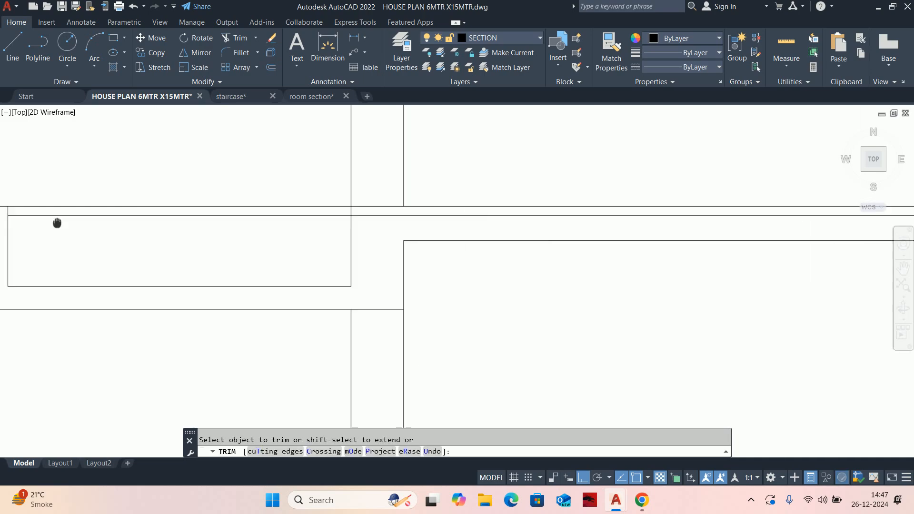
{"action": "scroll", "coordinate": [404, 224], "scroll_direction": "down", "scroll_amount": 2}
{"action": "key", "text": "Escape"}
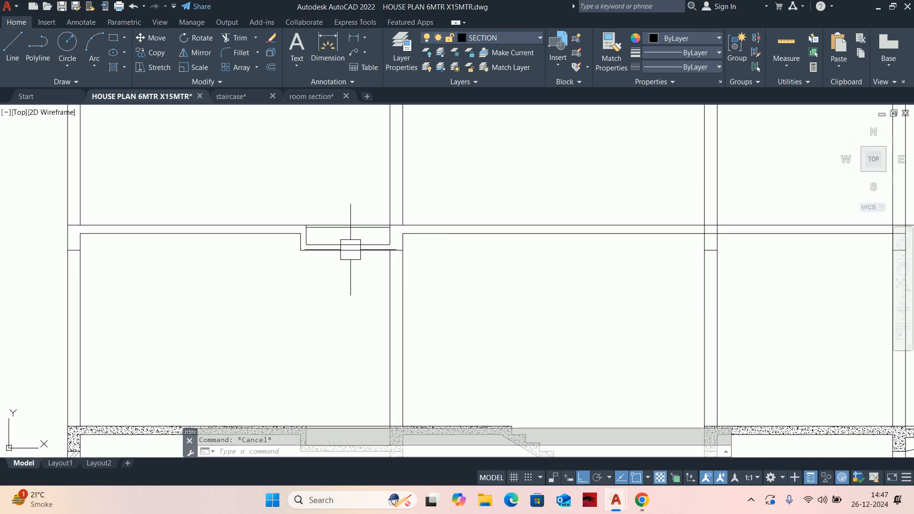
- Trim the slab and column lines crossing inside the beam junction at the upper slab's balcony-side column
{"action": "scroll", "coordinate": [351, 249], "scroll_direction": "down", "scroll_amount": 3}
{"action": "middle_click_drag", "start_coordinate": [350, 250], "coordinate": [565, 243]}
{"action": "scroll", "coordinate": [609, 263], "scroll_direction": "up", "scroll_amount": 2}
{"action": "scroll", "coordinate": [609, 263], "scroll_direction": "up", "scroll_amount": 2}
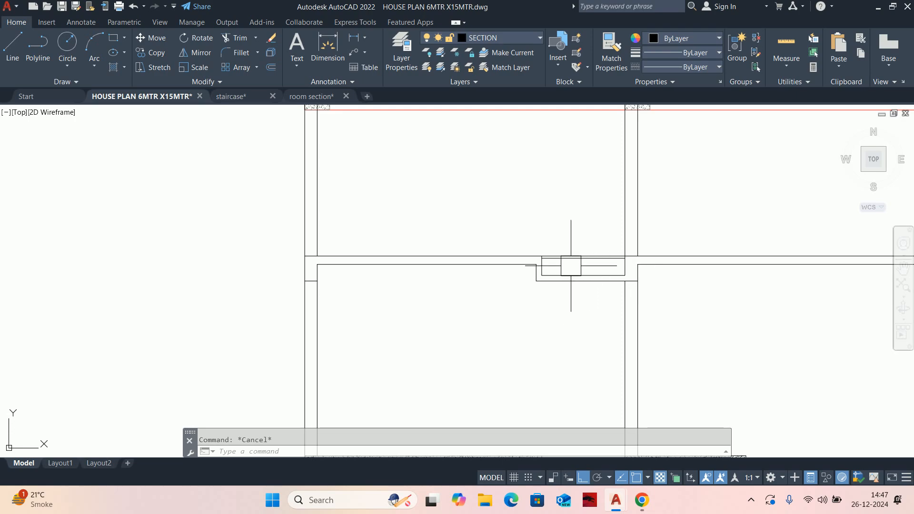
{"action": "scroll", "coordinate": [592, 267], "scroll_direction": "down", "scroll_amount": 2}
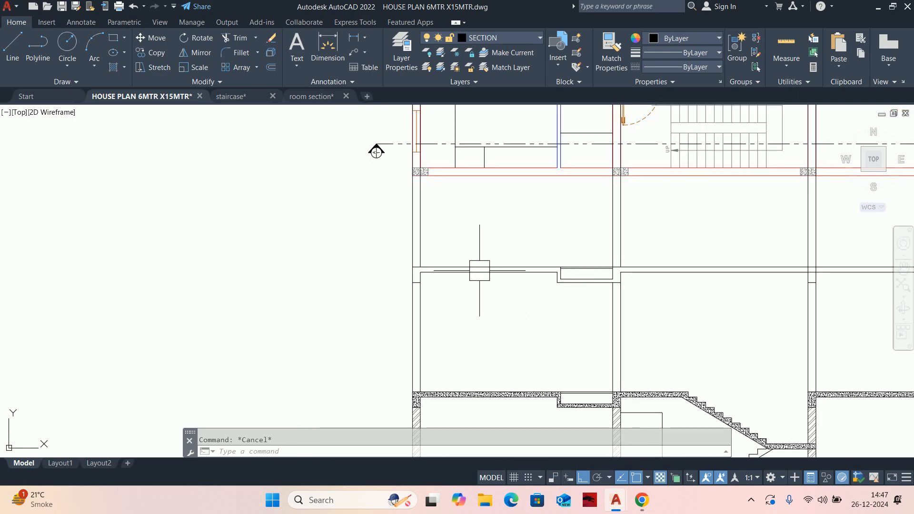
{"action": "middle_click_drag", "start_coordinate": [474, 270], "coordinate": [434, 276]}
{"action": "scroll", "coordinate": [506, 292], "scroll_direction": "down", "scroll_amount": 2}
{"action": "scroll", "coordinate": [429, 277], "scroll_direction": "up", "scroll_amount": 1}
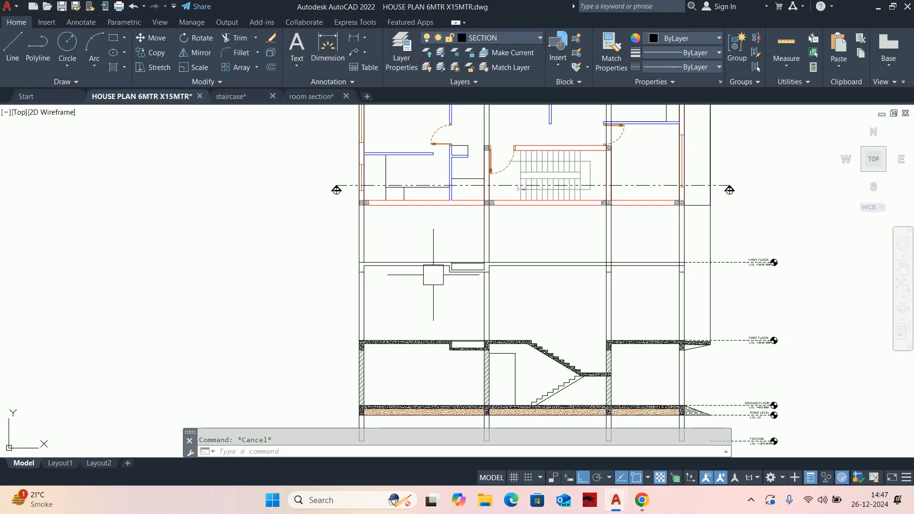
{"action": "scroll", "coordinate": [653, 275], "scroll_direction": "up", "scroll_amount": 5}
{"action": "type", "text": "tr"}
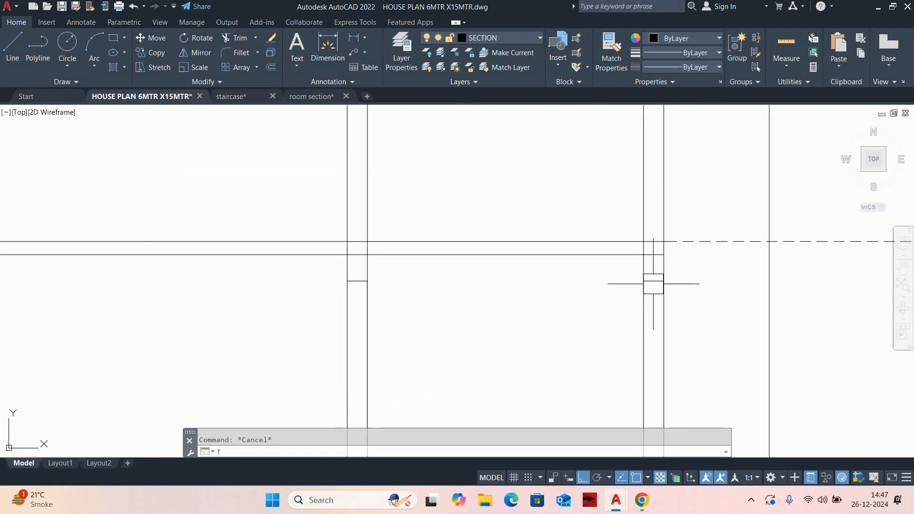
{"action": "key", "text": "Return"}
{"action": "left_click", "coordinate": [637, 235]}
{"action": "left_click", "coordinate": [604, 218]}
{"action": "key", "text": "Return"}
{"action": "scroll", "coordinate": [606, 225], "scroll_direction": "down", "scroll_amount": 5}
{"action": "middle_click_drag", "start_coordinate": [626, 334], "coordinate": [633, 195]}
{"action": "key", "text": "Escape"}
{"action": "scroll", "coordinate": [592, 195], "scroll_direction": "up", "scroll_amount": 3}
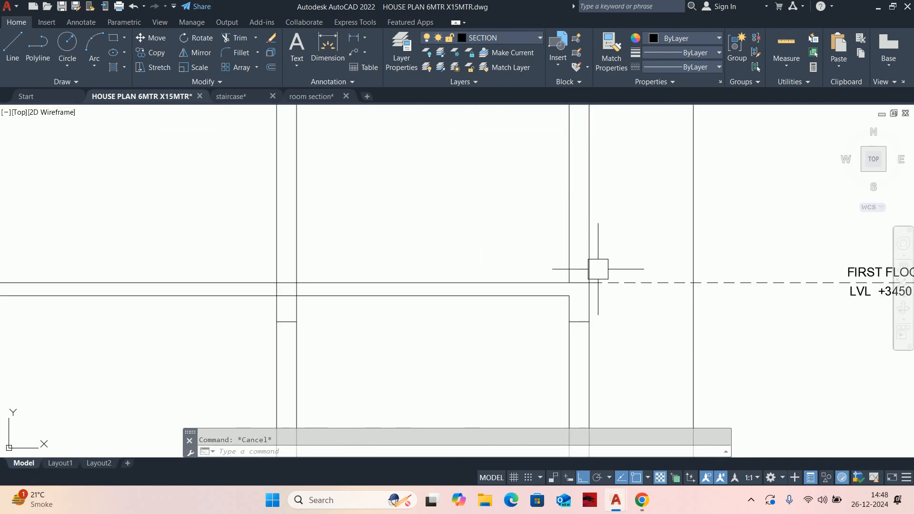
- Offset the upper slab's top line 50 mm downward at the balcony-side column
{"action": "scroll", "coordinate": [595, 274], "scroll_direction": "up", "scroll_amount": 2}
{"action": "type", "text": "o"}
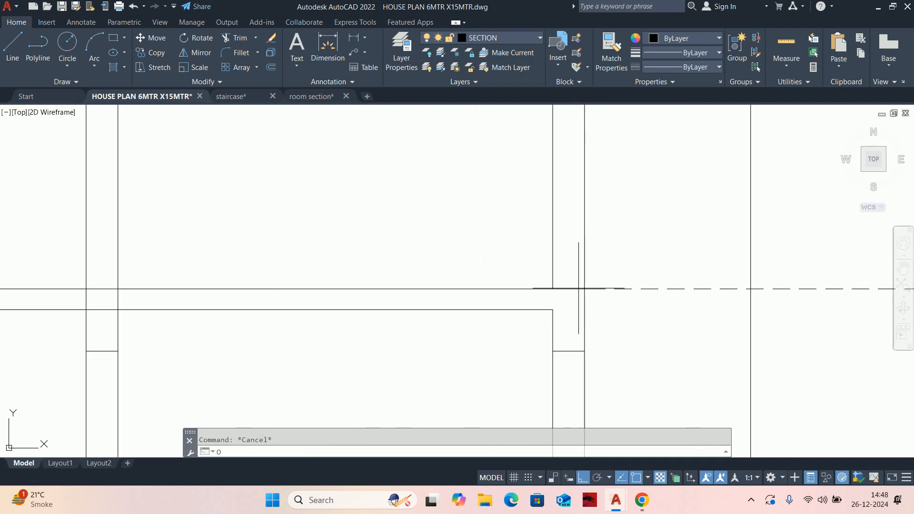
{"action": "key", "text": "Return"}
{"action": "type", "text": "50"}
{"action": "key", "text": "Return"}
{"action": "left_click", "coordinate": [555, 289]}
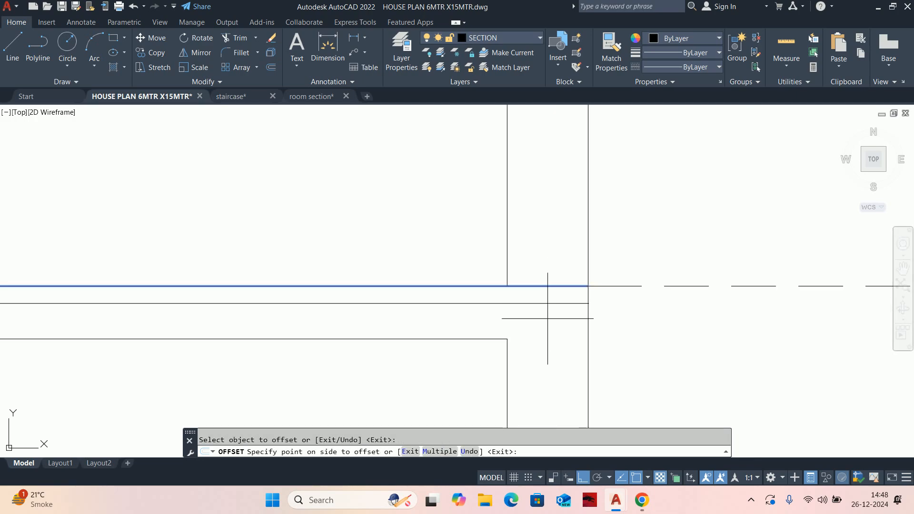
{"action": "left_click", "coordinate": [551, 317]}
{"action": "key", "text": "Escape"}
{"action": "scroll", "coordinate": [473, 302], "scroll_direction": "up", "scroll_amount": 2}
{"action": "scroll", "coordinate": [473, 302], "scroll_direction": "down", "scroll_amount": 1}
- Extend the 50 mm offset line to the balcony's outer edge and trim off its part inside the building
{"action": "type", "text": "ex"}
{"action": "key", "text": "Return"}
{"action": "type", "text": "tr"}
{"action": "key", "text": "Return"}
{"action": "left_click", "coordinate": [465, 297]}
{"action": "key", "text": "Escape"}
{"action": "scroll", "coordinate": [476, 307], "scroll_direction": "down", "scroll_amount": 4}
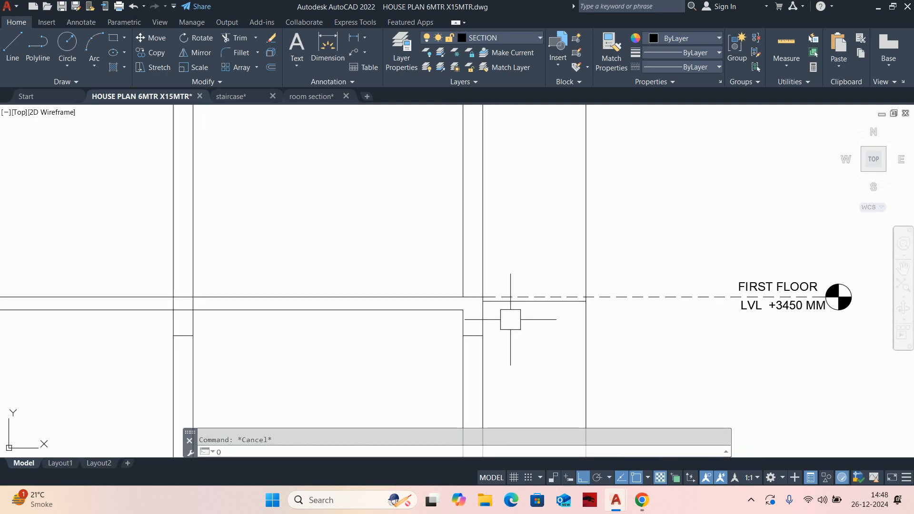
- Offset the balcony's top line 100 mm downward to form the balcony slab's thickness
{"action": "type", "text": "o"}
{"action": "key", "text": "Return"}
{"action": "scroll", "coordinate": [512, 314], "scroll_direction": "up", "scroll_amount": 4}
{"action": "type", "text": "100"}
{"action": "key", "text": "Return"}
{"action": "left_click", "coordinate": [493, 284]}
{"action": "left_click", "coordinate": [485, 322]}
{"action": "key", "text": "Escape"}
{"action": "scroll", "coordinate": [503, 316], "scroll_direction": "down", "scroll_amount": 6}
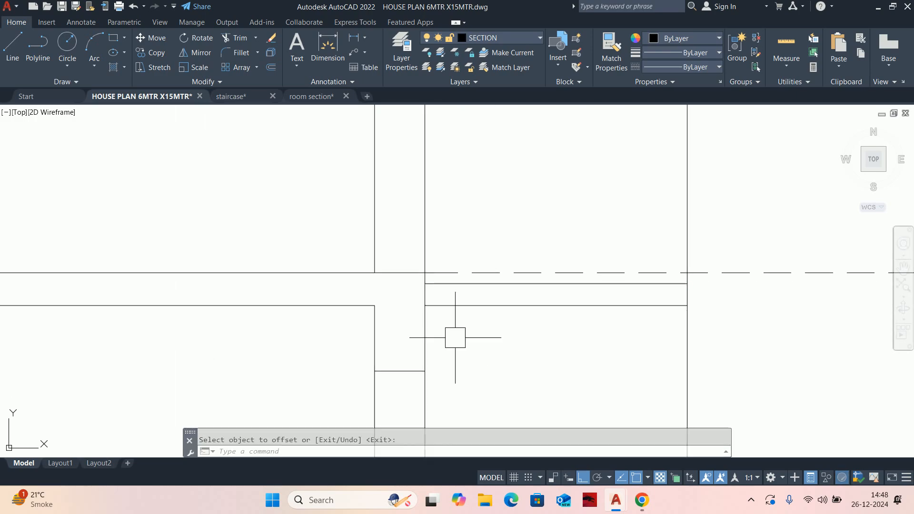
- Draw a sloping line from the beam's bottom outer corner to the lower outer corner of the upper balcony slab
{"action": "scroll", "coordinate": [570, 297], "scroll_direction": "up", "scroll_amount": 7}
{"action": "scroll", "coordinate": [562, 223], "scroll_direction": "down", "scroll_amount": 3}
{"action": "scroll", "coordinate": [566, 291], "scroll_direction": "up", "scroll_amount": 4}
{"action": "type", "text": "o"}
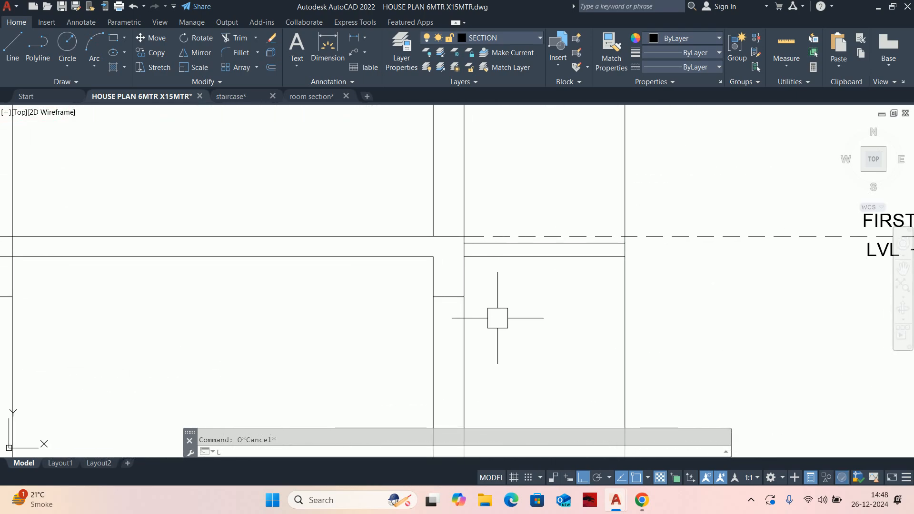
{"action": "key", "text": "Return"}
{"action": "left_click", "coordinate": [464, 297]}
{"action": "left_click", "coordinate": [625, 257]}
{"action": "key", "text": "Escape"}
{"action": "scroll", "coordinate": [464, 263], "scroll_direction": "up", "scroll_amount": 2}
{"action": "type", "text": "tr"}
{"action": "key", "text": "Return"}
{"action": "scroll", "coordinate": [476, 247], "scroll_direction": "up", "scroll_amount": 2}
{"action": "scroll", "coordinate": [514, 238], "scroll_direction": "down", "scroll_amount": 5}
{"action": "key", "text": "Escape"}
{"action": "key", "text": "Escape"}
- Stretch the underside of the lower balcony slab 50 mm upward together with the outer end of its sloping line
{"action": "scroll", "coordinate": [527, 276], "scroll_direction": "down", "scroll_amount": 4}
{"action": "middle_click_drag", "start_coordinate": [554, 340], "coordinate": [550, 181]}
{"action": "scroll", "coordinate": [533, 257], "scroll_direction": "up", "scroll_amount": 4}
{"action": "scroll", "coordinate": [581, 286], "scroll_direction": "up", "scroll_amount": 2}
{"action": "scroll", "coordinate": [571, 282], "scroll_direction": "down", "scroll_amount": 2}
{"action": "type", "text": "s"}
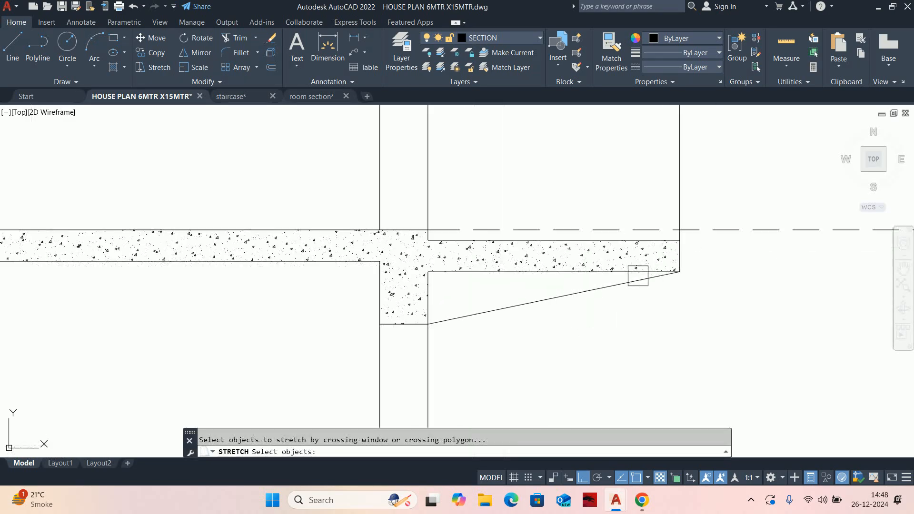
{"action": "key", "text": "Return"}
{"action": "scroll", "coordinate": [621, 282], "scroll_direction": "up", "scroll_amount": 2}
{"action": "left_click", "coordinate": [735, 279]}
{"action": "left_click", "coordinate": [276, 249]}
{"action": "key", "text": "Return"}
{"action": "left_click", "coordinate": [142, 322]}
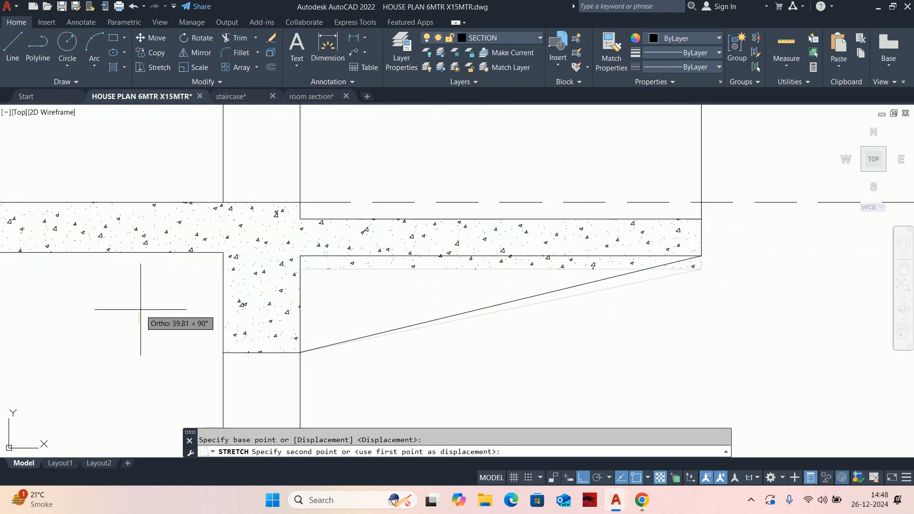
{"action": "type", "text": "50"}
{"action": "key", "text": "Return"}
- Pull the concrete hatch's lower boundary edge up to the underside line of the lower balcony slab
{"action": "left_click", "coordinate": [473, 261]}
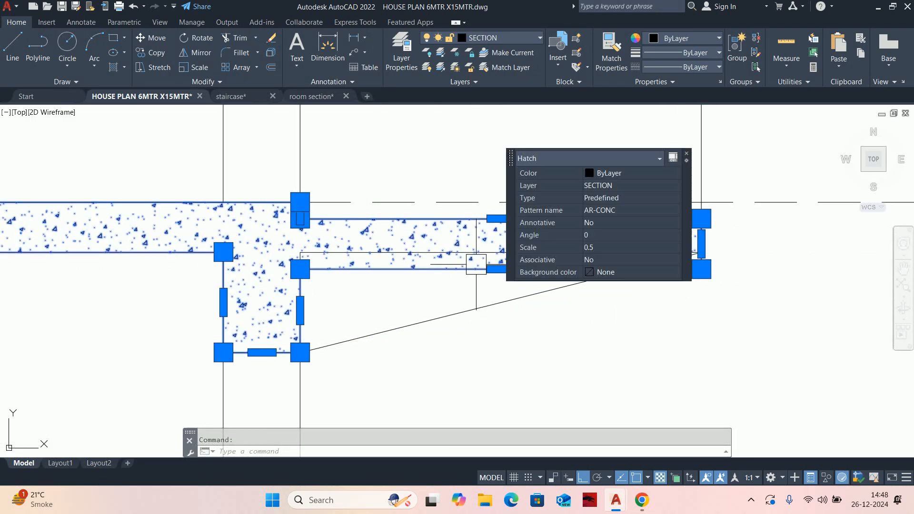
{"action": "left_click", "coordinate": [497, 269]}
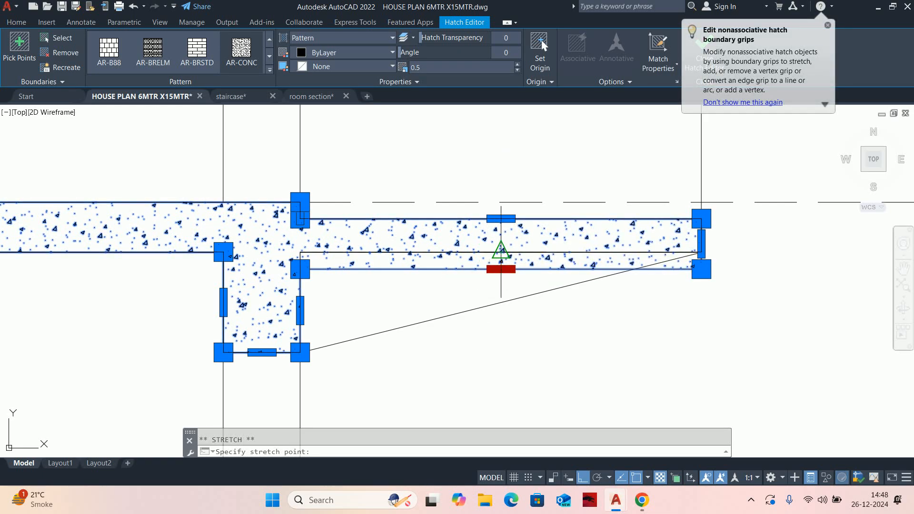
{"action": "key", "text": "Escape"}
{"action": "key", "text": "Escape"}
{"action": "scroll", "coordinate": [455, 248], "scroll_direction": "down", "scroll_amount": 5}
{"action": "scroll", "coordinate": [455, 247], "scroll_direction": "down", "scroll_amount": 3}
{"action": "scroll", "coordinate": [530, 291], "scroll_direction": "up", "scroll_amount": 5}
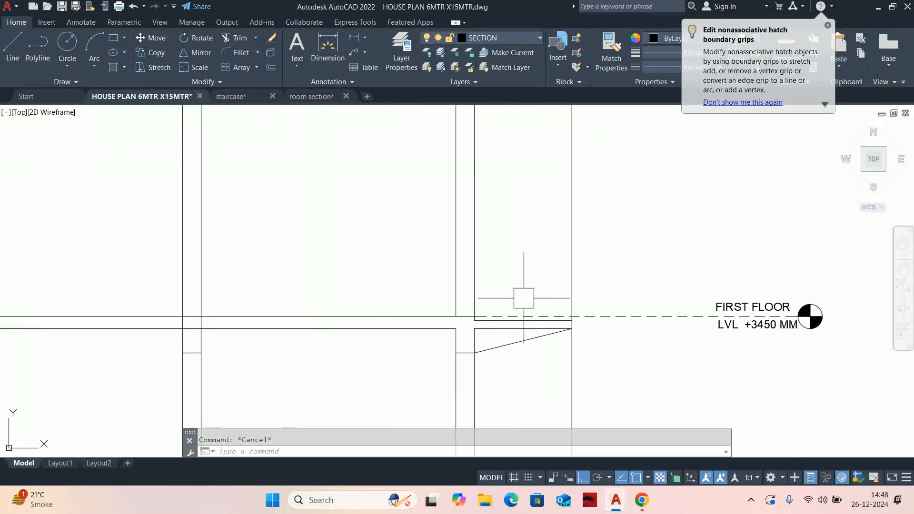
{"action": "scroll", "coordinate": [544, 331], "scroll_direction": "down", "scroll_amount": 4}
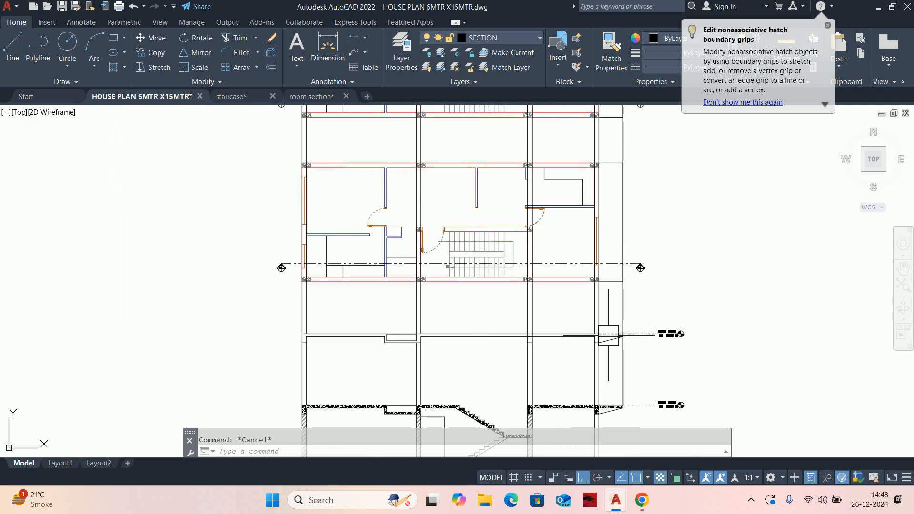
{"action": "scroll", "coordinate": [586, 340], "scroll_direction": "up", "scroll_amount": 4}
{"action": "scroll", "coordinate": [585, 341], "scroll_direction": "down", "scroll_amount": 4}
{"action": "scroll", "coordinate": [514, 333], "scroll_direction": "up", "scroll_amount": 1}
{"action": "type", "text": "H"}
{"action": "key", "text": "Return"}
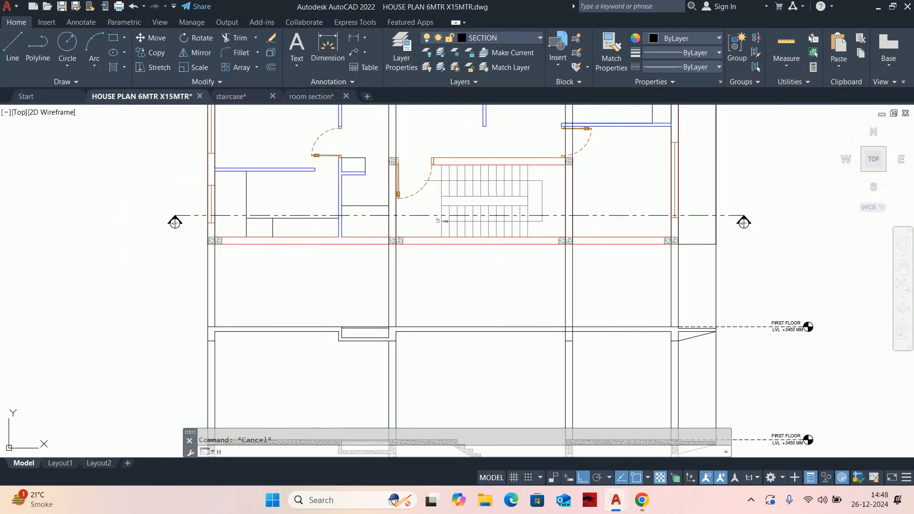
{"action": "key", "text": "Escape"}
- Trim the column and slab lines crossing the upper slab's junction with the beam beside the staircase bay
{"action": "scroll", "coordinate": [568, 311], "scroll_direction": "down", "scroll_amount": 4}
{"action": "scroll", "coordinate": [568, 310], "scroll_direction": "up", "scroll_amount": 8}
{"action": "scroll", "coordinate": [547, 312], "scroll_direction": "up", "scroll_amount": 1}
{"action": "type", "text": "TR"}
{"action": "key", "text": "Return"}
{"action": "scroll", "coordinate": [565, 321], "scroll_direction": "down", "scroll_amount": 3}
{"action": "scroll", "coordinate": [555, 320], "scroll_direction": "up", "scroll_amount": 5}
{"action": "left_click_drag", "start_coordinate": [500, 300], "coordinate": [598, 303]}
{"action": "left_click", "coordinate": [566, 314]}
{"action": "scroll", "coordinate": [559, 318], "scroll_direction": "down", "scroll_amount": 5}
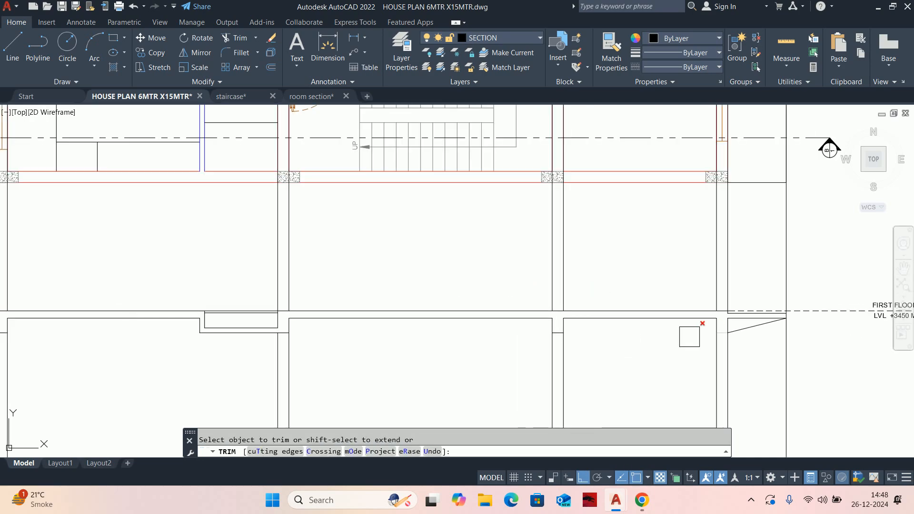
{"action": "scroll", "coordinate": [647, 340], "scroll_direction": "down", "scroll_amount": 4}
{"action": "scroll", "coordinate": [442, 290], "scroll_direction": "up", "scroll_amount": 1}
{"action": "key", "text": "Escape"}
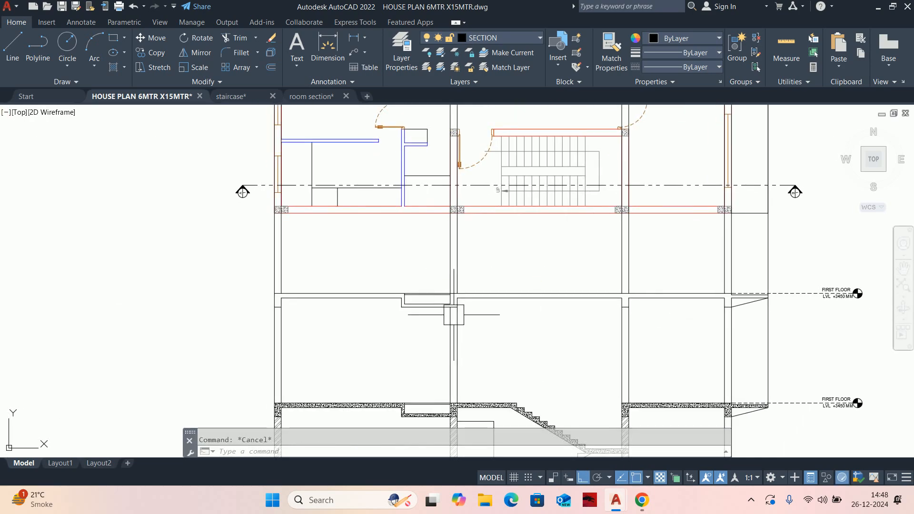
- Hatch the interior of the upper slab, beams, sunken portion and balcony slab outline
{"action": "type", "text": "H"}
{"action": "key", "text": "Return"}
{"action": "scroll", "coordinate": [453, 297], "scroll_direction": "up", "scroll_amount": 2}
{"action": "left_click", "coordinate": [448, 295]}
{"action": "scroll", "coordinate": [476, 310], "scroll_direction": "down", "scroll_amount": 2}
{"action": "key", "text": "Escape"}
{"action": "middle_click_drag", "start_coordinate": [496, 322], "coordinate": [449, 264]}
- Match the upper slab's hatch properties to the lower slab's concrete hatch
{"action": "type", "text": "ma"}
{"action": "key", "text": "Return"}
{"action": "scroll", "coordinate": [587, 359], "scroll_direction": "up", "scroll_amount": 5}
{"action": "left_click", "coordinate": [585, 378]}
{"action": "scroll", "coordinate": [524, 307], "scroll_direction": "down", "scroll_amount": 5}
{"action": "scroll", "coordinate": [585, 310], "scroll_direction": "up", "scroll_amount": 5}
{"action": "left_click", "coordinate": [612, 310]}
{"action": "key", "text": "Return"}
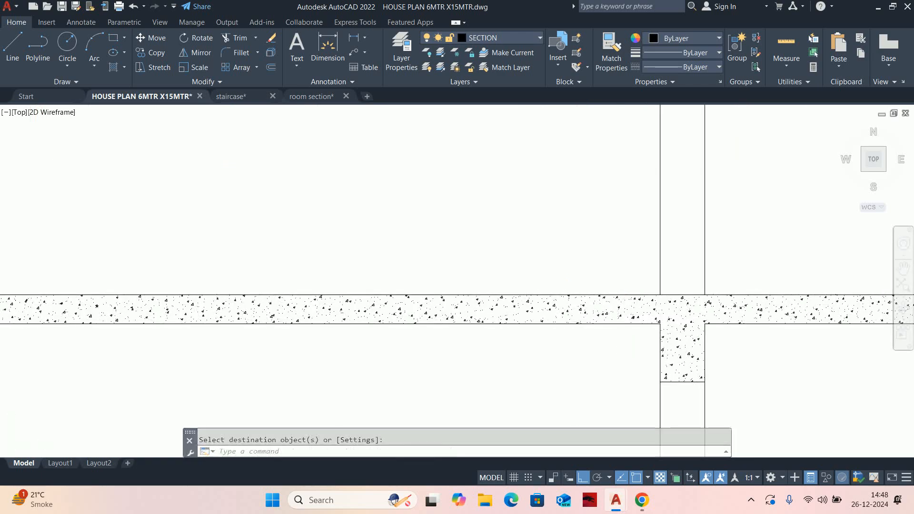
{"action": "scroll", "coordinate": [536, 316], "scroll_direction": "down", "scroll_amount": 5}
{"action": "key", "text": "Escape"}
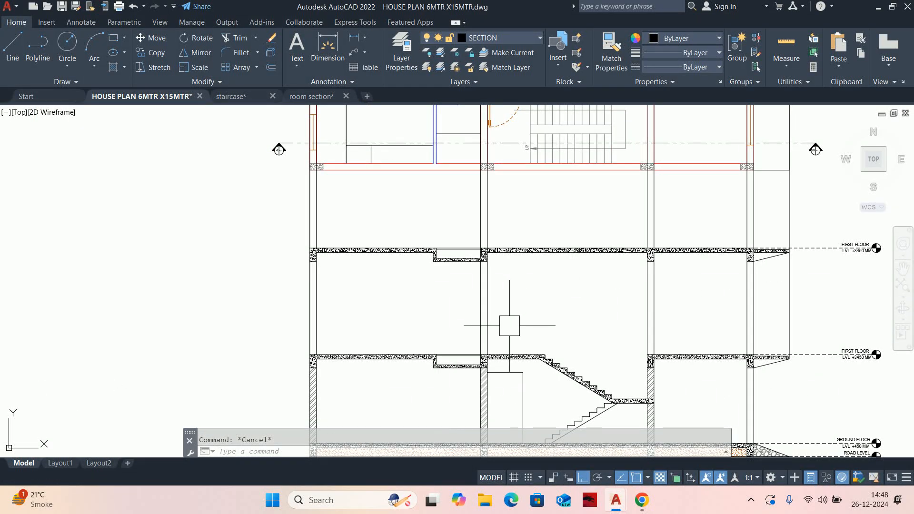
{"action": "middle_click_drag", "start_coordinate": [507, 326], "coordinate": [546, 295]}
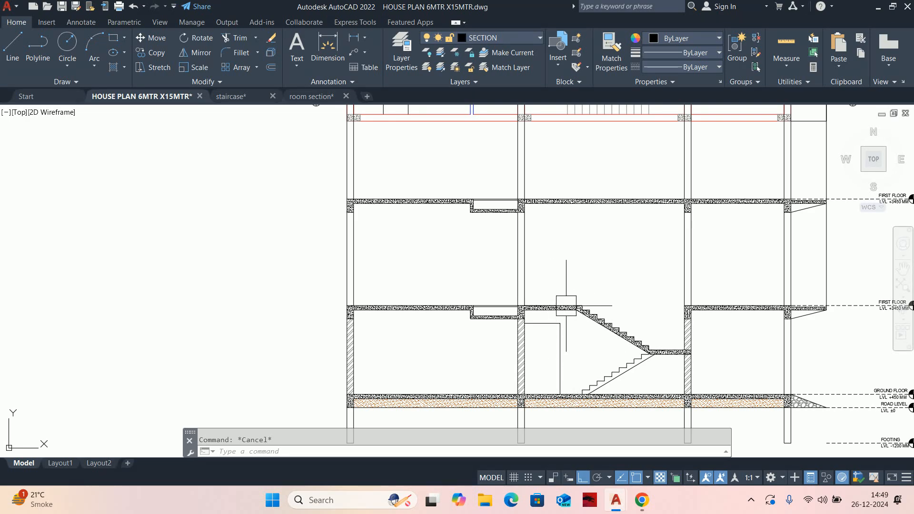
{"action": "middle_click_drag", "start_coordinate": [537, 295], "coordinate": [546, 302]}
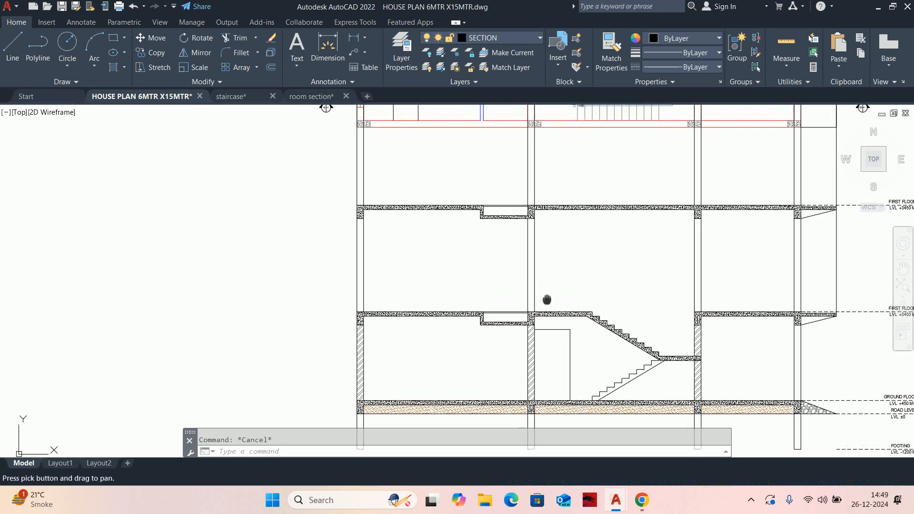
{"action": "middle_click_drag", "start_coordinate": [461, 280], "coordinate": [459, 299]}
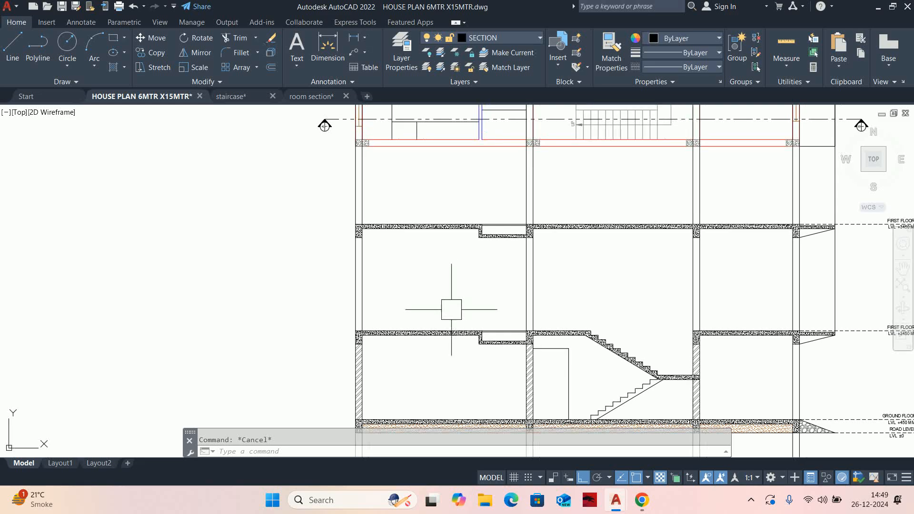
{"action": "scroll", "coordinate": [349, 280], "scroll_direction": "down", "scroll_amount": 2}
{"action": "middle_click_drag", "start_coordinate": [360, 292], "coordinate": [367, 301]}
{"action": "middle_click_drag", "start_coordinate": [585, 283], "coordinate": [590, 300]}
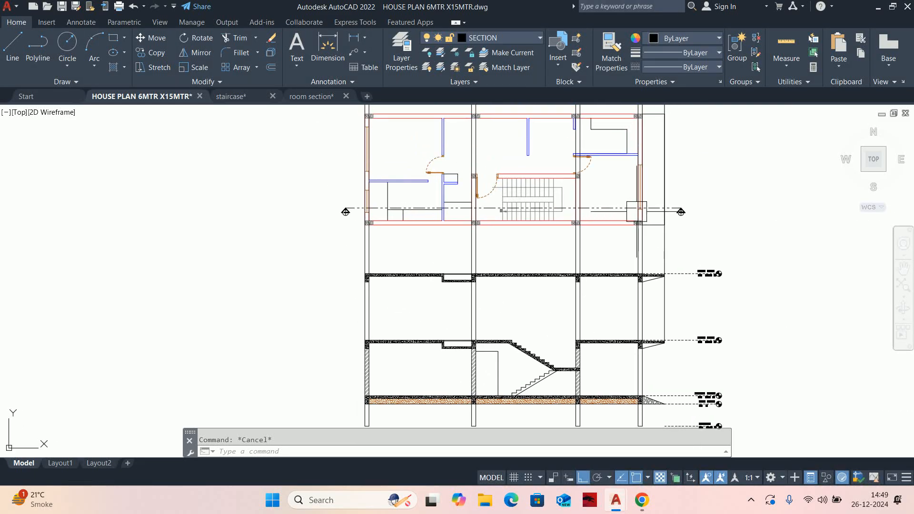
- Offset the upper slab's top line 100 mm upward near the balcony-side column
{"action": "scroll", "coordinate": [637, 211], "scroll_direction": "up", "scroll_amount": 4}
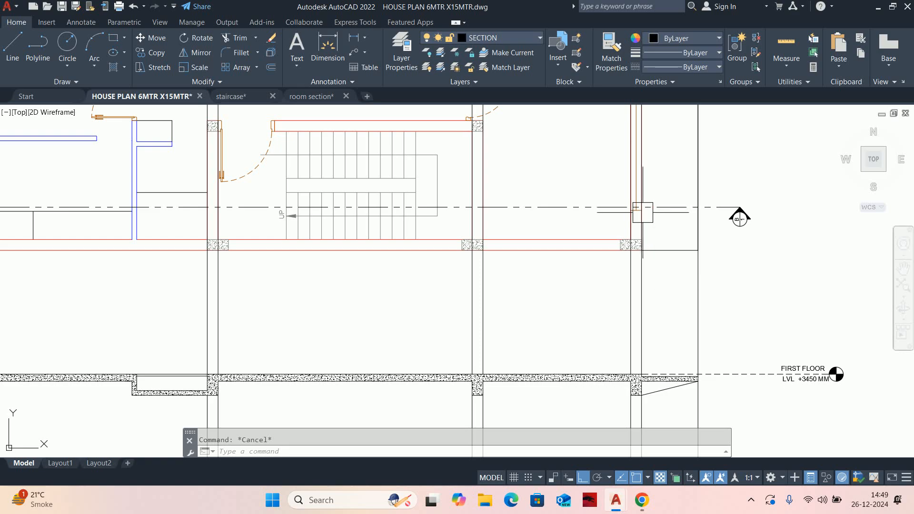
{"action": "middle_click_drag", "start_coordinate": [643, 327], "coordinate": [630, 275]}
{"action": "scroll", "coordinate": [595, 294], "scroll_direction": "up", "scroll_amount": 4}
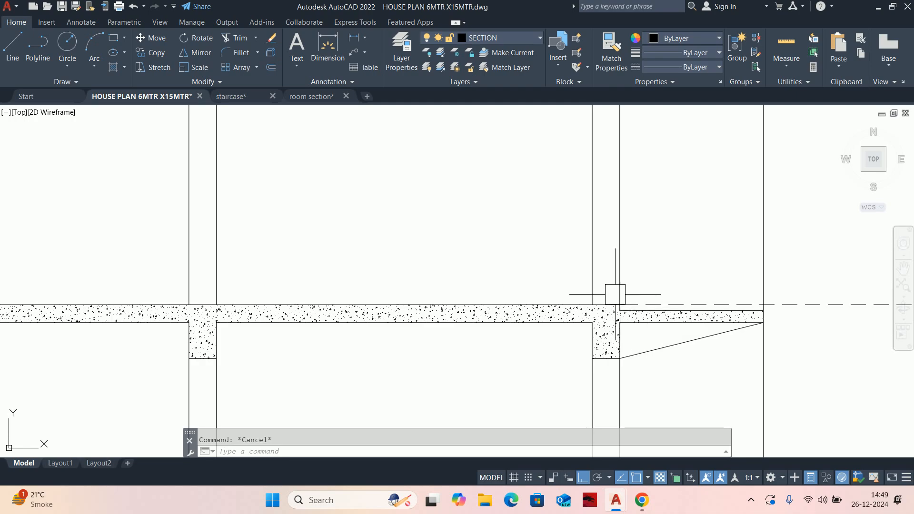
{"action": "type", "text": "o"}
{"action": "key", "text": "Return"}
{"action": "type", "text": "1"}
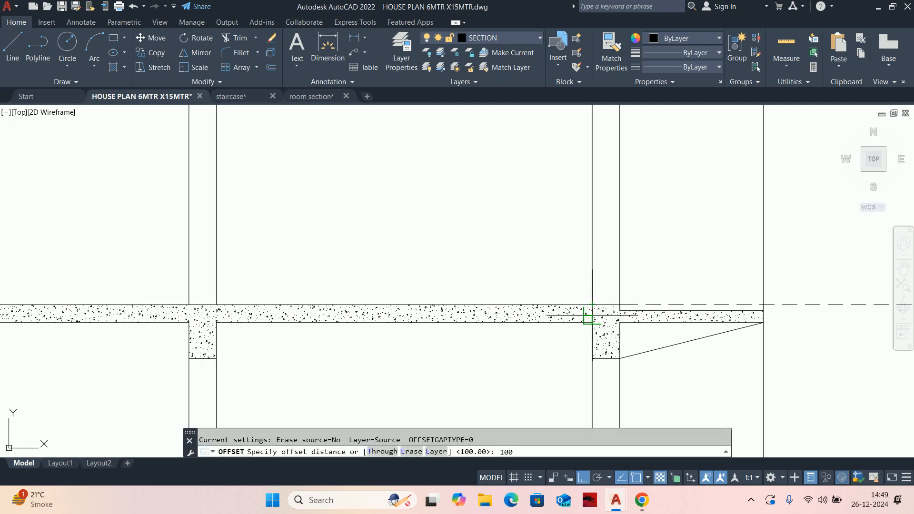
{"action": "key", "text": "Return"}
{"action": "scroll", "coordinate": [592, 304], "scroll_direction": "up", "scroll_amount": 2}
{"action": "left_click", "coordinate": [571, 307]}
{"action": "left_click", "coordinate": [551, 264]}
{"action": "key", "text": "Escape"}
- Trim the 100 mm offset line above the upper slab to the width of the balcony-side column
{"action": "type", "text": "tr"}
{"action": "key", "text": "Return"}
{"action": "left_click", "coordinate": [530, 285]}
{"action": "key", "text": "Escape"}
{"action": "scroll", "coordinate": [554, 275], "scroll_direction": "down", "scroll_amount": 7}
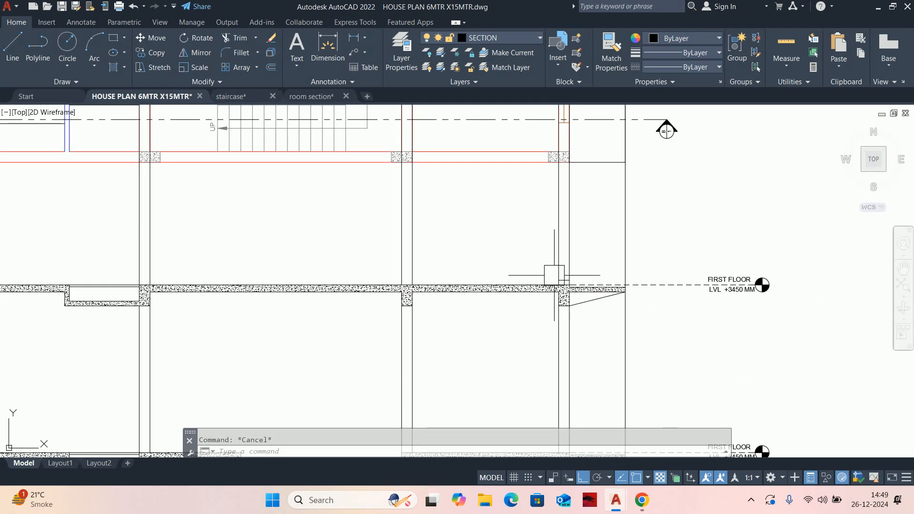
{"action": "scroll", "coordinate": [578, 292], "scroll_direction": "up", "scroll_amount": 3}
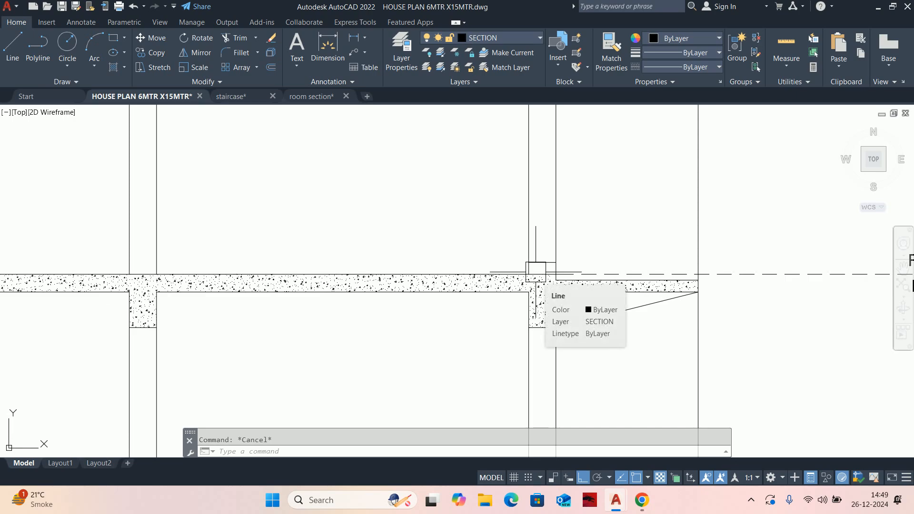
{"action": "scroll", "coordinate": [548, 265], "scroll_direction": "up", "scroll_amount": 2}
{"action": "scroll", "coordinate": [549, 265], "scroll_direction": "down", "scroll_amount": 5}
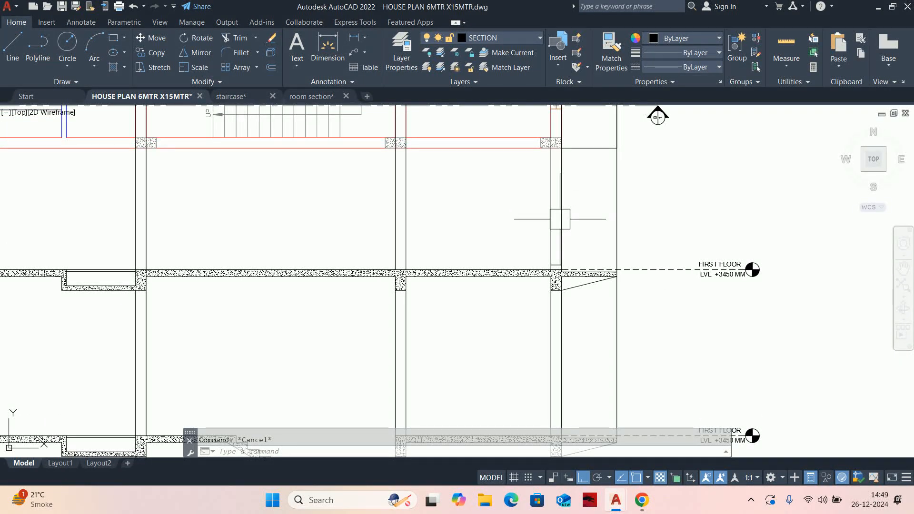
- Offset the upper slab's top line 2400 mm upward
{"action": "type", "text": "o"}
{"action": "key", "text": "Return"}
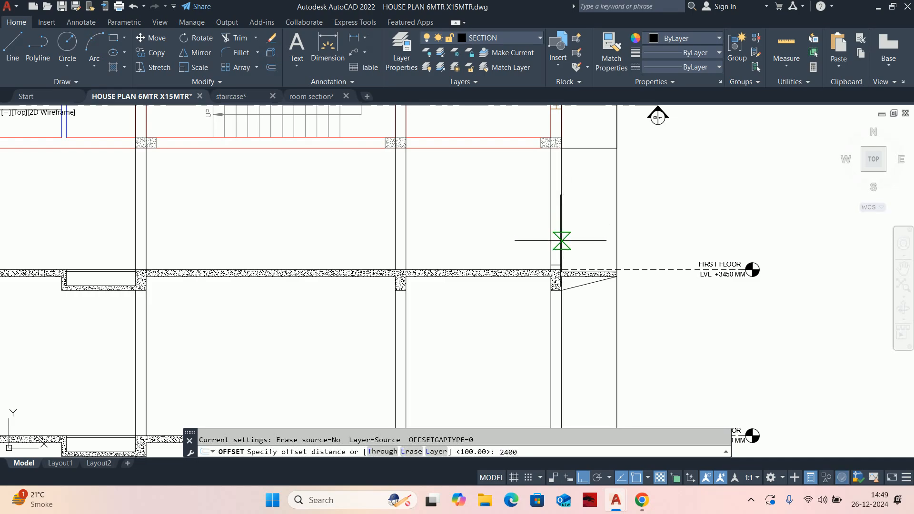
{"action": "key", "text": "Return"}
{"action": "scroll", "coordinate": [530, 257], "scroll_direction": "up", "scroll_amount": 5}
{"action": "left_click", "coordinate": [535, 309]}
{"action": "scroll", "coordinate": [537, 206], "scroll_direction": "down", "scroll_amount": 4}
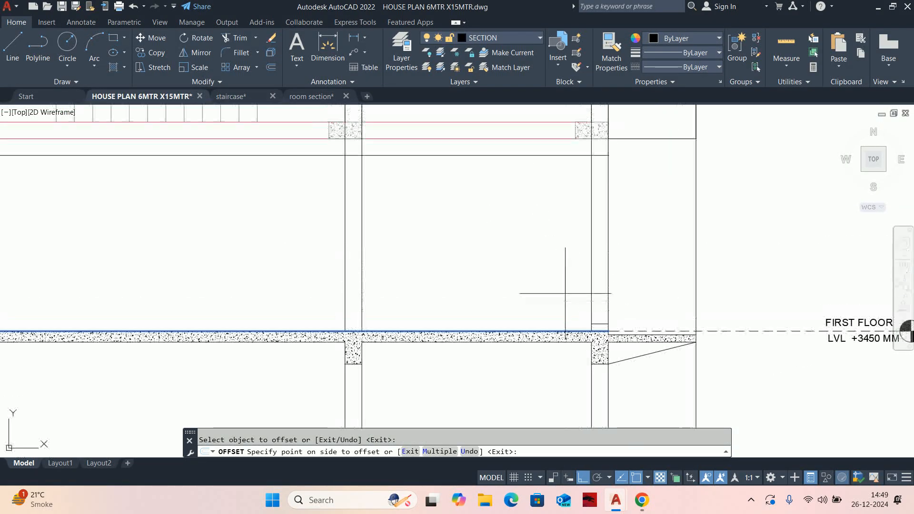
{"action": "left_click", "coordinate": [530, 244]}
{"action": "key", "text": "Escape"}
{"action": "scroll", "coordinate": [544, 223], "scroll_direction": "down", "scroll_amount": 6}
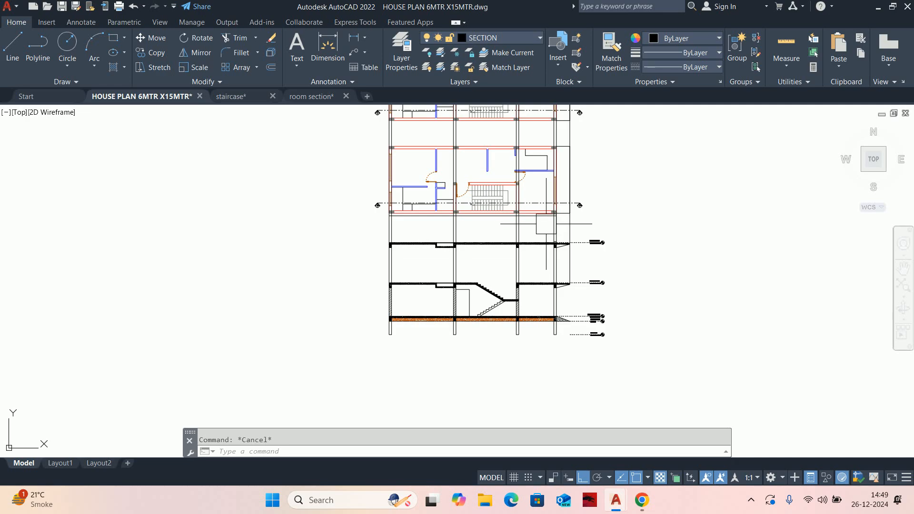
- Erase the 2400 mm offset line and the short line above the upper slab at the balcony-side column
{"action": "scroll", "coordinate": [526, 228], "scroll_direction": "up", "scroll_amount": 3}
{"action": "left_click", "coordinate": [554, 193]}
{"action": "key", "text": "Delete"}
{"action": "scroll", "coordinate": [614, 242], "scroll_direction": "up", "scroll_amount": 4}
{"action": "left_click", "coordinate": [502, 231]}
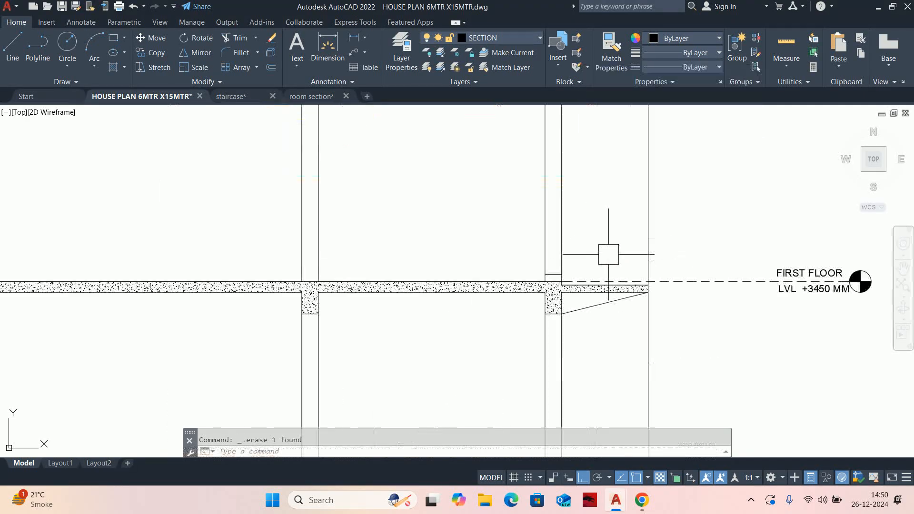
{"action": "left_click", "coordinate": [588, 271]}
{"action": "scroll", "coordinate": [595, 257], "scroll_direction": "down", "scroll_amount": 4}
- Offset the lower first-floor slab's top line 100 mm upward at the balcony-side column
{"action": "scroll", "coordinate": [606, 238], "scroll_direction": "up", "scroll_amount": 4}
{"action": "type", "text": "o"}
{"action": "key", "text": "Return"}
{"action": "type", "text": "100"}
{"action": "key", "text": "Return"}
{"action": "scroll", "coordinate": [578, 281], "scroll_direction": "up", "scroll_amount": 2}
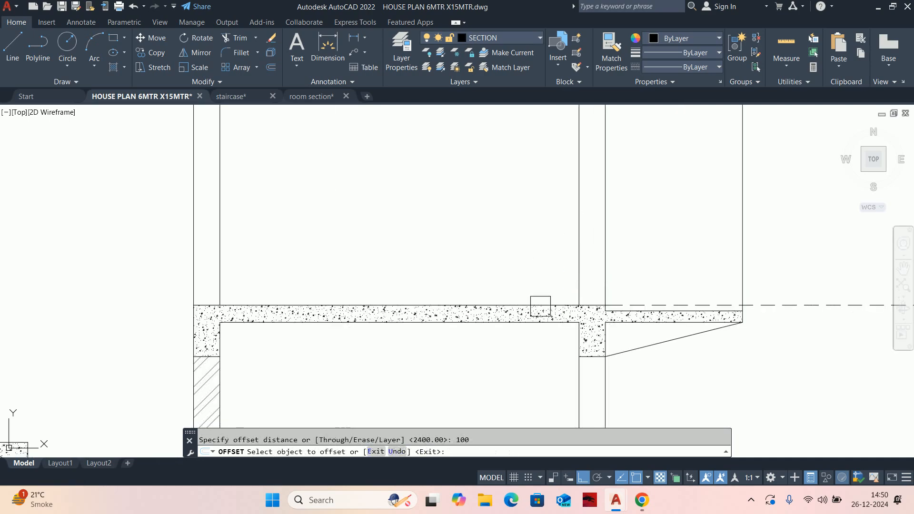
{"action": "key", "text": "Escape"}
{"action": "scroll", "coordinate": [510, 255], "scroll_direction": "down", "scroll_amount": 3}
{"action": "scroll", "coordinate": [352, 247], "scroll_direction": "up", "scroll_amount": 5}
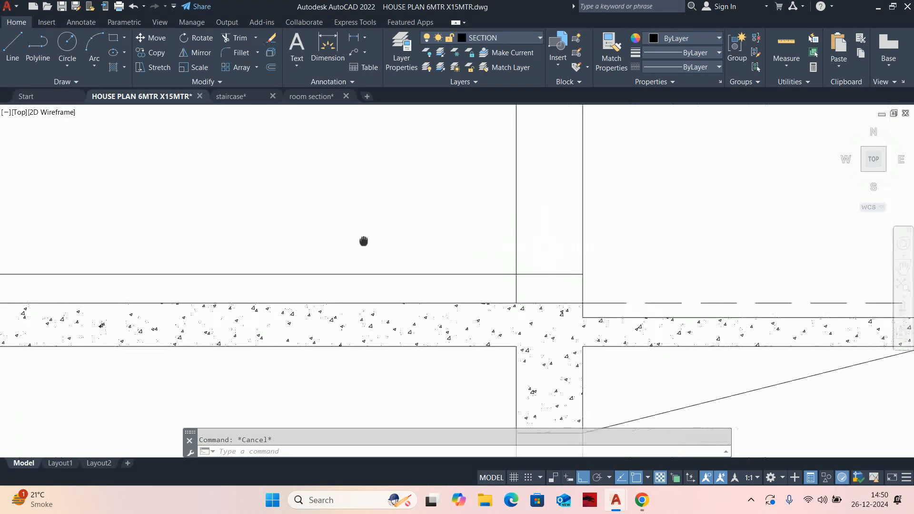
- Trim the 100 mm offset line above the lower slab to the width of the balcony-side column
{"action": "type", "text": "tr"}
{"action": "key", "text": "Return"}
{"action": "key", "text": "Escape"}
{"action": "scroll", "coordinate": [443, 264], "scroll_direction": "down", "scroll_amount": 4}
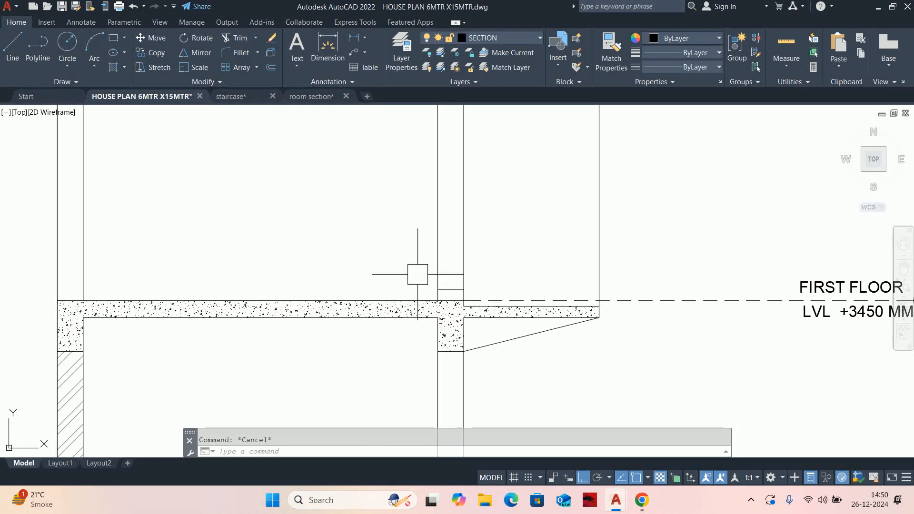
- Offset the short line at the balcony-side column 2400 mm upward to mark the top of the opening
{"action": "type", "text": "o"}
{"action": "key", "text": "Return"}
{"action": "type", "text": "2400"}
{"action": "key", "text": "Return"}
{"action": "left_click", "coordinate": [438, 281]}
{"action": "scroll", "coordinate": [502, 212], "scroll_direction": "down", "scroll_amount": 4}
{"action": "key", "text": "Escape"}
- Draw a vertical centre line between the midpoints of the opening's top and bottom lines
{"action": "scroll", "coordinate": [446, 195], "scroll_direction": "up", "scroll_amount": 5}
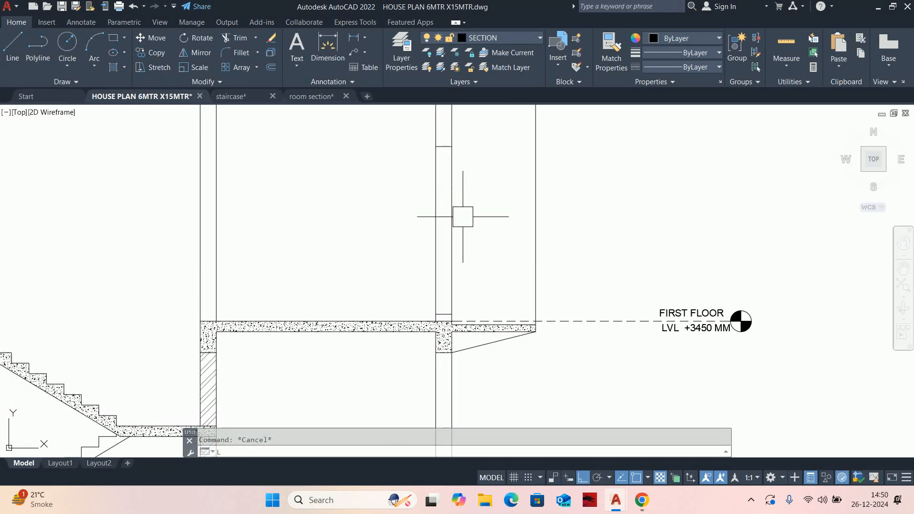
{"action": "scroll", "coordinate": [448, 170], "scroll_direction": "up", "scroll_amount": 2}
{"action": "type", "text": "l"}
{"action": "key", "text": "Return"}
{"action": "left_click", "coordinate": [441, 139]}
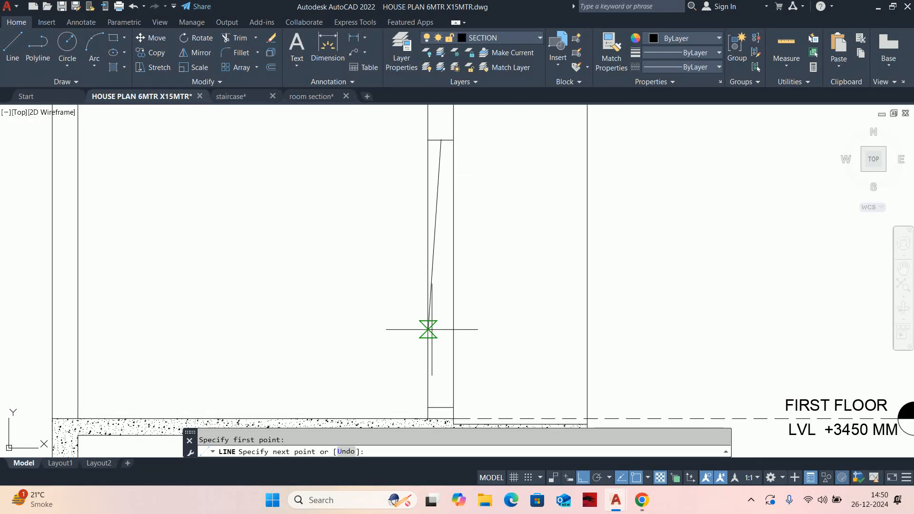
{"action": "left_click", "coordinate": [440, 408]}
{"action": "middle_click_drag", "start_coordinate": [445, 393], "coordinate": [449, 359]}
{"action": "scroll", "coordinate": [449, 360], "scroll_direction": "down", "scroll_amount": 2}
{"action": "key", "text": "Escape"}
- Offset the opening's top line 100 mm upward to form a band above the balcony-side opening
{"action": "middle_click_drag", "start_coordinate": [465, 249], "coordinate": [468, 349]}
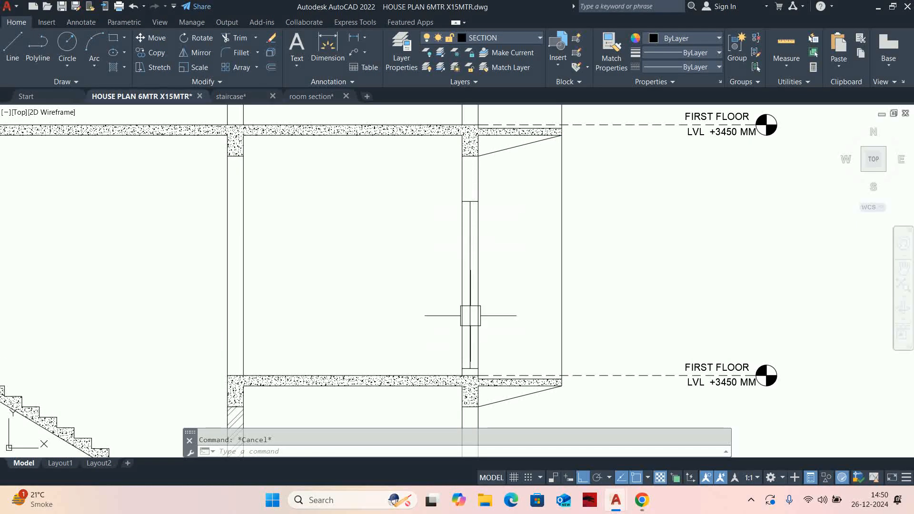
{"action": "scroll", "coordinate": [479, 376], "scroll_direction": "up", "scroll_amount": 2}
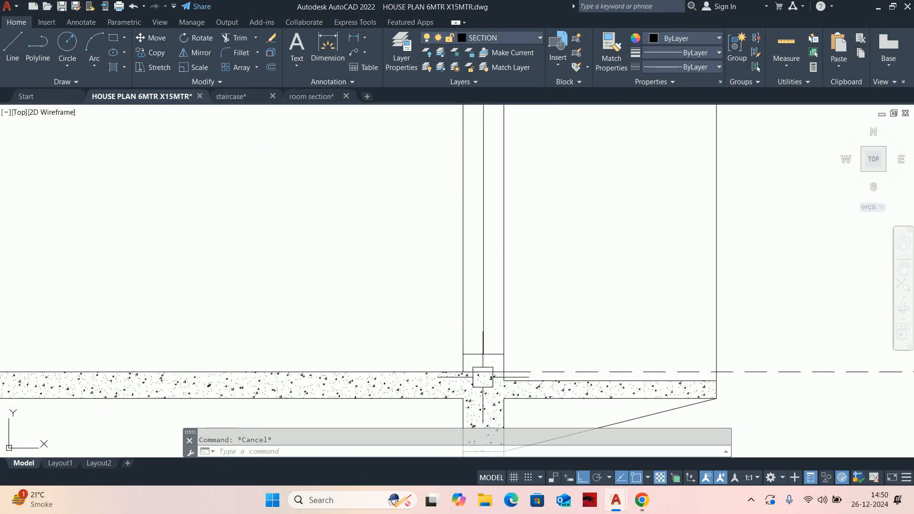
{"action": "middle_click_drag", "start_coordinate": [478, 362], "coordinate": [490, 444]}
{"action": "scroll", "coordinate": [476, 333], "scroll_direction": "down", "scroll_amount": 2}
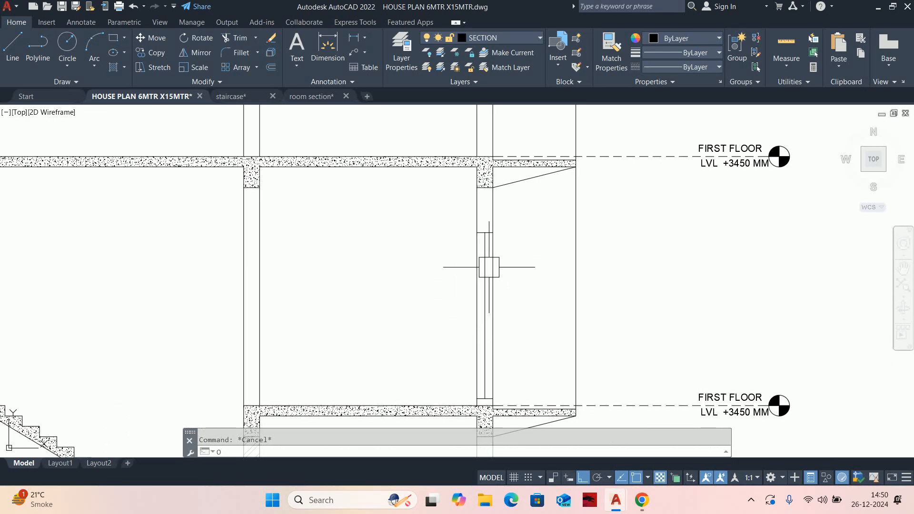
{"action": "type", "text": "o"}
{"action": "key", "text": "Return"}
{"action": "type", "text": "100"}
{"action": "key", "text": "Return"}
{"action": "scroll", "coordinate": [476, 245], "scroll_direction": "up", "scroll_amount": 5}
{"action": "left_click", "coordinate": [504, 247]}
{"action": "left_click", "coordinate": [506, 214]}
{"action": "key", "text": "Escape"}
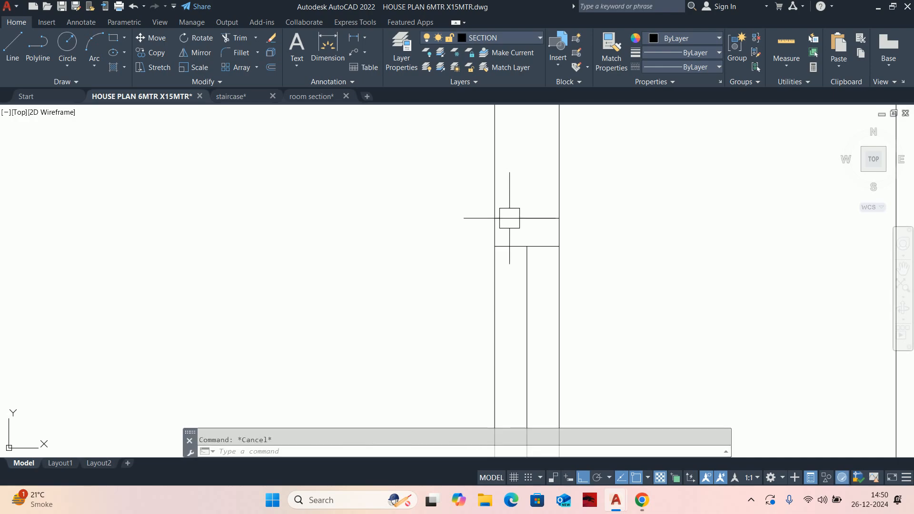
- Hatch the band above the balcony-side opening with the Gravel pattern
{"action": "scroll", "coordinate": [517, 231], "scroll_direction": "up", "scroll_amount": 2}
{"action": "type", "text": "h"}
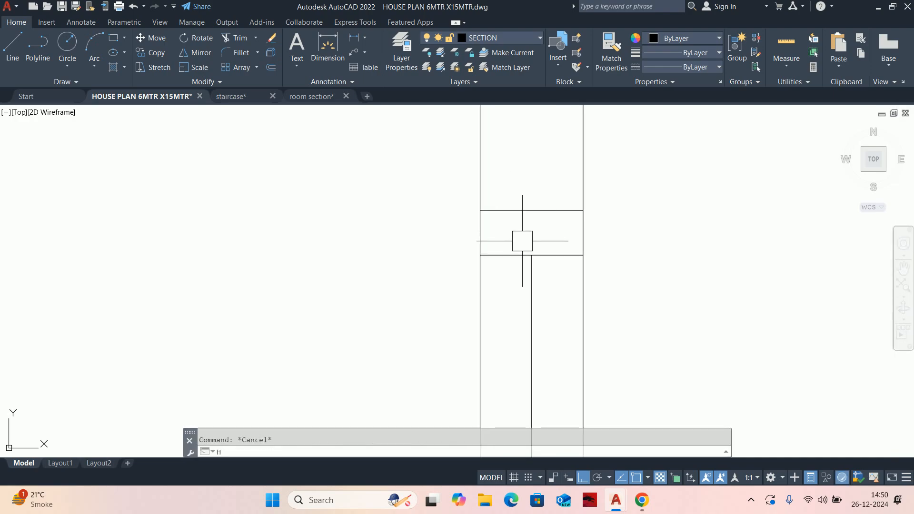
{"action": "key", "text": "Return"}
{"action": "scroll", "coordinate": [522, 227], "scroll_direction": "down", "scroll_amount": 6}
{"action": "key", "text": "Escape"}
{"action": "key", "text": "Escape"}
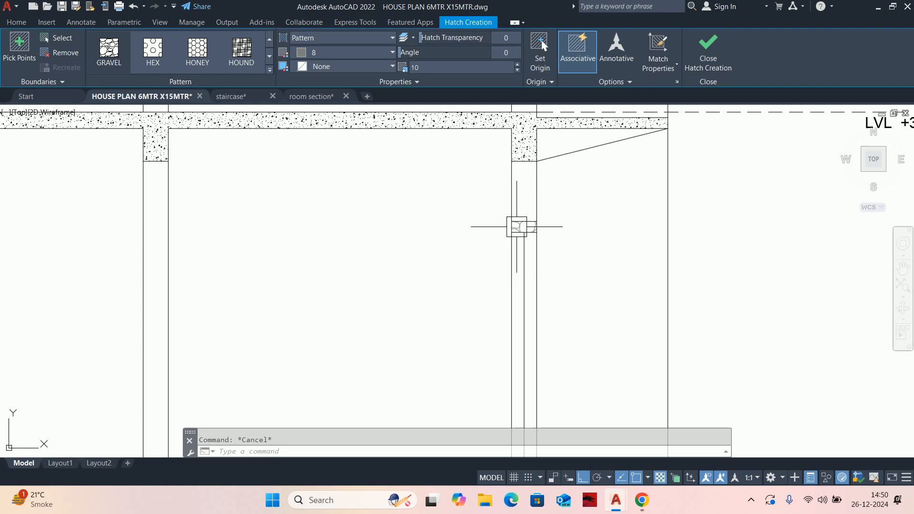
- Match the hatch of the band above the balcony-side opening to the beam's concrete hatch
{"action": "type", "text": "ma"}
{"action": "key", "text": "Return"}
{"action": "scroll", "coordinate": [541, 143], "scroll_direction": "up", "scroll_amount": 6}
{"action": "left_click", "coordinate": [495, 147]}
{"action": "scroll", "coordinate": [476, 204], "scroll_direction": "down", "scroll_amount": 6}
{"action": "scroll", "coordinate": [465, 294], "scroll_direction": "up", "scroll_amount": 6}
{"action": "left_click", "coordinate": [481, 222]}
{"action": "key", "text": "Escape"}
{"action": "key", "text": "Escape"}
- Draw a horizontal line from the top of the balcony-side lintel band across to the outer face of the opposite end column
{"action": "scroll", "coordinate": [529, 219], "scroll_direction": "down", "scroll_amount": 10}
{"action": "middle_click_drag", "start_coordinate": [551, 227], "coordinate": [650, 269]}
{"action": "scroll", "coordinate": [650, 270], "scroll_direction": "down", "scroll_amount": 4}
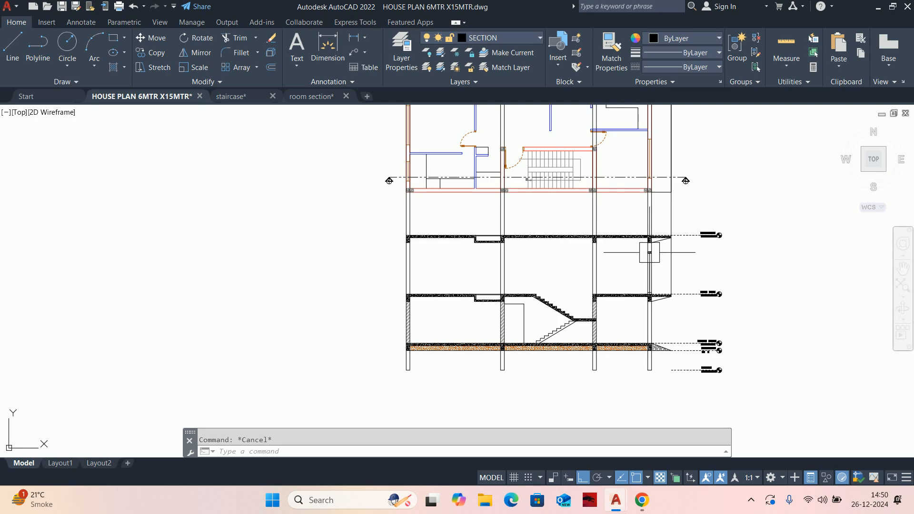
{"action": "scroll", "coordinate": [678, 258], "scroll_direction": "up", "scroll_amount": 3}
{"action": "scroll", "coordinate": [678, 257], "scroll_direction": "down", "scroll_amount": 5}
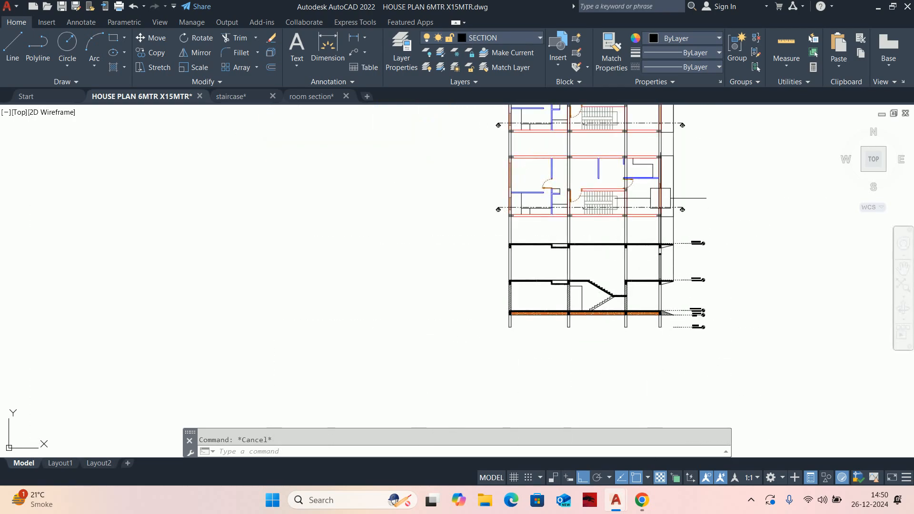
{"action": "scroll", "coordinate": [660, 198], "scroll_direction": "up", "scroll_amount": 5}
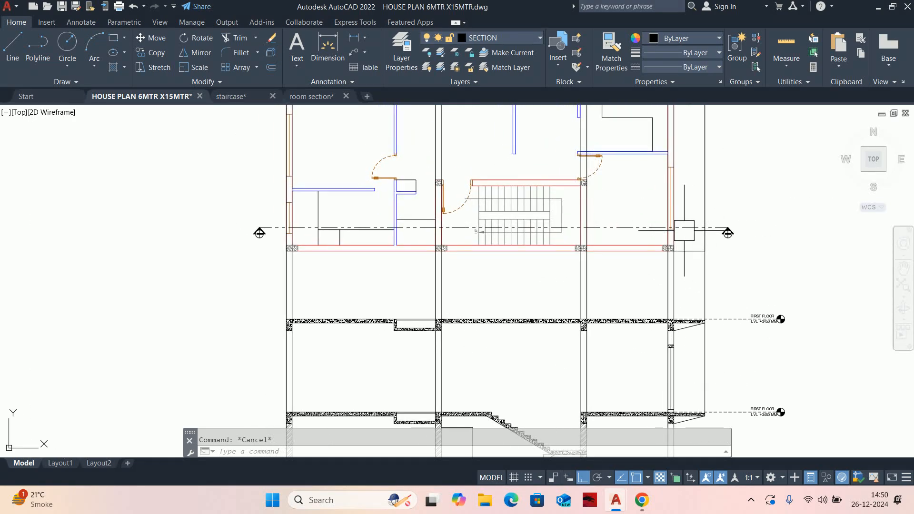
{"action": "middle_click_drag", "start_coordinate": [684, 231], "coordinate": [787, 240]}
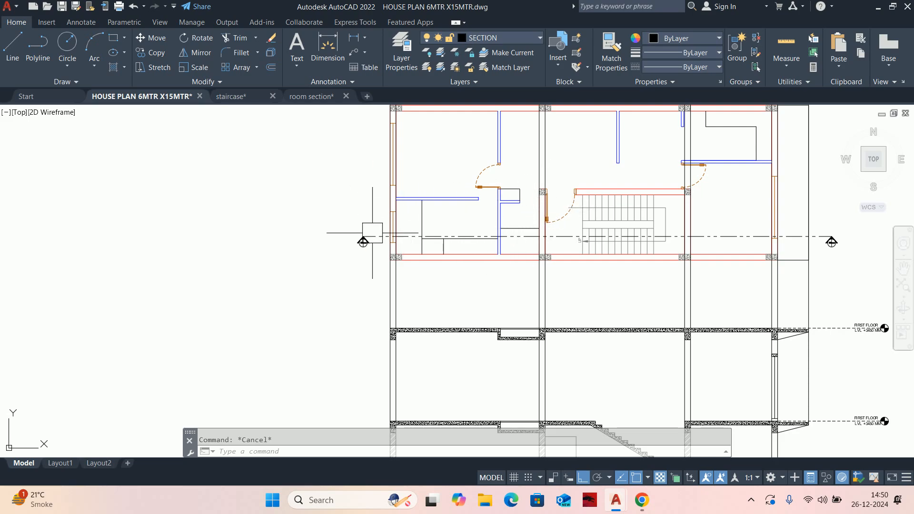
{"action": "middle_click_drag", "start_coordinate": [371, 232], "coordinate": [385, 214]}
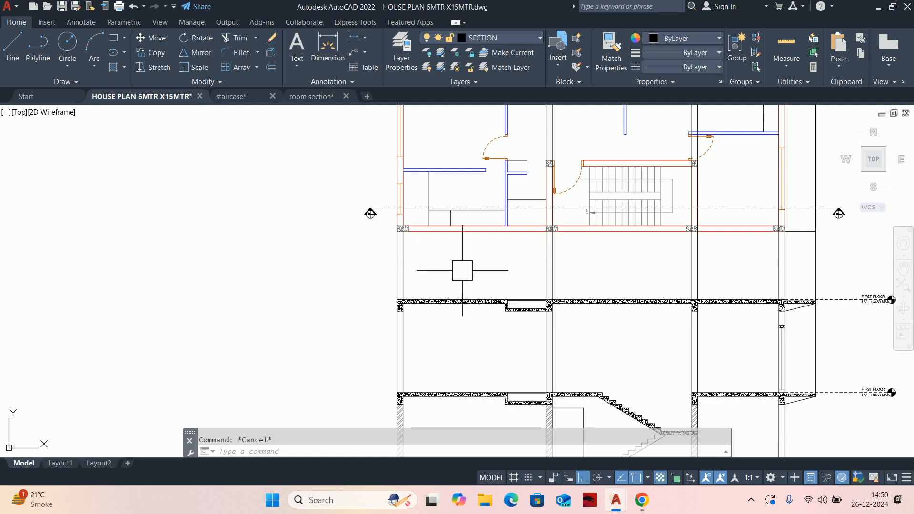
{"action": "type", "text": "l"}
{"action": "key", "text": "Return"}
{"action": "scroll", "coordinate": [752, 327], "scroll_direction": "up", "scroll_amount": 3}
{"action": "left_click", "coordinate": [817, 331]}
{"action": "middle_click_drag", "start_coordinate": [297, 337], "coordinate": [782, 319]}
{"action": "left_click", "coordinate": [337, 310]}
{"action": "key", "text": "Escape"}
{"action": "key", "text": "Escape"}
{"action": "scroll", "coordinate": [355, 322], "scroll_direction": "up", "scroll_amount": 4}
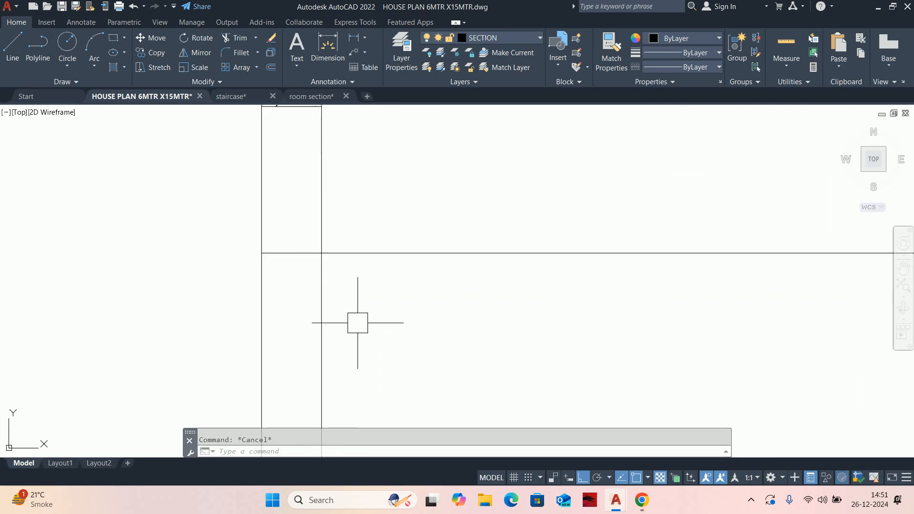
- Offset the long horizontal lintel-level line 100 mm downward
{"action": "type", "text": "o"}
{"action": "key", "text": "Return"}
{"action": "key", "text": "Return"}
{"action": "left_click", "coordinate": [367, 253]}
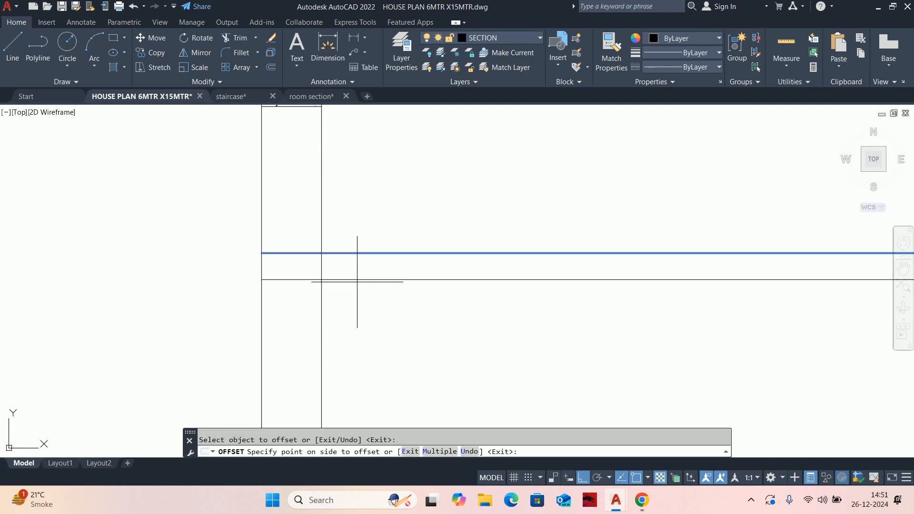
{"action": "left_click", "coordinate": [351, 290]}
{"action": "key", "text": "Escape"}
- Trim both lintel-level lines to the width of the end column opposite the balcony
{"action": "type", "text": "tr"}
{"action": "key", "text": "Return"}
{"action": "left_click", "coordinate": [384, 225]}
{"action": "left_click", "coordinate": [374, 299]}
{"action": "key", "text": "Return"}
{"action": "key", "text": "Escape"}
- Turn on all layers and examine the walk-in closet and washroom windows in the floor plans
{"action": "scroll", "coordinate": [319, 278], "scroll_direction": "down", "scroll_amount": 1}
{"action": "mouse_move", "coordinate": [328, 285]}
{"action": "middle_mouse_down"}
{"action": "mouse_move", "coordinate": [443, 245]}
{"action": "mouse_move", "coordinate": [827, 244]}
{"action": "middle_mouse_up"}
{"action": "scroll", "coordinate": [438, 252], "scroll_direction": "down", "scroll_amount": 3}
{"action": "scroll", "coordinate": [427, 279], "scroll_direction": "down", "scroll_amount": 12}
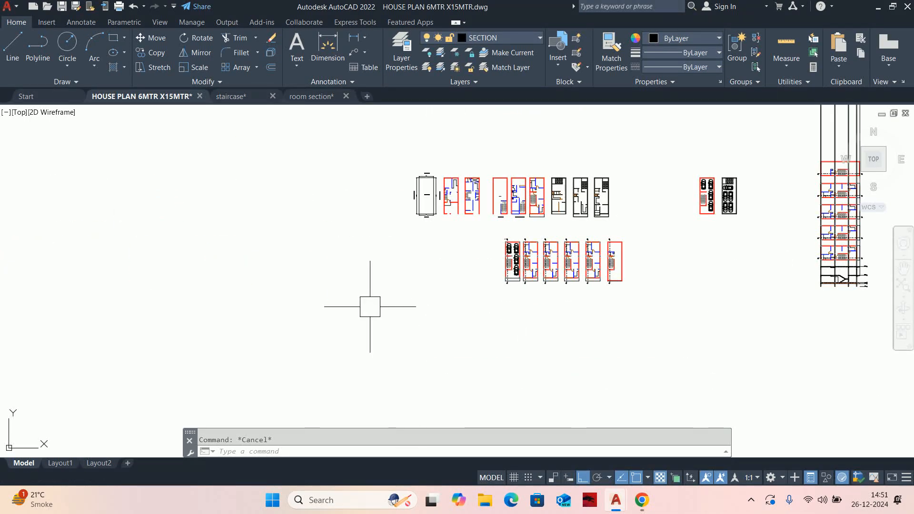
{"action": "type", "text": "layon"}
{"action": "key", "text": "Return"}
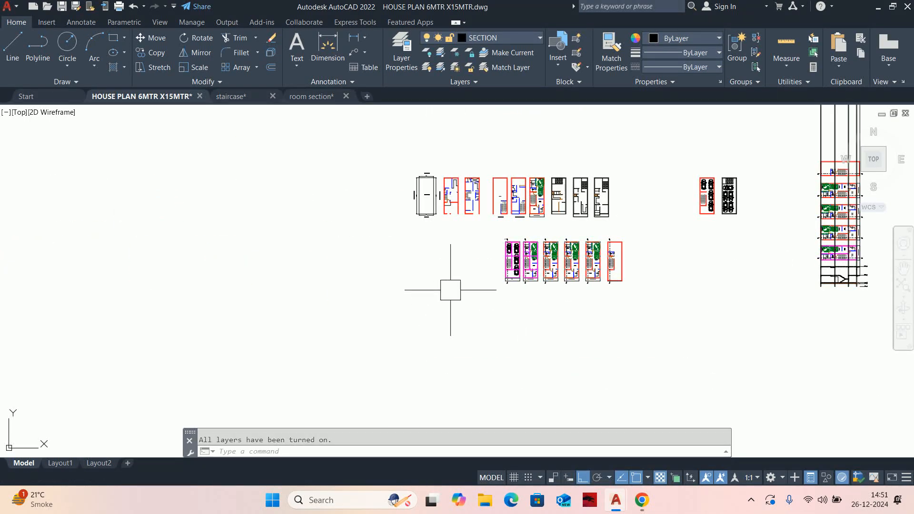
{"action": "scroll", "coordinate": [555, 259], "scroll_direction": "up", "scroll_amount": 5}
{"action": "scroll", "coordinate": [434, 257], "scroll_direction": "up", "scroll_amount": 5}
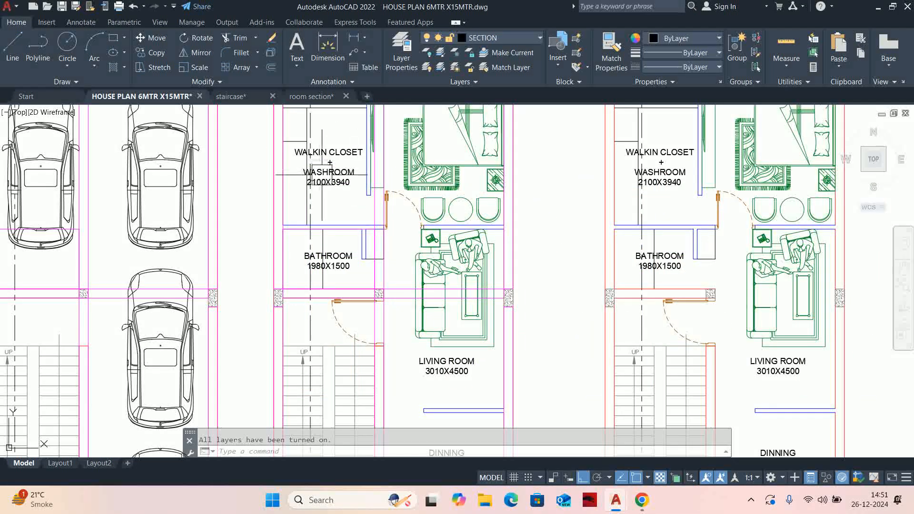
{"action": "middle_click_drag", "start_coordinate": [322, 174], "coordinate": [349, 241]}
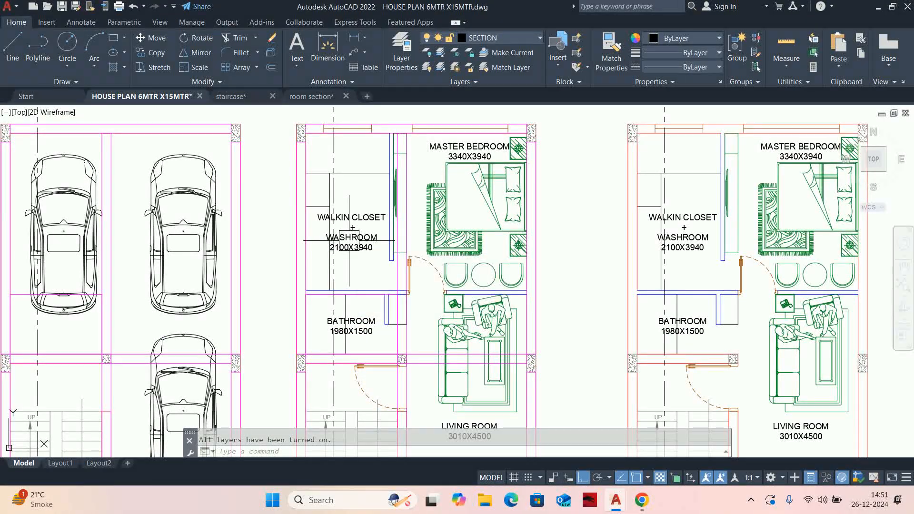
{"action": "scroll", "coordinate": [362, 152], "scroll_direction": "down", "scroll_amount": 2}
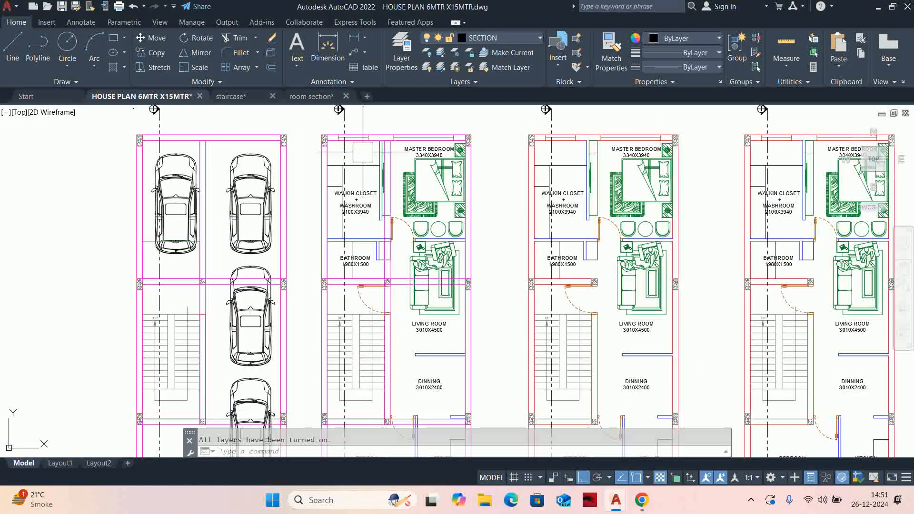
{"action": "scroll", "coordinate": [363, 152], "scroll_direction": "up", "scroll_amount": 2}
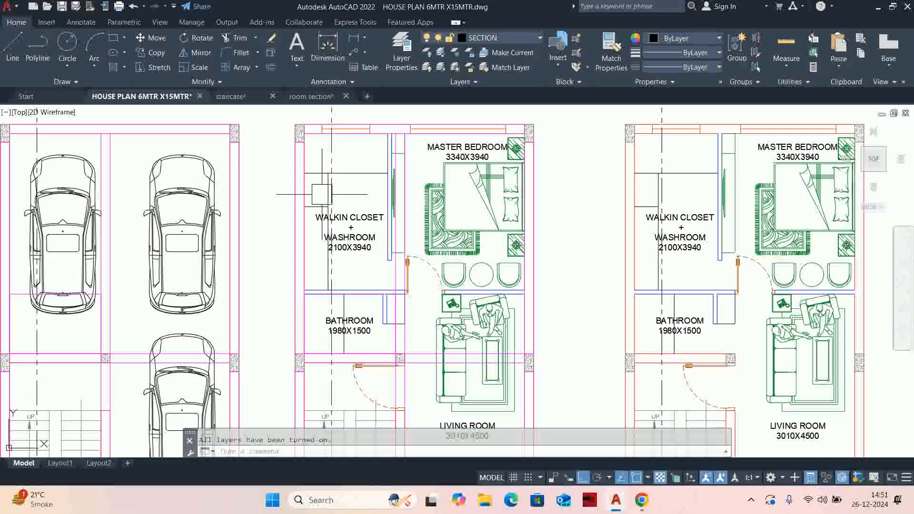
{"action": "scroll", "coordinate": [333, 138], "scroll_direction": "down", "scroll_amount": 6}
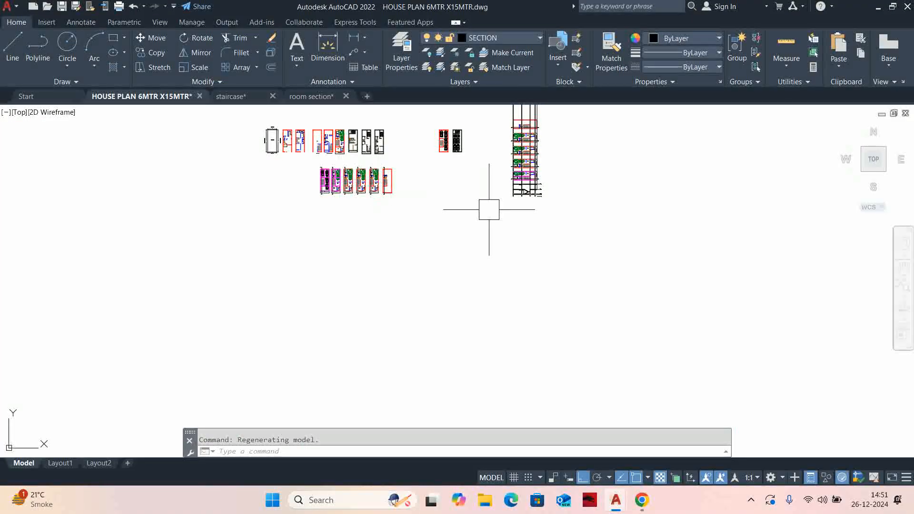
{"action": "scroll", "coordinate": [489, 210], "scroll_direction": "up", "scroll_amount": 4}
- Undo turning on all layers and the related view changes
{"action": "key", "text": "ctrl+z"}
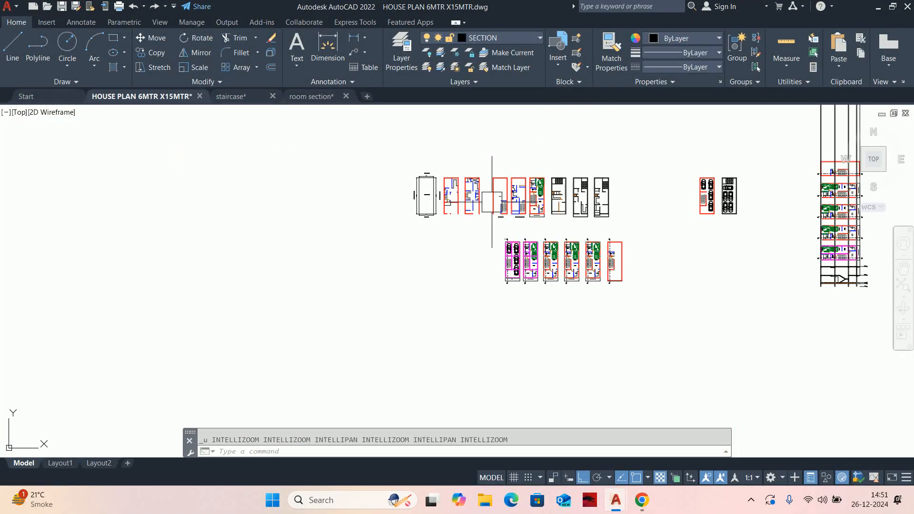
{"action": "scroll", "coordinate": [392, 244], "scroll_direction": "down", "scroll_amount": 3}
{"action": "key", "text": "Escape"}
- Offset the lower slab's top line 1200 mm upward at the end column opposite the balcony
{"action": "scroll", "coordinate": [376, 280], "scroll_direction": "up", "scroll_amount": 2}
{"action": "type", "text": "o"}
{"action": "key", "text": "Return"}
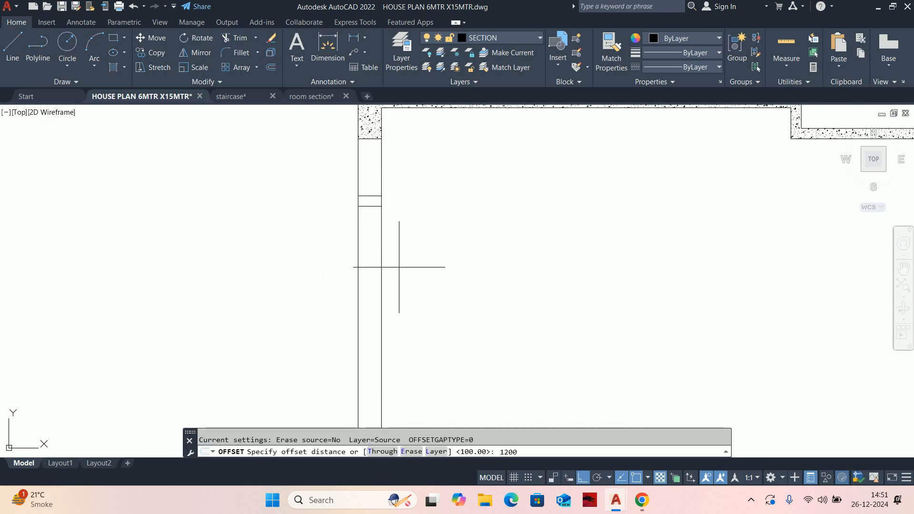
{"action": "type", "text": "1200"}
{"action": "key", "text": "Return"}
{"action": "scroll", "coordinate": [414, 324], "scroll_direction": "down", "scroll_amount": 2}
{"action": "scroll", "coordinate": [410, 323], "scroll_direction": "up", "scroll_amount": 2}
{"action": "left_click", "coordinate": [411, 341]}
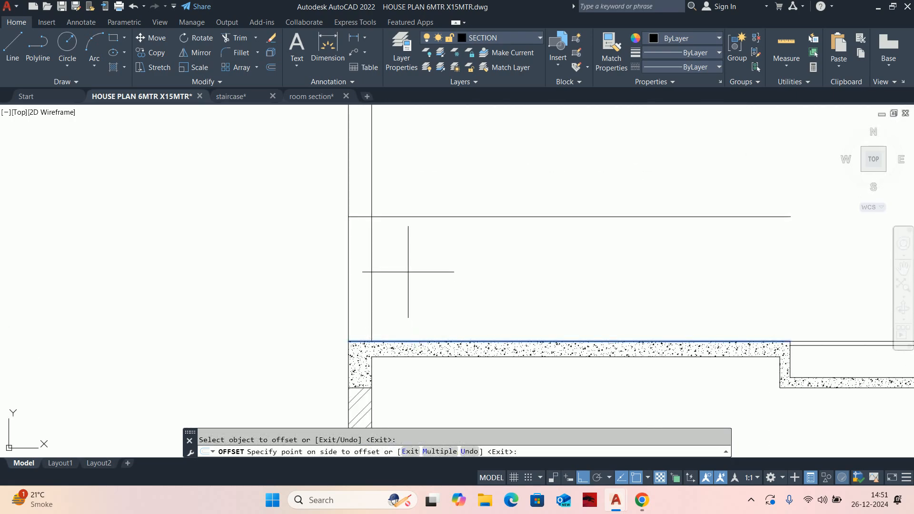
{"action": "left_click", "coordinate": [408, 272]}
{"action": "key", "text": "Escape"}
- Trim the 1200 mm offset line to the end column's width to form the window sill
{"action": "middle_click_drag", "start_coordinate": [418, 280], "coordinate": [456, 372]}
{"action": "type", "text": "tr"}
{"action": "key", "text": "Return"}
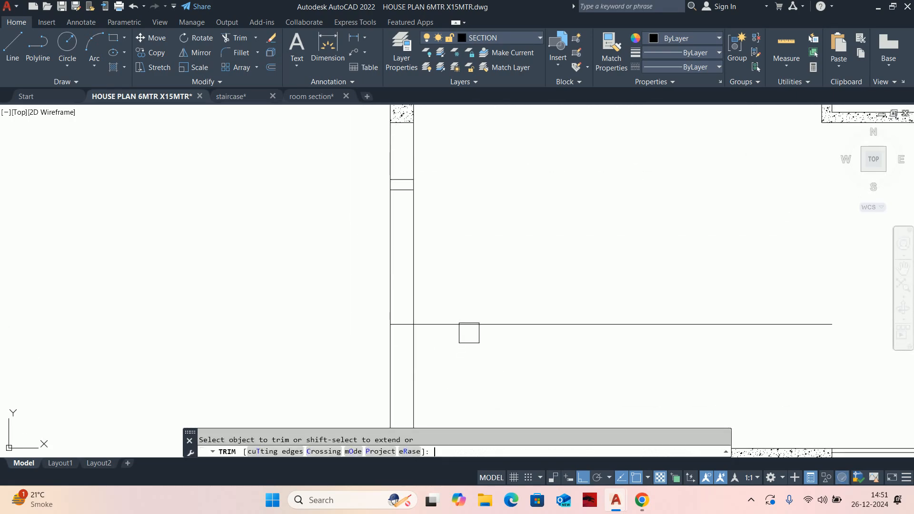
{"action": "key", "text": "Escape"}
- Draw a vertical centre line between the midpoints of the window's sill and top lines
{"action": "scroll", "coordinate": [456, 313], "scroll_direction": "down", "scroll_amount": 2}
{"action": "type", "text": "l"}
{"action": "key", "text": "Return"}
{"action": "scroll", "coordinate": [429, 323], "scroll_direction": "up", "scroll_amount": 2}
{"action": "left_click", "coordinate": [415, 312]}
{"action": "middle_click_drag", "start_coordinate": [398, 151], "coordinate": [425, 320]}
{"action": "left_click", "coordinate": [440, 262]}
{"action": "key", "text": "Return"}
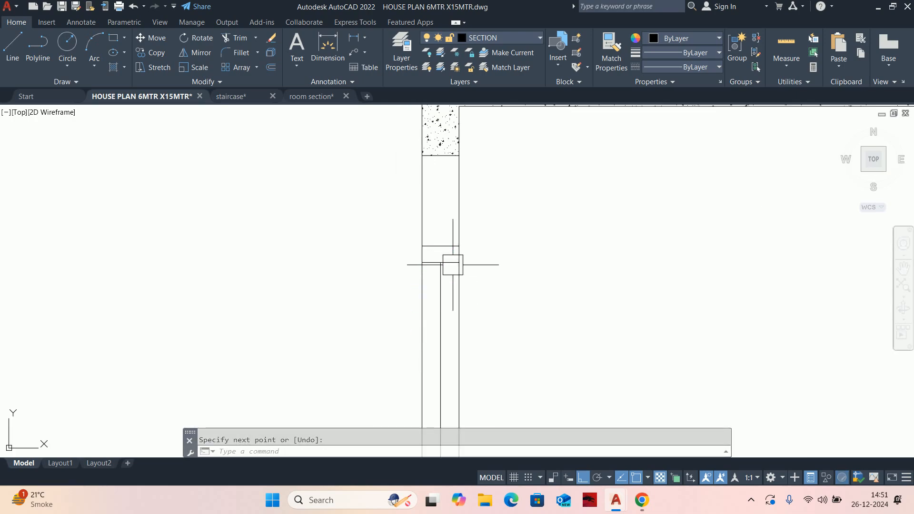
{"action": "key", "text": "Escape"}
- Draw a sunshade from the window's outer top corner, 300 mm outward, 50 mm up and sloping back to the lintel's top corner
{"action": "scroll", "coordinate": [533, 290], "scroll_direction": "down", "scroll_amount": 3}
{"action": "middle_click_drag", "start_coordinate": [544, 326], "coordinate": [552, 314]}
{"action": "scroll", "coordinate": [535, 271], "scroll_direction": "up", "scroll_amount": 3}
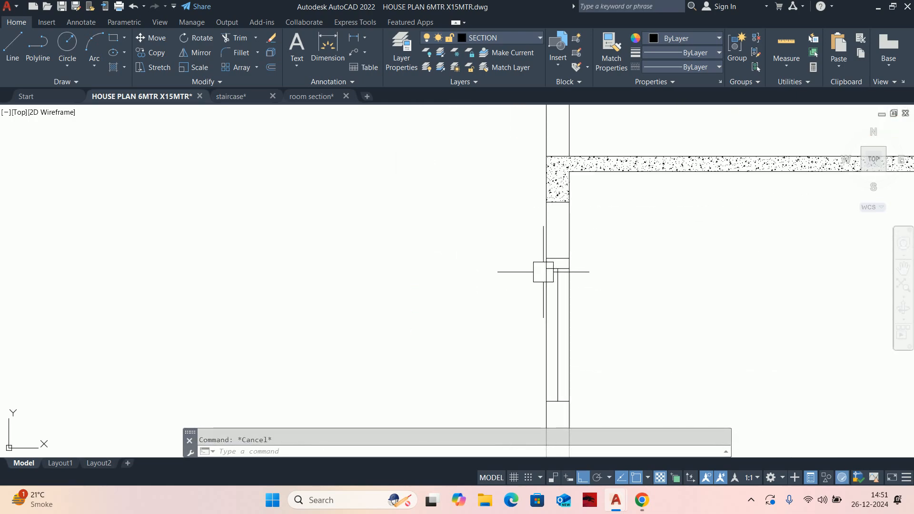
{"action": "type", "text": "l"}
{"action": "key", "text": "Return"}
{"action": "left_click", "coordinate": [548, 268]}
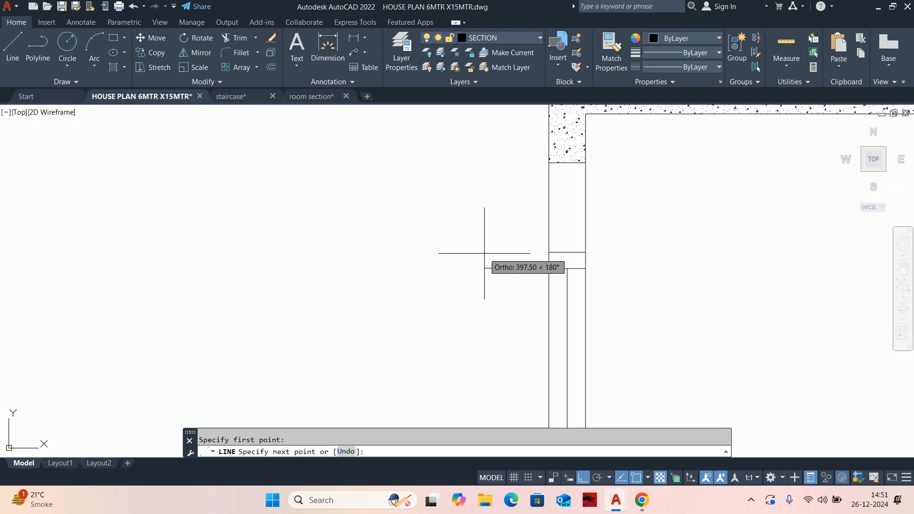
{"action": "type", "text": "300"}
{"action": "key", "text": "Return"}
{"action": "scroll", "coordinate": [513, 240], "scroll_direction": "up", "scroll_amount": 4}
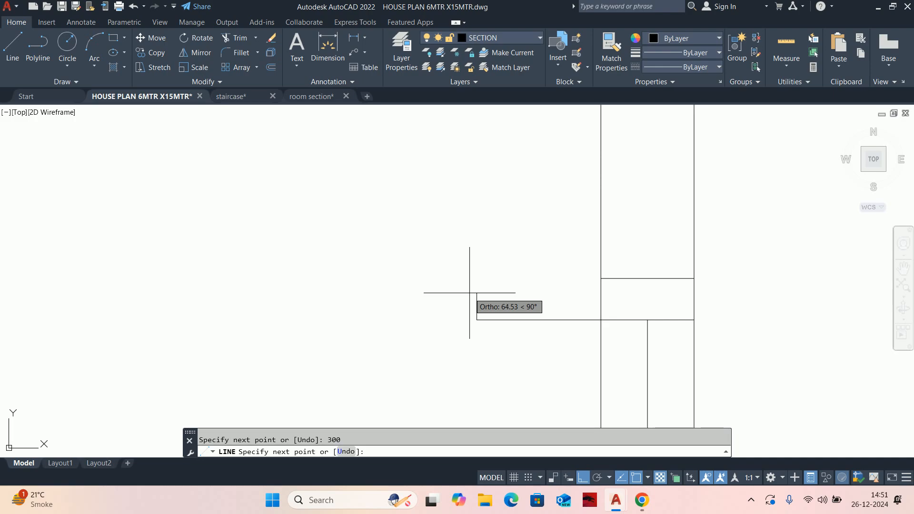
{"action": "type", "text": "50"}
{"action": "key", "text": "Return"}
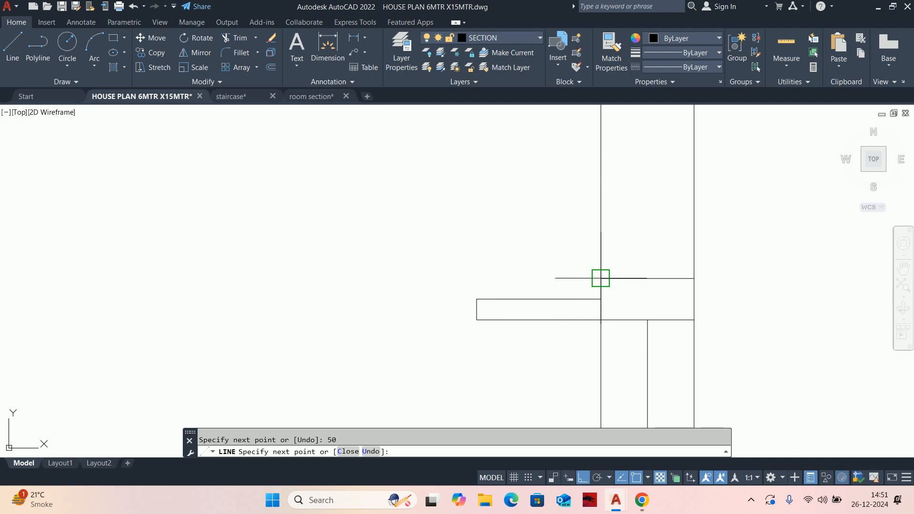
{"action": "key", "text": "Escape"}
{"action": "key", "text": "Escape"}
- Trim the column's outer line between the sunshade and the window lintel
{"action": "type", "text": "tr"}
{"action": "key", "text": "Return"}
{"action": "left_click", "coordinate": [599, 302]}
{"action": "key", "text": "Escape"}
{"action": "key", "text": "Escape"}
- Hatch the joined window lintel and sunshade with the Gravel pattern
{"action": "scroll", "coordinate": [597, 303], "scroll_direction": "down", "scroll_amount": 8}
{"action": "middle_click_drag", "start_coordinate": [595, 308], "coordinate": [520, 295]}
{"action": "scroll", "coordinate": [490, 319], "scroll_direction": "down", "scroll_amount": 4}
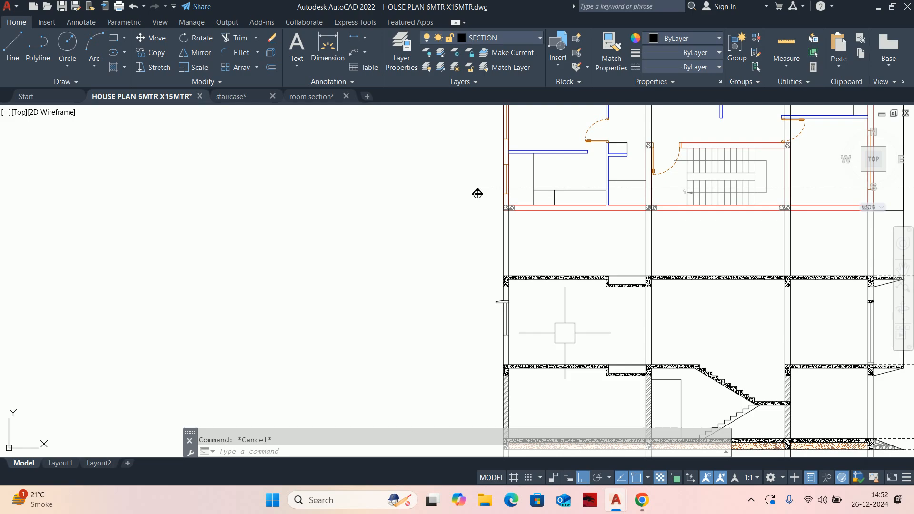
{"action": "scroll", "coordinate": [553, 348], "scroll_direction": "up", "scroll_amount": 4}
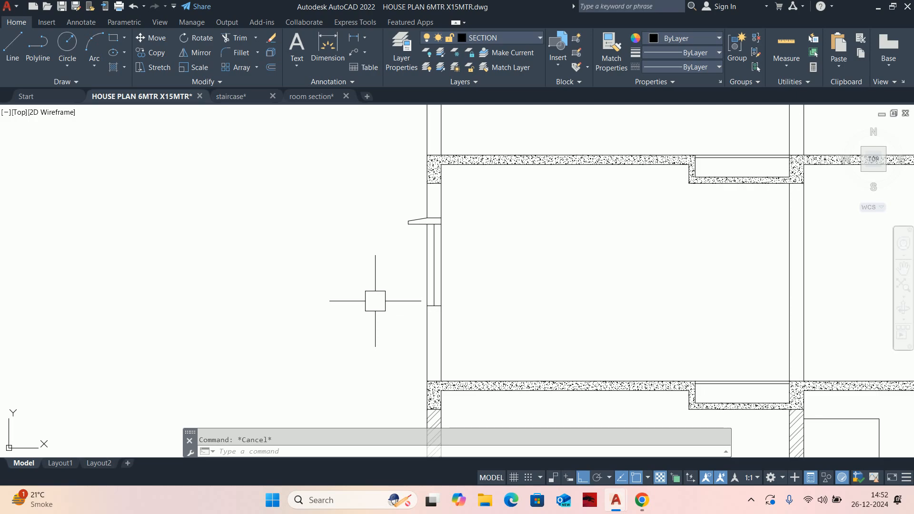
{"action": "scroll", "coordinate": [375, 301], "scroll_direction": "down", "scroll_amount": 5}
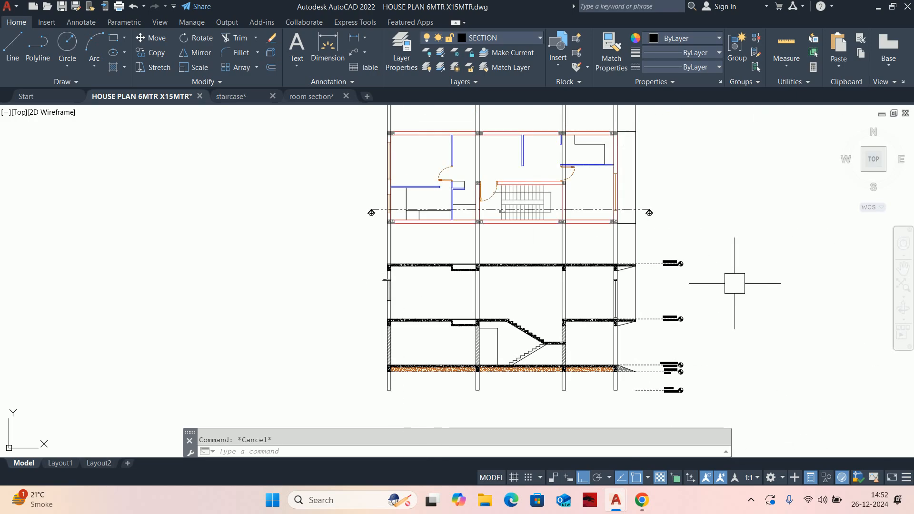
{"action": "scroll", "coordinate": [527, 260], "scroll_direction": "up", "scroll_amount": 6}
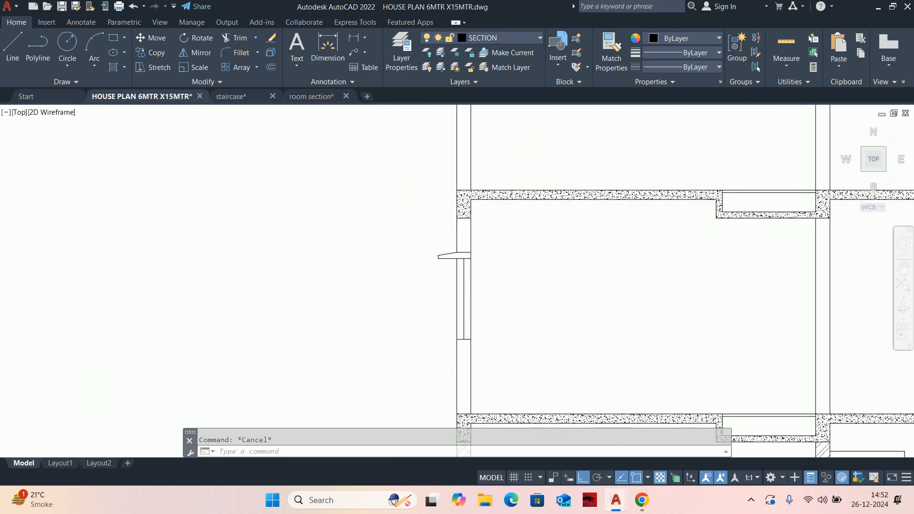
{"action": "key", "text": "Return"}
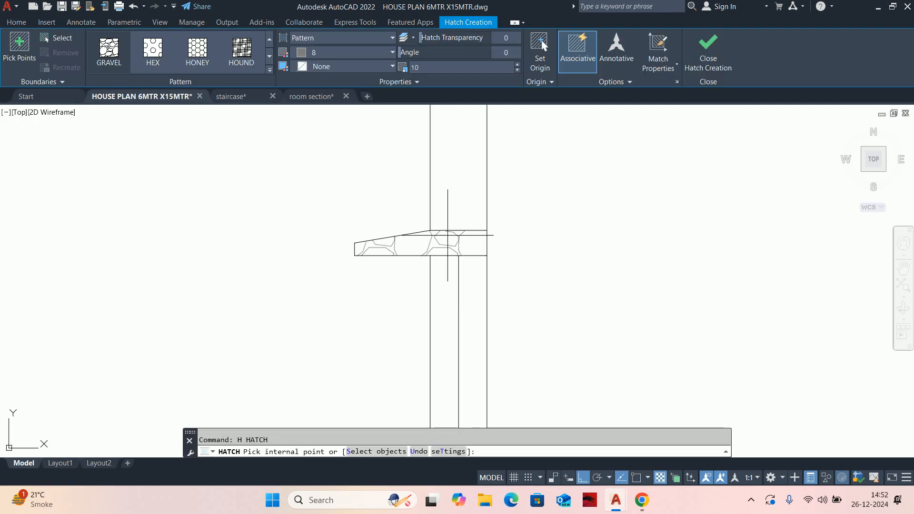
{"action": "key", "text": "Escape"}
{"action": "scroll", "coordinate": [453, 277], "scroll_direction": "down", "scroll_amount": 2}
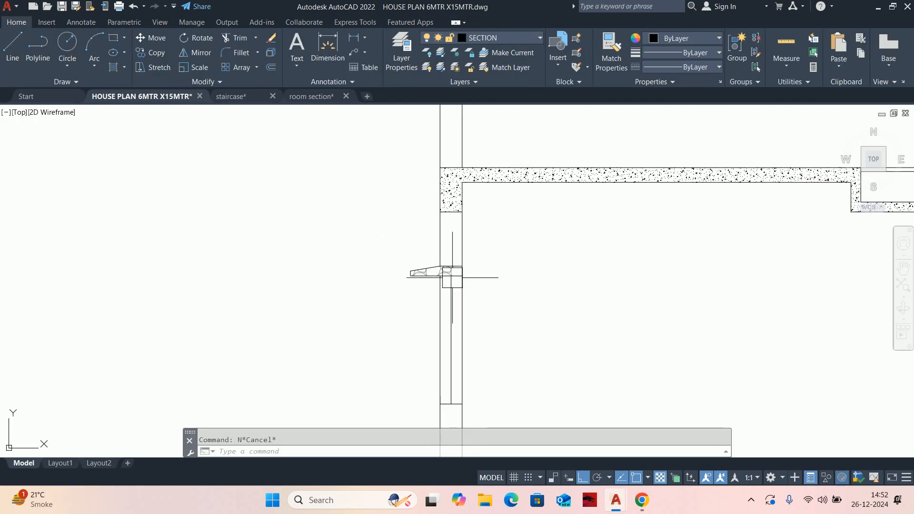
- Match the hatch of the window lintel and sunshade to the concrete hatch of the beam above
{"action": "type", "text": "ma"}
{"action": "key", "text": "Return"}
{"action": "scroll", "coordinate": [451, 201], "scroll_direction": "up", "scroll_amount": 5}
{"action": "left_click", "coordinate": [449, 198]}
{"action": "scroll", "coordinate": [452, 351], "scroll_direction": "up", "scroll_amount": 4}
{"action": "left_click", "coordinate": [437, 367]}
{"action": "scroll", "coordinate": [462, 261], "scroll_direction": "up", "scroll_amount": 4}
{"action": "key", "text": "Escape"}
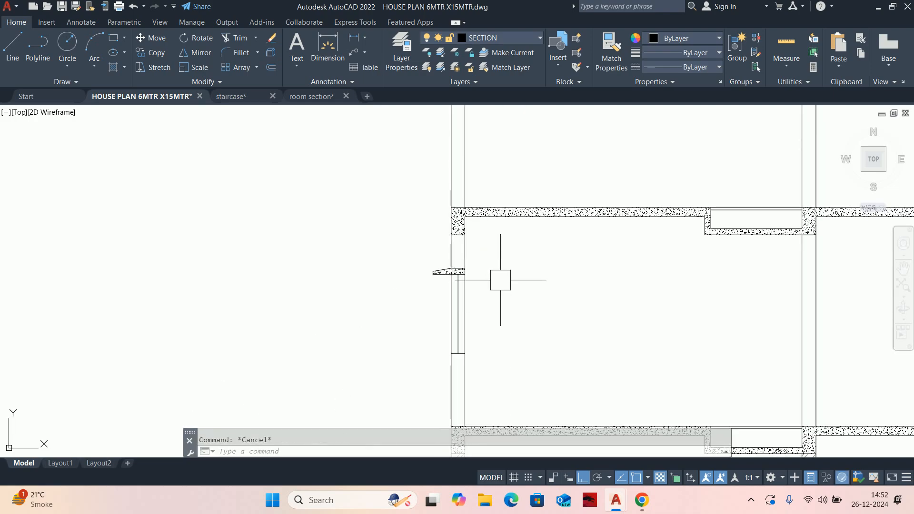
{"action": "scroll", "coordinate": [500, 280], "scroll_direction": "down", "scroll_amount": 3}
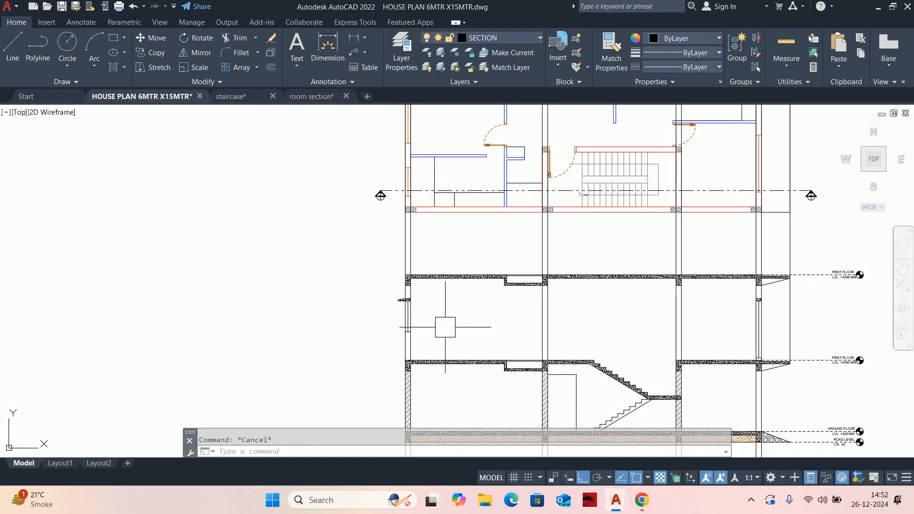
{"action": "middle_click_drag", "start_coordinate": [531, 351], "coordinate": [501, 353]}
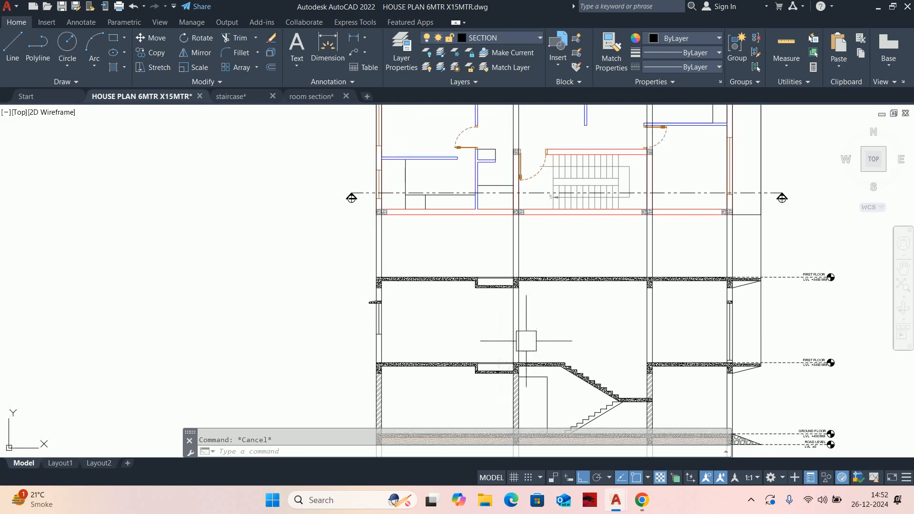
{"action": "middle_click_drag", "start_coordinate": [559, 367], "coordinate": [559, 338]}
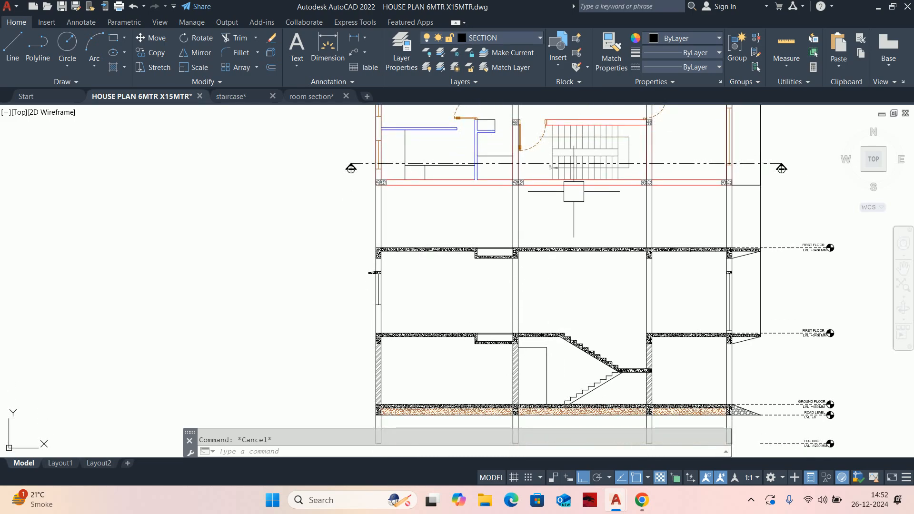
- Project a vertical line from the outermost stair riser in the plan down to the lower first-floor slab of the section
{"action": "type", "text": "l"}
{"action": "key", "text": "Return"}
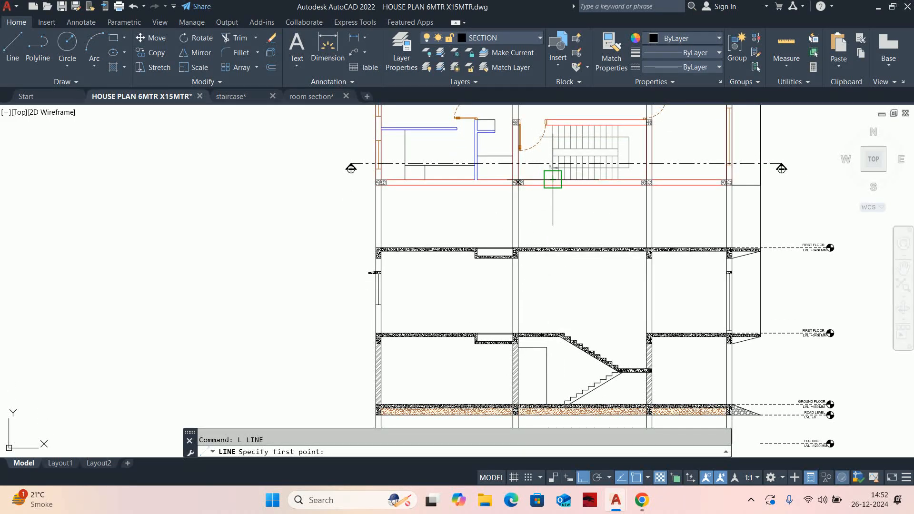
{"action": "left_click", "coordinate": [551, 180]}
{"action": "scroll", "coordinate": [526, 340], "scroll_direction": "up", "scroll_amount": 5}
{"action": "left_click", "coordinate": [573, 307]}
{"action": "key", "text": "Escape"}
{"action": "key", "text": "Escape"}
{"action": "middle_click_drag", "start_coordinate": [687, 296], "coordinate": [601, 291]}
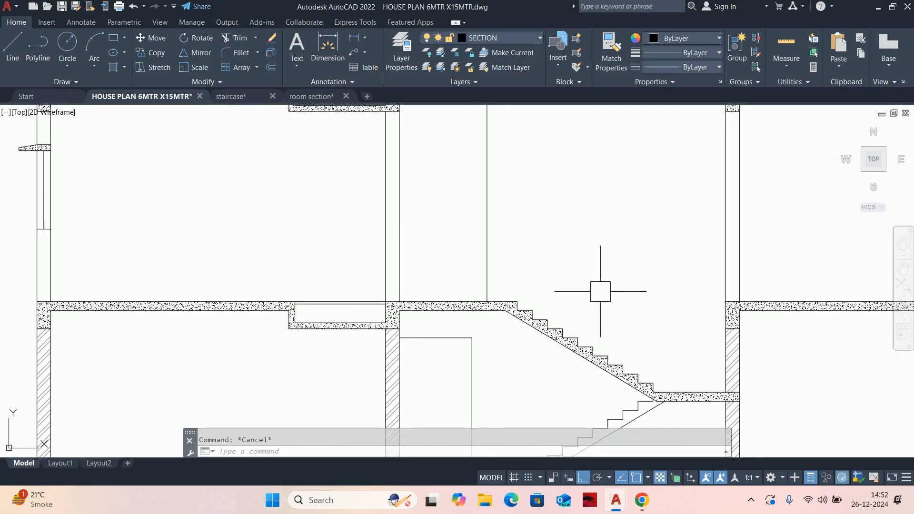
- Draw a horizontal line along the slab top from the projected stair line to the next column's face
{"action": "type", "text": "l"}
{"action": "key", "text": "Return"}
{"action": "left_click", "coordinate": [487, 301]}
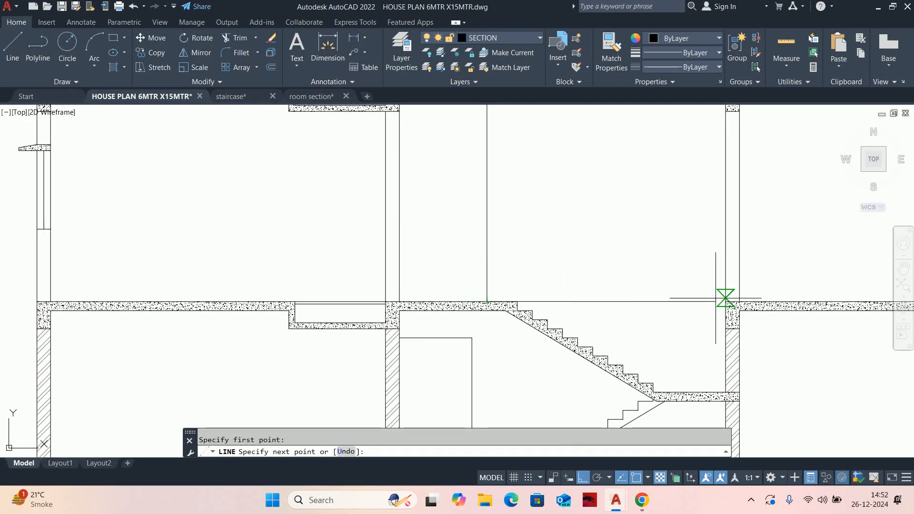
{"action": "key", "text": "Escape"}
{"action": "key", "text": "Escape"}
- Offset the horizontal line at slab level upward by 150 mm twice for the first risers
{"action": "middle_click_drag", "start_coordinate": [596, 249], "coordinate": [570, 297]}
{"action": "type", "text": "o"}
{"action": "key", "text": "Return"}
{"action": "type", "text": "150"}
{"action": "key", "text": "Return"}
{"action": "left_click", "coordinate": [585, 345]}
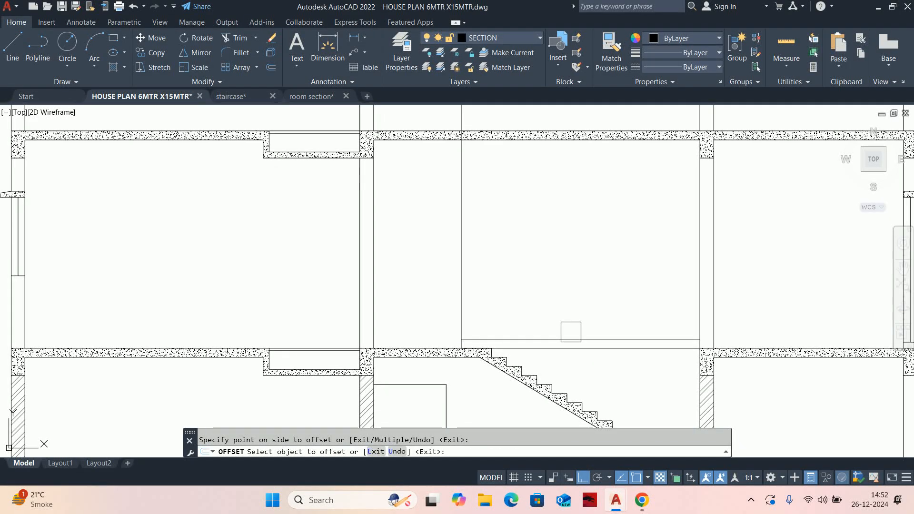
{"action": "scroll", "coordinate": [571, 331], "scroll_direction": "down", "scroll_amount": 6}
{"action": "scroll", "coordinate": [564, 308], "scroll_direction": "up", "scroll_amount": 5}
{"action": "left_click", "coordinate": [571, 318]}
{"action": "left_click", "coordinate": [572, 267]}
- Offset the top riser line upward in multiple 150 mm copies until they reach the upper slab
{"action": "left_click", "coordinate": [571, 310]}
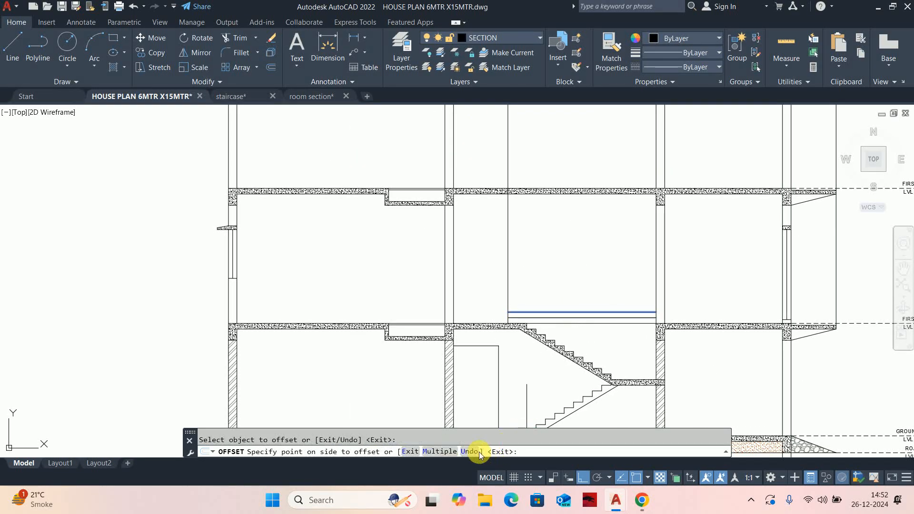
{"action": "left_click", "coordinate": [439, 454]}
{"action": "middle_click_drag", "start_coordinate": [539, 267], "coordinate": [523, 332]}
{"action": "left_click", "coordinate": [553, 233]}
{"action": "left_click", "coordinate": [555, 221]}
{"action": "left_click", "coordinate": [555, 212]}
{"action": "left_click", "coordinate": [554, 207]}
{"action": "left_click", "coordinate": [554, 212]}
{"action": "left_click", "coordinate": [555, 218]}
{"action": "left_click", "coordinate": [554, 214]}
{"action": "left_click", "coordinate": [554, 209]}
{"action": "left_click", "coordinate": [554, 210]}
{"action": "left_click", "coordinate": [554, 213]}
{"action": "left_click", "coordinate": [555, 214]}
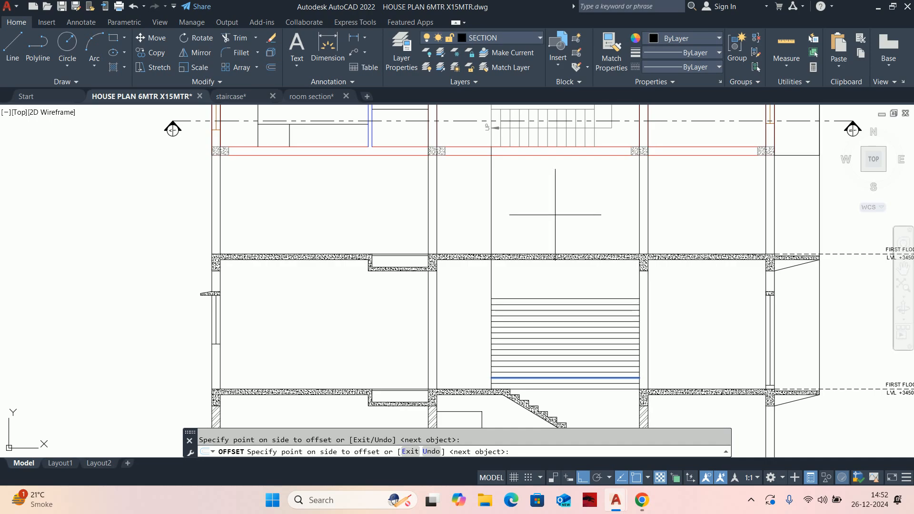
{"action": "left_click", "coordinate": [555, 212]}
{"action": "left_click", "coordinate": [558, 213]}
{"action": "left_click", "coordinate": [560, 214]}
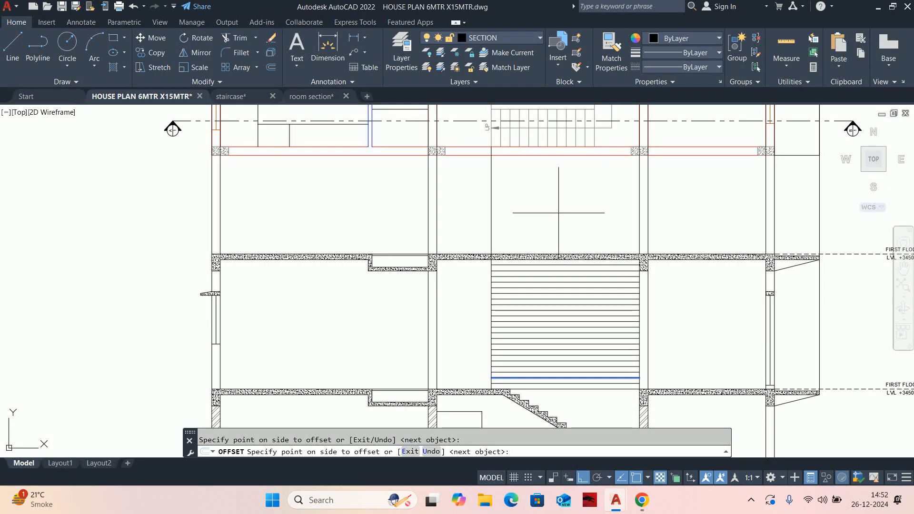
{"action": "key", "text": "Escape"}
- Offset the projected vertical stair line by 250 mm twice toward the landing for the first treads
{"action": "scroll", "coordinate": [517, 280], "scroll_direction": "up", "scroll_amount": 2}
{"action": "middle_click_drag", "start_coordinate": [509, 296], "coordinate": [519, 226]}
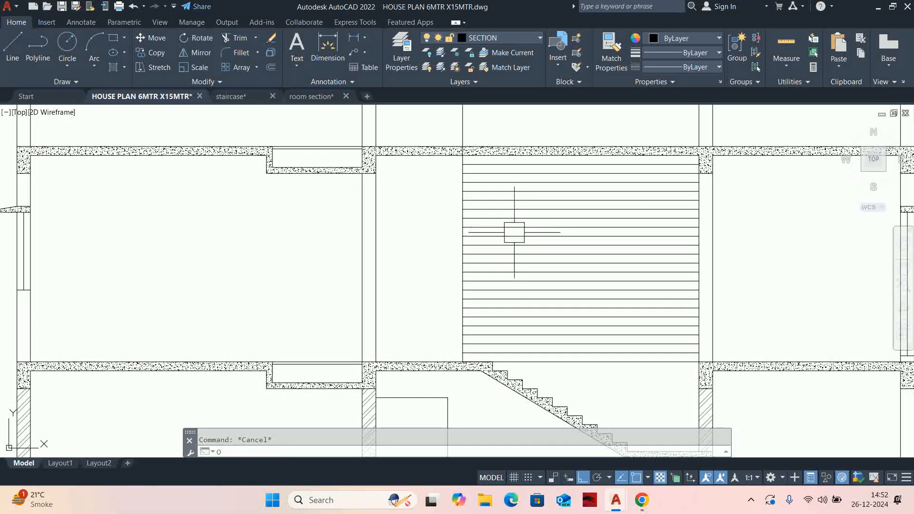
{"action": "key", "text": "Return"}
{"action": "type", "text": "250"}
{"action": "key", "text": "Return"}
{"action": "scroll", "coordinate": [493, 241], "scroll_direction": "down", "scroll_amount": 2}
{"action": "left_click", "coordinate": [474, 210]}
{"action": "left_click", "coordinate": [496, 206]}
{"action": "left_click", "coordinate": [483, 209]}
{"action": "left_click", "coordinate": [523, 209]}
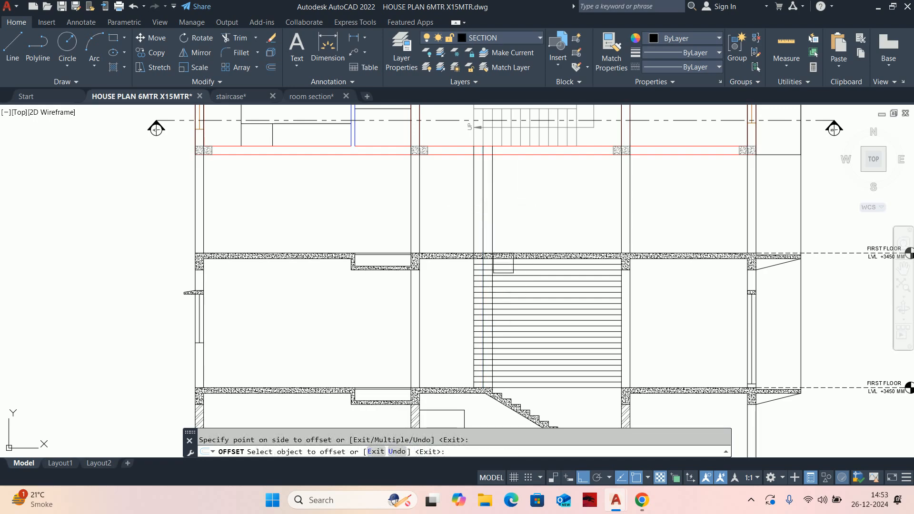
- Offset the last tread line in multiple 250 mm copies across the riser lines toward the landing
{"action": "left_click", "coordinate": [493, 286]}
{"action": "type", "text": "M"}
{"action": "key", "text": "Return"}
{"action": "left_click", "coordinate": [572, 187]}
{"action": "left_click", "coordinate": [576, 200]}
{"action": "left_click", "coordinate": [578, 200]}
{"action": "left_click", "coordinate": [580, 200]}
{"action": "left_click", "coordinate": [584, 201]}
{"action": "left_click", "coordinate": [589, 200]}
{"action": "left_click", "coordinate": [594, 200]}
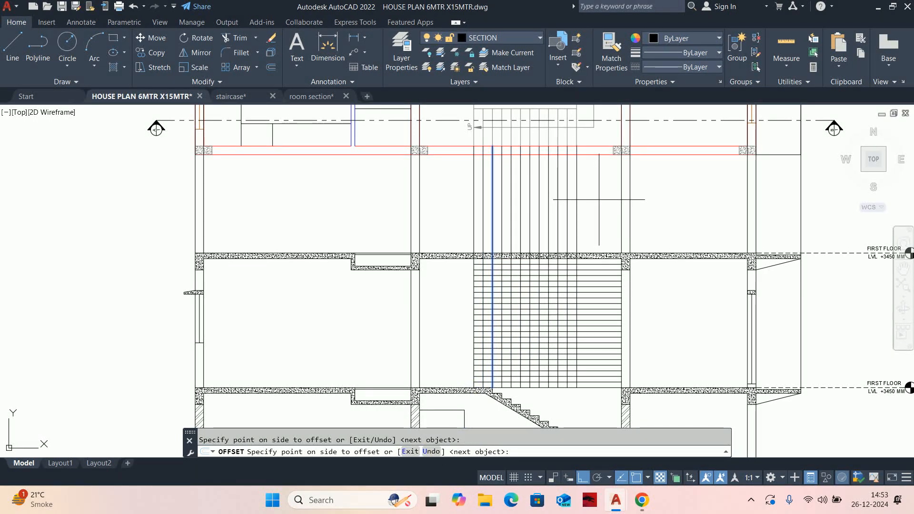
{"action": "key", "text": "Escape"}
{"action": "key", "text": "Escape"}
- Trim the grid diagonally upward from the lower slab to shape the first steps of the lower flight
{"action": "scroll", "coordinate": [552, 364], "scroll_direction": "up", "scroll_amount": 4}
{"action": "middle_click_drag", "start_coordinate": [515, 367], "coordinate": [687, 257]}
{"action": "scroll", "coordinate": [679, 258], "scroll_direction": "down", "scroll_amount": 4}
{"action": "middle_click_drag", "start_coordinate": [619, 263], "coordinate": [524, 299]}
{"action": "scroll", "coordinate": [525, 304], "scroll_direction": "up", "scroll_amount": 8}
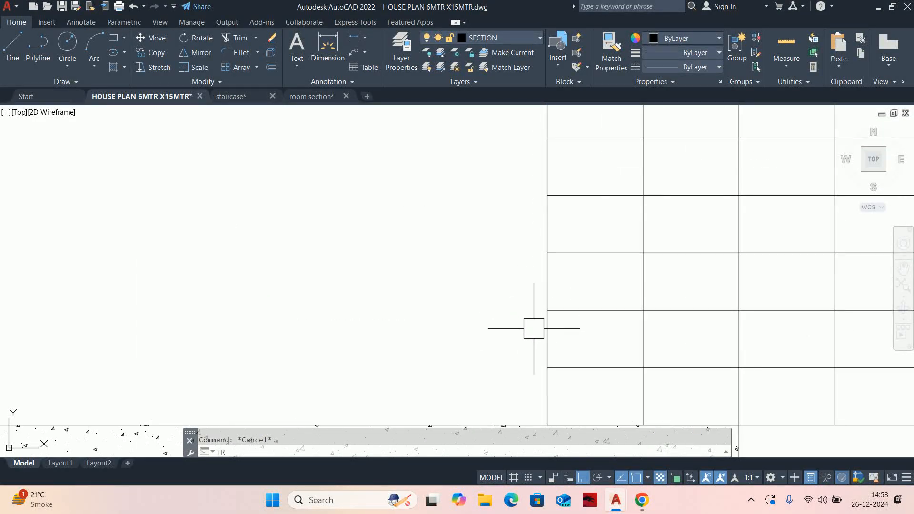
{"action": "type", "text": "tr"}
{"action": "key", "text": "Return"}
{"action": "scroll", "coordinate": [538, 330], "scroll_direction": "up", "scroll_amount": 2}
{"action": "left_click", "coordinate": [510, 338]}
{"action": "left_click", "coordinate": [581, 297]}
{"action": "middle_click_drag", "start_coordinate": [581, 286], "coordinate": [490, 329]}
{"action": "left_click", "coordinate": [496, 337]}
{"action": "left_click_drag", "start_coordinate": [503, 332], "coordinate": [585, 277]}
{"action": "middle_click_drag", "start_coordinate": [592, 267], "coordinate": [536, 301]}
{"action": "left_click_drag", "start_coordinate": [545, 306], "coordinate": [612, 263]}
- Trim the grid cell by cell along the same diagonal to shape the lower flight's remaining steps up to the mid-landing
{"action": "middle_click_drag", "start_coordinate": [614, 261], "coordinate": [544, 303]}
{"action": "left_click_drag", "start_coordinate": [554, 298], "coordinate": [643, 241]}
{"action": "middle_click_drag", "start_coordinate": [645, 241], "coordinate": [560, 302]}
{"action": "left_click_drag", "start_coordinate": [564, 311], "coordinate": [708, 239]}
{"action": "middle_click_drag", "start_coordinate": [706, 239], "coordinate": [602, 279]}
{"action": "scroll", "coordinate": [512, 304], "scroll_direction": "down", "scroll_amount": 2}
{"action": "mouse_move", "coordinate": [517, 306]}
{"action": "left_mouse_down"}
{"action": "mouse_move", "coordinate": [590, 265]}
{"action": "mouse_move", "coordinate": [612, 218]}
{"action": "left_mouse_up"}
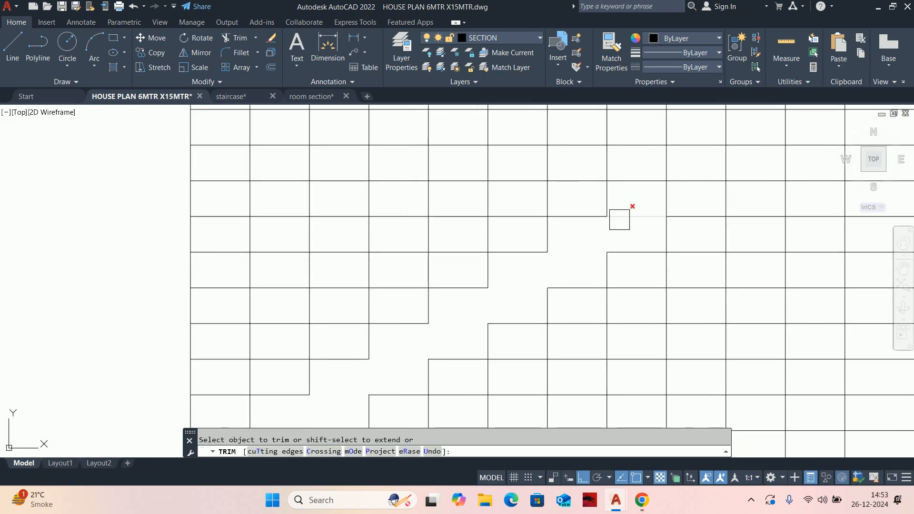
{"action": "scroll", "coordinate": [505, 314], "scroll_direction": "up", "scroll_amount": 4}
{"action": "left_click_drag", "start_coordinate": [529, 272], "coordinate": [627, 199]}
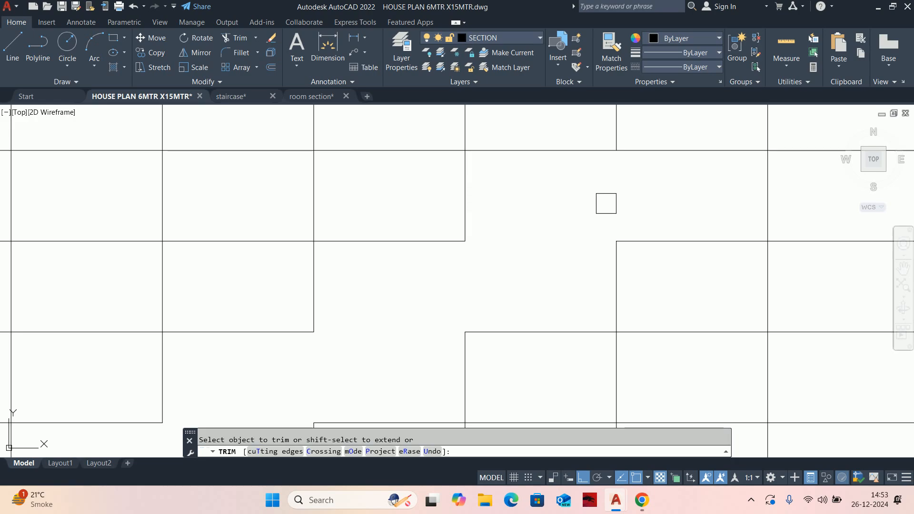
{"action": "scroll", "coordinate": [524, 261], "scroll_direction": "down", "scroll_amount": 2}
{"action": "mouse_move", "coordinate": [525, 260]}
{"action": "left_mouse_down"}
{"action": "mouse_move", "coordinate": [564, 210]}
{"action": "mouse_move", "coordinate": [602, 214]}
{"action": "left_mouse_up"}
{"action": "middle_click_drag", "start_coordinate": [643, 199], "coordinate": [520, 270]}
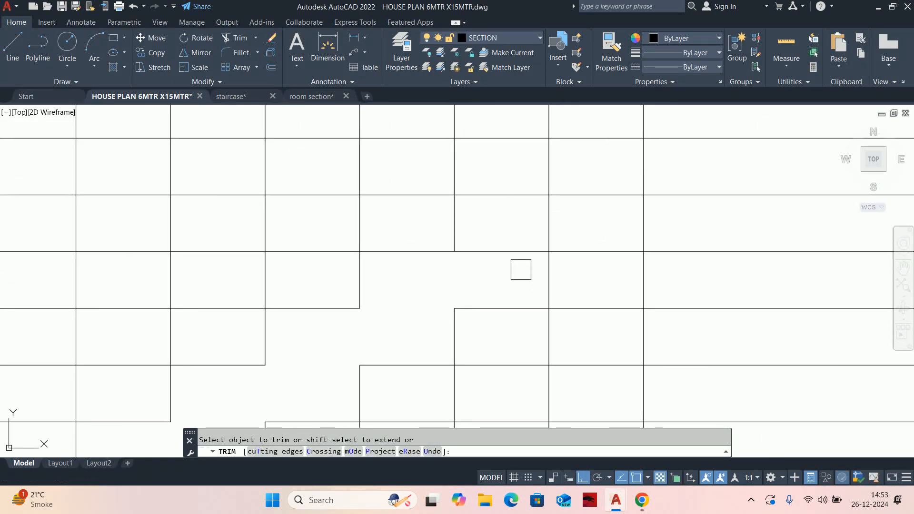
{"action": "left_click_drag", "start_coordinate": [494, 271], "coordinate": [570, 218]}
{"action": "middle_click_drag", "start_coordinate": [575, 224], "coordinate": [508, 267]}
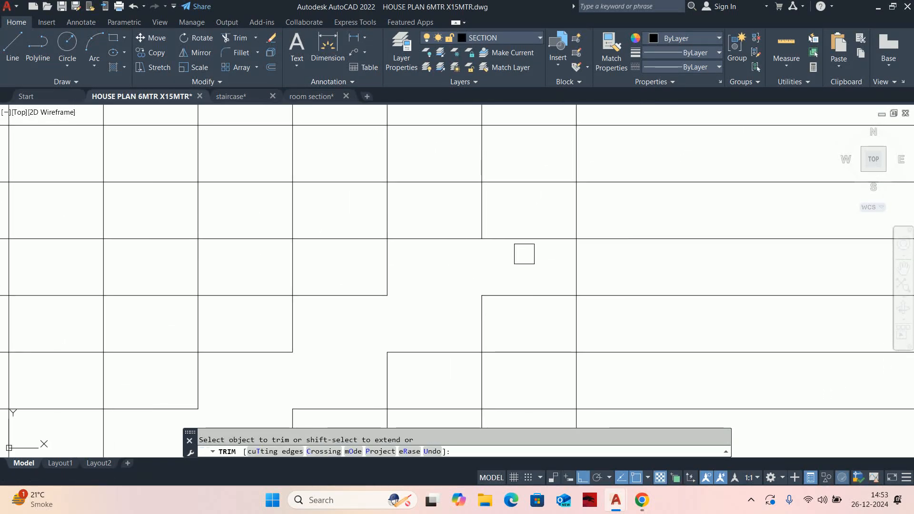
{"action": "left_click", "coordinate": [542, 246]}
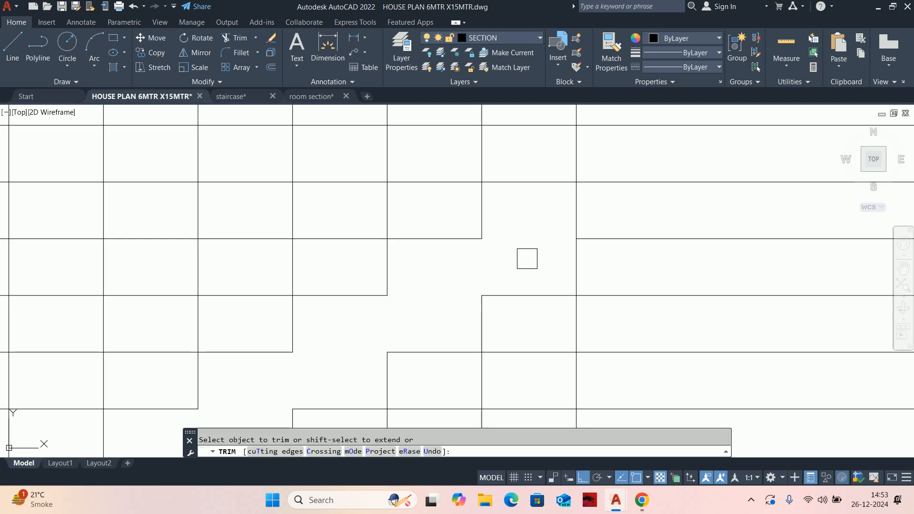
- Trim the grid diagonally back from the mid-landing to shape the first steps of the upper flight
{"action": "middle_click_drag", "start_coordinate": [619, 207], "coordinate": [652, 295]}
{"action": "mouse_move", "coordinate": [653, 296]}
{"action": "left_mouse_down"}
{"action": "mouse_move", "coordinate": [635, 265]}
{"action": "mouse_move", "coordinate": [561, 219]}
{"action": "left_mouse_up"}
{"action": "middle_click_drag", "start_coordinate": [547, 213], "coordinate": [658, 277]}
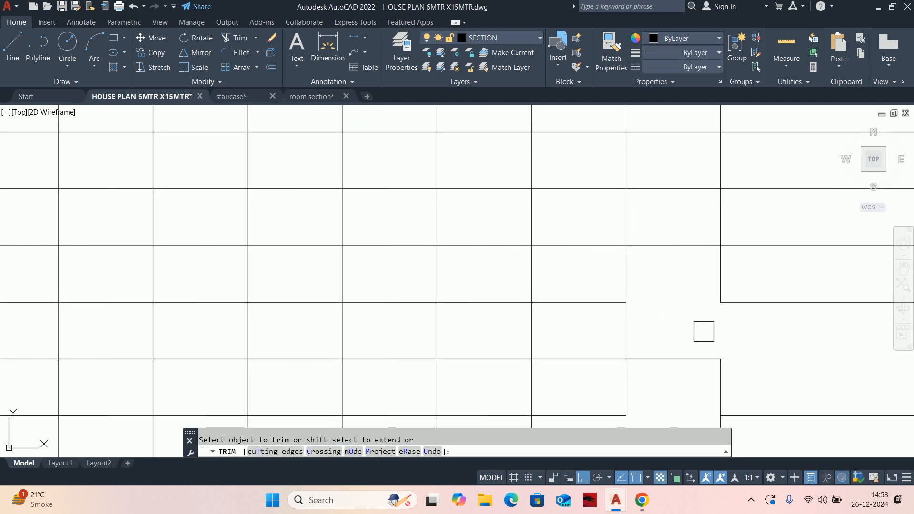
{"action": "left_click_drag", "start_coordinate": [655, 270], "coordinate": [571, 230]}
{"action": "middle_click_drag", "start_coordinate": [571, 230], "coordinate": [625, 286]}
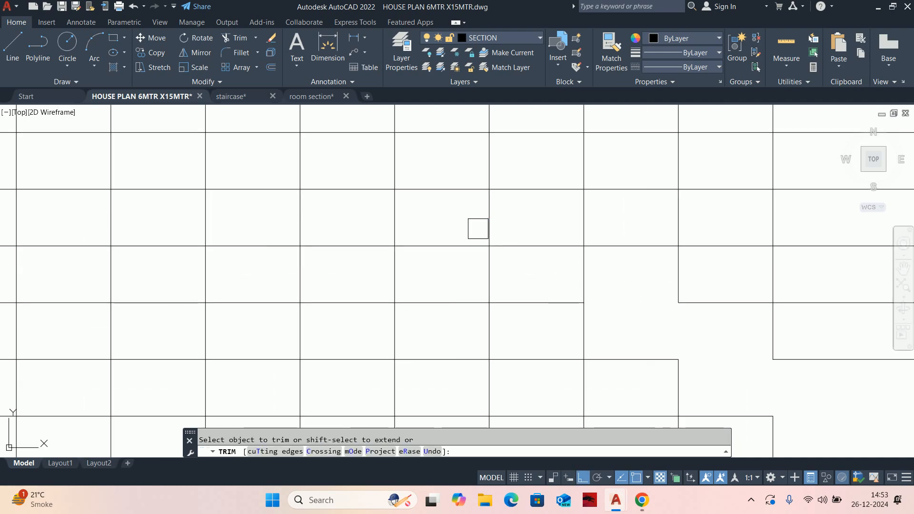
{"action": "left_click_drag", "start_coordinate": [600, 270], "coordinate": [539, 262]}
{"action": "middle_click_drag", "start_coordinate": [539, 261], "coordinate": [590, 305]}
{"action": "left_click_drag", "start_coordinate": [590, 305], "coordinate": [516, 235]}
{"action": "middle_click_drag", "start_coordinate": [516, 235], "coordinate": [624, 307]}
{"action": "left_click_drag", "start_coordinate": [624, 308], "coordinate": [565, 253]}
{"action": "middle_click_drag", "start_coordinate": [595, 309], "coordinate": [644, 320]}
- Trim the grid along the upper flight's diagonal to shape its remaining steps up to the upper slab
{"action": "left_click_drag", "start_coordinate": [682, 305], "coordinate": [594, 264]}
{"action": "middle_click_drag", "start_coordinate": [594, 264], "coordinate": [633, 284]}
{"action": "left_click_drag", "start_coordinate": [636, 279], "coordinate": [546, 211]}
{"action": "middle_click_drag", "start_coordinate": [522, 220], "coordinate": [624, 288]}
{"action": "mouse_move", "coordinate": [624, 288]}
{"action": "left_mouse_down"}
{"action": "mouse_move", "coordinate": [623, 277]}
{"action": "mouse_move", "coordinate": [555, 241]}
{"action": "mouse_move", "coordinate": [565, 251]}
{"action": "left_mouse_up"}
{"action": "middle_click_drag", "start_coordinate": [565, 251], "coordinate": [626, 302]}
{"action": "left_click_drag", "start_coordinate": [617, 283], "coordinate": [552, 257]}
{"action": "middle_click_drag", "start_coordinate": [537, 252], "coordinate": [595, 280]}
{"action": "left_click_drag", "start_coordinate": [596, 279], "coordinate": [545, 263]}
{"action": "middle_click_drag", "start_coordinate": [545, 263], "coordinate": [595, 297]}
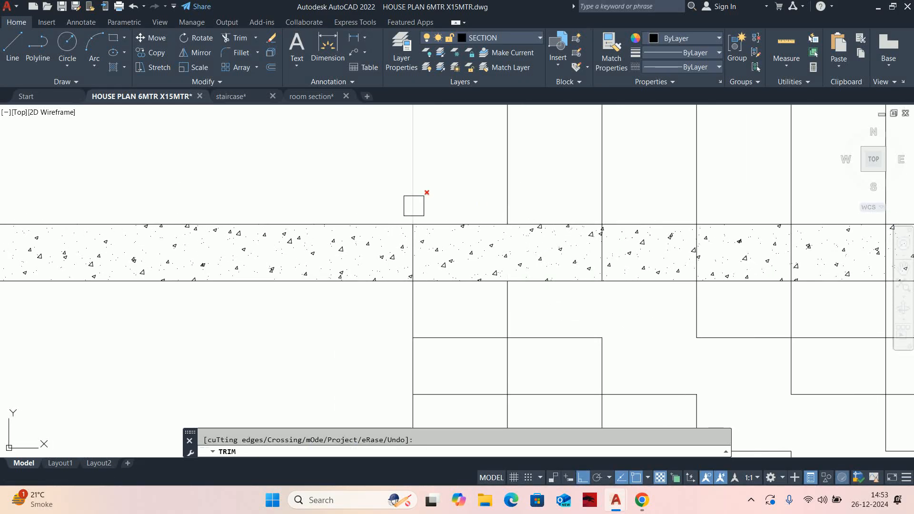
- Trim the projected stair line above the upper slab and the leftover segment just beneath that slab
{"action": "left_click", "coordinate": [413, 206]}
{"action": "scroll", "coordinate": [513, 293], "scroll_direction": "down", "scroll_amount": 2}
{"action": "left_click", "coordinate": [467, 300]}
- Fence-trim the grid segments beneath the upper flight's steps from the upper slab down to the mid-landing
{"action": "left_click", "coordinate": [495, 325]}
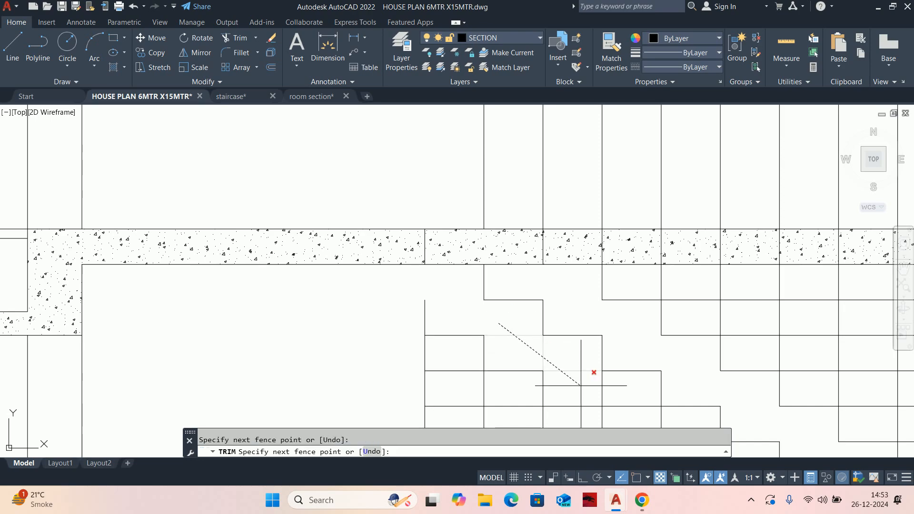
{"action": "middle_click_drag", "start_coordinate": [642, 406], "coordinate": [429, 289]}
{"action": "mouse_move", "coordinate": [592, 402]}
{"action": "middle_mouse_down"}
{"action": "mouse_move", "coordinate": [527, 336]}
{"action": "mouse_move", "coordinate": [534, 326]}
{"action": "middle_mouse_up"}
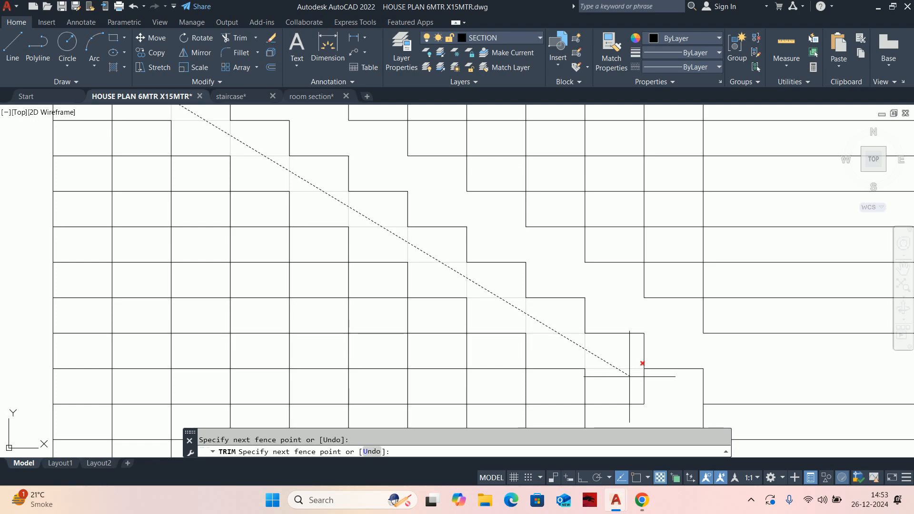
{"action": "left_click", "coordinate": [662, 395]}
- Try to fence-trim the grid segments beneath the lower flight's steps from the mid-landing down to the slab
{"action": "scroll", "coordinate": [655, 394], "scroll_direction": "down", "scroll_amount": 4}
{"action": "middle_click_drag", "start_coordinate": [637, 381], "coordinate": [637, 252]}
{"action": "scroll", "coordinate": [666, 282], "scroll_direction": "up", "scroll_amount": 6}
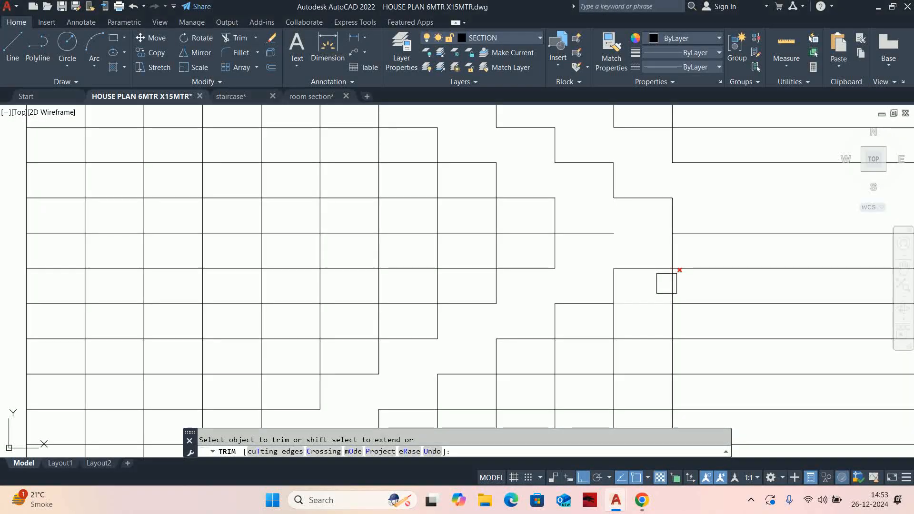
{"action": "left_click", "coordinate": [639, 293]}
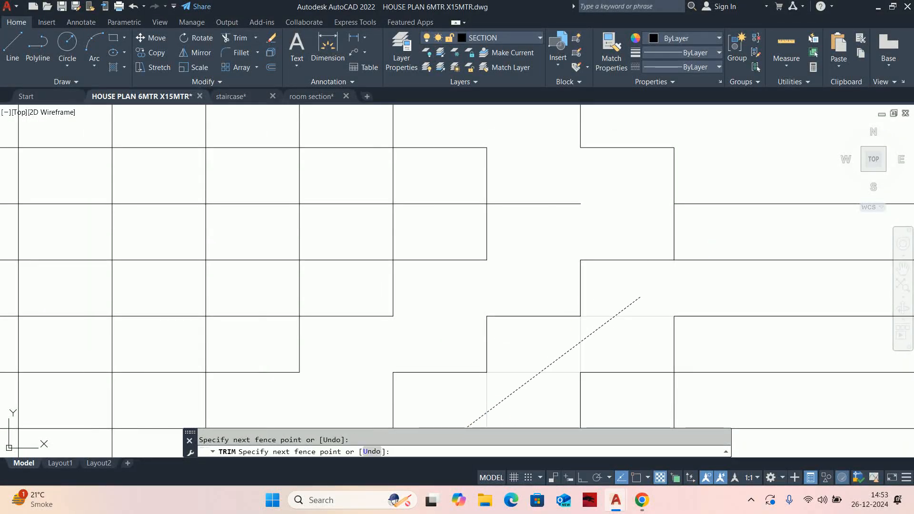
{"action": "scroll", "coordinate": [598, 259], "scroll_direction": "down", "scroll_amount": 5}
{"action": "scroll", "coordinate": [657, 209], "scroll_direction": "up", "scroll_amount": 3}
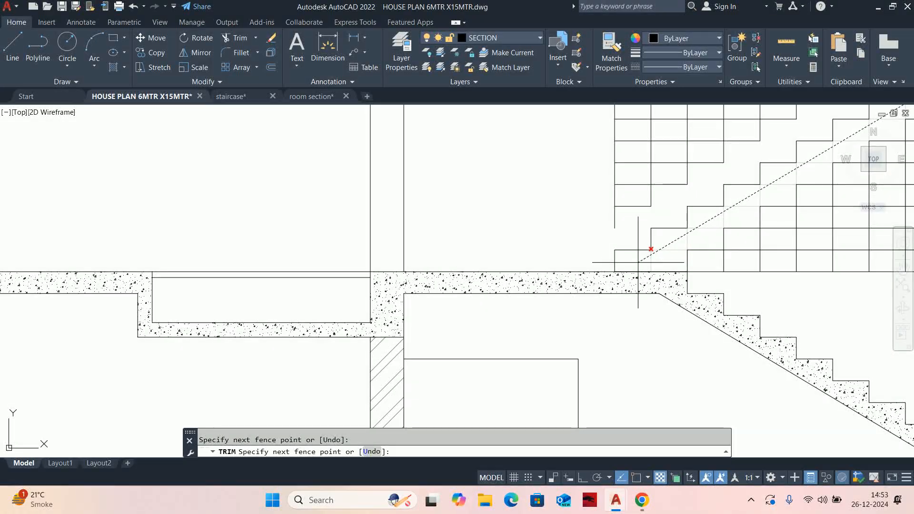
{"action": "key", "text": "Return"}
- Trim the grid segments beneath the lower flight's step outline with a fence from the last tread line to the slab
{"action": "middle_click_drag", "start_coordinate": [686, 242], "coordinate": [480, 294]}
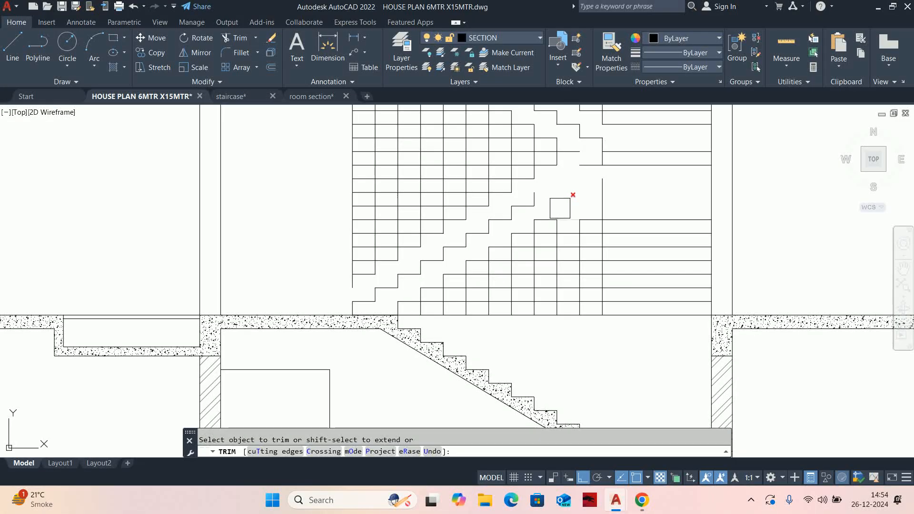
{"action": "scroll", "coordinate": [560, 208], "scroll_direction": "up", "scroll_amount": 4}
{"action": "scroll", "coordinate": [588, 255], "scroll_direction": "down", "scroll_amount": 4}
{"action": "scroll", "coordinate": [629, 327], "scroll_direction": "up", "scroll_amount": 6}
{"action": "left_click", "coordinate": [666, 308]}
{"action": "scroll", "coordinate": [596, 255], "scroll_direction": "down", "scroll_amount": 4}
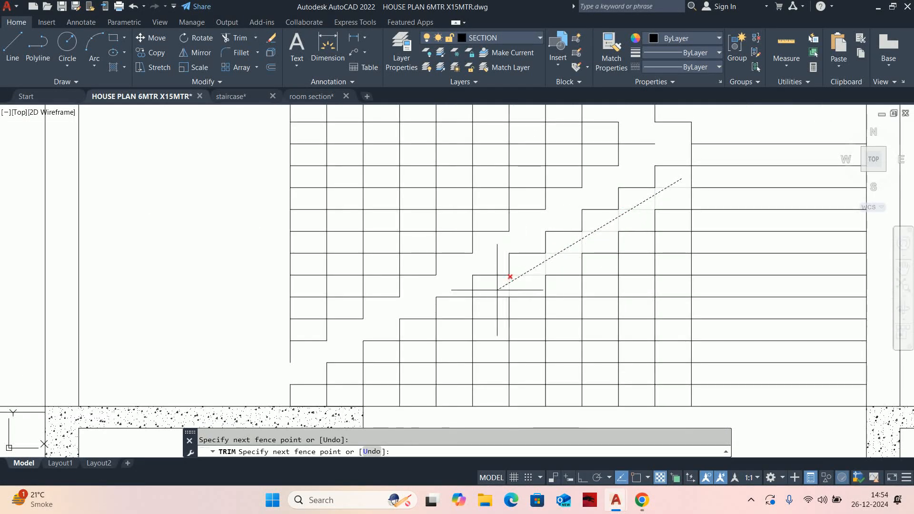
{"action": "scroll", "coordinate": [421, 333], "scroll_direction": "up", "scroll_amount": 4}
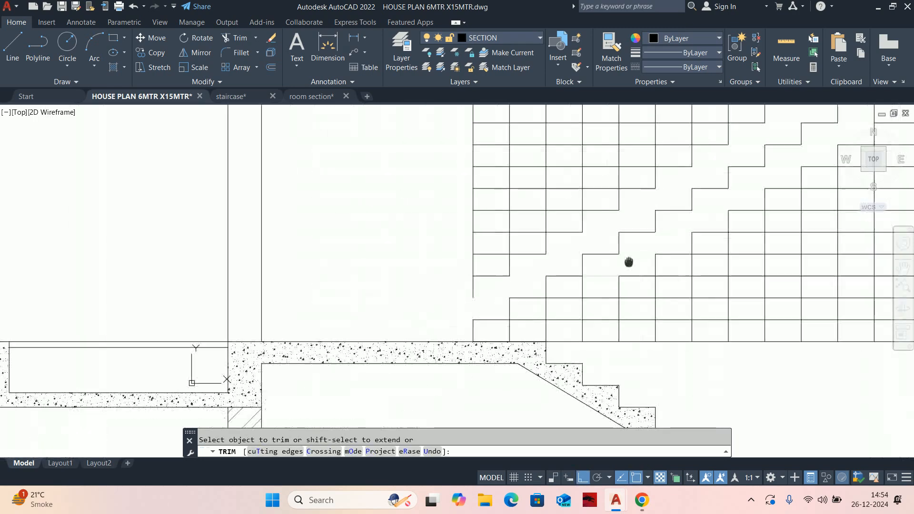
{"action": "scroll", "coordinate": [495, 329], "scroll_direction": "down", "scroll_amount": 1}
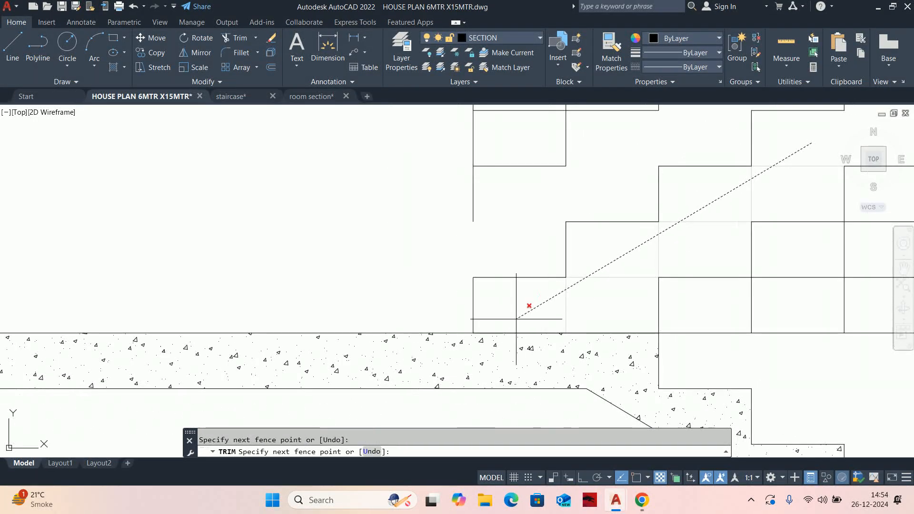
{"action": "key", "text": "Return"}
{"action": "scroll", "coordinate": [388, 296], "scroll_direction": "up", "scroll_amount": 5}
{"action": "key", "text": "Escape"}
- Delete the leftover horizontal grid lines beneath the lower flight and the landing
{"action": "scroll", "coordinate": [537, 347], "scroll_direction": "up", "scroll_amount": 4}
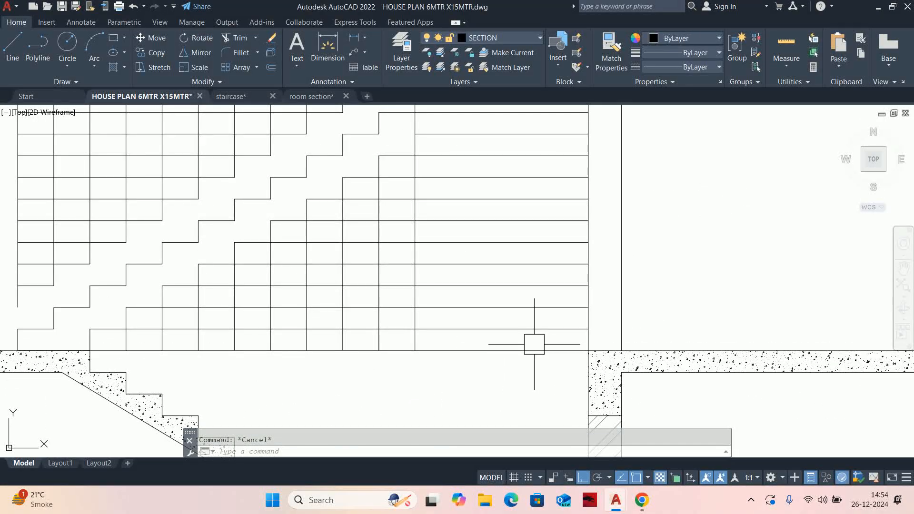
{"action": "scroll", "coordinate": [535, 339], "scroll_direction": "down", "scroll_amount": 5}
{"action": "left_click", "coordinate": [494, 271]}
{"action": "scroll", "coordinate": [484, 210], "scroll_direction": "up", "scroll_amount": 1}
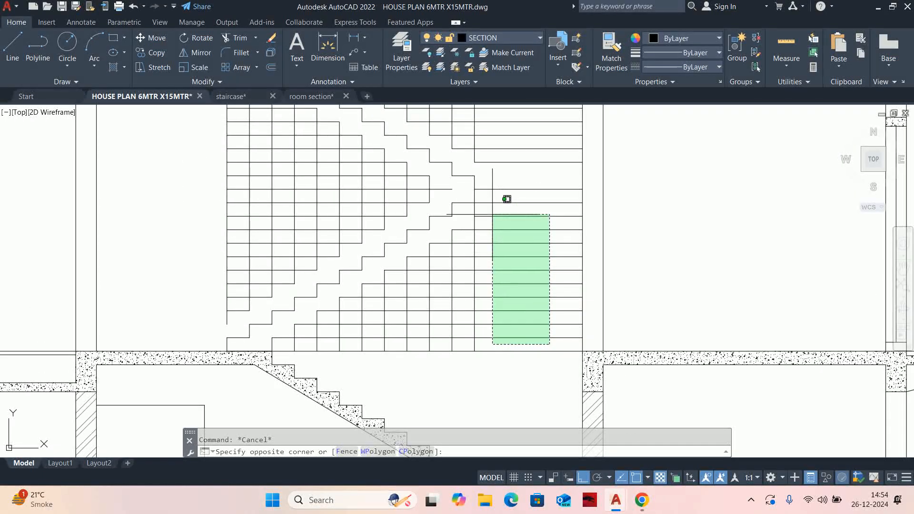
{"action": "left_click", "coordinate": [508, 201]}
{"action": "middle_click_drag", "start_coordinate": [473, 235], "coordinate": [489, 251]}
{"action": "key", "text": "Delete"}
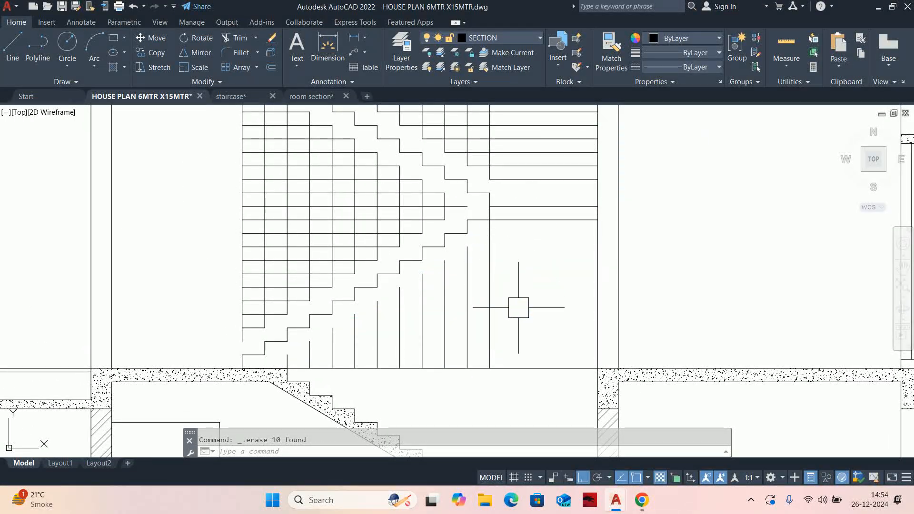
- Trim the last tread line between the landing and the lower slab
{"action": "type", "text": "tr"}
{"action": "key", "text": "Return"}
{"action": "left_click", "coordinate": [498, 284]}
{"action": "key", "text": "Escape"}
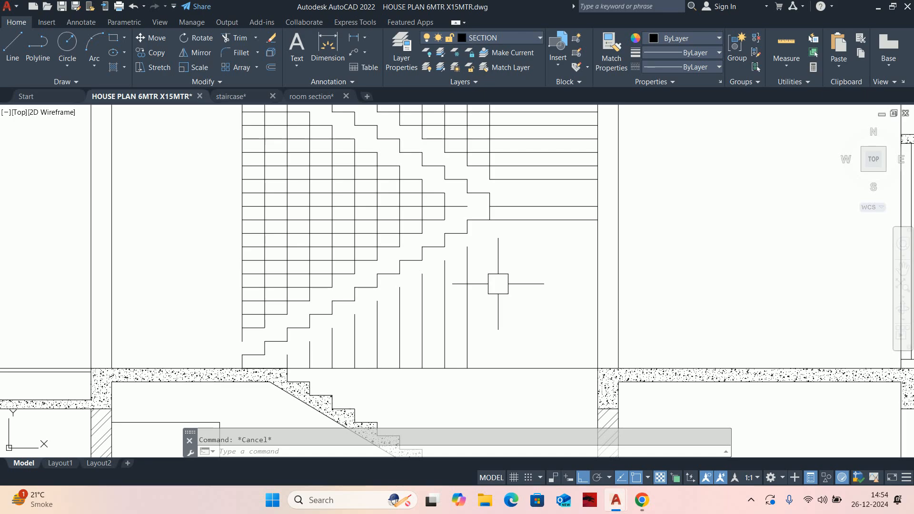
- Delete the leftover vertical grid lines beneath the lower flight
{"action": "left_click", "coordinate": [500, 349]}
{"action": "scroll", "coordinate": [487, 342], "scroll_direction": "up", "scroll_amount": 3}
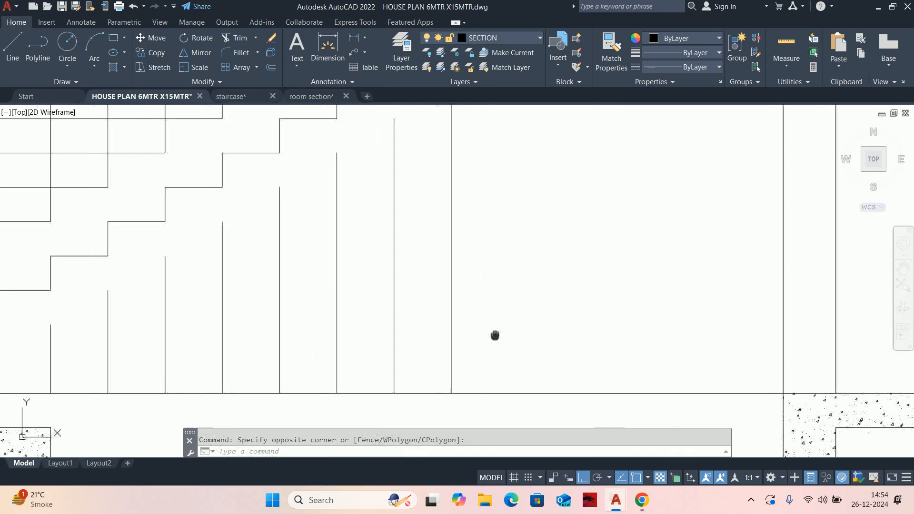
{"action": "scroll", "coordinate": [487, 343], "scroll_direction": "down", "scroll_amount": 2}
{"action": "left_click", "coordinate": [274, 259]}
{"action": "scroll", "coordinate": [274, 259], "scroll_direction": "down", "scroll_amount": 5}
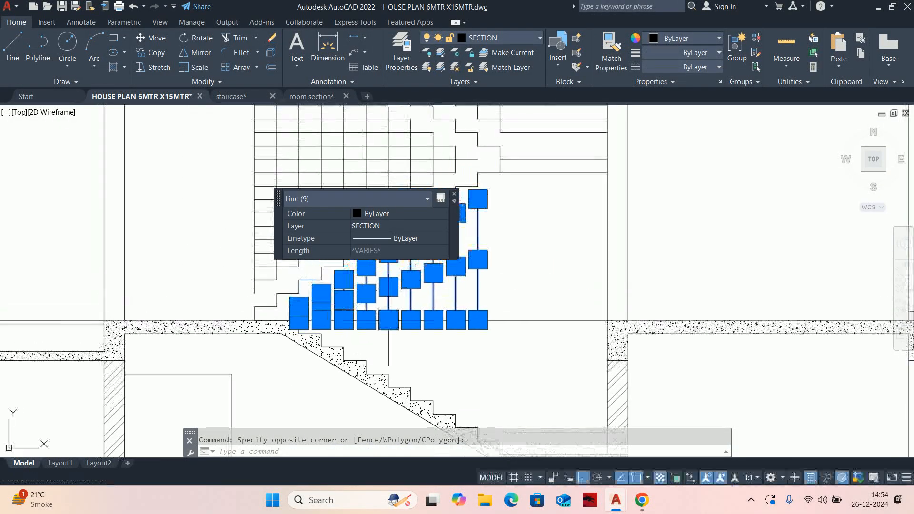
{"action": "key", "text": "Delete"}
{"action": "scroll", "coordinate": [418, 306], "scroll_direction": "up", "scroll_amount": 2}
{"action": "key", "text": "Escape"}
{"action": "scroll", "coordinate": [418, 306], "scroll_direction": "up", "scroll_amount": 6}
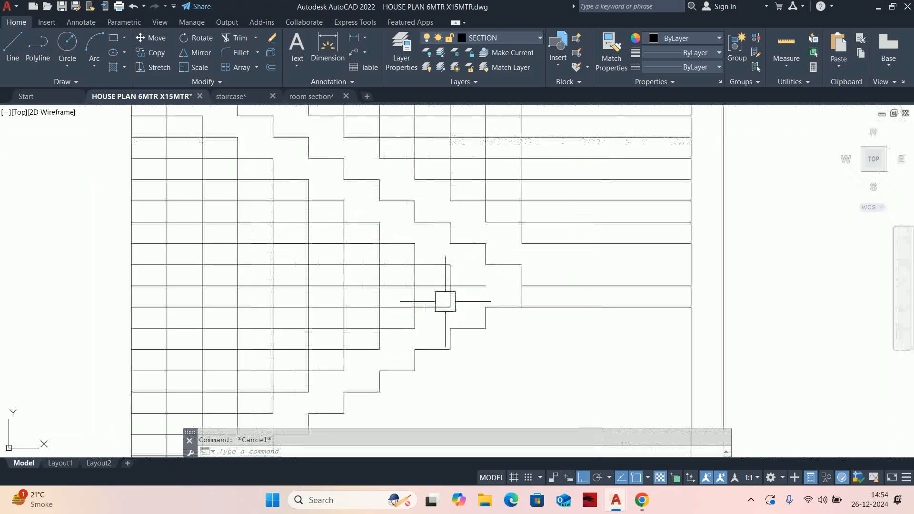
- Delete the leftover vertical grid lines between the upper and lower flights' step outlines
{"action": "left_click", "coordinate": [490, 273]}
{"action": "scroll", "coordinate": [316, 238], "scroll_direction": "down", "scroll_amount": 4}
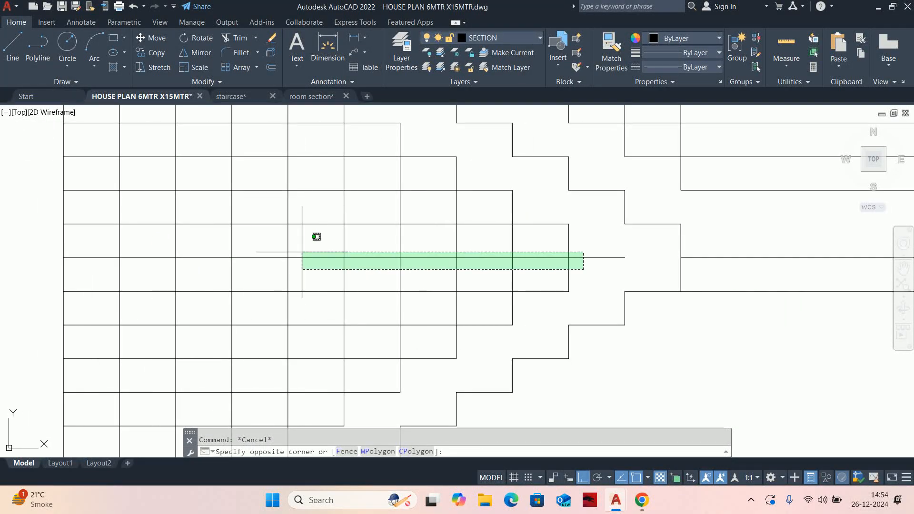
{"action": "left_click", "coordinate": [104, 251]}
{"action": "middle_click_drag", "start_coordinate": [261, 294], "coordinate": [267, 298]}
{"action": "key", "text": "Delete"}
{"action": "scroll", "coordinate": [347, 333], "scroll_direction": "up", "scroll_amount": 6}
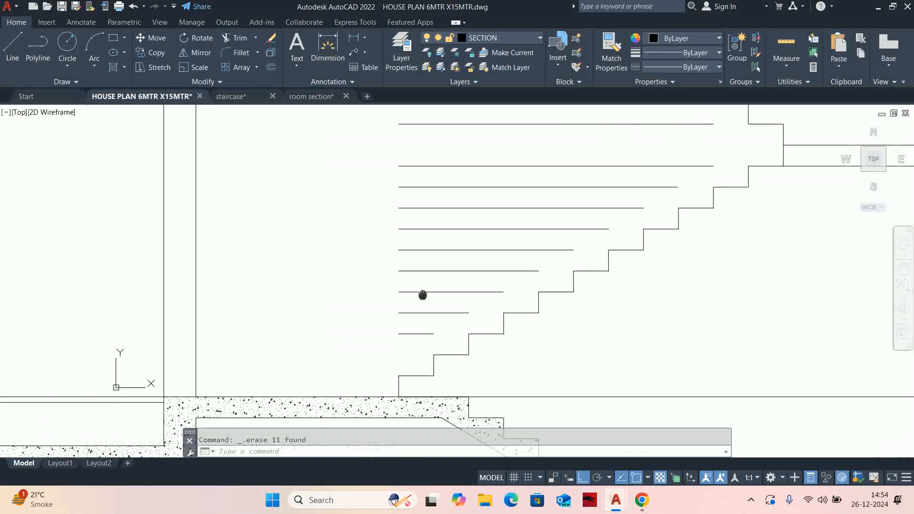
- Delete the leftover horizontal grid lines between the two flights
{"action": "scroll", "coordinate": [362, 256], "scroll_direction": "down", "scroll_amount": 6}
{"action": "left_click", "coordinate": [363, 256]}
{"action": "scroll", "coordinate": [347, 225], "scroll_direction": "up", "scroll_amount": 2}
{"action": "left_click", "coordinate": [394, 129]}
{"action": "key", "text": "Delete"}
{"action": "middle_click_drag", "start_coordinate": [394, 128], "coordinate": [319, 263]}
- Delete the leftover horizontal grid lines above the upper flight and landing
{"action": "scroll", "coordinate": [458, 305], "scroll_direction": "up", "scroll_amount": 4}
{"action": "left_click", "coordinate": [483, 359]}
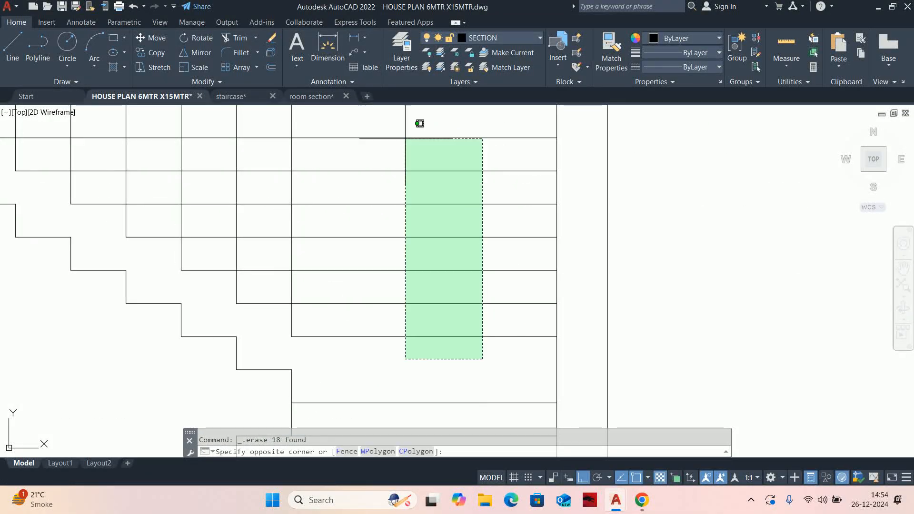
{"action": "scroll", "coordinate": [416, 154], "scroll_direction": "down", "scroll_amount": 2}
{"action": "middle_click_drag", "start_coordinate": [416, 155], "coordinate": [435, 267]}
{"action": "left_click", "coordinate": [392, 211]}
{"action": "key", "text": "Delete"}
- Delete the leftover vertical grid lines that run from above the upper flight through the top slab
{"action": "scroll", "coordinate": [391, 227], "scroll_direction": "down", "scroll_amount": 2}
{"action": "middle_click_drag", "start_coordinate": [392, 226], "coordinate": [551, 309]}
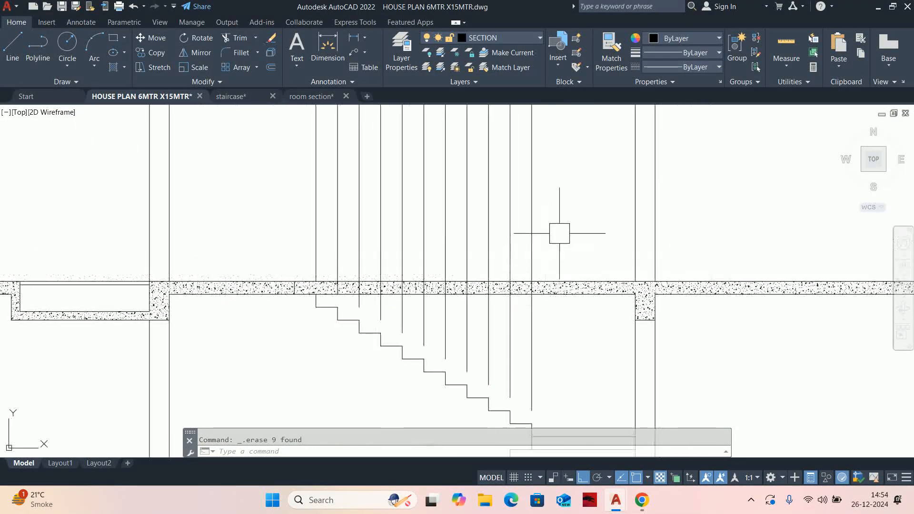
{"action": "left_click", "coordinate": [578, 223]}
{"action": "left_click", "coordinate": [284, 178]}
{"action": "key", "text": "Delete"}
{"action": "scroll", "coordinate": [285, 179], "scroll_direction": "down", "scroll_amount": 5}
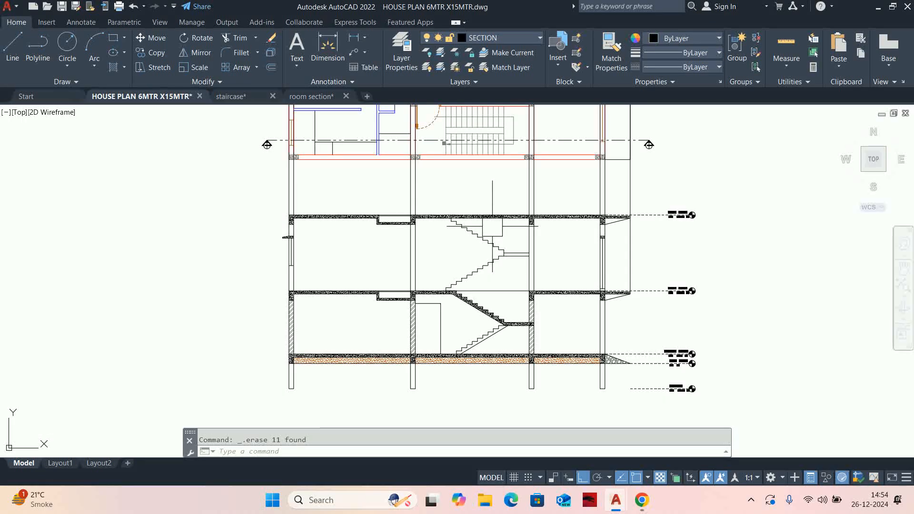
- Draw a sloping line along the inner step corners of both flights, from the slabs to the landing
{"action": "scroll", "coordinate": [468, 269], "scroll_direction": "up", "scroll_amount": 4}
{"action": "key", "text": "Return"}
{"action": "scroll", "coordinate": [424, 303], "scroll_direction": "up", "scroll_amount": 2}
{"action": "left_click", "coordinate": [384, 320]}
{"action": "scroll", "coordinate": [503, 227], "scroll_direction": "up", "scroll_amount": 2}
{"action": "key", "text": "Return"}
{"action": "key", "text": "Return"}
{"action": "left_click", "coordinate": [533, 170]}
{"action": "scroll", "coordinate": [364, 116], "scroll_direction": "down", "scroll_amount": 2}
{"action": "middle_click_drag", "start_coordinate": [364, 116], "coordinate": [583, 319]}
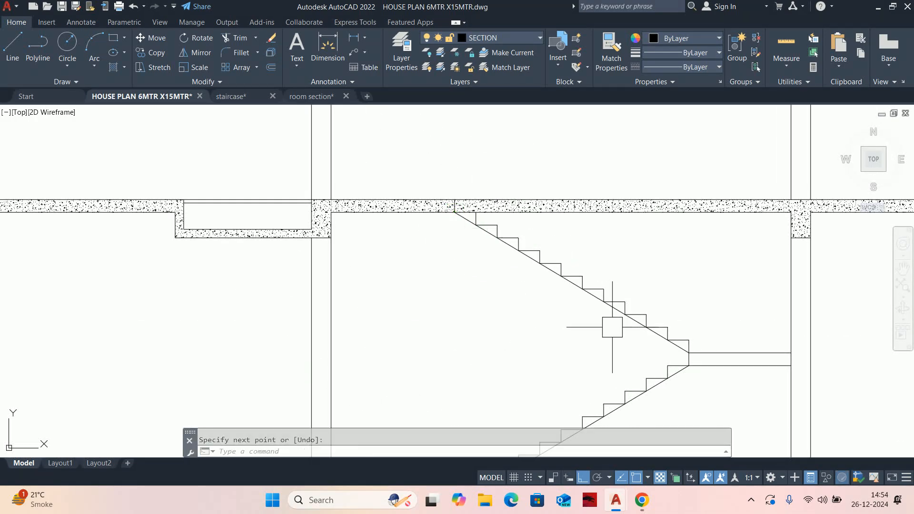
{"action": "scroll", "coordinate": [466, 228], "scroll_direction": "down", "scroll_amount": 3}
{"action": "key", "text": "Escape"}
- Offset the sloping lines of both flights 100 mm to the underside to form the waist slab
{"action": "key", "text": "Return"}
{"action": "scroll", "coordinate": [544, 301], "scroll_direction": "up", "scroll_amount": 2}
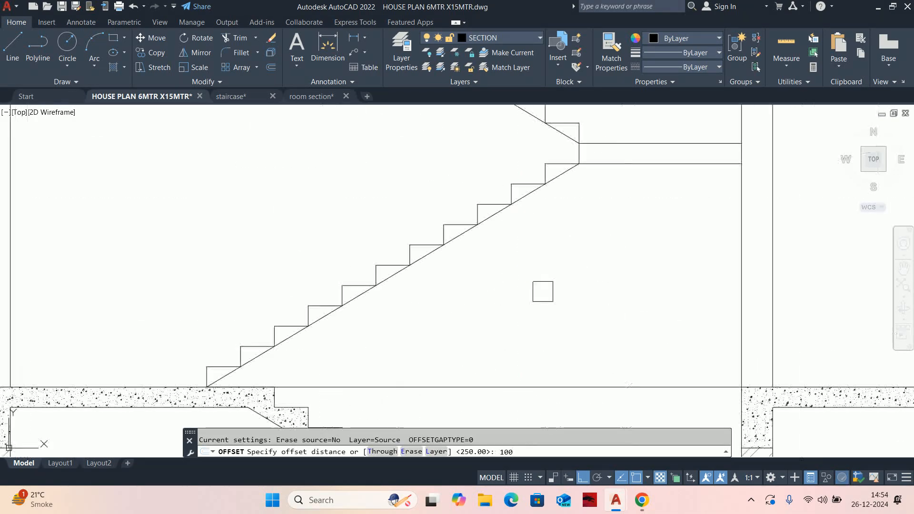
{"action": "left_click", "coordinate": [536, 192]}
{"action": "left_click", "coordinate": [570, 228]}
{"action": "middle_click_drag", "start_coordinate": [552, 172], "coordinate": [507, 244]}
{"action": "scroll", "coordinate": [575, 225], "scroll_direction": "up", "scroll_amount": 1}
{"action": "left_click", "coordinate": [581, 253]}
{"action": "left_click", "coordinate": [513, 272]}
{"action": "key", "text": "Escape"}
{"action": "key", "text": "Escape"}
{"action": "scroll", "coordinate": [533, 273], "scroll_direction": "down", "scroll_amount": 2}
{"action": "scroll", "coordinate": [557, 268], "scroll_direction": "up", "scroll_amount": 2}
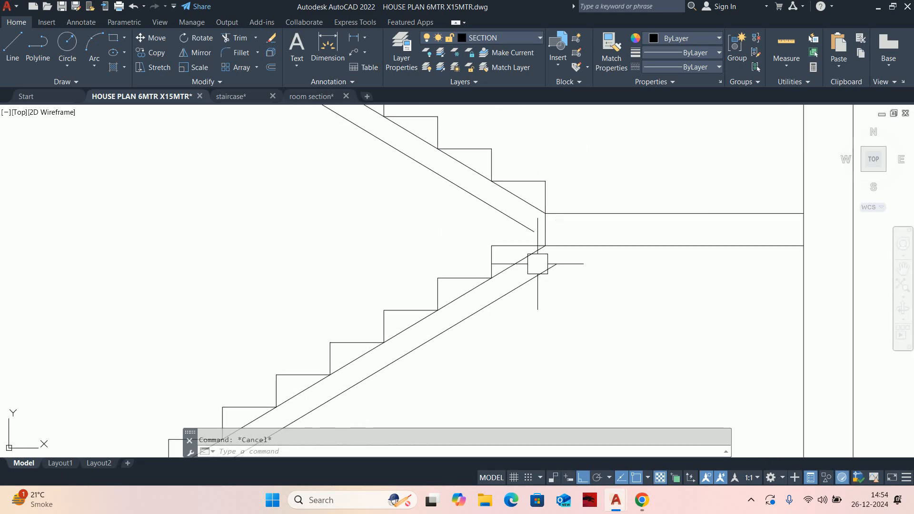
- Extend the upper flight's soffit line to the landing riser and delete the two original sloping lines
{"action": "type", "text": "ex"}
{"action": "key", "text": "Return"}
{"action": "left_click", "coordinate": [524, 202]}
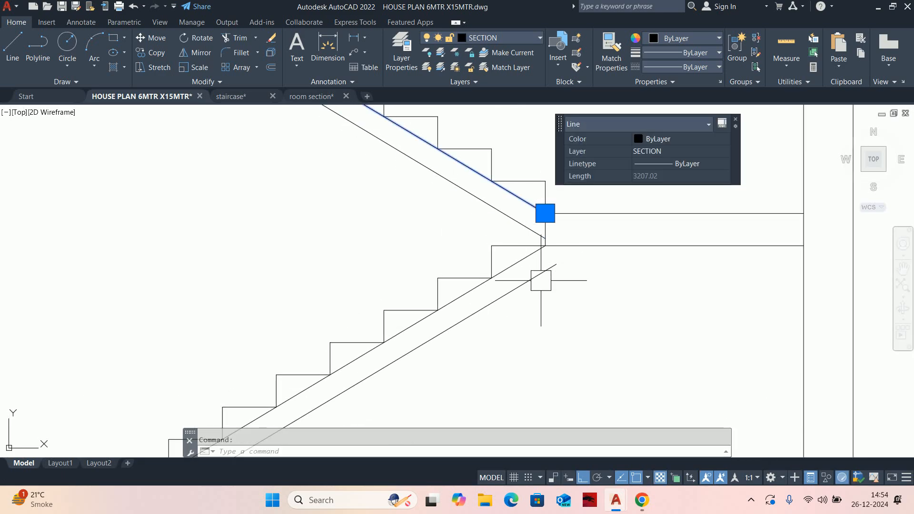
{"action": "left_click", "coordinate": [511, 266]}
{"action": "key", "text": "Delete"}
- Trim the lower flight's soffit line at the landing's underside and extend the landing lines to the wall's outer face
{"action": "type", "text": "E"}
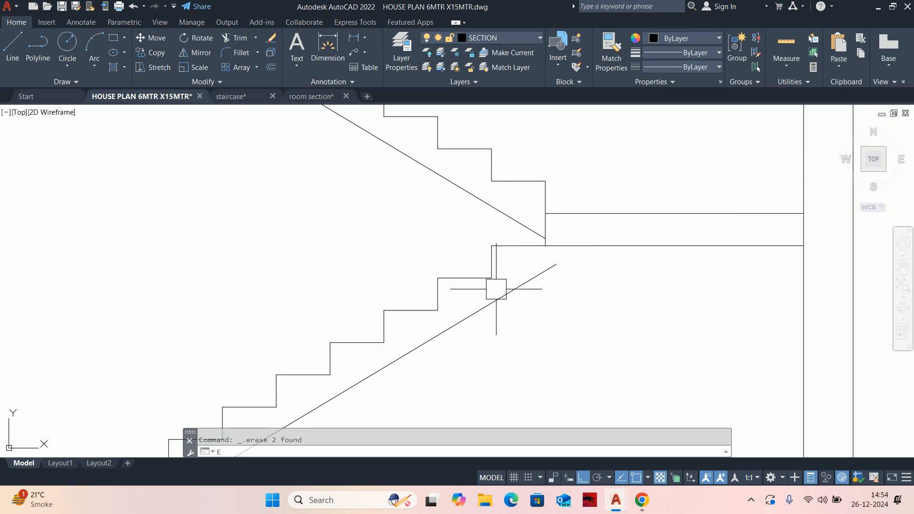
{"action": "type", "text": "x"}
{"action": "key", "text": "Return"}
{"action": "left_click", "coordinate": [547, 249]}
{"action": "scroll", "coordinate": [565, 238], "scroll_direction": "up", "scroll_amount": 3}
{"action": "scroll", "coordinate": [533, 190], "scroll_direction": "down", "scroll_amount": 3}
{"action": "scroll", "coordinate": [496, 232], "scroll_direction": "up", "scroll_amount": 3}
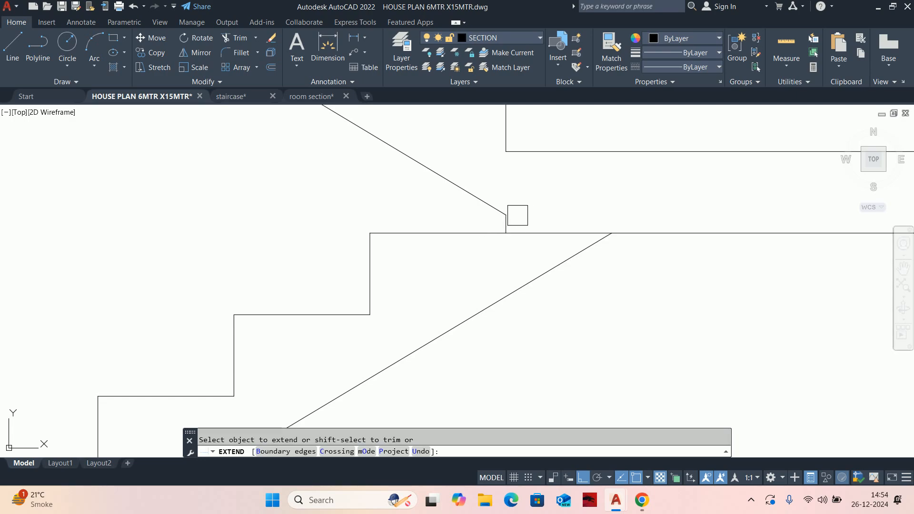
{"action": "scroll", "coordinate": [543, 235], "scroll_direction": "down", "scroll_amount": 3}
{"action": "scroll", "coordinate": [555, 270], "scroll_direction": "up", "scroll_amount": 5}
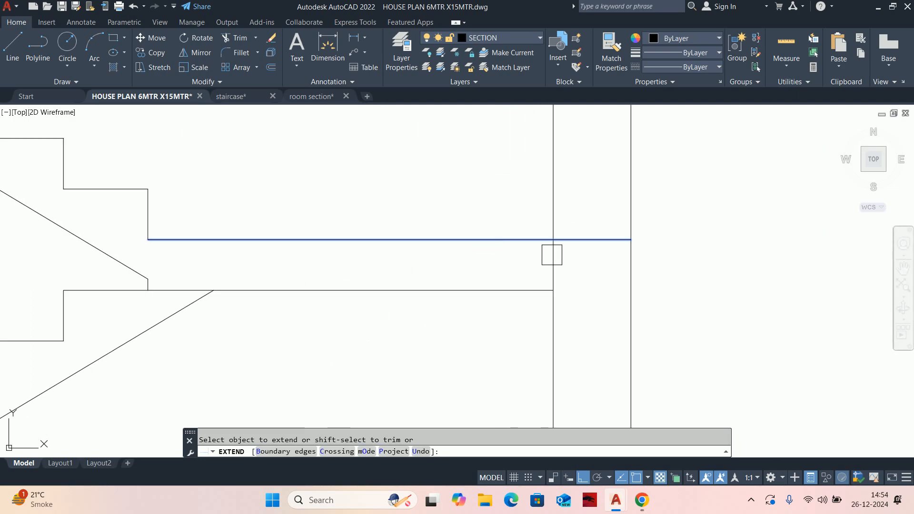
- Extend the upper flight's soffit line to the landing's underside and remove the short riser piece inside the landing
{"action": "scroll", "coordinate": [549, 252], "scroll_direction": "down", "scroll_amount": 8}
{"action": "mouse_move", "coordinate": [442, 320]}
{"action": "middle_mouse_down"}
{"action": "mouse_move", "coordinate": [455, 296]}
{"action": "mouse_move", "coordinate": [456, 252]}
{"action": "middle_mouse_up"}
{"action": "scroll", "coordinate": [482, 240], "scroll_direction": "up", "scroll_amount": 6}
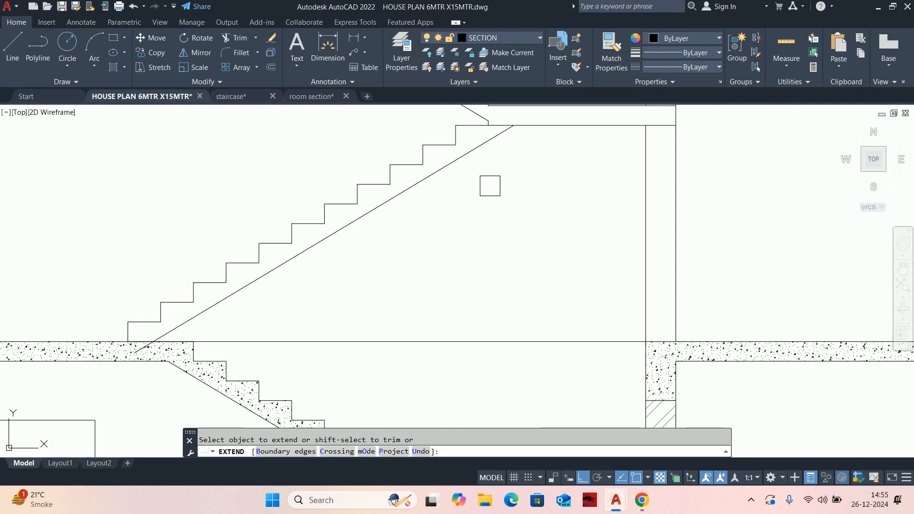
{"action": "scroll", "coordinate": [480, 286], "scroll_direction": "up", "scroll_amount": 4}
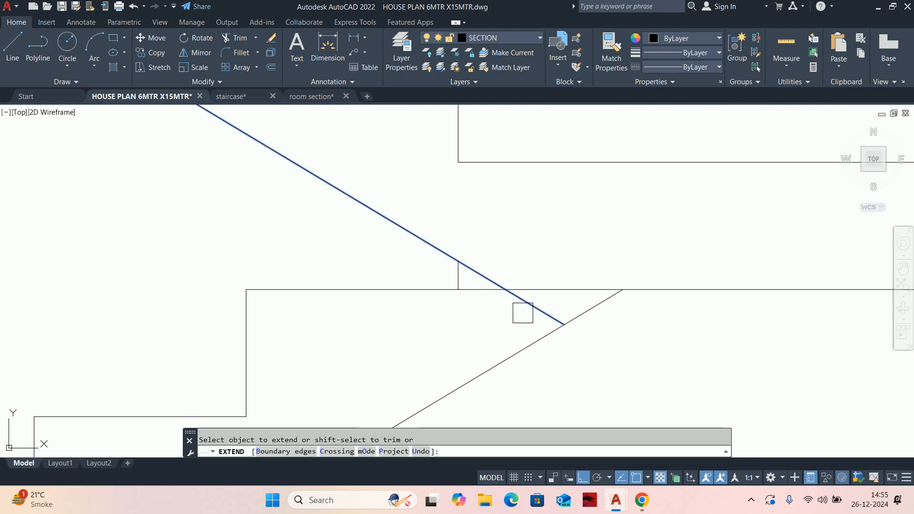
{"action": "scroll", "coordinate": [476, 295], "scroll_direction": "down", "scroll_amount": 8}
{"action": "key", "text": "Escape"}
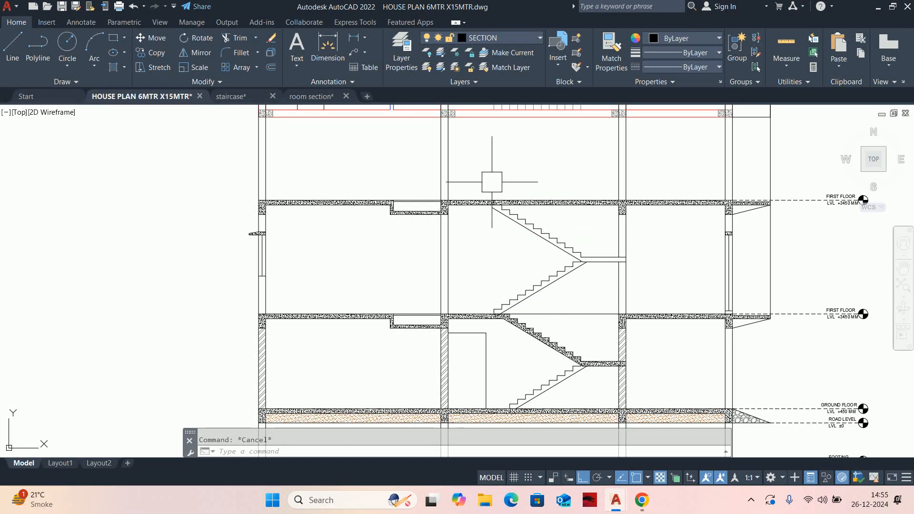
- Extend the upper flight's soffit line up to the underside of the top slab
{"action": "scroll", "coordinate": [491, 181], "scroll_direction": "up", "scroll_amount": 5}
{"action": "key", "text": "Return"}
{"action": "left_click", "coordinate": [505, 280]}
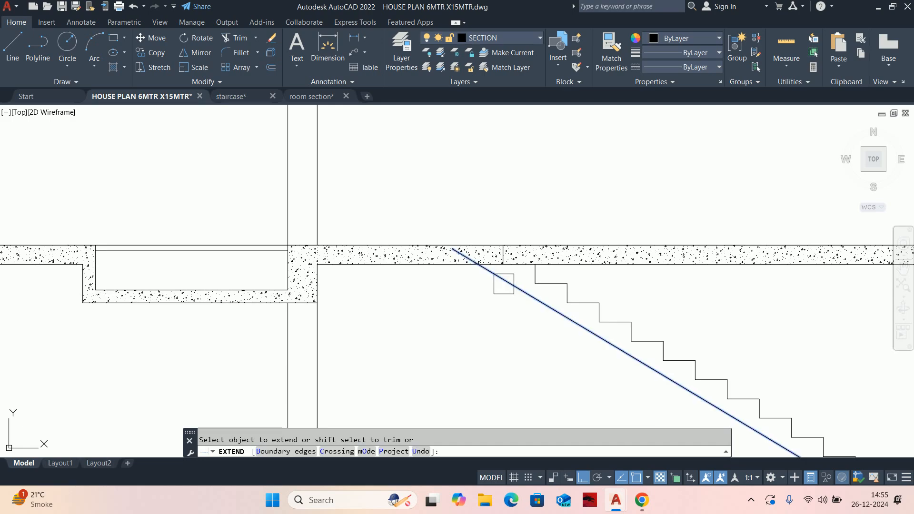
{"action": "middle_click_drag", "start_coordinate": [598, 273], "coordinate": [269, 243]}
- Remove the concrete hatch from the top slab over the stair opening, between the top step and the beam
{"action": "scroll", "coordinate": [395, 238], "scroll_direction": "down", "scroll_amount": 2}
{"action": "scroll", "coordinate": [593, 237], "scroll_direction": "up", "scroll_amount": 6}
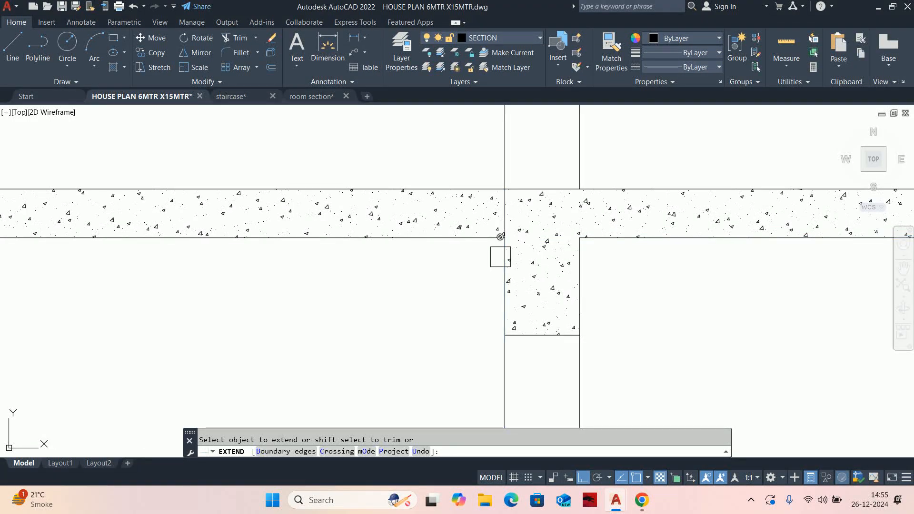
{"action": "scroll", "coordinate": [498, 256], "scroll_direction": "down", "scroll_amount": 5}
{"action": "scroll", "coordinate": [462, 249], "scroll_direction": "up", "scroll_amount": 5}
{"action": "scroll", "coordinate": [452, 262], "scroll_direction": "up", "scroll_amount": 1}
{"action": "scroll", "coordinate": [459, 257], "scroll_direction": "down", "scroll_amount": 8}
{"action": "key", "text": "Escape"}
{"action": "scroll", "coordinate": [553, 282], "scroll_direction": "up", "scroll_amount": 4}
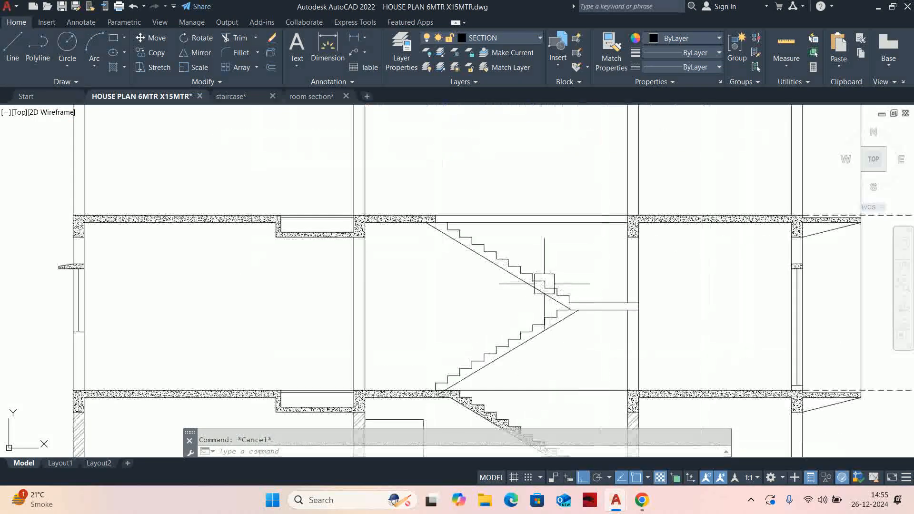
- Hatch the upper flight and its landing with the GRAVEL pattern at scale 10
{"action": "type", "text": "h"}
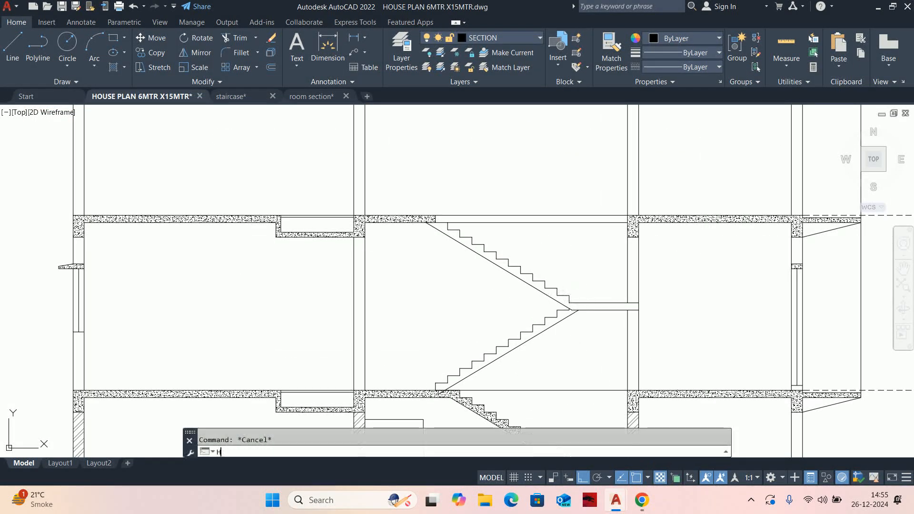
{"action": "key", "text": "Return"}
{"action": "scroll", "coordinate": [617, 306], "scroll_direction": "up", "scroll_amount": 2}
{"action": "left_click", "coordinate": [609, 309]}
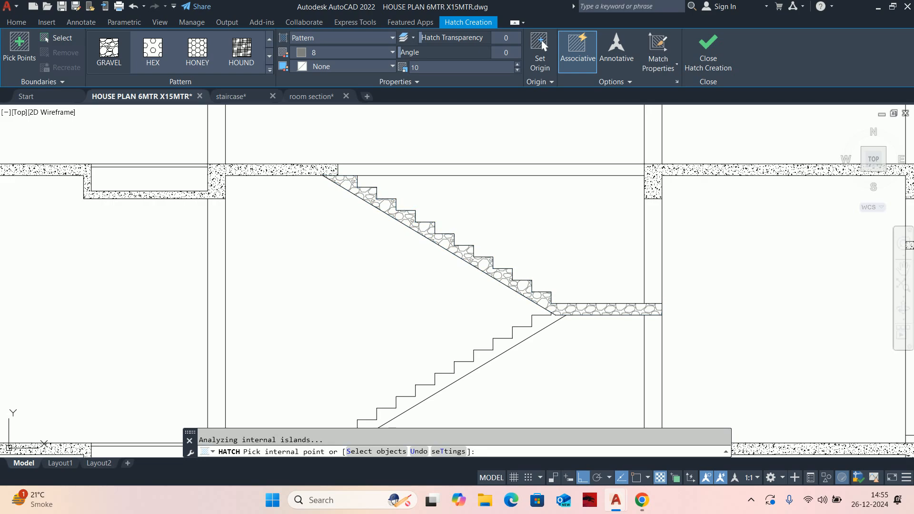
{"action": "scroll", "coordinate": [483, 233], "scroll_direction": "down", "scroll_amount": 2}
{"action": "key", "text": "Escape"}
{"action": "key", "text": "Escape"}
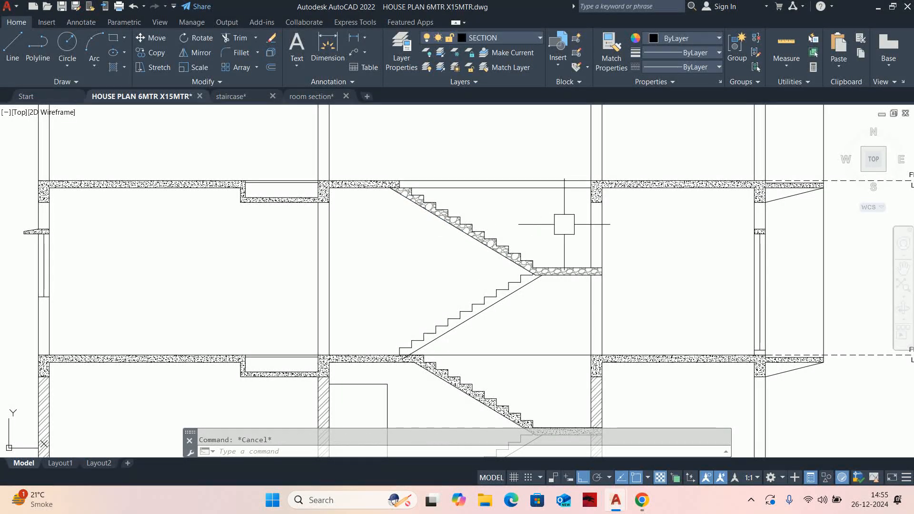
- Hatch the first-floor wall segments with GRAVEL at scale 10, creating separate hatches
{"action": "key", "text": "Return"}
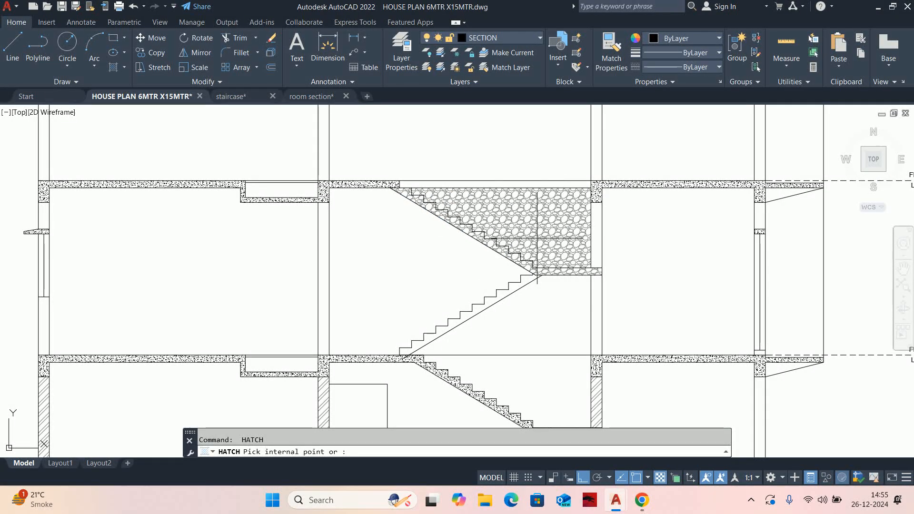
{"action": "type", "text": "t"}
{"action": "key", "text": "Return"}
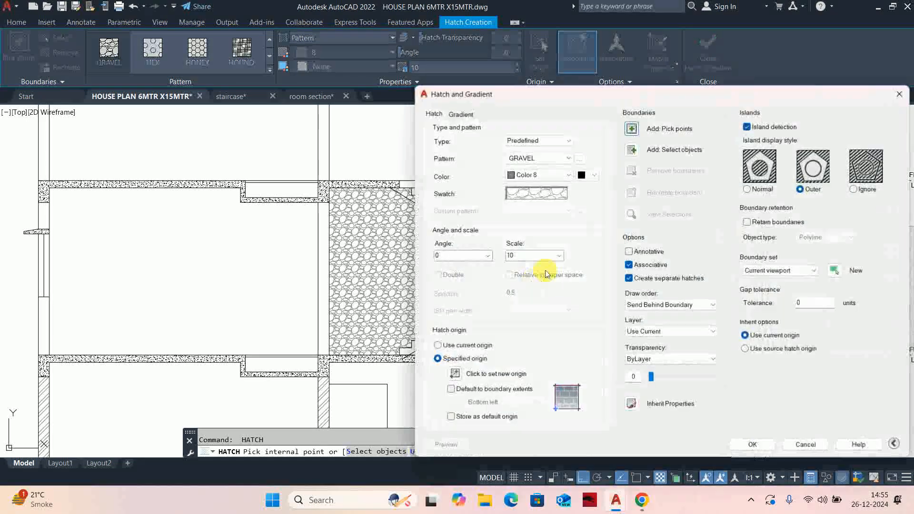
{"action": "left_click", "coordinate": [645, 280]}
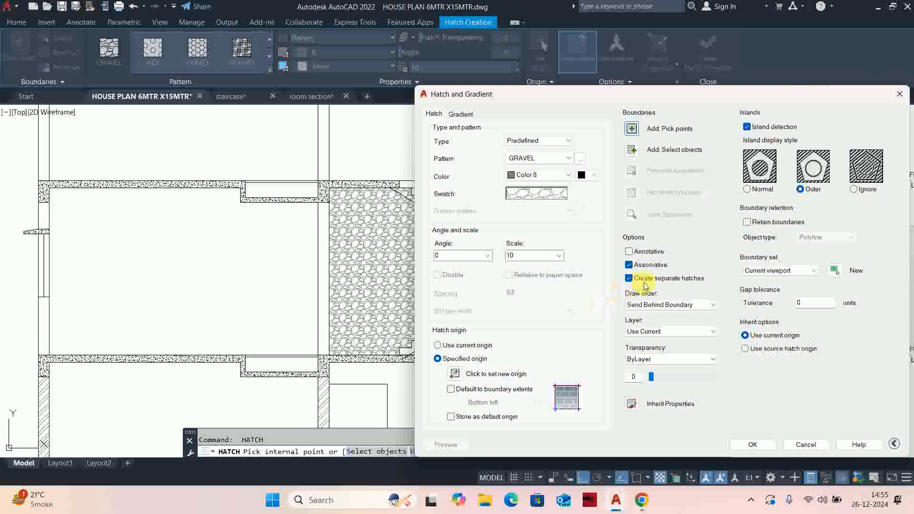
{"action": "left_click", "coordinate": [631, 129]}
{"action": "left_click", "coordinate": [596, 224]}
{"action": "left_click", "coordinate": [596, 315]}
{"action": "left_click", "coordinate": [760, 218]}
{"action": "middle_click_drag", "start_coordinate": [448, 296], "coordinate": [677, 302]}
{"action": "left_click", "coordinate": [324, 238]}
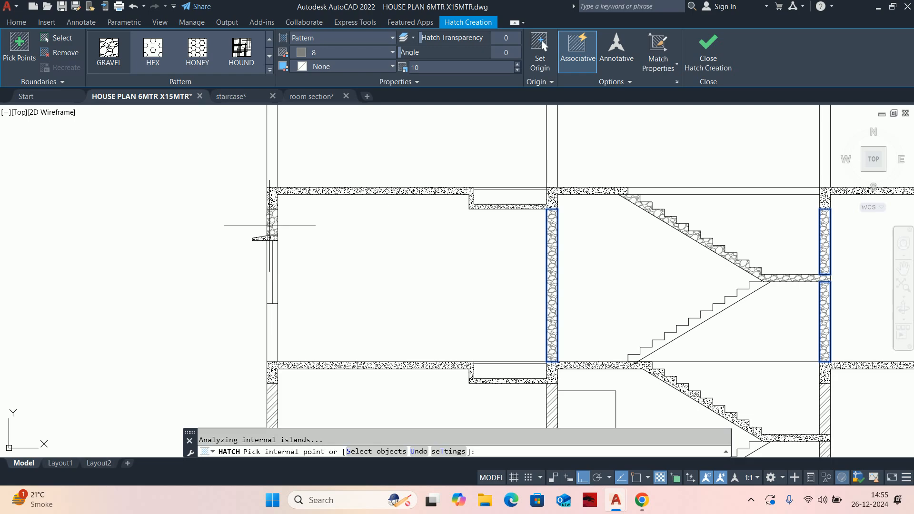
{"action": "scroll", "coordinate": [281, 305], "scroll_direction": "down", "scroll_amount": 2}
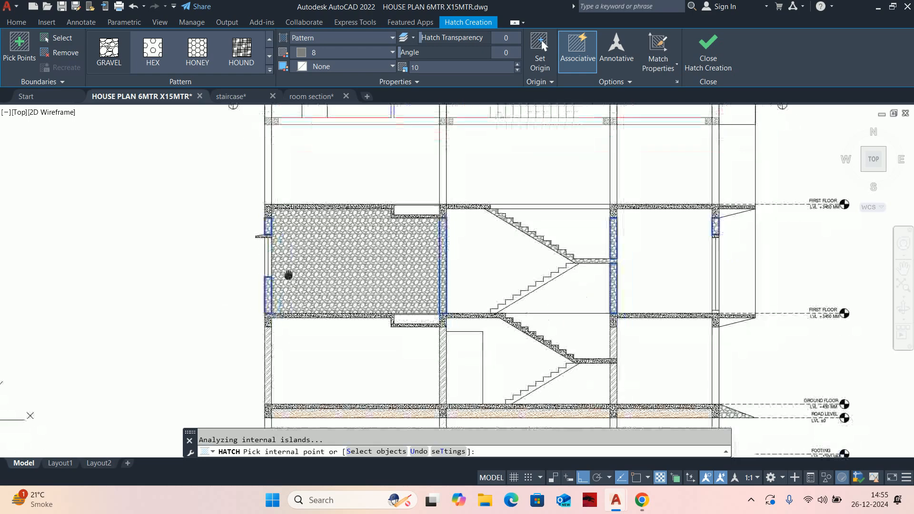
{"action": "key", "text": "Return"}
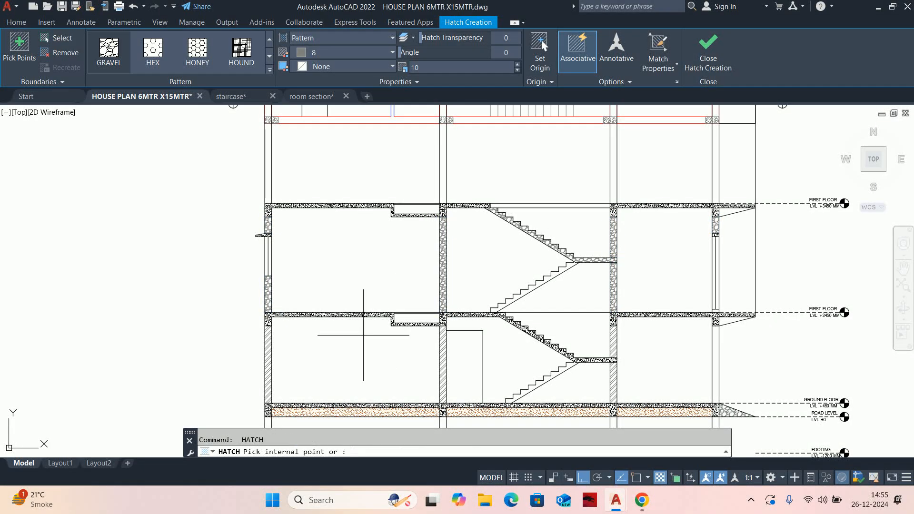
- Match the first-floor wall hatches to the diagonal hatch of the ground-floor wall
{"action": "type", "text": "ma"}
{"action": "key", "text": "Return"}
{"action": "scroll", "coordinate": [244, 346], "scroll_direction": "up", "scroll_amount": 6}
{"action": "left_click", "coordinate": [329, 324]}
{"action": "key", "text": "Escape"}
{"action": "key", "text": "Return"}
{"action": "left_click", "coordinate": [334, 301]}
{"action": "left_click", "coordinate": [352, 152]}
{"action": "scroll", "coordinate": [351, 157], "scroll_direction": "down", "scroll_amount": 4}
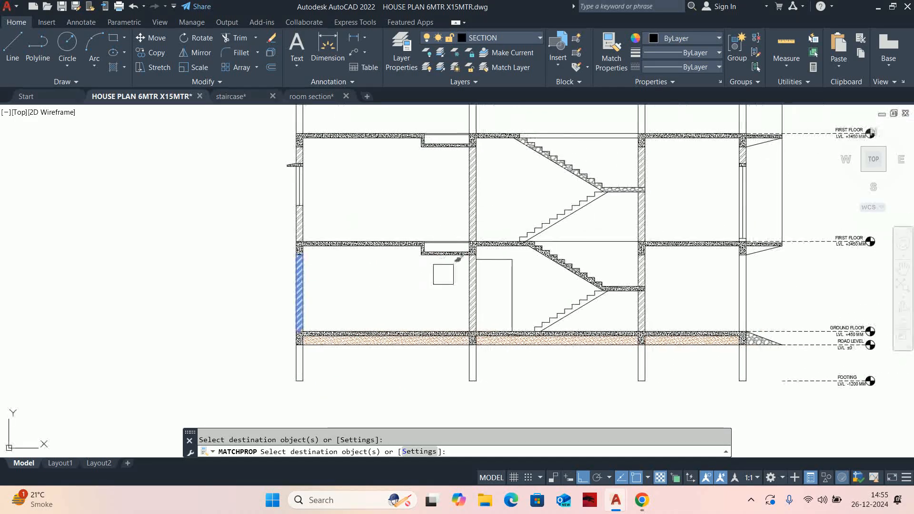
{"action": "scroll", "coordinate": [512, 248], "scroll_direction": "up", "scroll_amount": 6}
- Match the hatch of the first-floor upper flight and landing to the concrete hatch of the existing slabs and stair
{"action": "key", "text": "Escape"}
{"action": "key", "text": "Return"}
{"action": "left_click", "coordinate": [556, 246]}
{"action": "scroll", "coordinate": [556, 246], "scroll_direction": "down", "scroll_amount": 5}
{"action": "scroll", "coordinate": [687, 179], "scroll_direction": "up", "scroll_amount": 8}
{"action": "left_click", "coordinate": [534, 186]}
{"action": "key", "text": "Escape"}
{"action": "scroll", "coordinate": [435, 316], "scroll_direction": "down", "scroll_amount": 5}
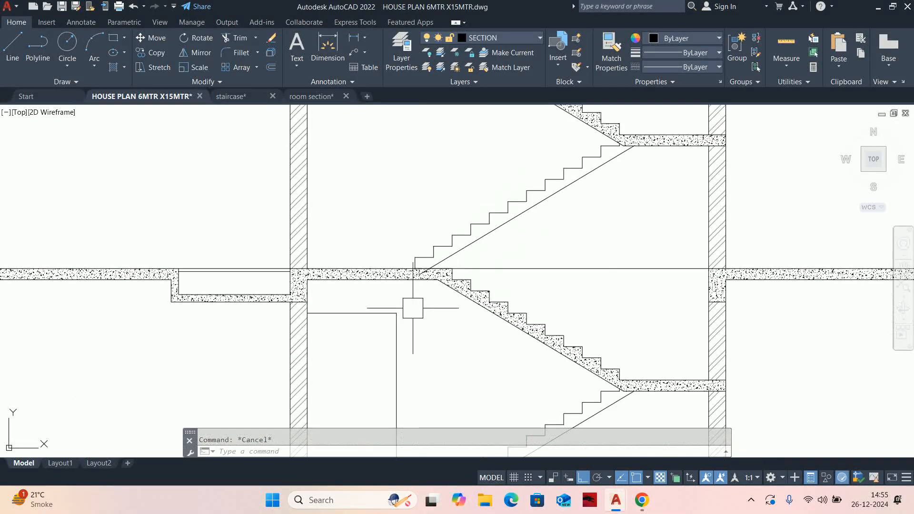
- Trim the part of the lower flight's soffit line that runs into the first-floor slab
{"action": "scroll", "coordinate": [429, 279], "scroll_direction": "up", "scroll_amount": 7}
{"action": "type", "text": "TR"}
{"action": "key", "text": "Return"}
{"action": "scroll", "coordinate": [449, 284], "scroll_direction": "up", "scroll_amount": 4}
{"action": "left_click", "coordinate": [466, 288]}
{"action": "key", "text": "Escape"}
{"action": "key", "text": "Escape"}
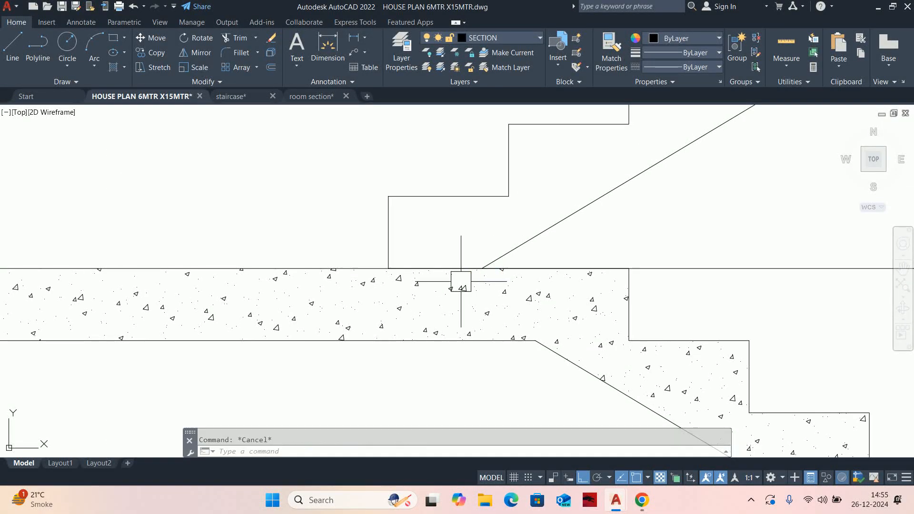
- Delete the floor-level line crossing the stair opening at the lower first-floor slab
{"action": "scroll", "coordinate": [498, 284], "scroll_direction": "down", "scroll_amount": 6}
{"action": "left_click", "coordinate": [675, 279]}
{"action": "scroll", "coordinate": [674, 282], "scroll_direction": "down", "scroll_amount": 4}
{"action": "middle_click_drag", "start_coordinate": [672, 284], "coordinate": [442, 296]}
{"action": "key", "text": "Escape"}
{"action": "scroll", "coordinate": [473, 301], "scroll_direction": "down", "scroll_amount": 3}
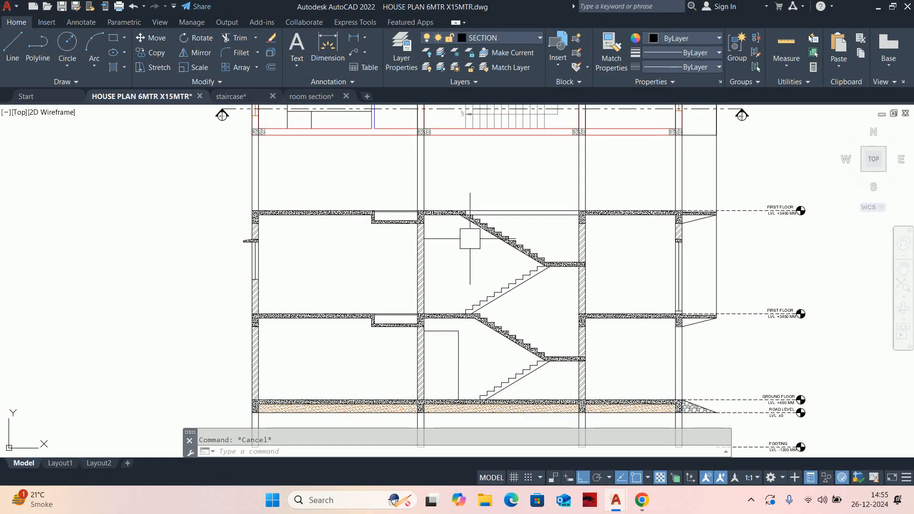
- Stretch the whole section with its level marks straight down, away from the floor plans above
{"action": "scroll", "coordinate": [470, 238], "scroll_direction": "down", "scroll_amount": 5}
{"action": "scroll", "coordinate": [466, 255], "scroll_direction": "up", "scroll_amount": 6}
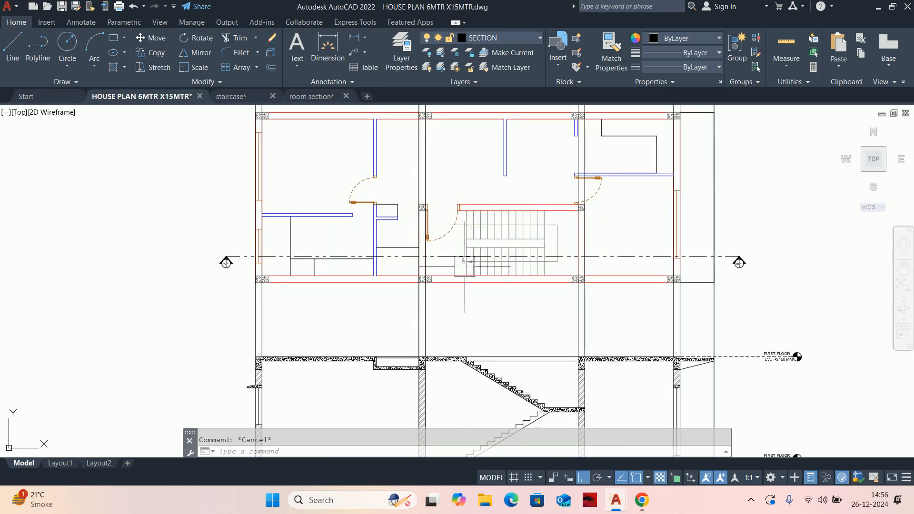
{"action": "scroll", "coordinate": [484, 250], "scroll_direction": "down", "scroll_amount": 2}
{"action": "scroll", "coordinate": [493, 270], "scroll_direction": "up", "scroll_amount": 2}
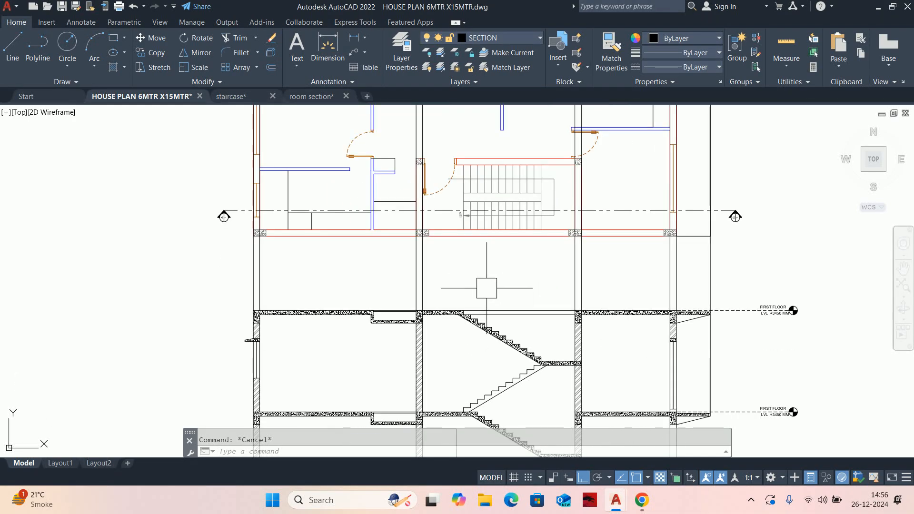
{"action": "scroll", "coordinate": [483, 292], "scroll_direction": "down", "scroll_amount": 2}
{"action": "middle_click_drag", "start_coordinate": [479, 305], "coordinate": [483, 244]}
{"action": "scroll", "coordinate": [532, 308], "scroll_direction": "down", "scroll_amount": 5}
{"action": "type", "text": "s"}
{"action": "key", "text": "space"}
{"action": "left_click", "coordinate": [622, 362]}
{"action": "left_click", "coordinate": [327, 275]}
{"action": "key", "text": "space"}
{"action": "left_click", "coordinate": [310, 272]}
{"action": "middle_click_drag", "start_coordinate": [311, 322], "coordinate": [314, 237]}
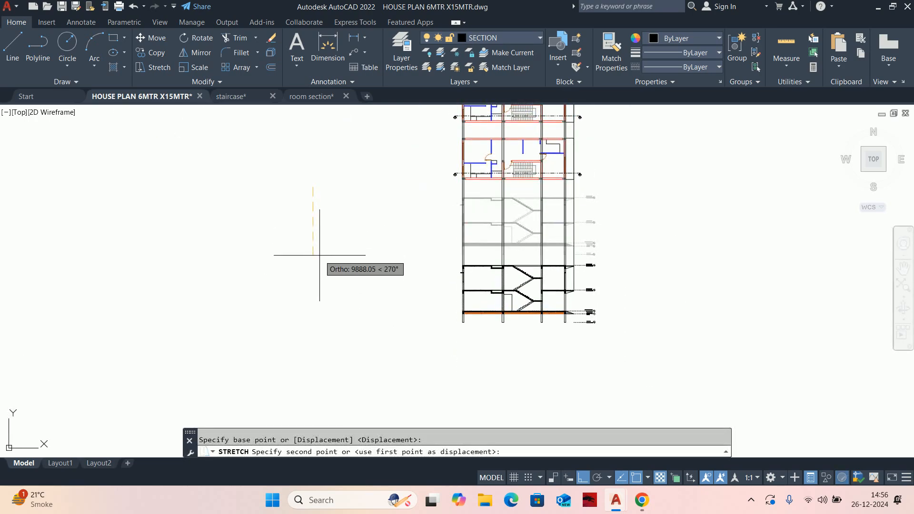
{"action": "left_click", "coordinate": [318, 263]}
{"action": "key", "text": "Escape"}
{"action": "scroll", "coordinate": [495, 262], "scroll_direction": "up", "scroll_amount": 2}
{"action": "scroll", "coordinate": [504, 291], "scroll_direction": "up", "scroll_amount": 4}
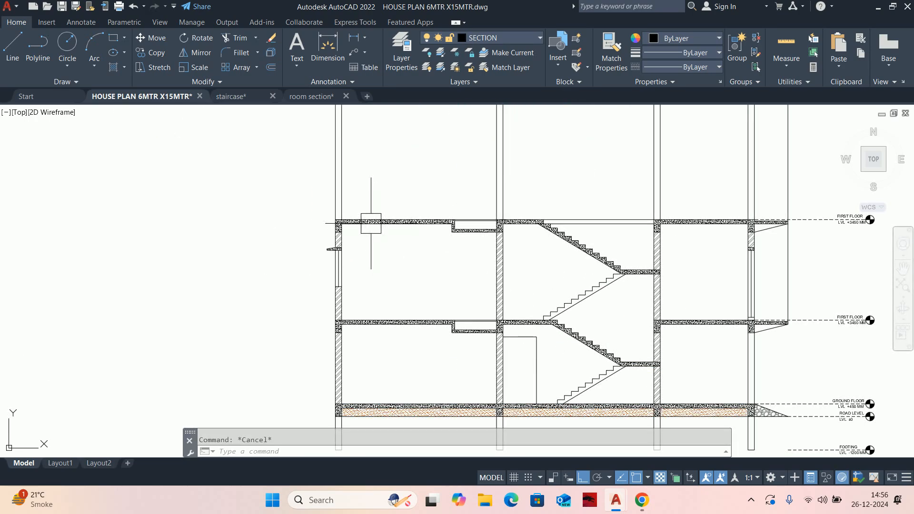
- Undo the downward stretch of the building section
{"action": "scroll", "coordinate": [593, 286], "scroll_direction": "down", "scroll_amount": 4}
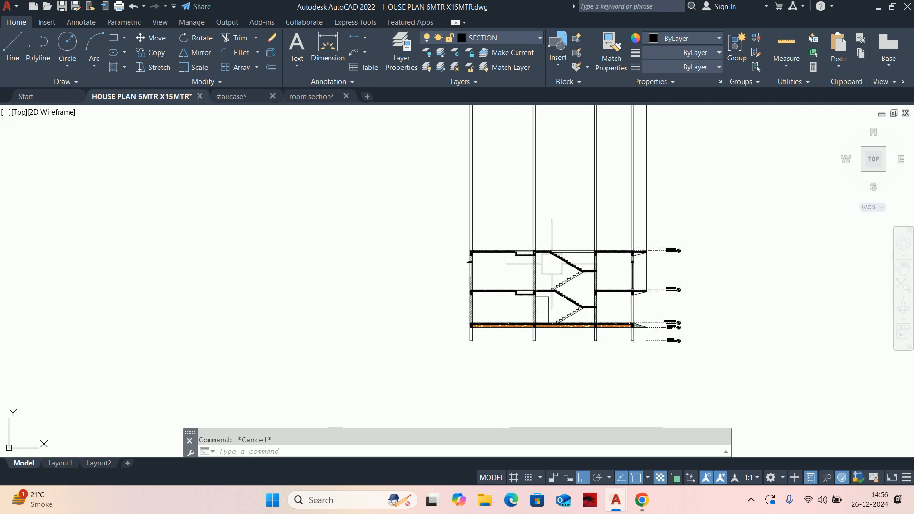
{"action": "key", "text": "ctrl+z"}
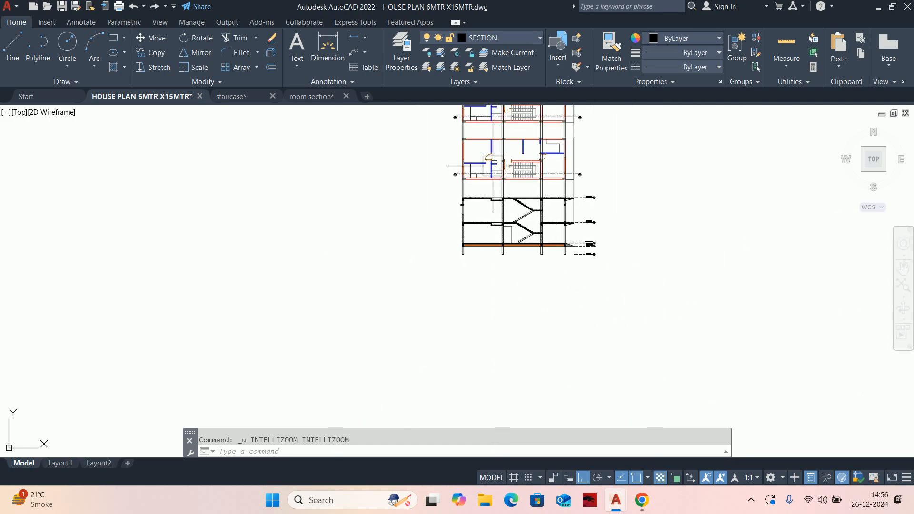
{"action": "scroll", "coordinate": [494, 159], "scroll_direction": "up", "scroll_amount": 4}
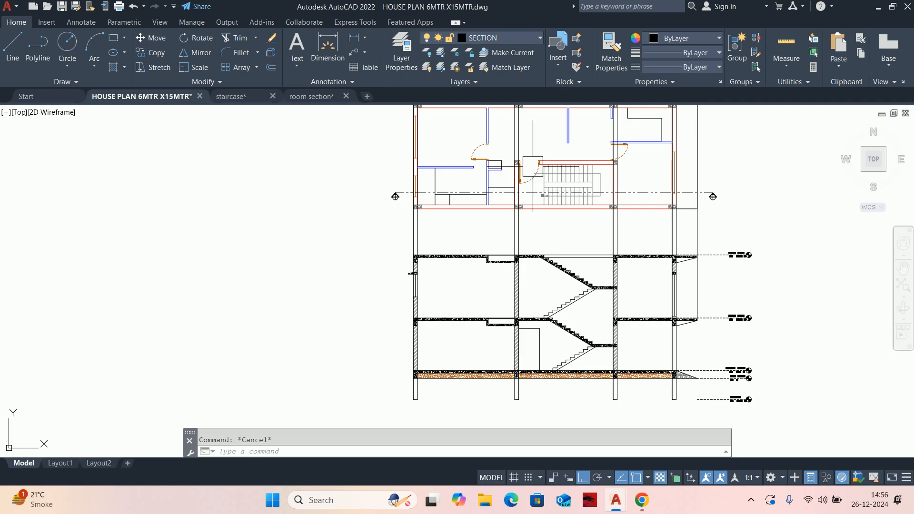
- Project three vertical construction lines from the plan through the stair door jamb, the duct edge and the end of the horizontal partition
{"action": "scroll", "coordinate": [536, 165], "scroll_direction": "up", "scroll_amount": 2}
{"action": "key", "text": "Return"}
{"action": "type", "text": "V"}
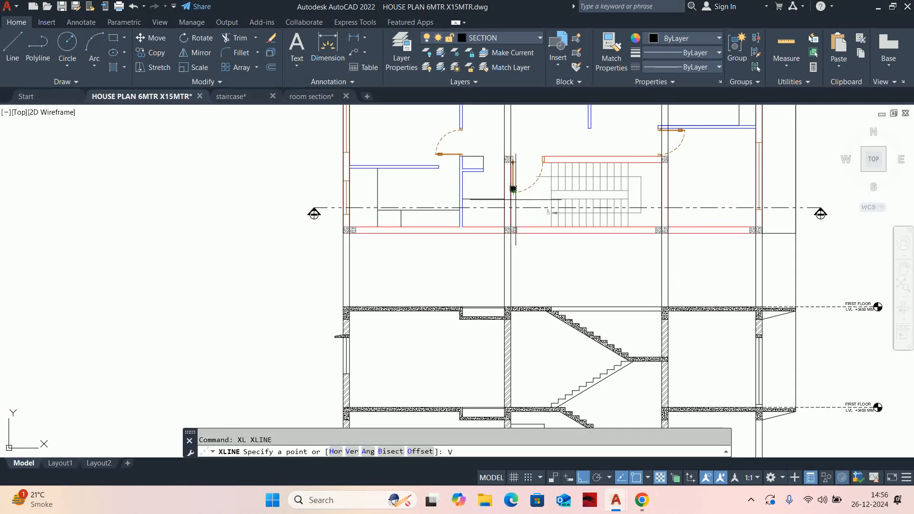
{"action": "key", "text": "Return"}
{"action": "scroll", "coordinate": [544, 130], "scroll_direction": "up", "scroll_amount": 6}
{"action": "left_click", "coordinate": [545, 236]}
{"action": "middle_click_drag", "start_coordinate": [256, 235], "coordinate": [392, 203]}
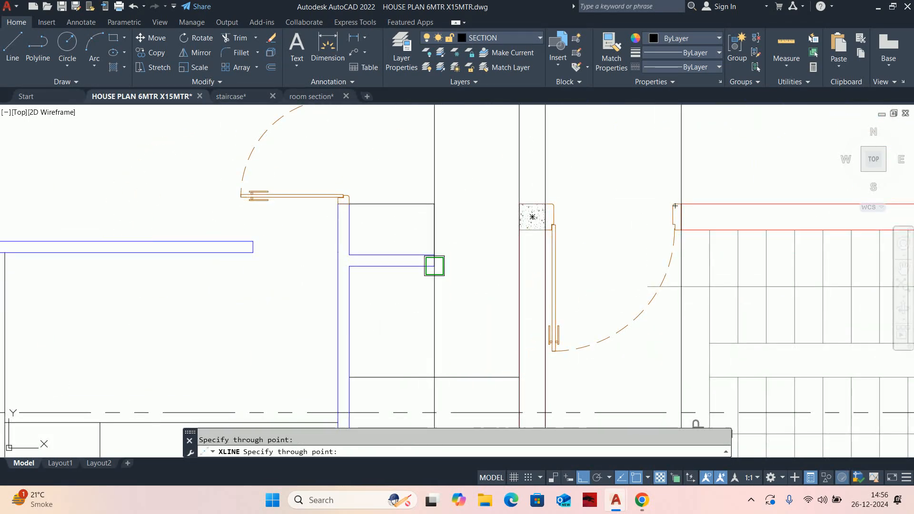
{"action": "scroll", "coordinate": [314, 275], "scroll_direction": "down", "scroll_amount": 2}
{"action": "middle_click_drag", "start_coordinate": [314, 275], "coordinate": [544, 276]}
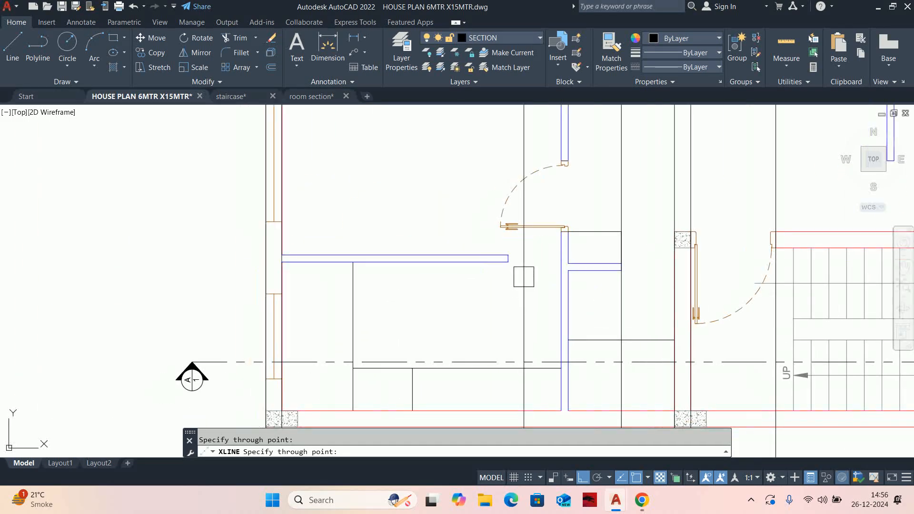
{"action": "scroll", "coordinate": [508, 262], "scroll_direction": "down", "scroll_amount": 3}
{"action": "scroll", "coordinate": [506, 300], "scroll_direction": "up", "scroll_amount": 4}
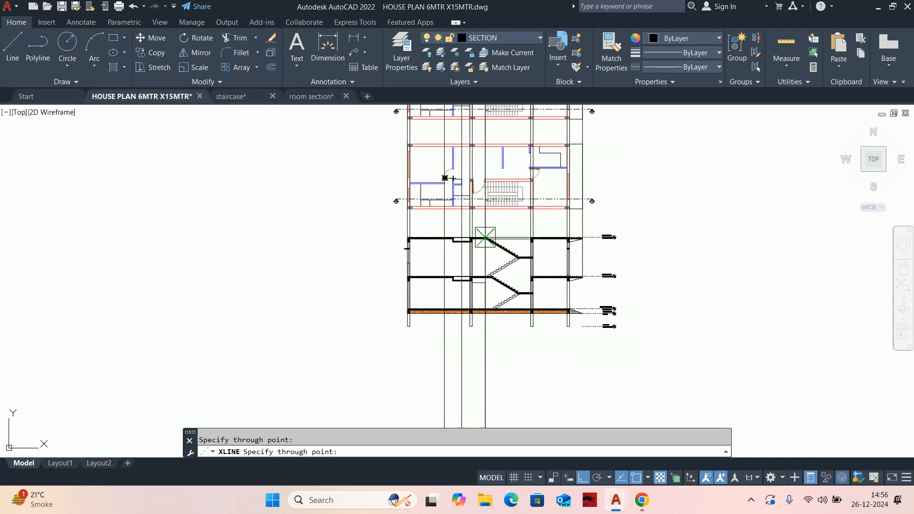
{"action": "key", "text": "Escape"}
- Draw a horizontal line at the outer window's lintel underside across the first-floor section, past the three projected lines
{"action": "middle_click_drag", "start_coordinate": [439, 202], "coordinate": [450, 229]}
{"action": "scroll", "coordinate": [413, 276], "scroll_direction": "up", "scroll_amount": 4}
{"action": "middle_click_drag", "start_coordinate": [412, 279], "coordinate": [479, 358]}
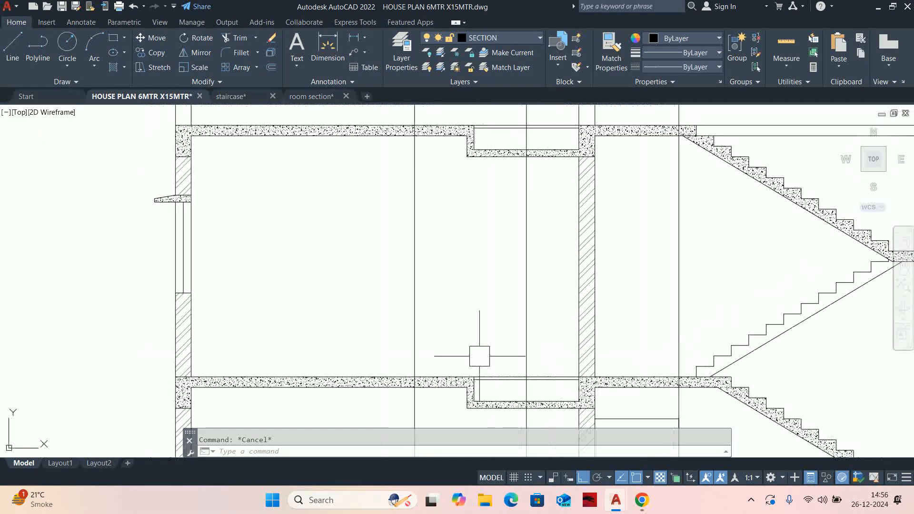
{"action": "type", "text": "l"}
{"action": "key", "text": "Return"}
{"action": "left_click", "coordinate": [191, 202]}
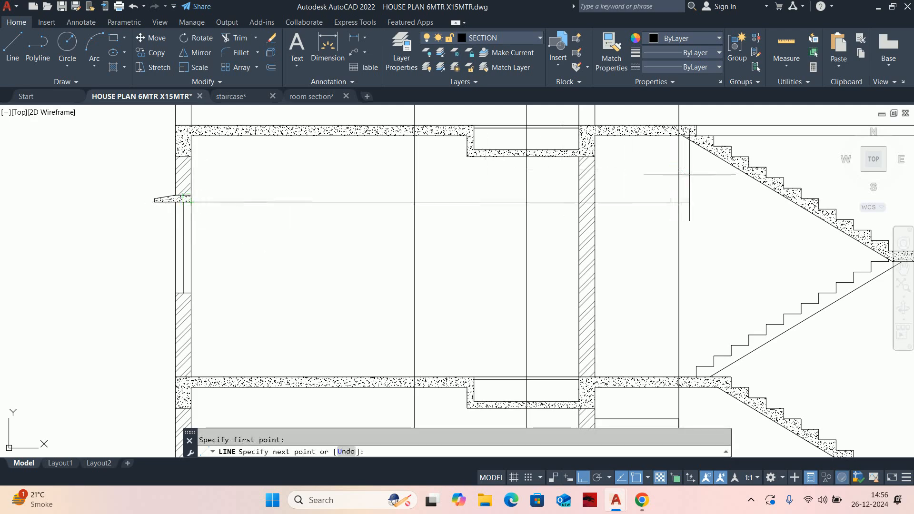
{"action": "key", "text": "Escape"}
- Trim the projected lines above lintel level and the lintel line outside the openings and across the hatched wall
{"action": "scroll", "coordinate": [349, 228], "scroll_direction": "up", "scroll_amount": 5}
{"action": "type", "text": "tr"}
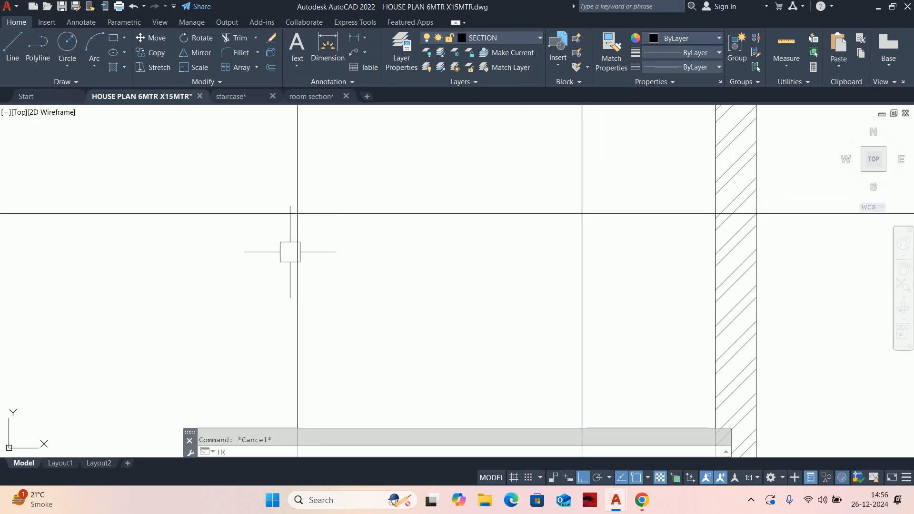
{"action": "key", "text": "Return"}
{"action": "left_click", "coordinate": [582, 184]}
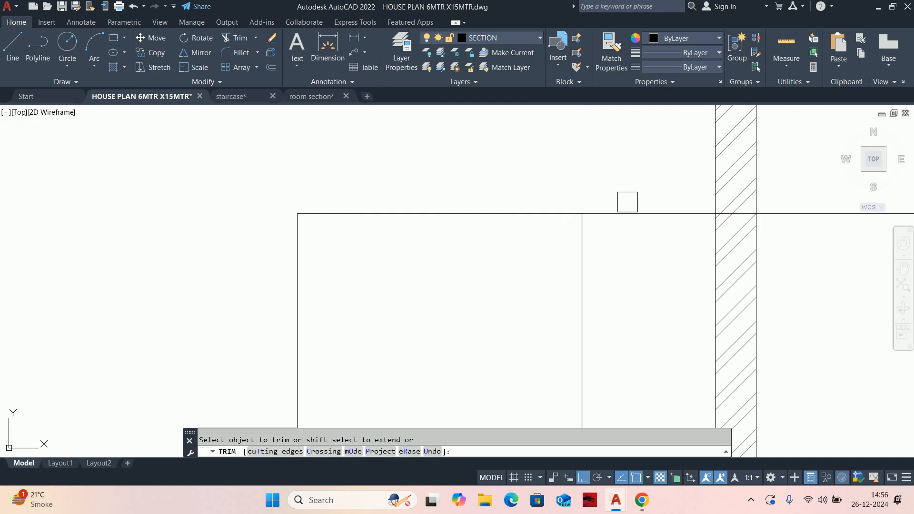
{"action": "middle_click_drag", "start_coordinate": [726, 215], "coordinate": [528, 204]}
{"action": "left_click", "coordinate": [528, 204]}
{"action": "mouse_move", "coordinate": [769, 195]}
{"action": "middle_mouse_down"}
{"action": "mouse_move", "coordinate": [399, 226]}
{"action": "mouse_move", "coordinate": [528, 112]}
{"action": "middle_mouse_up"}
{"action": "scroll", "coordinate": [400, 226], "scroll_direction": "down", "scroll_amount": 3}
{"action": "scroll", "coordinate": [412, 209], "scroll_direction": "up", "scroll_amount": 4}
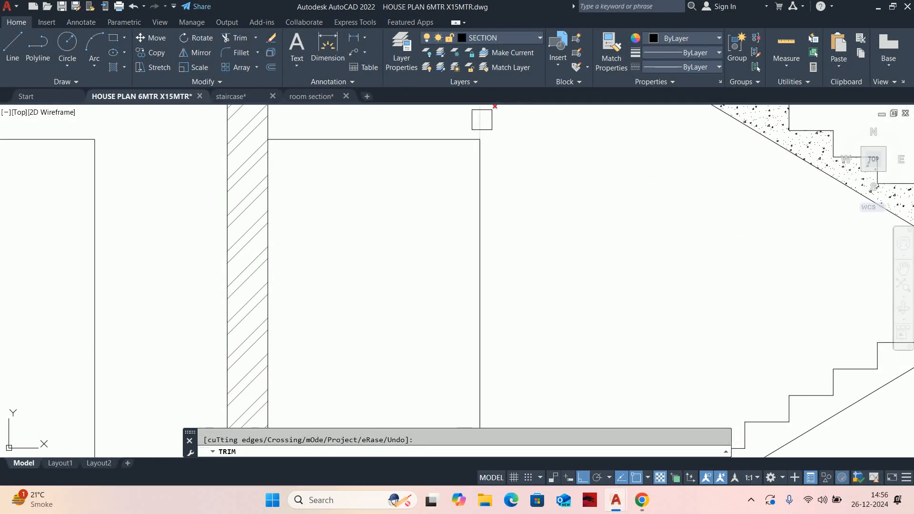
{"action": "left_click", "coordinate": [481, 119]}
- Trim the projected lines at the first-floor slab and delete their leftover pieces outside the two openings
{"action": "scroll", "coordinate": [452, 165], "scroll_direction": "down", "scroll_amount": 6}
{"action": "middle_click_drag", "start_coordinate": [422, 245], "coordinate": [465, 226]}
{"action": "scroll", "coordinate": [343, 252], "scroll_direction": "up", "scroll_amount": 4}
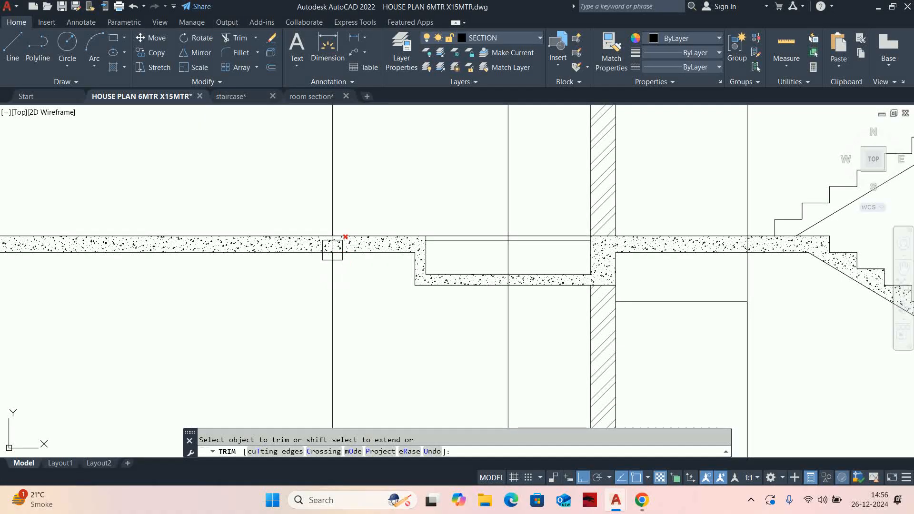
{"action": "scroll", "coordinate": [520, 237], "scroll_direction": "up", "scroll_amount": 5}
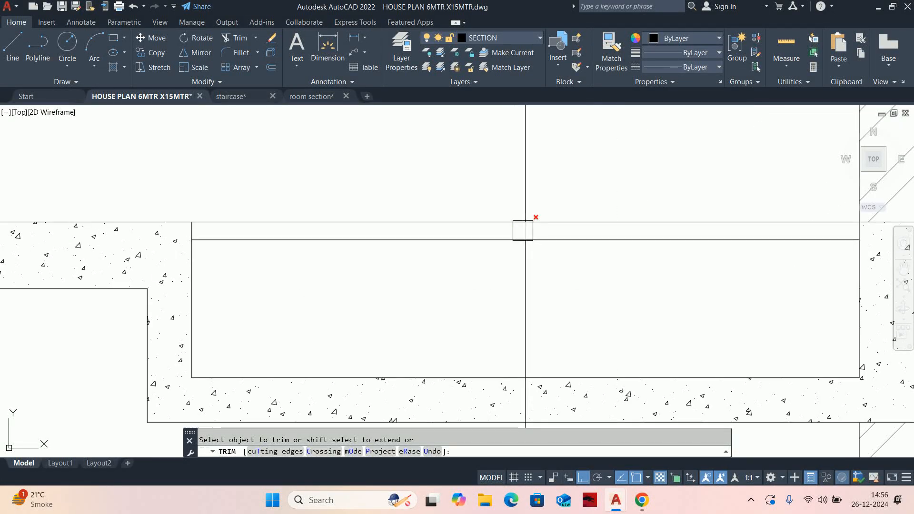
{"action": "scroll", "coordinate": [524, 238], "scroll_direction": "down", "scroll_amount": 8}
{"action": "key", "text": "Escape"}
{"action": "scroll", "coordinate": [557, 271], "scroll_direction": "down", "scroll_amount": 4}
{"action": "key", "text": "Escape"}
{"action": "left_click", "coordinate": [632, 367]}
{"action": "left_click", "coordinate": [473, 372]}
{"action": "key", "text": "Delete"}
{"action": "scroll", "coordinate": [535, 189], "scroll_direction": "up", "scroll_amount": 4}
{"action": "middle_click_drag", "start_coordinate": [535, 189], "coordinate": [537, 261]}
{"action": "scroll", "coordinate": [535, 259], "scroll_direction": "down", "scroll_amount": 6}
{"action": "key", "text": "Escape"}
{"action": "scroll", "coordinate": [533, 210], "scroll_direction": "up", "scroll_amount": 2}
{"action": "middle_click_drag", "start_coordinate": [528, 229], "coordinate": [519, 210]}
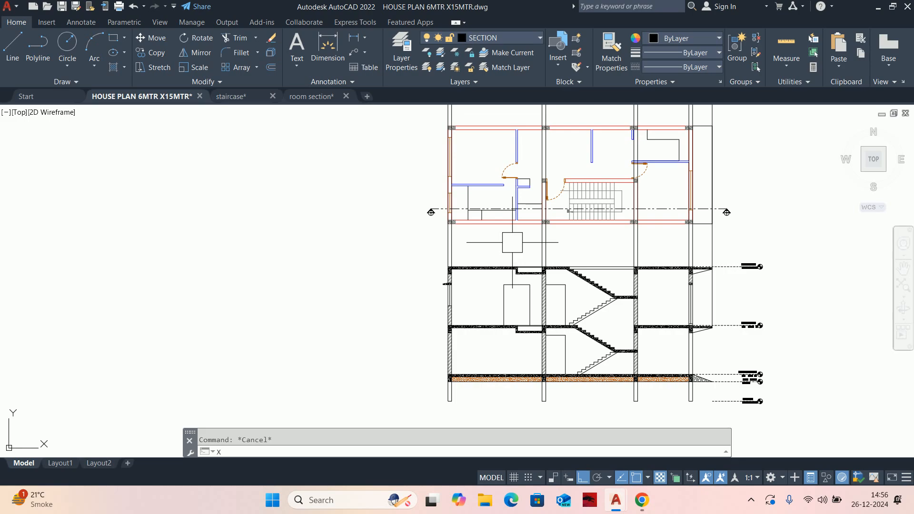
- Project vertical construction lines from both faces of the partition wall beside the duct down into the section
{"action": "type", "text": "xl"}
{"action": "key", "text": "Return"}
{"action": "key", "text": "Return"}
{"action": "scroll", "coordinate": [518, 193], "scroll_direction": "up", "scroll_amount": 6}
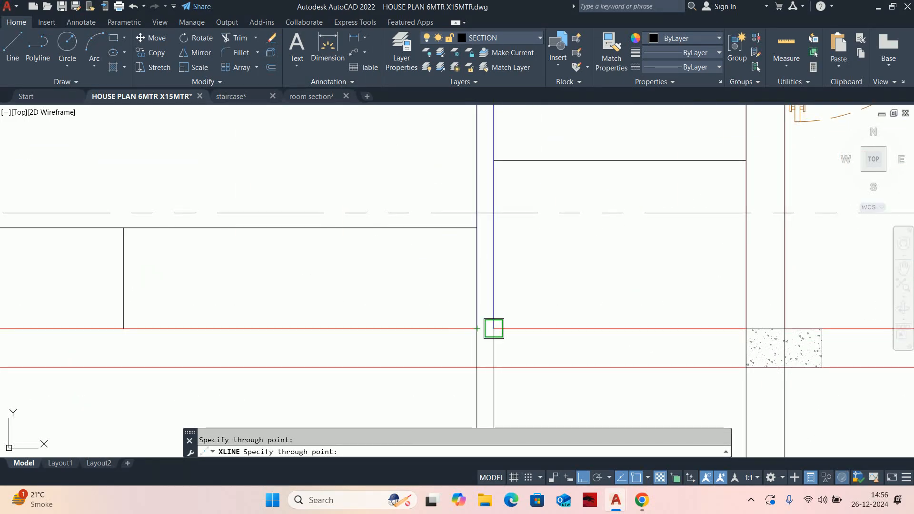
{"action": "key", "text": "Escape"}
- Trim the partition wall's lines to the slabs above and below it and remove the opening's head line inside the wall
{"action": "scroll", "coordinate": [494, 326], "scroll_direction": "down", "scroll_amount": 5}
{"action": "scroll", "coordinate": [482, 126], "scroll_direction": "up", "scroll_amount": 10}
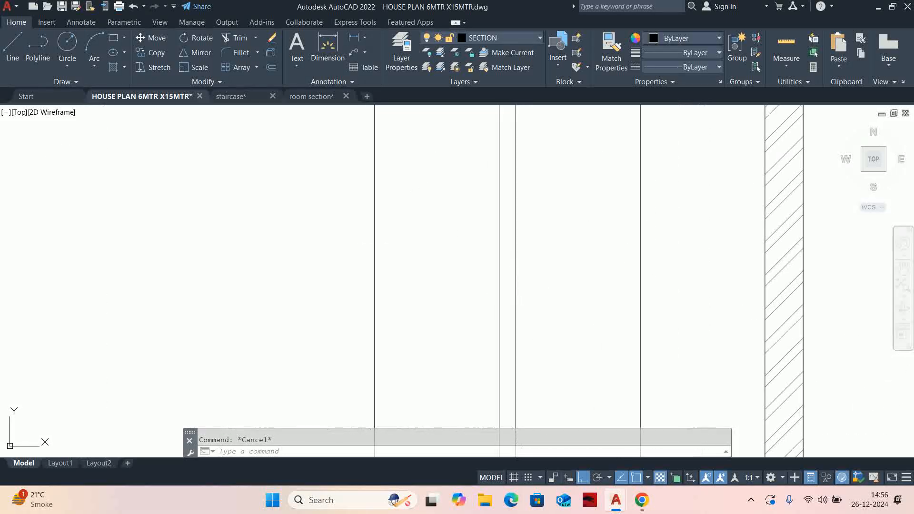
{"action": "middle_click_drag", "start_coordinate": [527, 358], "coordinate": [517, 281]}
{"action": "type", "text": "tr"}
{"action": "key", "text": "Return"}
{"action": "scroll", "coordinate": [508, 291], "scroll_direction": "up", "scroll_amount": 4}
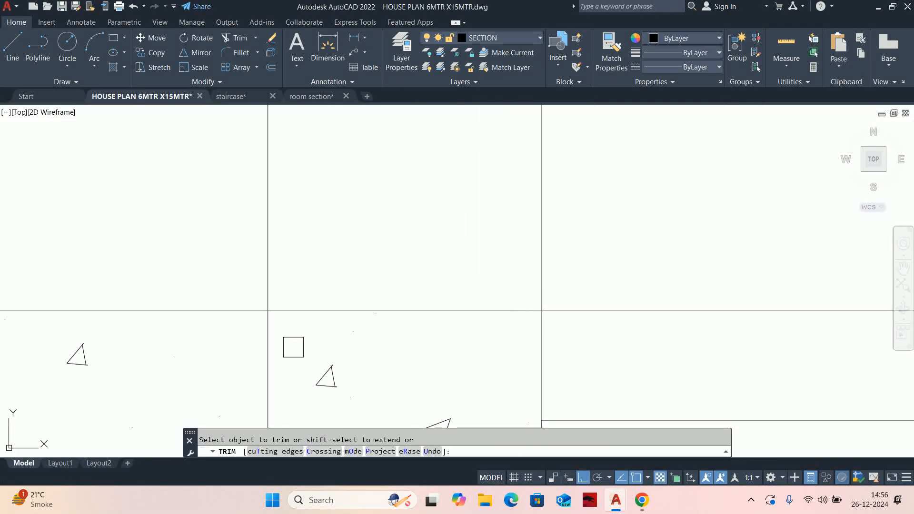
{"action": "scroll", "coordinate": [295, 328], "scroll_direction": "down", "scroll_amount": 8}
{"action": "scroll", "coordinate": [388, 184], "scroll_direction": "up", "scroll_amount": 2}
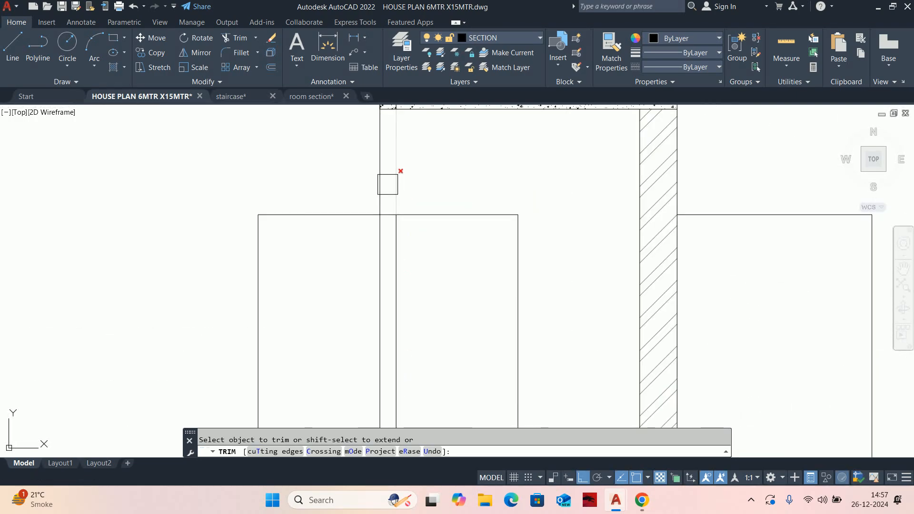
{"action": "scroll", "coordinate": [386, 212], "scroll_direction": "up", "scroll_amount": 3}
{"action": "scroll", "coordinate": [387, 214], "scroll_direction": "down", "scroll_amount": 5}
{"action": "scroll", "coordinate": [388, 198], "scroll_direction": "up", "scroll_amount": 4}
{"action": "middle_click_drag", "start_coordinate": [414, 204], "coordinate": [451, 186]}
{"action": "scroll", "coordinate": [414, 153], "scroll_direction": "up", "scroll_amount": 4}
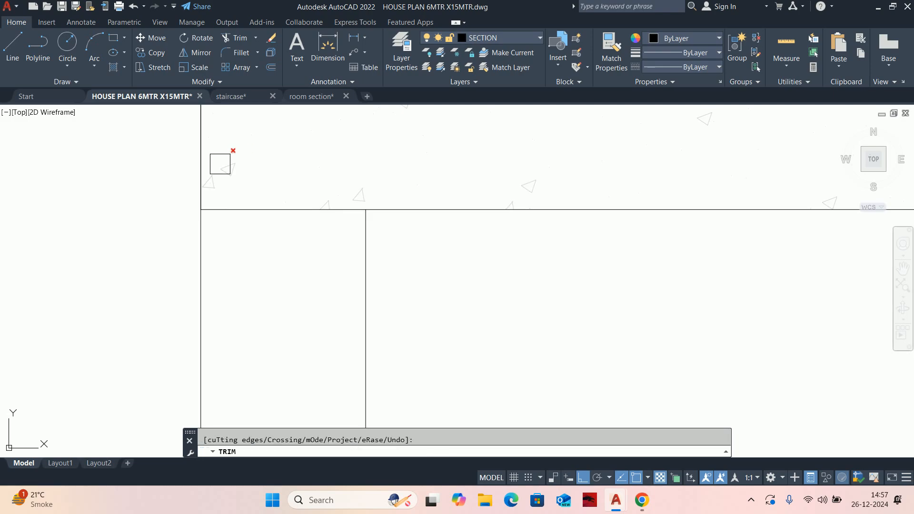
{"action": "scroll", "coordinate": [408, 215], "scroll_direction": "down", "scroll_amount": 6}
{"action": "key", "text": "Escape"}
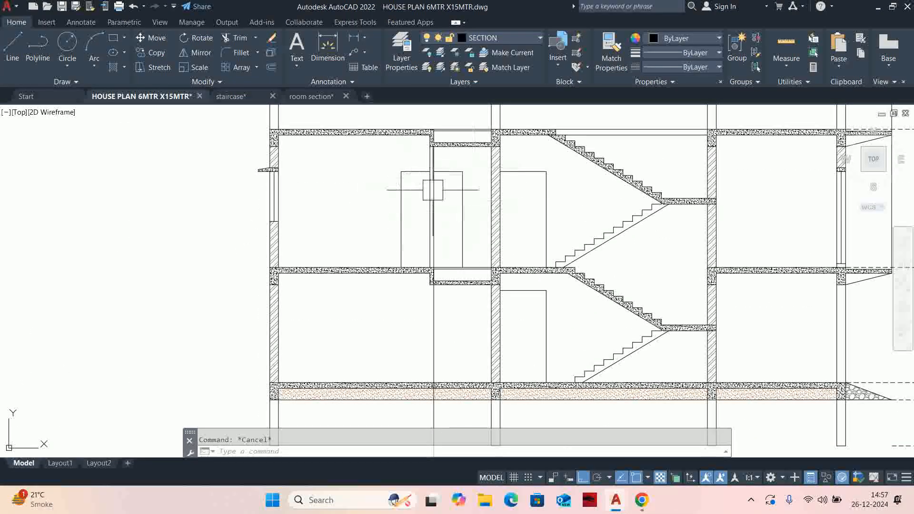
- Delete the leftover partition construction lines running beyond the first-floor room
{"action": "left_click", "coordinate": [435, 336]}
{"action": "scroll", "coordinate": [434, 336], "scroll_direction": "down", "scroll_amount": 2}
{"action": "key", "text": "Delete"}
{"action": "scroll", "coordinate": [443, 305], "scroll_direction": "down", "scroll_amount": 2}
{"action": "scroll", "coordinate": [446, 291], "scroll_direction": "up", "scroll_amount": 4}
{"action": "key", "text": "Escape"}
{"action": "scroll", "coordinate": [447, 292], "scroll_direction": "down", "scroll_amount": 2}
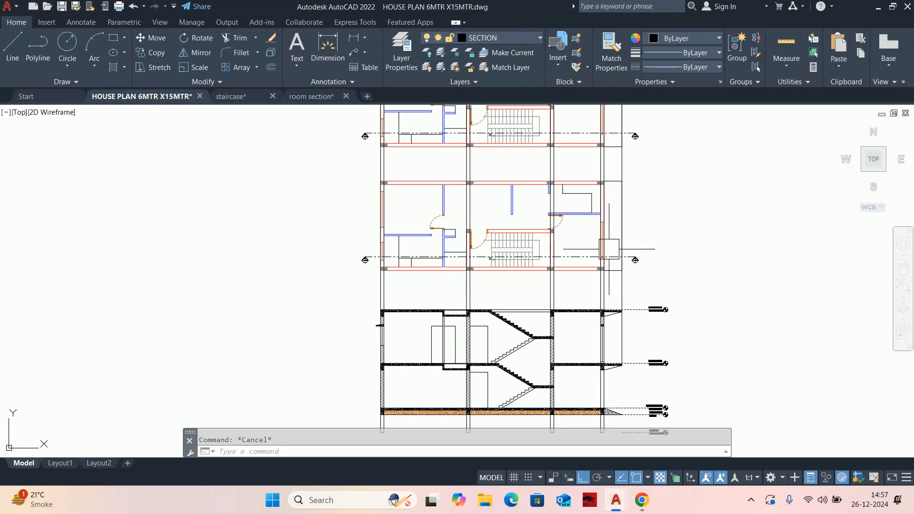
{"action": "middle_click_drag", "start_coordinate": [619, 271], "coordinate": [644, 265]}
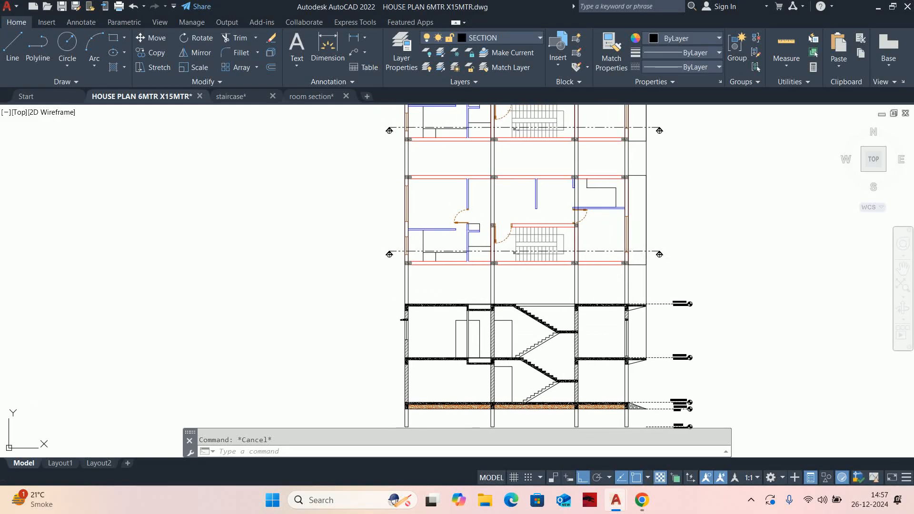
- Hatch the first-floor partition wall below the sunken slab
{"action": "scroll", "coordinate": [561, 339], "scroll_direction": "up", "scroll_amount": 6}
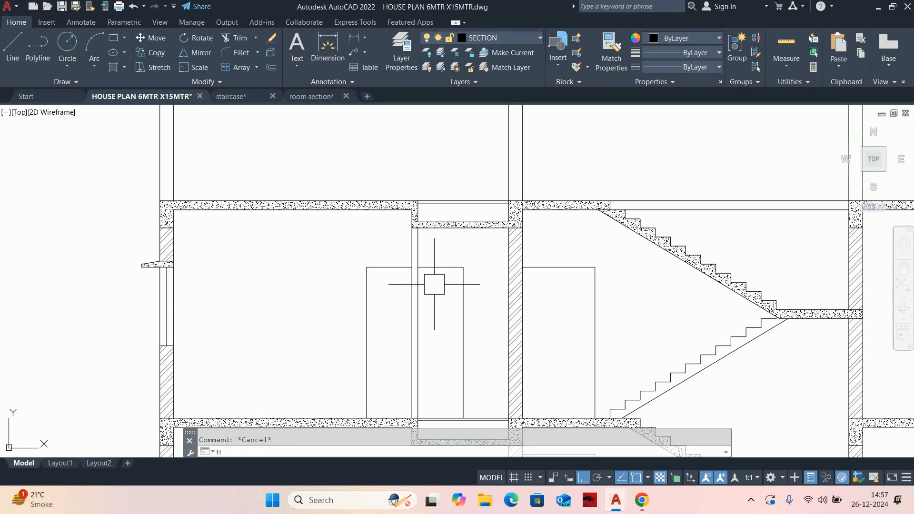
{"action": "key", "text": "Return"}
{"action": "scroll", "coordinate": [410, 235], "scroll_direction": "up", "scroll_amount": 2}
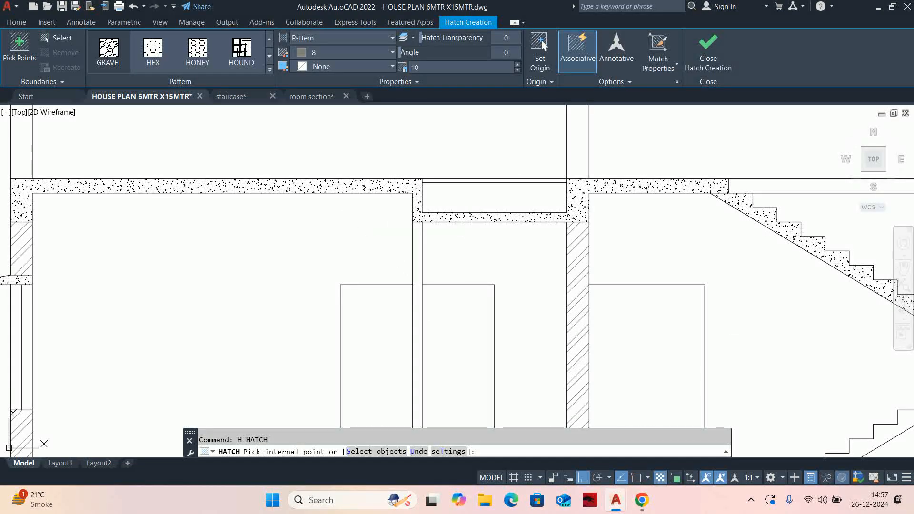
{"action": "left_click", "coordinate": [417, 239]}
{"action": "scroll", "coordinate": [416, 240], "scroll_direction": "down", "scroll_amount": 4}
{"action": "key", "text": "Escape"}
- Match the partition wall's hatch to the diagonal hatch of the existing section walls
{"action": "type", "text": "M"}
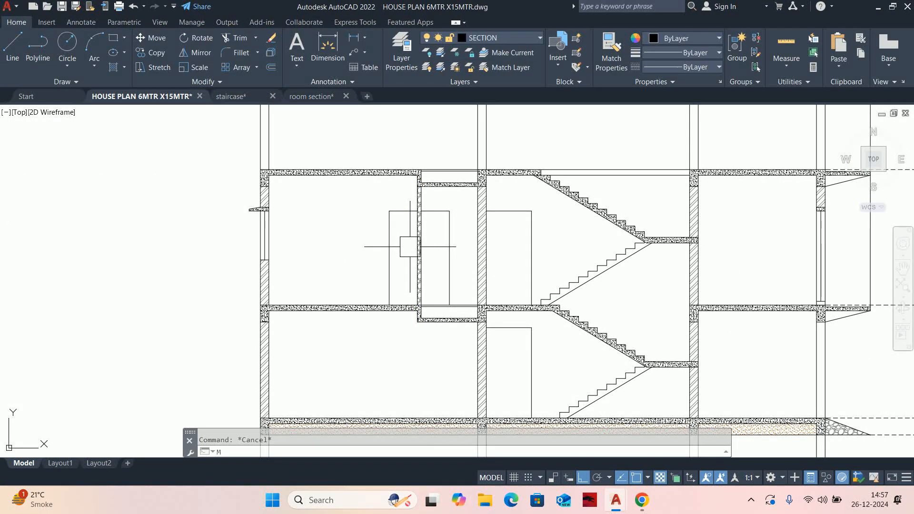
{"action": "type", "text": "A"}
{"action": "key", "text": "Return"}
{"action": "scroll", "coordinate": [410, 246], "scroll_direction": "up", "scroll_amount": 5}
{"action": "left_click", "coordinate": [435, 213]}
{"action": "scroll", "coordinate": [435, 212], "scroll_direction": "down", "scroll_amount": 2}
{"action": "scroll", "coordinate": [456, 254], "scroll_direction": "up", "scroll_amount": 2}
{"action": "scroll", "coordinate": [455, 205], "scroll_direction": "up", "scroll_amount": 2}
{"action": "left_click", "coordinate": [460, 183]}
{"action": "key", "text": "Escape"}
{"action": "scroll", "coordinate": [547, 261], "scroll_direction": "down", "scroll_amount": 6}
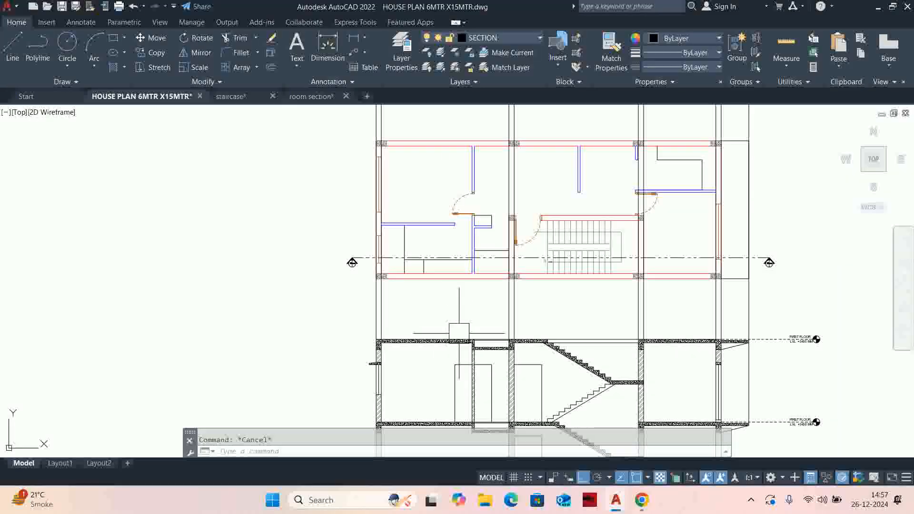
- Extend the head line below the sunken slab to the hatched stair-side wall and trim its part between the partition and the duct edge
{"action": "scroll", "coordinate": [514, 184], "scroll_direction": "up", "scroll_amount": 6}
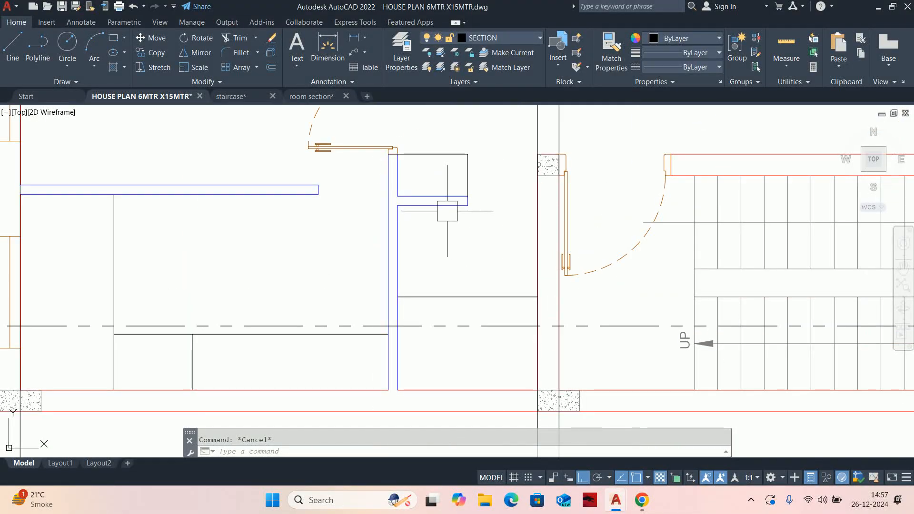
{"action": "scroll", "coordinate": [433, 203], "scroll_direction": "down", "scroll_amount": 7}
{"action": "middle_click_drag", "start_coordinate": [414, 276], "coordinate": [439, 317]}
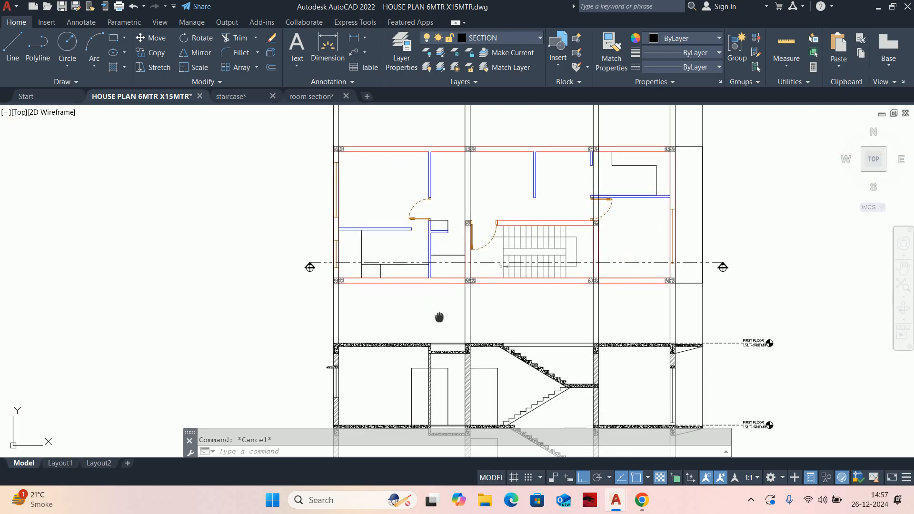
{"action": "scroll", "coordinate": [452, 343], "scroll_direction": "up", "scroll_amount": 4}
{"action": "type", "text": "ex"}
{"action": "key", "text": "Return"}
{"action": "scroll", "coordinate": [447, 314], "scroll_direction": "up", "scroll_amount": 2}
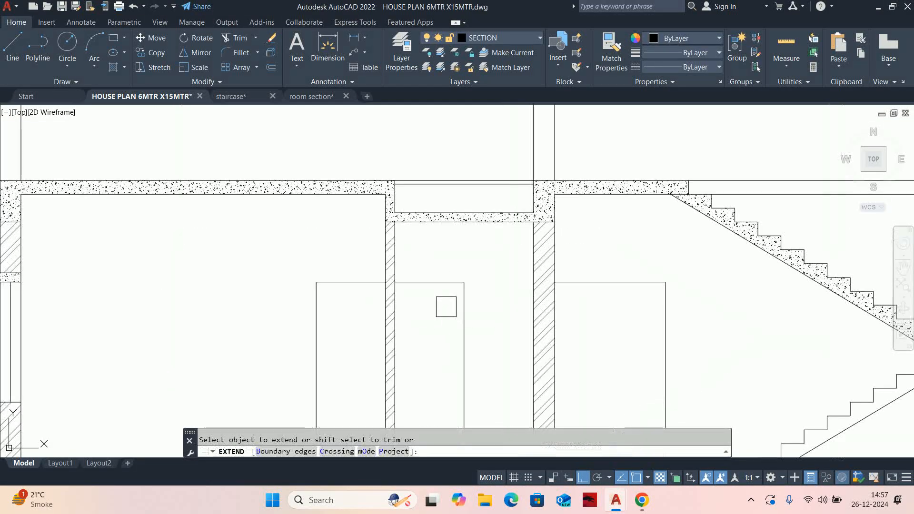
{"action": "scroll", "coordinate": [435, 279], "scroll_direction": "down", "scroll_amount": 4}
{"action": "key", "text": "Escape"}
{"action": "scroll", "coordinate": [470, 306], "scroll_direction": "up", "scroll_amount": 3}
{"action": "scroll", "coordinate": [469, 307], "scroll_direction": "down", "scroll_amount": 3}
{"action": "middle_click_drag", "start_coordinate": [469, 306], "coordinate": [475, 334]}
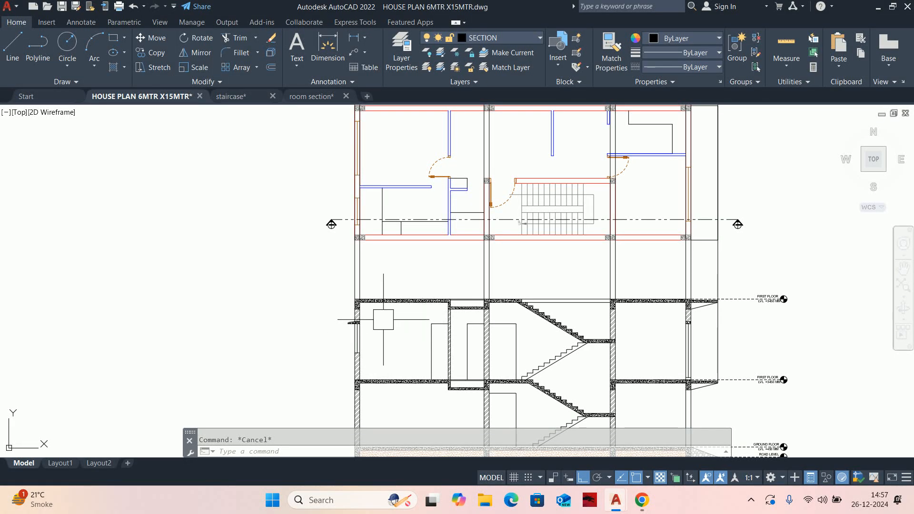
{"action": "scroll", "coordinate": [384, 319], "scroll_direction": "down", "scroll_amount": 2}
{"action": "middle_click_drag", "start_coordinate": [527, 332], "coordinate": [512, 301]}
{"action": "scroll", "coordinate": [514, 298], "scroll_direction": "up", "scroll_amount": 4}
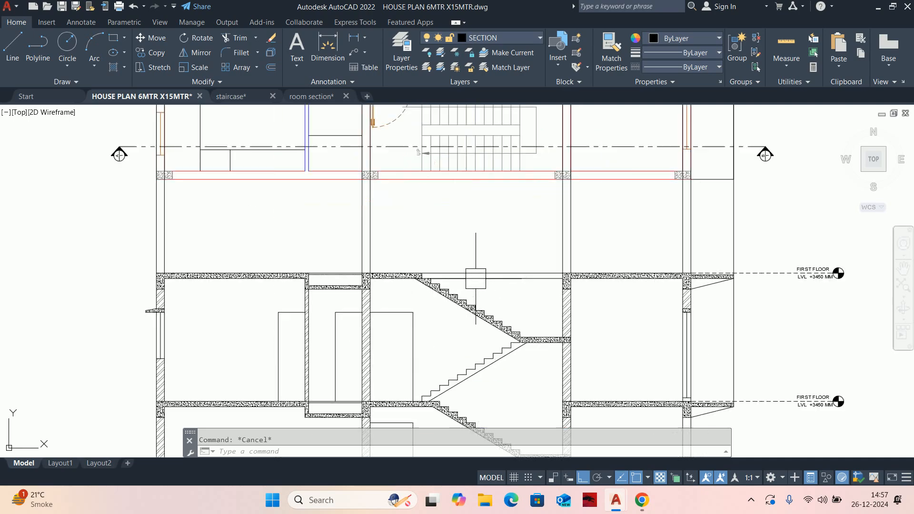
{"action": "type", "text": "tr"}
{"action": "key", "text": "Return"}
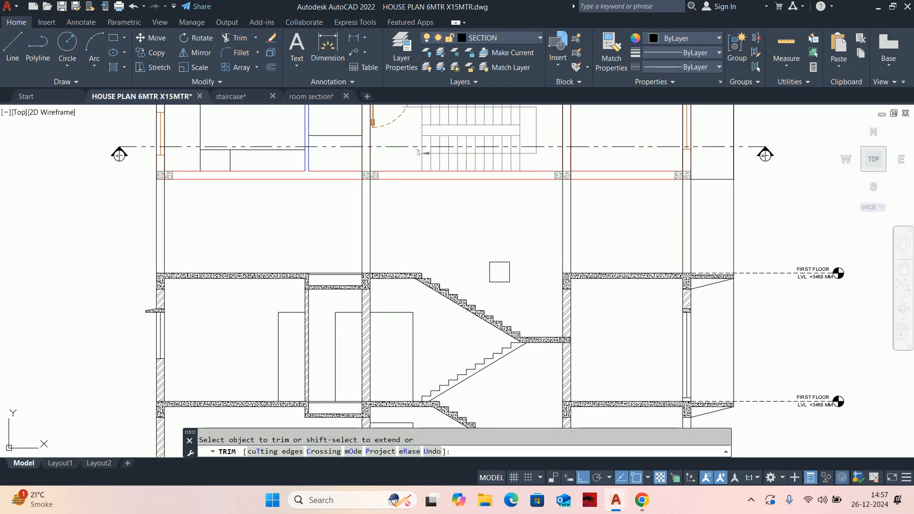
{"action": "key", "text": "Escape"}
- Examine the plan's rooms along the section line and the matching first-floor slab at the left outer wall in section
{"action": "scroll", "coordinate": [499, 272], "scroll_direction": "down", "scroll_amount": 2}
{"action": "scroll", "coordinate": [464, 287], "scroll_direction": "up", "scroll_amount": 2}
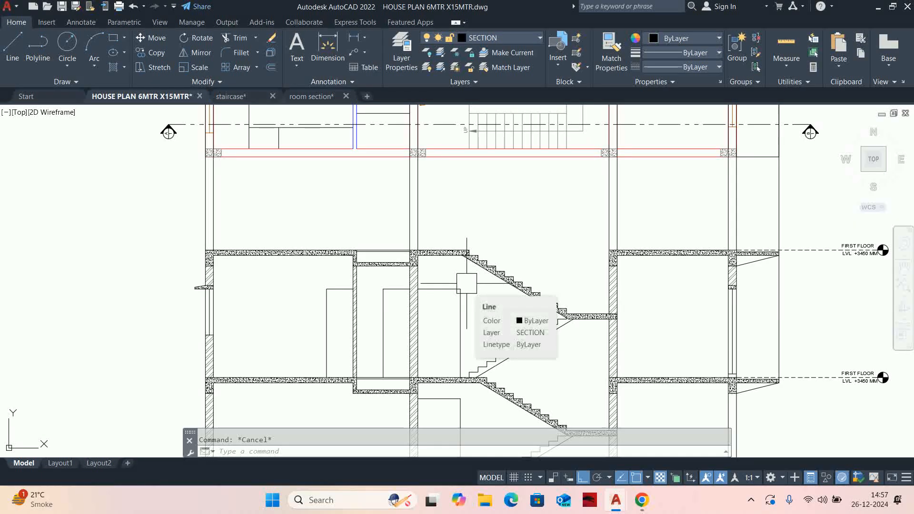
{"action": "scroll", "coordinate": [466, 283], "scroll_direction": "down", "scroll_amount": 4}
{"action": "scroll", "coordinate": [409, 217], "scroll_direction": "up", "scroll_amount": 4}
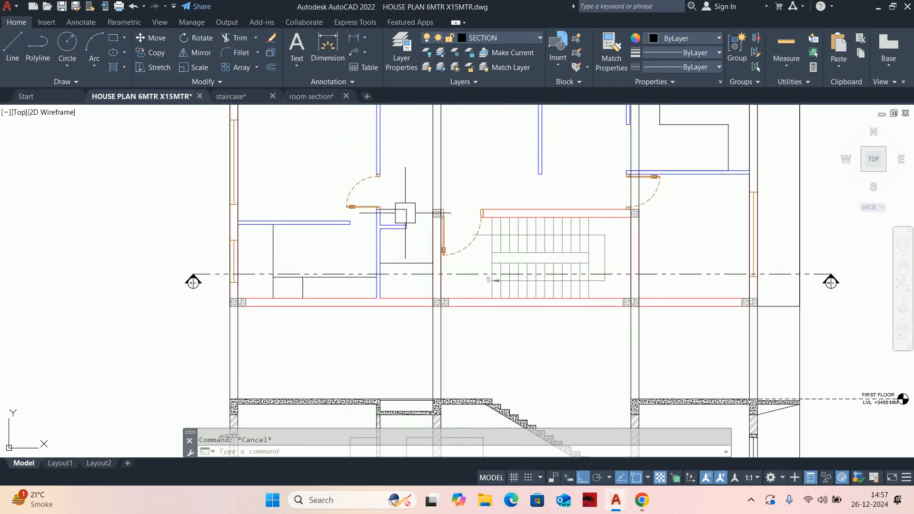
{"action": "scroll", "coordinate": [404, 276], "scroll_direction": "up", "scroll_amount": 4}
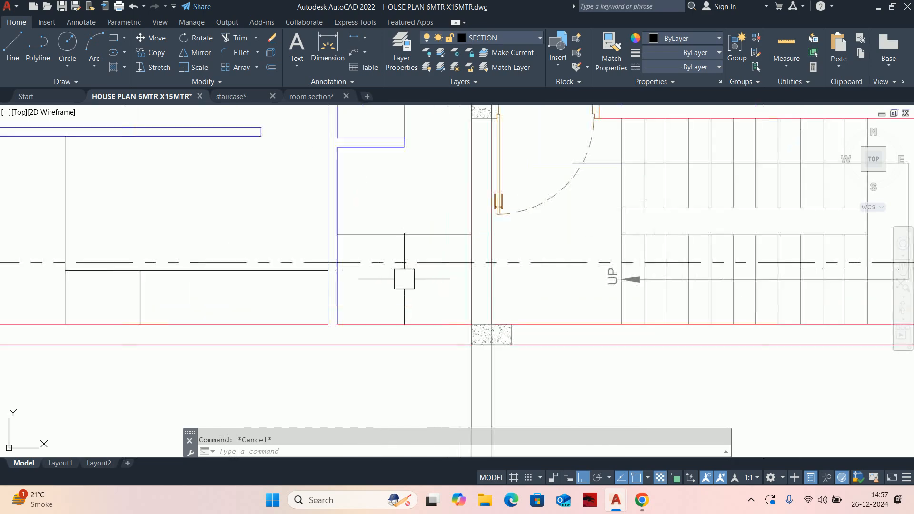
{"action": "scroll", "coordinate": [382, 277], "scroll_direction": "down", "scroll_amount": 2}
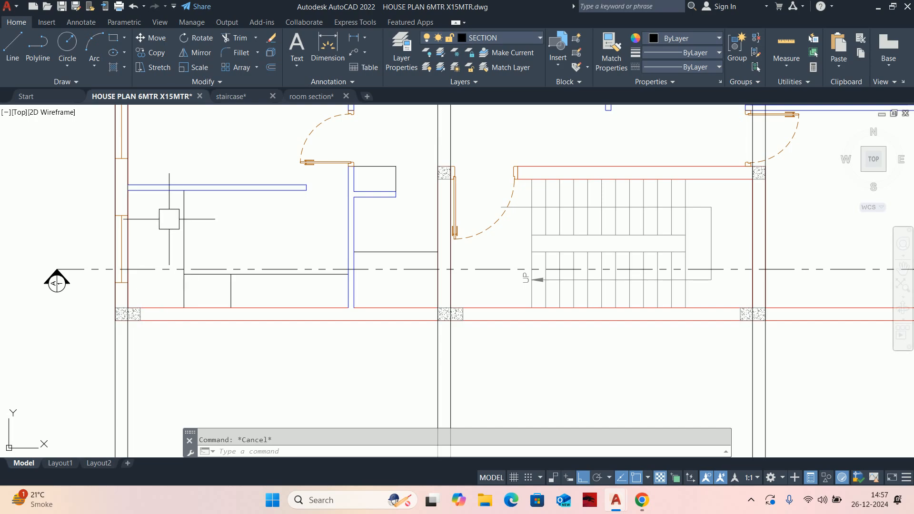
{"action": "scroll", "coordinate": [179, 241], "scroll_direction": "down", "scroll_amount": 6}
{"action": "middle_click_drag", "start_coordinate": [203, 323], "coordinate": [408, 264]}
{"action": "scroll", "coordinate": [374, 283], "scroll_direction": "up", "scroll_amount": 2}
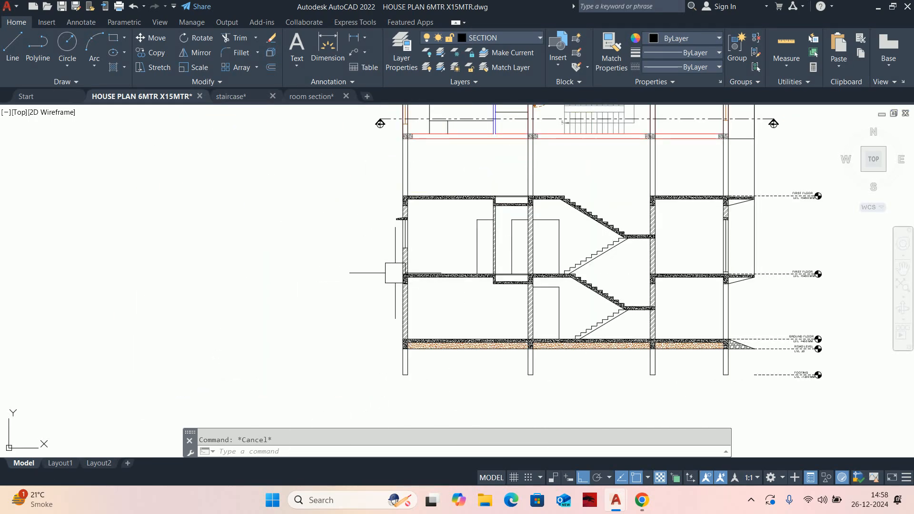
{"action": "scroll", "coordinate": [419, 235], "scroll_direction": "down", "scroll_amount": 2}
{"action": "scroll", "coordinate": [421, 243], "scroll_direction": "up", "scroll_amount": 4}
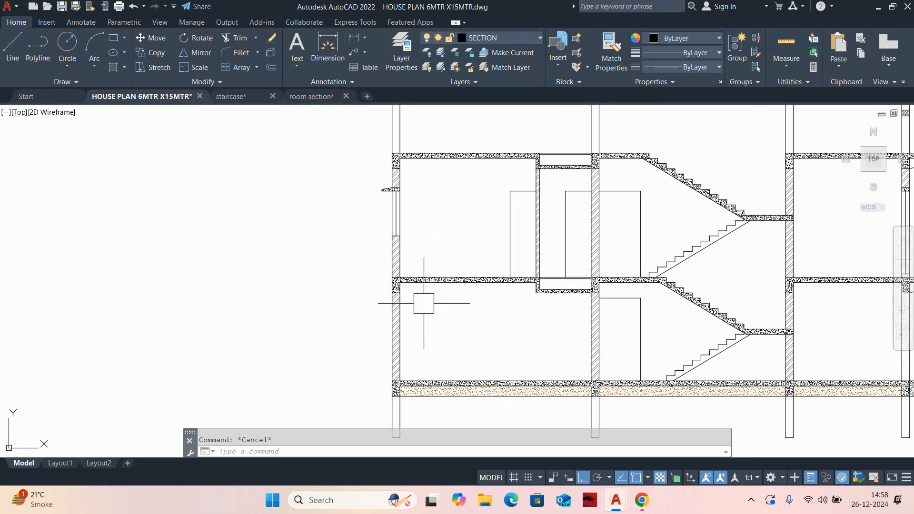
{"action": "scroll", "coordinate": [409, 281], "scroll_direction": "up", "scroll_amount": 4}
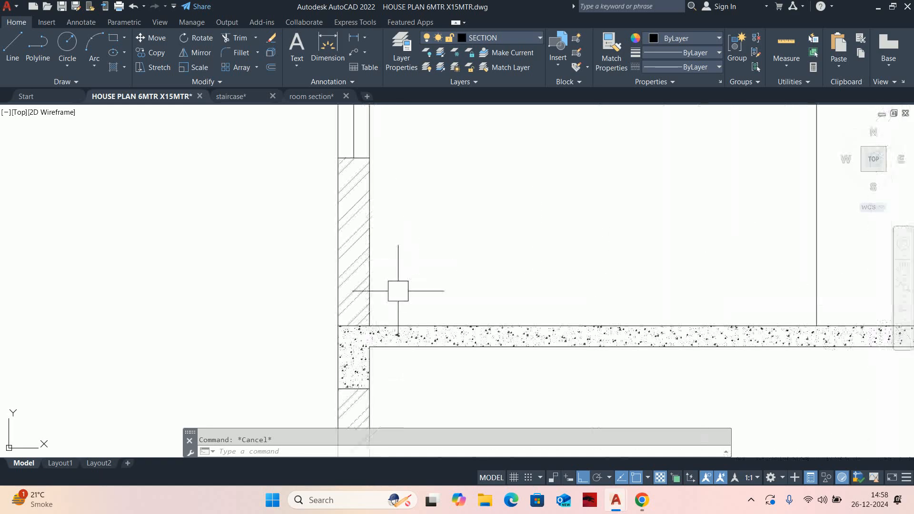
{"action": "scroll", "coordinate": [410, 300], "scroll_direction": "down", "scroll_amount": 2}
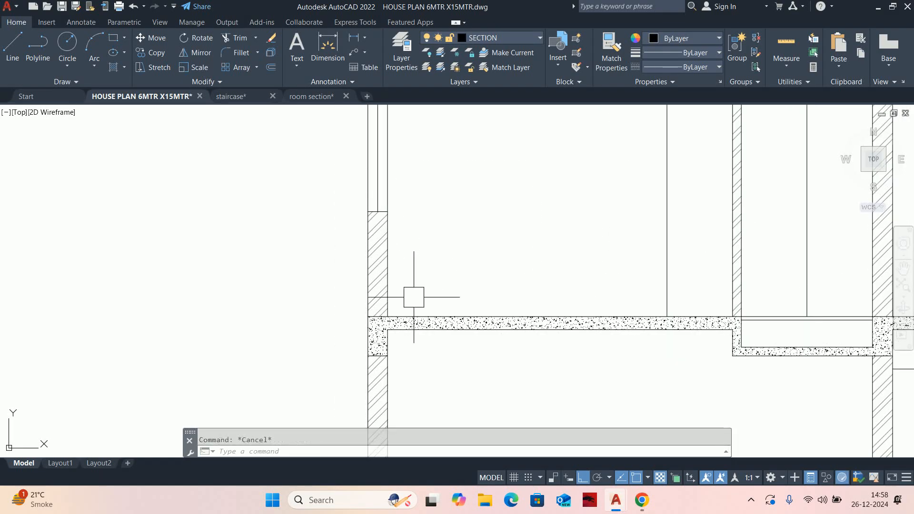
{"action": "type", "text": "o"}
{"action": "key", "text": "Return"}
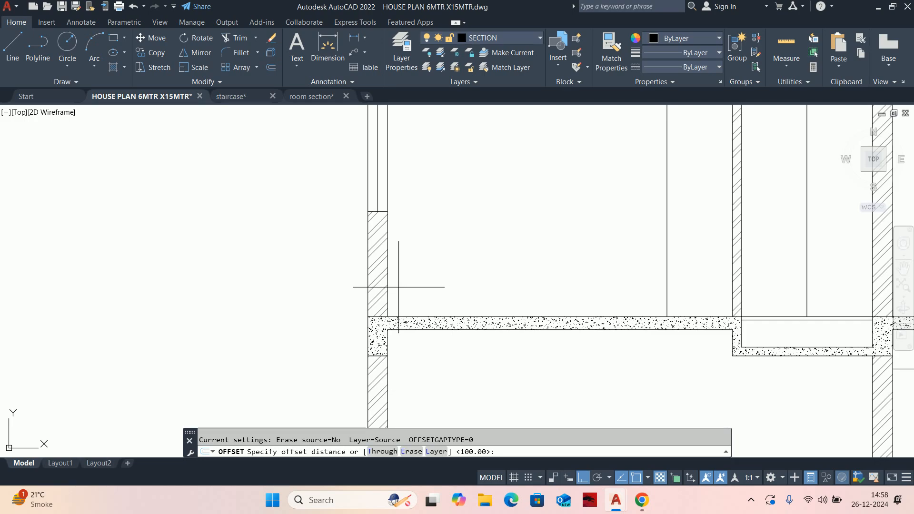
{"action": "key", "text": "Escape"}
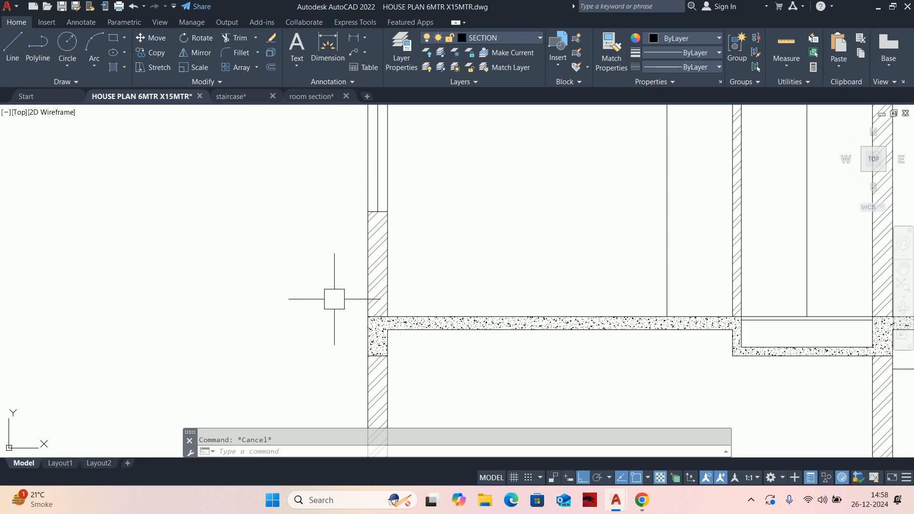
- Offset the top line of the first-floor slab 40 mm downward beside the left outer wall
{"action": "scroll", "coordinate": [334, 296], "scroll_direction": "down", "scroll_amount": 6}
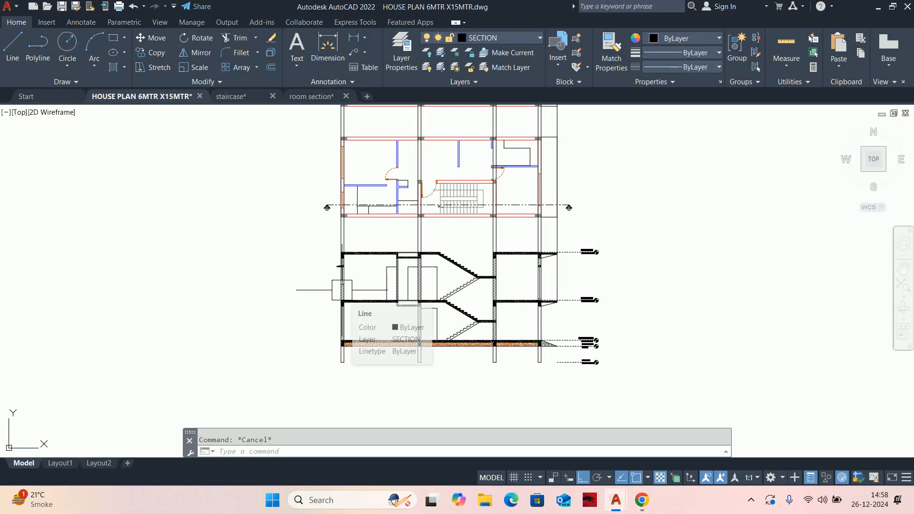
{"action": "scroll", "coordinate": [338, 217], "scroll_direction": "up", "scroll_amount": 4}
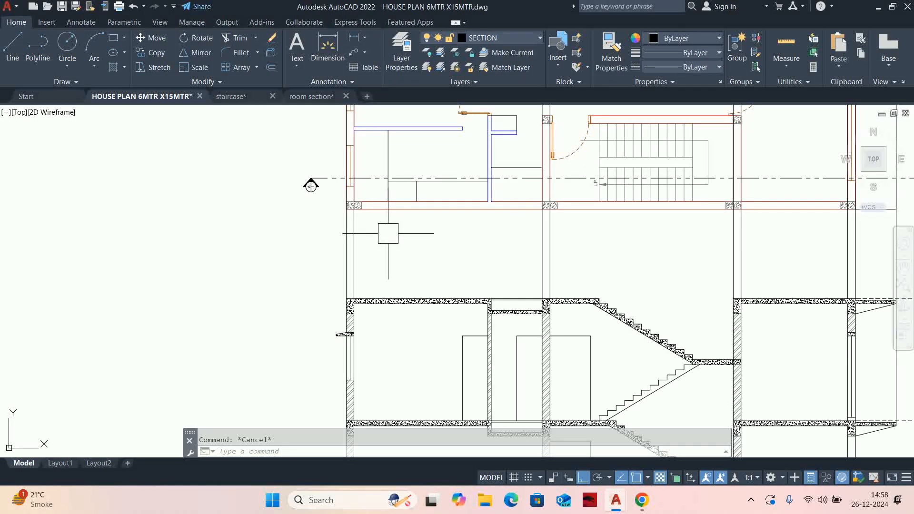
{"action": "scroll", "coordinate": [387, 216], "scroll_direction": "down", "scroll_amount": 4}
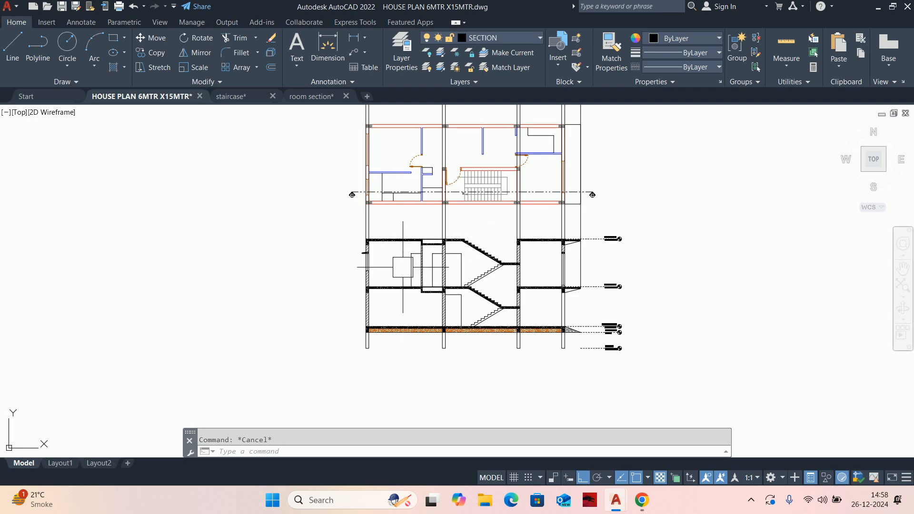
{"action": "scroll", "coordinate": [412, 261], "scroll_direction": "up", "scroll_amount": 8}
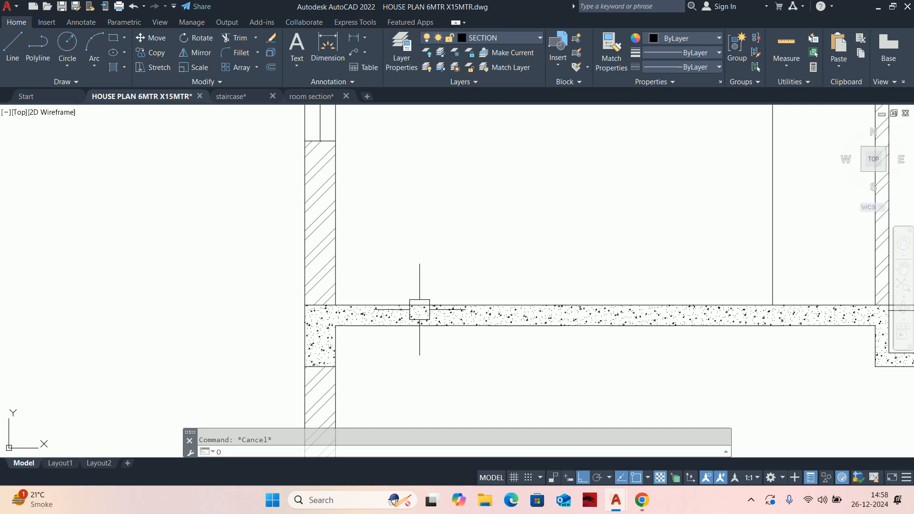
{"action": "type", "text": "o"}
{"action": "key", "text": "Return"}
{"action": "type", "text": "40"}
{"action": "key", "text": "Return"}
{"action": "scroll", "coordinate": [374, 311], "scroll_direction": "up", "scroll_amount": 2}
{"action": "left_click", "coordinate": [374, 304]}
{"action": "left_click", "coordinate": [372, 332]}
{"action": "key", "text": "Escape"}
{"action": "type", "text": "l"}
{"action": "key", "text": "Return"}
{"action": "scroll", "coordinate": [319, 317], "scroll_direction": "up", "scroll_amount": 4}
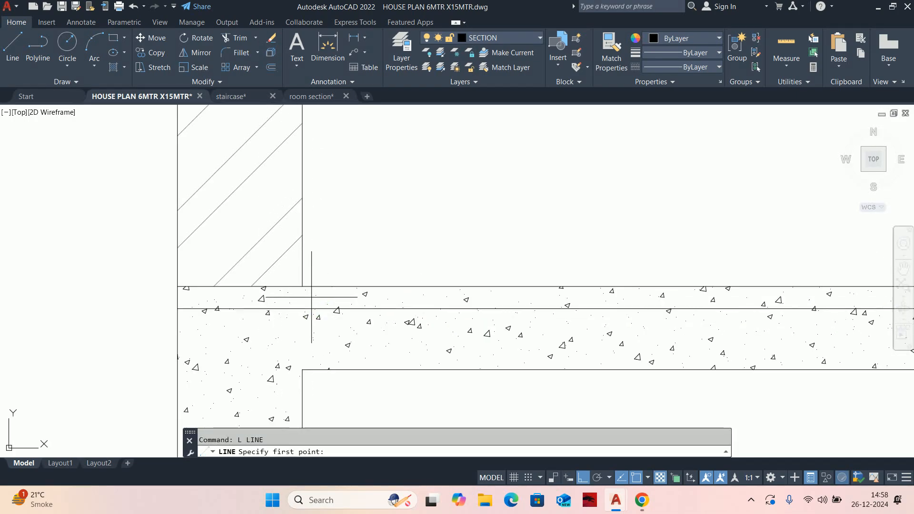
{"action": "key", "text": "Escape"}
- Quick-measure the distances in the plan beside the left outer wall near the section line
{"action": "scroll", "coordinate": [419, 257], "scroll_direction": "down", "scroll_amount": 6}
{"action": "scroll", "coordinate": [425, 264], "scroll_direction": "up", "scroll_amount": 5}
{"action": "left_click", "coordinate": [786, 45]}
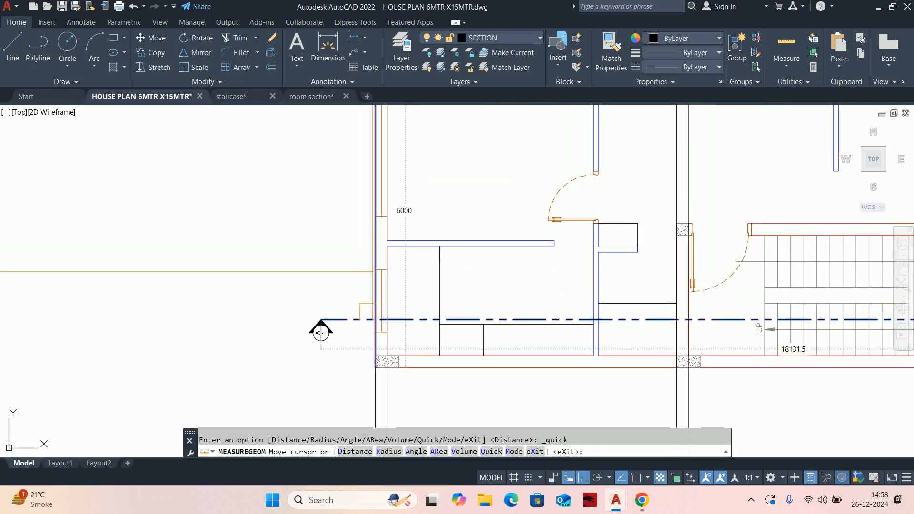
{"action": "key", "text": "Escape"}
- Offset the inner face of the left outer wall 1000 mm into the room in the section
{"action": "scroll", "coordinate": [410, 281], "scroll_direction": "down", "scroll_amount": 5}
{"action": "scroll", "coordinate": [410, 282], "scroll_direction": "up", "scroll_amount": 8}
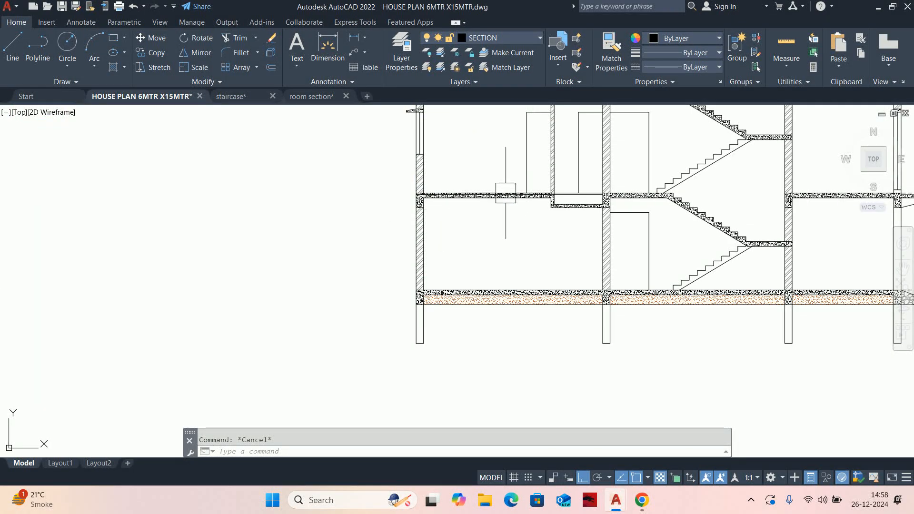
{"action": "middle_click_drag", "start_coordinate": [247, 230], "coordinate": [291, 310]}
{"action": "type", "text": "o"}
{"action": "key", "text": "Return"}
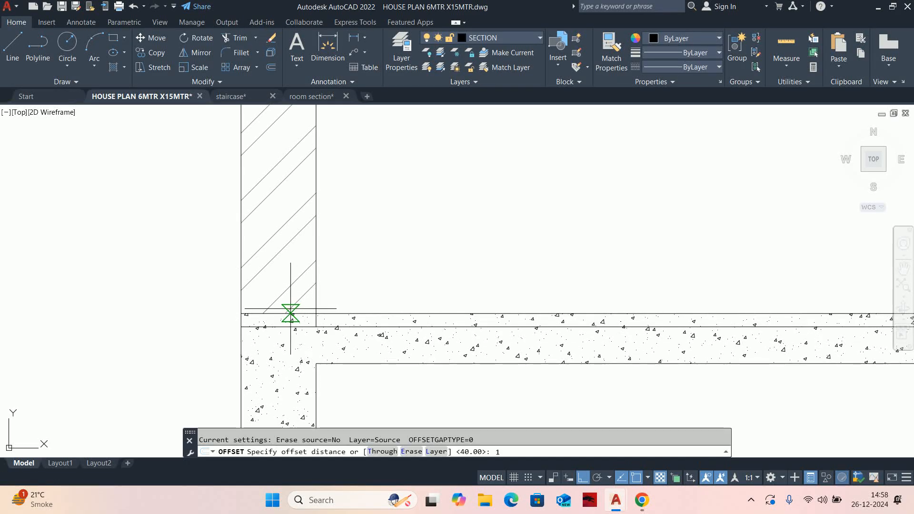
{"action": "type", "text": "1000"}
{"action": "key", "text": "Return"}
{"action": "left_click", "coordinate": [326, 266]}
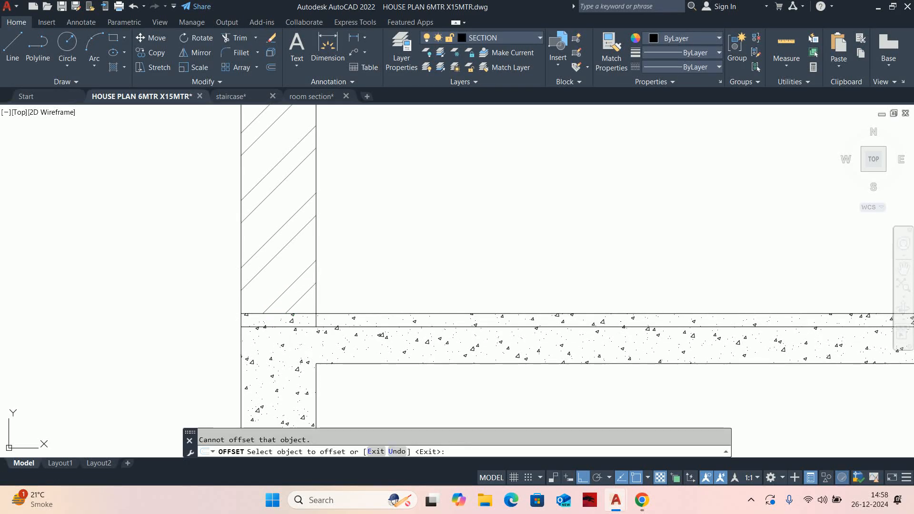
{"action": "left_click", "coordinate": [320, 267]}
{"action": "left_click", "coordinate": [419, 276]}
{"action": "key", "text": "Return"}
{"action": "key", "text": "Escape"}
- Extend and trim the two offset lines into a shallow recess in the slab top beside the left outer wall
{"action": "middle_click_drag", "start_coordinate": [546, 304], "coordinate": [474, 269]}
{"action": "type", "text": "ex"}
{"action": "key", "text": "Return"}
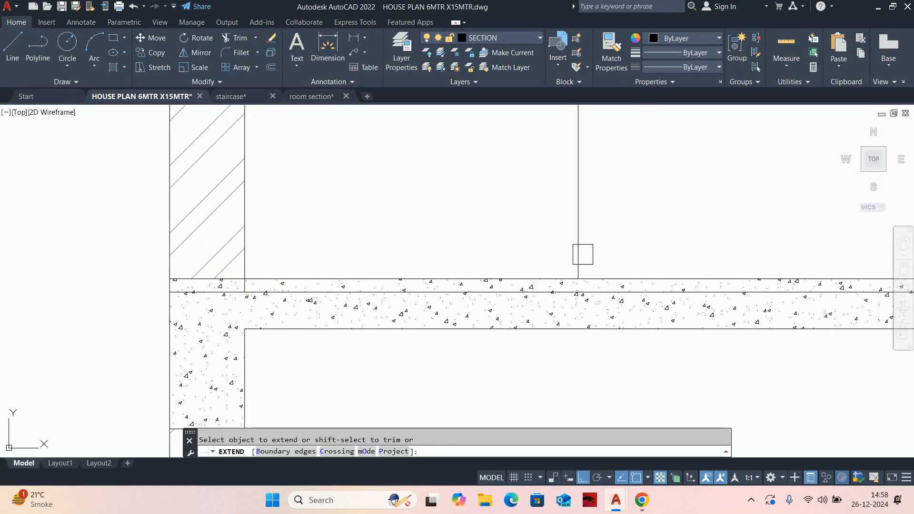
{"action": "left_click", "coordinate": [378, 293], "text": "shift"}
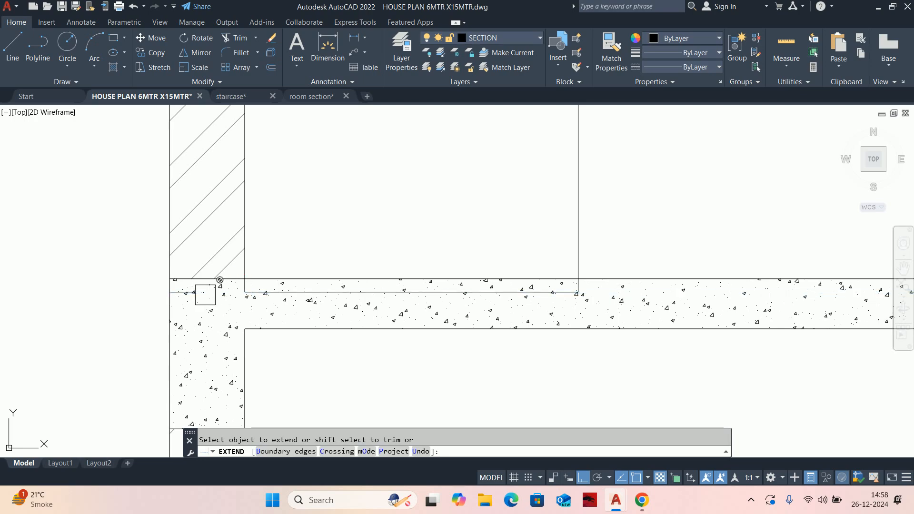
{"action": "scroll", "coordinate": [322, 291], "scroll_direction": "up", "scroll_amount": 4}
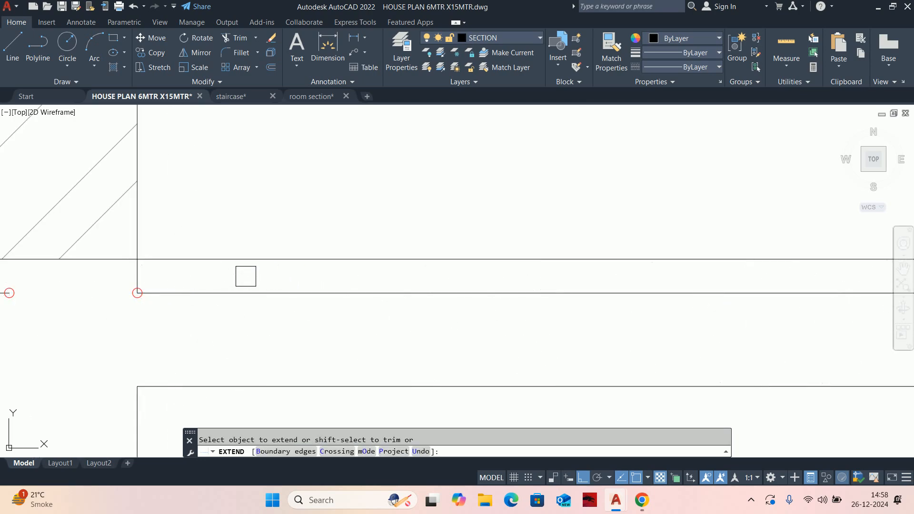
{"action": "scroll", "coordinate": [246, 276], "scroll_direction": "down", "scroll_amount": 4}
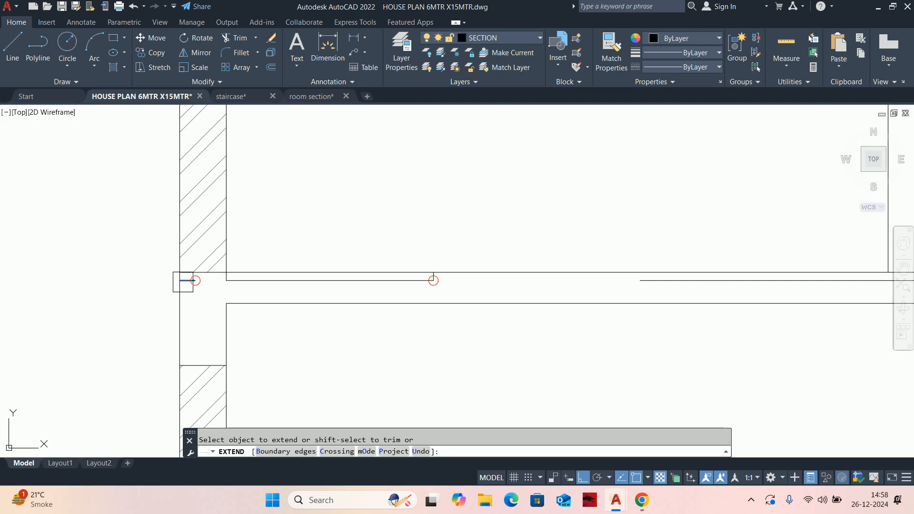
{"action": "scroll", "coordinate": [188, 282], "scroll_direction": "up", "scroll_amount": 2}
{"action": "key", "text": "Escape"}
{"action": "key", "text": "Escape"}
- Delete the leftover pieces of the 40 mm offset line inside the wall and beyond the recess, and regenerate the drawing
{"action": "left_click", "coordinate": [231, 299]}
{"action": "left_click", "coordinate": [188, 278]}
{"action": "scroll", "coordinate": [194, 281], "scroll_direction": "down", "scroll_amount": 3}
{"action": "key", "text": "Delete"}
{"action": "scroll", "coordinate": [497, 301], "scroll_direction": "down", "scroll_amount": 2}
{"action": "middle_click_drag", "start_coordinate": [497, 301], "coordinate": [441, 307]}
{"action": "scroll", "coordinate": [441, 307], "scroll_direction": "up", "scroll_amount": 4}
{"action": "left_click", "coordinate": [423, 283]}
{"action": "scroll", "coordinate": [443, 310], "scroll_direction": "down", "scroll_amount": 2}
{"action": "key", "text": "Delete"}
{"action": "scroll", "coordinate": [330, 322], "scroll_direction": "down", "scroll_amount": 3}
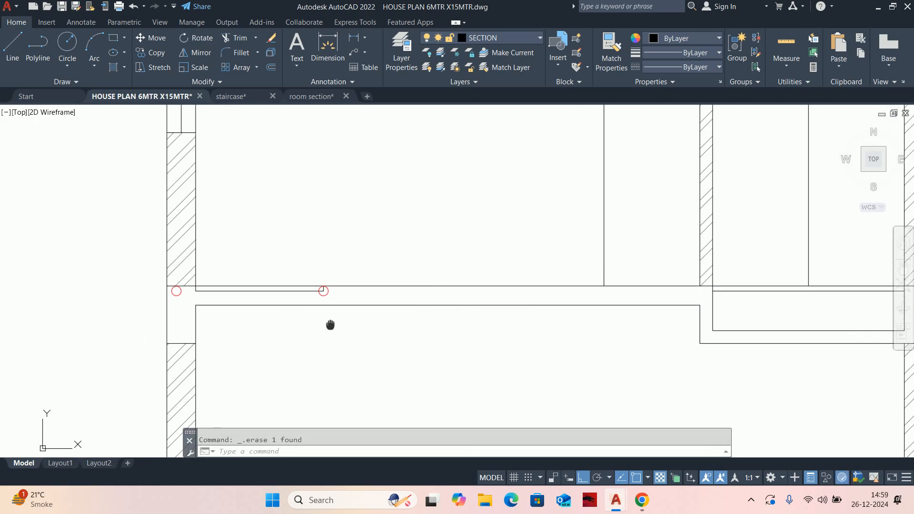
{"action": "type", "text": "re"}
{"action": "key", "text": "Return"}
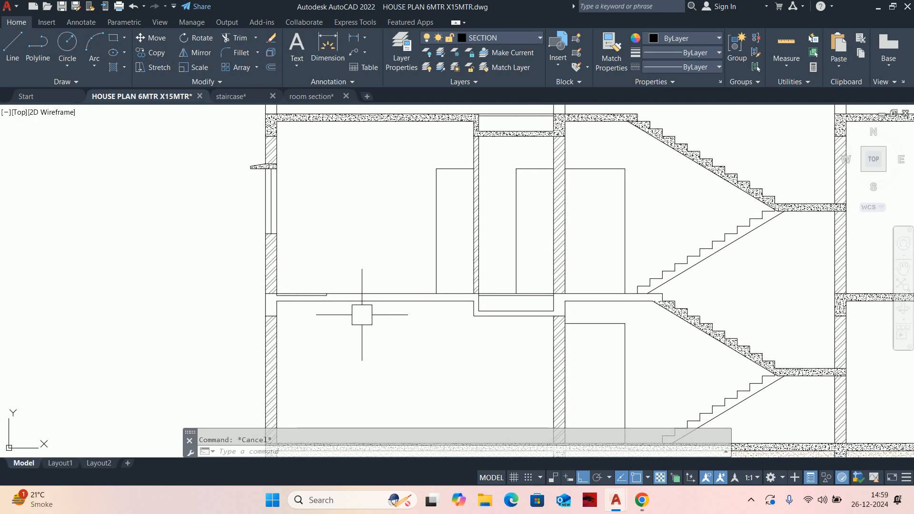
{"action": "type", "text": "h"}
{"action": "key", "text": "Return"}
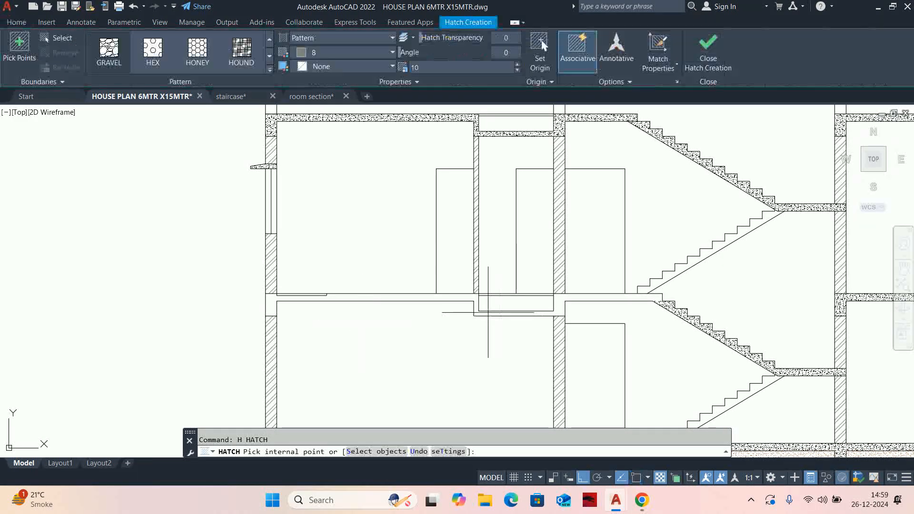
{"action": "key", "text": "Escape"}
{"action": "key", "text": "Escape"}
- Delete the old concrete hatch belonging to the first-floor slab and its lower stair flight
{"action": "scroll", "coordinate": [653, 313], "scroll_direction": "up", "scroll_amount": 3}
{"action": "scroll", "coordinate": [688, 280], "scroll_direction": "up", "scroll_amount": 2}
{"action": "left_click", "coordinate": [679, 262]}
{"action": "scroll", "coordinate": [660, 245], "scroll_direction": "down", "scroll_amount": 3}
{"action": "left_click", "coordinate": [646, 243]}
{"action": "key", "text": "Escape"}
{"action": "scroll", "coordinate": [657, 247], "scroll_direction": "up", "scroll_amount": 2}
{"action": "left_click", "coordinate": [659, 242]}
{"action": "key", "text": "Delete"}
{"action": "scroll", "coordinate": [661, 250], "scroll_direction": "down", "scroll_amount": 3}
- Hatch the first-floor slab together with its connected stair flight and landing, leaving the recess unhatched
{"action": "middle_click_drag", "start_coordinate": [290, 249], "coordinate": [567, 264]}
{"action": "scroll", "coordinate": [567, 263], "scroll_direction": "down", "scroll_amount": 2}
{"action": "scroll", "coordinate": [465, 257], "scroll_direction": "up", "scroll_amount": 4}
{"action": "type", "text": "h"}
{"action": "key", "text": "Return"}
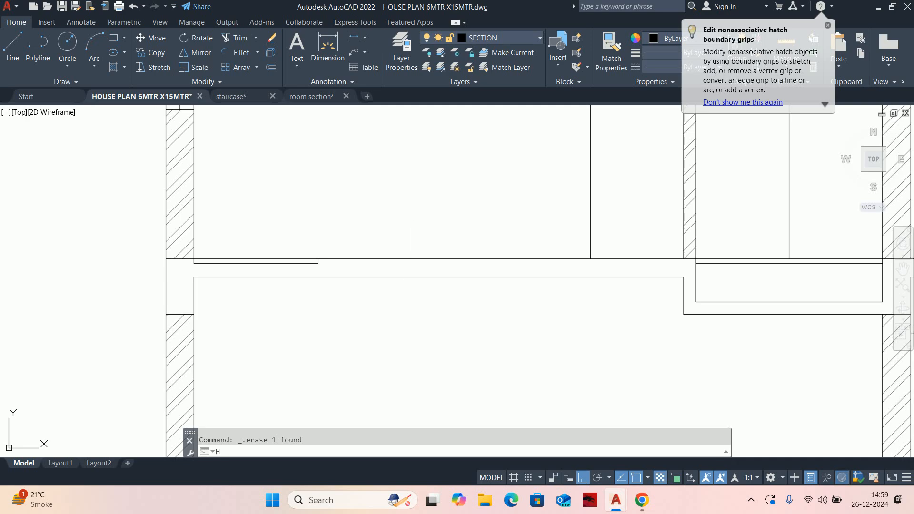
{"action": "left_click", "coordinate": [408, 268]}
{"action": "scroll", "coordinate": [406, 267], "scroll_direction": "down", "scroll_amount": 3}
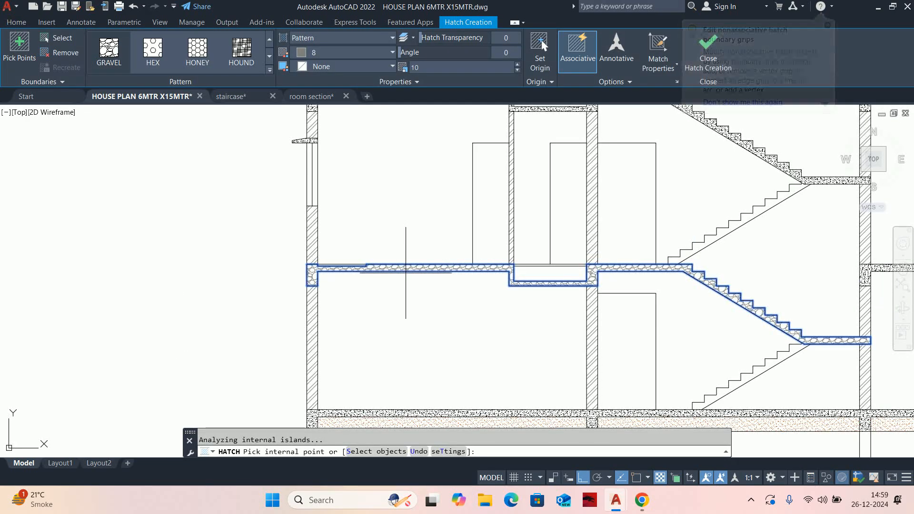
{"action": "key", "text": "Escape"}
- Match the new slab and stair hatch to the properties of an existing concrete hatch in the section
{"action": "key", "text": "Return"}
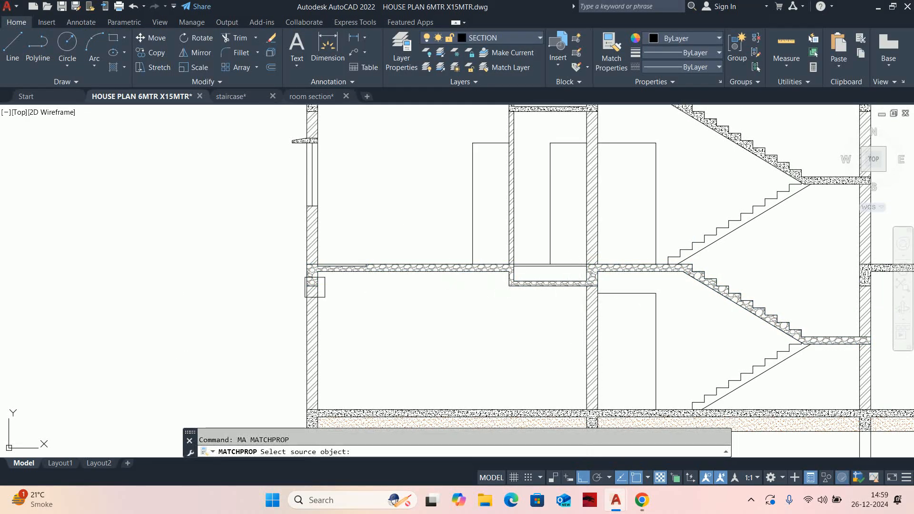
{"action": "scroll", "coordinate": [520, 294], "scroll_direction": "down", "scroll_amount": 3}
{"action": "scroll", "coordinate": [526, 218], "scroll_direction": "up", "scroll_amount": 5}
{"action": "left_click", "coordinate": [577, 206]}
{"action": "scroll", "coordinate": [182, 274], "scroll_direction": "down", "scroll_amount": 2}
{"action": "middle_click_drag", "start_coordinate": [182, 274], "coordinate": [638, 292]}
{"action": "scroll", "coordinate": [467, 242], "scroll_direction": "up", "scroll_amount": 4}
{"action": "left_click", "coordinate": [461, 220]}
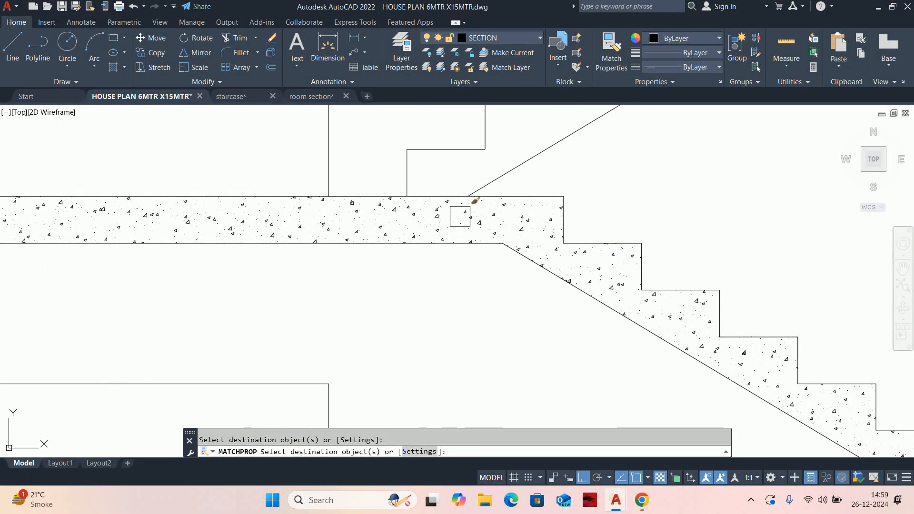
{"action": "key", "text": "Escape"}
{"action": "key", "text": "Escape"}
{"action": "scroll", "coordinate": [455, 224], "scroll_direction": "down", "scroll_amount": 6}
{"action": "scroll", "coordinate": [421, 251], "scroll_direction": "down", "scroll_amount": 2}
{"action": "middle_click_drag", "start_coordinate": [420, 255], "coordinate": [535, 281]}
{"action": "middle_click_drag", "start_coordinate": [445, 266], "coordinate": [487, 281]}
{"action": "middle_click_drag", "start_coordinate": [321, 282], "coordinate": [384, 299]}
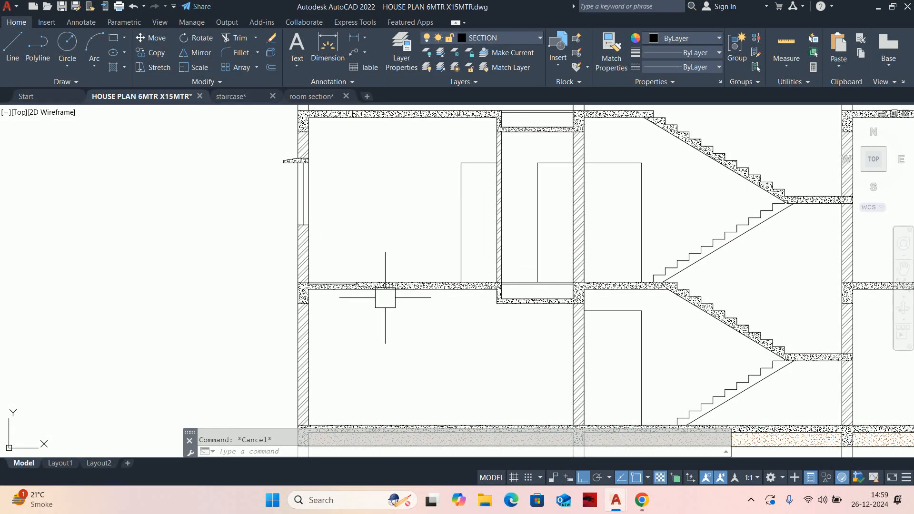
{"action": "scroll", "coordinate": [382, 291], "scroll_direction": "down", "scroll_amount": 5}
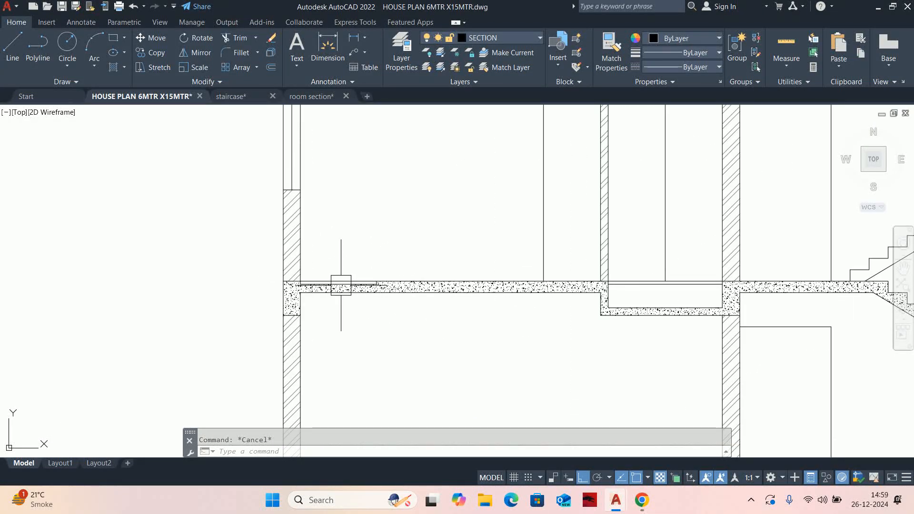
{"action": "scroll", "coordinate": [629, 346], "scroll_direction": "down", "scroll_amount": 2}
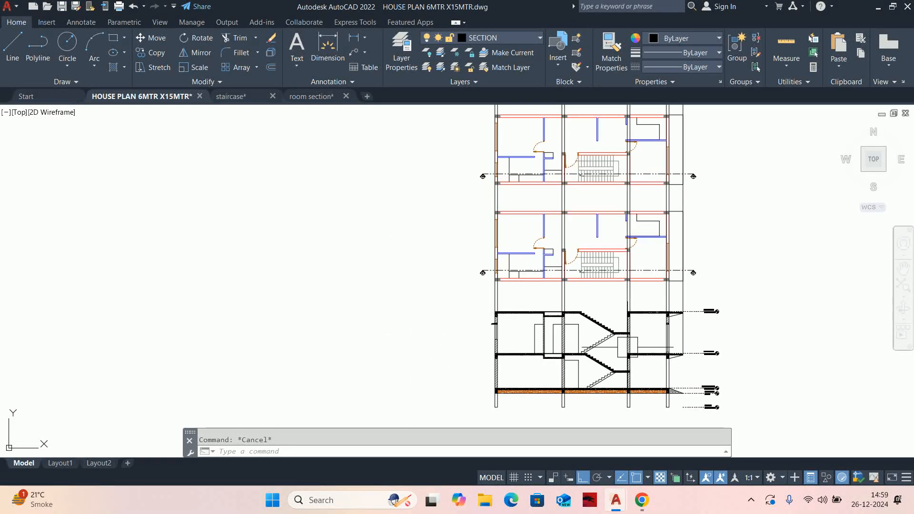
- Stretch the whole building section downward together with its vertical wall lines, leaving open space beneath the floor plans
{"action": "middle_click_drag", "start_coordinate": [628, 346], "coordinate": [616, 300]}
{"action": "key", "text": "space"}
{"action": "left_click", "coordinate": [770, 401]}
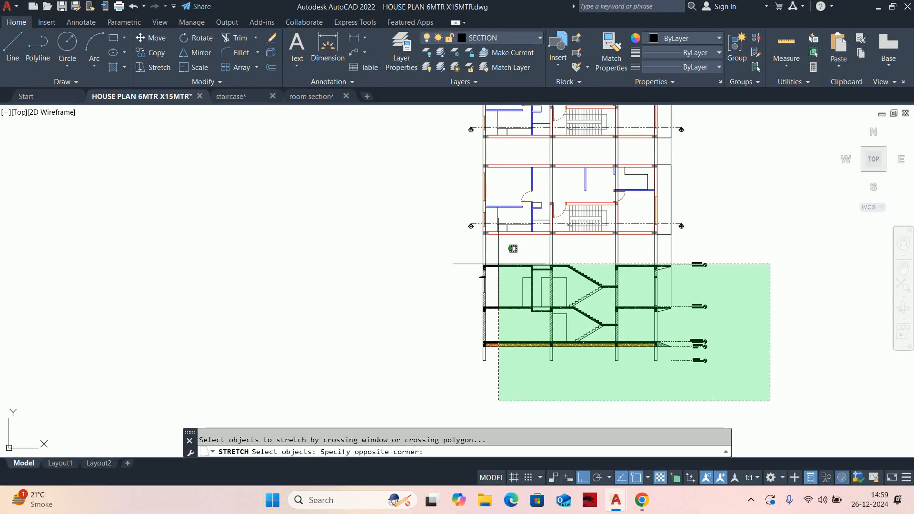
{"action": "left_click", "coordinate": [417, 253]}
{"action": "key", "text": "space"}
{"action": "left_click", "coordinate": [361, 254]}
{"action": "middle_click_drag", "start_coordinate": [359, 329], "coordinate": [359, 209]}
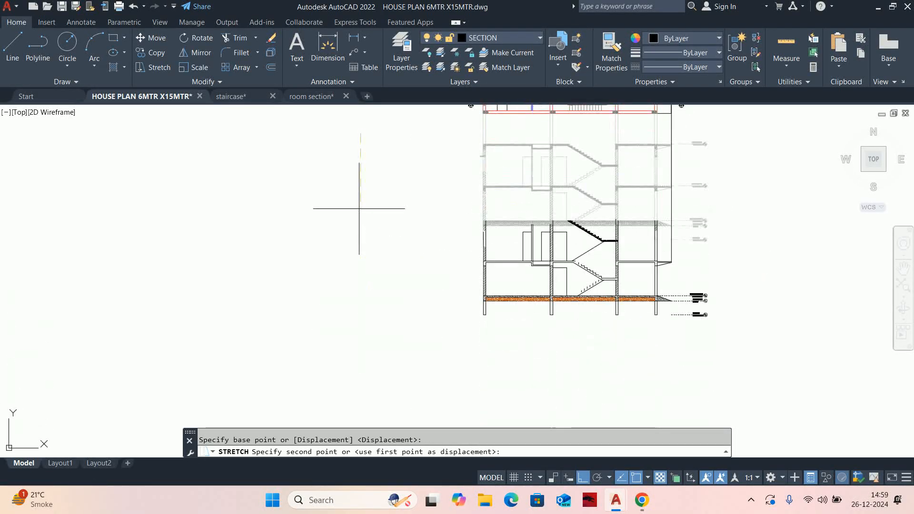
{"action": "left_click", "coordinate": [352, 290]}
{"action": "key", "text": "Escape"}
{"action": "middle_click_drag", "start_coordinate": [524, 336], "coordinate": [510, 308]}
{"action": "type", "text": "co"}
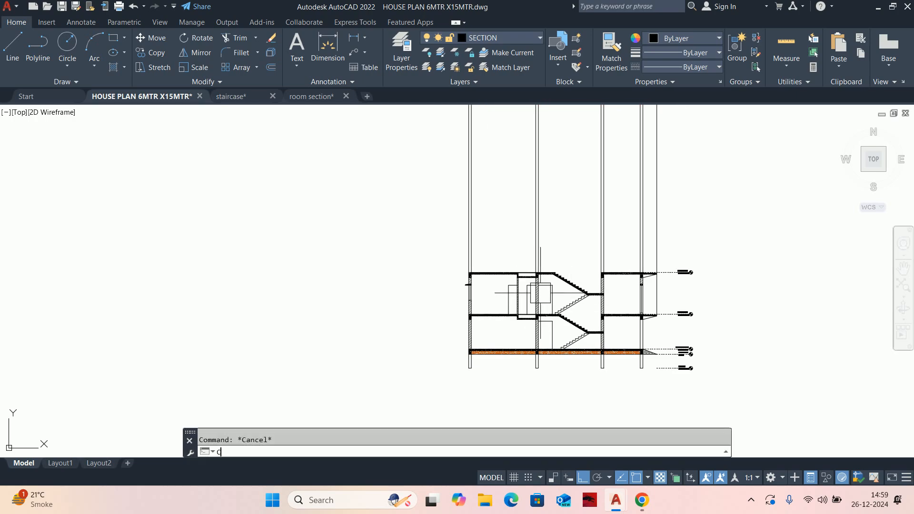
{"action": "scroll", "coordinate": [422, 240], "scroll_direction": "up", "scroll_amount": 2}
{"action": "left_click", "coordinate": [393, 237]}
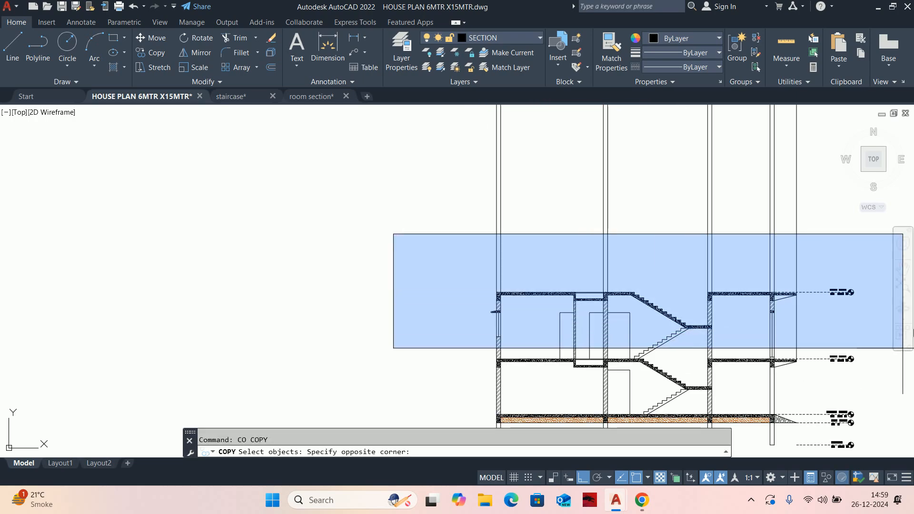
{"action": "middle_click_drag", "start_coordinate": [853, 344], "coordinate": [728, 303]}
{"action": "left_click", "coordinate": [799, 300]}
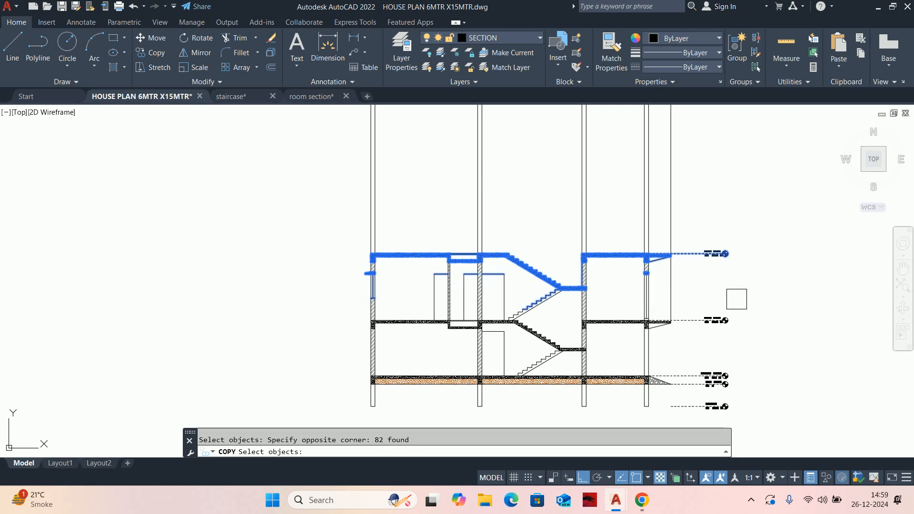
{"action": "scroll", "coordinate": [646, 286], "scroll_direction": "up", "scroll_amount": 5}
{"action": "scroll", "coordinate": [646, 281], "scroll_direction": "up", "scroll_amount": 2}
{"action": "left_click", "coordinate": [643, 273]}
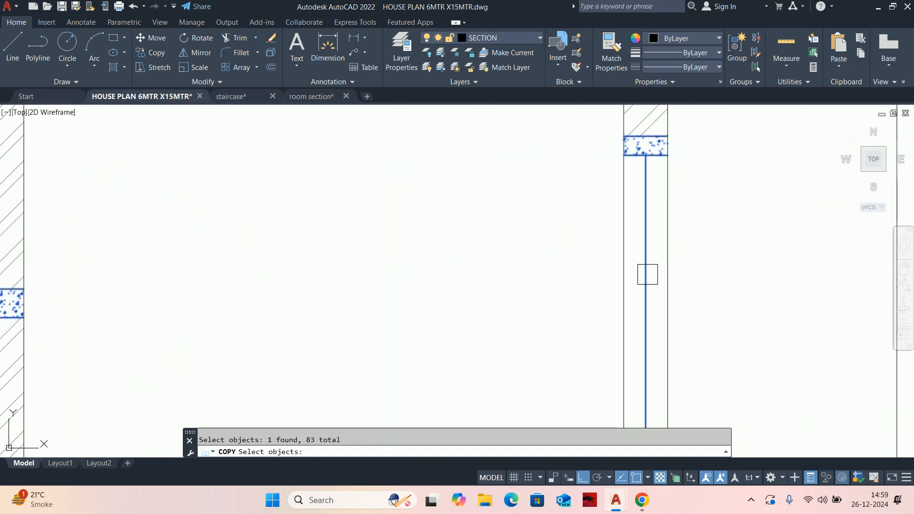
{"action": "scroll", "coordinate": [619, 272], "scroll_direction": "down", "scroll_amount": 5}
{"action": "scroll", "coordinate": [580, 270], "scroll_direction": "up", "scroll_amount": 5}
{"action": "left_click", "coordinate": [580, 270]}
{"action": "left_click", "coordinate": [729, 297]}
{"action": "scroll", "coordinate": [590, 249], "scroll_direction": "down", "scroll_amount": 6}
{"action": "middle_click_drag", "start_coordinate": [374, 263], "coordinate": [674, 275]}
{"action": "middle_click_drag", "start_coordinate": [591, 252], "coordinate": [517, 300]}
{"action": "scroll", "coordinate": [586, 289], "scroll_direction": "up", "scroll_amount": 2}
{"action": "left_click", "coordinate": [650, 280]}
{"action": "left_click", "coordinate": [613, 221]}
{"action": "scroll", "coordinate": [638, 311], "scroll_direction": "up", "scroll_amount": 2}
{"action": "left_click", "coordinate": [732, 360]}
{"action": "left_click", "coordinate": [430, 204]}
{"action": "scroll", "coordinate": [556, 289], "scroll_direction": "up", "scroll_amount": 2}
{"action": "scroll", "coordinate": [557, 289], "scroll_direction": "down", "scroll_amount": 3}
{"action": "left_click", "coordinate": [557, 284]}
{"action": "left_click", "coordinate": [392, 170]}
{"action": "left_click", "coordinate": [371, 229]}
{"action": "left_click", "coordinate": [640, 264]}
{"action": "left_click", "coordinate": [533, 236]}
{"action": "scroll", "coordinate": [530, 235], "scroll_direction": "down", "scroll_amount": 4}
{"action": "scroll", "coordinate": [411, 237], "scroll_direction": "up", "scroll_amount": 2}
{"action": "left_click", "coordinate": [364, 309]}
{"action": "left_click", "coordinate": [241, 170]}
{"action": "scroll", "coordinate": [81, 200], "scroll_direction": "down", "scroll_amount": 3}
{"action": "scroll", "coordinate": [527, 256], "scroll_direction": "up", "scroll_amount": 2}
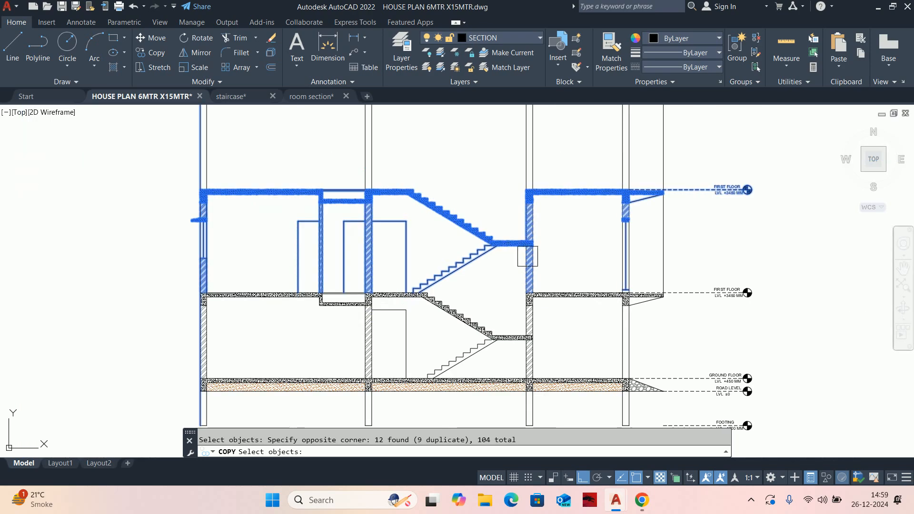
{"action": "scroll", "coordinate": [558, 260], "scroll_direction": "up", "scroll_amount": 2}
{"action": "left_click", "coordinate": [360, 205]}
{"action": "middle_click_drag", "start_coordinate": [638, 237], "coordinate": [506, 261]}
{"action": "left_click", "coordinate": [568, 281]}
{"action": "left_click", "coordinate": [517, 240]}
{"action": "scroll", "coordinate": [458, 223], "scroll_direction": "down", "scroll_amount": 4}
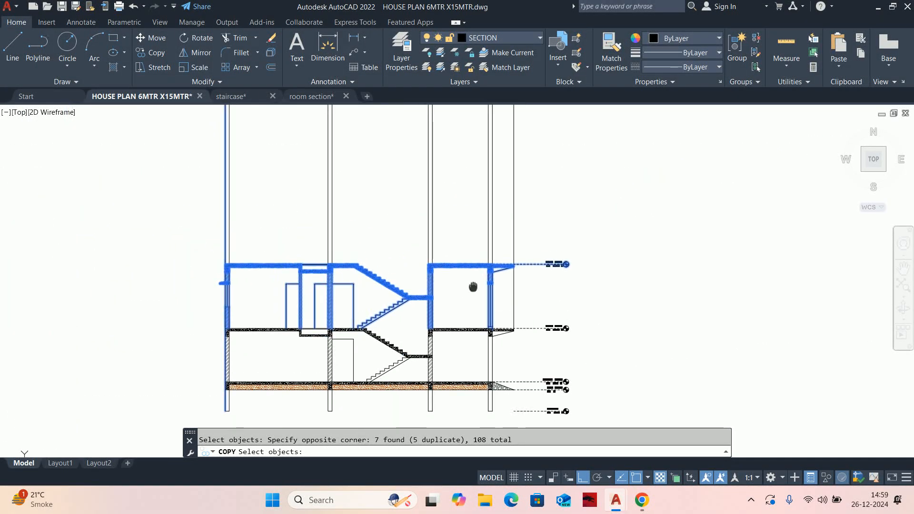
{"action": "left_click", "coordinate": [206, 195], "text": "shift"}
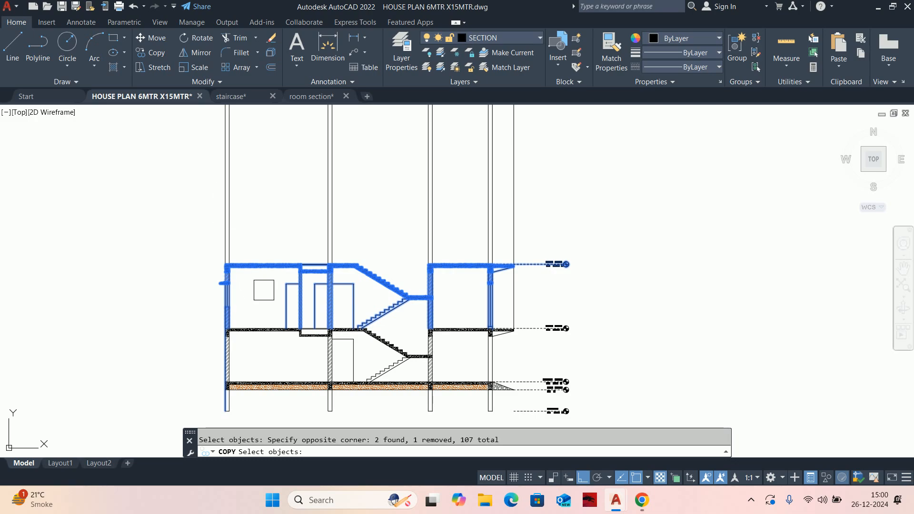
{"action": "middle_click_drag", "start_coordinate": [264, 290], "coordinate": [396, 278]}
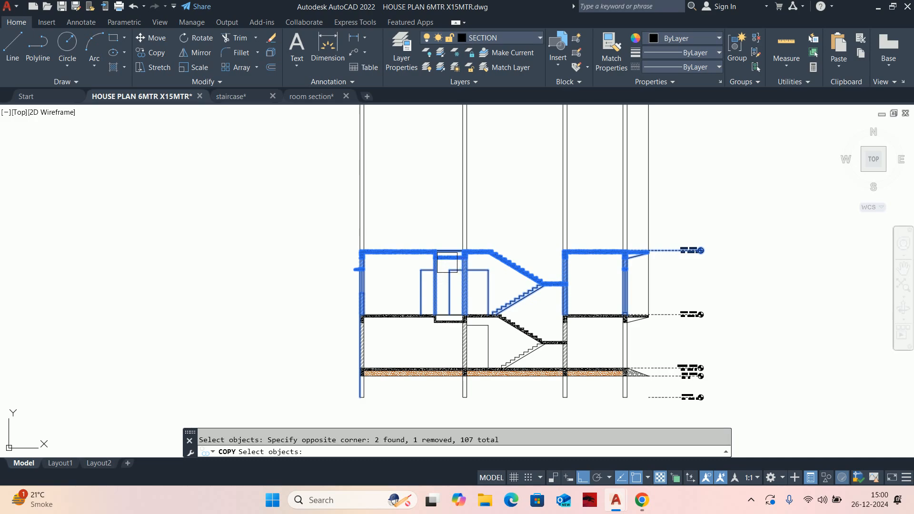
{"action": "key", "text": "Escape"}
- Try to trim the vertical wall lines above the section's top slab with a fence, and undo the trim
{"action": "type", "text": "tr"}
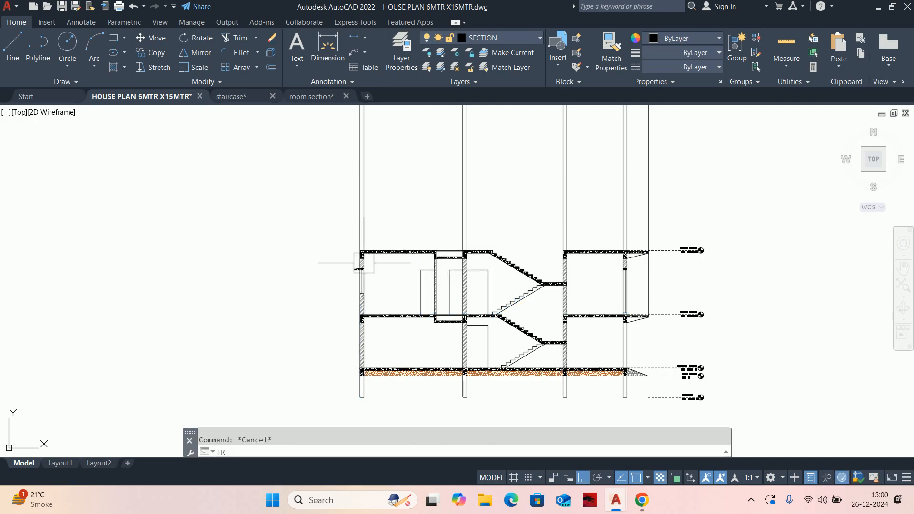
{"action": "key", "text": "space"}
{"action": "left_click", "coordinate": [348, 216]}
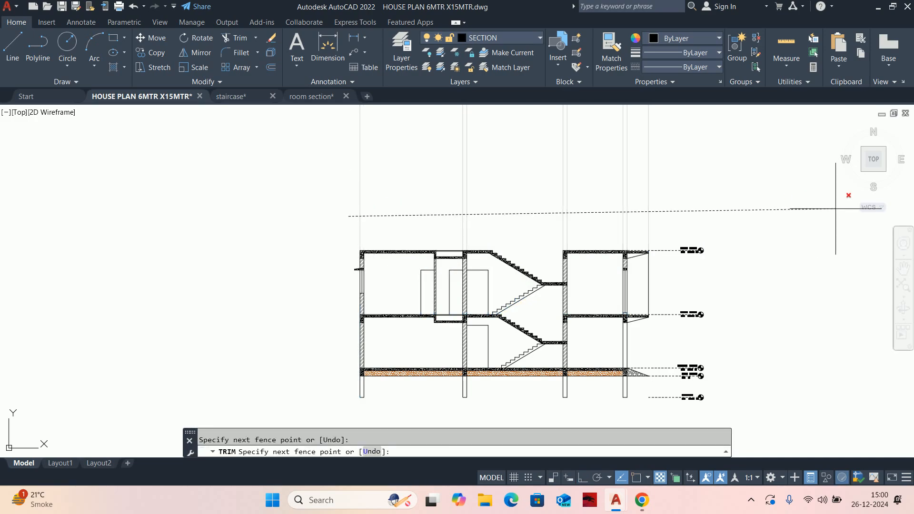
{"action": "key", "text": "Escape"}
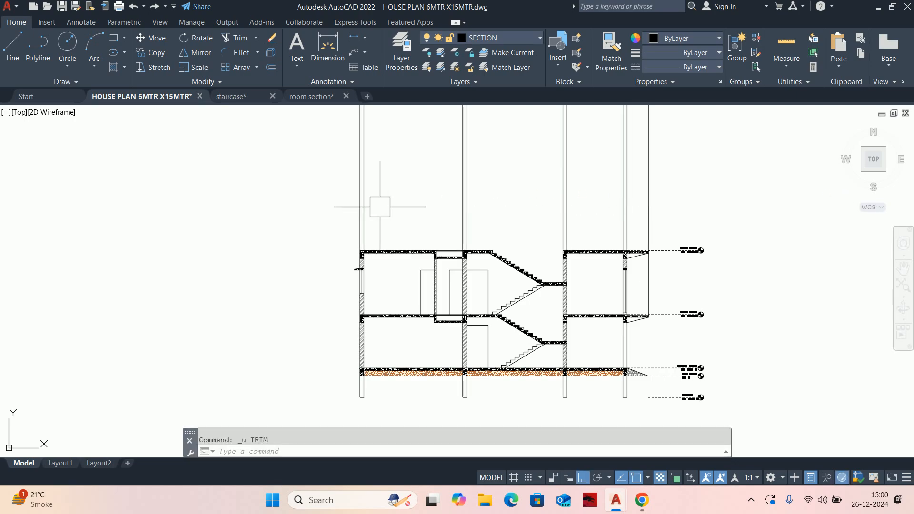
{"action": "key", "text": "ctrl+z"}
{"action": "key", "text": "Escape"}
- Start copying the section's upper storey by selecting its slabs, beams, sunshade and both stair flights, without the level marks
{"action": "scroll", "coordinate": [486, 301], "scroll_direction": "up", "scroll_amount": 4}
{"action": "middle_click_drag", "start_coordinate": [486, 301], "coordinate": [396, 301]}
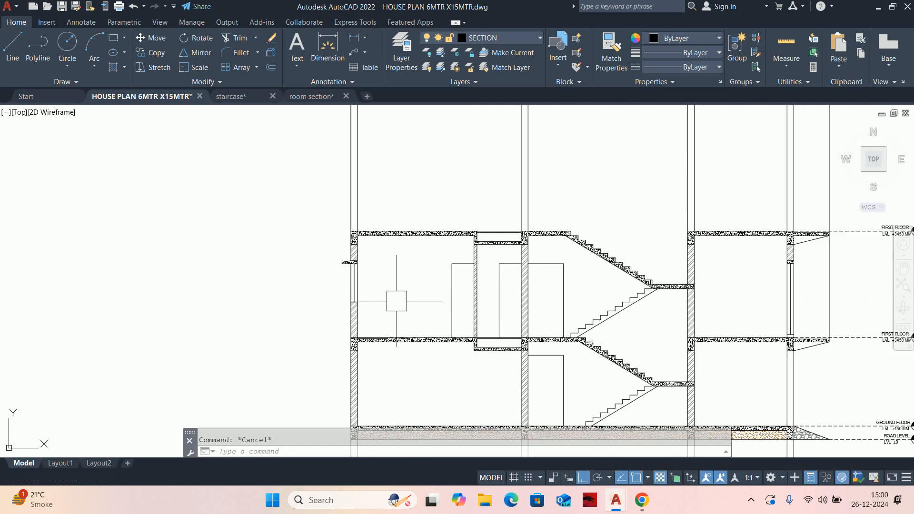
{"action": "key", "text": "space"}
{"action": "left_click", "coordinate": [312, 200]}
{"action": "middle_click_drag", "start_coordinate": [597, 322], "coordinate": [436, 296]}
{"action": "left_click", "coordinate": [99, 179]}
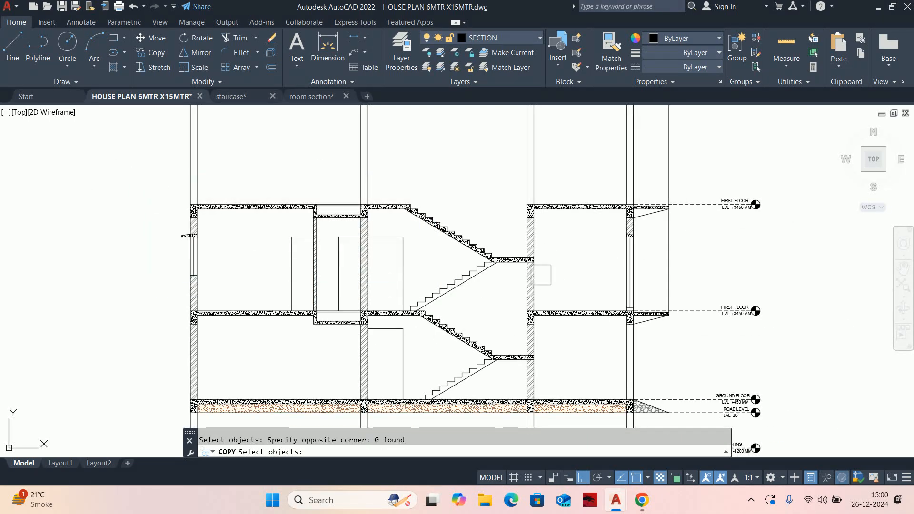
{"action": "left_click", "coordinate": [69, 150]}
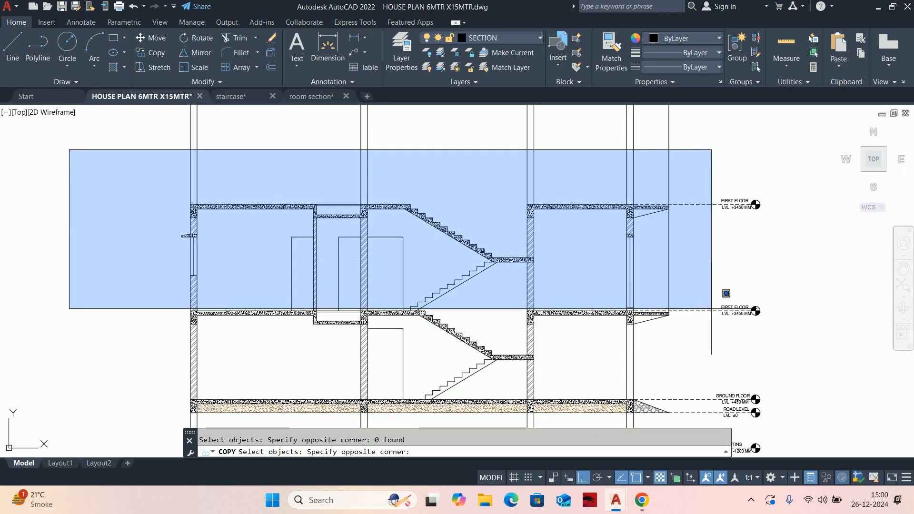
{"action": "left_click", "coordinate": [727, 294]}
{"action": "scroll", "coordinate": [427, 287], "scroll_direction": "up", "scroll_amount": 2}
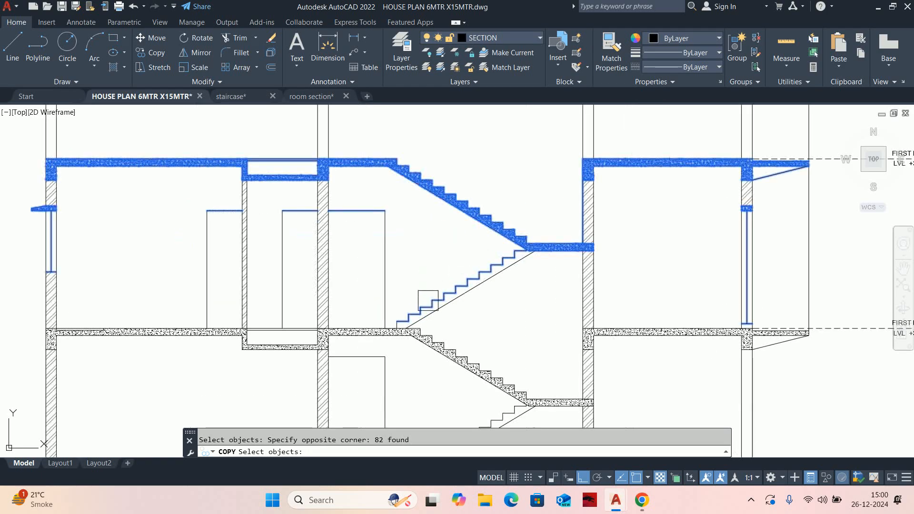
{"action": "left_click", "coordinate": [517, 303]}
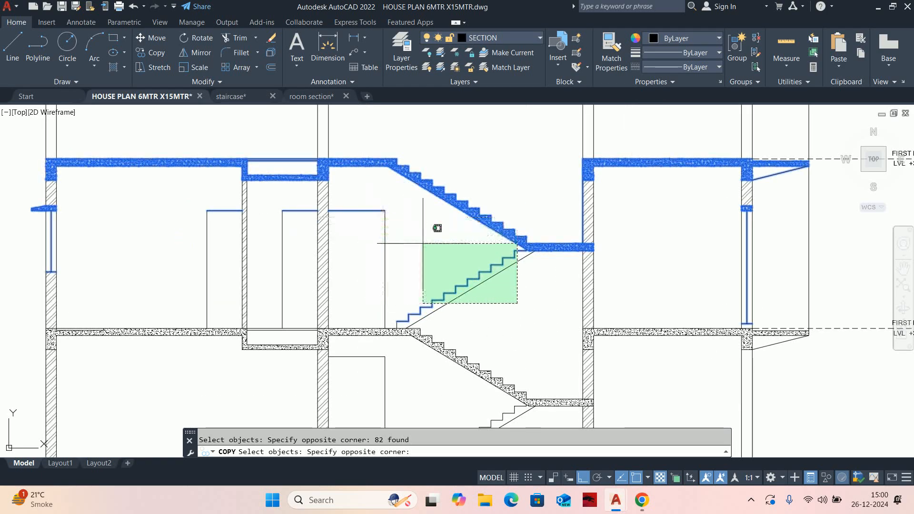
{"action": "left_click", "coordinate": [437, 243]}
- Add the upper storey's door outlines, inner wall lines and wall hatches to the copy selection
{"action": "middle_click_drag", "start_coordinate": [413, 263], "coordinate": [557, 273]}
{"action": "scroll", "coordinate": [534, 274], "scroll_direction": "down", "scroll_amount": 2}
{"action": "left_click", "coordinate": [532, 274]}
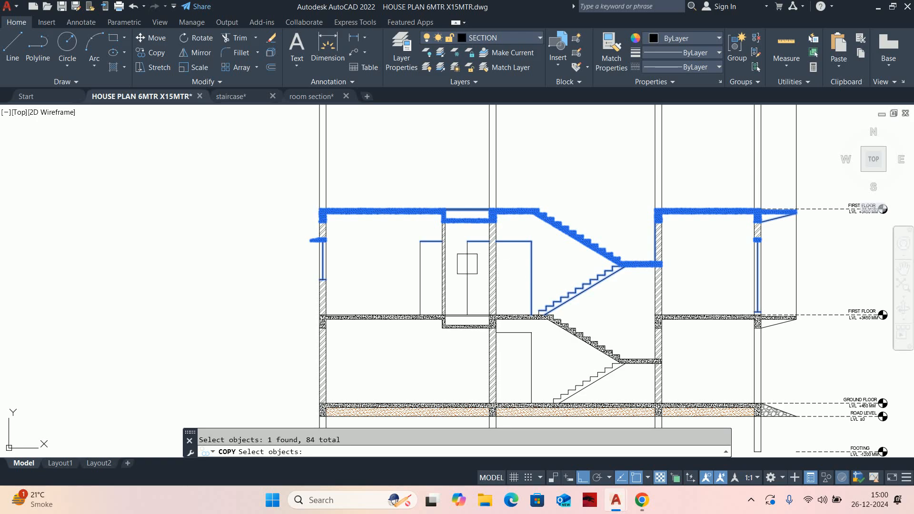
{"action": "left_click", "coordinate": [471, 257]}
{"action": "scroll", "coordinate": [439, 267], "scroll_direction": "up", "scroll_amount": 2}
{"action": "left_click", "coordinate": [429, 272]}
{"action": "left_click", "coordinate": [350, 220]}
{"action": "middle_click_drag", "start_coordinate": [409, 267], "coordinate": [408, 292]}
{"action": "left_click", "coordinate": [435, 269]}
{"action": "scroll", "coordinate": [433, 275], "scroll_direction": "down", "scroll_amount": 2}
{"action": "scroll", "coordinate": [465, 279], "scroll_direction": "up", "scroll_amount": 3}
{"action": "scroll", "coordinate": [462, 259], "scroll_direction": "up", "scroll_amount": 2}
{"action": "left_click", "coordinate": [491, 257]}
{"action": "scroll", "coordinate": [492, 257], "scroll_direction": "down", "scroll_amount": 6}
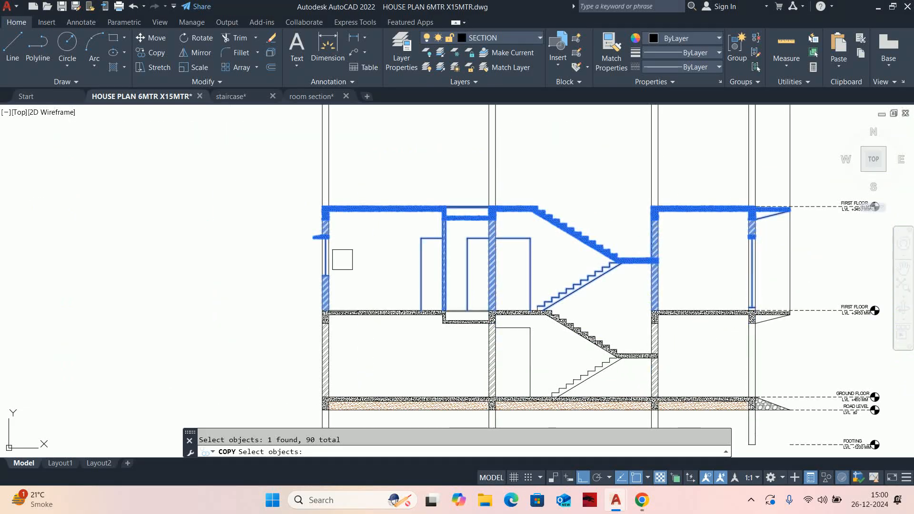
- Copy the selected storey upward, from the lower slab's top corner at the balcony wall to the matching corner of the top slab
{"action": "middle_click_drag", "start_coordinate": [421, 263], "coordinate": [406, 309]}
{"action": "scroll", "coordinate": [487, 276], "scroll_direction": "up", "scroll_amount": 2}
{"action": "scroll", "coordinate": [484, 268], "scroll_direction": "down", "scroll_amount": 6}
{"action": "middle_click_drag", "start_coordinate": [483, 285], "coordinate": [450, 286]}
{"action": "scroll", "coordinate": [552, 314], "scroll_direction": "up", "scroll_amount": 6}
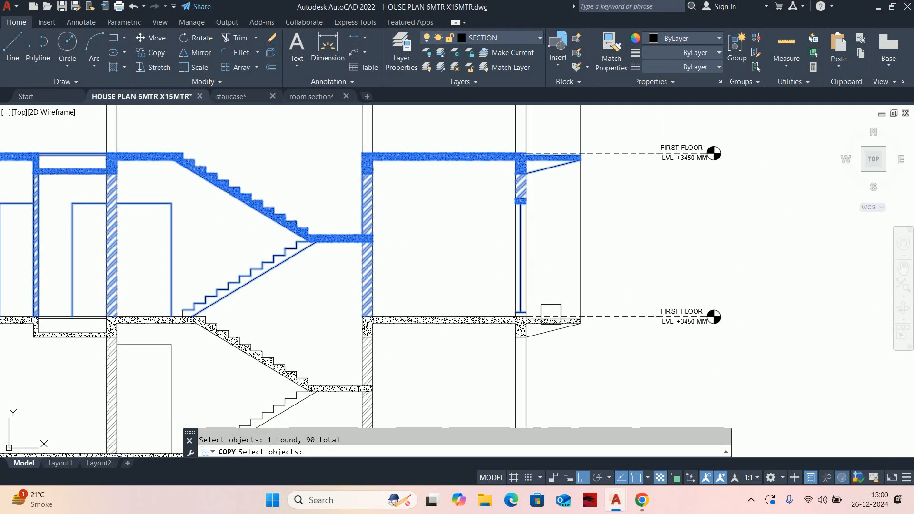
{"action": "scroll", "coordinate": [511, 312], "scroll_direction": "up", "scroll_amount": 5}
{"action": "key", "text": "Return"}
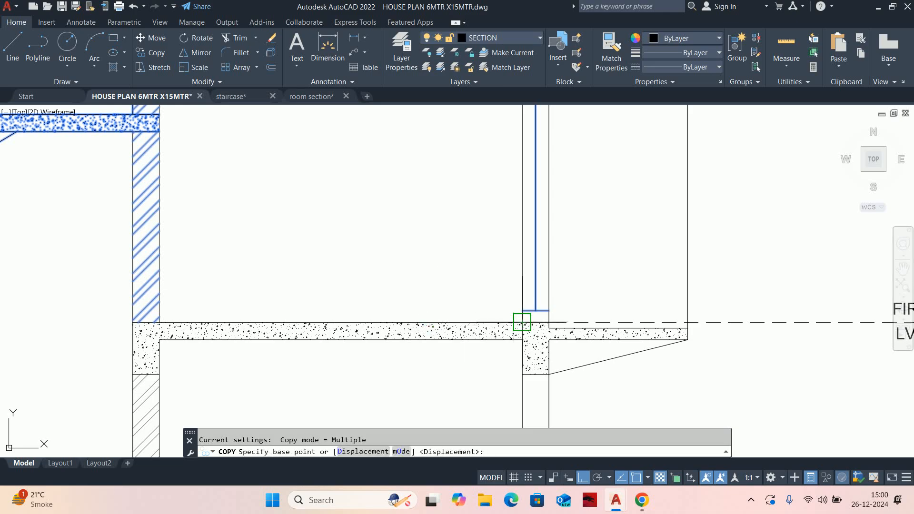
{"action": "left_click", "coordinate": [522, 323]}
{"action": "scroll", "coordinate": [516, 321], "scroll_direction": "down", "scroll_amount": 5}
{"action": "scroll", "coordinate": [508, 245], "scroll_direction": "up", "scroll_amount": 6}
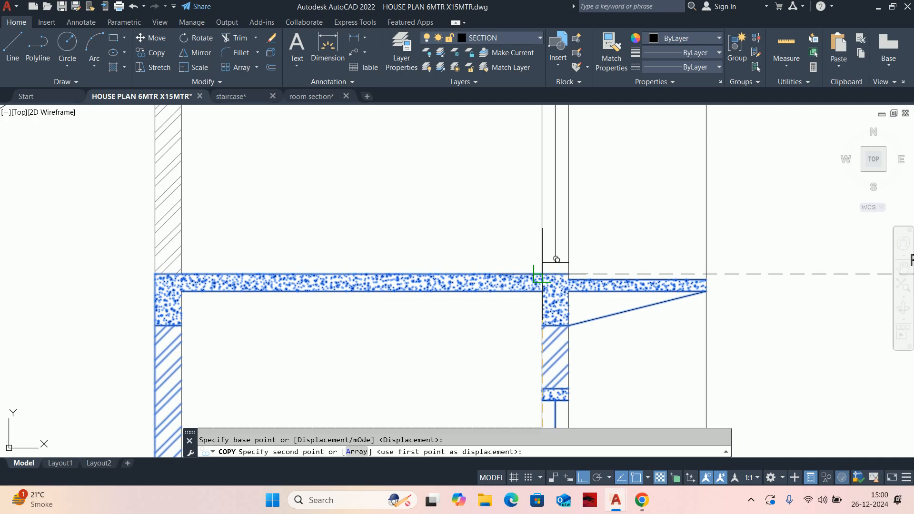
{"action": "left_click", "coordinate": [538, 275]}
- Place a second copy of the storey directly above the first copy and end the Copy command
{"action": "scroll", "coordinate": [538, 275], "scroll_direction": "down", "scroll_amount": 6}
{"action": "middle_click_drag", "start_coordinate": [523, 253], "coordinate": [525, 272]}
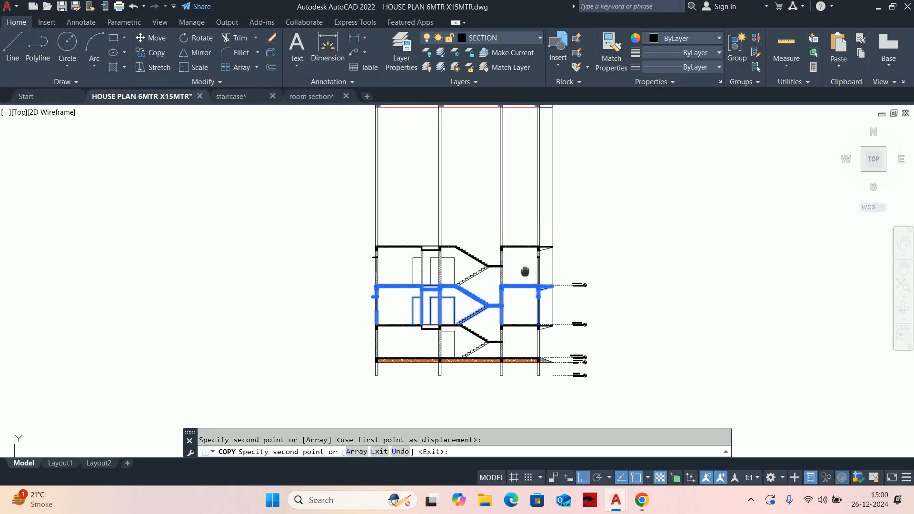
{"action": "scroll", "coordinate": [533, 234], "scroll_direction": "up", "scroll_amount": 5}
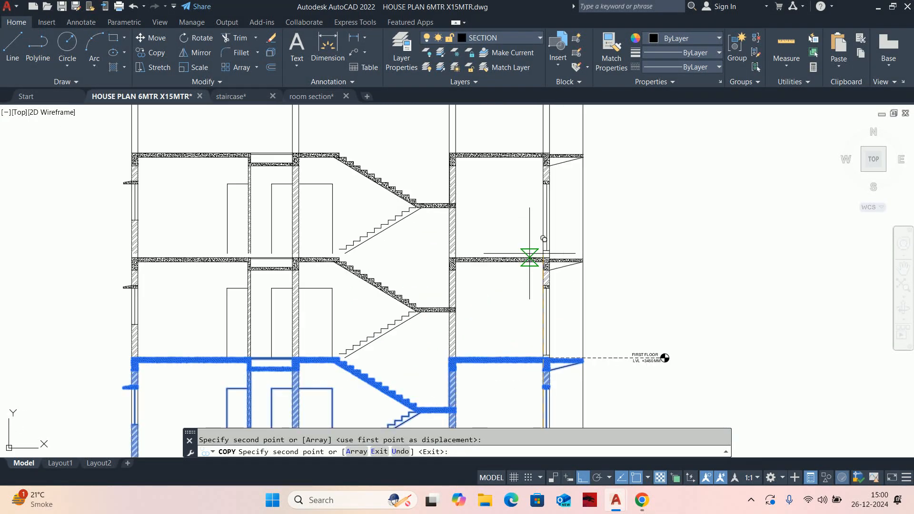
{"action": "scroll", "coordinate": [558, 243], "scroll_direction": "down", "scroll_amount": 5}
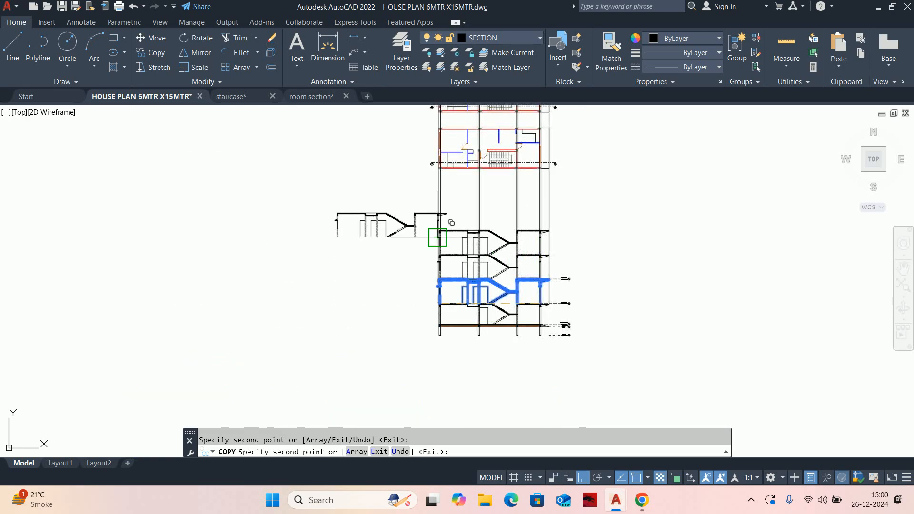
{"action": "scroll", "coordinate": [434, 235], "scroll_direction": "down", "scroll_amount": 4}
{"action": "scroll", "coordinate": [428, 262], "scroll_direction": "up", "scroll_amount": 4}
{"action": "middle_click_drag", "start_coordinate": [431, 238], "coordinate": [431, 311]}
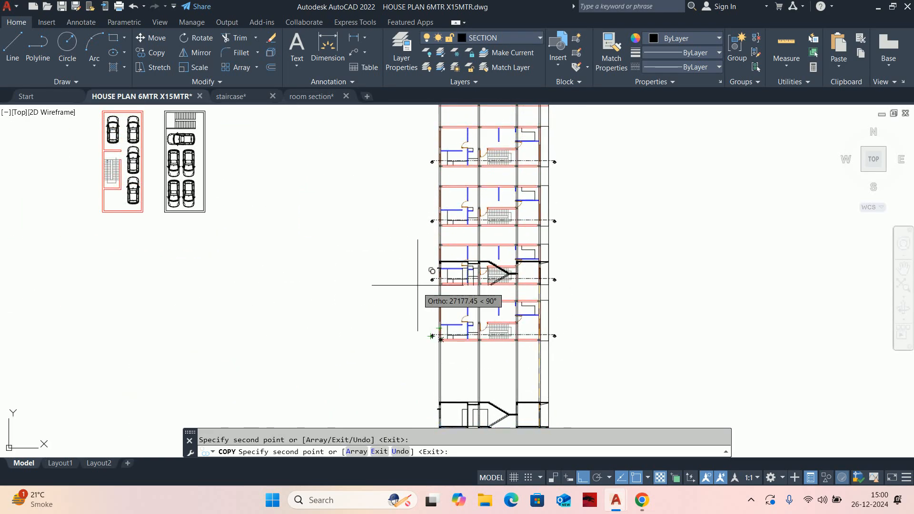
{"action": "middle_click_drag", "start_coordinate": [434, 226], "coordinate": [432, 265]}
{"action": "scroll", "coordinate": [411, 208], "scroll_direction": "down", "scroll_amount": 2}
{"action": "scroll", "coordinate": [462, 338], "scroll_direction": "up", "scroll_amount": 3}
{"action": "mouse_move", "coordinate": [541, 375]}
{"action": "middle_mouse_down"}
{"action": "mouse_move", "coordinate": [535, 331]}
{"action": "mouse_move", "coordinate": [582, 378]}
{"action": "middle_mouse_up"}
{"action": "scroll", "coordinate": [547, 351], "scroll_direction": "up", "scroll_amount": 2}
{"action": "scroll", "coordinate": [577, 381], "scroll_direction": "down", "scroll_amount": 4}
{"action": "key", "text": "Escape"}
- Draw a horizontal line from the copied storey's floor slab edge across beneath its rising stair flight
{"action": "middle_click_drag", "start_coordinate": [467, 336], "coordinate": [508, 317]}
{"action": "scroll", "coordinate": [546, 285], "scroll_direction": "down", "scroll_amount": 2}
{"action": "scroll", "coordinate": [524, 300], "scroll_direction": "up", "scroll_amount": 3}
{"action": "scroll", "coordinate": [419, 303], "scroll_direction": "up", "scroll_amount": 3}
{"action": "middle_click_drag", "start_coordinate": [419, 302], "coordinate": [477, 301]}
{"action": "scroll", "coordinate": [462, 288], "scroll_direction": "up", "scroll_amount": 2}
{"action": "type", "text": "l"}
{"action": "key", "text": "Return"}
{"action": "left_click", "coordinate": [436, 289]}
{"action": "left_click", "coordinate": [624, 289]}
{"action": "key", "text": "Escape"}
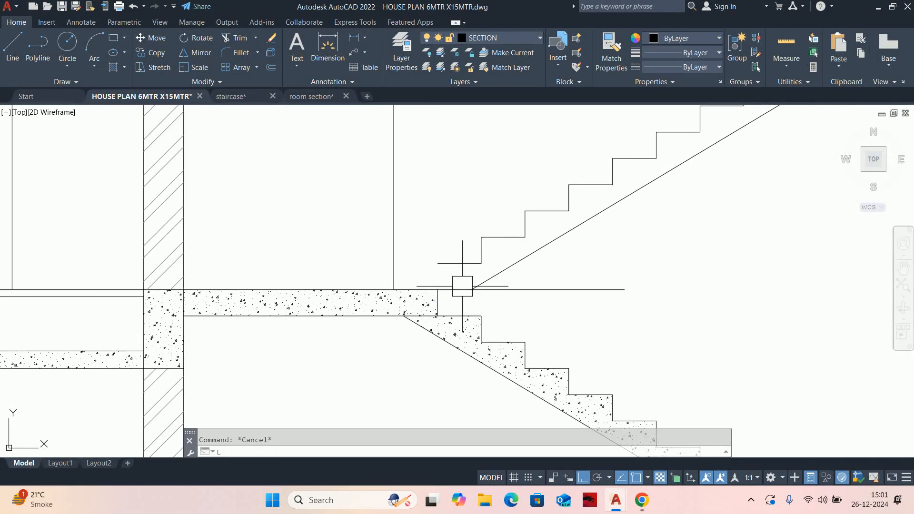
- Draw the missing bottom riser between the slab edge and the lowest step, and delete the horizontal line under the flight
{"action": "type", "text": "l"}
{"action": "key", "text": "Return"}
{"action": "left_click", "coordinate": [436, 289]}
{"action": "key", "text": "Escape"}
{"action": "scroll", "coordinate": [476, 286], "scroll_direction": "up", "scroll_amount": 2}
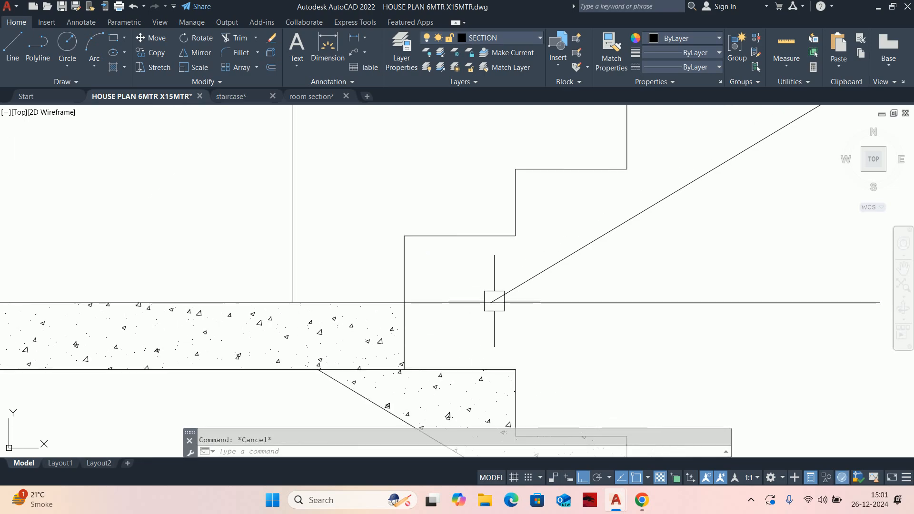
{"action": "left_click", "coordinate": [550, 305]}
{"action": "key", "text": "Delete"}
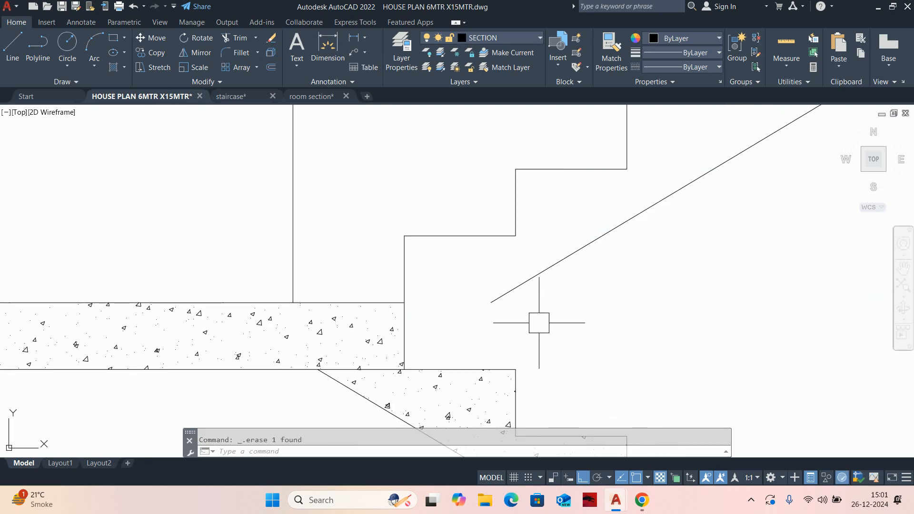
- Extend the sloping underside line of the rising stair flight to the slab's vertical edge
{"action": "type", "text": "EX"}
{"action": "key", "text": "Return"}
{"action": "left_click", "coordinate": [514, 291]}
{"action": "scroll", "coordinate": [504, 285], "scroll_direction": "down", "scroll_amount": 8}
{"action": "key", "text": "Escape"}
{"action": "middle_click_drag", "start_coordinate": [531, 277], "coordinate": [433, 301]}
{"action": "scroll", "coordinate": [483, 349], "scroll_direction": "up", "scroll_amount": 4}
{"action": "scroll", "coordinate": [433, 301], "scroll_direction": "up", "scroll_amount": 3}
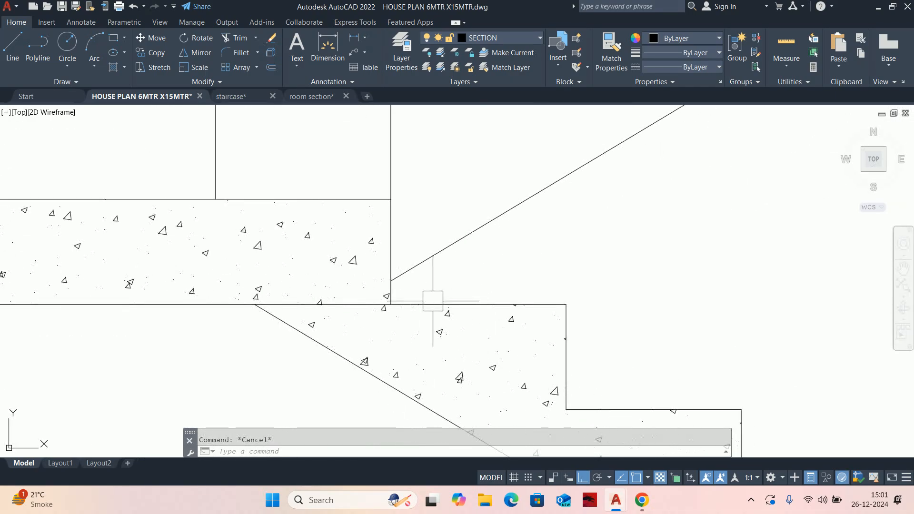
- Draw the missing bottom riser line from the slab edge to the lowest step on the other copied storey
{"action": "scroll", "coordinate": [410, 273], "scroll_direction": "down", "scroll_amount": 3}
{"action": "scroll", "coordinate": [412, 258], "scroll_direction": "up", "scroll_amount": 2}
{"action": "scroll", "coordinate": [413, 258], "scroll_direction": "down", "scroll_amount": 1}
{"action": "scroll", "coordinate": [414, 245], "scroll_direction": "down", "scroll_amount": 3}
{"action": "middle_click_drag", "start_coordinate": [432, 216], "coordinate": [438, 229]}
{"action": "scroll", "coordinate": [433, 238], "scroll_direction": "down", "scroll_amount": 2}
{"action": "scroll", "coordinate": [433, 266], "scroll_direction": "up", "scroll_amount": 6}
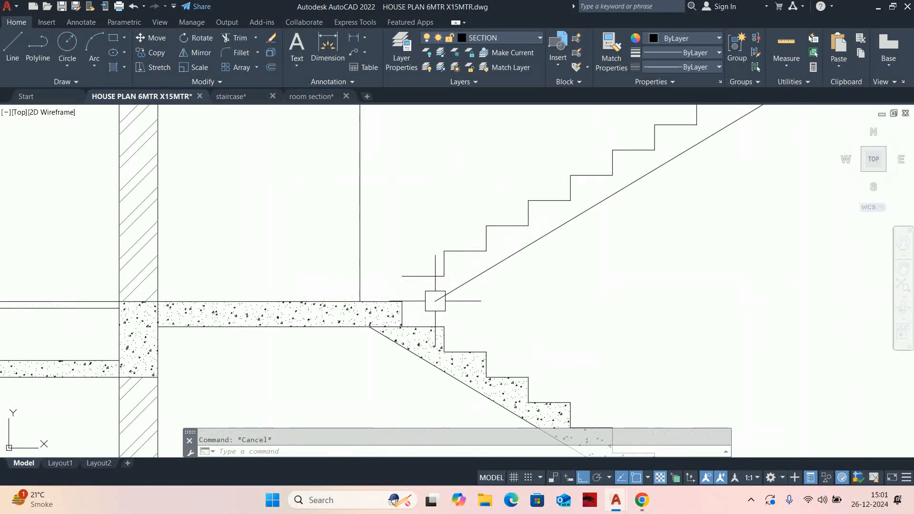
{"action": "type", "text": "l"}
{"action": "key", "text": "Return"}
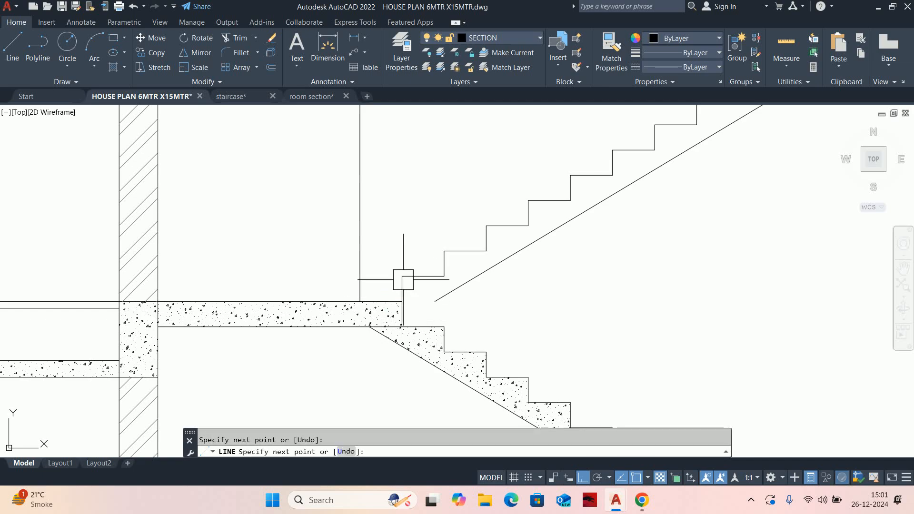
{"action": "left_click", "coordinate": [402, 276]}
{"action": "key", "text": "Escape"}
- Extend the underside line of that storey's rising stair flight to meet the slab's vertical edge
{"action": "key", "text": "Return"}
{"action": "left_click", "coordinate": [449, 305]}
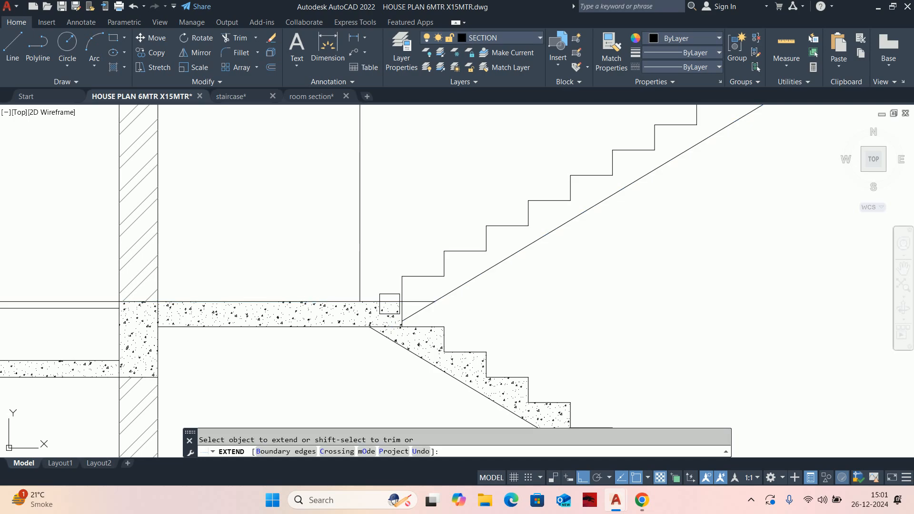
{"action": "scroll", "coordinate": [393, 305], "scroll_direction": "up", "scroll_amount": 5}
{"action": "left_click", "coordinate": [433, 321]}
{"action": "scroll", "coordinate": [455, 312], "scroll_direction": "down", "scroll_amount": 7}
{"action": "scroll", "coordinate": [468, 312], "scroll_direction": "up", "scroll_amount": 4}
{"action": "scroll", "coordinate": [468, 308], "scroll_direction": "down", "scroll_amount": 5}
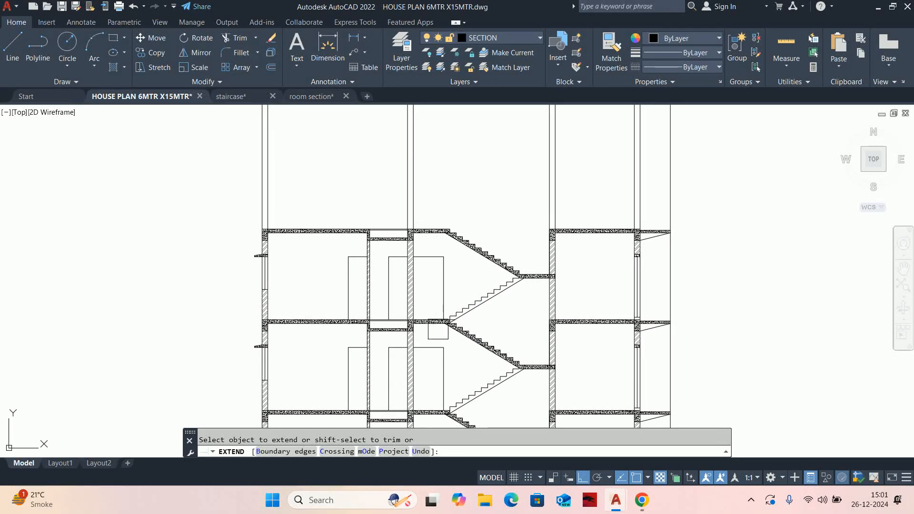
- Check the joints between the rising stair flights and the slabs on the copied storeys
{"action": "scroll", "coordinate": [446, 298], "scroll_direction": "up", "scroll_amount": 5}
{"action": "scroll", "coordinate": [472, 300], "scroll_direction": "down", "scroll_amount": 8}
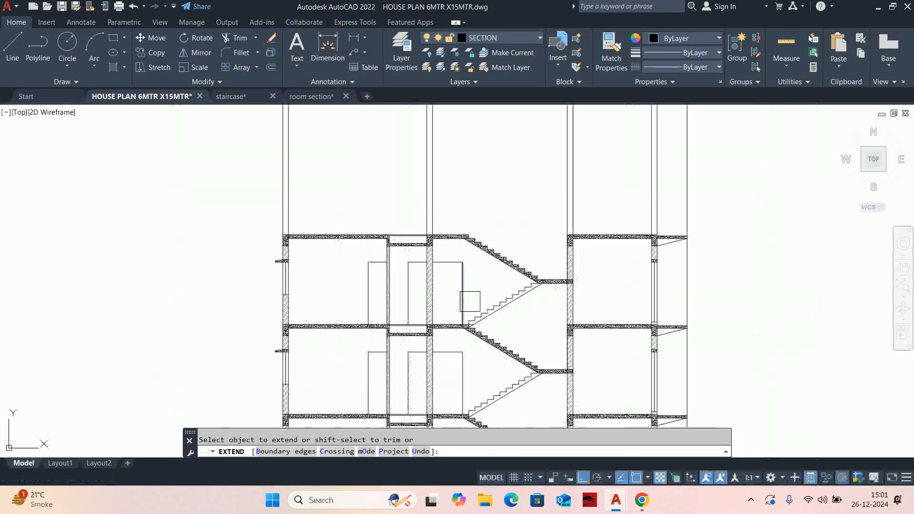
{"action": "scroll", "coordinate": [487, 251], "scroll_direction": "up", "scroll_amount": 10}
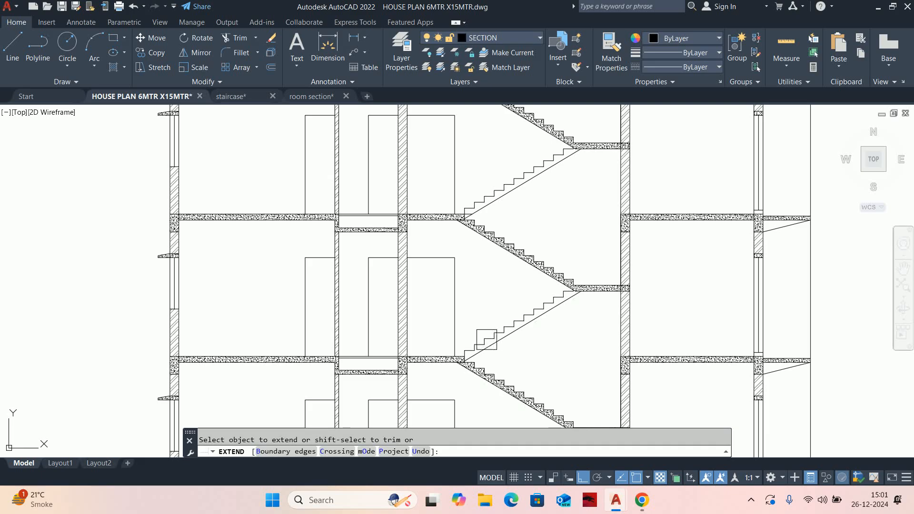
{"action": "scroll", "coordinate": [393, 375], "scroll_direction": "up", "scroll_amount": 4}
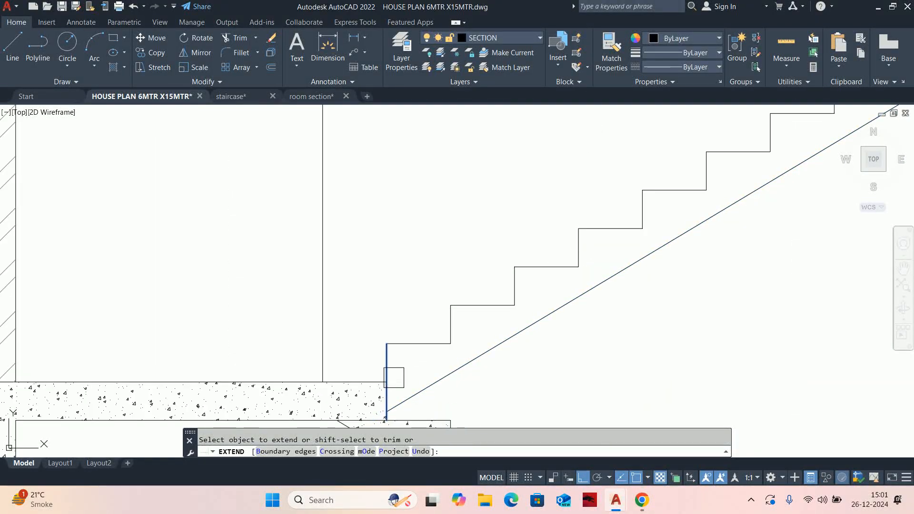
{"action": "scroll", "coordinate": [391, 386], "scroll_direction": "down", "scroll_amount": 6}
{"action": "scroll", "coordinate": [583, 310], "scroll_direction": "up", "scroll_amount": 2}
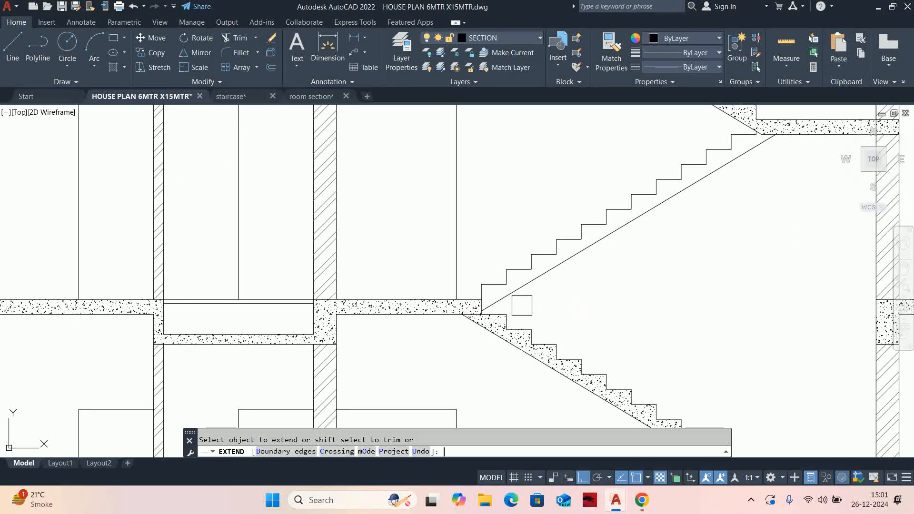
{"action": "key", "text": "Escape"}
{"action": "scroll", "coordinate": [524, 306], "scroll_direction": "down", "scroll_amount": 8}
{"action": "middle_click_drag", "start_coordinate": [551, 316], "coordinate": [540, 325]}
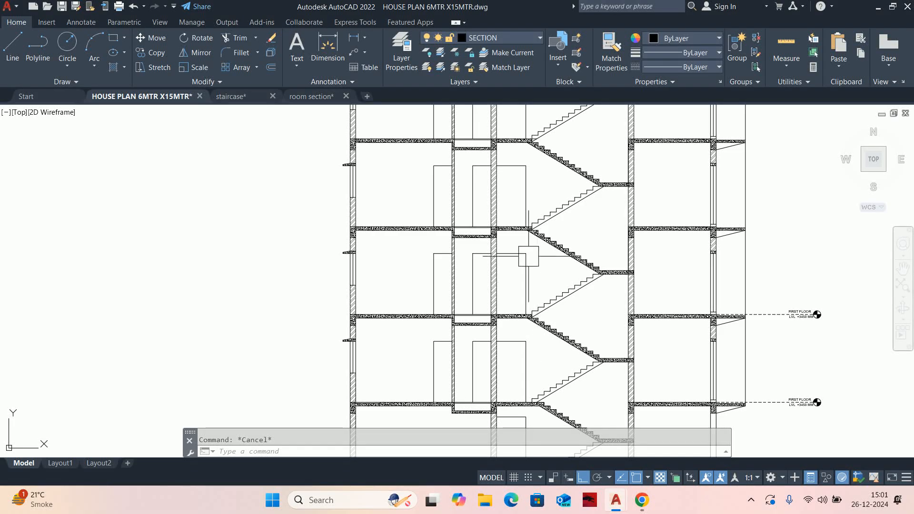
- Trim the slab underside line across the joints where the descending stair flights meet the slabs
{"action": "scroll", "coordinate": [521, 226], "scroll_direction": "up", "scroll_amount": 4}
{"action": "scroll", "coordinate": [541, 243], "scroll_direction": "up", "scroll_amount": 8}
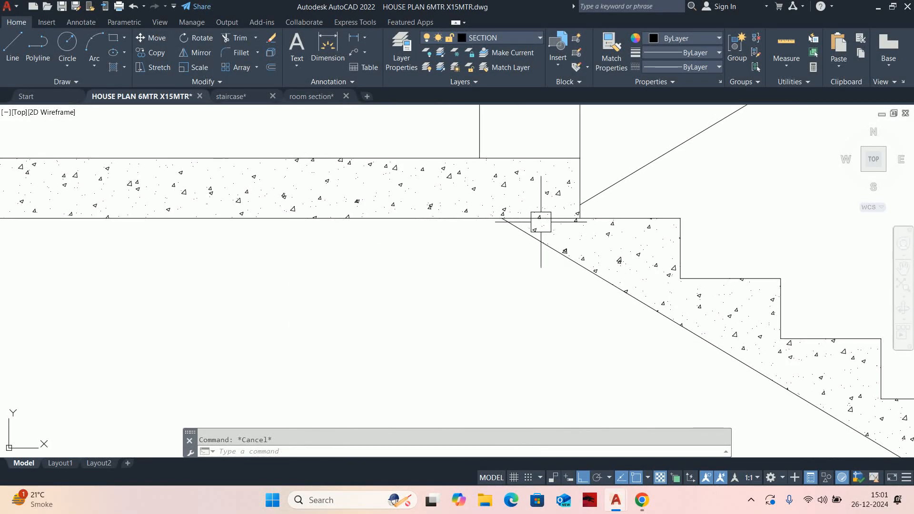
{"action": "type", "text": "tr"}
{"action": "key", "text": "Return"}
{"action": "scroll", "coordinate": [533, 229], "scroll_direction": "down", "scroll_amount": 6}
{"action": "scroll", "coordinate": [506, 279], "scroll_direction": "up", "scroll_amount": 4}
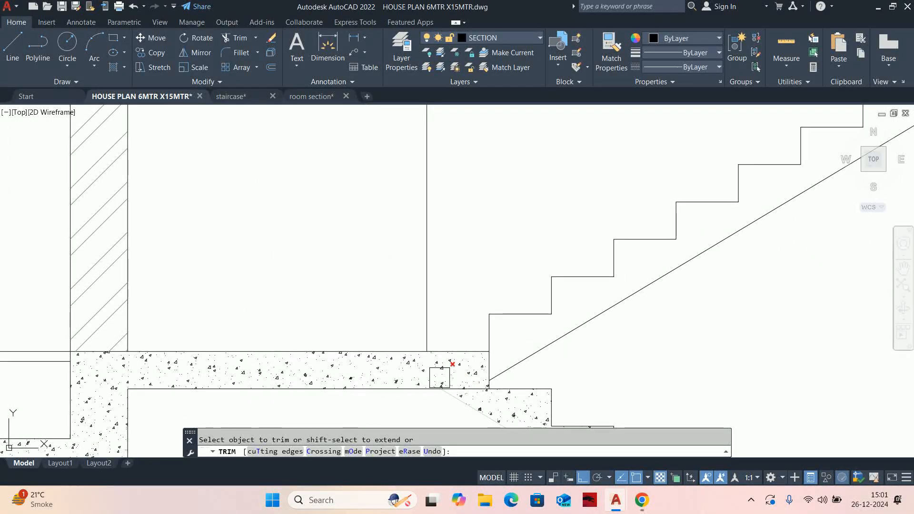
{"action": "scroll", "coordinate": [467, 352], "scroll_direction": "down", "scroll_amount": 8}
{"action": "middle_click_drag", "start_coordinate": [489, 256], "coordinate": [491, 268]}
{"action": "middle_click_drag", "start_coordinate": [494, 299], "coordinate": [500, 288]}
{"action": "scroll", "coordinate": [589, 218], "scroll_direction": "up", "scroll_amount": 10}
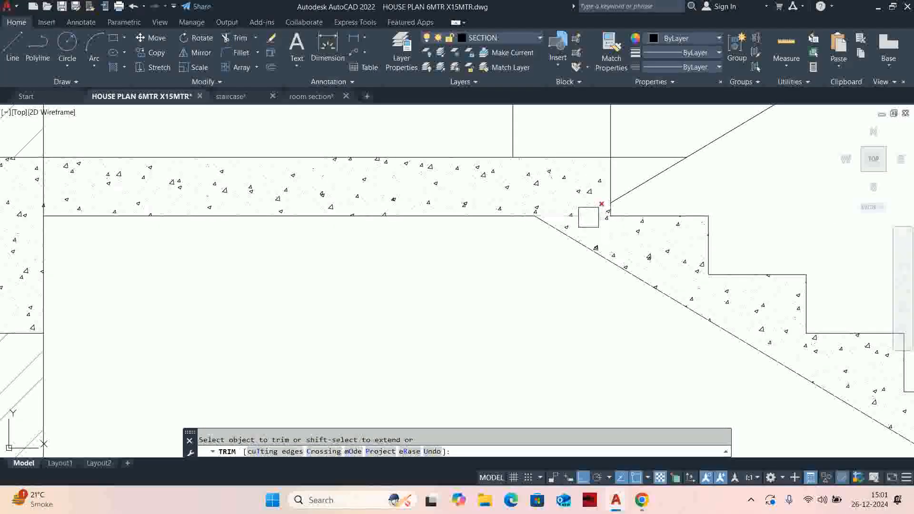
{"action": "scroll", "coordinate": [512, 221], "scroll_direction": "down", "scroll_amount": 10}
{"action": "scroll", "coordinate": [561, 193], "scroll_direction": "up", "scroll_amount": 6}
{"action": "scroll", "coordinate": [495, 292], "scroll_direction": "down", "scroll_amount": 5}
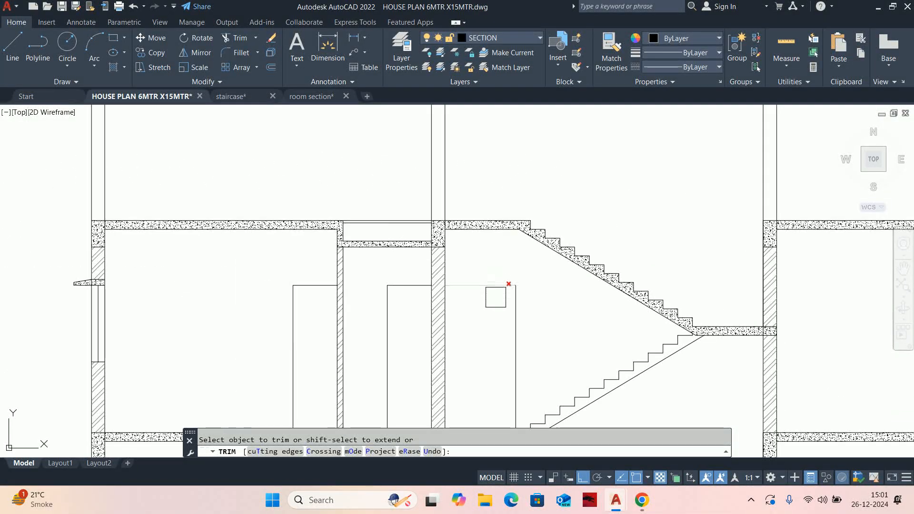
{"action": "mouse_move", "coordinate": [552, 317]}
{"action": "middle_mouse_down"}
{"action": "mouse_move", "coordinate": [537, 228]}
{"action": "mouse_move", "coordinate": [508, 274]}
{"action": "middle_mouse_up"}
{"action": "scroll", "coordinate": [537, 229], "scroll_direction": "down", "scroll_amount": 2}
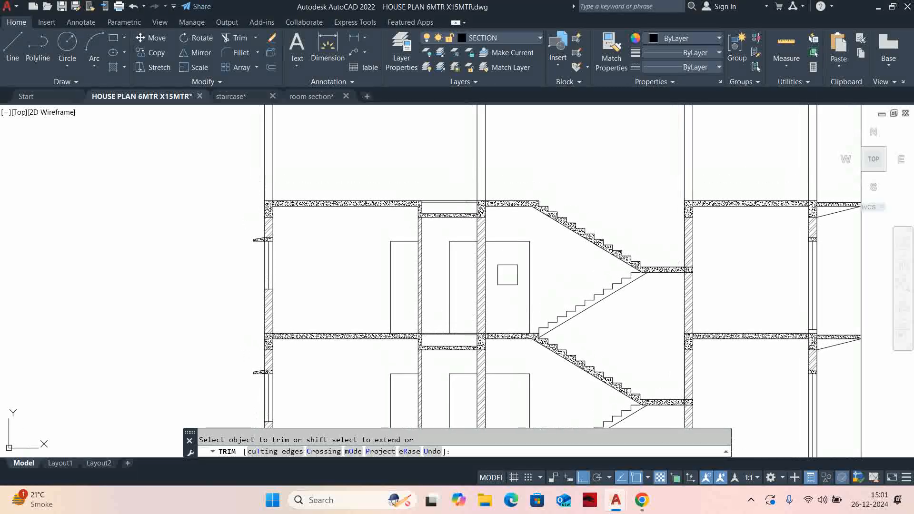
{"action": "scroll", "coordinate": [400, 255], "scroll_direction": "down", "scroll_amount": 3}
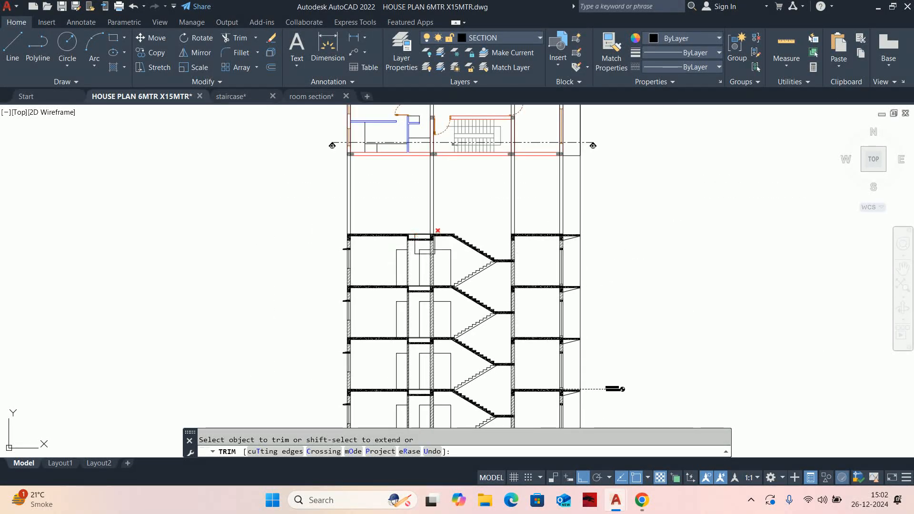
{"action": "key", "text": "Escape"}
{"action": "key", "text": "Escape"}
{"action": "scroll", "coordinate": [502, 235], "scroll_direction": "down", "scroll_amount": 2}
{"action": "middle_click_drag", "start_coordinate": [511, 290], "coordinate": [503, 261]}
{"action": "type", "text": "s"}
{"action": "key", "text": "space"}
{"action": "scroll", "coordinate": [513, 299], "scroll_direction": "down", "scroll_amount": 2}
{"action": "left_click", "coordinate": [608, 381]}
{"action": "left_click", "coordinate": [335, 220]}
{"action": "key", "text": "space"}
{"action": "left_click", "coordinate": [286, 190]}
{"action": "middle_click_drag", "start_coordinate": [306, 296], "coordinate": [306, 210]}
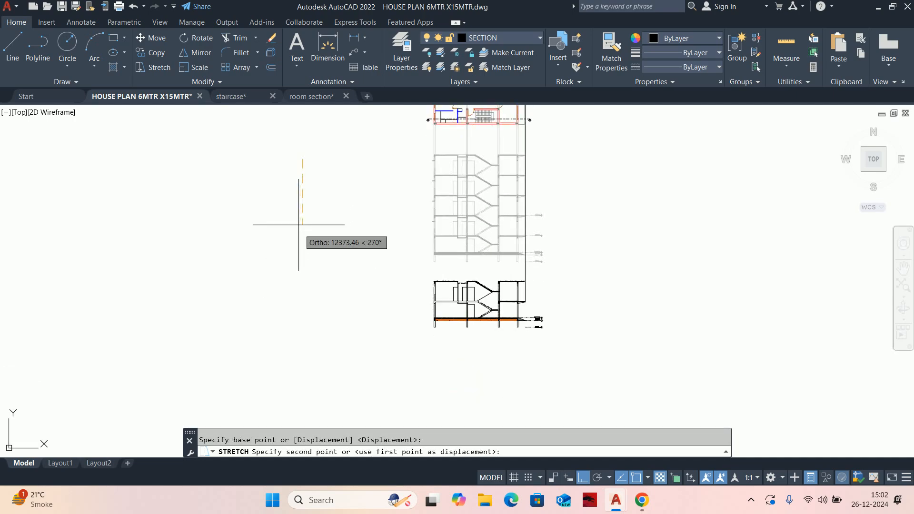
{"action": "key", "text": "Escape"}
- Offset the top line of the uppermost floor slab 2400 upward
{"action": "scroll", "coordinate": [458, 200], "scroll_direction": "up", "scroll_amount": 4}
{"action": "middle_click_drag", "start_coordinate": [454, 197], "coordinate": [440, 233]}
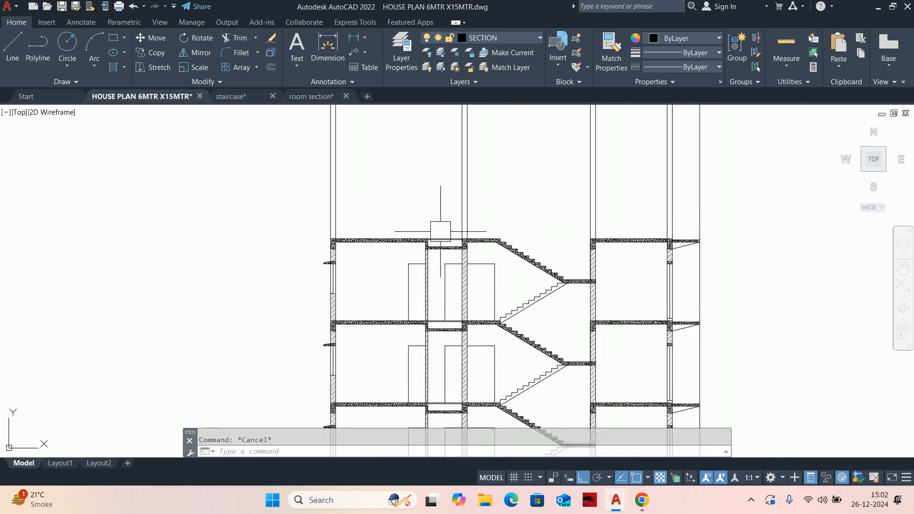
{"action": "type", "text": "o"}
{"action": "key", "text": "space"}
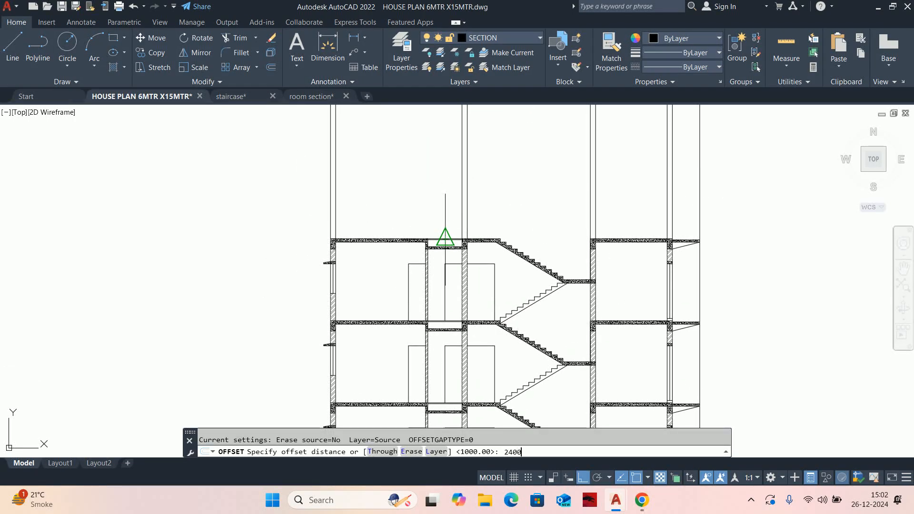
{"action": "type", "text": "2400"}
{"action": "key", "text": "Return"}
{"action": "scroll", "coordinate": [467, 250], "scroll_direction": "up", "scroll_amount": 6}
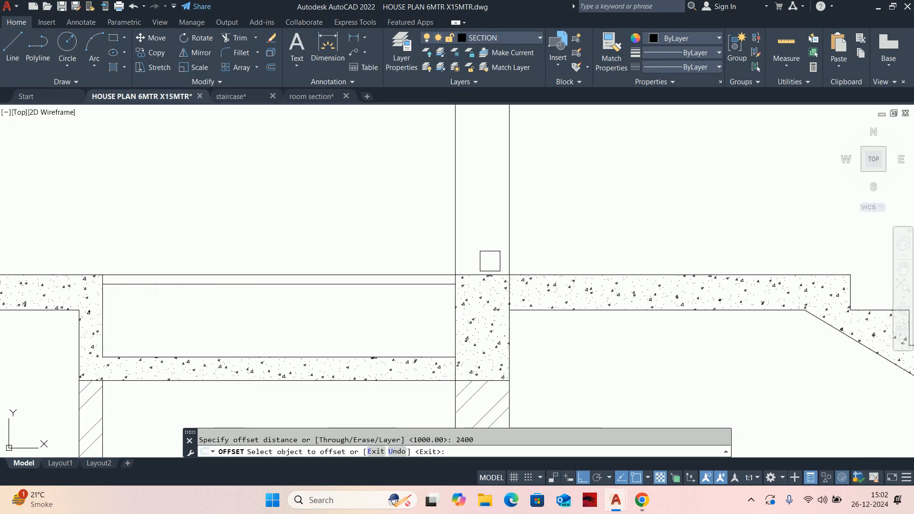
{"action": "left_click", "coordinate": [491, 275]}
{"action": "scroll", "coordinate": [428, 153], "scroll_direction": "down", "scroll_amount": 5}
{"action": "key", "text": "Escape"}
{"action": "scroll", "coordinate": [440, 226], "scroll_direction": "down", "scroll_amount": 2}
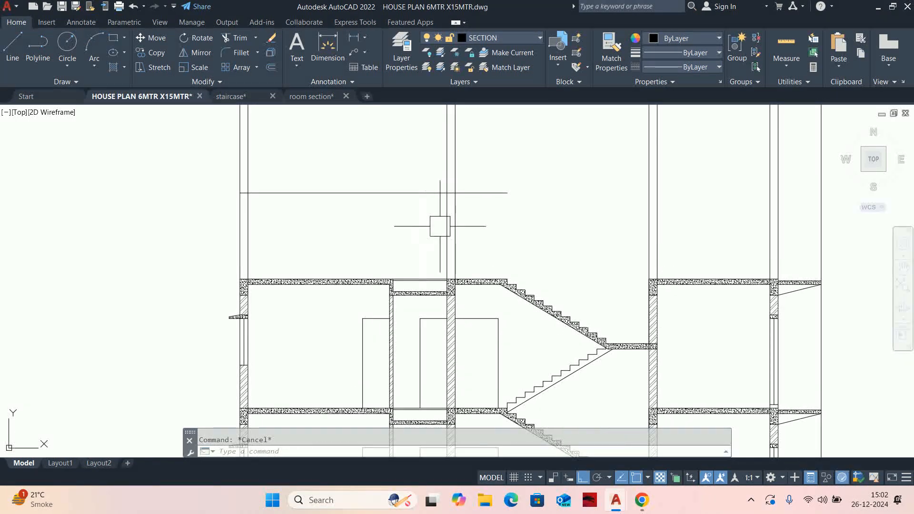
- Offset the new roof level line 100 upward to form the roof slab thickness
{"action": "key", "text": "space"}
{"action": "type", "text": "10"}
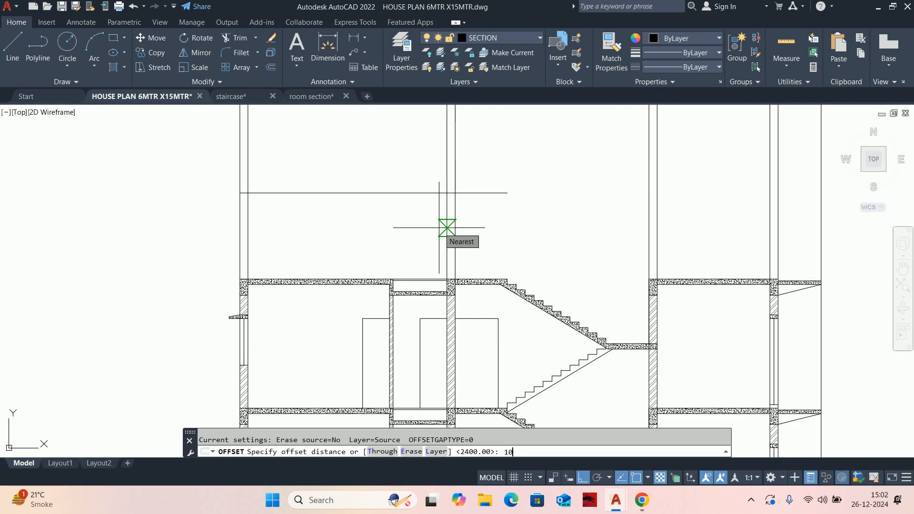
{"action": "type", "text": "0"}
{"action": "key", "text": "Return"}
{"action": "left_click", "coordinate": [398, 193]}
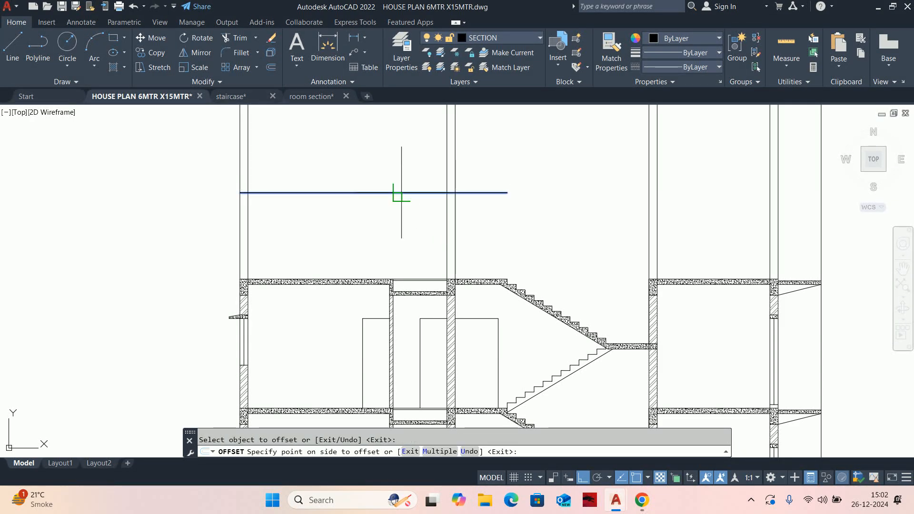
{"action": "left_click", "coordinate": [398, 139]}
{"action": "key", "text": "Escape"}
{"action": "key", "text": "Escape"}
{"action": "scroll", "coordinate": [386, 200], "scroll_direction": "up", "scroll_amount": 2}
{"action": "middle_click_drag", "start_coordinate": [386, 200], "coordinate": [327, 226]}
{"action": "scroll", "coordinate": [350, 218], "scroll_direction": "down", "scroll_amount": 2}
{"action": "scroll", "coordinate": [426, 245], "scroll_direction": "down", "scroll_amount": 2}
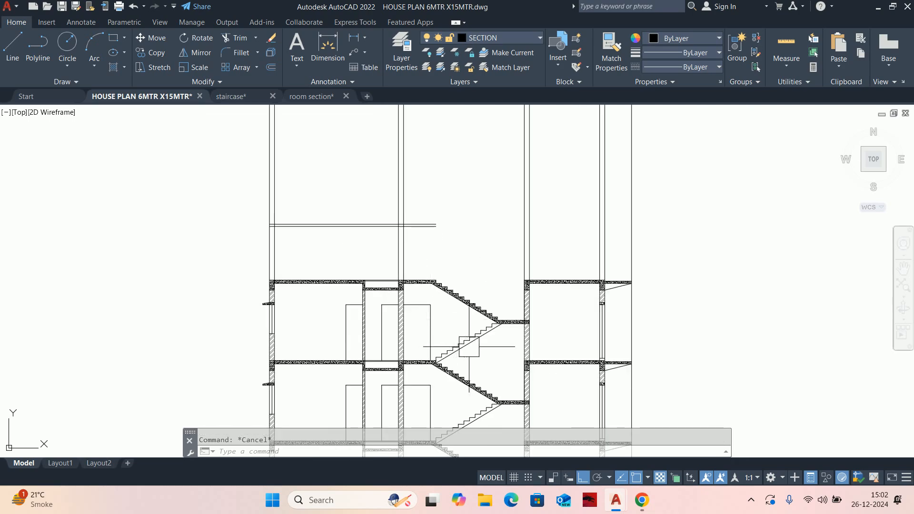
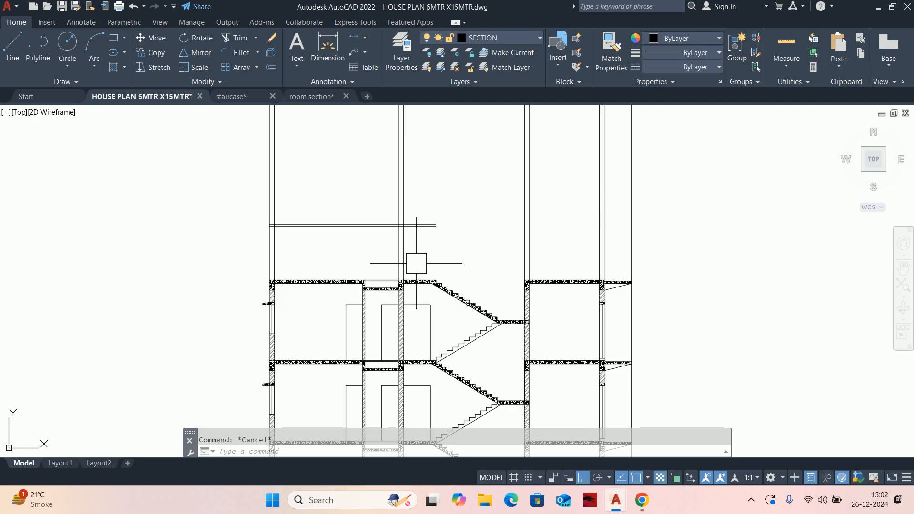
- Extend both roof slab lines across the staircase to the outer face of the wall beyond the landing
{"action": "type", "text": "x"}
{"action": "key", "text": "space"}
{"action": "left_click", "coordinate": [442, 184]}
{"action": "left_click", "coordinate": [423, 257]}
{"action": "left_click", "coordinate": [500, 206]}
{"action": "left_click", "coordinate": [498, 238]}
{"action": "key", "text": "Escape"}
{"action": "middle_click_drag", "start_coordinate": [455, 263], "coordinate": [520, 275]}
{"action": "key", "text": "Escape"}
- Copy the thin partition wall lines and the adjacent door outline from the storey below up onto the uppermost floor slab
{"action": "scroll", "coordinate": [427, 289], "scroll_direction": "up", "scroll_amount": 2}
{"action": "type", "text": "co"}
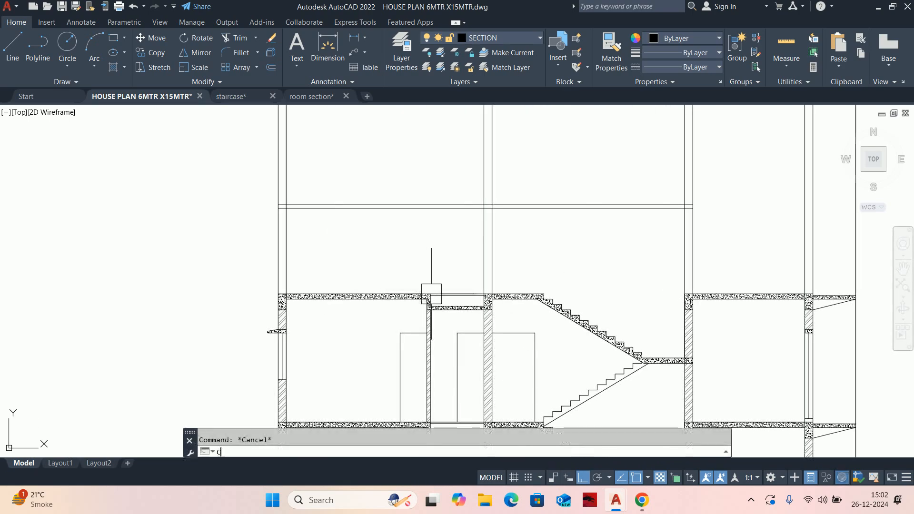
{"action": "key", "text": "space"}
{"action": "scroll", "coordinate": [430, 328], "scroll_direction": "up", "scroll_amount": 4}
{"action": "left_click", "coordinate": [526, 360]}
{"action": "left_click", "coordinate": [488, 330]}
{"action": "scroll", "coordinate": [536, 328], "scroll_direction": "down", "scroll_amount": 4}
{"action": "middle_click_drag", "start_coordinate": [541, 364], "coordinate": [520, 280]}
{"action": "scroll", "coordinate": [516, 329], "scroll_direction": "up", "scroll_amount": 6}
{"action": "key", "text": "space"}
{"action": "left_click", "coordinate": [561, 359]}
{"action": "scroll", "coordinate": [553, 321], "scroll_direction": "down", "scroll_amount": 3}
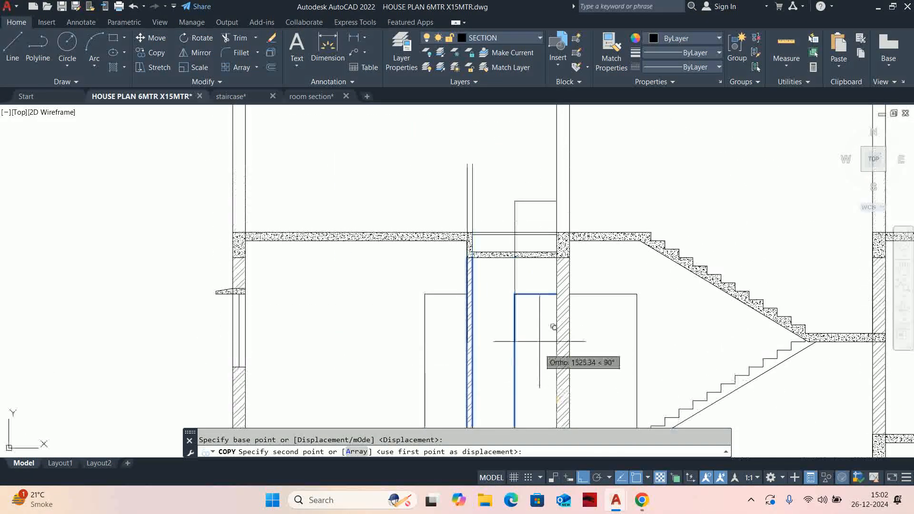
{"action": "scroll", "coordinate": [552, 205], "scroll_direction": "up", "scroll_amount": 3}
{"action": "left_click", "coordinate": [567, 251]}
{"action": "key", "text": "Escape"}
{"action": "scroll", "coordinate": [445, 231], "scroll_direction": "down", "scroll_amount": 5}
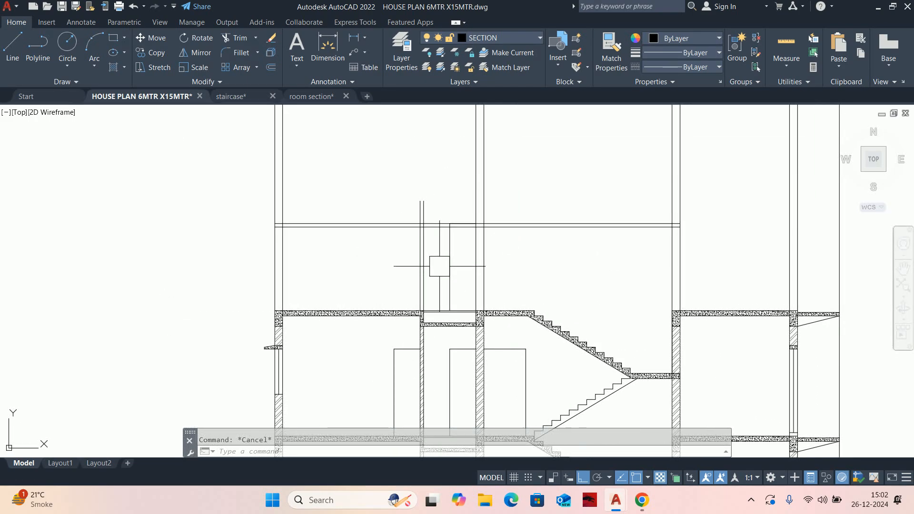
- Trim the copied partition wall lines where they project above the roof slab
{"action": "type", "text": "tr"}
{"action": "key", "text": "Return"}
{"action": "scroll", "coordinate": [431, 227], "scroll_direction": "up", "scroll_amount": 4}
{"action": "left_click", "coordinate": [424, 195]}
{"action": "key", "text": "Return"}
{"action": "scroll", "coordinate": [371, 188], "scroll_direction": "down", "scroll_amount": 4}
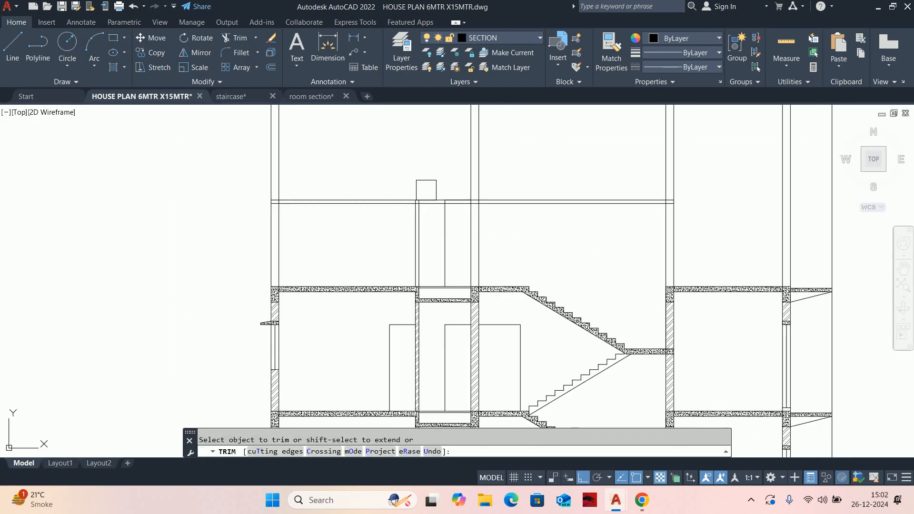
{"action": "scroll", "coordinate": [280, 267], "scroll_direction": "down", "scroll_amount": 2}
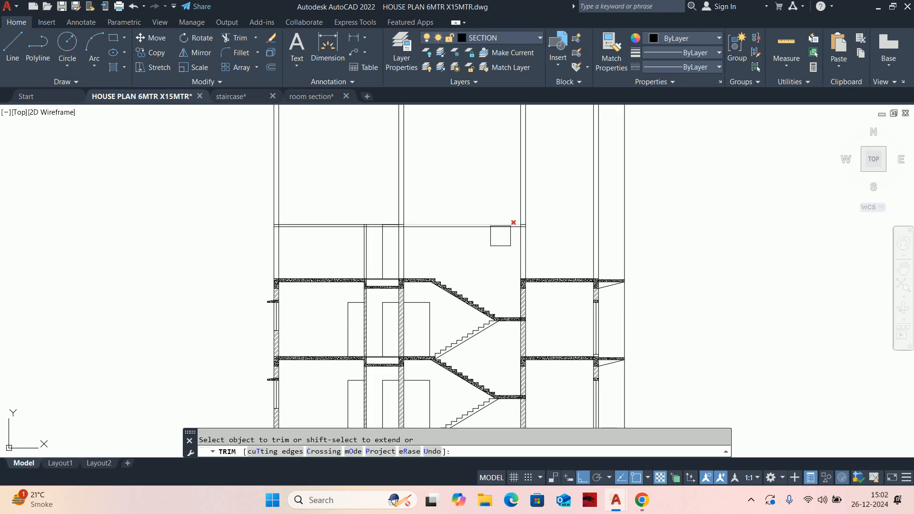
- Trim away the two end wall lines rising above the uppermost floor slab beside the projecting slab
{"action": "key", "text": "Escape"}
{"action": "scroll", "coordinate": [623, 282], "scroll_direction": "up", "scroll_amount": 2}
{"action": "type", "text": "TR"}
{"action": "key", "text": "Return"}
{"action": "left_click", "coordinate": [600, 257]}
{"action": "left_click", "coordinate": [558, 248]}
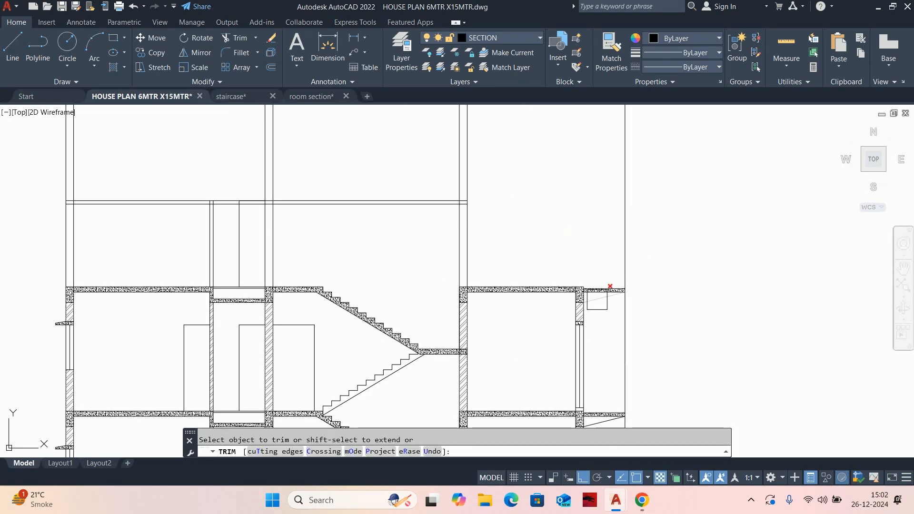
{"action": "key", "text": "Escape"}
- Move the projecting slab beyond the end wall, including its concrete hatch, up flush with the top of the uppermost floor slab
{"action": "scroll", "coordinate": [604, 288], "scroll_direction": "up", "scroll_amount": 10}
{"action": "type", "text": "m"}
{"action": "key", "text": "Return"}
{"action": "left_click", "coordinate": [509, 265]}
{"action": "key", "text": "Return"}
{"action": "left_click", "coordinate": [417, 264]}
{"action": "left_click", "coordinate": [417, 247]}
{"action": "key", "text": "Return"}
{"action": "key", "text": "Escape"}
{"action": "left_click", "coordinate": [535, 281]}
{"action": "mouse_move", "coordinate": [503, 280]}
{"action": "middle_mouse_down"}
{"action": "mouse_move", "coordinate": [307, 282]}
{"action": "mouse_move", "coordinate": [418, 276]}
{"action": "middle_mouse_up"}
{"action": "left_click", "coordinate": [435, 266]}
{"action": "left_click", "coordinate": [435, 249]}
{"action": "key", "text": "Escape"}
- Shorten the end wall's outer face line so it stops at the underside of the projecting slab
{"action": "type", "text": "tr"}
{"action": "key", "text": "Return"}
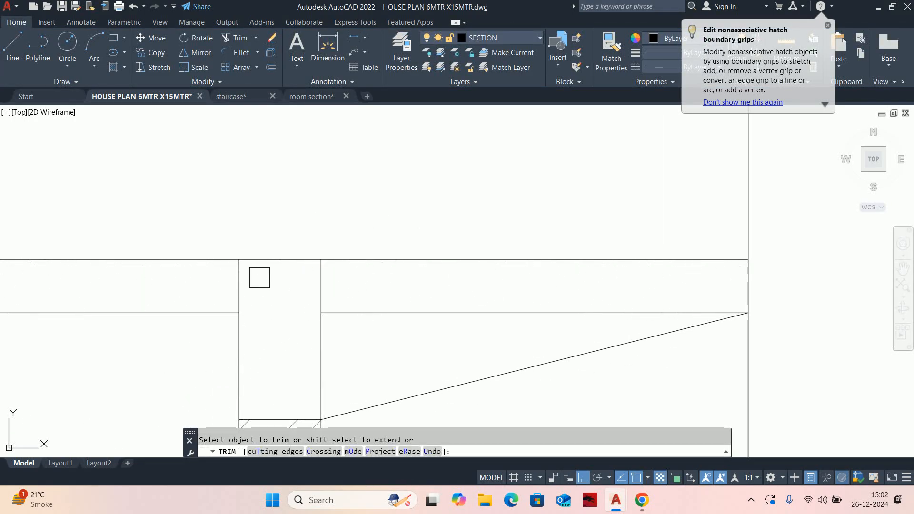
{"action": "scroll", "coordinate": [318, 278], "scroll_direction": "up", "scroll_amount": 4}
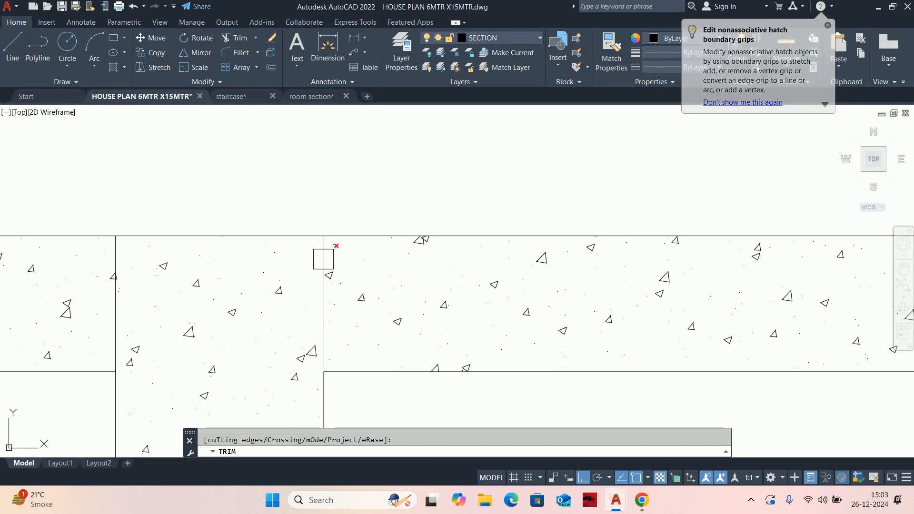
{"action": "key", "text": "Escape"}
{"action": "left_click", "coordinate": [323, 259]}
{"action": "left_click", "coordinate": [322, 236]}
{"action": "left_click", "coordinate": [323, 371]}
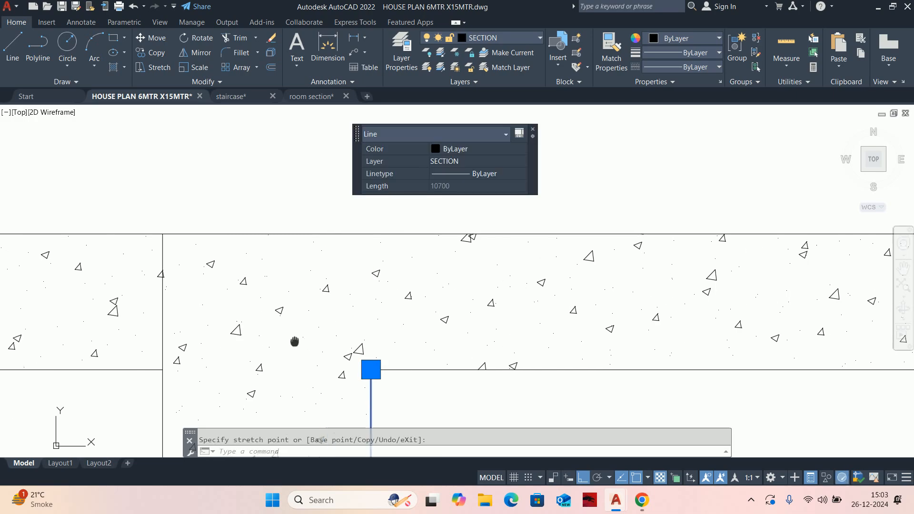
{"action": "key", "text": "Escape"}
- Shorten the end wall's inner face line to the underside of the uppermost floor slab
{"action": "middle_click_drag", "start_coordinate": [95, 310], "coordinate": [376, 258]}
{"action": "left_click", "coordinate": [396, 224]}
{"action": "left_click", "coordinate": [395, 183]}
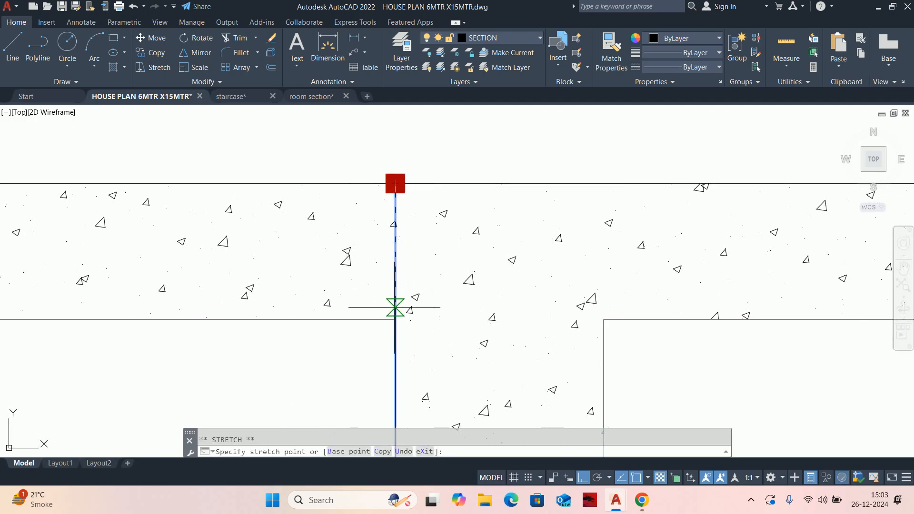
{"action": "left_click", "coordinate": [395, 319]}
{"action": "key", "text": "Escape"}
- Offset the open terrace slab's top line 1000 upward for the parapet height
{"action": "scroll", "coordinate": [447, 272], "scroll_direction": "down", "scroll_amount": 3}
{"action": "scroll", "coordinate": [490, 262], "scroll_direction": "down", "scroll_amount": 4}
{"action": "middle_click_drag", "start_coordinate": [174, 282], "coordinate": [496, 280]}
{"action": "scroll", "coordinate": [559, 278], "scroll_direction": "down", "scroll_amount": 1}
{"action": "scroll", "coordinate": [556, 274], "scroll_direction": "up", "scroll_amount": 2}
{"action": "scroll", "coordinate": [505, 305], "scroll_direction": "down", "scroll_amount": 2}
{"action": "mouse_move", "coordinate": [518, 320]}
{"action": "middle_mouse_down"}
{"action": "mouse_move", "coordinate": [484, 323]}
{"action": "mouse_move", "coordinate": [459, 343]}
{"action": "middle_mouse_up"}
{"action": "middle_click_drag", "start_coordinate": [505, 276], "coordinate": [475, 295]}
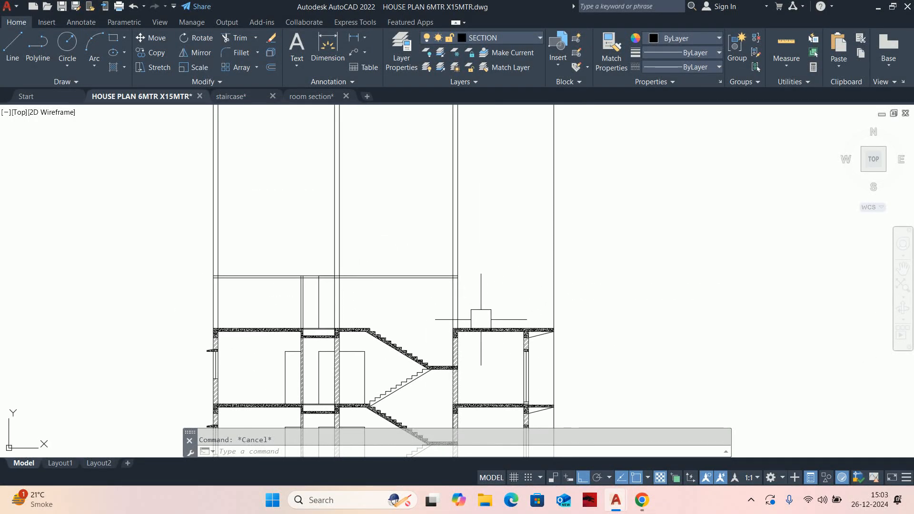
{"action": "type", "text": "o"}
{"action": "key", "text": "Return"}
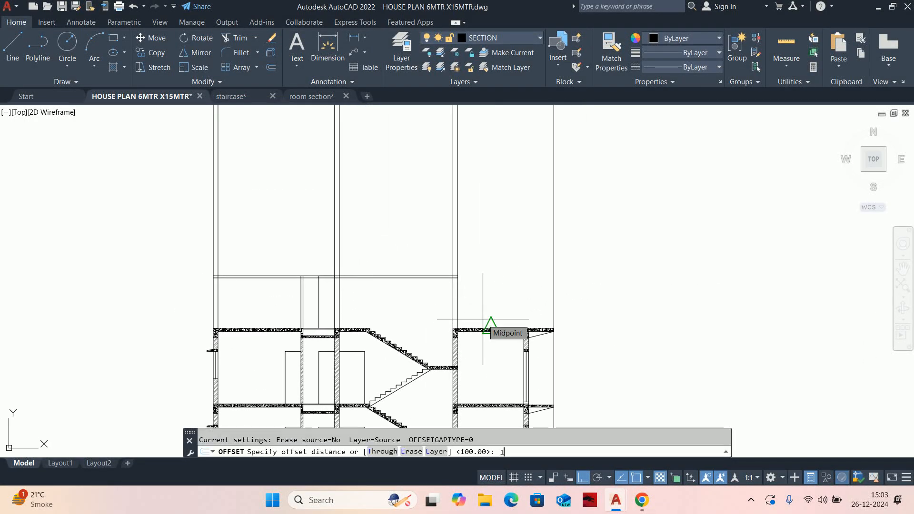
{"action": "type", "text": "1000"}
{"action": "key", "text": "Return"}
{"action": "scroll", "coordinate": [490, 328], "scroll_direction": "up", "scroll_amount": 2}
{"action": "left_click", "coordinate": [500, 335]}
{"action": "left_click", "coordinate": [497, 293]}
{"action": "key", "text": "Escape"}
{"action": "middle_click_drag", "start_coordinate": [497, 293], "coordinate": [525, 302]}
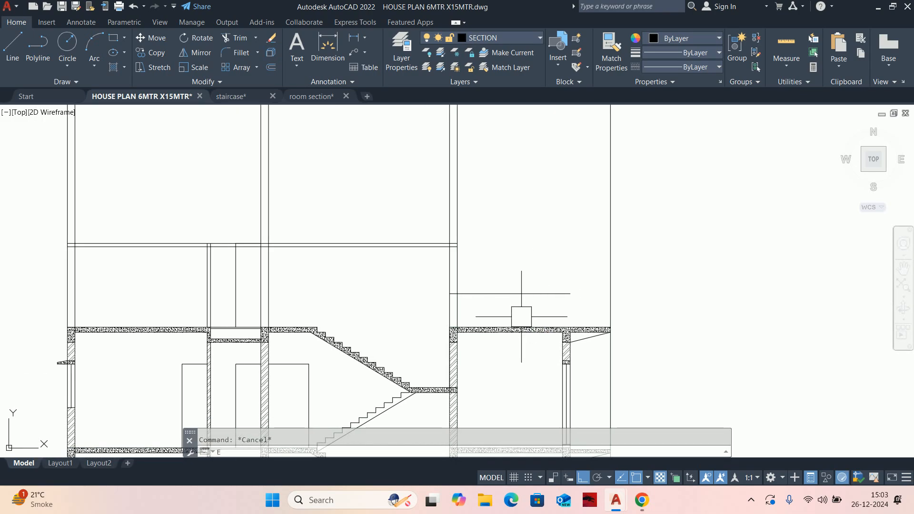
- Extend the parapet top line to the outer edge line, then trim the edge line above it and the overlap across the staircase wall
{"action": "type", "text": "e"}
{"action": "key", "text": "Return"}
{"action": "left_click", "coordinate": [627, 246], "text": "shift"}
{"action": "left_click", "coordinate": [571, 241], "text": "shift"}
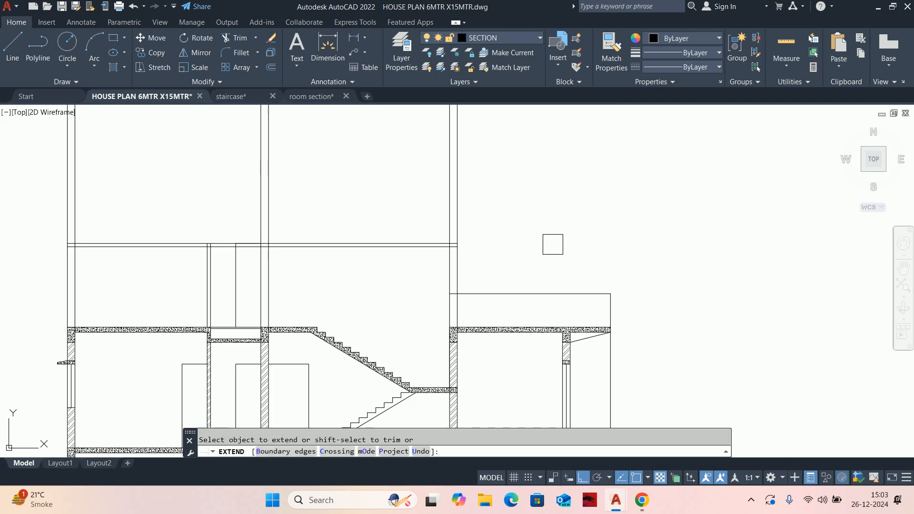
{"action": "scroll", "coordinate": [461, 288], "scroll_direction": "up", "scroll_amount": 5}
{"action": "left_click", "coordinate": [430, 310], "text": "shift"}
{"action": "scroll", "coordinate": [429, 311], "scroll_direction": "down", "scroll_amount": 5}
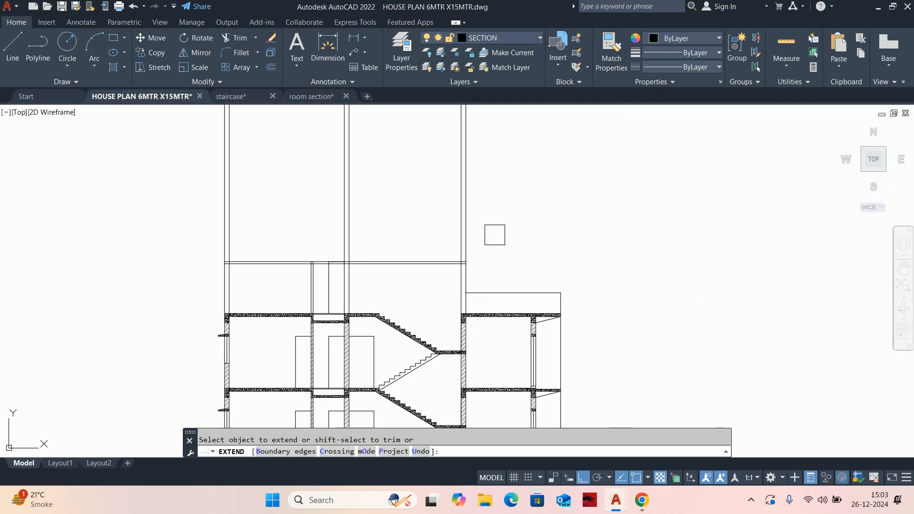
- Trim the vertical wall lines projecting above the top-level roof slab
{"action": "left_click", "coordinate": [520, 203], "text": "shift"}
{"action": "left_click", "coordinate": [165, 192]}
{"action": "key", "text": "Return"}
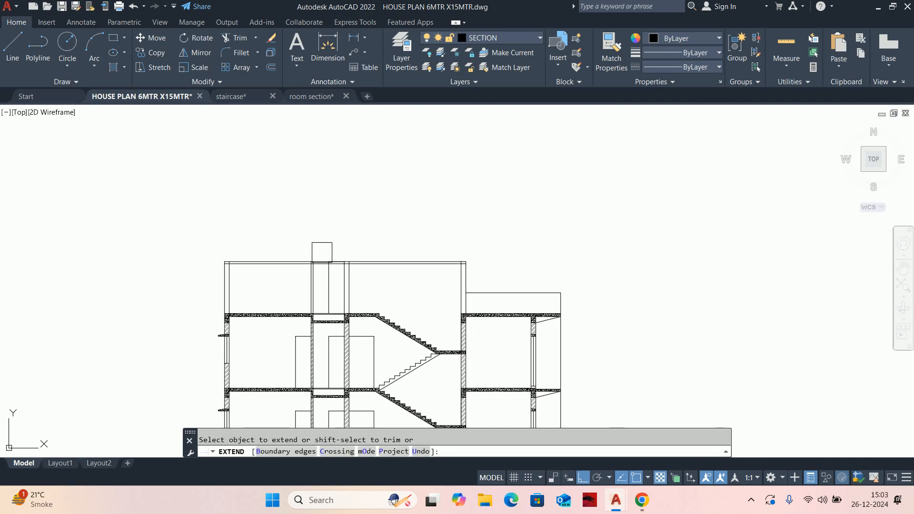
- Extend the terrace parapet's top line across the top-level room to the opposite end wall's outer face
{"action": "scroll", "coordinate": [535, 301], "scroll_direction": "up", "scroll_amount": 4}
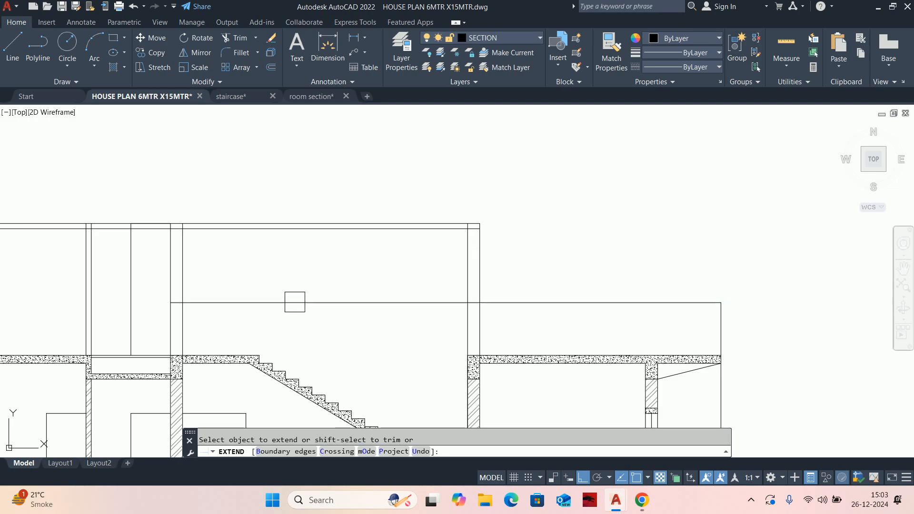
{"action": "left_click", "coordinate": [295, 302]}
{"action": "middle_click_drag", "start_coordinate": [257, 315], "coordinate": [573, 312]}
{"action": "left_click", "coordinate": [527, 301]}
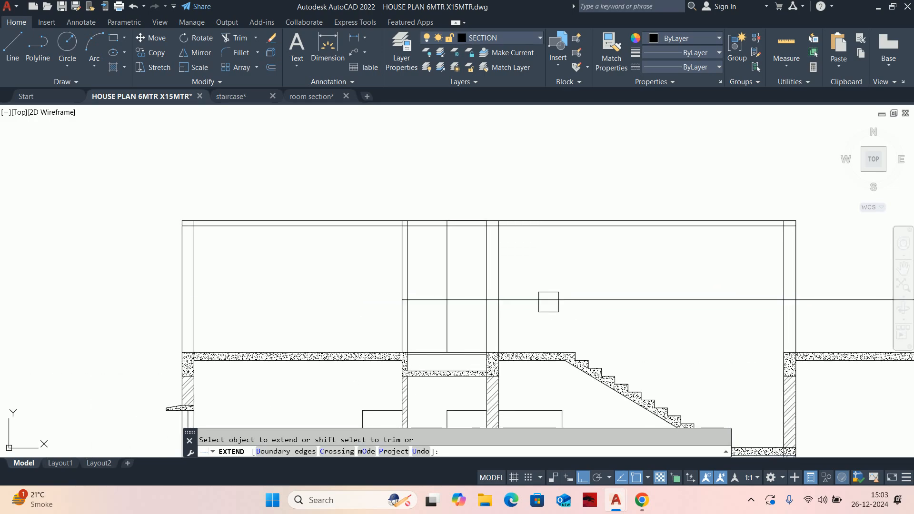
{"action": "left_click", "coordinate": [163, 274]}
- Trim the end wall lines above the parapet top and the roof slab lines projecting beyond the top-level room
{"action": "left_click", "coordinate": [245, 274], "text": "shift"}
{"action": "left_click", "coordinate": [178, 226], "text": "shift"}
{"action": "scroll", "coordinate": [205, 225], "scroll_direction": "up", "scroll_amount": 6}
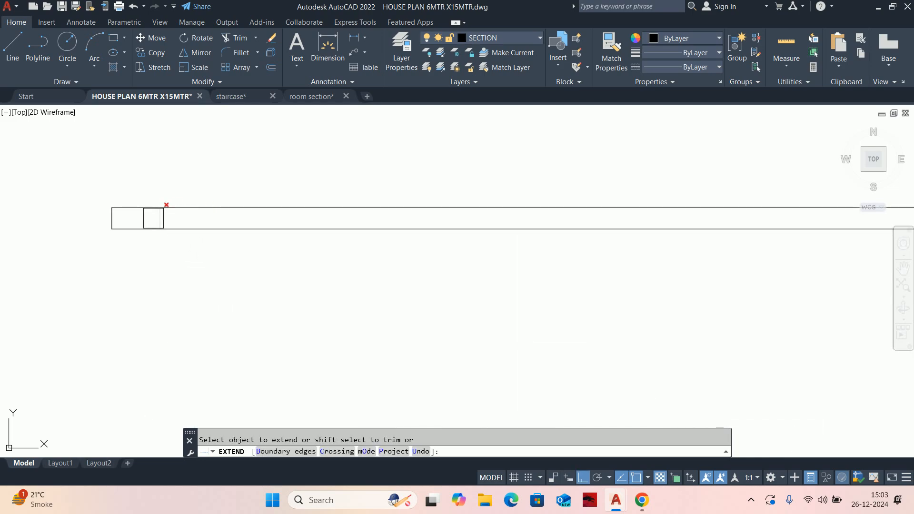
{"action": "scroll", "coordinate": [225, 247], "scroll_direction": "down", "scroll_amount": 5}
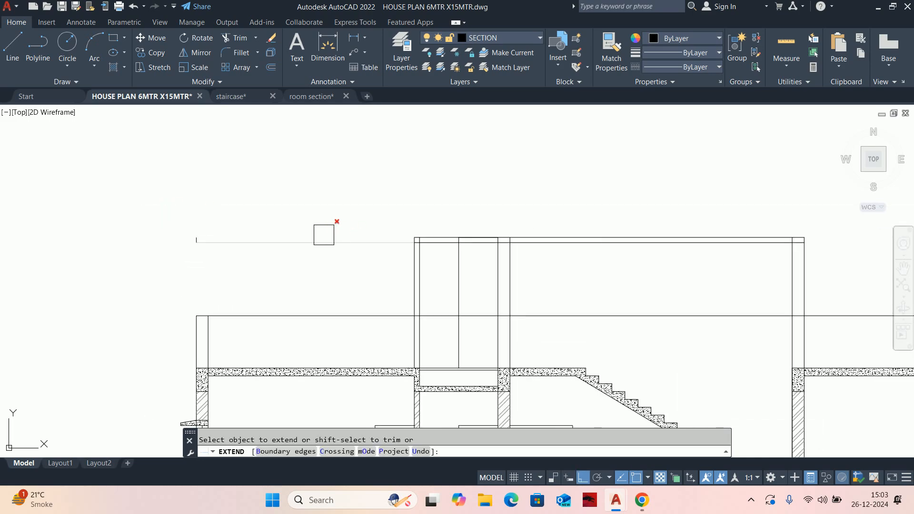
- Remove the parapet line where it crosses the top-level room and its walls, keeping it only over the terraces
{"action": "middle_click_drag", "start_coordinate": [636, 279], "coordinate": [363, 280]}
{"action": "scroll", "coordinate": [514, 316], "scroll_direction": "up", "scroll_amount": 3}
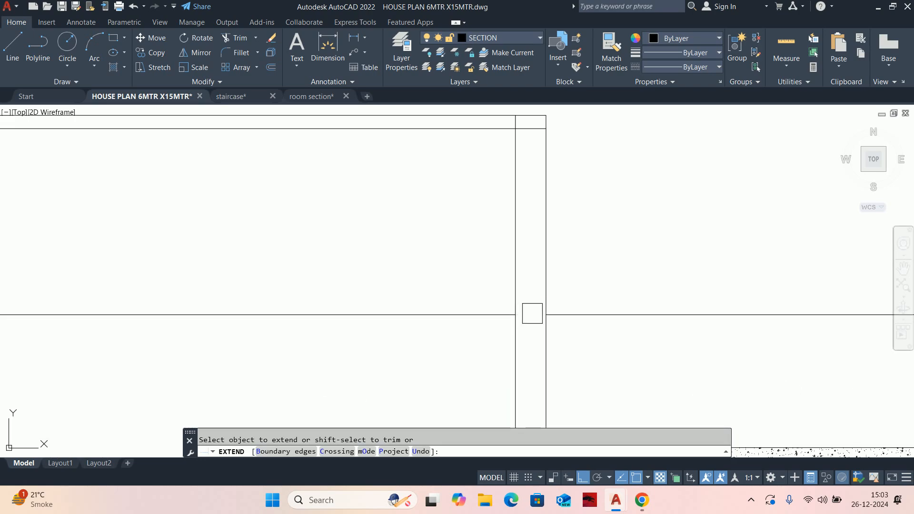
{"action": "scroll", "coordinate": [395, 305], "scroll_direction": "down", "scroll_amount": 6}
{"action": "scroll", "coordinate": [415, 337], "scroll_direction": "up", "scroll_amount": 7}
{"action": "scroll", "coordinate": [379, 331], "scroll_direction": "up", "scroll_amount": 4}
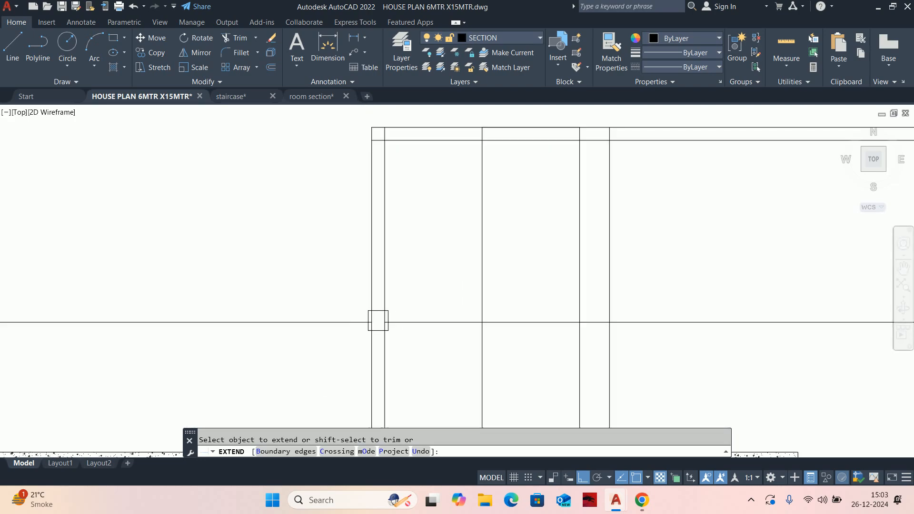
{"action": "scroll", "coordinate": [378, 322], "scroll_direction": "down", "scroll_amount": 8}
{"action": "key", "text": "Escape"}
{"action": "left_click", "coordinate": [573, 326]}
{"action": "key", "text": "Delete"}
- Move the top-level door's head line 300 down from the top of the roof slab
{"action": "mouse_move", "coordinate": [598, 333]}
{"action": "middle_mouse_down"}
{"action": "mouse_move", "coordinate": [470, 305]}
{"action": "mouse_move", "coordinate": [471, 258]}
{"action": "middle_mouse_up"}
{"action": "scroll", "coordinate": [468, 303], "scroll_direction": "down", "scroll_amount": 2}
{"action": "scroll", "coordinate": [392, 193], "scroll_direction": "up", "scroll_amount": 3}
{"action": "type", "text": "m"}
{"action": "key", "text": "Return"}
{"action": "left_click", "coordinate": [391, 208]}
{"action": "key", "text": "Return"}
{"action": "left_click", "coordinate": [541, 267]}
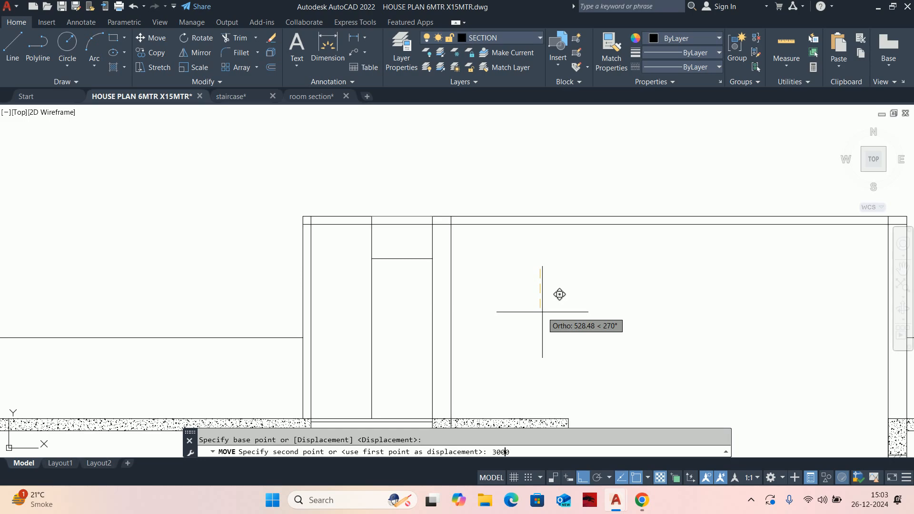
{"action": "key", "text": "Return"}
{"action": "key", "text": "Escape"}
{"action": "scroll", "coordinate": [353, 226], "scroll_direction": "up", "scroll_amount": 4}
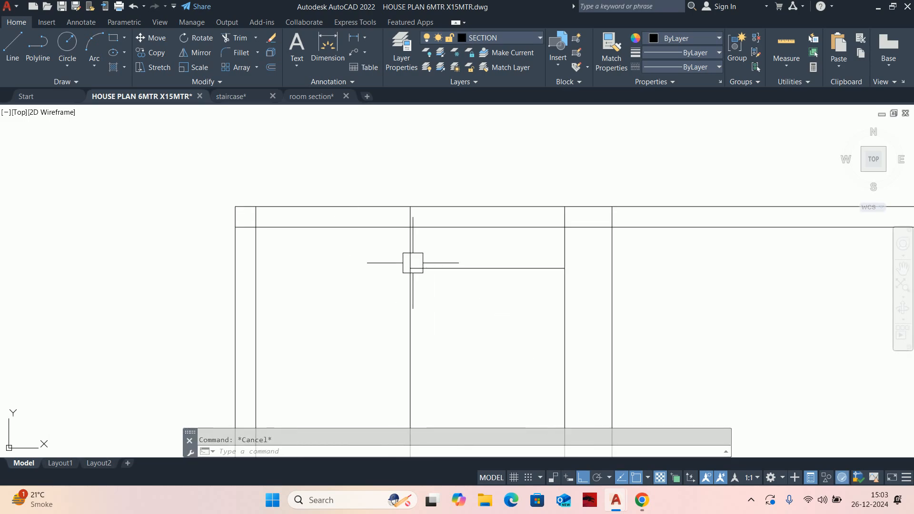
- Trim the wall lines inside the roof slab's thickness and the door's side line above its head
{"action": "type", "text": "tr"}
{"action": "key", "text": "Return"}
{"action": "scroll", "coordinate": [438, 259], "scroll_direction": "up", "scroll_amount": 6}
{"action": "scroll", "coordinate": [369, 245], "scroll_direction": "down", "scroll_amount": 5}
{"action": "scroll", "coordinate": [342, 198], "scroll_direction": "up", "scroll_amount": 5}
{"action": "scroll", "coordinate": [345, 208], "scroll_direction": "down", "scroll_amount": 5}
{"action": "scroll", "coordinate": [207, 210], "scroll_direction": "up", "scroll_amount": 3}
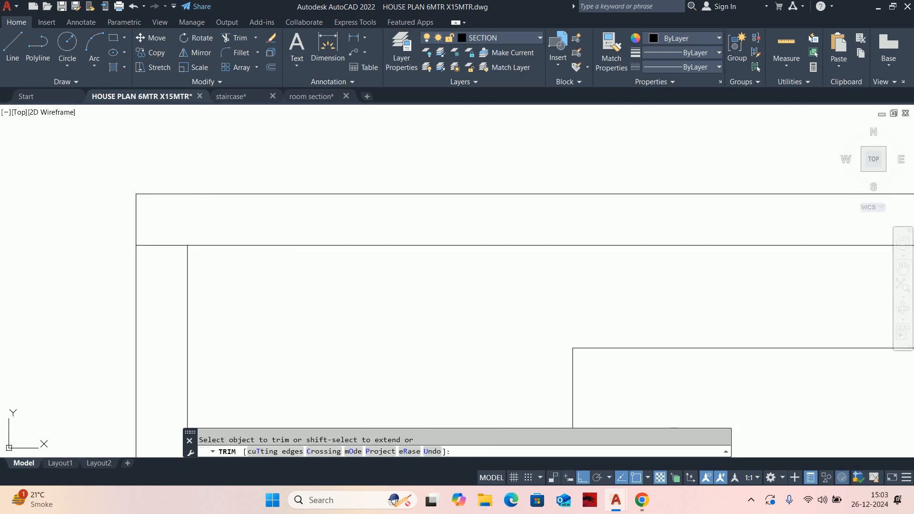
{"action": "scroll", "coordinate": [167, 242], "scroll_direction": "down", "scroll_amount": 4}
{"action": "scroll", "coordinate": [410, 261], "scroll_direction": "up", "scroll_amount": 4}
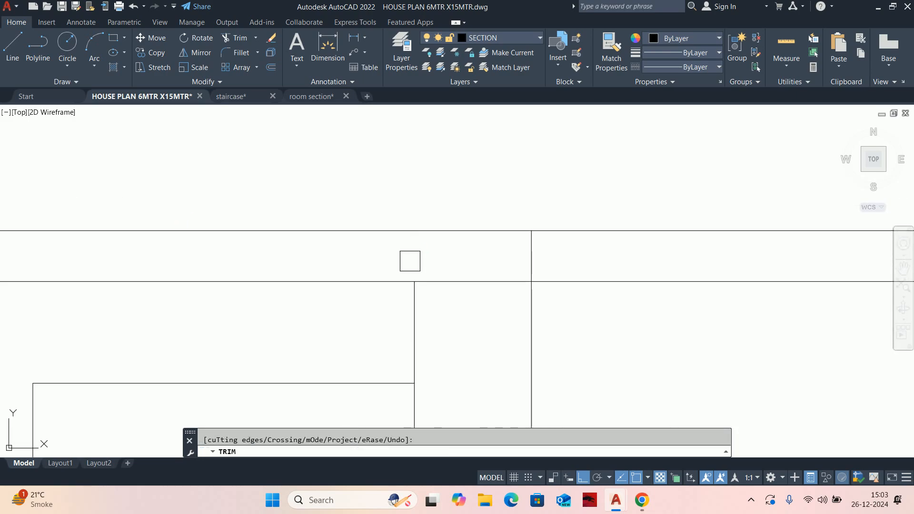
{"action": "scroll", "coordinate": [535, 257], "scroll_direction": "down", "scroll_amount": 4}
{"action": "scroll", "coordinate": [133, 286], "scroll_direction": "up", "scroll_amount": 4}
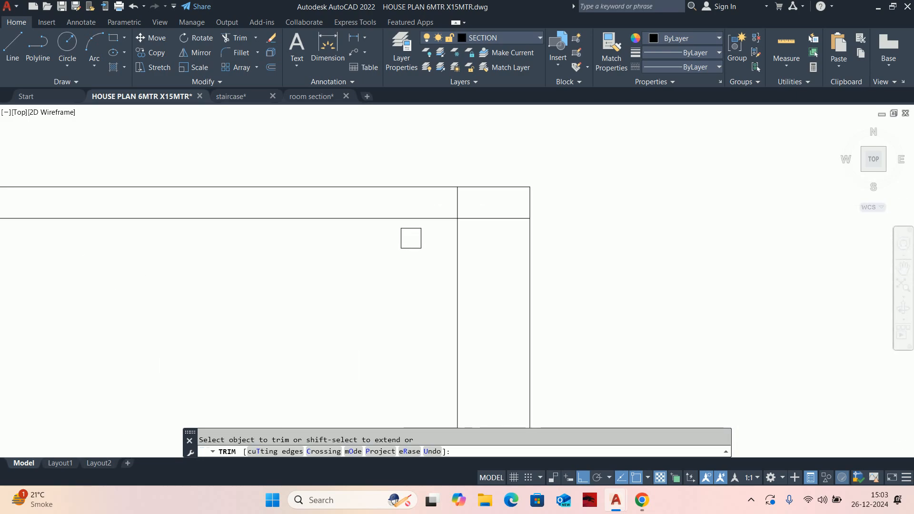
{"action": "scroll", "coordinate": [462, 208], "scroll_direction": "down", "scroll_amount": 4}
{"action": "key", "text": "Escape"}
- Offset the roof slab's top line 300 downward for the beam depth
{"action": "scroll", "coordinate": [423, 235], "scroll_direction": "up", "scroll_amount": 3}
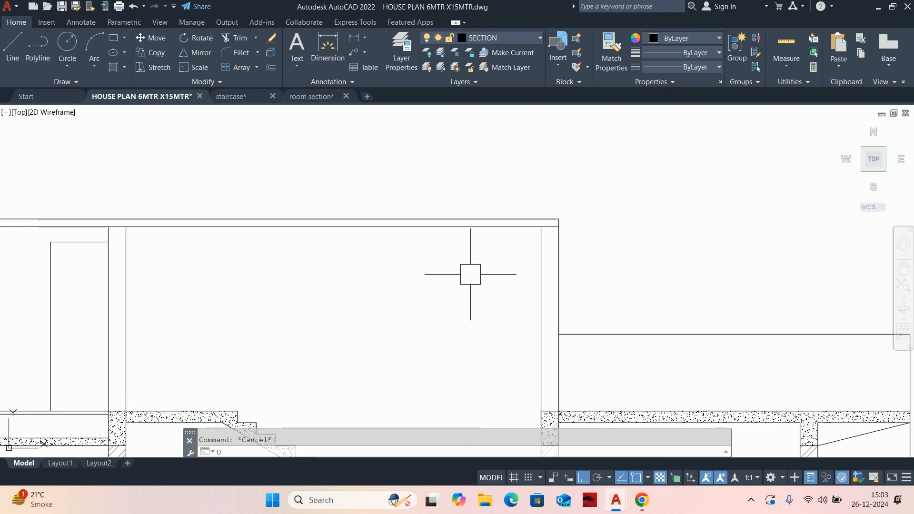
{"action": "type", "text": "o"}
{"action": "key", "text": "Return"}
{"action": "type", "text": "300"}
{"action": "key", "text": "Return"}
{"action": "left_click", "coordinate": [465, 219]}
{"action": "left_click", "coordinate": [453, 266]}
{"action": "key", "text": "Escape"}
- Trim the beam depth line between the walls and the slab underside line across the walls to form the roof beams
{"action": "scroll", "coordinate": [588, 290], "scroll_direction": "down", "scroll_amount": 3}
{"action": "scroll", "coordinate": [468, 277], "scroll_direction": "up", "scroll_amount": 4}
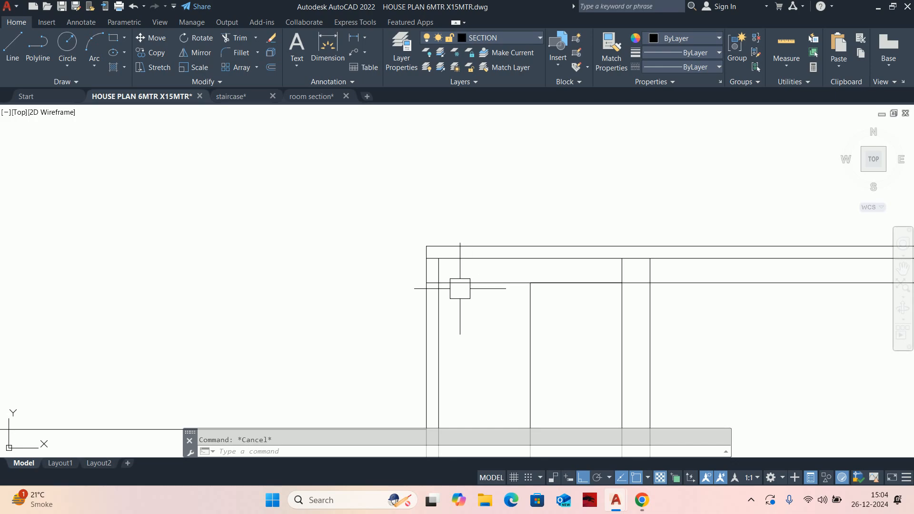
{"action": "type", "text": "tr"}
{"action": "key", "text": "Return"}
{"action": "scroll", "coordinate": [445, 284], "scroll_direction": "up", "scroll_amount": 2}
{"action": "left_click", "coordinate": [463, 284]}
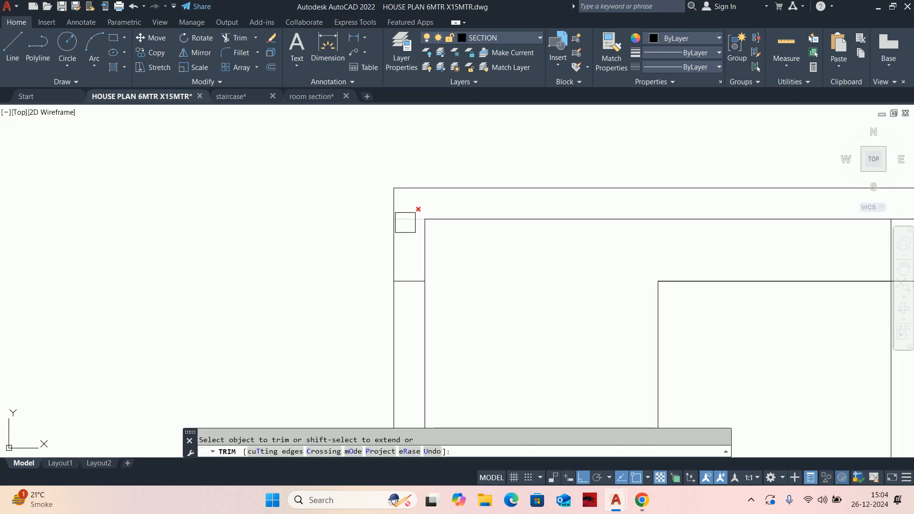
{"action": "scroll", "coordinate": [512, 303], "scroll_direction": "down", "scroll_amount": 2}
{"action": "middle_click_drag", "start_coordinate": [507, 303], "coordinate": [100, 288]}
{"action": "scroll", "coordinate": [276, 277], "scroll_direction": "up", "scroll_amount": 2}
{"action": "left_click", "coordinate": [252, 221]}
{"action": "scroll", "coordinate": [269, 247], "scroll_direction": "down", "scroll_amount": 1}
{"action": "scroll", "coordinate": [269, 246], "scroll_direction": "down", "scroll_amount": 3}
{"action": "scroll", "coordinate": [713, 244], "scroll_direction": "up", "scroll_amount": 3}
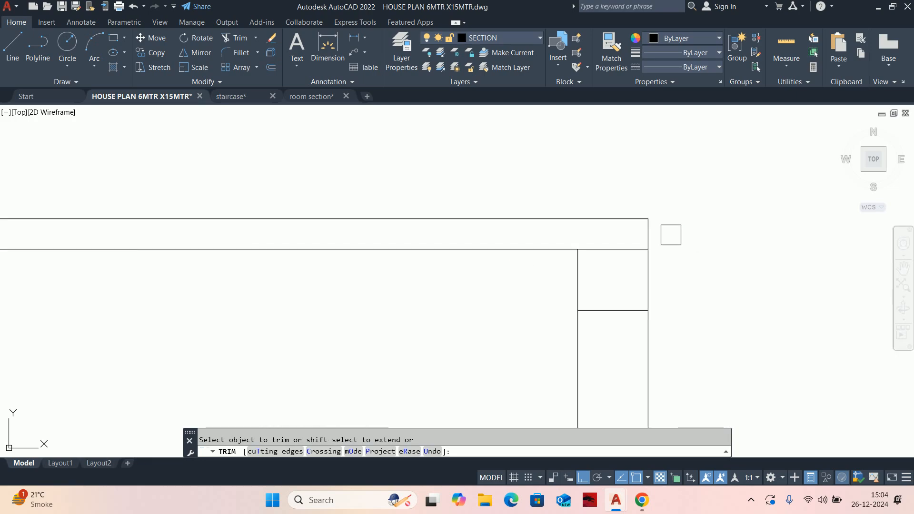
{"action": "key", "text": "Escape"}
- Offset the thin wall's outer face line 230 inward for a beam width
{"action": "scroll", "coordinate": [521, 306], "scroll_direction": "down", "scroll_amount": 4}
{"action": "scroll", "coordinate": [555, 265], "scroll_direction": "up", "scroll_amount": 4}
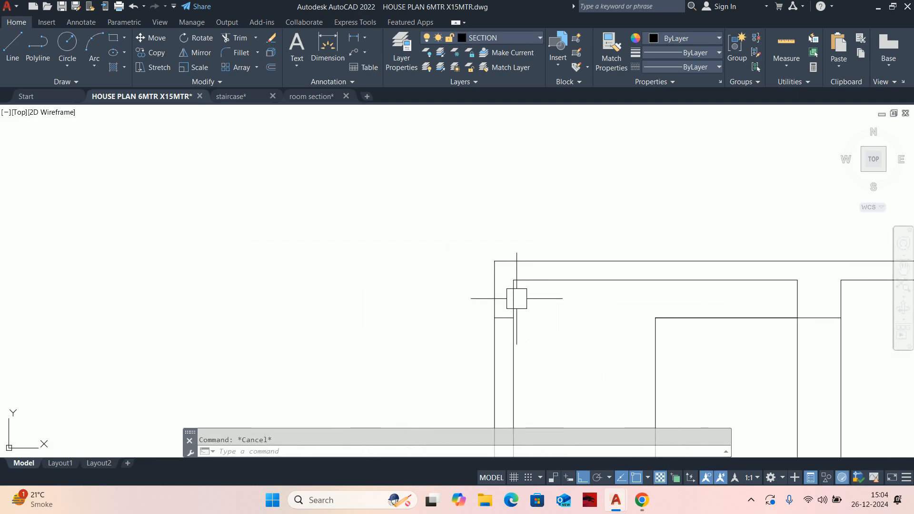
{"action": "type", "text": "o"}
{"action": "key", "text": "Return"}
{"action": "type", "text": "230"}
{"action": "key", "text": "Return"}
{"action": "left_click", "coordinate": [485, 295]}
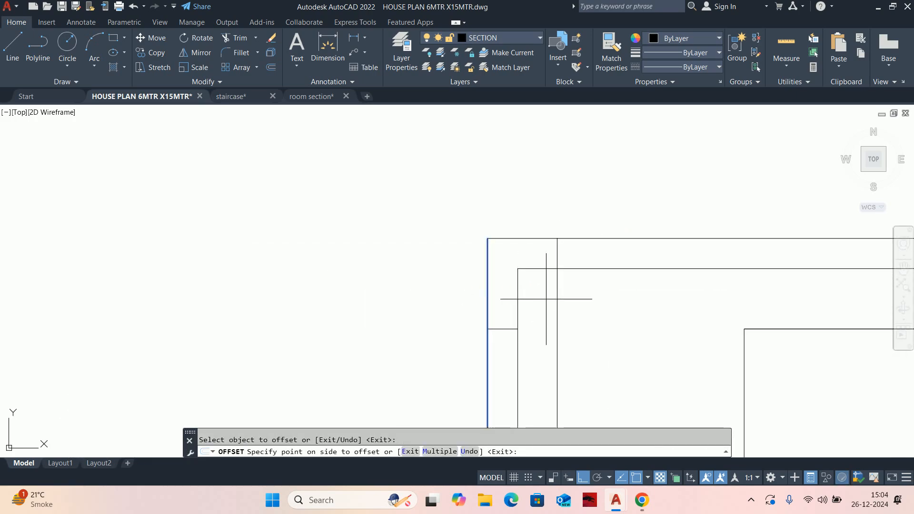
{"action": "key", "text": "Escape"}
- Trim the 230 offset line at the beam depth to outline a beam over the thin wall
{"action": "scroll", "coordinate": [521, 327], "scroll_direction": "up", "scroll_amount": 2}
{"action": "type", "text": "Ex"}
{"action": "key", "text": "Return"}
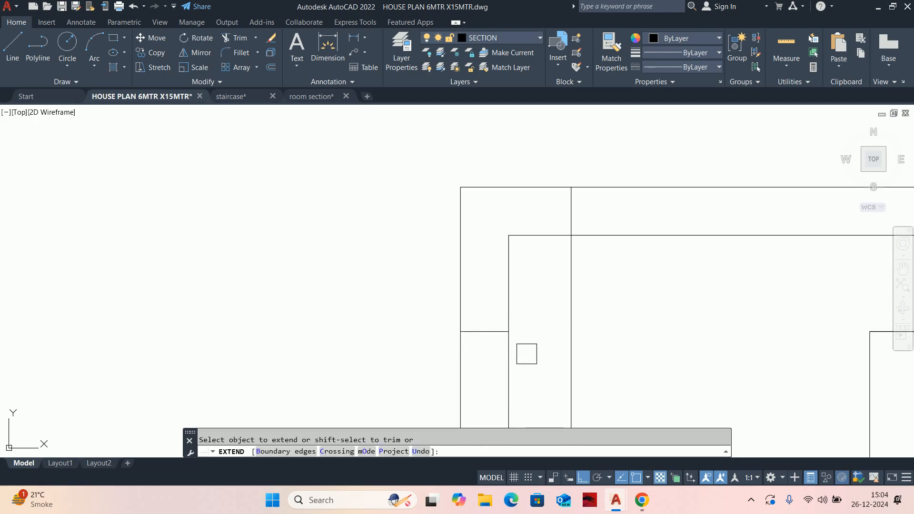
{"action": "left_click_drag", "start_coordinate": [555, 366], "coordinate": [614, 363], "text": "shift"}
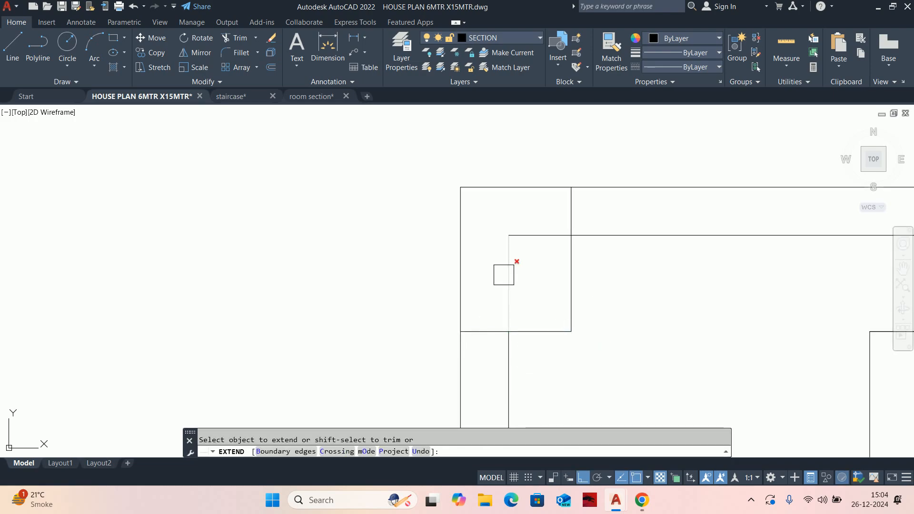
{"action": "scroll", "coordinate": [575, 209], "scroll_direction": "down", "scroll_amount": 3}
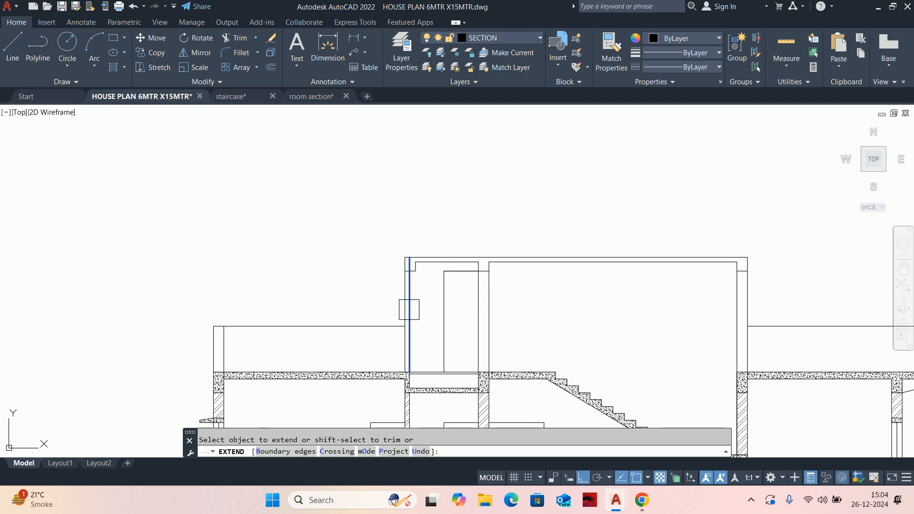
{"action": "scroll", "coordinate": [427, 291], "scroll_direction": "up", "scroll_amount": 5}
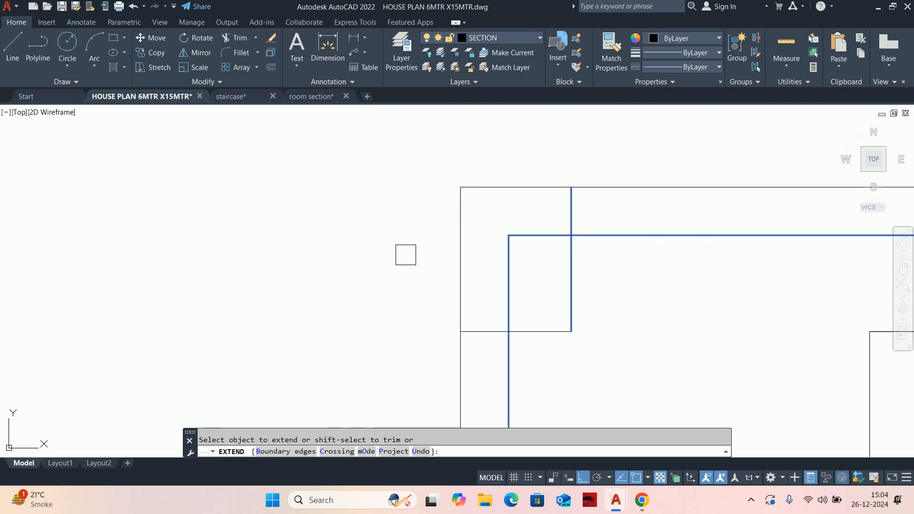
{"action": "scroll", "coordinate": [537, 262], "scroll_direction": "down", "scroll_amount": 2}
{"action": "key", "text": "Escape"}
- Erase the beam outline over the thin wall, including the leftover side line inside the roof slab
{"action": "type", "text": "RE"}
{"action": "key", "text": "Return"}
{"action": "left_click", "coordinate": [536, 306]}
{"action": "key", "text": "Delete"}
{"action": "middle_click_drag", "start_coordinate": [567, 310], "coordinate": [514, 303]}
{"action": "type", "text": "tr"}
{"action": "key", "text": "Return"}
{"action": "left_click", "coordinate": [511, 266]}
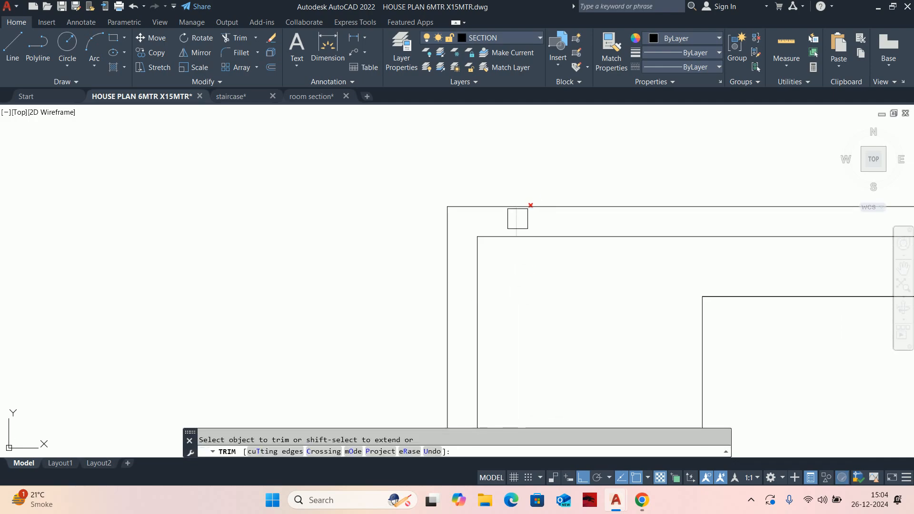
{"action": "scroll", "coordinate": [308, 252], "scroll_direction": "down", "scroll_amount": 2}
{"action": "key", "text": "Return"}
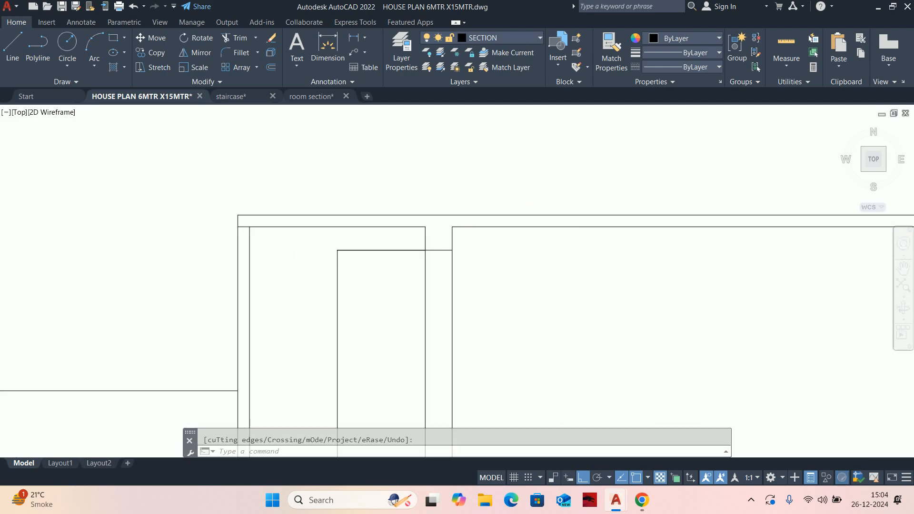
- Hatch the roof slab and its beams with the GRAVEL pattern at scale 10
{"action": "scroll", "coordinate": [308, 252], "scroll_direction": "down", "scroll_amount": 2}
{"action": "mouse_move", "coordinate": [538, 256]}
{"action": "middle_mouse_down"}
{"action": "mouse_move", "coordinate": [436, 257]}
{"action": "mouse_move", "coordinate": [543, 253]}
{"action": "middle_mouse_up"}
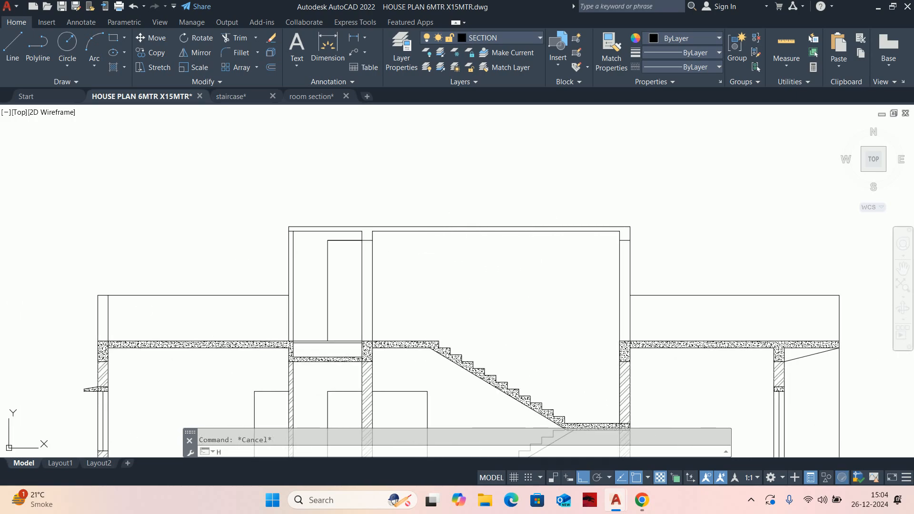
{"action": "scroll", "coordinate": [350, 229], "scroll_direction": "up", "scroll_amount": 2}
{"action": "key", "text": "Return"}
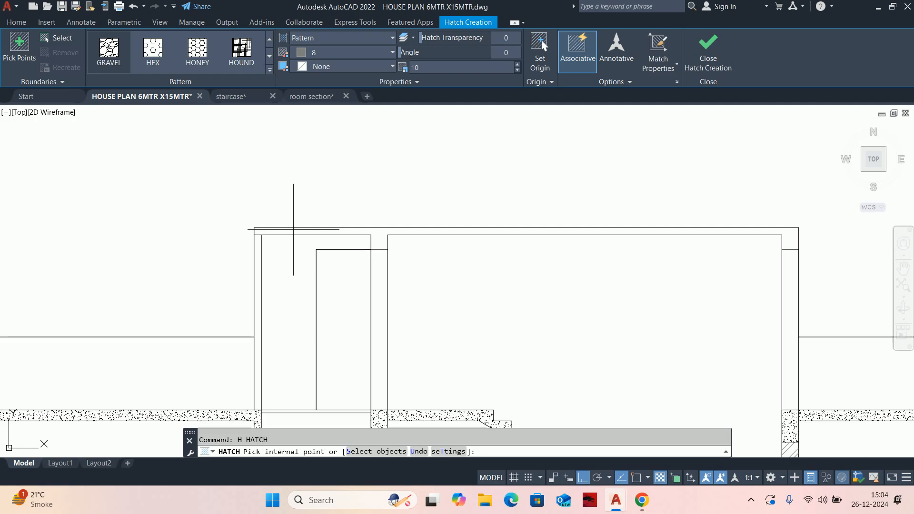
{"action": "left_click", "coordinate": [372, 232]}
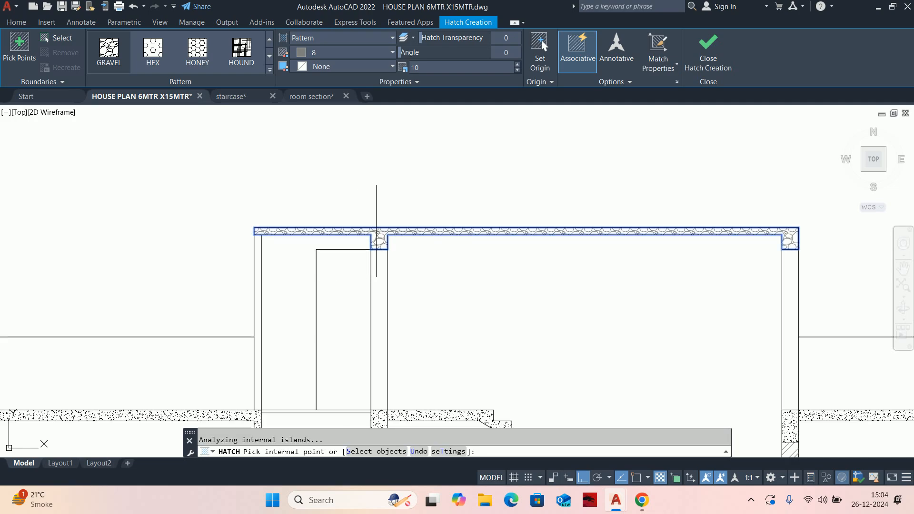
{"action": "scroll", "coordinate": [409, 266], "scroll_direction": "down", "scroll_amount": 2}
{"action": "key", "text": "Escape"}
{"action": "middle_click_drag", "start_coordinate": [381, 282], "coordinate": [417, 253]}
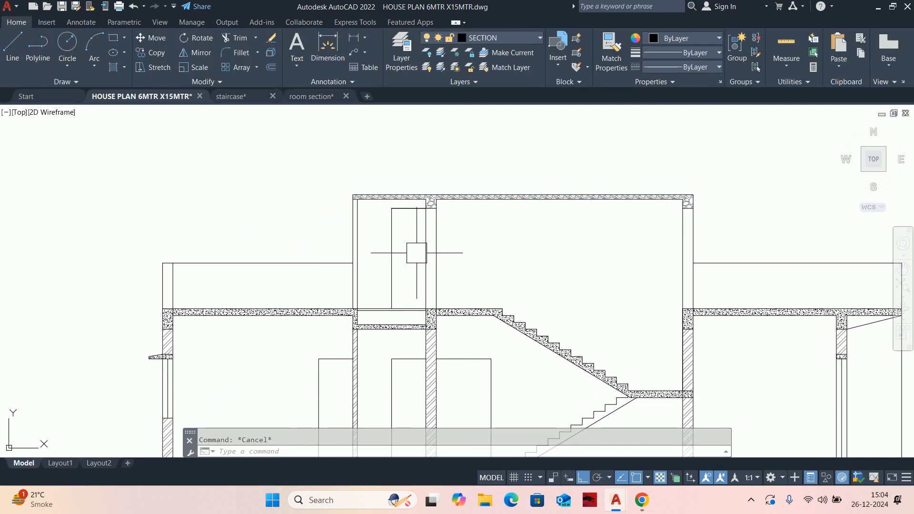
- Copy the opening's vertical edge line beside the stair from the storey below up to the top-level floor slab
{"action": "middle_click_drag", "start_coordinate": [510, 359], "coordinate": [475, 295]}
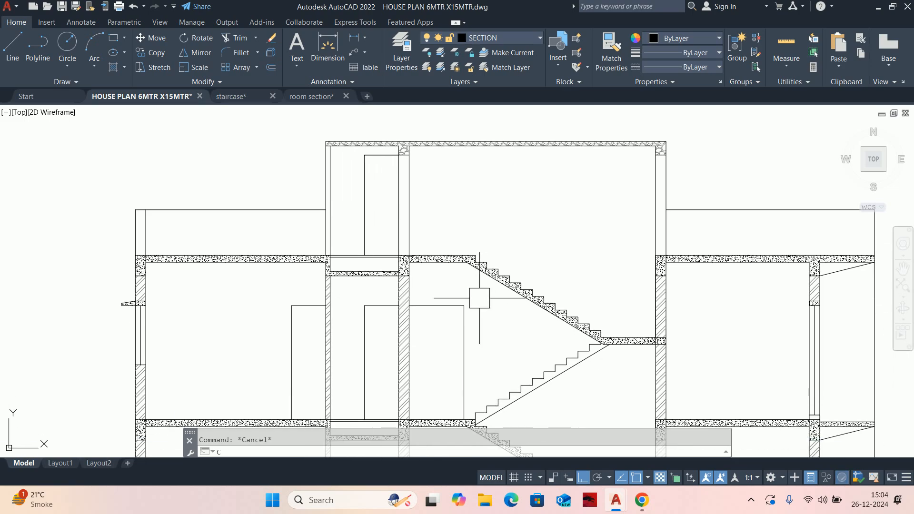
{"action": "type", "text": "co"}
{"action": "key", "text": "Return"}
{"action": "middle_click_drag", "start_coordinate": [425, 391], "coordinate": [433, 333]}
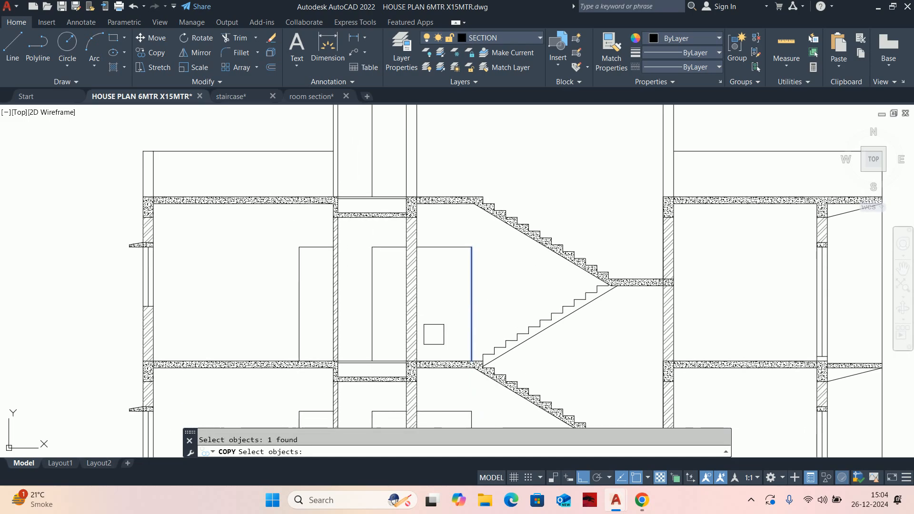
{"action": "scroll", "coordinate": [422, 347], "scroll_direction": "up", "scroll_amount": 4}
{"action": "key", "text": "Return"}
{"action": "left_click", "coordinate": [408, 381]}
{"action": "scroll", "coordinate": [413, 267], "scroll_direction": "down", "scroll_amount": 2}
{"action": "middle_click_drag", "start_coordinate": [417, 203], "coordinate": [427, 361]}
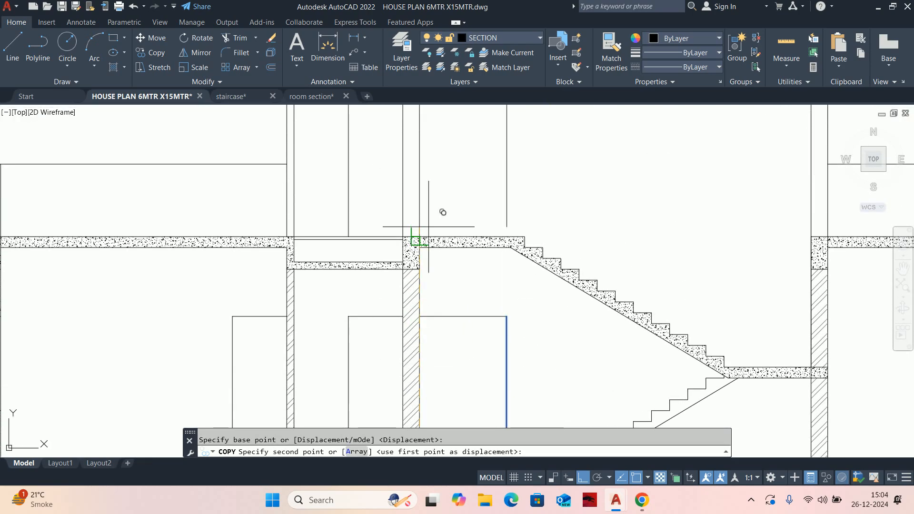
{"action": "left_click", "coordinate": [419, 237]}
{"action": "key", "text": "Escape"}
{"action": "key", "text": "Escape"}
- Draw the opening's head line from the middle roof beam's lower corner to the copied vertical edge line
{"action": "middle_click_drag", "start_coordinate": [464, 198], "coordinate": [478, 319]}
{"action": "scroll", "coordinate": [432, 200], "scroll_direction": "up", "scroll_amount": 2}
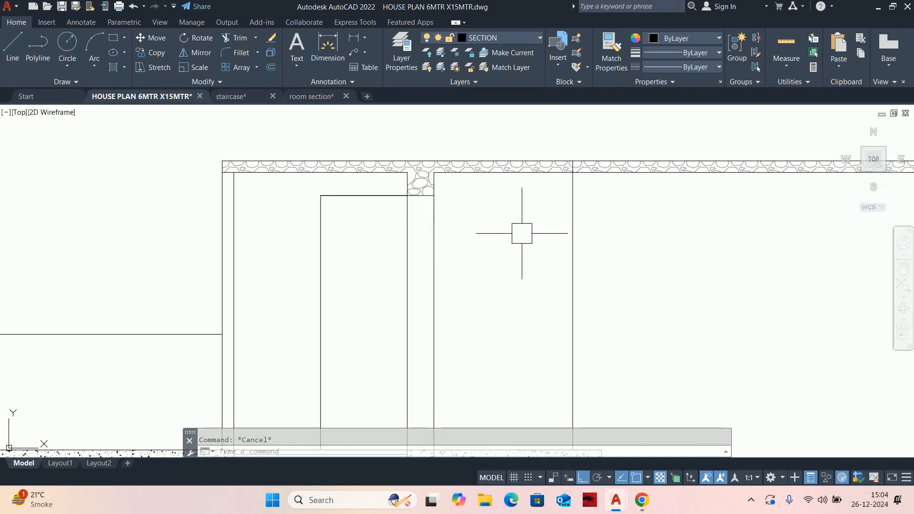
{"action": "type", "text": "l"}
{"action": "key", "text": "Return"}
{"action": "scroll", "coordinate": [482, 200], "scroll_direction": "up", "scroll_amount": 2}
{"action": "left_click", "coordinate": [412, 195]}
{"action": "left_click", "coordinate": [625, 194]}
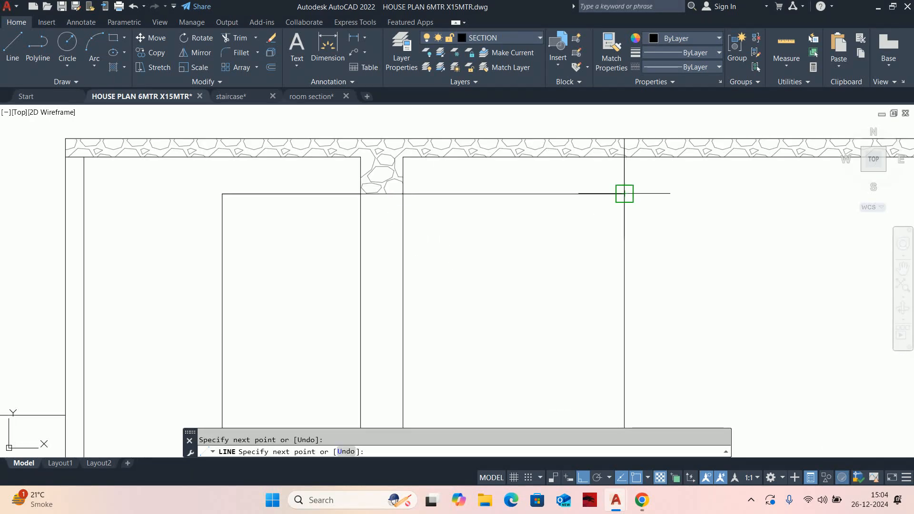
{"action": "key", "text": "Escape"}
{"action": "key", "text": "Escape"}
- Trim the copied vertical edge line above the opening's head line
{"action": "scroll", "coordinate": [637, 176], "scroll_direction": "up", "scroll_amount": 3}
{"action": "scroll", "coordinate": [635, 201], "scroll_direction": "up", "scroll_amount": 1}
{"action": "middle_click_drag", "start_coordinate": [652, 233], "coordinate": [576, 192]}
{"action": "type", "text": "tr"}
{"action": "key", "text": "Return"}
{"action": "left_click", "coordinate": [509, 154]}
{"action": "key", "text": "Escape"}
{"action": "key", "text": "Escape"}
- Match the roof slab and beam hatch to the stair's concrete hatch with Match Properties
{"action": "scroll", "coordinate": [490, 188], "scroll_direction": "down", "scroll_amount": 7}
{"action": "middle_click_drag", "start_coordinate": [484, 195], "coordinate": [468, 186]}
{"action": "type", "text": "A"}
{"action": "key", "text": "Return"}
{"action": "scroll", "coordinate": [467, 200], "scroll_direction": "up", "scroll_amount": 6}
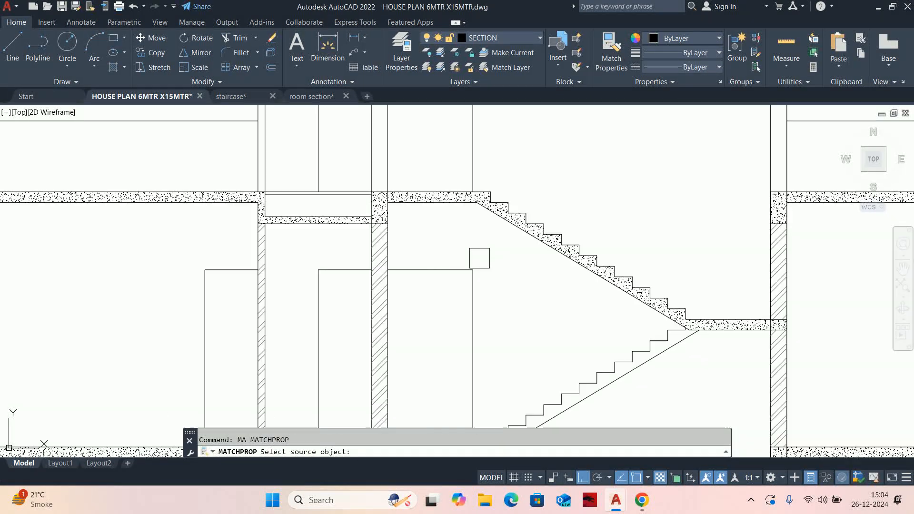
{"action": "left_click", "coordinate": [474, 231]}
{"action": "scroll", "coordinate": [477, 204], "scroll_direction": "down", "scroll_amount": 6}
{"action": "scroll", "coordinate": [499, 183], "scroll_direction": "up", "scroll_amount": 8}
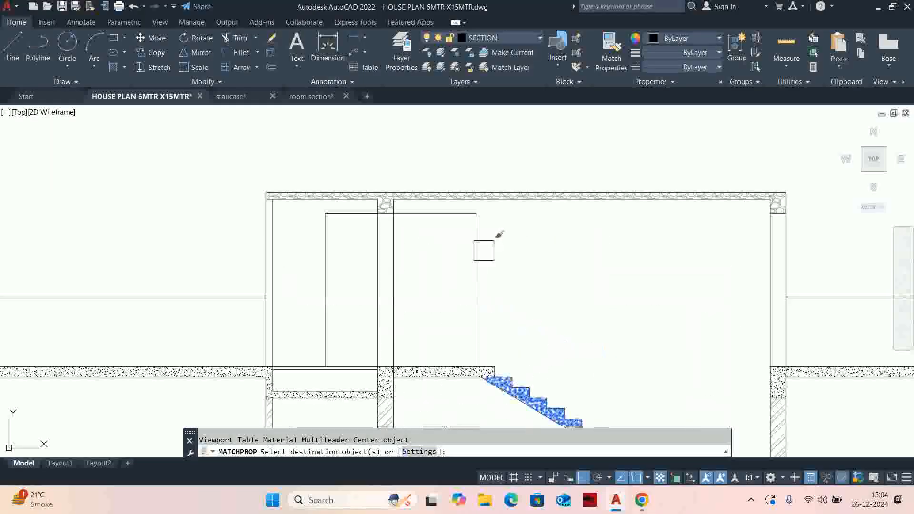
{"action": "scroll", "coordinate": [476, 190], "scroll_direction": "down", "scroll_amount": 8}
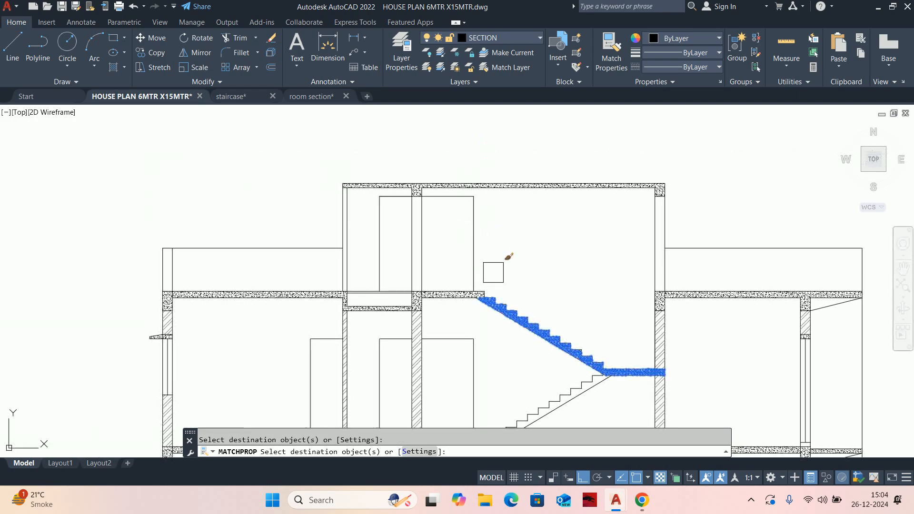
{"action": "scroll", "coordinate": [520, 304], "scroll_direction": "down", "scroll_amount": 3}
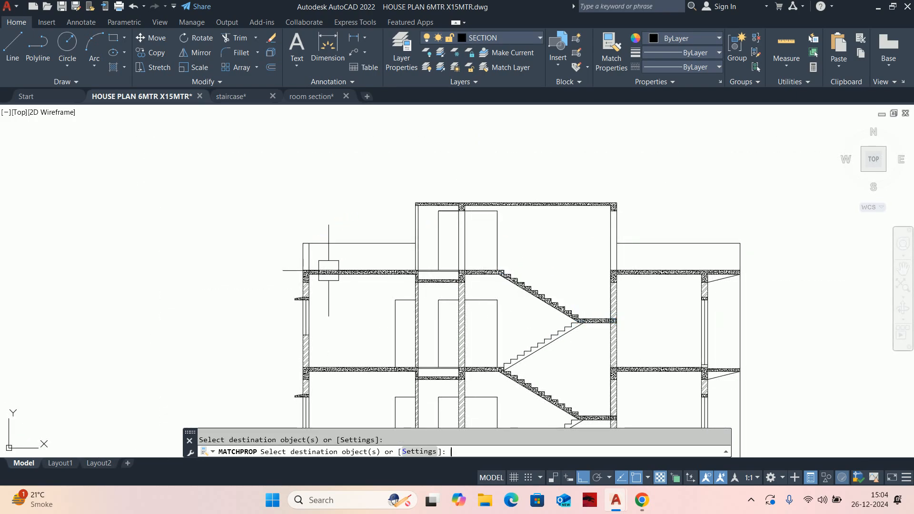
{"action": "key", "text": "Escape"}
- Hatch the three top-level room walls between roof and floor slab with the GRAVEL pattern at scale 10
{"action": "scroll", "coordinate": [320, 280], "scroll_direction": "up", "scroll_amount": 4}
{"action": "type", "text": "h"}
{"action": "key", "text": "Return"}
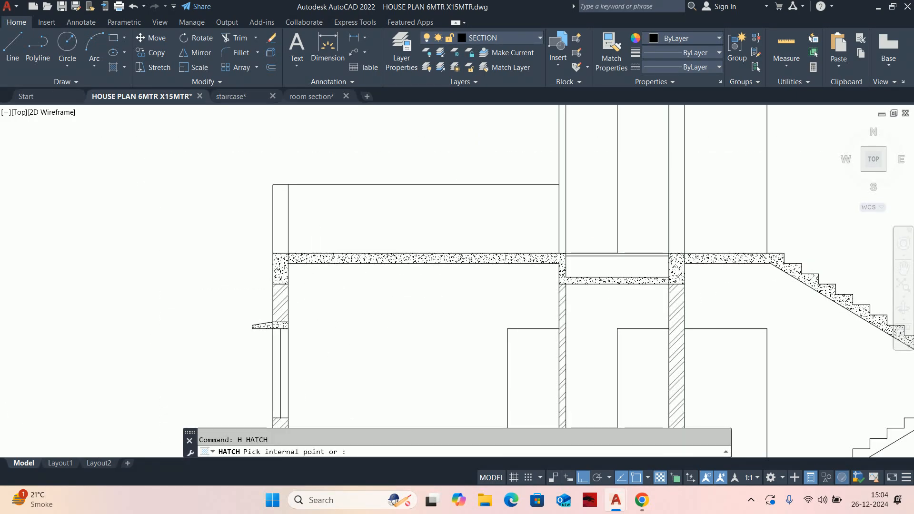
{"action": "scroll", "coordinate": [546, 205], "scroll_direction": "up", "scroll_amount": 5}
{"action": "scroll", "coordinate": [547, 205], "scroll_direction": "down", "scroll_amount": 3}
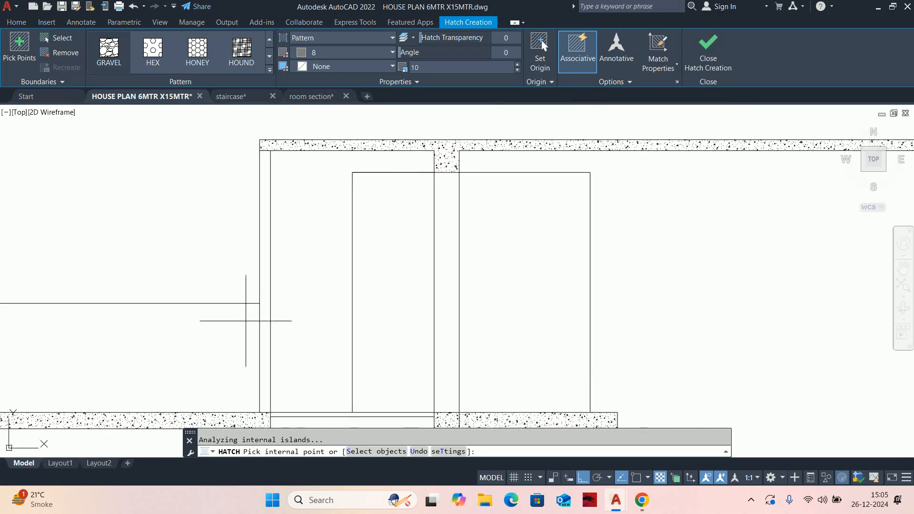
{"action": "scroll", "coordinate": [261, 247], "scroll_direction": "down", "scroll_amount": 2}
{"action": "left_click", "coordinate": [261, 241]}
{"action": "left_click", "coordinate": [379, 271]}
{"action": "middle_click_drag", "start_coordinate": [583, 292], "coordinate": [297, 256]}
{"action": "left_click", "coordinate": [480, 224]}
{"action": "scroll", "coordinate": [479, 224], "scroll_direction": "down", "scroll_amount": 2}
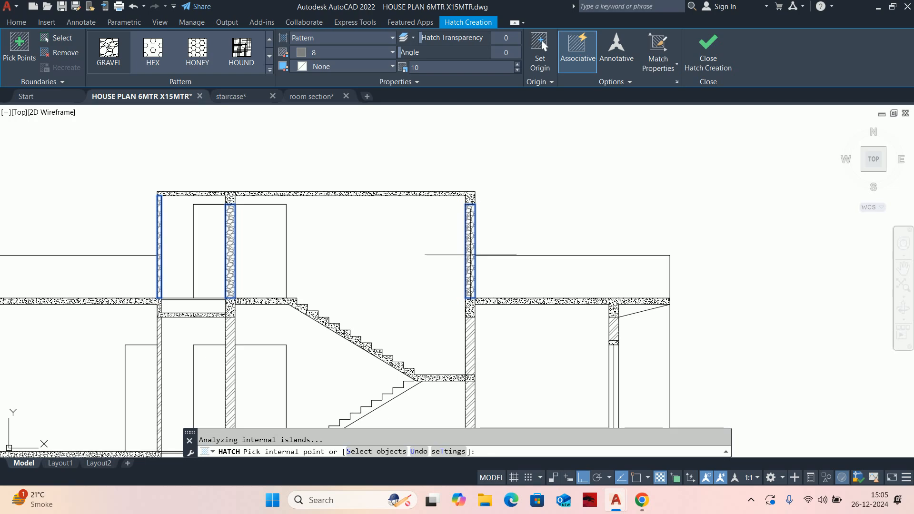
{"action": "key", "text": "Escape"}
- Match the three top-level wall hatches to the diagonal wall hatch of the storey below
{"action": "scroll", "coordinate": [627, 261], "scroll_direction": "down", "scroll_amount": 3}
{"action": "type", "text": "MA"}
{"action": "key", "text": "Return"}
{"action": "scroll", "coordinate": [580, 278], "scroll_direction": "up", "scroll_amount": 3}
{"action": "scroll", "coordinate": [563, 321], "scroll_direction": "down", "scroll_amount": 1}
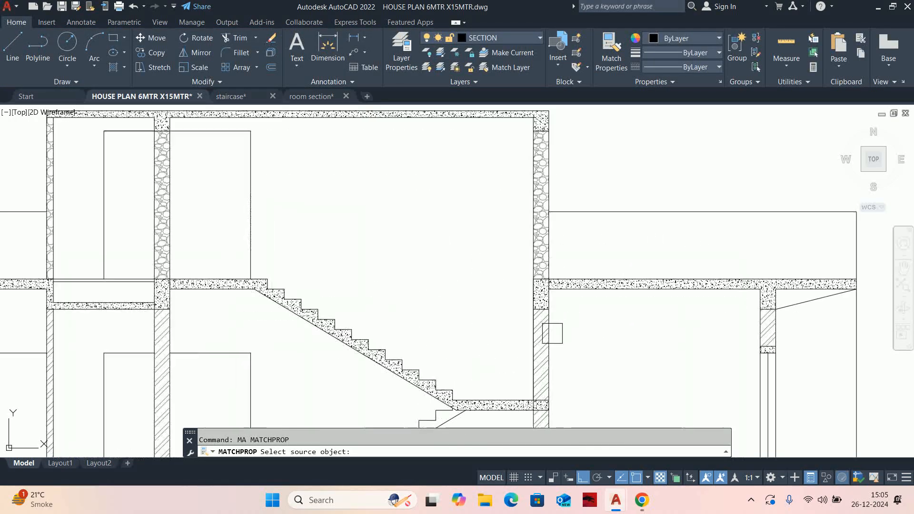
{"action": "scroll", "coordinate": [552, 333], "scroll_direction": "up", "scroll_amount": 3}
{"action": "left_click", "coordinate": [516, 324]}
{"action": "key", "text": "Escape"}
- Offset the outer edge line of the cantilevered terrace on the stair side 100 inward
{"action": "scroll", "coordinate": [530, 228], "scroll_direction": "down", "scroll_amount": 3}
{"action": "scroll", "coordinate": [520, 300], "scroll_direction": "up", "scroll_amount": 4}
{"action": "scroll", "coordinate": [647, 283], "scroll_direction": "up", "scroll_amount": 2}
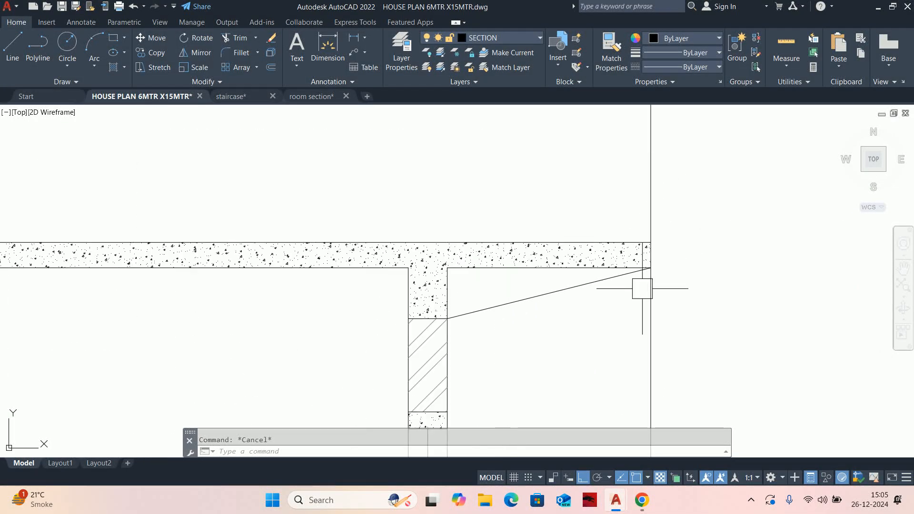
{"action": "middle_click_drag", "start_coordinate": [646, 285], "coordinate": [633, 309]}
{"action": "type", "text": "O"}
{"action": "key", "text": "Return"}
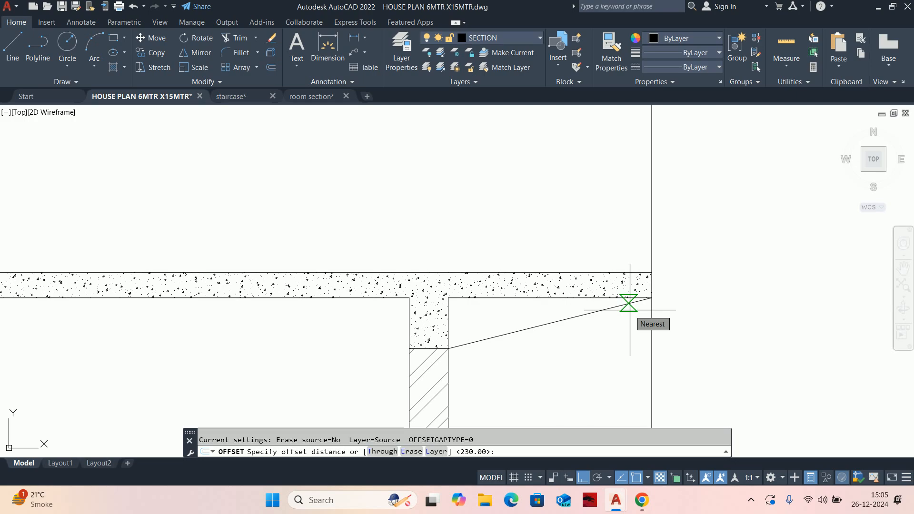
{"action": "type", "text": "100"}
{"action": "key", "text": "Return"}
{"action": "left_click", "coordinate": [651, 245]}
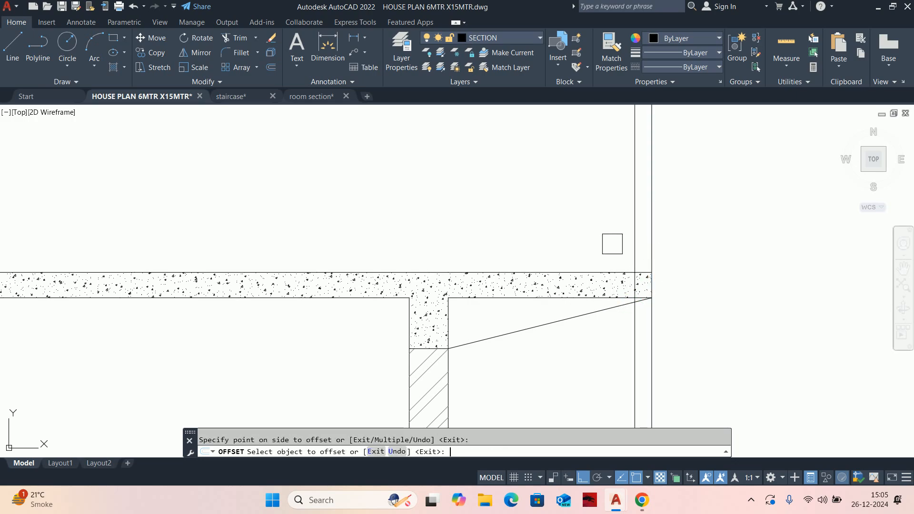
{"action": "key", "text": "Escape"}
- Trim the terrace's outer edge line below the slab and the offset line below the slab's top surface
{"action": "scroll", "coordinate": [628, 329], "scroll_direction": "up", "scroll_amount": 3}
{"action": "type", "text": "TR"}
{"action": "key", "text": "Return"}
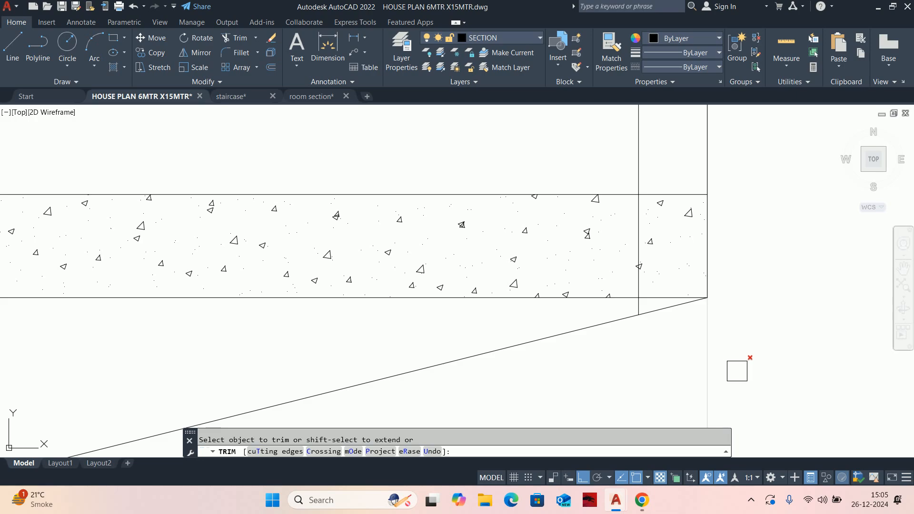
{"action": "scroll", "coordinate": [676, 334], "scroll_direction": "down", "scroll_amount": 3}
{"action": "left_click", "coordinate": [639, 296]}
{"action": "scroll", "coordinate": [643, 210], "scroll_direction": "up", "scroll_amount": 1}
{"action": "scroll", "coordinate": [641, 212], "scroll_direction": "up", "scroll_amount": 3}
{"action": "left_click", "coordinate": [637, 189]}
{"action": "scroll", "coordinate": [624, 181], "scroll_direction": "down", "scroll_amount": 2}
{"action": "middle_click_drag", "start_coordinate": [624, 181], "coordinate": [589, 330]}
{"action": "key", "text": "ctrl+z"}
{"action": "scroll", "coordinate": [631, 254], "scroll_direction": "down", "scroll_amount": 2}
{"action": "middle_click_drag", "start_coordinate": [631, 255], "coordinate": [603, 332]}
{"action": "left_click", "coordinate": [607, 281]}
{"action": "scroll", "coordinate": [608, 270], "scroll_direction": "down", "scroll_amount": 1}
{"action": "scroll", "coordinate": [608, 271], "scroll_direction": "up", "scroll_amount": 4}
{"action": "scroll", "coordinate": [606, 275], "scroll_direction": "down", "scroll_amount": 2}
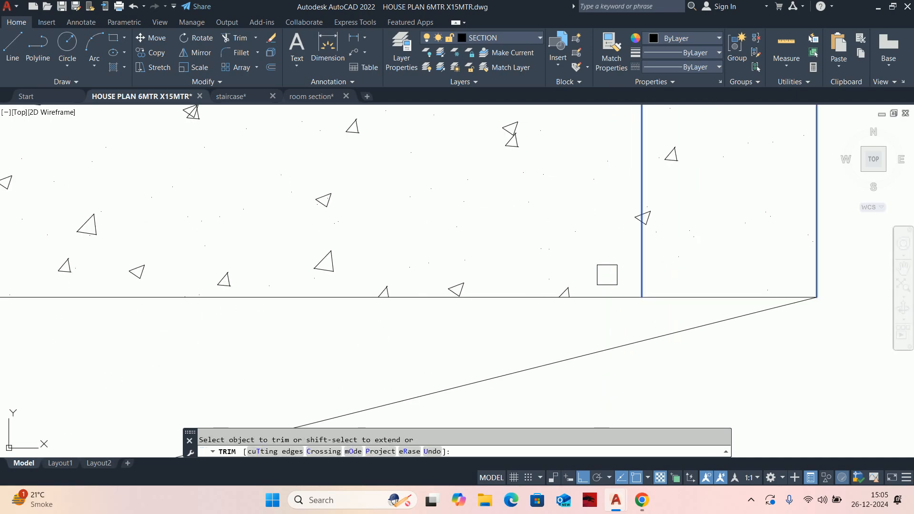
{"action": "middle_click_drag", "start_coordinate": [607, 259], "coordinate": [572, 331]}
{"action": "left_click", "coordinate": [603, 267]}
{"action": "key", "text": "Escape"}
{"action": "scroll", "coordinate": [594, 271], "scroll_direction": "down", "scroll_amount": 2}
- Offset the terrace slab's top line 150 upward
{"action": "type", "text": "o"}
{"action": "key", "text": "Return"}
{"action": "type", "text": "1"}
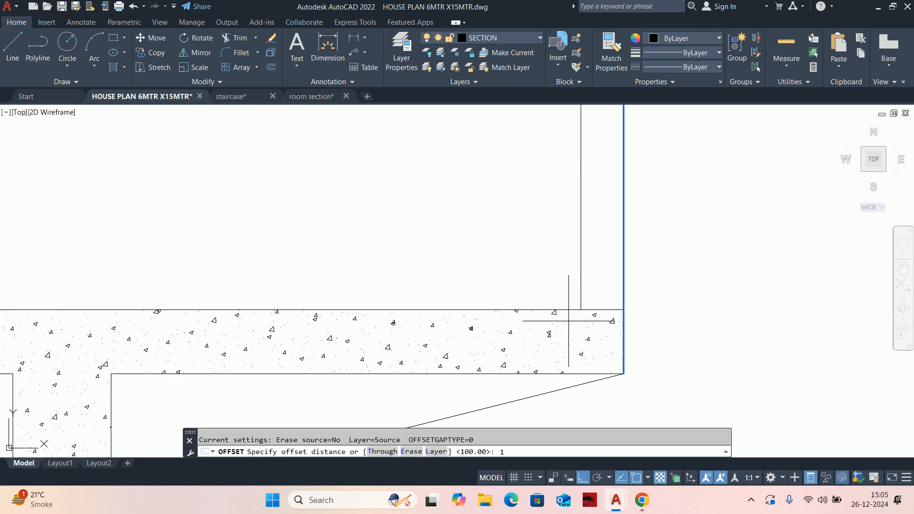
{"action": "type", "text": "50"}
{"action": "key", "text": "Return"}
{"action": "left_click", "coordinate": [567, 310]}
{"action": "left_click", "coordinate": [531, 256]}
{"action": "key", "text": "Escape"}
{"action": "middle_click_drag", "start_coordinate": [535, 259], "coordinate": [517, 325]}
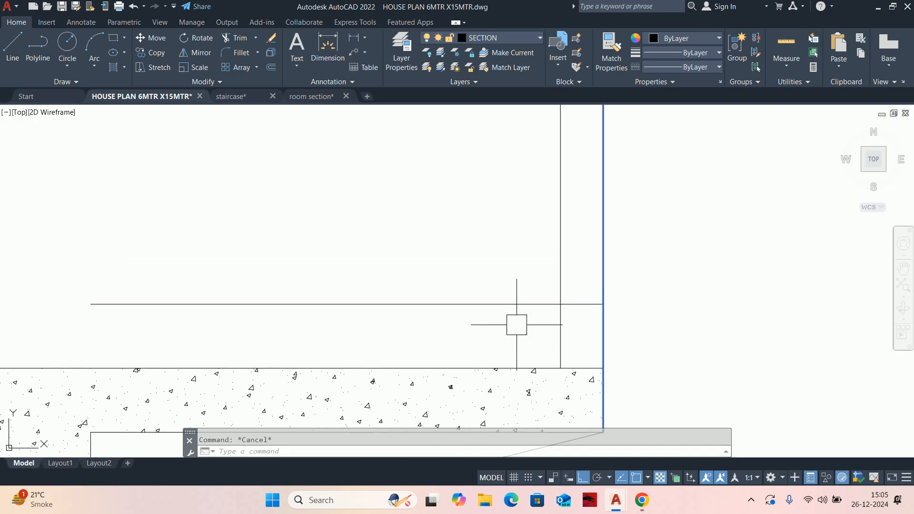
- Offset the terrace's outer edge line 150 inward
{"action": "key", "text": "Return"}
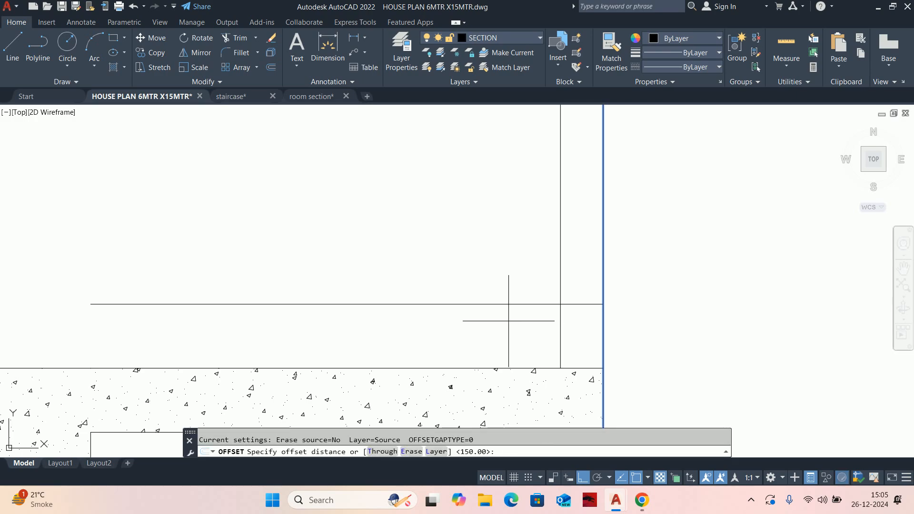
{"action": "type", "text": "150"}
{"action": "key", "text": "Return"}
{"action": "left_click", "coordinate": [561, 259]}
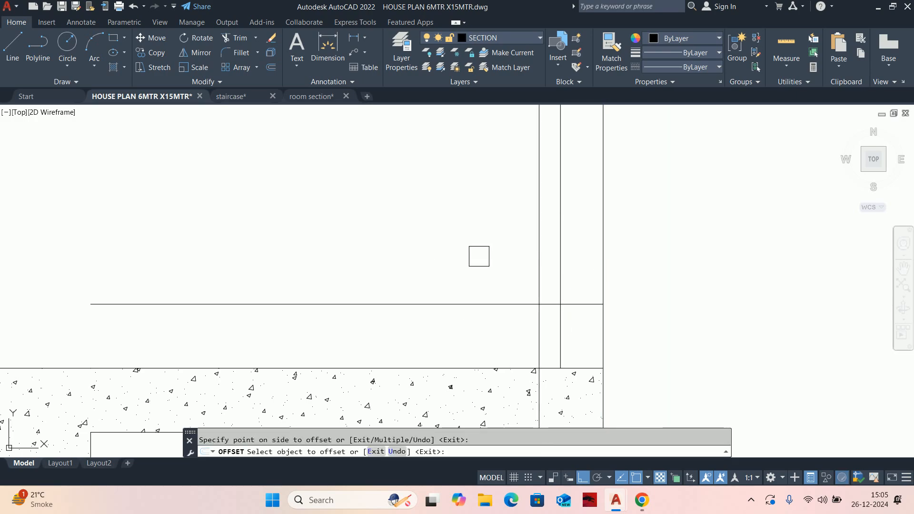
{"action": "left_click", "coordinate": [500, 286]}
{"action": "key", "text": "Escape"}
- Trim the excess lines to leave a 150 by 150 kerb outline at the terrace slab's outer end
{"action": "type", "text": "tr"}
{"action": "key", "text": "Return"}
{"action": "scroll", "coordinate": [519, 324], "scroll_direction": "up", "scroll_amount": 6}
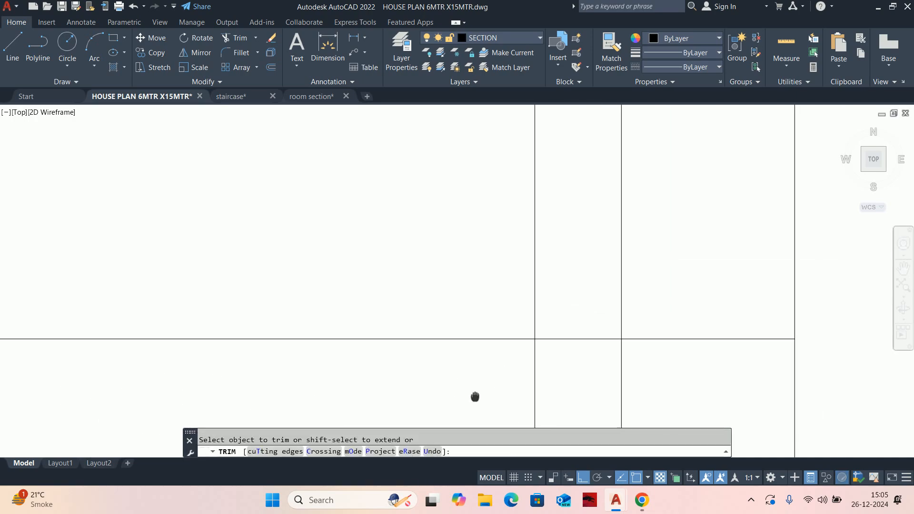
{"action": "left_click", "coordinate": [512, 287]}
{"action": "left_click", "coordinate": [552, 271]}
{"action": "left_click", "coordinate": [634, 349]}
{"action": "scroll", "coordinate": [609, 357], "scroll_direction": "down", "scroll_amount": 4}
{"action": "left_click", "coordinate": [608, 363]}
{"action": "scroll", "coordinate": [607, 363], "scroll_direction": "down", "scroll_amount": 2}
{"action": "middle_click_drag", "start_coordinate": [622, 358], "coordinate": [614, 375]}
{"action": "left_click", "coordinate": [641, 313]}
{"action": "scroll", "coordinate": [631, 283], "scroll_direction": "down", "scroll_amount": 6}
{"action": "middle_click_drag", "start_coordinate": [625, 275], "coordinate": [605, 316]}
{"action": "scroll", "coordinate": [622, 260], "scroll_direction": "up", "scroll_amount": 3}
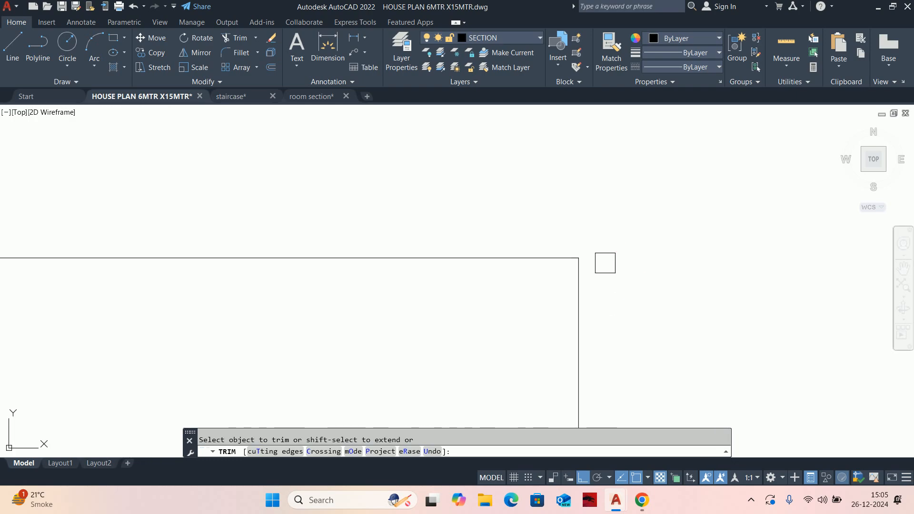
{"action": "scroll", "coordinate": [610, 300], "scroll_direction": "down", "scroll_amount": 4}
{"action": "scroll", "coordinate": [567, 326], "scroll_direction": "up", "scroll_amount": 5}
{"action": "key", "text": "Escape"}
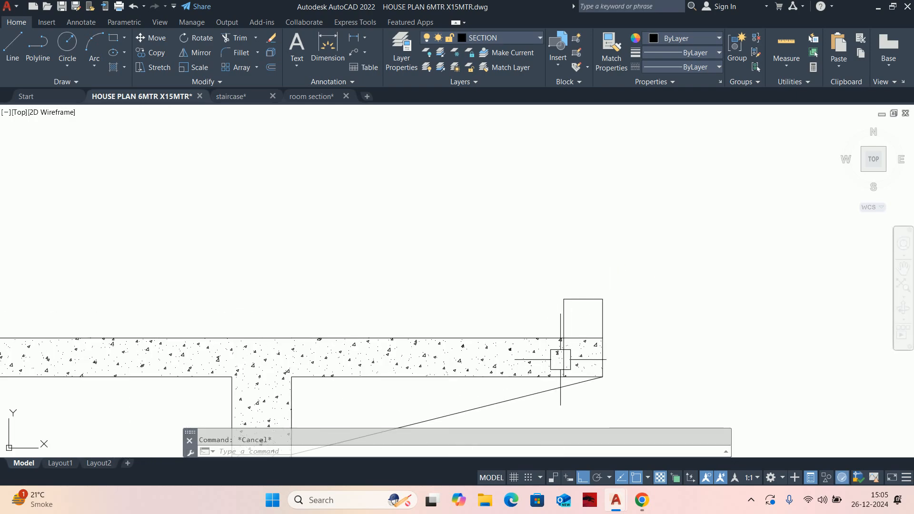
- Shorten the kerb's inner edge line so it ends at the top of the terrace slab
{"action": "left_click", "coordinate": [560, 362]}
{"action": "key", "text": "Escape"}
{"action": "scroll", "coordinate": [567, 367], "scroll_direction": "up", "scroll_amount": 2}
{"action": "left_click", "coordinate": [565, 363]}
{"action": "key", "text": "Escape"}
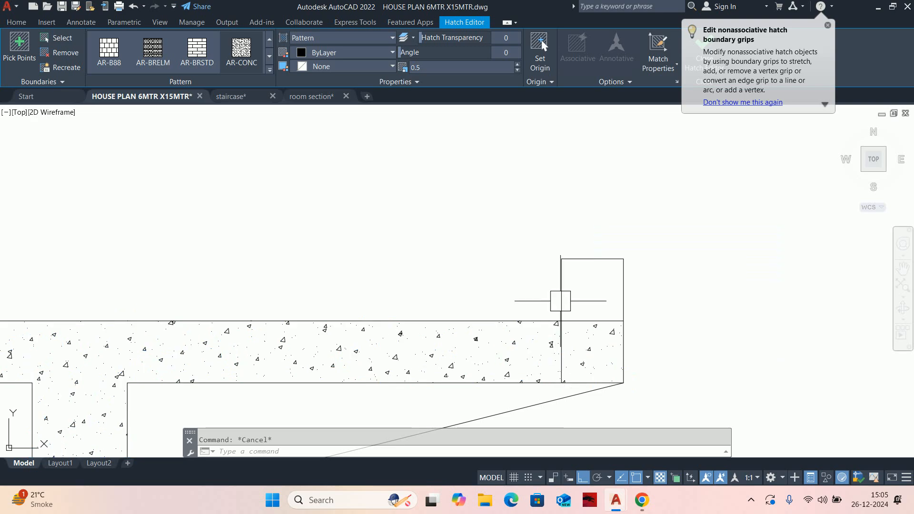
{"action": "left_click", "coordinate": [563, 285]}
{"action": "left_click", "coordinate": [561, 373]}
{"action": "left_click", "coordinate": [561, 382]}
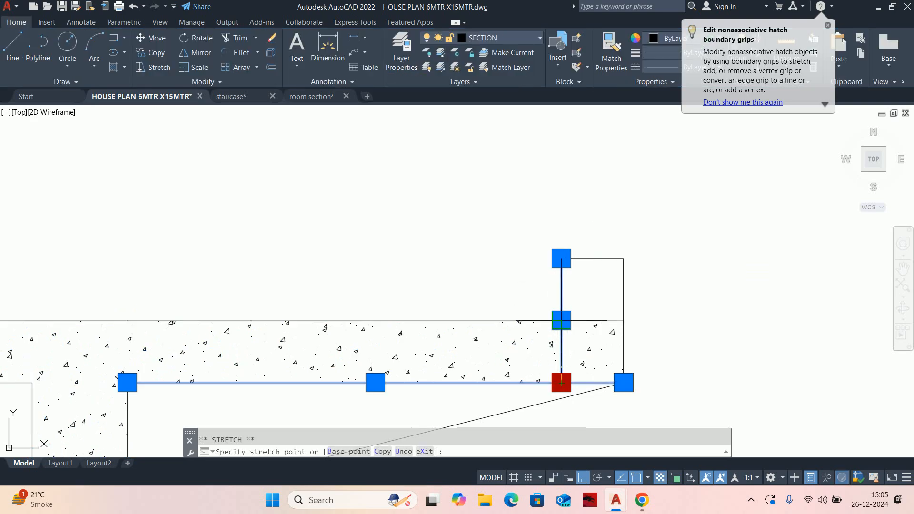
{"action": "key", "text": "Escape"}
{"action": "key", "text": "Escape"}
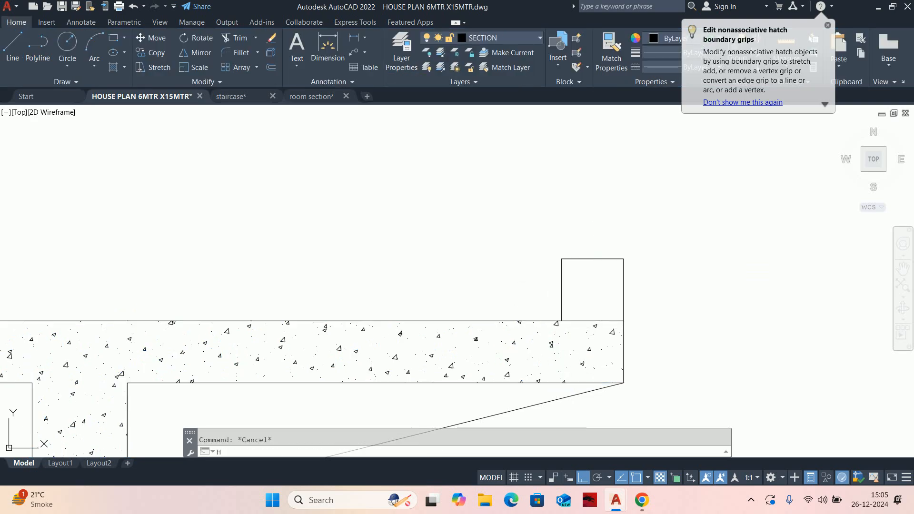
- Hatch the inside of the kerb at the terrace's outer end
{"action": "key", "text": "Return"}
{"action": "left_click", "coordinate": [586, 291]}
{"action": "key", "text": "Escape"}
- Match the kerb's hatch to the diagonal hatch of the adjacent wall
{"action": "scroll", "coordinate": [572, 298], "scroll_direction": "down", "scroll_amount": 3}
{"action": "type", "text": "M"}
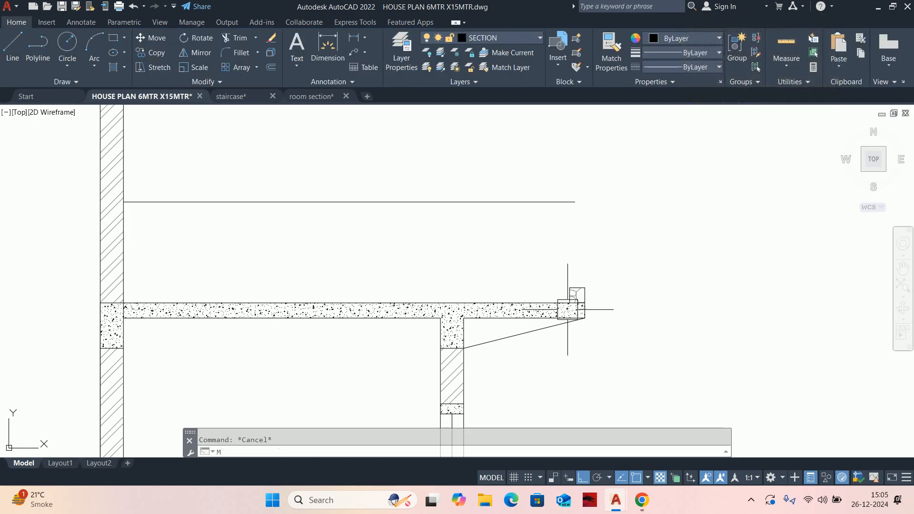
{"action": "type", "text": "A"}
{"action": "key", "text": "Return"}
{"action": "scroll", "coordinate": [127, 256], "scroll_direction": "up", "scroll_amount": 5}
{"action": "left_click", "coordinate": [104, 268]}
{"action": "key", "text": "Return"}
{"action": "key", "text": "Return"}
{"action": "left_click", "coordinate": [89, 261]}
{"action": "scroll", "coordinate": [89, 260], "scroll_direction": "down", "scroll_amount": 5}
{"action": "scroll", "coordinate": [522, 296], "scroll_direction": "up", "scroll_amount": 5}
{"action": "left_click", "coordinate": [632, 259]}
{"action": "key", "text": "Escape"}
{"action": "key", "text": "Escape"}
- Draw a vertical line from the middle of the kerb's top edge to just above the terrace parapet line
{"action": "scroll", "coordinate": [632, 270], "scroll_direction": "down", "scroll_amount": 3}
{"action": "middle_click_drag", "start_coordinate": [632, 271], "coordinate": [601, 347]}
{"action": "scroll", "coordinate": [601, 347], "scroll_direction": "down", "scroll_amount": 2}
{"action": "type", "text": "L"}
{"action": "key", "text": "Return"}
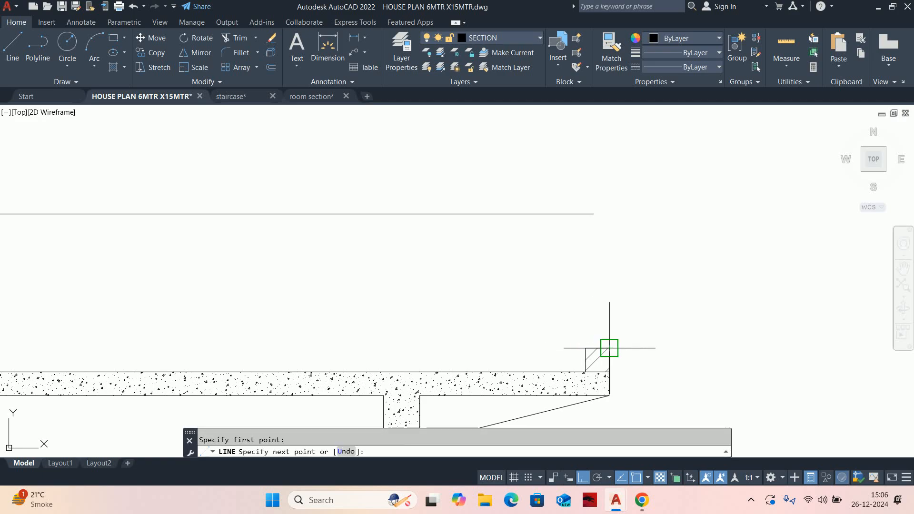
{"action": "left_click", "coordinate": [597, 187]}
{"action": "key", "text": "Escape"}
- Offset the vertical line above the kerb 25 to each side to form the railing post's edges
{"action": "type", "text": "o"}
{"action": "key", "text": "Return"}
{"action": "type", "text": "25"}
{"action": "key", "text": "Return"}
{"action": "left_click", "coordinate": [598, 304]}
{"action": "left_click", "coordinate": [647, 298]}
{"action": "scroll", "coordinate": [619, 304], "scroll_direction": "up", "scroll_amount": 3}
{"action": "key", "text": "Escape"}
{"action": "key", "text": "Return"}
{"action": "key", "text": "Return"}
{"action": "left_click", "coordinate": [590, 295]}
{"action": "left_click", "coordinate": [487, 285]}
{"action": "key", "text": "Escape"}
{"action": "key", "text": "Escape"}
- Delete the centre line between the two railing post edges above the kerb
{"action": "scroll", "coordinate": [577, 292], "scroll_direction": "up", "scroll_amount": 3}
{"action": "scroll", "coordinate": [602, 293], "scroll_direction": "up", "scroll_amount": 2}
{"action": "left_click", "coordinate": [636, 310]}
{"action": "left_click", "coordinate": [603, 269]}
{"action": "key", "text": "Delete"}
{"action": "scroll", "coordinate": [598, 265], "scroll_direction": "down", "scroll_amount": 10}
{"action": "middle_click_drag", "start_coordinate": [610, 207], "coordinate": [595, 392]}
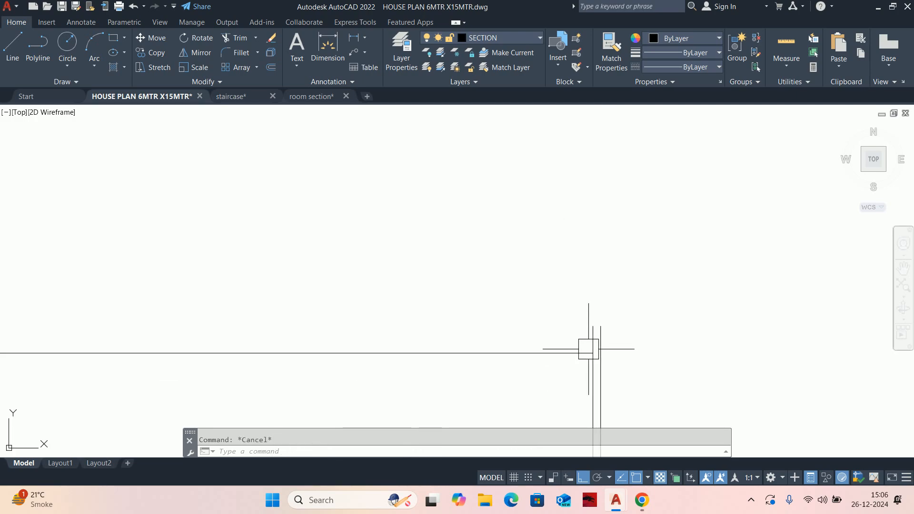
- Extend the terrace parapet line across the railing post's top and trim the post edges above it
{"action": "type", "text": "l"}
{"action": "key", "text": "Return"}
{"action": "scroll", "coordinate": [605, 359], "scroll_direction": "up", "scroll_amount": 4}
{"action": "key", "text": "Escape"}
{"action": "type", "text": "tr"}
{"action": "key", "text": "Return"}
{"action": "left_click_drag", "start_coordinate": [631, 303], "coordinate": [559, 303]}
{"action": "key", "text": "Escape"}
{"action": "key", "text": "Escape"}
{"action": "scroll", "coordinate": [589, 322], "scroll_direction": "down", "scroll_amount": 1}
{"action": "middle_click_drag", "start_coordinate": [589, 323], "coordinate": [568, 267]}
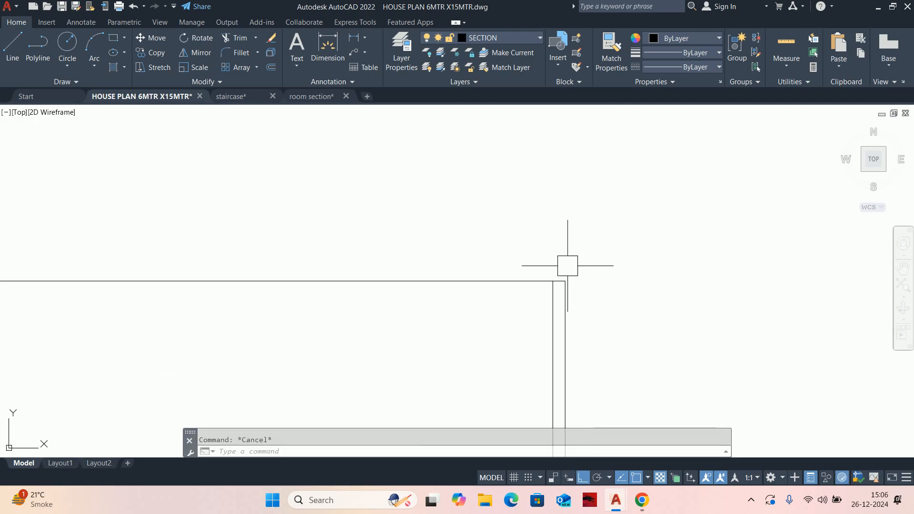
- Examine the section's upper storeys, the finished terrace railing and the roof slab's outer corner
{"action": "scroll", "coordinate": [569, 289], "scroll_direction": "down", "scroll_amount": 4}
{"action": "scroll", "coordinate": [577, 293], "scroll_direction": "down", "scroll_amount": 5}
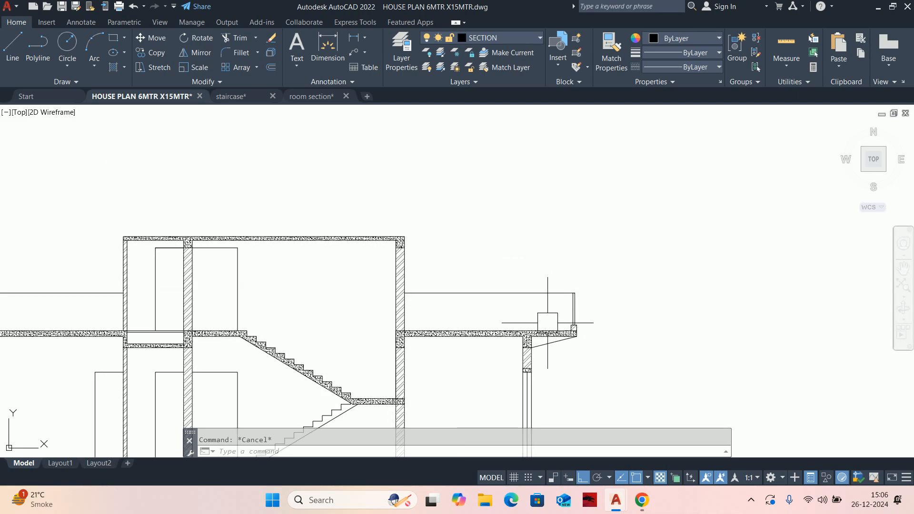
{"action": "scroll", "coordinate": [547, 323], "scroll_direction": "down", "scroll_amount": 3}
{"action": "middle_click_drag", "start_coordinate": [573, 315], "coordinate": [609, 274]}
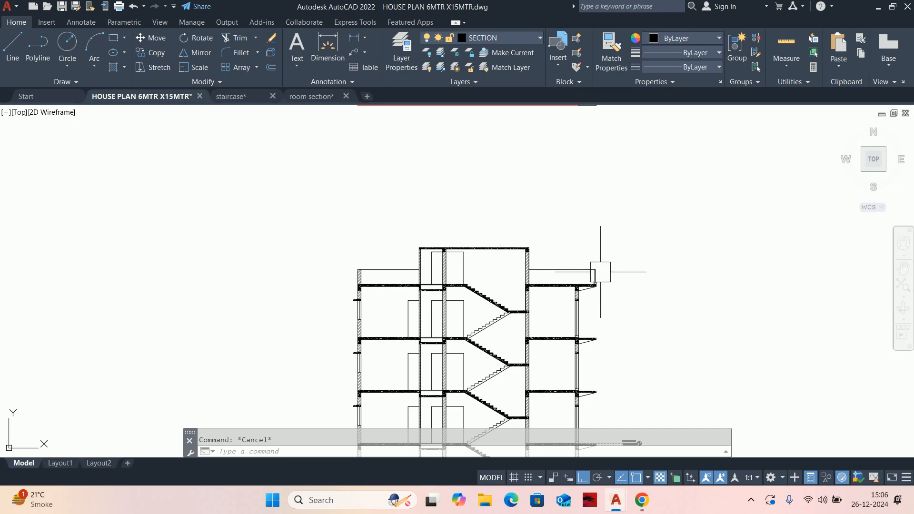
{"action": "scroll", "coordinate": [600, 272], "scroll_direction": "down", "scroll_amount": 2}
{"action": "middle_click_drag", "start_coordinate": [600, 272], "coordinate": [598, 257]}
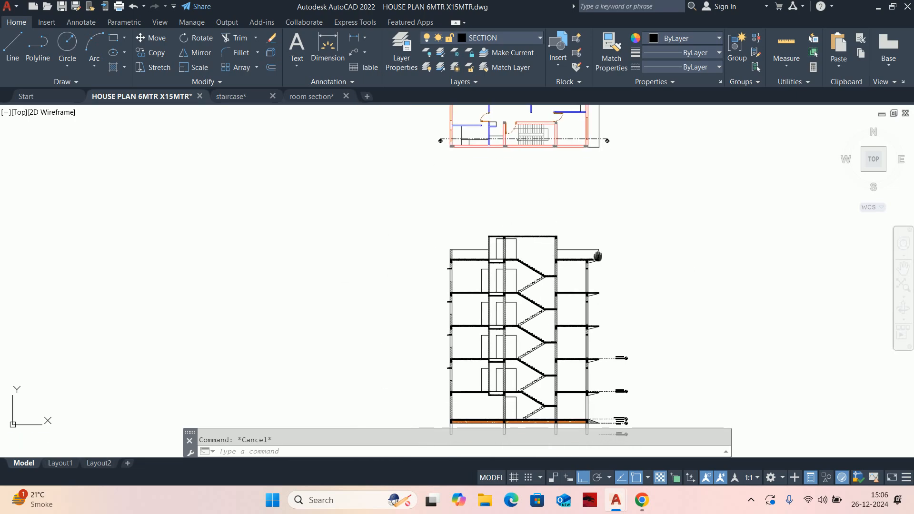
{"action": "scroll", "coordinate": [552, 256], "scroll_direction": "up", "scroll_amount": 3}
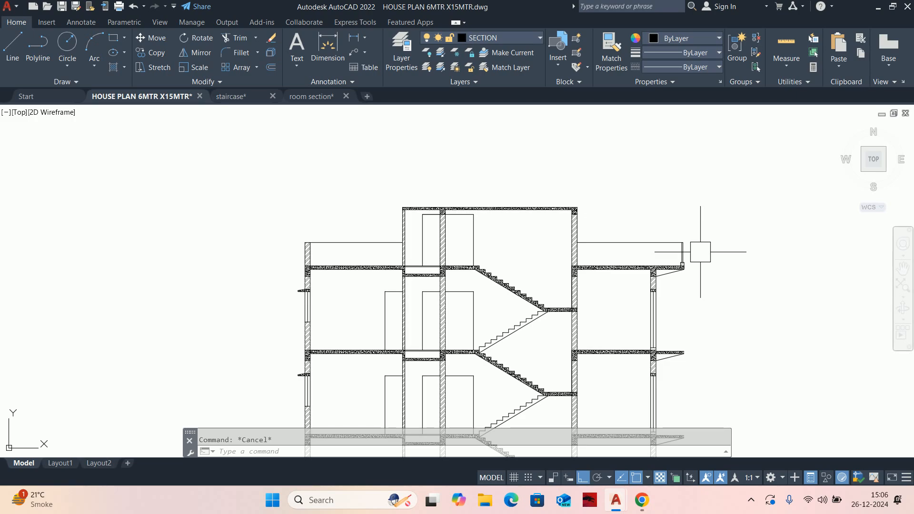
{"action": "scroll", "coordinate": [637, 213], "scroll_direction": "up", "scroll_amount": 2}
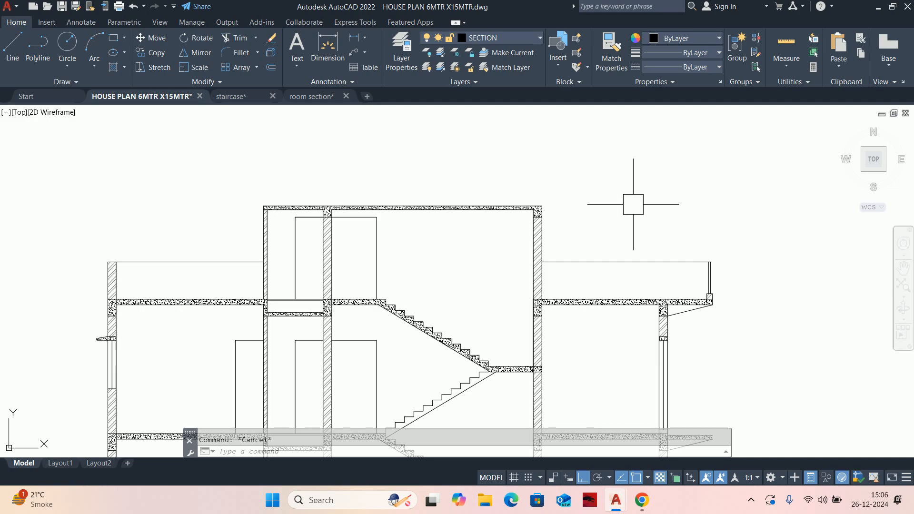
{"action": "scroll", "coordinate": [529, 228], "scroll_direction": "up", "scroll_amount": 4}
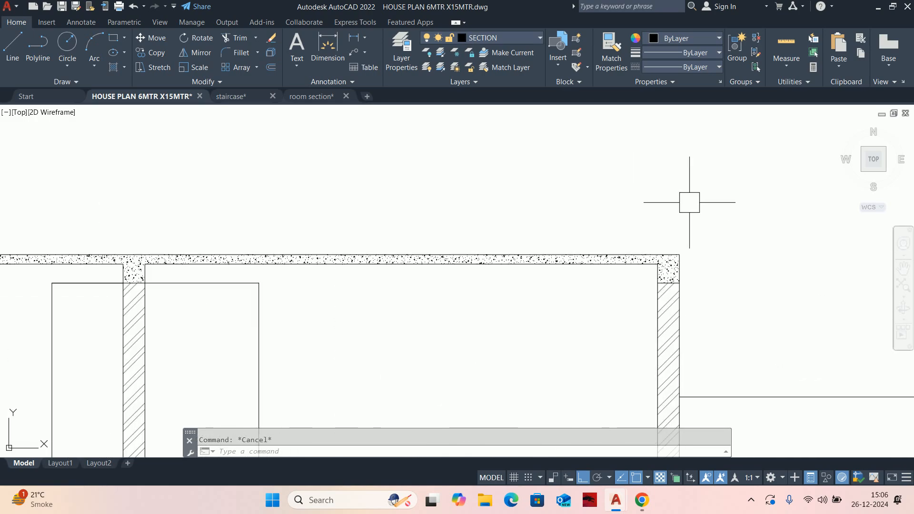
{"action": "scroll", "coordinate": [703, 291], "scroll_direction": "down", "scroll_amount": 2}
{"action": "scroll", "coordinate": [863, 362], "scroll_direction": "up", "scroll_amount": 2}
{"action": "scroll", "coordinate": [818, 338], "scroll_direction": "down", "scroll_amount": 1}
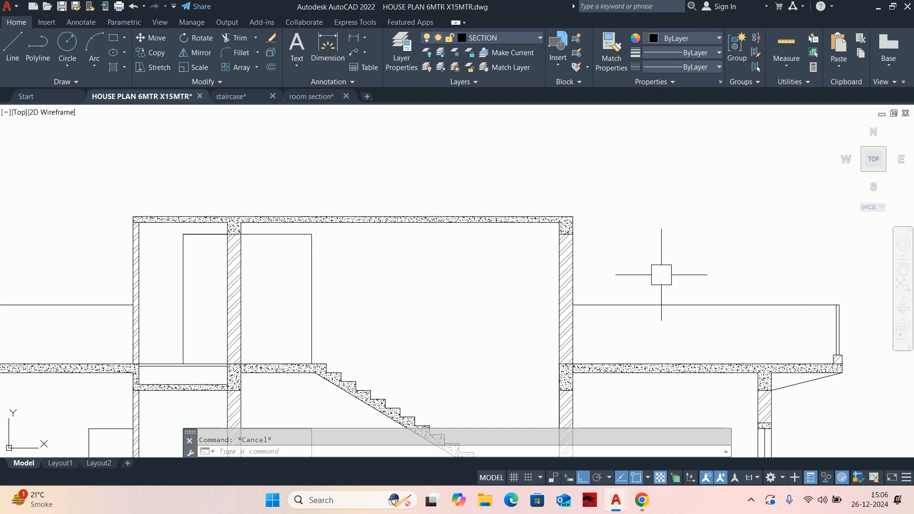
- Offset the roof slab's top edge 150 upward to form the roof parapet's top line
{"action": "middle_click_drag", "start_coordinate": [593, 227], "coordinate": [616, 249]}
{"action": "type", "text": "o"}
{"action": "key", "text": "Return"}
{"action": "type", "text": "10"}
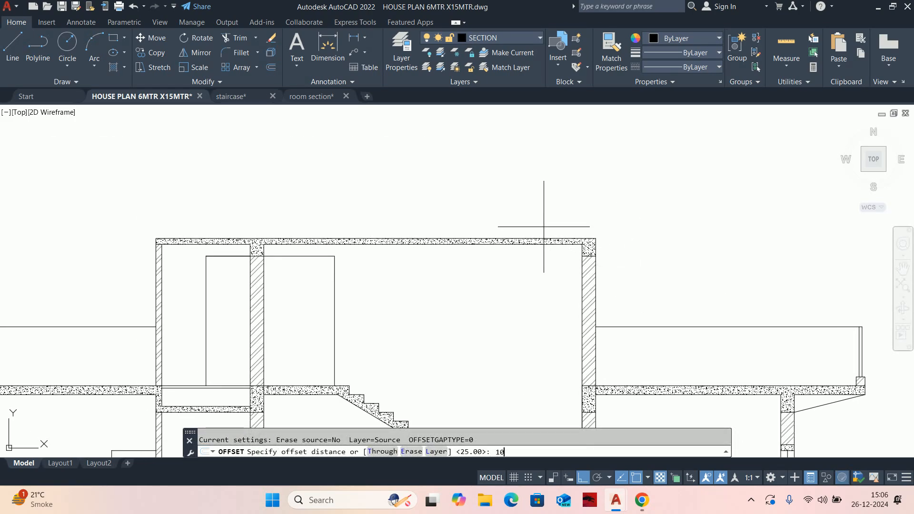
{"action": "scroll", "coordinate": [521, 233], "scroll_direction": "up", "scroll_amount": 2}
{"action": "key", "text": "Return"}
{"action": "left_click", "coordinate": [517, 241]}
{"action": "left_click", "coordinate": [511, 208]}
{"action": "key", "text": "Escape"}
{"action": "key", "text": "Escape"}
- Draw vertical lines at both ends of the roof slab, from its top corners up to the roof parapet line
{"action": "scroll", "coordinate": [670, 244], "scroll_direction": "down", "scroll_amount": 1}
{"action": "type", "text": "l"}
{"action": "key", "text": "Return"}
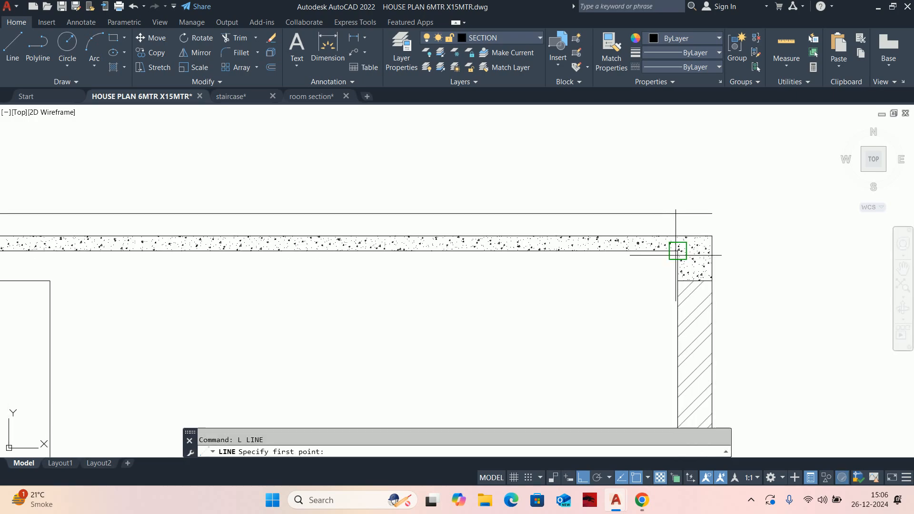
{"action": "left_click", "coordinate": [708, 235]}
{"action": "middle_click_drag", "start_coordinate": [708, 204], "coordinate": [704, 181]}
{"action": "key", "text": "Escape"}
{"action": "scroll", "coordinate": [709, 186], "scroll_direction": "down", "scroll_amount": 3}
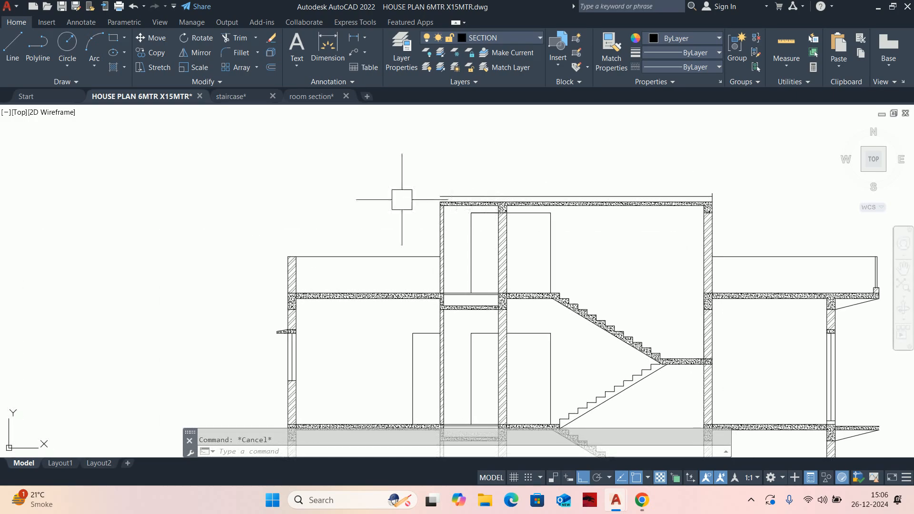
{"action": "scroll", "coordinate": [408, 203], "scroll_direction": "up", "scroll_amount": 4}
{"action": "key", "text": "Return"}
{"action": "left_click", "coordinate": [566, 186]}
{"action": "key", "text": "Escape"}
{"action": "key", "text": "Escape"}
- Offset the vertical end lines of the roof parapet 100 inward at both ends of the slab
{"action": "scroll", "coordinate": [512, 169], "scroll_direction": "down", "scroll_amount": 2}
{"action": "middle_click_drag", "start_coordinate": [511, 169], "coordinate": [352, 211]}
{"action": "type", "text": "o"}
{"action": "key", "text": "Return"}
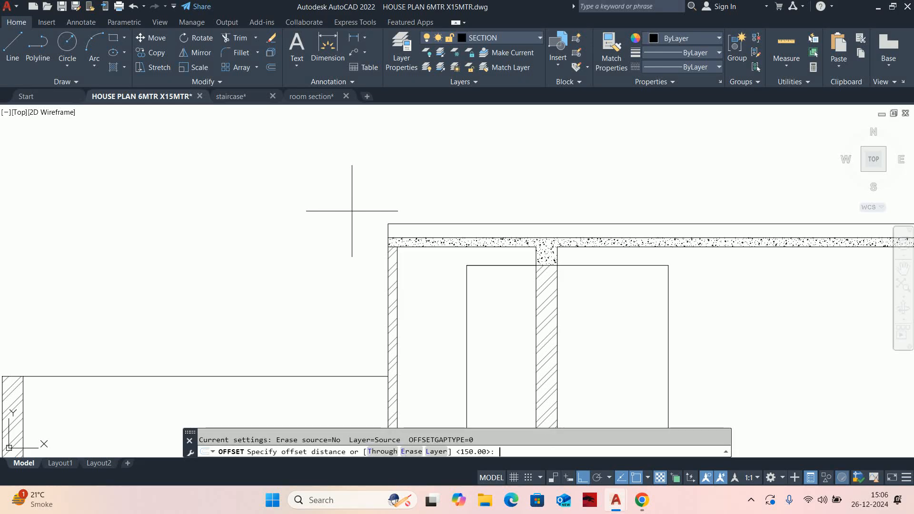
{"action": "key", "text": "Escape"}
{"action": "type", "text": "o"}
{"action": "key", "text": "Return"}
{"action": "type", "text": "10"}
{"action": "key", "text": "Return"}
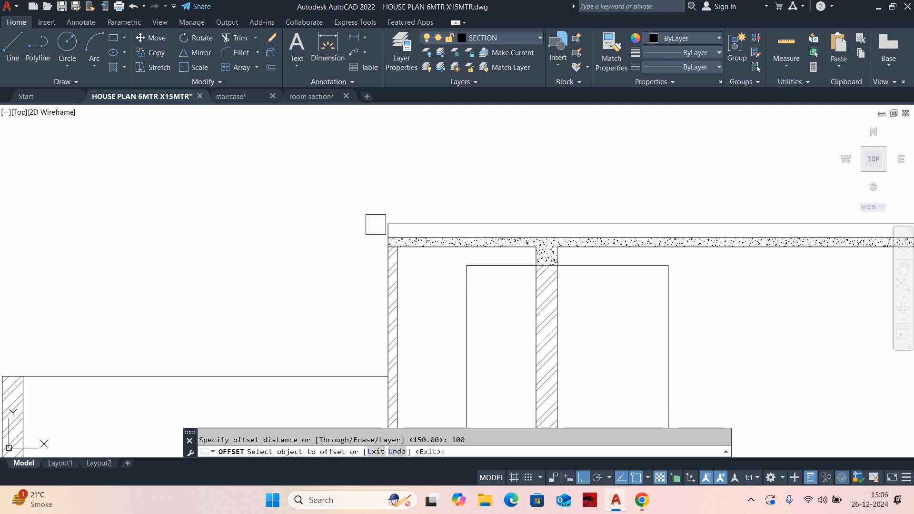
{"action": "scroll", "coordinate": [392, 228], "scroll_direction": "up", "scroll_amount": 5}
{"action": "left_click", "coordinate": [390, 228]}
{"action": "left_click", "coordinate": [504, 247]}
{"action": "scroll", "coordinate": [426, 219], "scroll_direction": "down", "scroll_amount": 4}
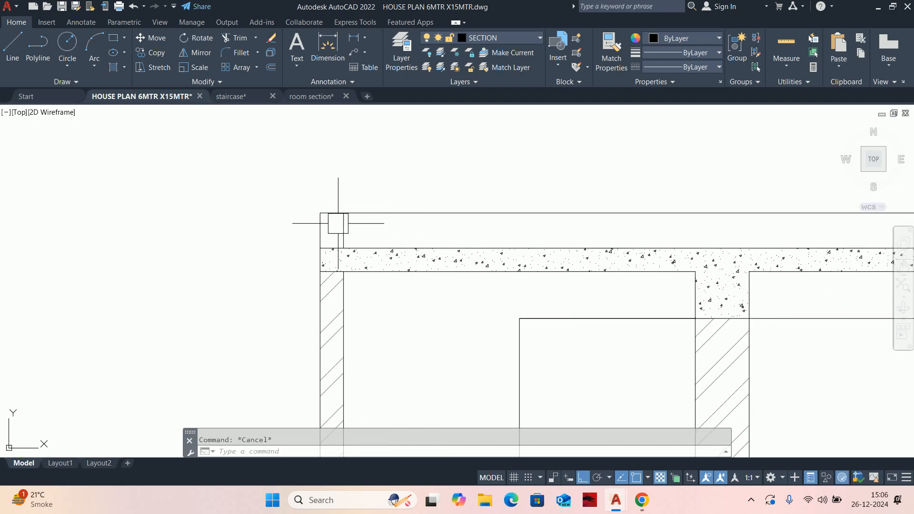
{"action": "scroll", "coordinate": [762, 240], "scroll_direction": "up", "scroll_amount": 5}
{"action": "left_click", "coordinate": [837, 218]}
{"action": "left_click", "coordinate": [801, 220]}
{"action": "key", "text": "Escape"}
{"action": "key", "text": "Escape"}
- Trim the excess of the right end's vertical lines above the roof parapet's top line
{"action": "middle_click_drag", "start_coordinate": [790, 221], "coordinate": [690, 230]}
{"action": "type", "text": "tr"}
{"action": "key", "text": "Return"}
{"action": "left_click", "coordinate": [748, 191]}
{"action": "key", "text": "Return"}
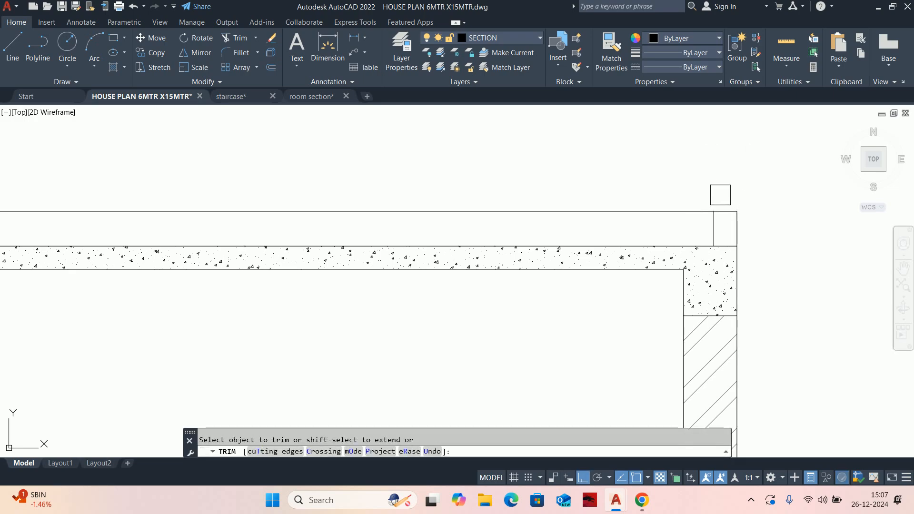
{"action": "scroll", "coordinate": [654, 169], "scroll_direction": "down", "scroll_amount": 4}
{"action": "scroll", "coordinate": [574, 190], "scroll_direction": "up", "scroll_amount": 4}
{"action": "key", "text": "Escape"}
- Measure the roof parapet's width and height at its left end
{"action": "scroll", "coordinate": [571, 207], "scroll_direction": "up", "scroll_amount": 3}
{"action": "left_click", "coordinate": [787, 48]}
{"action": "scroll", "coordinate": [547, 228], "scroll_direction": "up", "scroll_amount": 2}
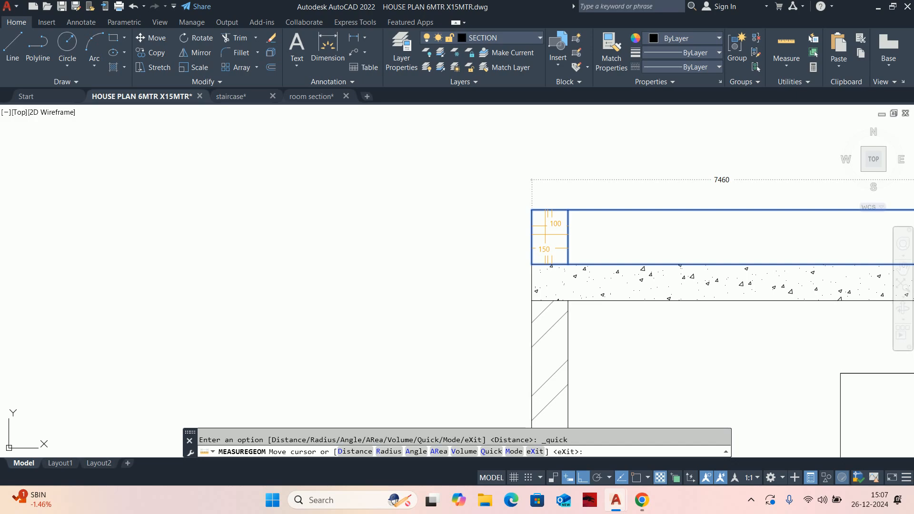
{"action": "key", "text": "Escape"}
{"action": "scroll", "coordinate": [548, 234], "scroll_direction": "down", "scroll_amount": 4}
{"action": "scroll", "coordinate": [415, 209], "scroll_direction": "up", "scroll_amount": 4}
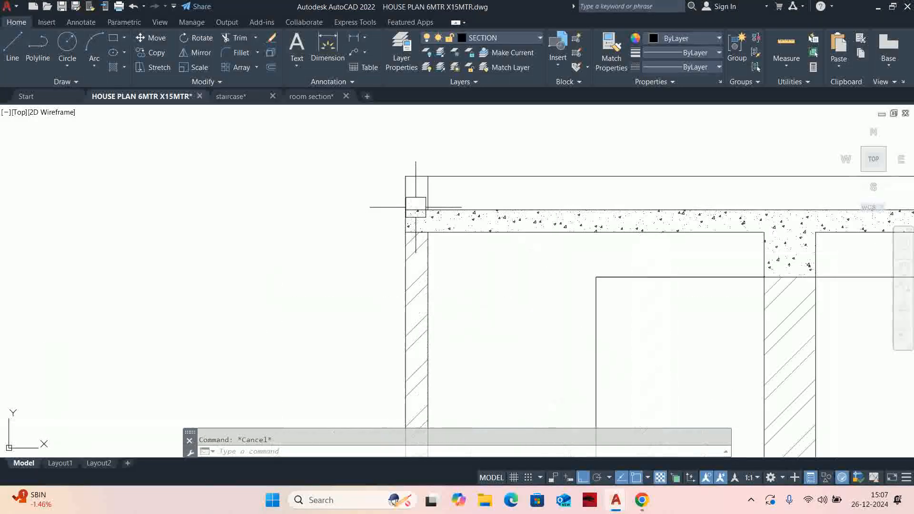
{"action": "scroll", "coordinate": [415, 210], "scroll_direction": "up", "scroll_amount": 3}
{"action": "type", "text": "DLI"}
{"action": "key", "text": "Return"}
{"action": "left_click", "coordinate": [397, 160]}
{"action": "left_click", "coordinate": [433, 160]}
{"action": "key", "text": "Escape"}
- Move the inner vertical line of the left roof parapet 50 inward
{"action": "type", "text": "m"}
{"action": "key", "text": "Return"}
{"action": "left_click", "coordinate": [432, 187]}
{"action": "key", "text": "Return"}
{"action": "left_click", "coordinate": [461, 186]}
{"action": "type", "text": "50"}
{"action": "key", "text": "space"}
{"action": "scroll", "coordinate": [547, 185], "scroll_direction": "down", "scroll_amount": 5}
{"action": "middle_click_drag", "start_coordinate": [743, 224], "coordinate": [310, 234]}
{"action": "key", "text": "Escape"}
- Move the inner vertical line of the right roof parapet 50 inward
{"action": "key", "text": "space"}
{"action": "scroll", "coordinate": [715, 196], "scroll_direction": "up", "scroll_amount": 3}
{"action": "key", "text": "Return"}
{"action": "left_click", "coordinate": [687, 191]}
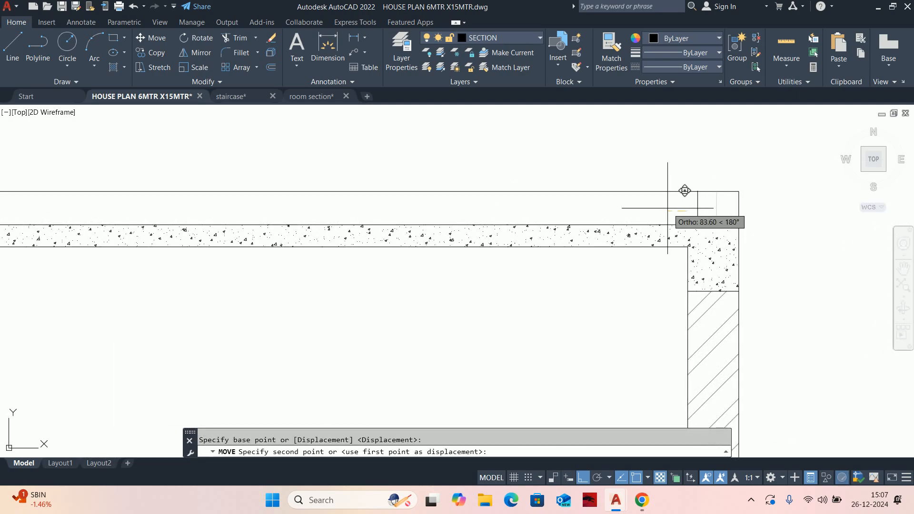
{"action": "type", "text": "50"}
{"action": "key", "text": "space"}
{"action": "scroll", "coordinate": [662, 219], "scroll_direction": "down", "scroll_amount": 5}
{"action": "key", "text": "Escape"}
{"action": "scroll", "coordinate": [662, 219], "scroll_direction": "down", "scroll_amount": 4}
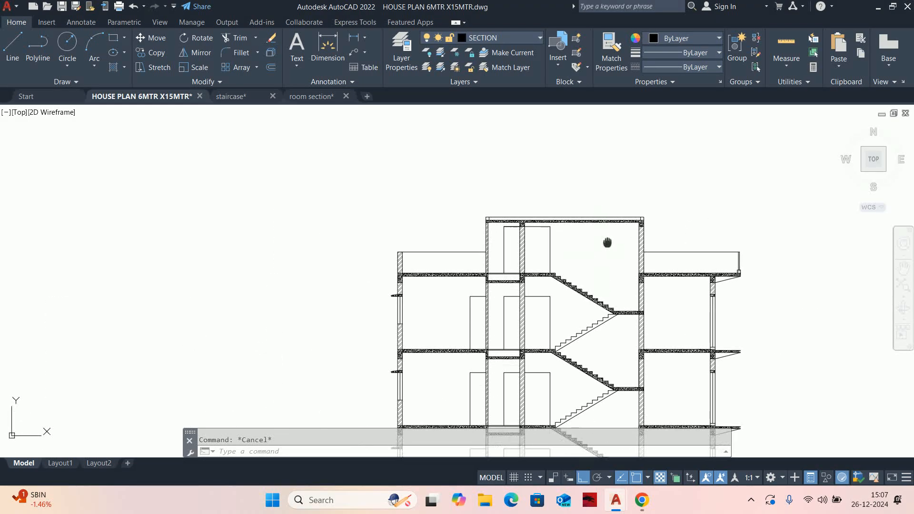
- Hatch the small roof parapet areas at both ends of the roof slab
{"action": "scroll", "coordinate": [609, 189], "scroll_direction": "up", "scroll_amount": 4}
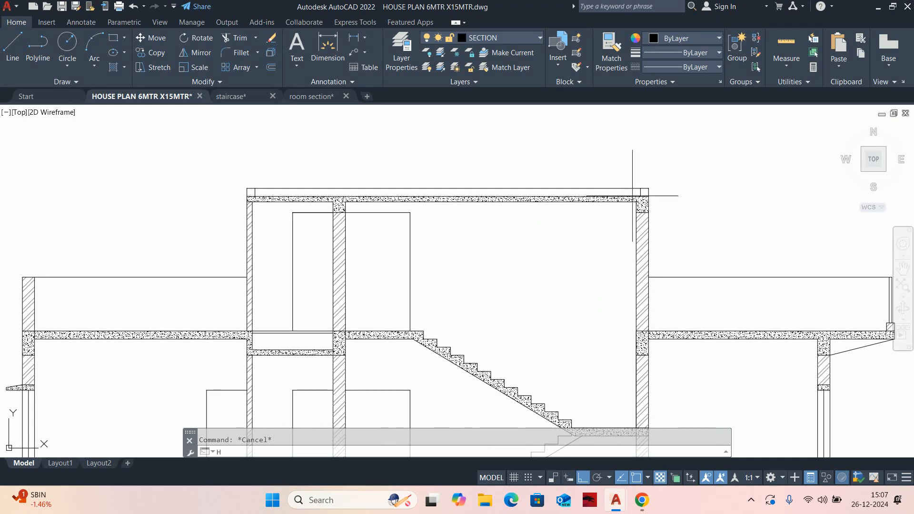
{"action": "key", "text": "Return"}
{"action": "scroll", "coordinate": [650, 164], "scroll_direction": "up", "scroll_amount": 3}
{"action": "scroll", "coordinate": [649, 164], "scroll_direction": "up", "scroll_amount": 2}
{"action": "left_click", "coordinate": [380, 235]}
{"action": "scroll", "coordinate": [254, 227], "scroll_direction": "up", "scroll_amount": 2}
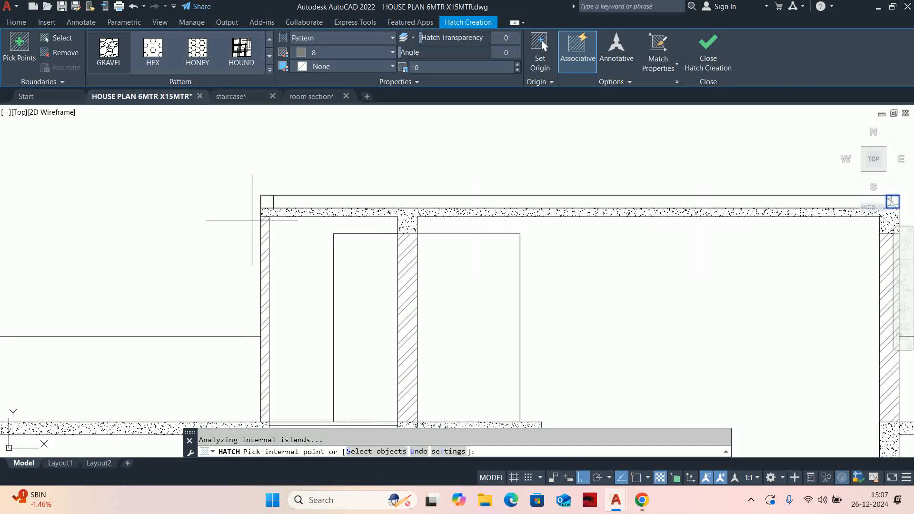
{"action": "scroll", "coordinate": [294, 220], "scroll_direction": "down", "scroll_amount": 3}
{"action": "key", "text": "Escape"}
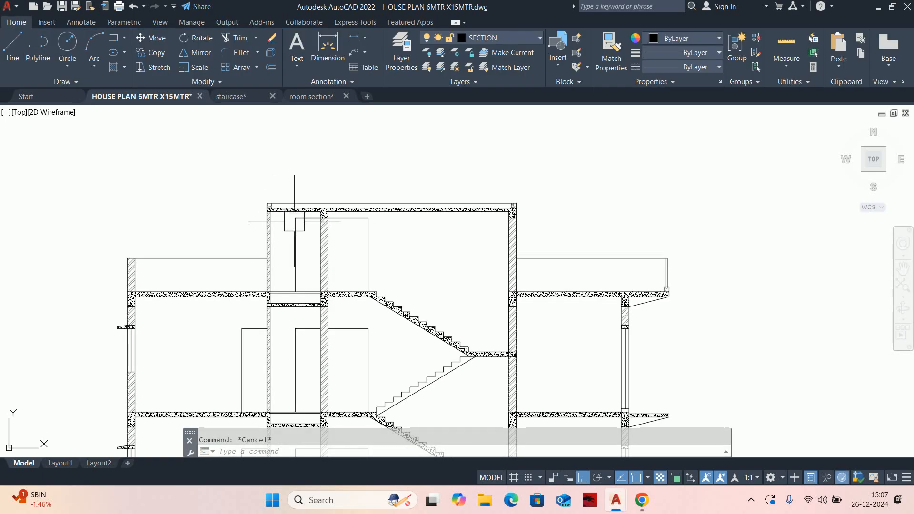
- Match both roof parapet hatches to the diagonal hatch of the walls below
{"action": "type", "text": "ma"}
{"action": "scroll", "coordinate": [293, 221], "scroll_direction": "up", "scroll_amount": 5}
{"action": "key", "text": "Return"}
{"action": "left_click", "coordinate": [438, 229]}
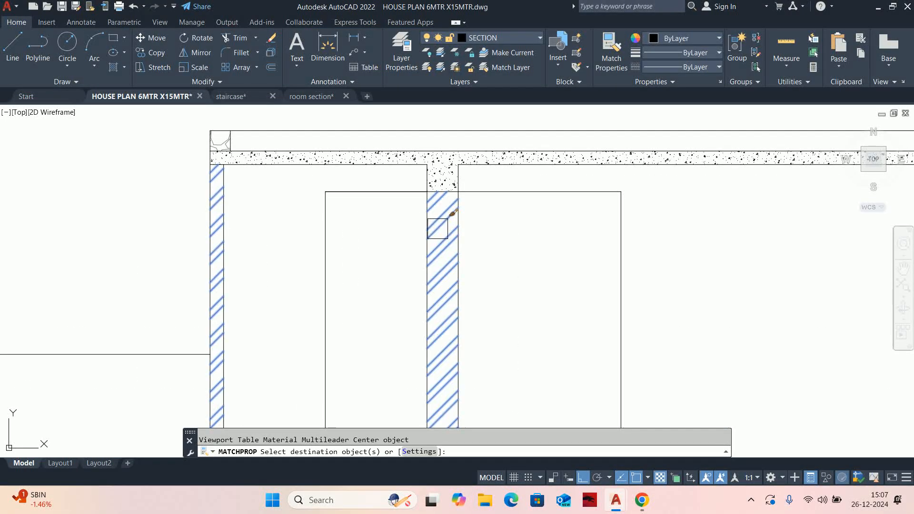
{"action": "scroll", "coordinate": [224, 145], "scroll_direction": "up", "scroll_amount": 4}
{"action": "scroll", "coordinate": [241, 143], "scroll_direction": "down", "scroll_amount": 3}
{"action": "scroll", "coordinate": [243, 148], "scroll_direction": "up", "scroll_amount": 2}
{"action": "scroll", "coordinate": [241, 145], "scroll_direction": "down", "scroll_amount": 6}
{"action": "key", "text": "Escape"}
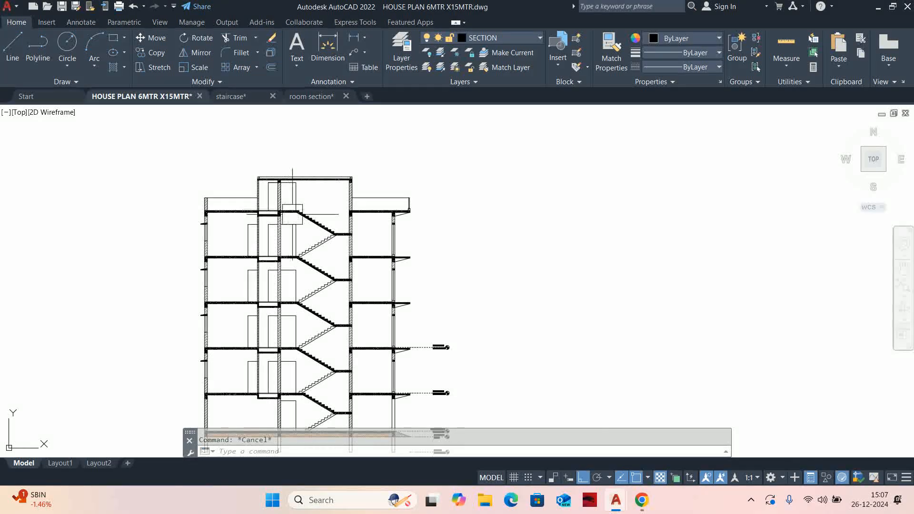
- Draw a vertical line along the outer ends of the balcony slabs, from the slab below the terrace down to the lowest one
{"action": "scroll", "coordinate": [442, 262], "scroll_direction": "up", "scroll_amount": 8}
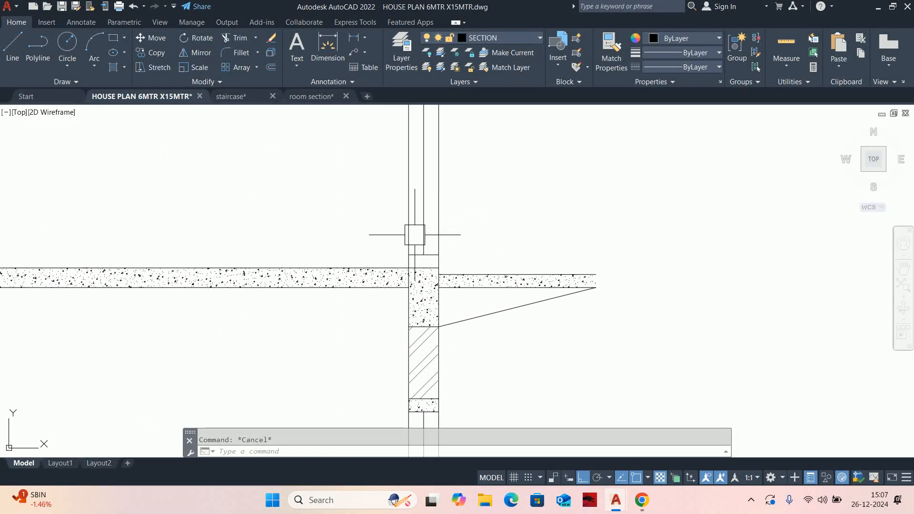
{"action": "scroll", "coordinate": [457, 261], "scroll_direction": "down", "scroll_amount": 5}
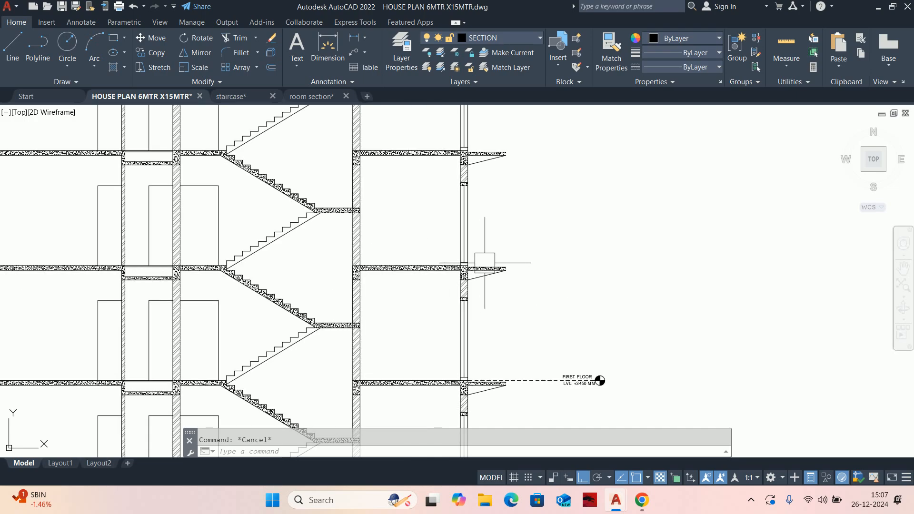
{"action": "key", "text": "Return"}
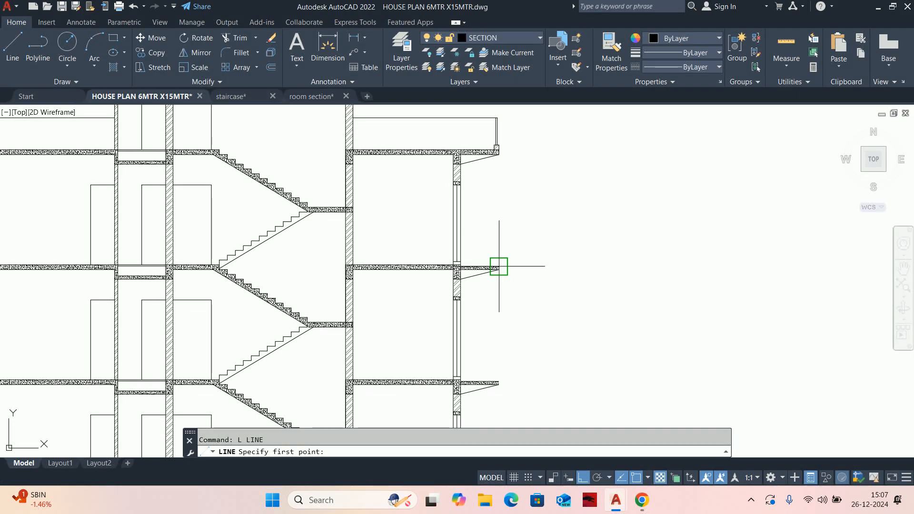
{"action": "left_click", "coordinate": [499, 267]}
{"action": "scroll", "coordinate": [512, 267], "scroll_direction": "up", "scroll_amount": 5}
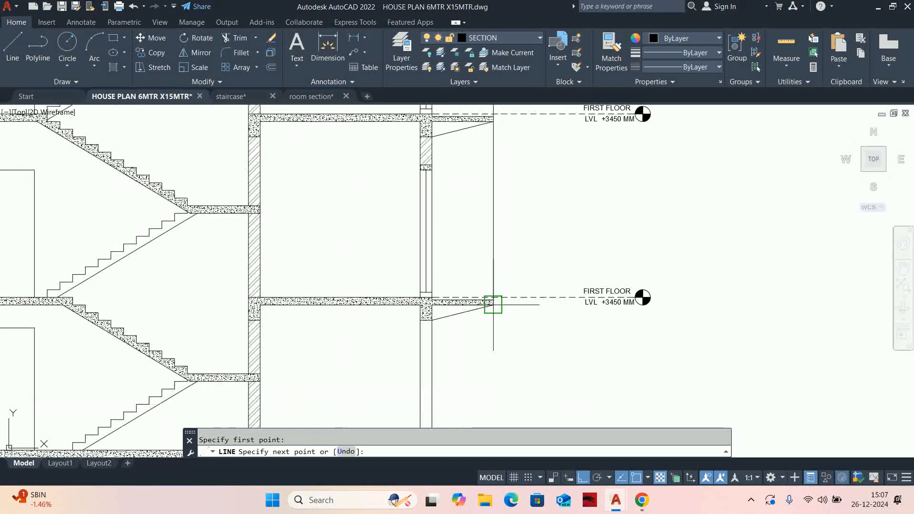
{"action": "scroll", "coordinate": [495, 300], "scroll_direction": "up", "scroll_amount": 5}
{"action": "key", "text": "Escape"}
- Trim the vertical line between the balcony slabs, keeping only the short pieces that close each slab's outer end
{"action": "type", "text": "tr"}
{"action": "key", "text": "Return"}
{"action": "scroll", "coordinate": [512, 253], "scroll_direction": "down", "scroll_amount": 5}
{"action": "scroll", "coordinate": [514, 250], "scroll_direction": "up", "scroll_amount": 4}
{"action": "scroll", "coordinate": [518, 238], "scroll_direction": "up", "scroll_amount": 5}
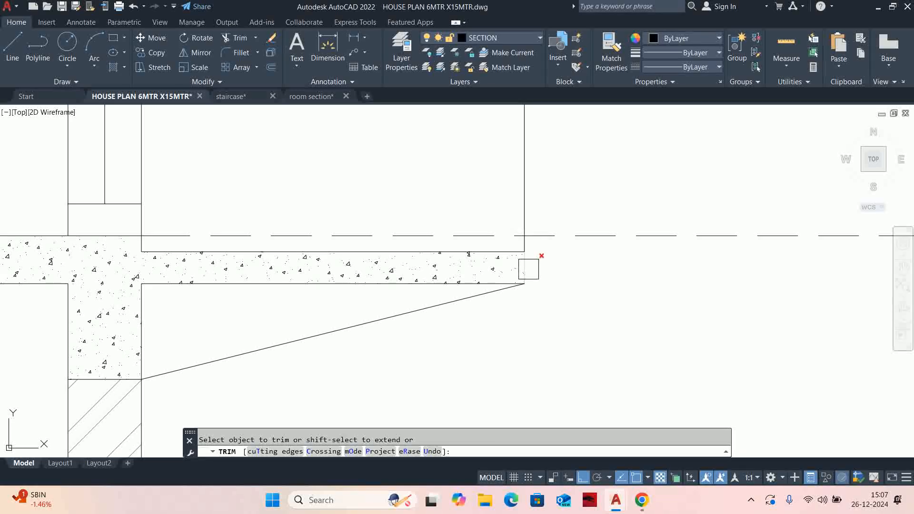
{"action": "scroll", "coordinate": [528, 252], "scroll_direction": "up", "scroll_amount": 5}
{"action": "scroll", "coordinate": [506, 225], "scroll_direction": "down", "scroll_amount": 8}
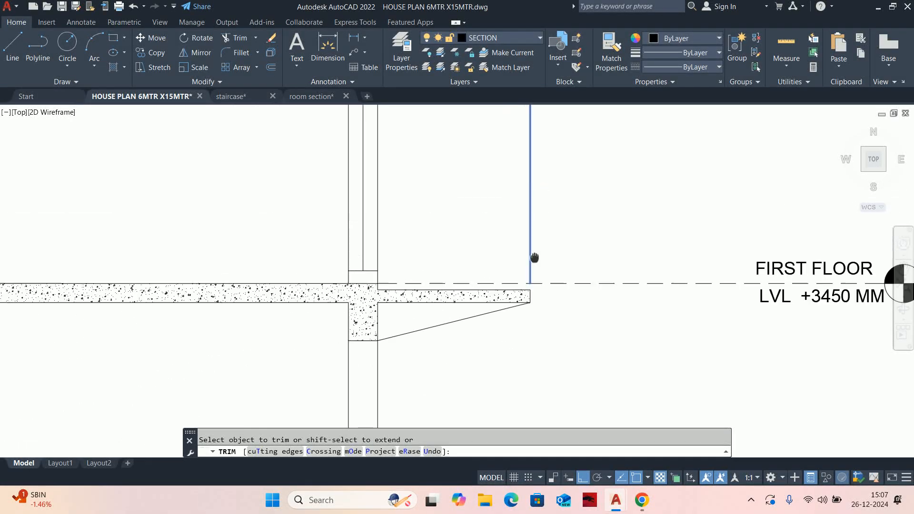
{"action": "scroll", "coordinate": [510, 291], "scroll_direction": "up", "scroll_amount": 6}
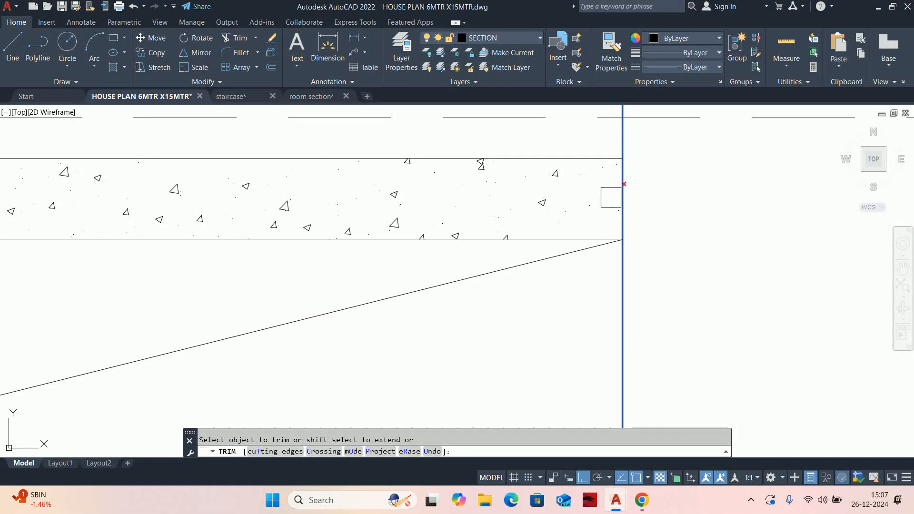
{"action": "scroll", "coordinate": [614, 307], "scroll_direction": "down", "scroll_amount": 7}
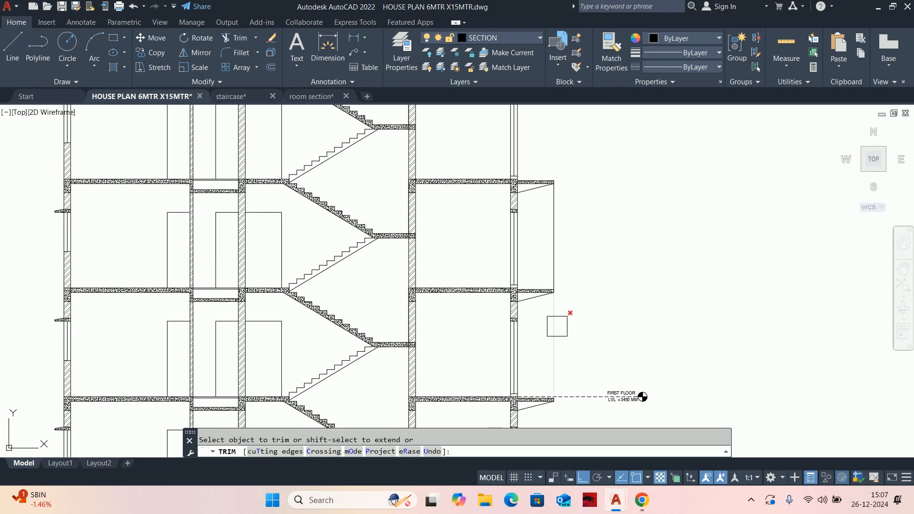
{"action": "scroll", "coordinate": [555, 312], "scroll_direction": "down", "scroll_amount": 5}
{"action": "scroll", "coordinate": [550, 323], "scroll_direction": "up", "scroll_amount": 5}
{"action": "scroll", "coordinate": [545, 333], "scroll_direction": "down", "scroll_amount": 4}
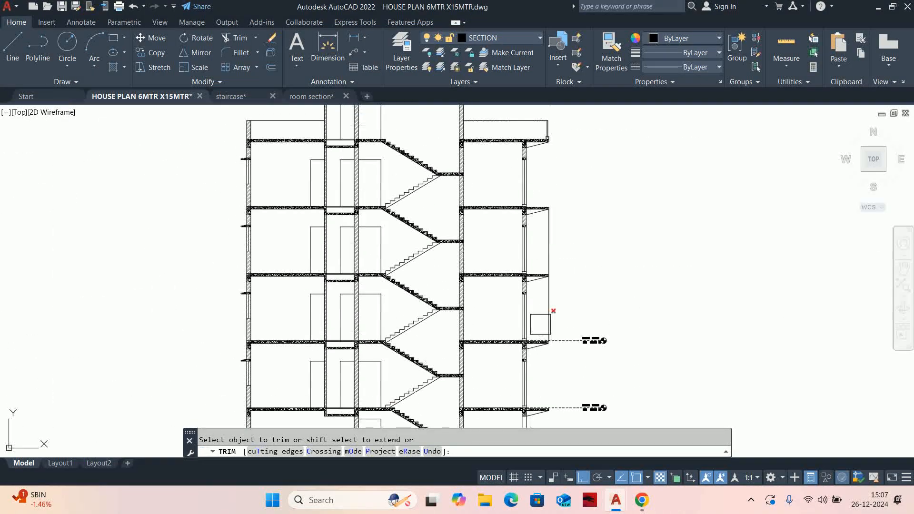
{"action": "scroll", "coordinate": [541, 331], "scroll_direction": "up", "scroll_amount": 6}
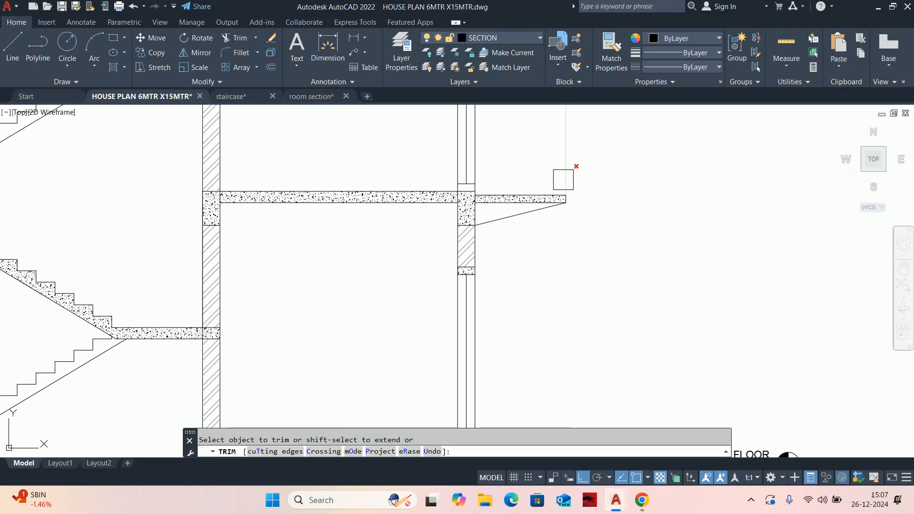
{"action": "scroll", "coordinate": [529, 353], "scroll_direction": "down", "scroll_amount": 5}
{"action": "scroll", "coordinate": [556, 316], "scroll_direction": "up", "scroll_amount": 6}
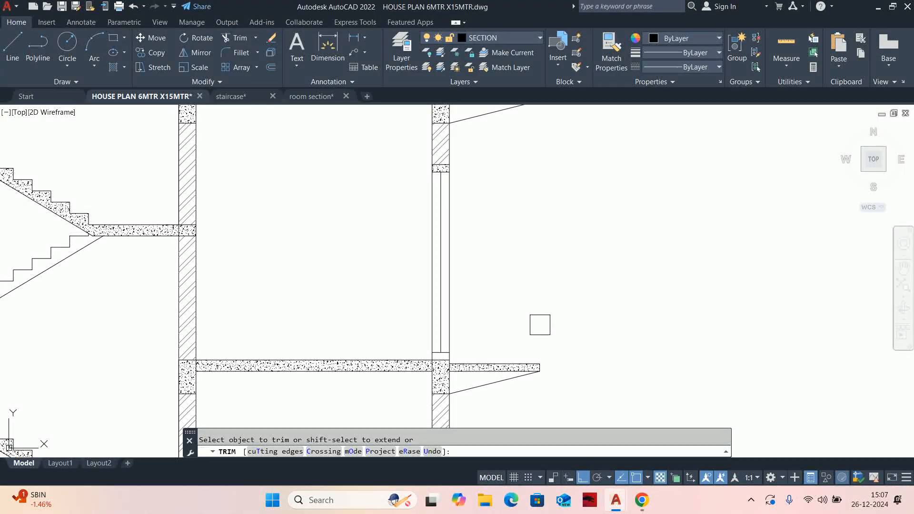
- Try to copy the terrace railing and its kerb to the balcony slab below, using the slab's lower outer corner as base point
{"action": "scroll", "coordinate": [540, 319], "scroll_direction": "down", "scroll_amount": 6}
{"action": "key", "text": "Escape"}
{"action": "scroll", "coordinate": [522, 216], "scroll_direction": "up", "scroll_amount": 3}
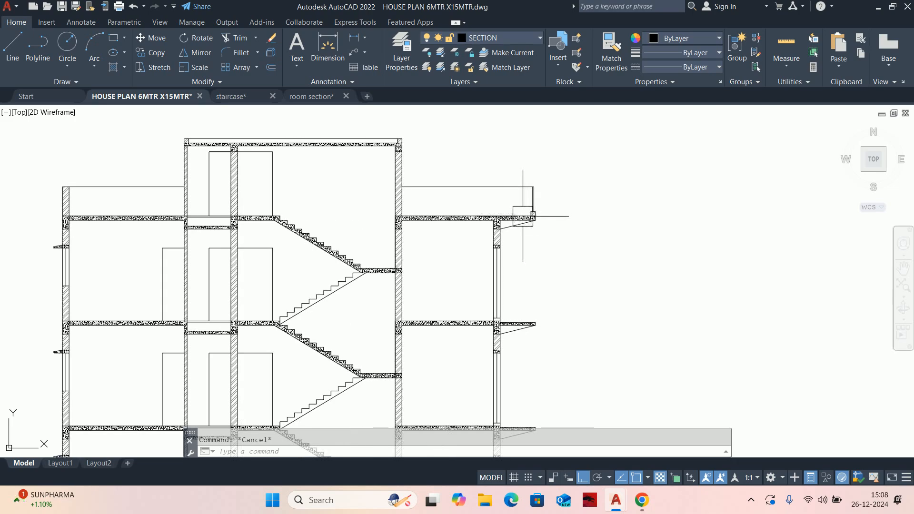
{"action": "middle_click_drag", "start_coordinate": [522, 216], "coordinate": [516, 286]}
{"action": "type", "text": "CO"}
{"action": "key", "text": "Return"}
{"action": "scroll", "coordinate": [523, 269], "scroll_direction": "up", "scroll_amount": 5}
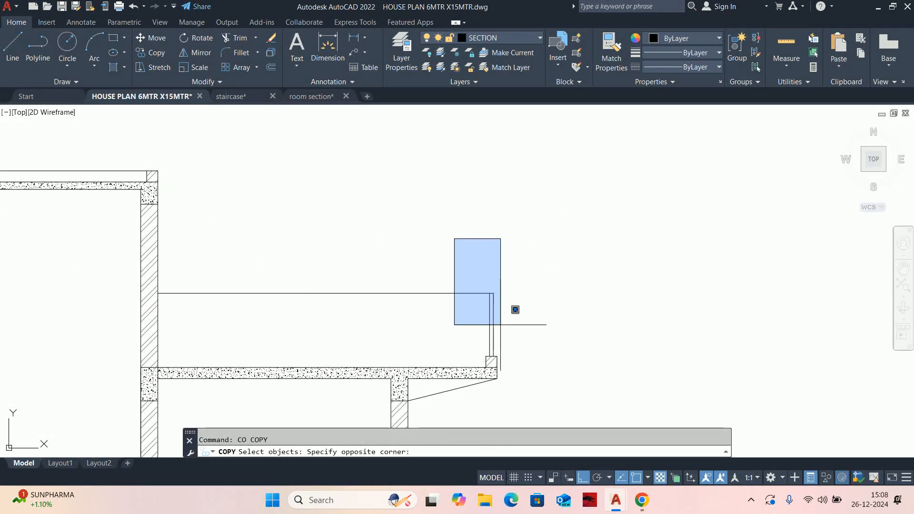
{"action": "left_click", "coordinate": [526, 356]}
{"action": "scroll", "coordinate": [540, 306], "scroll_direction": "up", "scroll_amount": 4}
{"action": "left_click", "coordinate": [573, 259]}
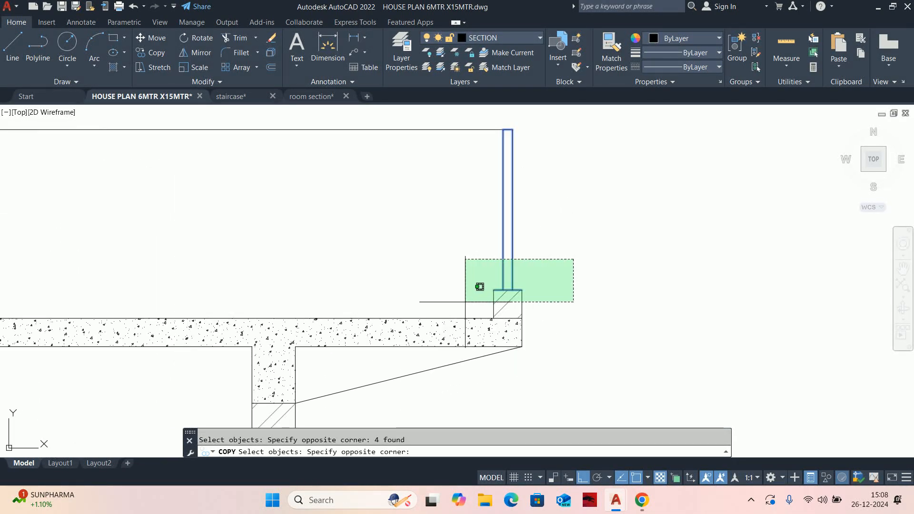
{"action": "scroll", "coordinate": [530, 323], "scroll_direction": "up", "scroll_amount": 4}
{"action": "scroll", "coordinate": [501, 314], "scroll_direction": "down", "scroll_amount": 4}
{"action": "mouse_move", "coordinate": [502, 318]}
{"action": "middle_mouse_down"}
{"action": "mouse_move", "coordinate": [510, 248]}
{"action": "mouse_move", "coordinate": [519, 246]}
{"action": "mouse_move", "coordinate": [517, 175]}
{"action": "middle_mouse_up"}
{"action": "scroll", "coordinate": [508, 276], "scroll_direction": "up", "scroll_amount": 2}
{"action": "key", "text": "Return"}
{"action": "left_click", "coordinate": [512, 266]}
{"action": "scroll", "coordinate": [524, 163], "scroll_direction": "down", "scroll_amount": 5}
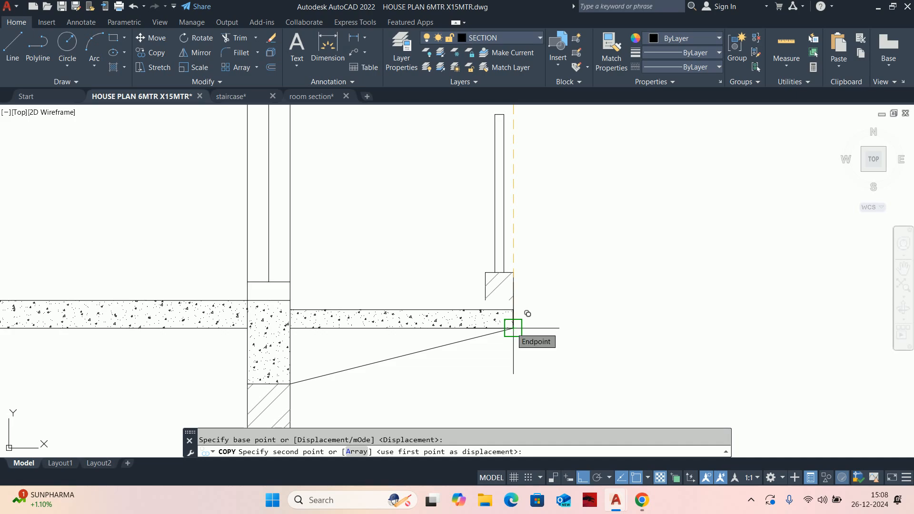
{"action": "left_click", "coordinate": [513, 328]}
{"action": "key", "text": "Escape"}
- Copy the terrace railing, kerb and slab end line onto the balcony slab below, using the kerb's lower inner corner as base point
{"action": "scroll", "coordinate": [512, 327], "scroll_direction": "down", "scroll_amount": 6}
{"action": "middle_click_drag", "start_coordinate": [512, 228], "coordinate": [521, 296]}
{"action": "scroll", "coordinate": [520, 296], "scroll_direction": "up", "scroll_amount": 2}
{"action": "middle_click_drag", "start_coordinate": [531, 217], "coordinate": [541, 236]}
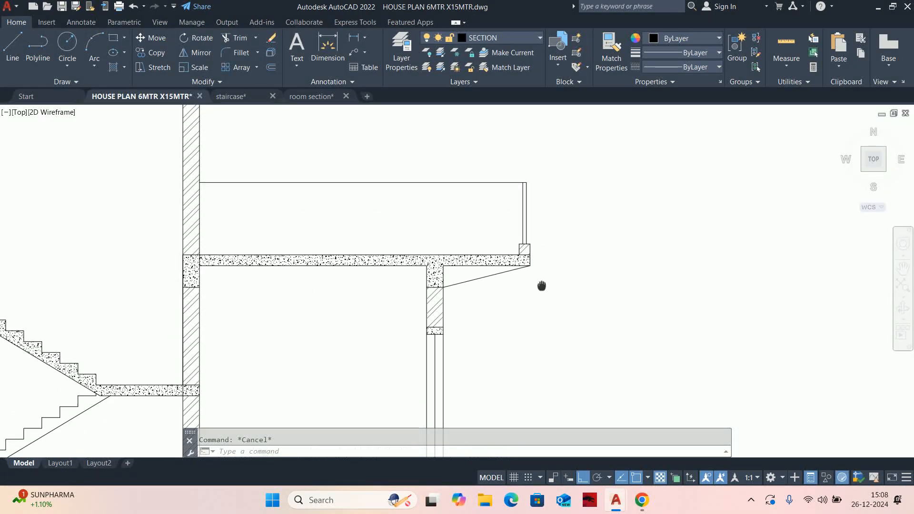
{"action": "scroll", "coordinate": [536, 273], "scroll_direction": "up", "scroll_amount": 4}
{"action": "key", "text": "space"}
{"action": "left_click", "coordinate": [538, 271]}
{"action": "left_click", "coordinate": [398, 198]}
{"action": "scroll", "coordinate": [489, 259], "scroll_direction": "up", "scroll_amount": 4}
{"action": "key", "text": "space"}
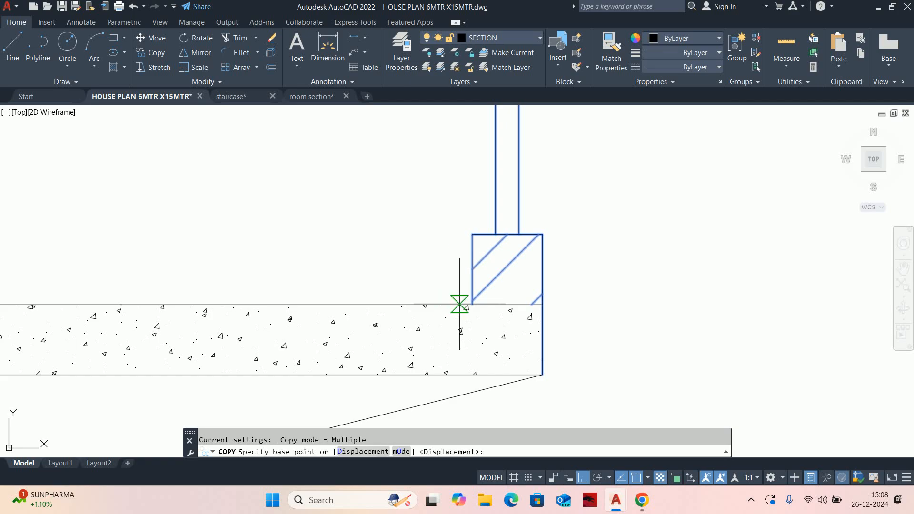
{"action": "left_click", "coordinate": [472, 305]}
{"action": "scroll", "coordinate": [468, 415], "scroll_direction": "down", "scroll_amount": 4}
{"action": "scroll", "coordinate": [464, 412], "scroll_direction": "down", "scroll_amount": 2}
{"action": "middle_click_drag", "start_coordinate": [462, 411], "coordinate": [458, 301]}
{"action": "scroll", "coordinate": [453, 367], "scroll_direction": "down", "scroll_amount": 2}
{"action": "middle_click_drag", "start_coordinate": [453, 368], "coordinate": [464, 226]}
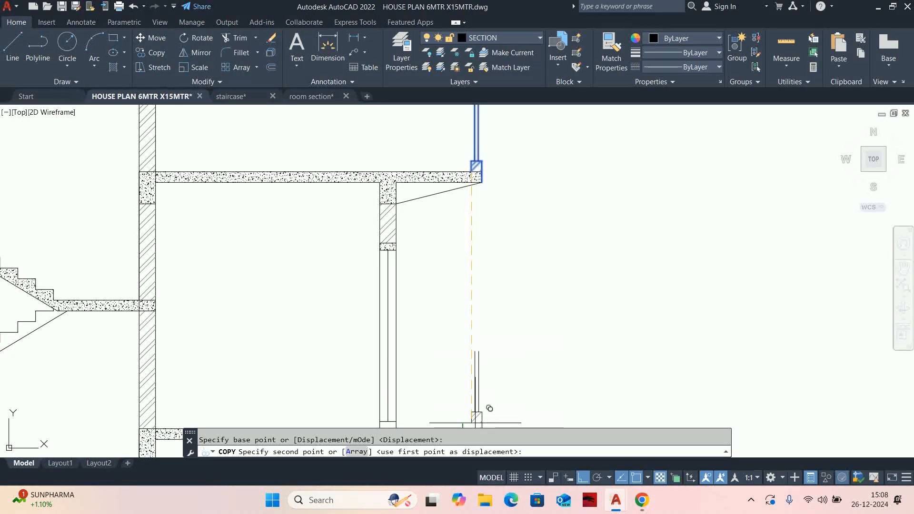
{"action": "middle_click_drag", "start_coordinate": [477, 414], "coordinate": [481, 216]}
{"action": "scroll", "coordinate": [476, 220], "scroll_direction": "up", "scroll_amount": 2}
{"action": "left_click", "coordinate": [476, 237]}
- Place further copies of the railing, kerb and end line on the remaining lower balcony slabs
{"action": "scroll", "coordinate": [484, 383], "scroll_direction": "down", "scroll_amount": 2}
{"action": "middle_click_drag", "start_coordinate": [479, 419], "coordinate": [449, 187]}
{"action": "middle_click_drag", "start_coordinate": [448, 288], "coordinate": [455, 230]}
{"action": "scroll", "coordinate": [462, 243], "scroll_direction": "up", "scroll_amount": 4}
{"action": "left_click", "coordinate": [443, 272]}
{"action": "scroll", "coordinate": [440, 357], "scroll_direction": "down", "scroll_amount": 4}
{"action": "middle_click_drag", "start_coordinate": [422, 405], "coordinate": [425, 280]}
{"action": "scroll", "coordinate": [423, 291], "scroll_direction": "down", "scroll_amount": 2}
{"action": "scroll", "coordinate": [469, 246], "scroll_direction": "up", "scroll_amount": 4}
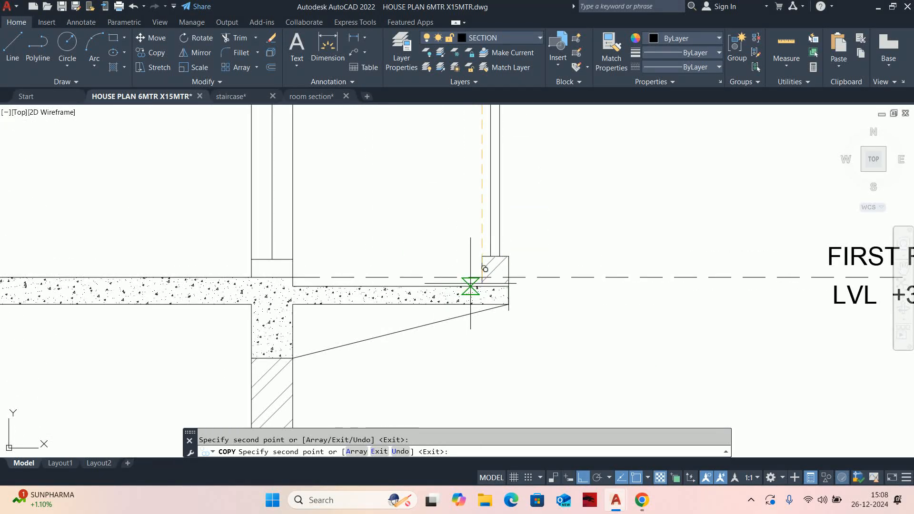
{"action": "scroll", "coordinate": [482, 286], "scroll_direction": "down", "scroll_amount": 3}
{"action": "scroll", "coordinate": [537, 266], "scroll_direction": "up", "scroll_amount": 4}
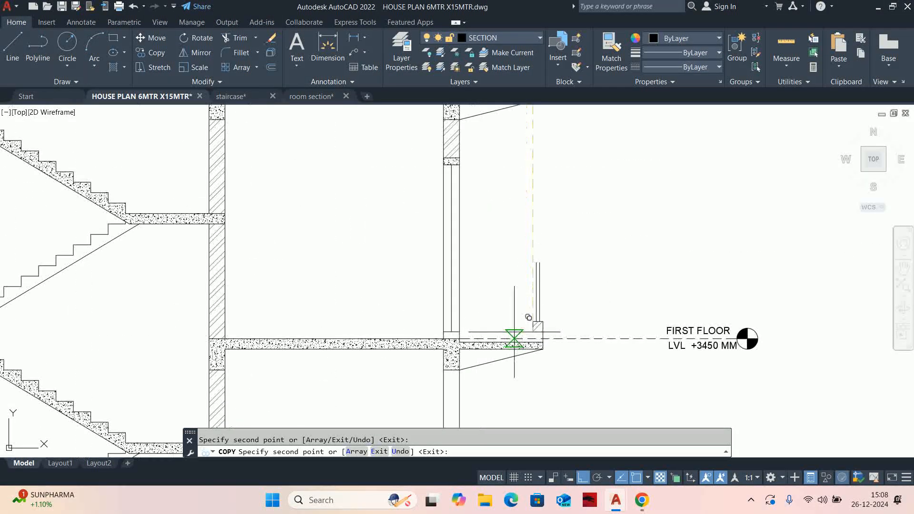
{"action": "key", "text": "Escape"}
{"action": "key", "text": "Escape"}
- Delete the copied edge line that overhangs below the outer end of the lowest balcony slab
{"action": "scroll", "coordinate": [560, 369], "scroll_direction": "up", "scroll_amount": 4}
{"action": "left_click", "coordinate": [557, 363]}
{"action": "left_click", "coordinate": [526, 347]}
{"action": "scroll", "coordinate": [535, 348], "scroll_direction": "down", "scroll_amount": 3}
{"action": "key", "text": "Delete"}
- Try to delete the overhanging edge line at the balcony slab one level up
{"action": "scroll", "coordinate": [553, 341], "scroll_direction": "up", "scroll_amount": 5}
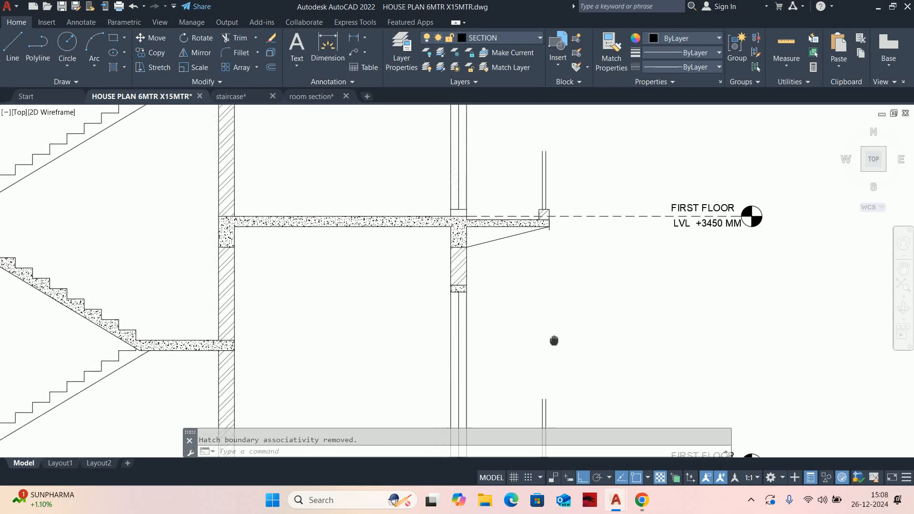
{"action": "scroll", "coordinate": [553, 251], "scroll_direction": "up", "scroll_amount": 2}
{"action": "left_click", "coordinate": [598, 291]}
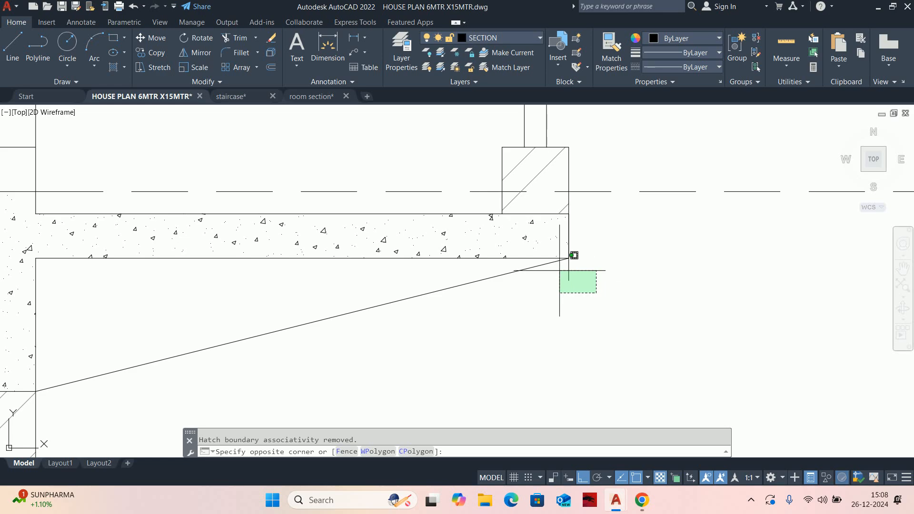
{"action": "left_click", "coordinate": [561, 271]}
{"action": "key", "text": "Delete"}
{"action": "scroll", "coordinate": [564, 274], "scroll_direction": "down", "scroll_amount": 5}
{"action": "scroll", "coordinate": [568, 264], "scroll_direction": "up", "scroll_amount": 2}
{"action": "key", "text": "ctrl+z"}
- Shorten that balcony's overhanging edge line to end at the slab's lower outer corner
{"action": "scroll", "coordinate": [556, 277], "scroll_direction": "up", "scroll_amount": 5}
{"action": "scroll", "coordinate": [569, 253], "scroll_direction": "up", "scroll_amount": 4}
{"action": "left_click", "coordinate": [568, 327]}
{"action": "left_click", "coordinate": [569, 359]}
{"action": "left_click", "coordinate": [554, 190]}
{"action": "scroll", "coordinate": [554, 191], "scroll_direction": "down", "scroll_amount": 5}
{"action": "key", "text": "Escape"}
- Shorten the overhanging edge lines of the balconies further up to the lower outer corners of their slabs
{"action": "scroll", "coordinate": [498, 214], "scroll_direction": "down", "scroll_amount": 6}
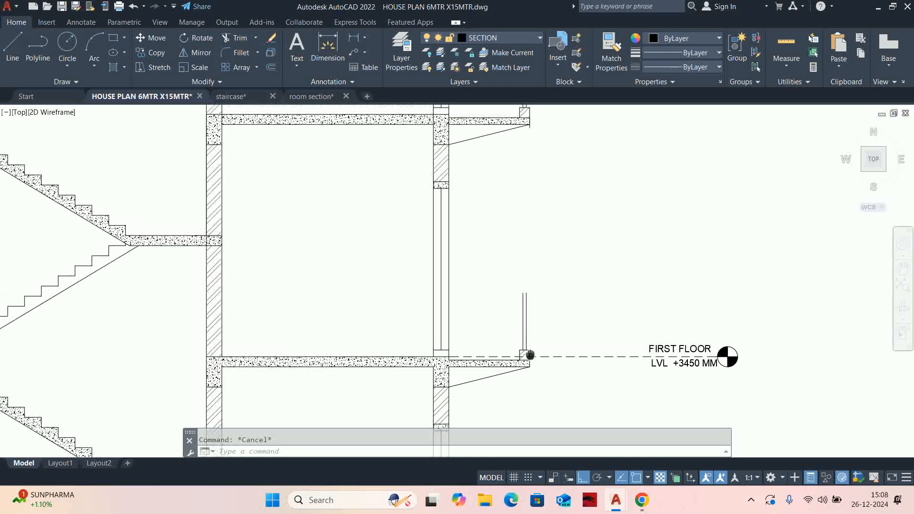
{"action": "scroll", "coordinate": [533, 223], "scroll_direction": "up", "scroll_amount": 6}
{"action": "scroll", "coordinate": [563, 282], "scroll_direction": "up", "scroll_amount": 4}
{"action": "scroll", "coordinate": [565, 309], "scroll_direction": "up", "scroll_amount": 3}
{"action": "left_click", "coordinate": [565, 408]}
{"action": "left_click", "coordinate": [565, 421]}
{"action": "key", "text": "Escape"}
{"action": "key", "text": "Escape"}
{"action": "scroll", "coordinate": [545, 249], "scroll_direction": "down", "scroll_amount": 5}
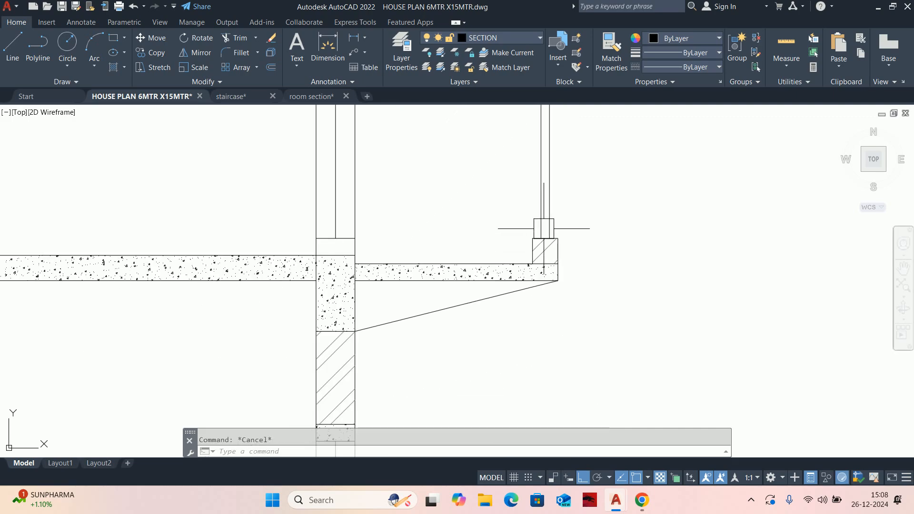
{"action": "scroll", "coordinate": [500, 282], "scroll_direction": "up", "scroll_amount": 6}
{"action": "scroll", "coordinate": [515, 188], "scroll_direction": "up", "scroll_amount": 3}
{"action": "left_click", "coordinate": [484, 223]}
{"action": "left_click", "coordinate": [483, 242]}
{"action": "key", "text": "Escape"}
{"action": "scroll", "coordinate": [479, 167], "scroll_direction": "down", "scroll_amount": 6}
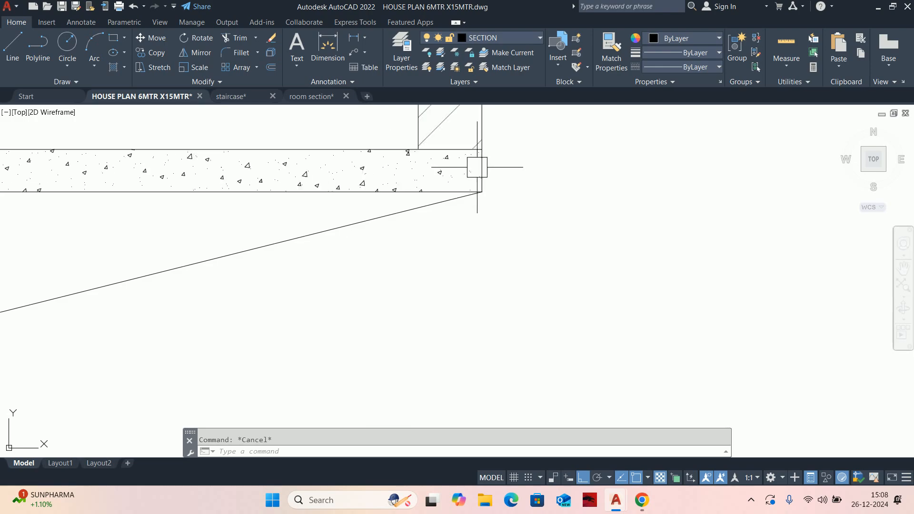
- Try to draw a handrail cap rectangle from the railing's upper inner corner using a value of 75
{"action": "scroll", "coordinate": [479, 245], "scroll_direction": "up", "scroll_amount": 4}
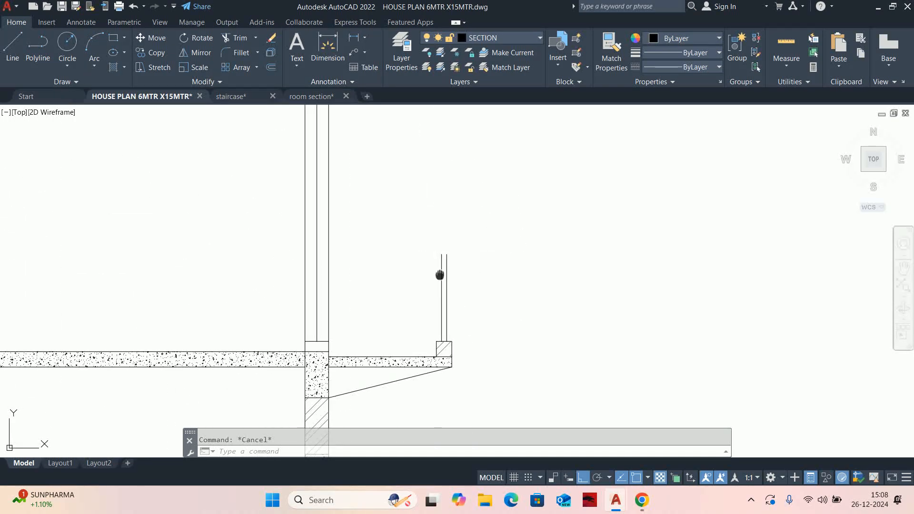
{"action": "type", "text": "rec"}
{"action": "key", "text": "Return"}
{"action": "scroll", "coordinate": [472, 240], "scroll_direction": "up", "scroll_amount": 3}
{"action": "left_click", "coordinate": [471, 222]}
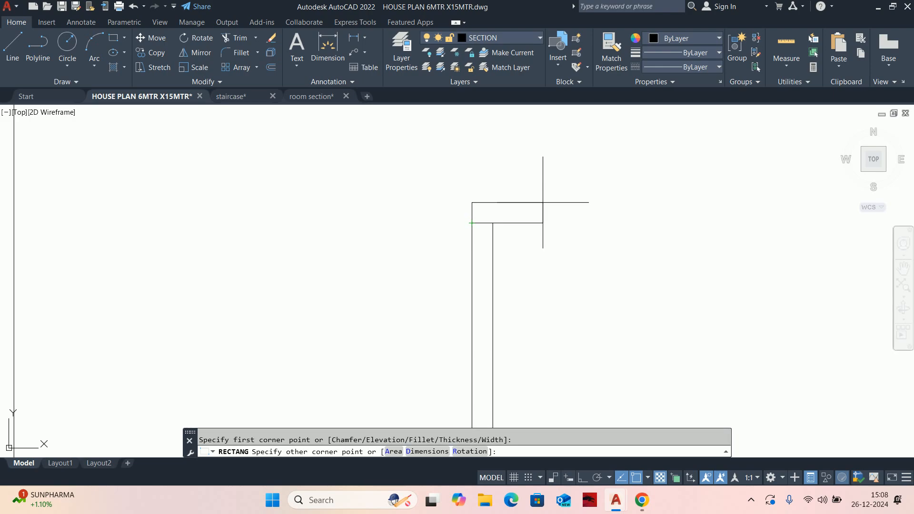
{"action": "type", "text": "75"}
{"action": "key", "text": "Return"}
{"action": "key", "text": "Escape"}
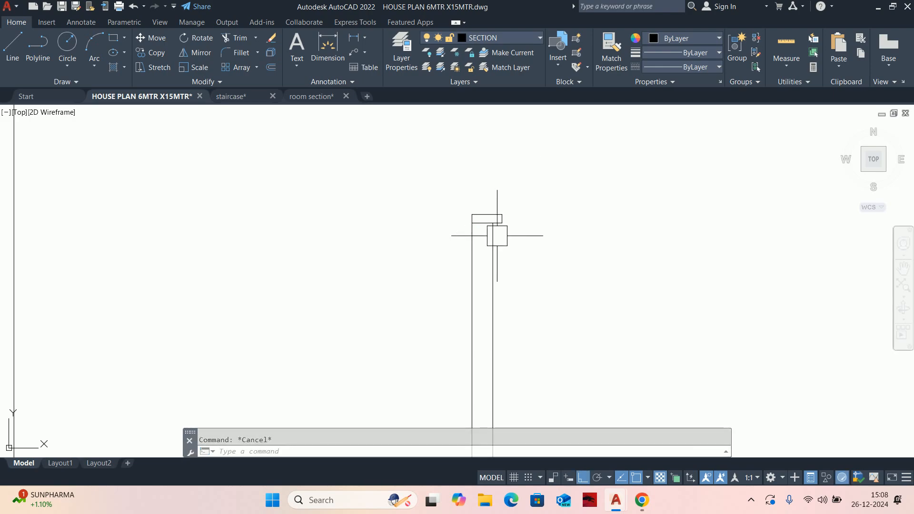
- Delete the small cap rectangle from the top of the balcony railing
{"action": "scroll", "coordinate": [494, 219], "scroll_direction": "up", "scroll_amount": 2}
{"action": "type", "text": "LI"}
{"action": "key", "text": "Return"}
{"action": "scroll", "coordinate": [471, 212], "scroll_direction": "up", "scroll_amount": 2}
{"action": "key", "text": "Return"}
{"action": "left_click", "coordinate": [483, 211]}
{"action": "scroll", "coordinate": [502, 184], "scroll_direction": "down", "scroll_amount": 7}
{"action": "key", "text": "Escape"}
{"action": "scroll", "coordinate": [506, 179], "scroll_direction": "up", "scroll_amount": 5}
{"action": "left_click", "coordinate": [474, 210]}
{"action": "key", "text": "Delete"}
- Draw a handrail cap rectangle 75 long and 25 wide on top of the balcony railing, starting at its upper inner corner
{"action": "type", "text": "REC"}
{"action": "key", "text": "Return"}
{"action": "left_click", "coordinate": [452, 218]}
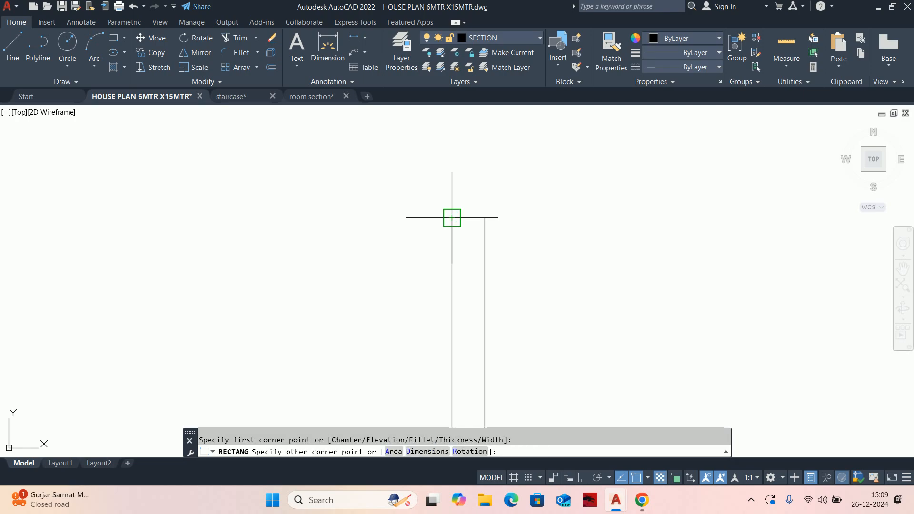
{"action": "type", "text": "D"}
{"action": "key", "text": "Return"}
{"action": "type", "text": "75"}
{"action": "key", "text": "Return"}
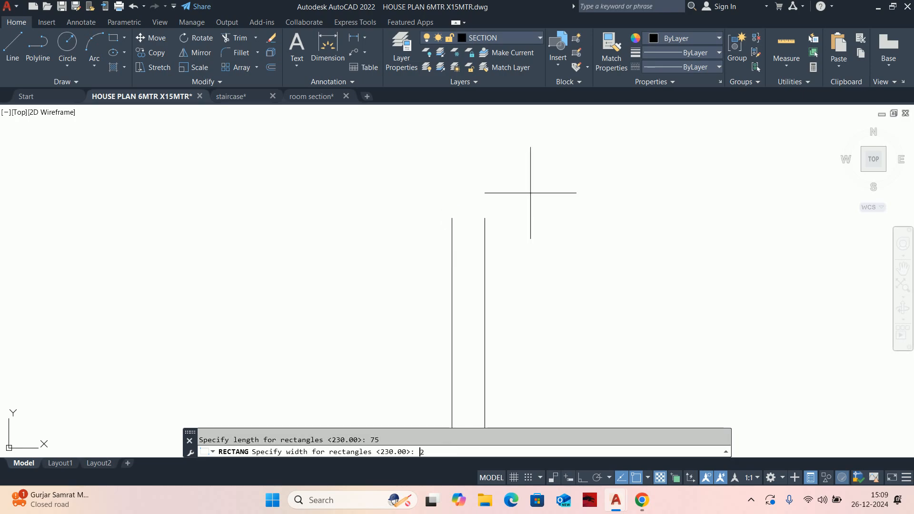
{"action": "type", "text": "25"}
{"action": "key", "text": "Return"}
{"action": "key", "text": "Escape"}
{"action": "scroll", "coordinate": [523, 204], "scroll_direction": "down", "scroll_amount": 5}
{"action": "scroll", "coordinate": [509, 221], "scroll_direction": "up", "scroll_amount": 3}
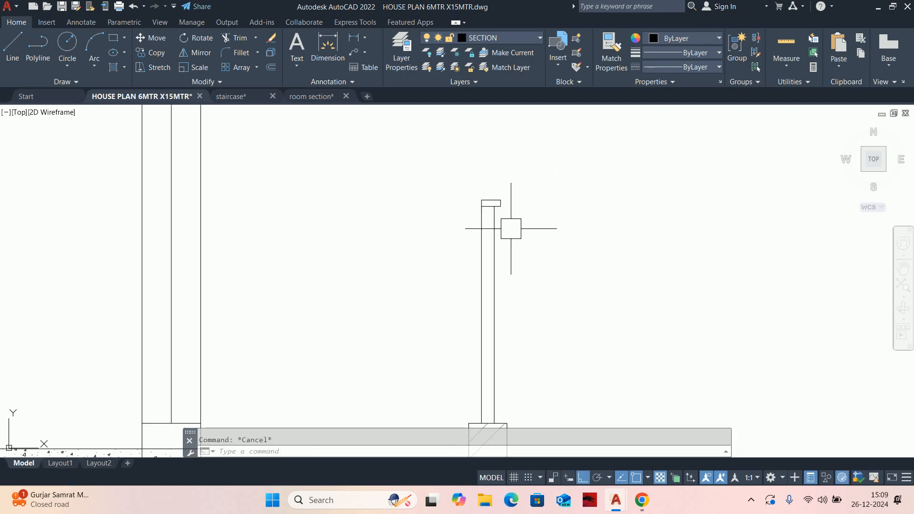
- Copy the handrail cap to the railing of the balcony below, aligning it by the midpoint of the kerb's top edge
{"action": "type", "text": "CO"}
{"action": "key", "text": "Return"}
{"action": "left_click", "coordinate": [496, 175]}
{"action": "scroll", "coordinate": [465, 290], "scroll_direction": "down", "scroll_amount": 2}
{"action": "scroll", "coordinate": [489, 285], "scroll_direction": "up", "scroll_amount": 4}
{"action": "key", "text": "Return"}
{"action": "left_click", "coordinate": [489, 313]}
{"action": "scroll", "coordinate": [489, 313], "scroll_direction": "down", "scroll_amount": 4}
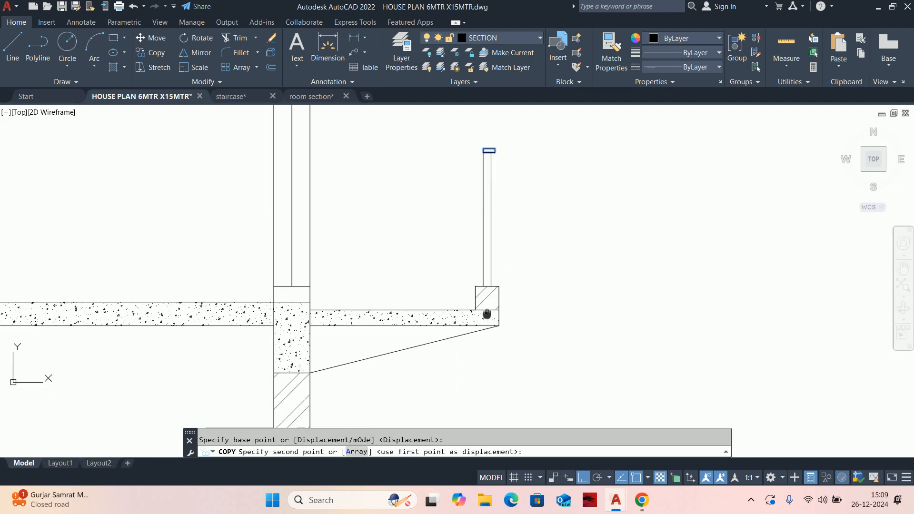
{"action": "scroll", "coordinate": [498, 312], "scroll_direction": "up", "scroll_amount": 4}
{"action": "middle_click_drag", "start_coordinate": [488, 345], "coordinate": [489, 192]}
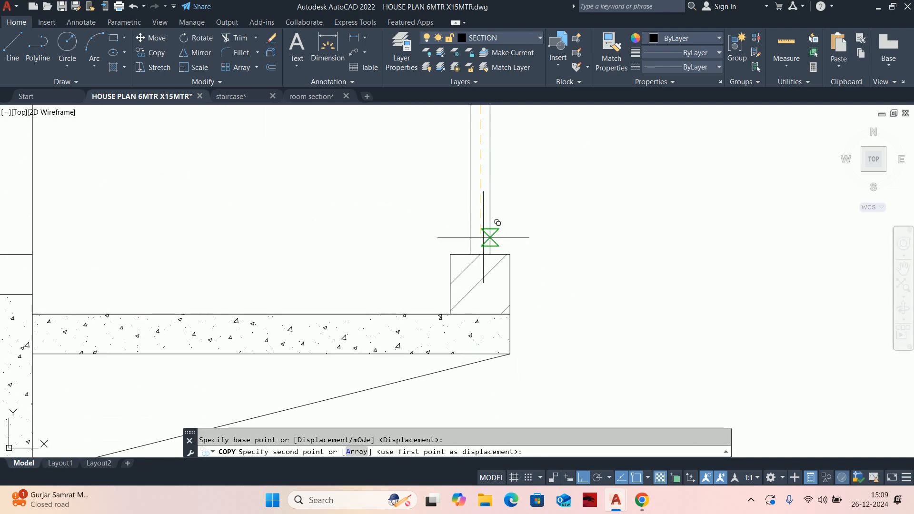
{"action": "left_click", "coordinate": [481, 255]}
- Place further copies of the handrail cap on the railings of the remaining lower balconies
{"action": "scroll", "coordinate": [488, 361], "scroll_direction": "down", "scroll_amount": 5}
{"action": "middle_click_drag", "start_coordinate": [487, 360], "coordinate": [499, 125]}
{"action": "mouse_move", "coordinate": [517, 296]}
{"action": "middle_mouse_down"}
{"action": "mouse_move", "coordinate": [526, 208]}
{"action": "mouse_move", "coordinate": [517, 57]}
{"action": "middle_mouse_up"}
{"action": "scroll", "coordinate": [493, 178], "scroll_direction": "up", "scroll_amount": 6}
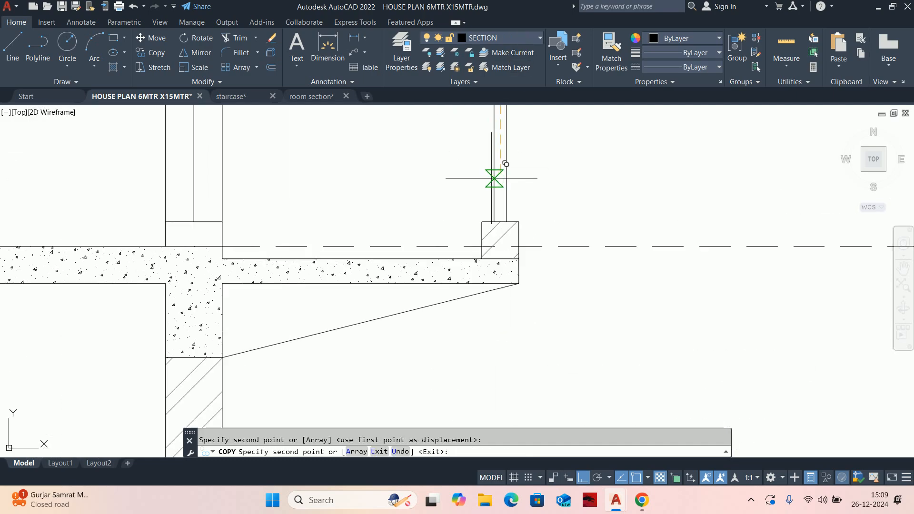
{"action": "left_click", "coordinate": [504, 246]}
{"action": "scroll", "coordinate": [504, 248], "scroll_direction": "down", "scroll_amount": 2}
{"action": "middle_click_drag", "start_coordinate": [510, 381], "coordinate": [525, 92]}
{"action": "scroll", "coordinate": [527, 252], "scroll_direction": "down", "scroll_amount": 2}
{"action": "middle_click_drag", "start_coordinate": [522, 264], "coordinate": [526, 114]}
{"action": "scroll", "coordinate": [526, 181], "scroll_direction": "up", "scroll_amount": 3}
{"action": "scroll", "coordinate": [531, 332], "scroll_direction": "up", "scroll_amount": 2}
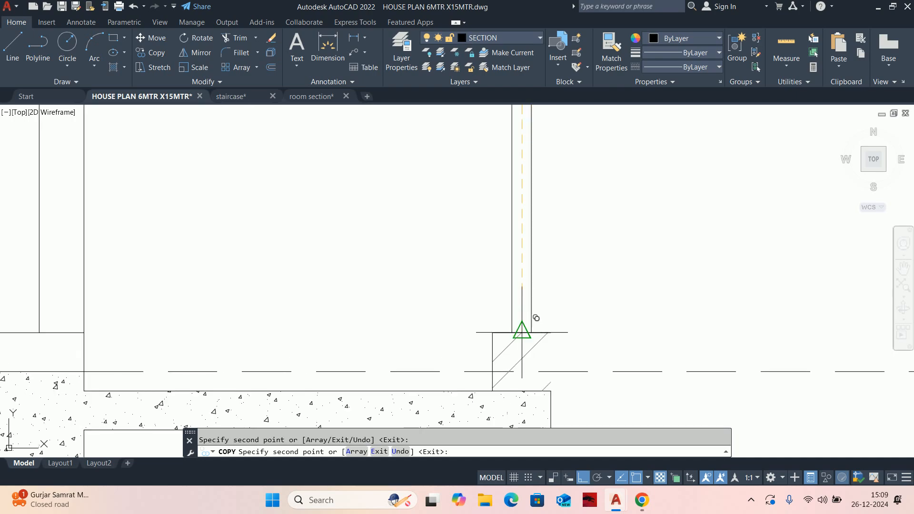
{"action": "scroll", "coordinate": [536, 318], "scroll_direction": "down", "scroll_amount": 3}
{"action": "scroll", "coordinate": [563, 227], "scroll_direction": "down", "scroll_amount": 2}
{"action": "key", "text": "Escape"}
- Draw a vertical line closing the outer side of the lowest balcony's kerb, from its upper outer corner down to the slab
{"action": "scroll", "coordinate": [563, 212], "scroll_direction": "up", "scroll_amount": 3}
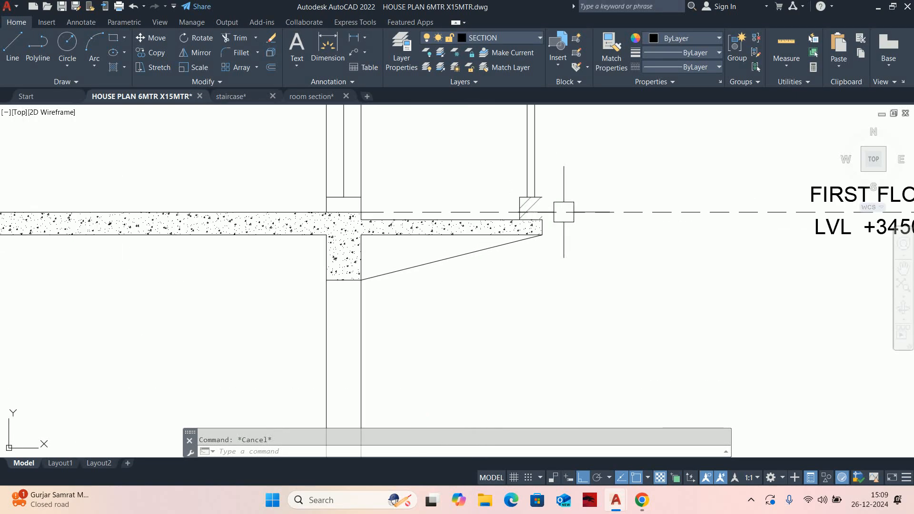
{"action": "key", "text": "Return"}
{"action": "scroll", "coordinate": [555, 209], "scroll_direction": "up", "scroll_amount": 2}
{"action": "left_click", "coordinate": [533, 191]}
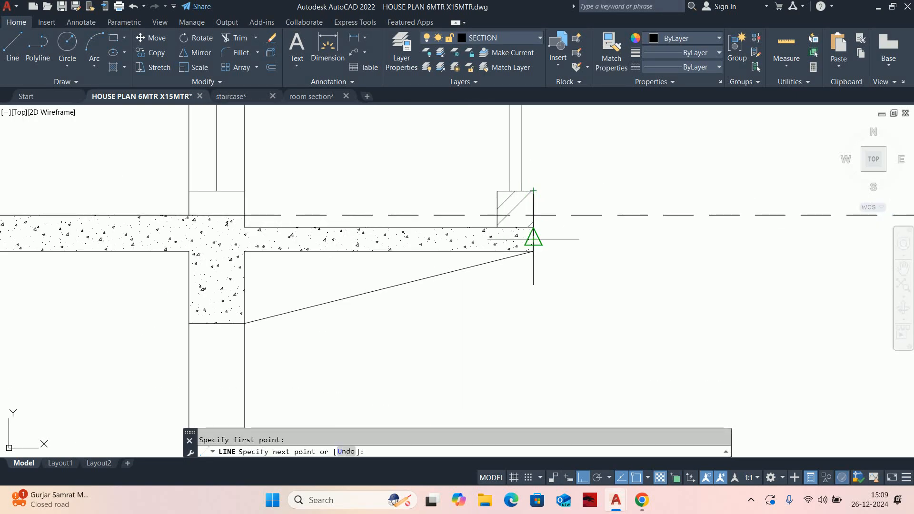
{"action": "key", "text": "Escape"}
- Change the upper FIRST FLOOR level label beside the balconies to read SECOND FLOOR
{"action": "scroll", "coordinate": [533, 226], "scroll_direction": "down", "scroll_amount": 4}
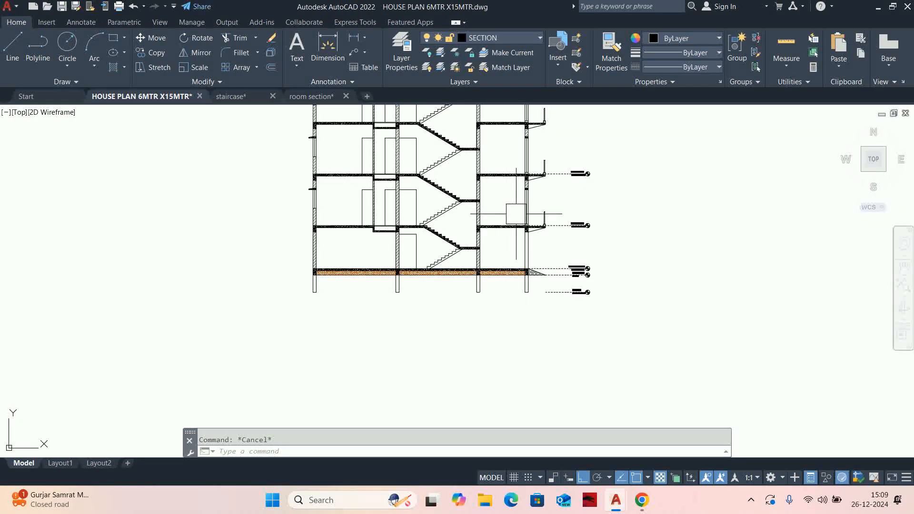
{"action": "scroll", "coordinate": [556, 222], "scroll_direction": "up", "scroll_amount": 3}
{"action": "scroll", "coordinate": [556, 222], "scroll_direction": "down", "scroll_amount": 4}
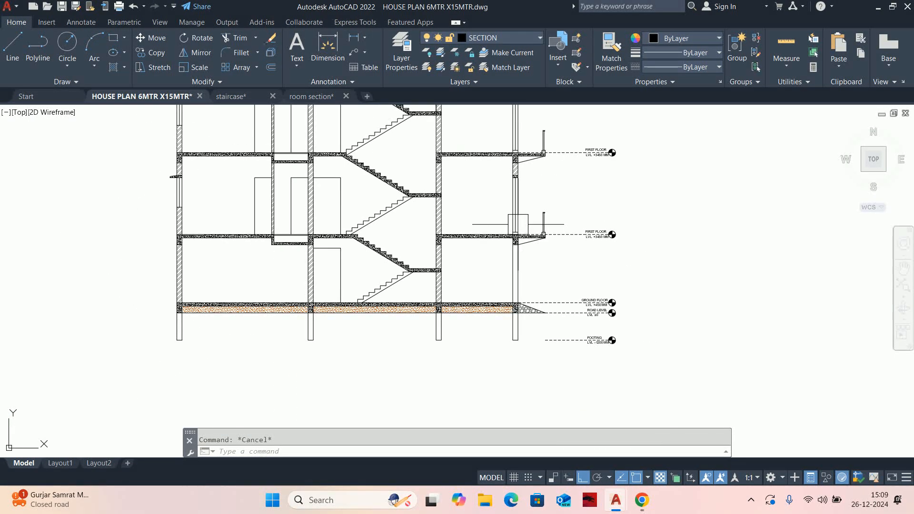
{"action": "scroll", "coordinate": [518, 224], "scroll_direction": "down", "scroll_amount": 3}
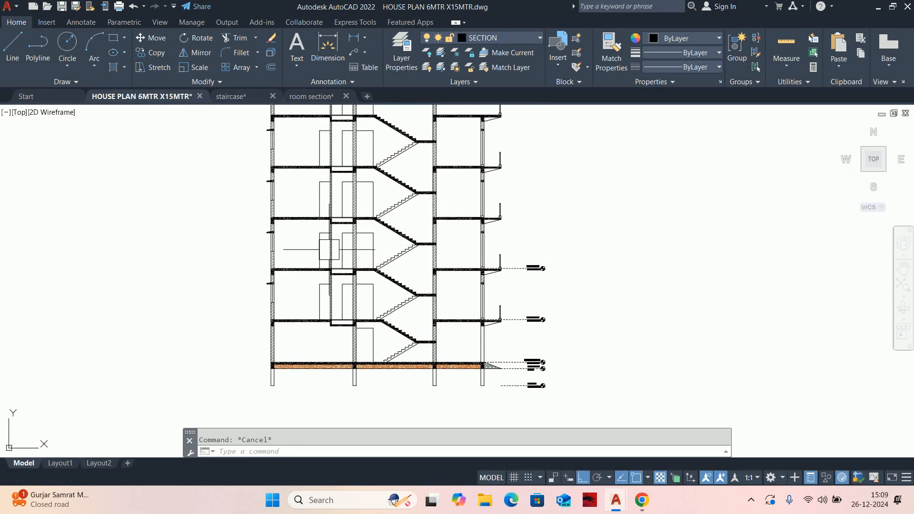
{"action": "scroll", "coordinate": [449, 247], "scroll_direction": "down", "scroll_amount": 2}
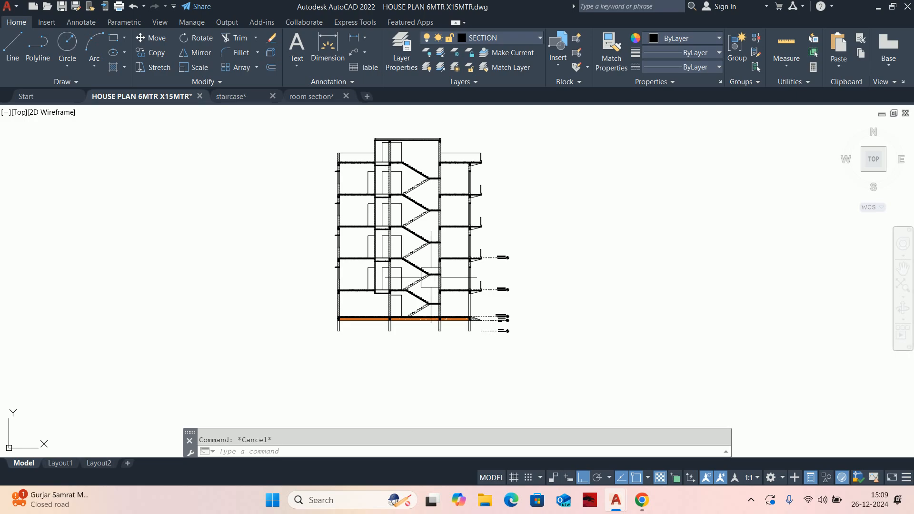
{"action": "scroll", "coordinate": [433, 276], "scroll_direction": "up", "scroll_amount": 6}
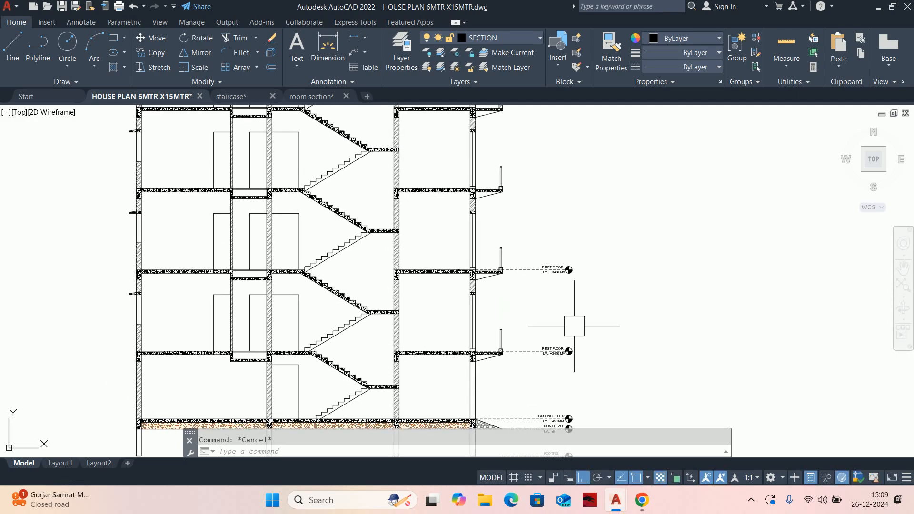
{"action": "middle_click_drag", "start_coordinate": [566, 346], "coordinate": [575, 341]}
{"action": "scroll", "coordinate": [543, 250], "scroll_direction": "up", "scroll_amount": 5}
{"action": "left_click", "coordinate": [535, 205]}
{"action": "double_click", "coordinate": [521, 210]}
{"action": "left_click_drag", "start_coordinate": [509, 215], "coordinate": [468, 219]}
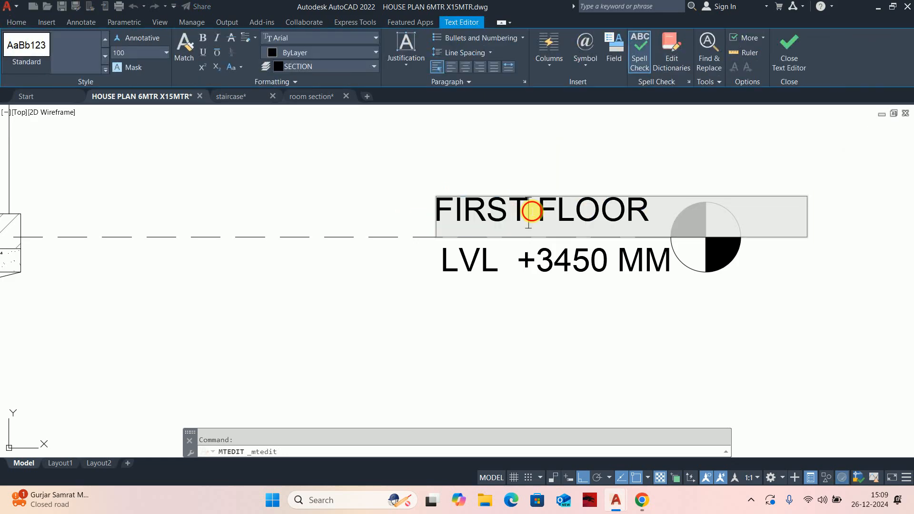
{"action": "left_click_drag", "start_coordinate": [532, 211], "coordinate": [408, 206]}
{"action": "type", "text": "SECOND"}
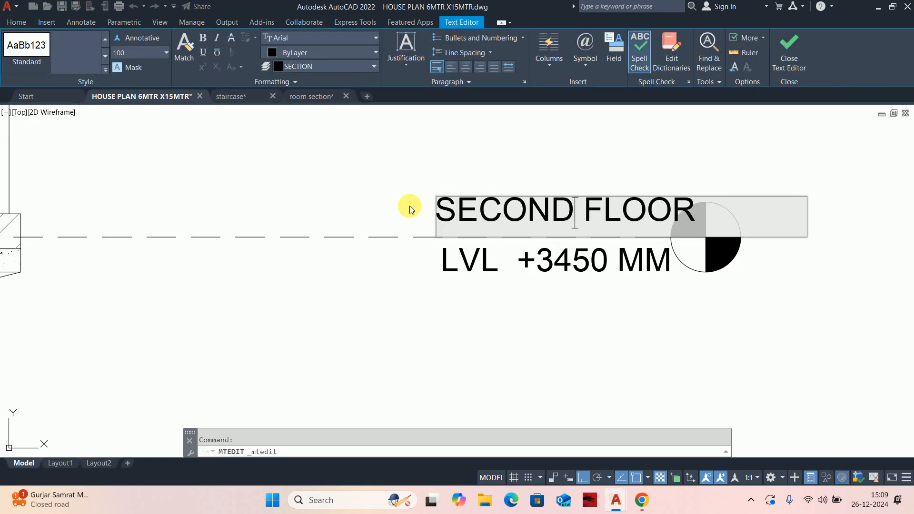
{"action": "left_click", "coordinate": [415, 301]}
{"action": "key", "text": "Escape"}
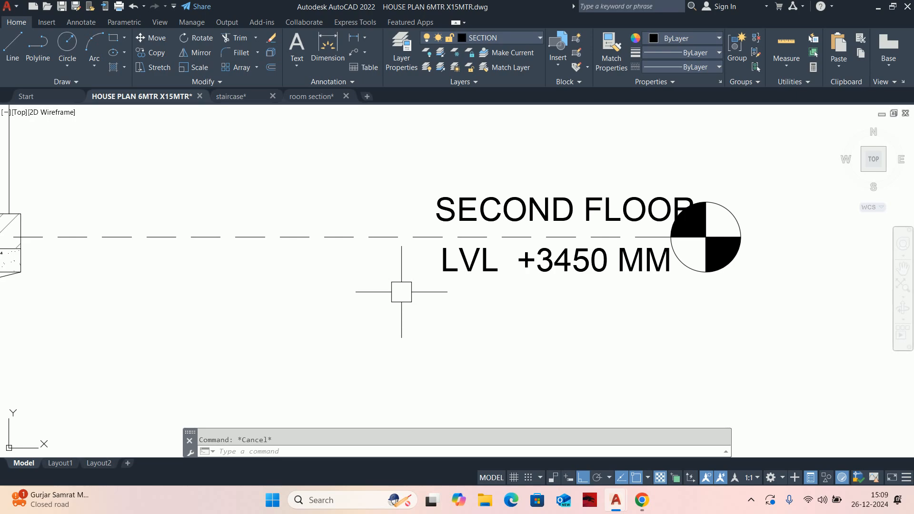
- Move the SECOND FLOOR text slightly to the left so that it clears the round level symbol
{"action": "type", "text": "m"}
{"action": "key", "text": "Return"}
{"action": "left_click", "coordinate": [478, 206]}
{"action": "key", "text": "Return"}
{"action": "left_click", "coordinate": [519, 348]}
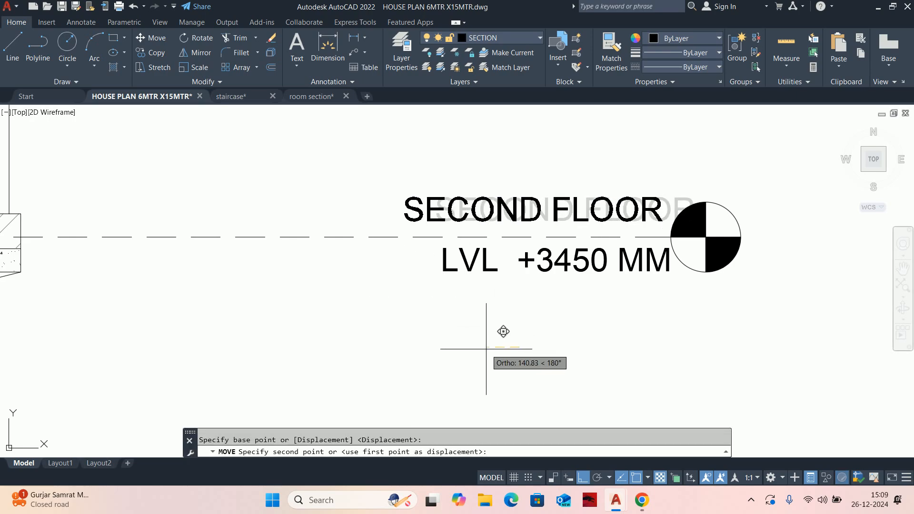
{"action": "left_click", "coordinate": [491, 353]}
{"action": "key", "text": "Escape"}
- Copy the SECOND FLOOR level marker with its text and dashed line to the floor directly above, snapping at the outer wall
{"action": "scroll", "coordinate": [487, 315], "scroll_direction": "down", "scroll_amount": 6}
{"action": "type", "text": "co"}
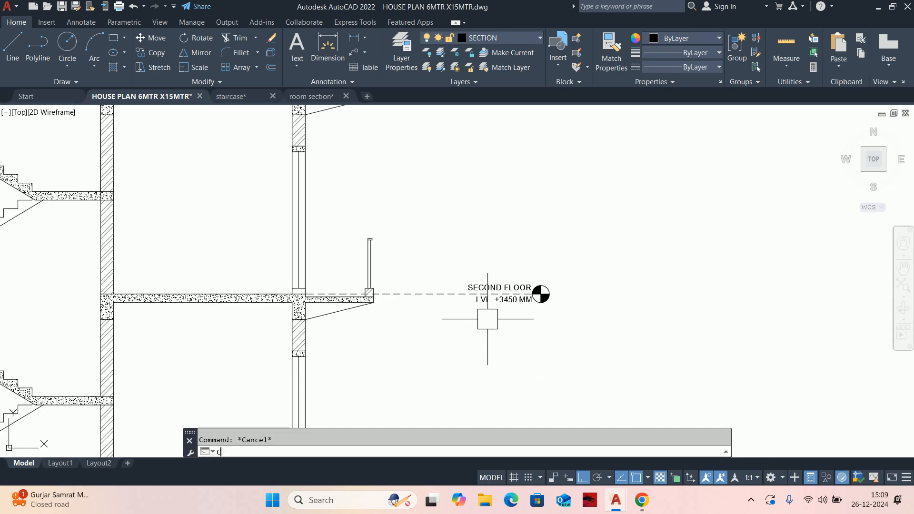
{"action": "key", "text": "Return"}
{"action": "left_click", "coordinate": [590, 332]}
{"action": "left_click", "coordinate": [467, 227]}
{"action": "scroll", "coordinate": [309, 286], "scroll_direction": "up", "scroll_amount": 4}
{"action": "key", "text": "Return"}
{"action": "scroll", "coordinate": [313, 265], "scroll_direction": "down", "scroll_amount": 2}
{"action": "middle_click_drag", "start_coordinate": [314, 265], "coordinate": [332, 363]}
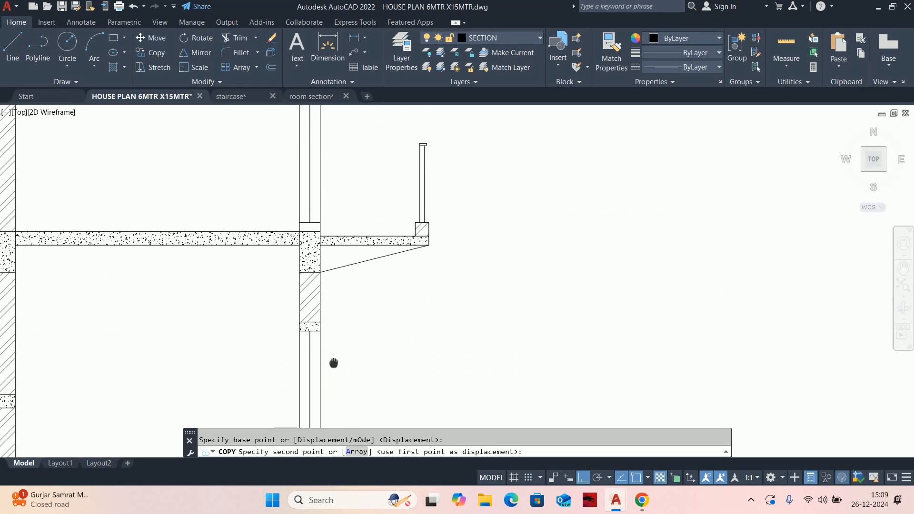
{"action": "scroll", "coordinate": [322, 246], "scroll_direction": "up", "scroll_amount": 4}
{"action": "left_click", "coordinate": [332, 197]}
- Place further copies of the level marker at the remaining upper floors, up to the top of the terrace slab
{"action": "scroll", "coordinate": [332, 197], "scroll_direction": "down", "scroll_amount": 5}
{"action": "scroll", "coordinate": [342, 309], "scroll_direction": "up", "scroll_amount": 5}
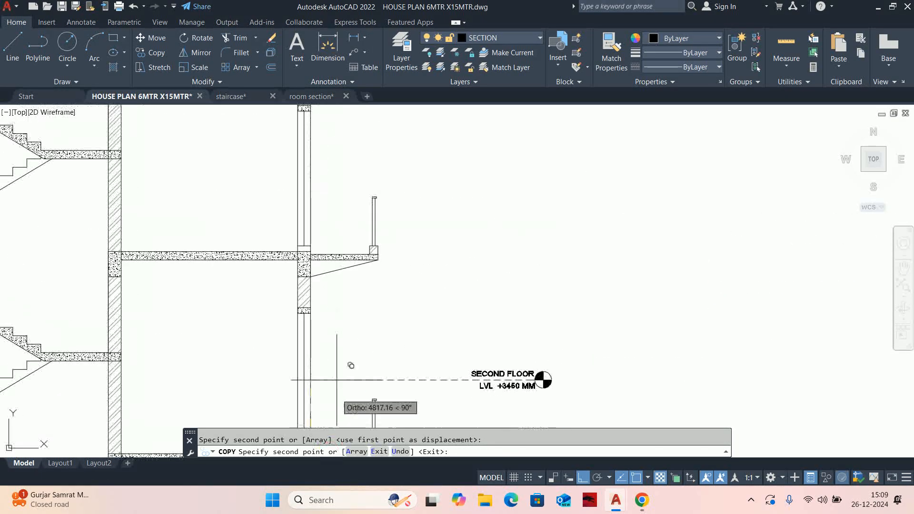
{"action": "left_click", "coordinate": [320, 314]}
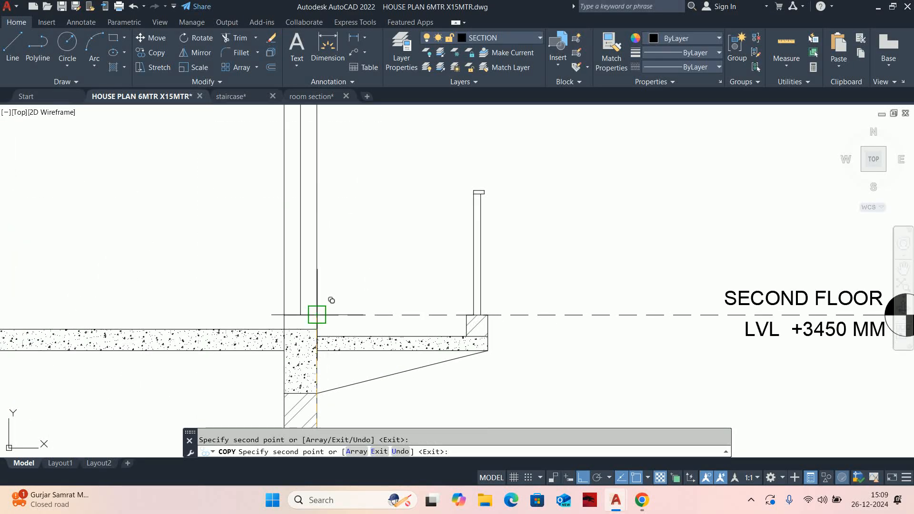
{"action": "key", "text": "ctrl+z"}
{"action": "scroll", "coordinate": [332, 197], "scroll_direction": "down", "scroll_amount": 5}
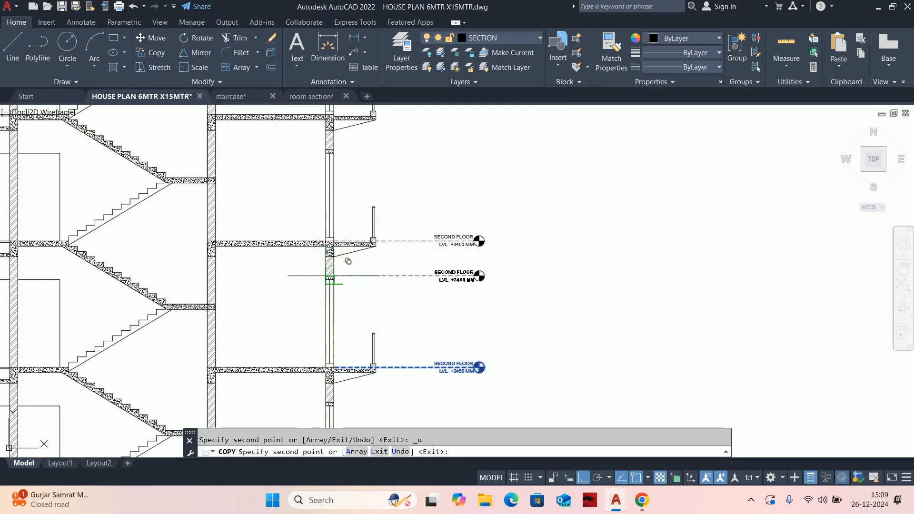
{"action": "scroll", "coordinate": [348, 232], "scroll_direction": "up", "scroll_amount": 5}
{"action": "scroll", "coordinate": [348, 232], "scroll_direction": "up", "scroll_amount": 4}
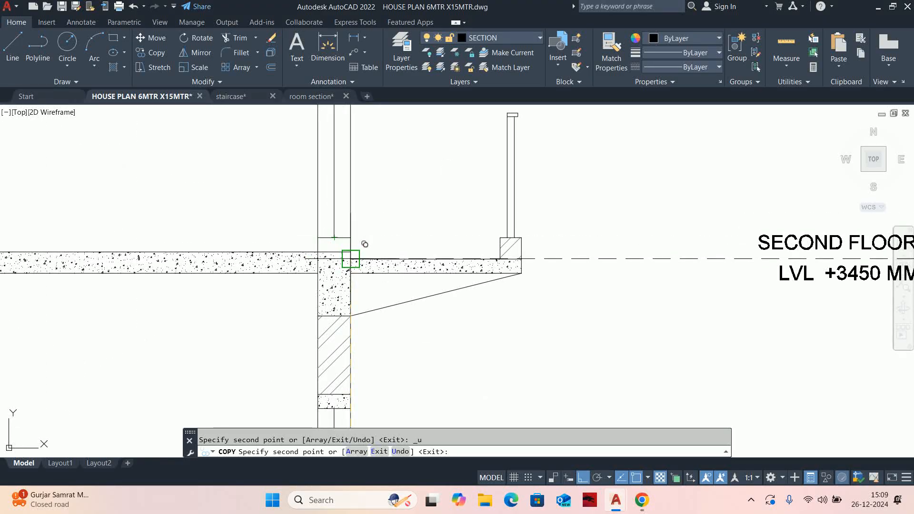
{"action": "scroll", "coordinate": [364, 244], "scroll_direction": "down", "scroll_amount": 5}
{"action": "scroll", "coordinate": [376, 218], "scroll_direction": "up", "scroll_amount": 5}
{"action": "scroll", "coordinate": [376, 219], "scroll_direction": "down", "scroll_amount": 5}
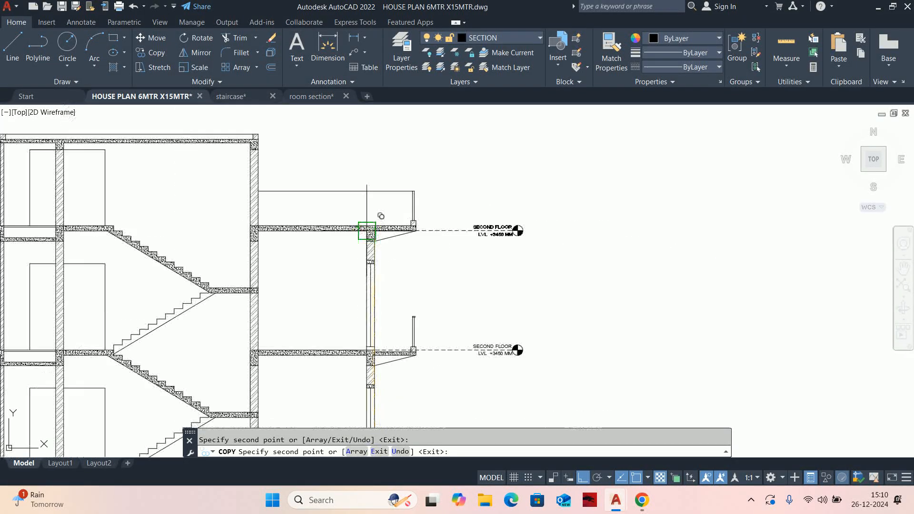
{"action": "scroll", "coordinate": [435, 261], "scroll_direction": "up", "scroll_amount": 6}
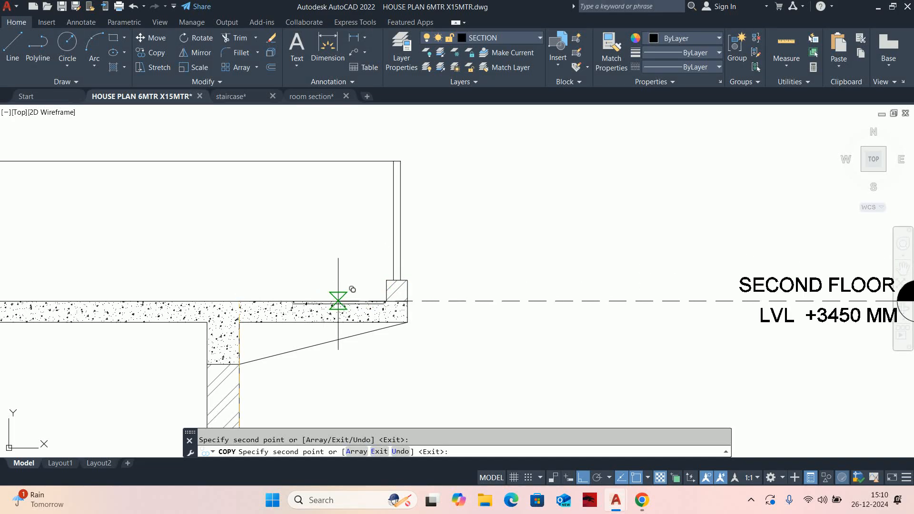
{"action": "key", "text": "Escape"}
- Shorten the terrace level's dashed line so it starts at the outer edge of the balcony slab
{"action": "left_click", "coordinate": [438, 302]}
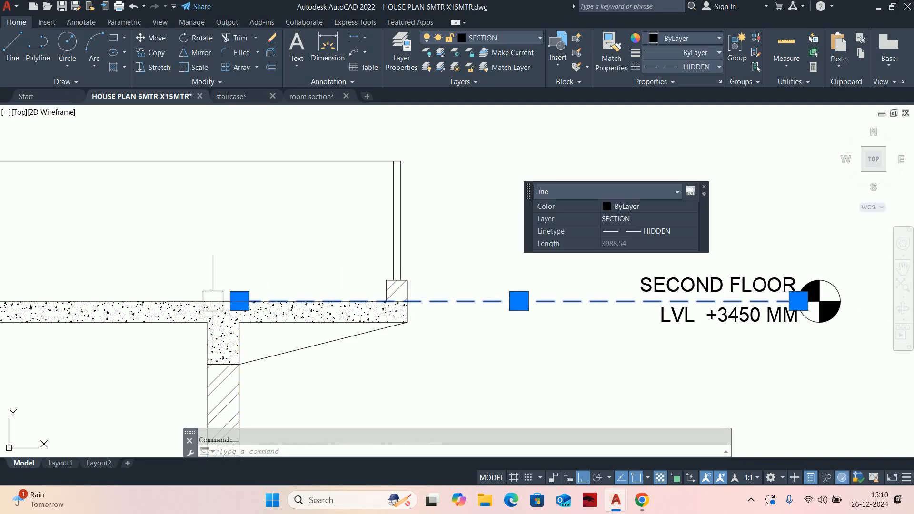
{"action": "left_click", "coordinate": [238, 300]}
{"action": "scroll", "coordinate": [369, 300], "scroll_direction": "up", "scroll_amount": 2}
{"action": "left_click", "coordinate": [426, 302]}
{"action": "scroll", "coordinate": [436, 302], "scroll_direction": "down", "scroll_amount": 3}
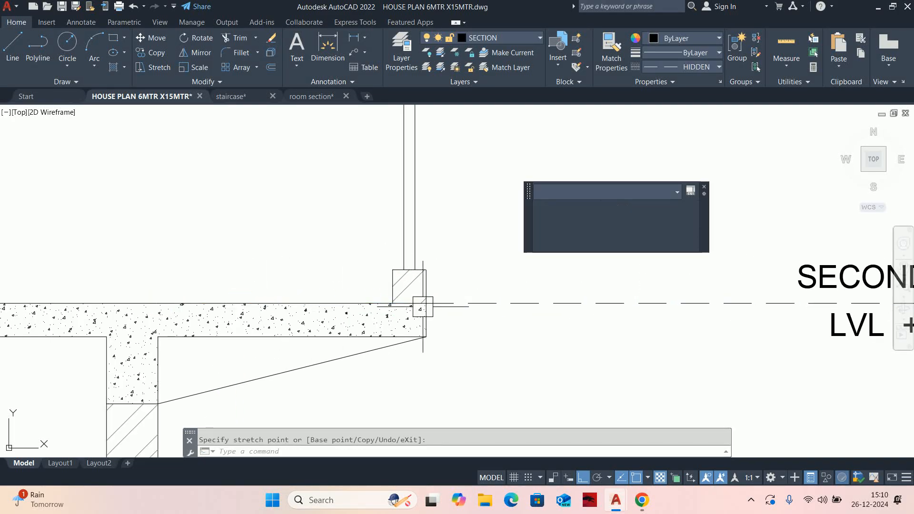
{"action": "scroll", "coordinate": [478, 314], "scroll_direction": "down", "scroll_amount": 2}
{"action": "key", "text": "Escape"}
{"action": "key", "text": "Return"}
{"action": "left_click", "coordinate": [554, 333]}
{"action": "left_click", "coordinate": [476, 282]}
{"action": "key", "text": "Return"}
{"action": "left_click", "coordinate": [601, 310]}
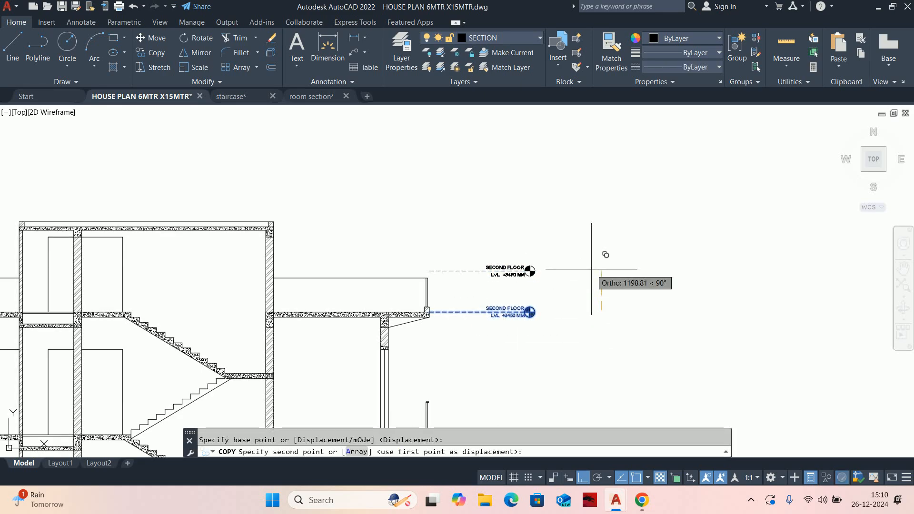
{"action": "type", "text": "2"}
{"action": "key", "text": "Return"}
- Draw a horizontal line from the staircase roof slab's outer edge to directly above the inner side of the terrace level symbol
{"action": "type", "text": "l"}
{"action": "key", "text": "Return"}
{"action": "scroll", "coordinate": [273, 232], "scroll_direction": "up", "scroll_amount": 2}
{"action": "left_click", "coordinate": [286, 226]}
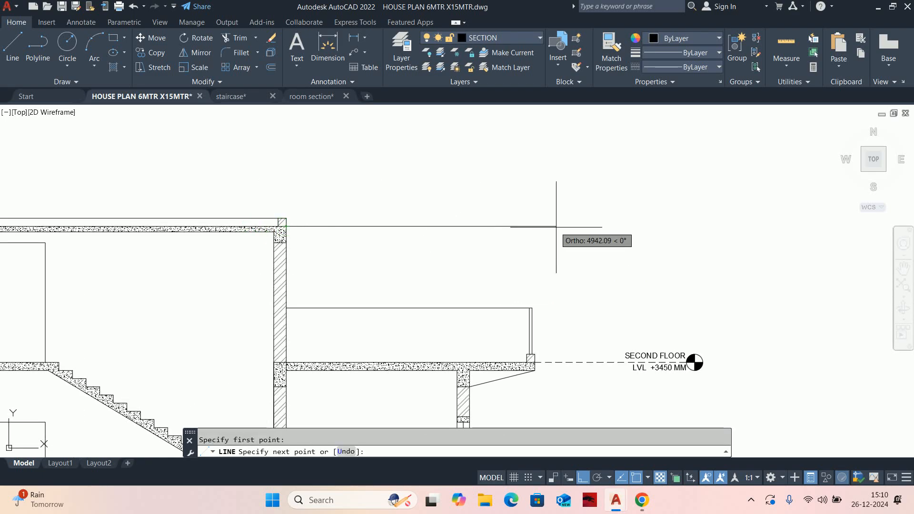
{"action": "scroll", "coordinate": [695, 362], "scroll_direction": "up", "scroll_amount": 5}
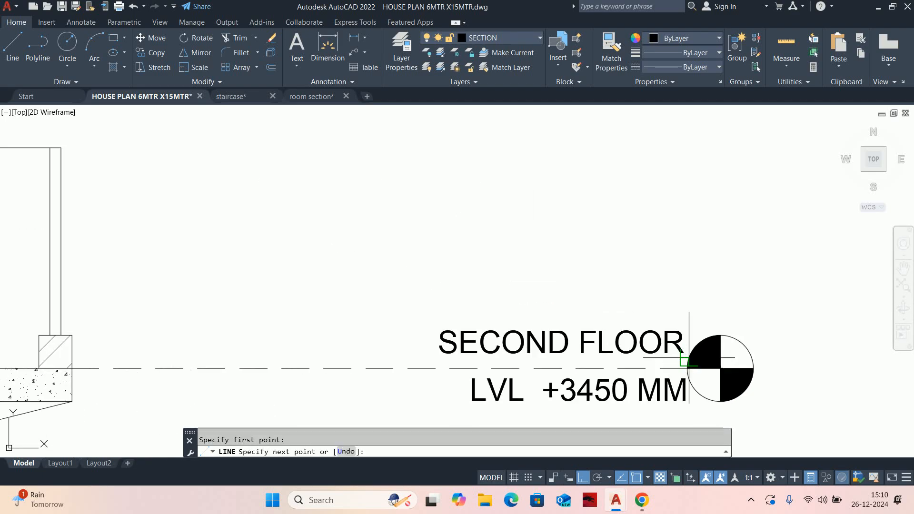
{"action": "scroll", "coordinate": [687, 368], "scroll_direction": "down", "scroll_amount": 4}
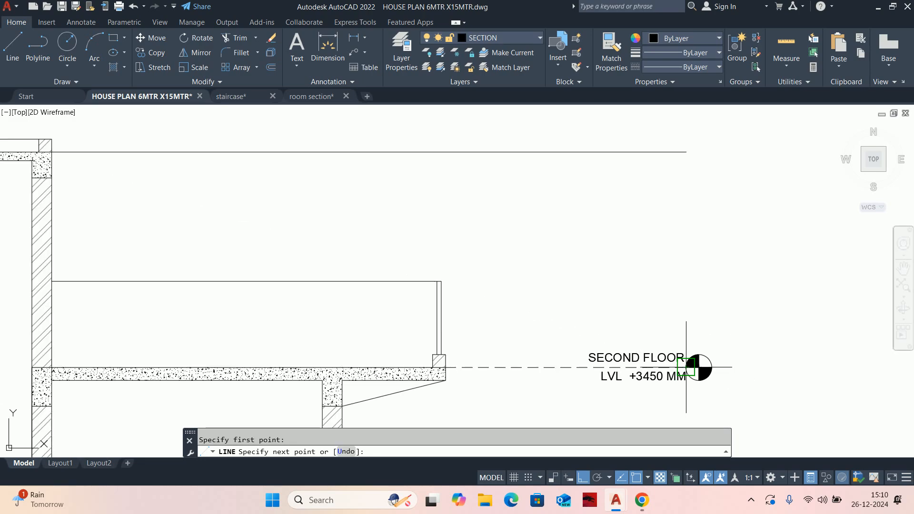
{"action": "key", "text": "Escape"}
- Copy the terrace level's text and round symbol to the outer end of the roof level line
{"action": "type", "text": "c"}
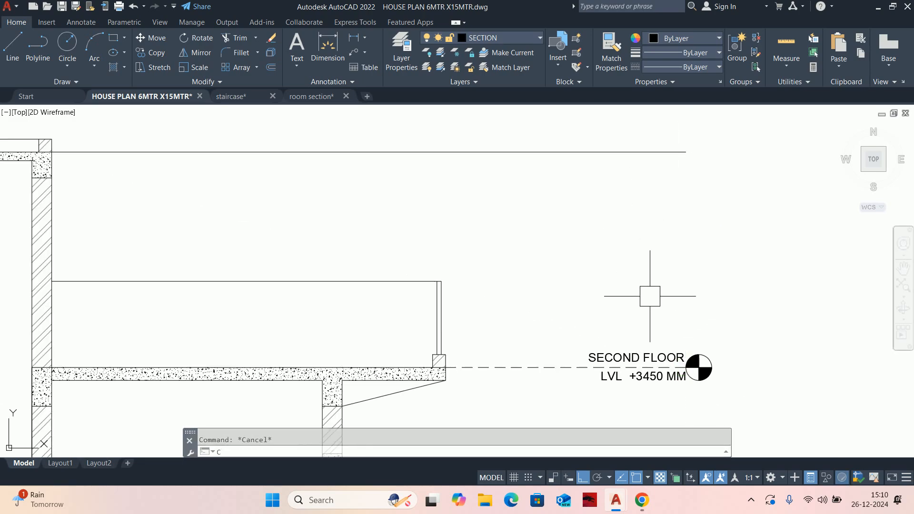
{"action": "type", "text": "o"}
{"action": "key", "text": "Return"}
{"action": "left_click", "coordinate": [556, 285]}
{"action": "left_click", "coordinate": [769, 416]}
{"action": "key", "text": "Return"}
{"action": "scroll", "coordinate": [692, 367], "scroll_direction": "up", "scroll_amount": 4}
{"action": "left_click", "coordinate": [660, 367]}
{"action": "scroll", "coordinate": [641, 181], "scroll_direction": "down", "scroll_amount": 4}
{"action": "middle_click_drag", "start_coordinate": [642, 189], "coordinate": [643, 353]}
{"action": "scroll", "coordinate": [641, 352], "scroll_direction": "up", "scroll_amount": 2}
{"action": "left_click", "coordinate": [657, 120]}
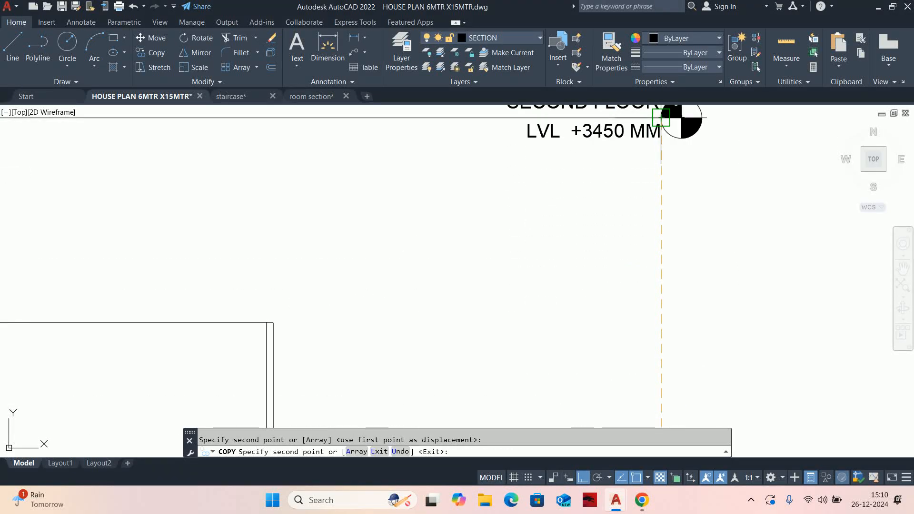
{"action": "key", "text": "Escape"}
- Match the properties of the terrace level's dashed line onto the new roof level line
{"action": "scroll", "coordinate": [578, 246], "scroll_direction": "down", "scroll_amount": 4}
{"action": "type", "text": "ma"}
{"action": "key", "text": "Return"}
{"action": "left_click", "coordinate": [528, 299]}
{"action": "left_click", "coordinate": [524, 216]}
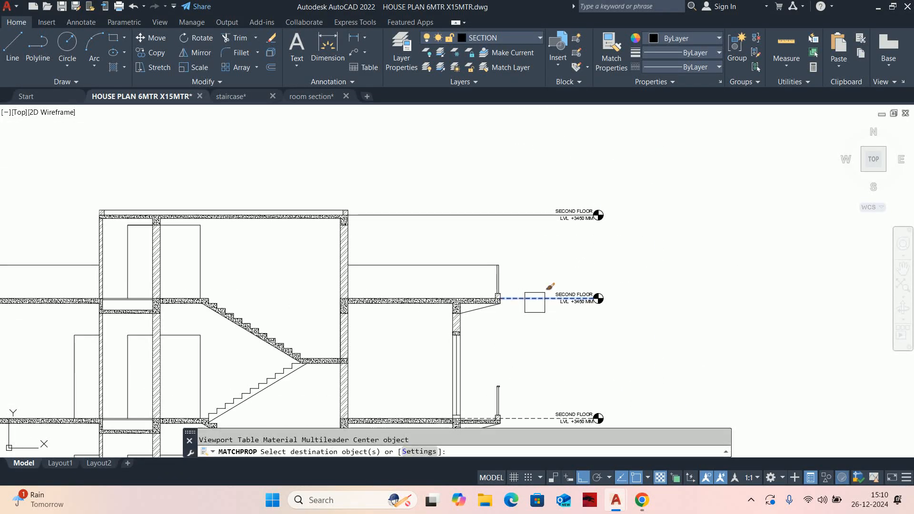
{"action": "key", "text": "Escape"}
{"action": "scroll", "coordinate": [637, 224], "scroll_direction": "down", "scroll_amount": 6}
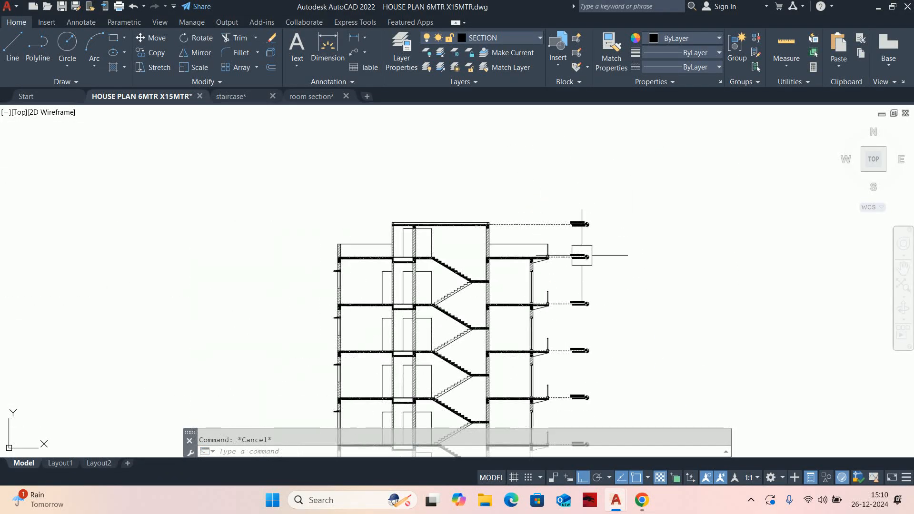
{"action": "middle_click_drag", "start_coordinate": [592, 322], "coordinate": [596, 213]}
{"action": "scroll", "coordinate": [586, 305], "scroll_direction": "up", "scroll_amount": 4}
{"action": "scroll", "coordinate": [576, 257], "scroll_direction": "down", "scroll_amount": 3}
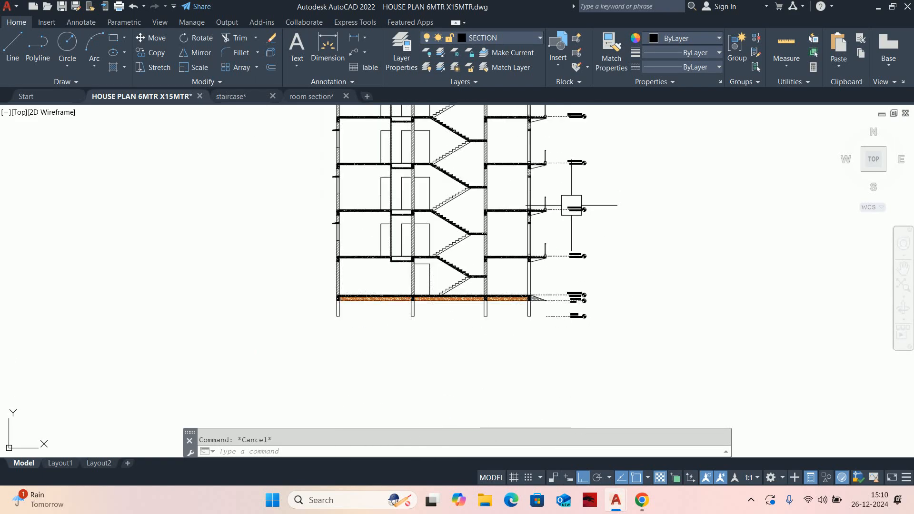
{"action": "scroll", "coordinate": [540, 331], "scroll_direction": "up", "scroll_amount": 5}
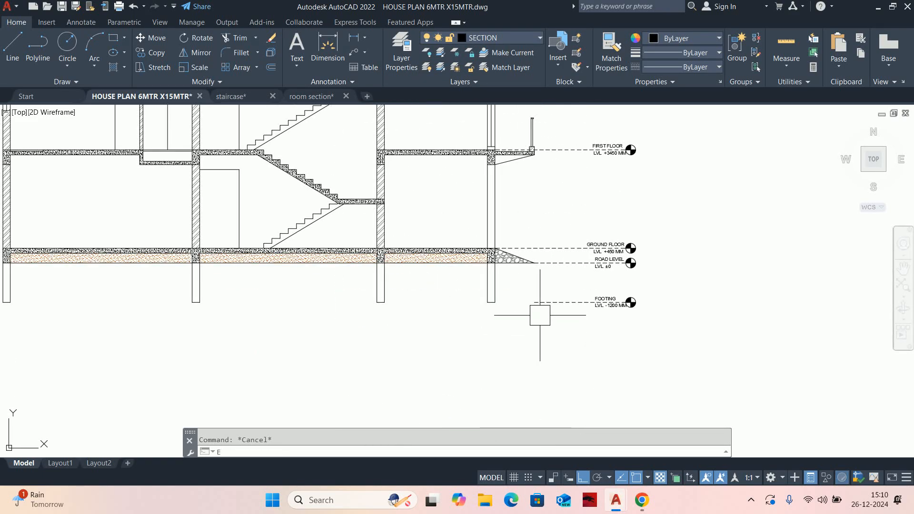
{"action": "type", "text": "x"}
{"action": "key", "text": "Return"}
{"action": "key", "text": "Escape"}
- Stretch all the level markers horizontally towards the building, shortening their dashed lines together
{"action": "scroll", "coordinate": [547, 313], "scroll_direction": "down", "scroll_amount": 3}
{"action": "scroll", "coordinate": [551, 314], "scroll_direction": "down", "scroll_amount": 2}
{"action": "type", "text": "s"}
{"action": "key", "text": "Return"}
{"action": "scroll", "coordinate": [584, 259], "scroll_direction": "down", "scroll_amount": 2}
{"action": "key", "text": "Escape"}
{"action": "type", "text": "s"}
{"action": "key", "text": "Return"}
{"action": "left_click", "coordinate": [623, 364]}
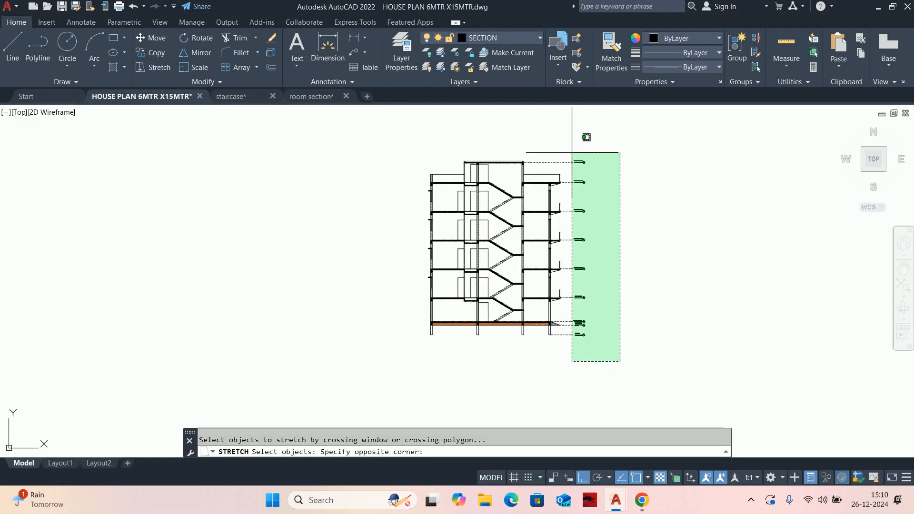
{"action": "left_click", "coordinate": [573, 138]}
{"action": "key", "text": "Return"}
{"action": "left_click", "coordinate": [614, 274]}
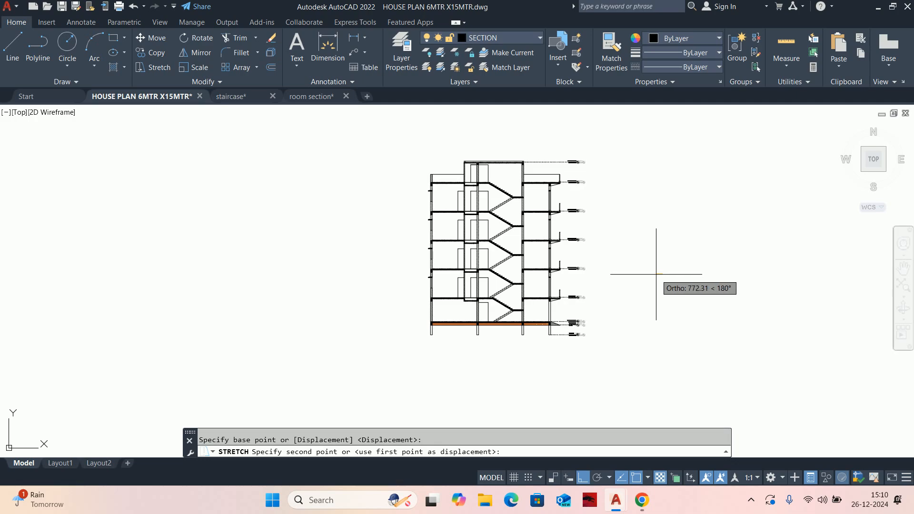
{"action": "key", "text": "Escape"}
{"action": "scroll", "coordinate": [574, 198], "scroll_direction": "up", "scroll_amount": 6}
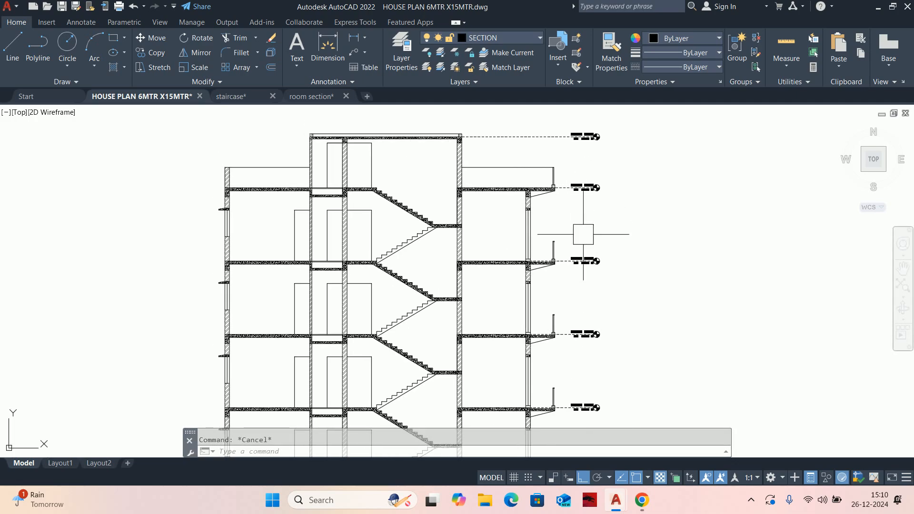
{"action": "scroll", "coordinate": [533, 275], "scroll_direction": "down", "scroll_amount": 2}
{"action": "type", "text": "Q"}
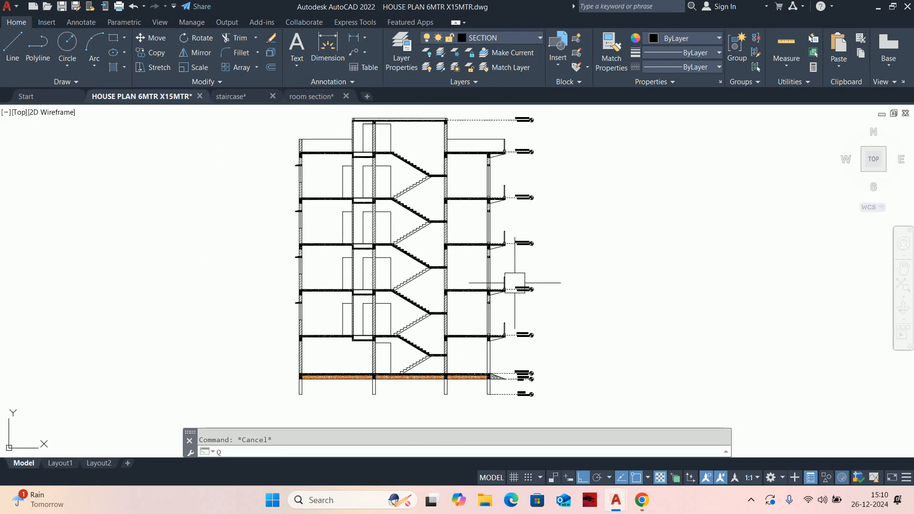
{"action": "type", "text": "DIM"}
{"action": "key", "text": "Return"}
{"action": "scroll", "coordinate": [530, 299], "scroll_direction": "up", "scroll_amount": 6}
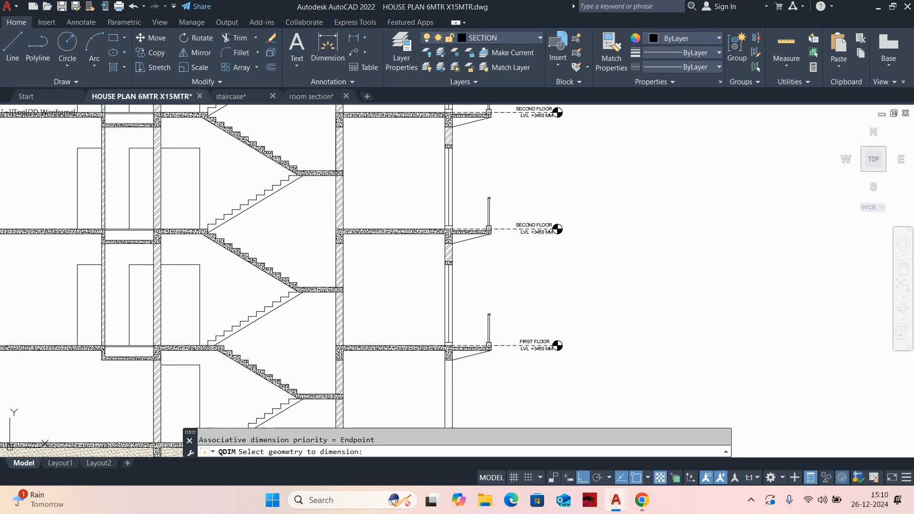
{"action": "middle_click_drag", "start_coordinate": [517, 289], "coordinate": [517, 289]}
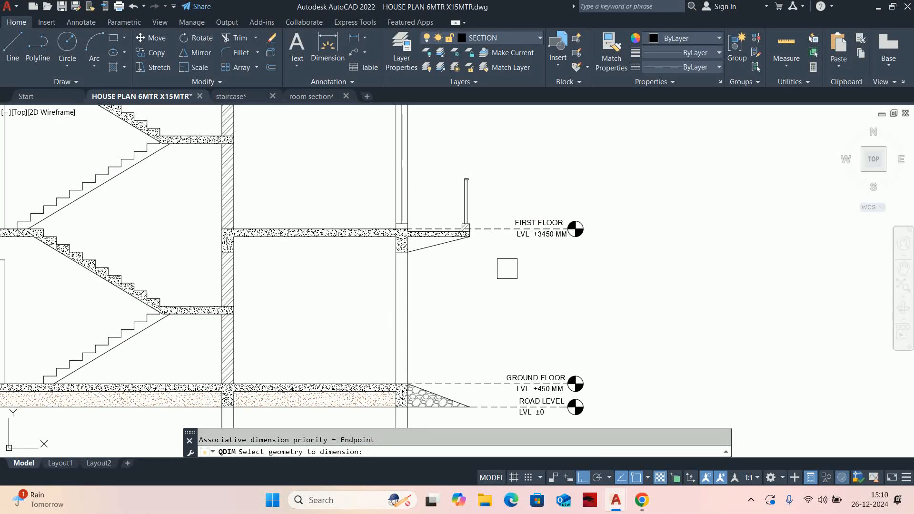
{"action": "scroll", "coordinate": [510, 271], "scroll_direction": "down", "scroll_amount": 2}
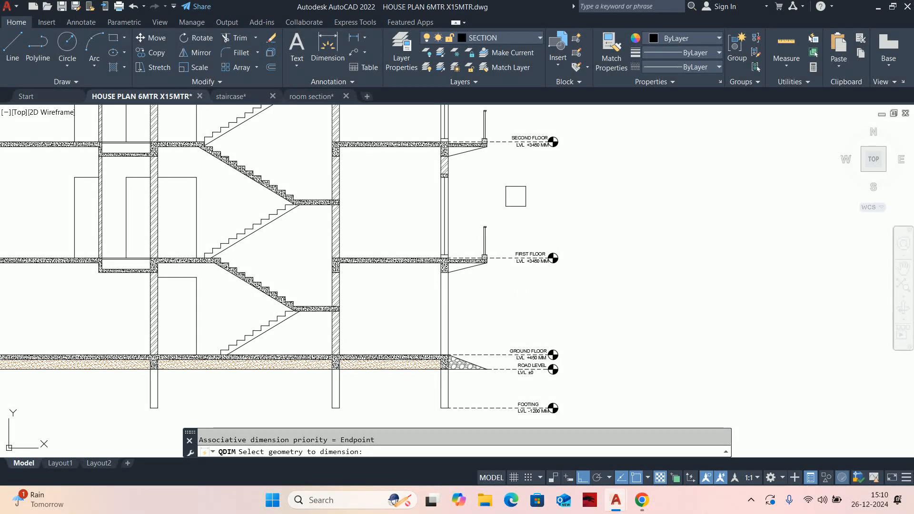
{"action": "middle_click_drag", "start_coordinate": [515, 197], "coordinate": [505, 237]}
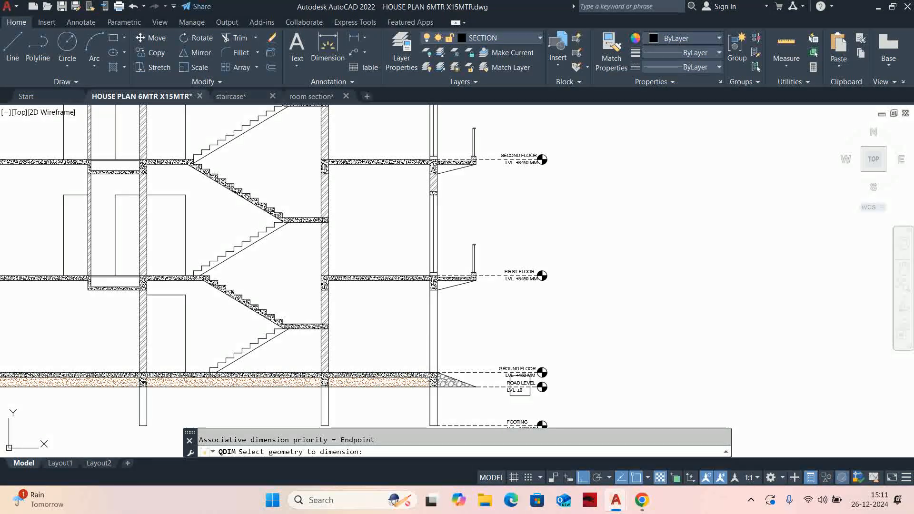
{"action": "key", "text": "Escape"}
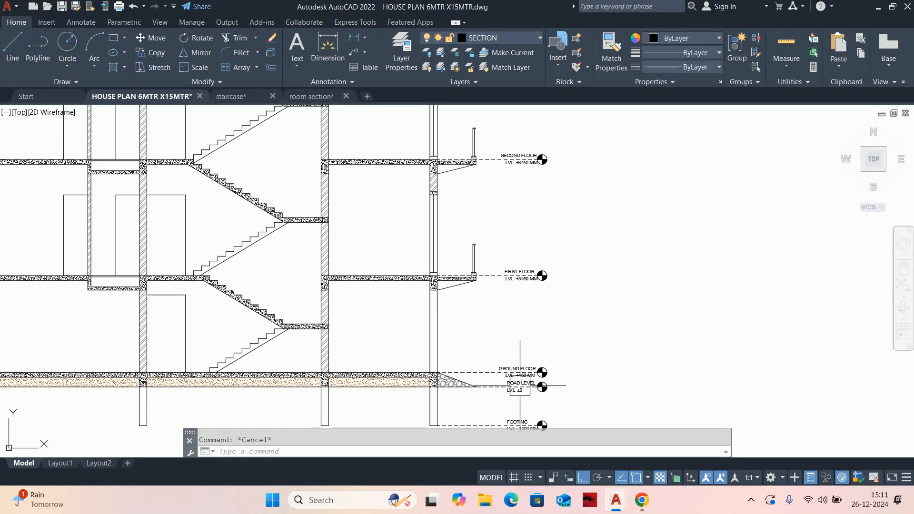
- Add a vertical linear dimension from the road level symbol to the first floor symbol, placed just outside the level markers
{"action": "type", "text": "D"}
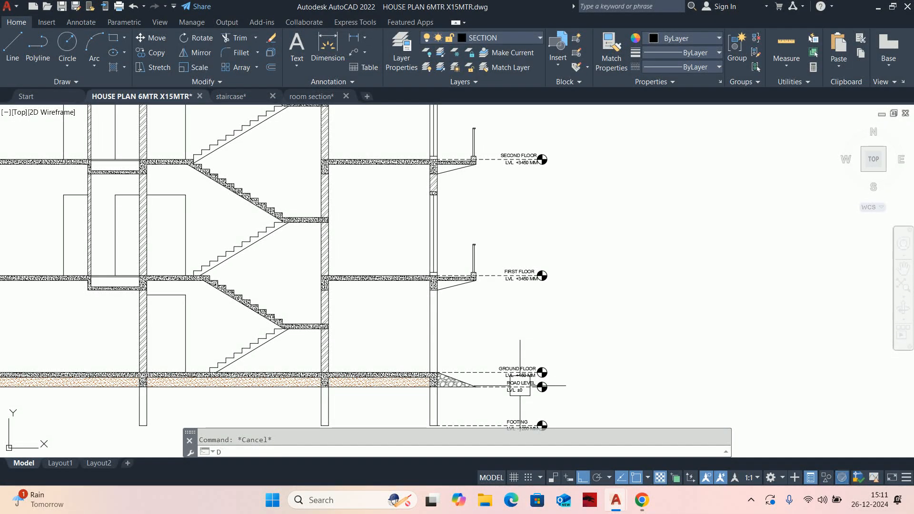
{"action": "type", "text": "LI"}
{"action": "key", "text": "Return"}
{"action": "scroll", "coordinate": [496, 381], "scroll_direction": "up", "scroll_amount": 2}
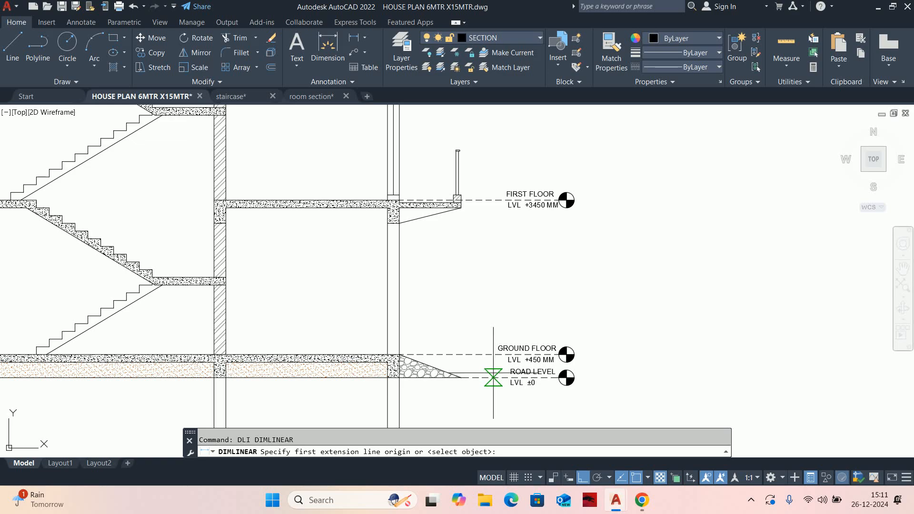
{"action": "scroll", "coordinate": [560, 381], "scroll_direction": "up", "scroll_amount": 5}
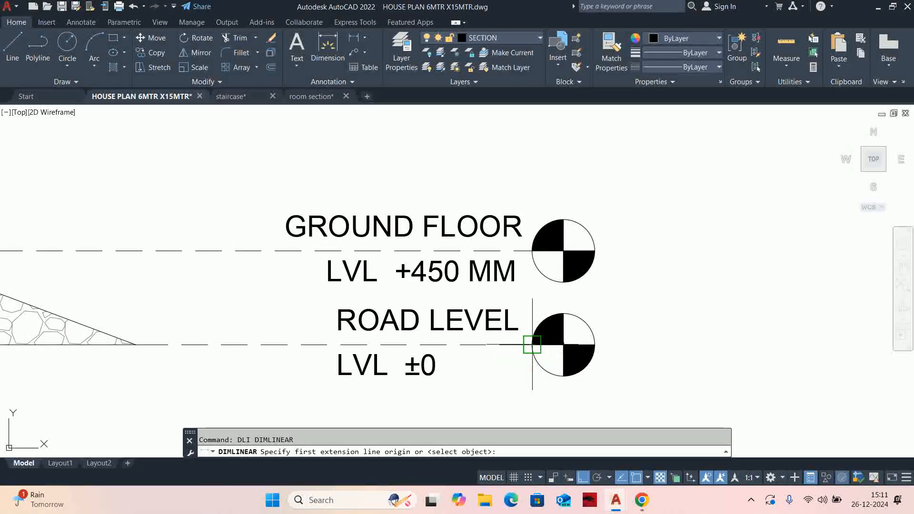
{"action": "left_click", "coordinate": [564, 344]}
{"action": "scroll", "coordinate": [562, 343], "scroll_direction": "down", "scroll_amount": 5}
{"action": "middle_click_drag", "start_coordinate": [561, 261], "coordinate": [565, 309]}
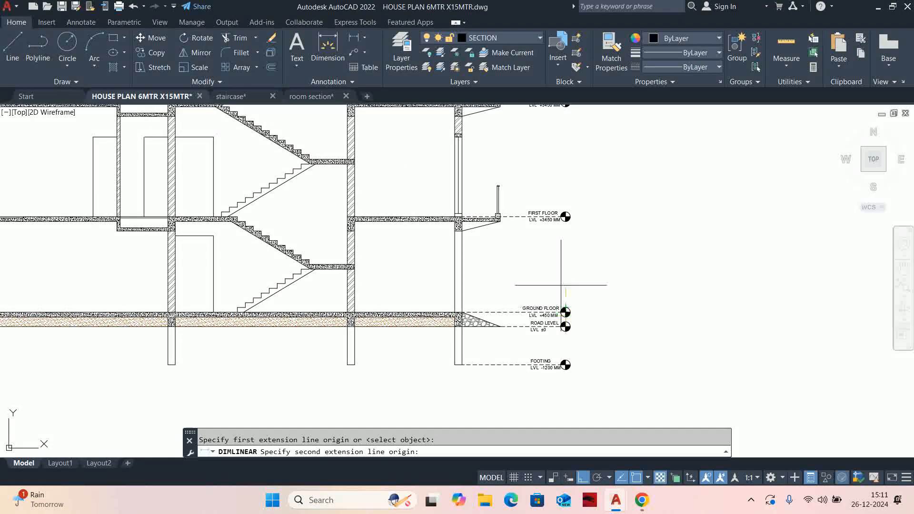
{"action": "scroll", "coordinate": [565, 310], "scroll_direction": "up", "scroll_amount": 3}
{"action": "left_click", "coordinate": [567, 207]}
{"action": "scroll", "coordinate": [638, 296], "scroll_direction": "down", "scroll_amount": 4}
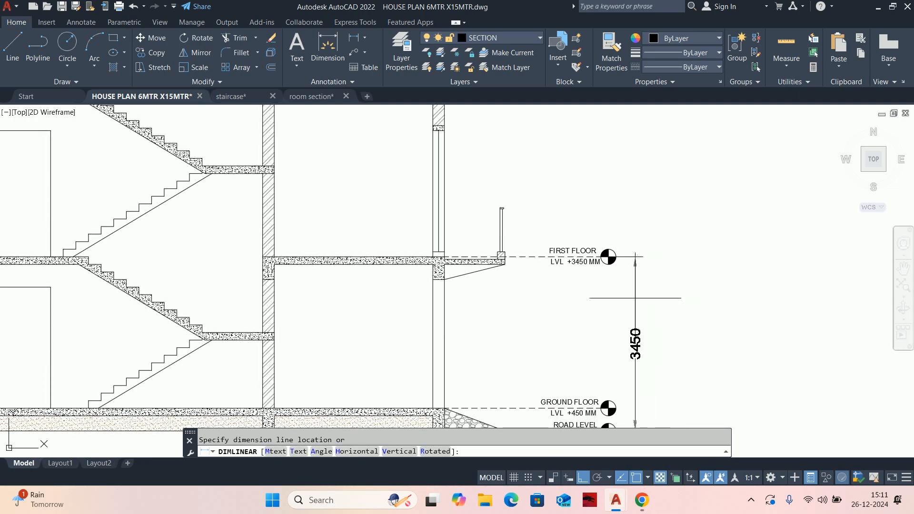
{"action": "left_click", "coordinate": [639, 298]}
{"action": "middle_click_drag", "start_coordinate": [638, 306], "coordinate": [603, 253]}
{"action": "key", "text": "Escape"}
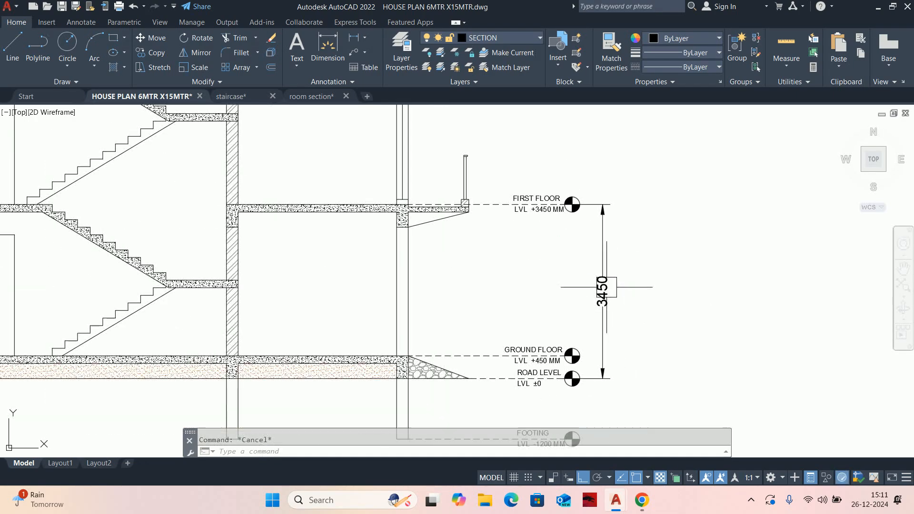
- Set the baseline spacing of the ISO-25 dimension style to 300
{"action": "type", "text": "d"}
{"action": "key", "text": "Return"}
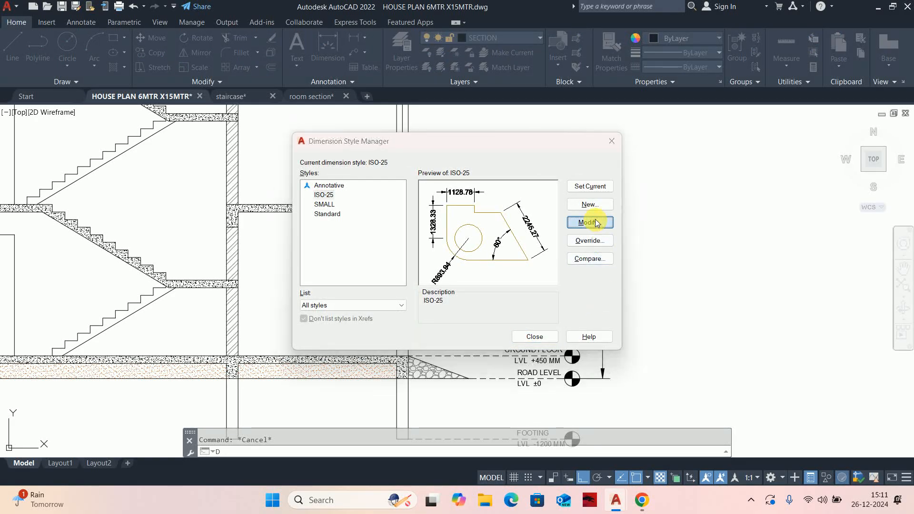
{"action": "left_click", "coordinate": [595, 223]}
{"action": "left_click", "coordinate": [361, 151]}
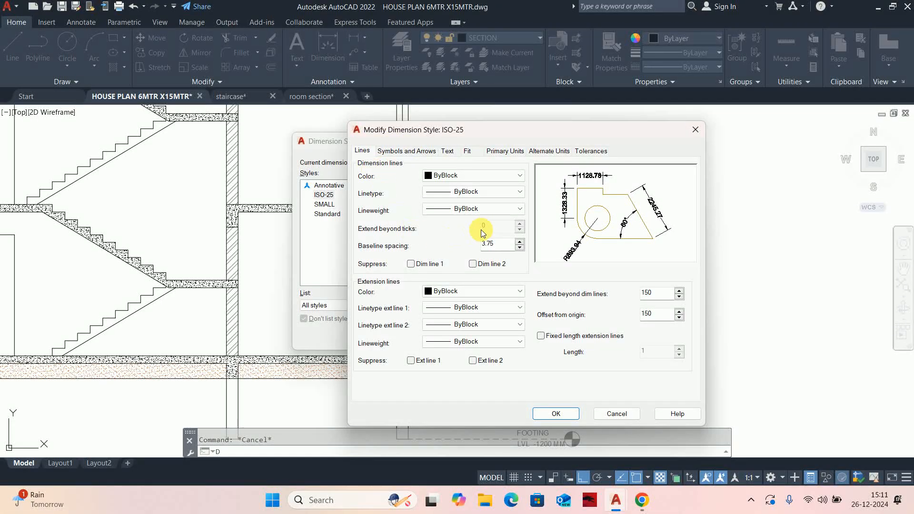
{"action": "left_click_drag", "start_coordinate": [500, 247], "coordinate": [419, 243]}
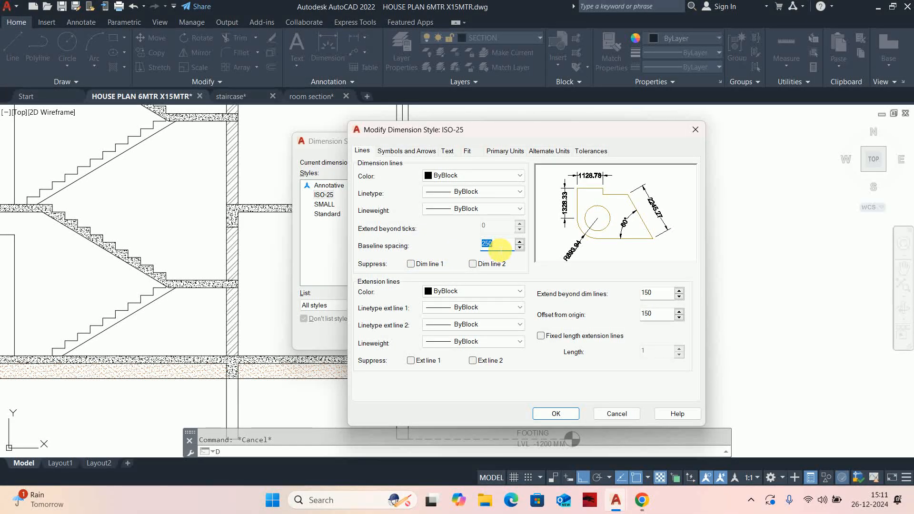
{"action": "type", "text": "300"}
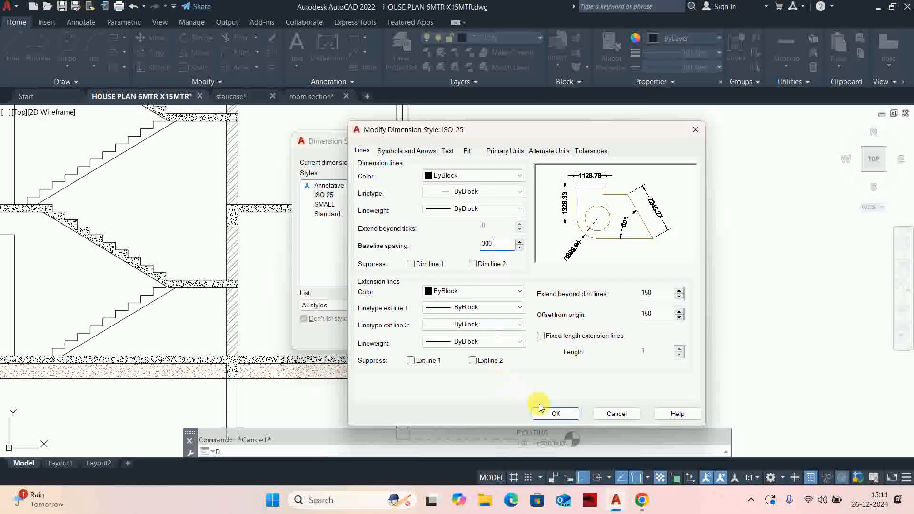
{"action": "left_click", "coordinate": [543, 413]}
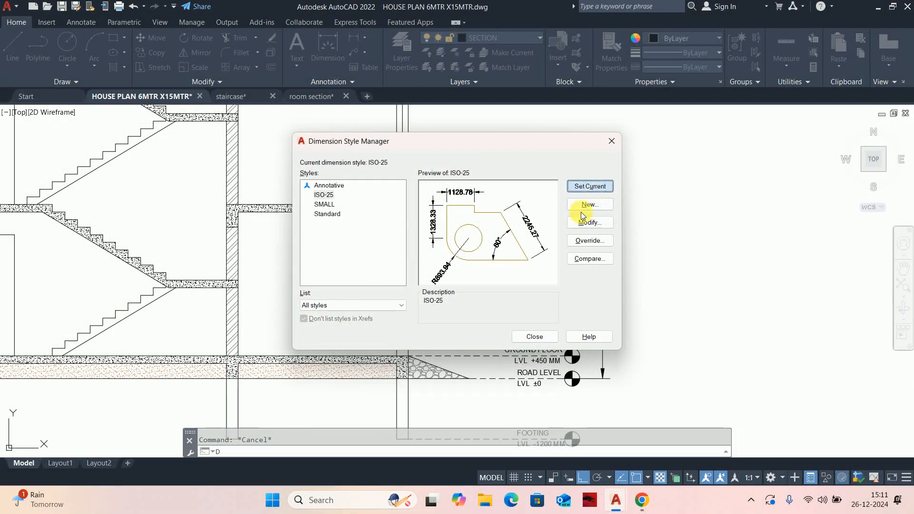
{"action": "left_click", "coordinate": [534, 336]}
- Add baseline dimensions from the road level to the centres of the next two level symbols above the first floor
{"action": "scroll", "coordinate": [619, 343], "scroll_direction": "down", "scroll_amount": 5}
{"action": "mouse_move", "coordinate": [609, 345]}
{"action": "middle_mouse_down"}
{"action": "mouse_move", "coordinate": [567, 307]}
{"action": "mouse_move", "coordinate": [496, 321]}
{"action": "middle_mouse_up"}
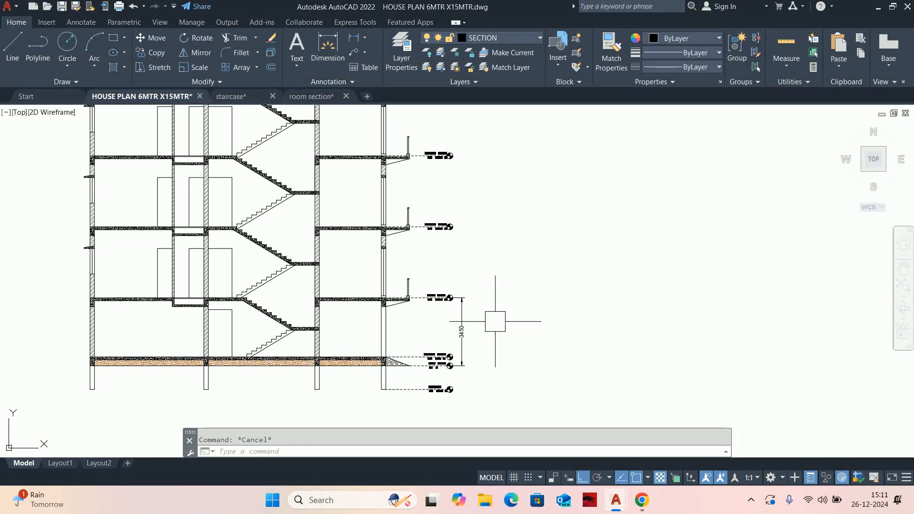
{"action": "type", "text": "DBA"}
{"action": "key", "text": "Return"}
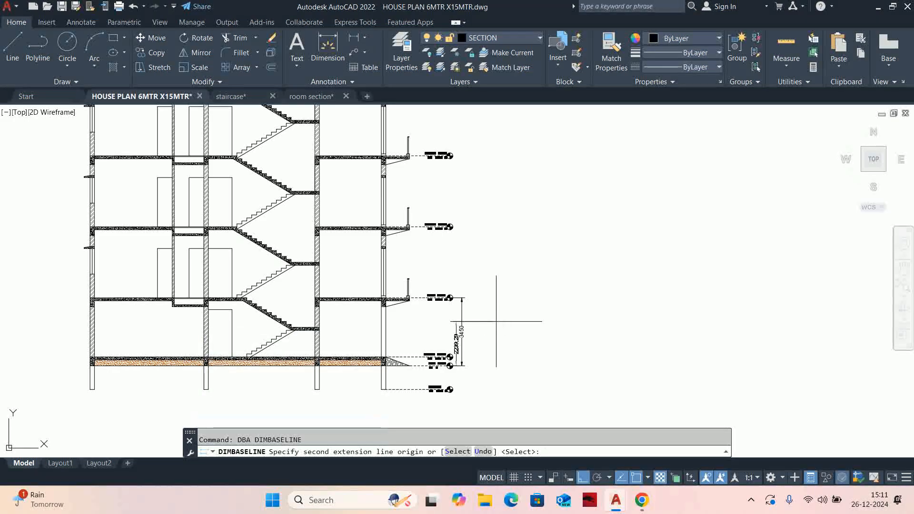
{"action": "scroll", "coordinate": [452, 228], "scroll_direction": "up", "scroll_amount": 5}
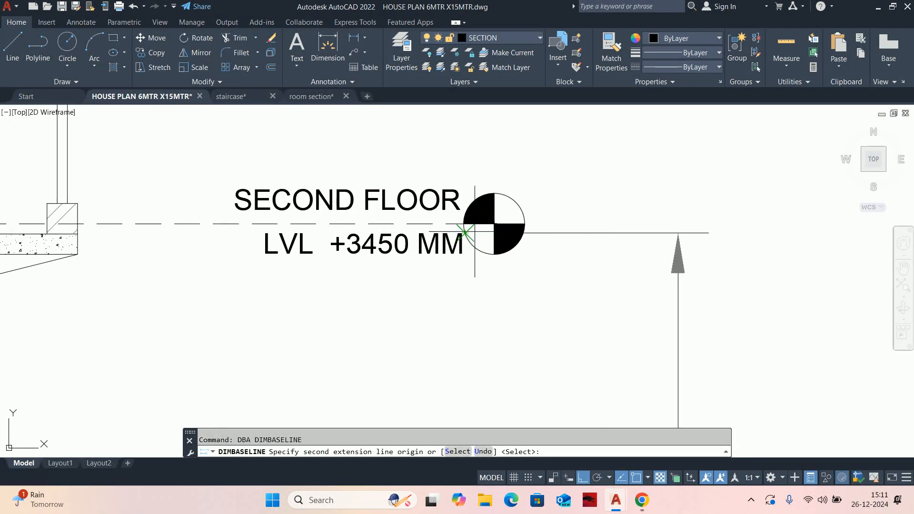
{"action": "scroll", "coordinate": [498, 271], "scroll_direction": "down", "scroll_amount": 2}
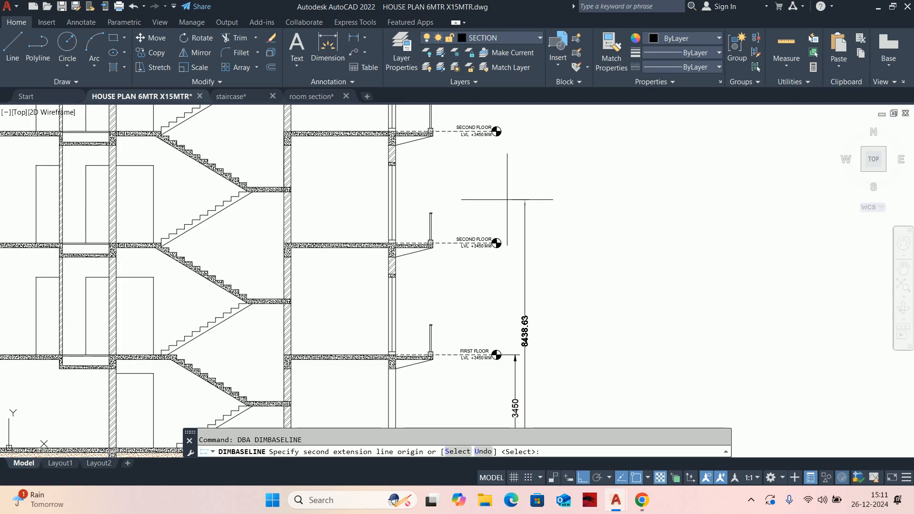
{"action": "middle_click_drag", "start_coordinate": [518, 263], "coordinate": [516, 192]}
{"action": "scroll", "coordinate": [516, 195], "scroll_direction": "up", "scroll_amount": 5}
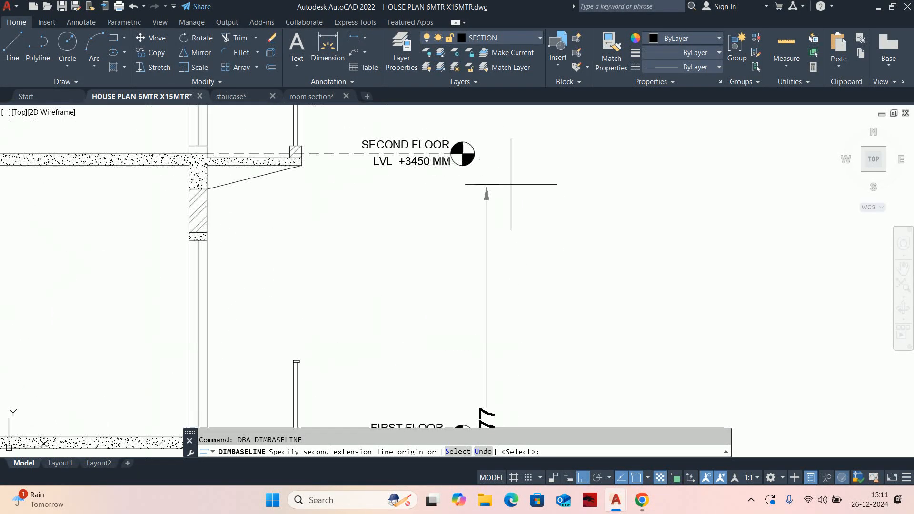
{"action": "left_click", "coordinate": [442, 226]}
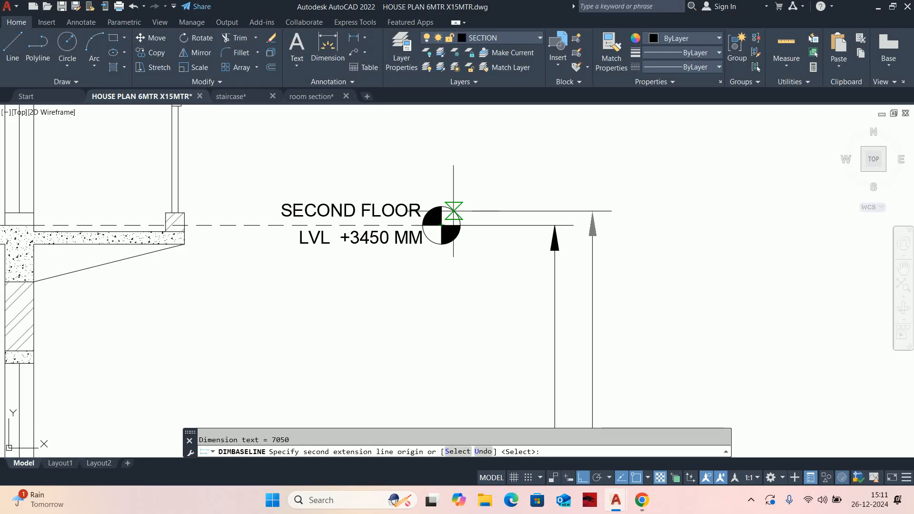
{"action": "scroll", "coordinate": [443, 224], "scroll_direction": "down", "scroll_amount": 3}
{"action": "scroll", "coordinate": [484, 249], "scroll_direction": "up", "scroll_amount": 4}
{"action": "left_click", "coordinate": [500, 267]}
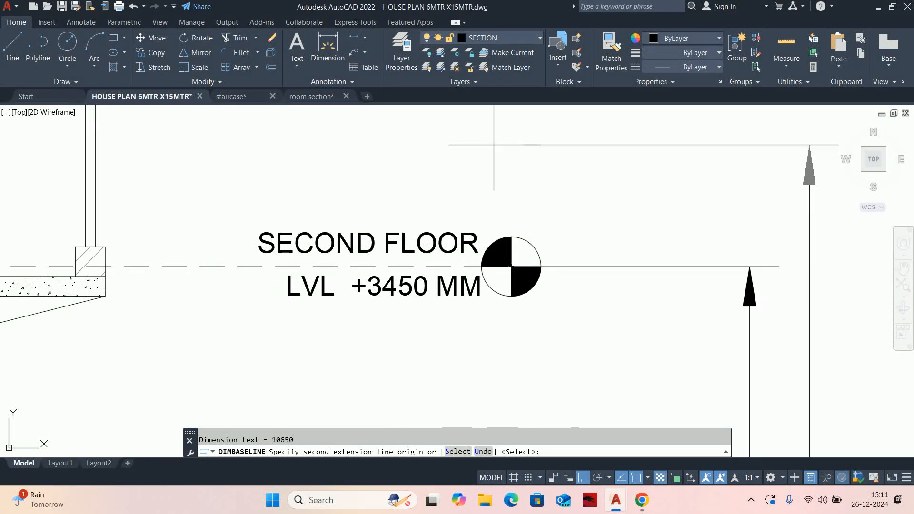
- Continue the baseline dimensions from the road level to the fourth floor, terrace and staircase roof level symbols, and finish the command
{"action": "scroll", "coordinate": [504, 267], "scroll_direction": "down", "scroll_amount": 3}
{"action": "scroll", "coordinate": [514, 251], "scroll_direction": "up", "scroll_amount": 4}
{"action": "left_click", "coordinate": [489, 251]}
{"action": "scroll", "coordinate": [489, 251], "scroll_direction": "down", "scroll_amount": 4}
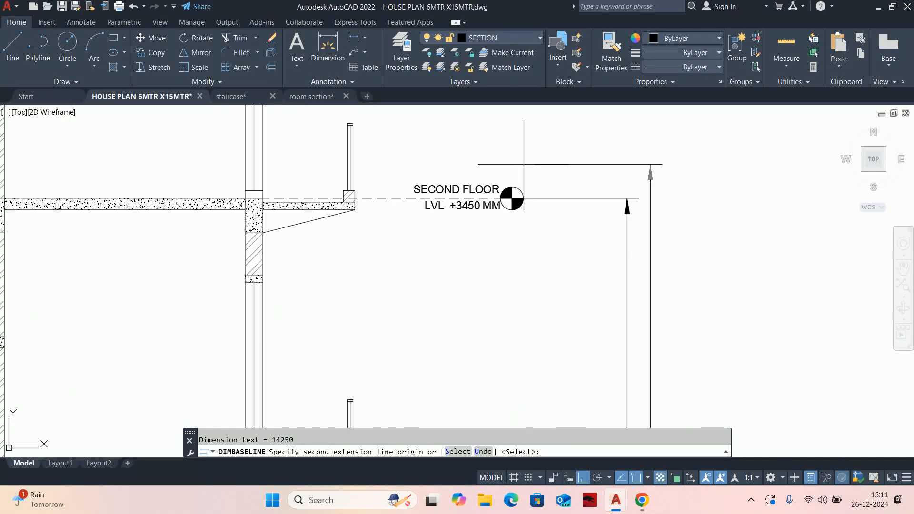
{"action": "scroll", "coordinate": [526, 304], "scroll_direction": "up", "scroll_amount": 4}
{"action": "left_click", "coordinate": [541, 312]}
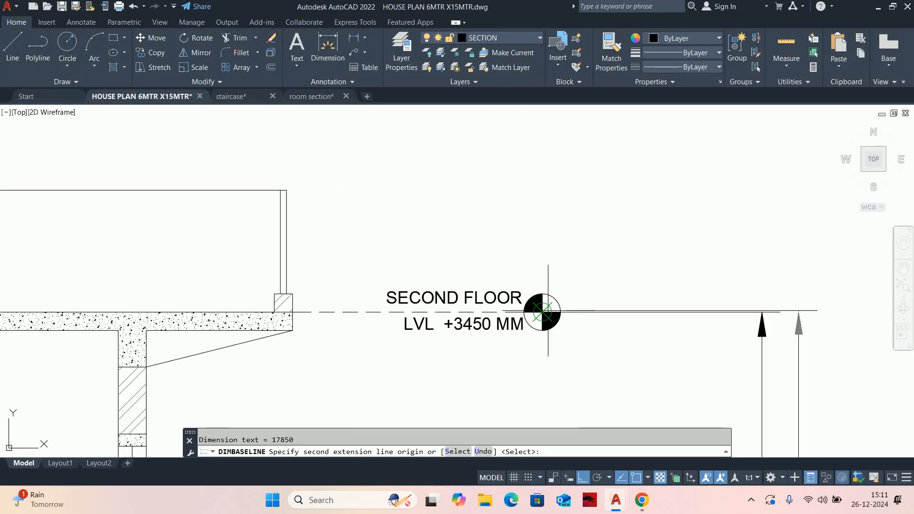
{"action": "scroll", "coordinate": [541, 312], "scroll_direction": "down", "scroll_amount": 4}
{"action": "scroll", "coordinate": [537, 238], "scroll_direction": "up", "scroll_amount": 4}
{"action": "left_click", "coordinate": [537, 241]}
{"action": "scroll", "coordinate": [538, 243], "scroll_direction": "down", "scroll_amount": 4}
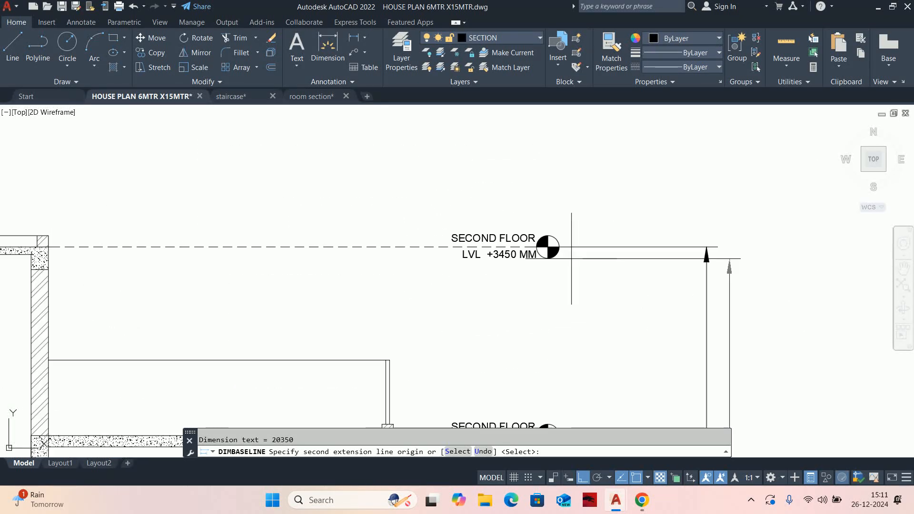
{"action": "key", "text": "Escape"}
- Change the level text of the marker directly above the first floor to "LVL +7050 MM"
{"action": "scroll", "coordinate": [575, 352], "scroll_direction": "up", "scroll_amount": 2}
{"action": "scroll", "coordinate": [575, 352], "scroll_direction": "up", "scroll_amount": 5}
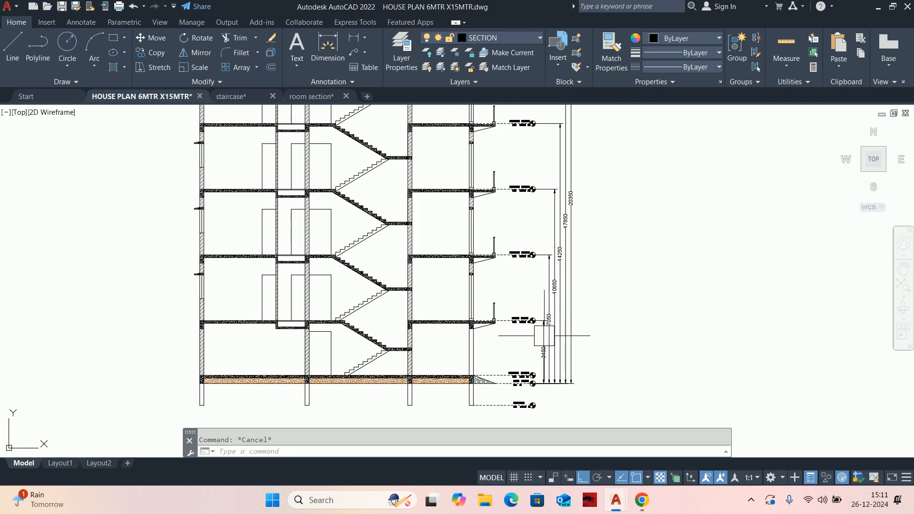
{"action": "middle_click_drag", "start_coordinate": [547, 250], "coordinate": [529, 190]}
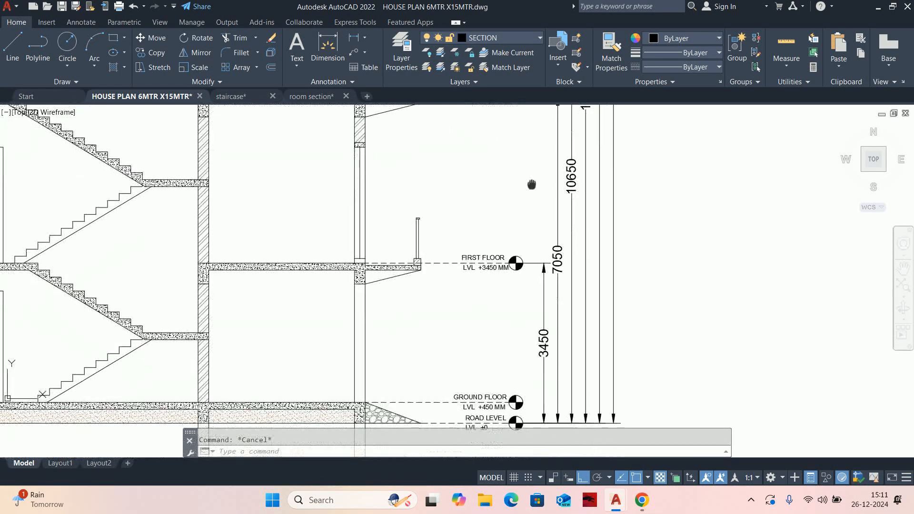
{"action": "middle_click_drag", "start_coordinate": [512, 279], "coordinate": [492, 362]}
{"action": "scroll", "coordinate": [468, 198], "scroll_direction": "up", "scroll_amount": 2}
{"action": "scroll", "coordinate": [469, 197], "scroll_direction": "down", "scroll_amount": 2}
{"action": "scroll", "coordinate": [469, 195], "scroll_direction": "up", "scroll_amount": 4}
{"action": "double_click", "coordinate": [469, 191]}
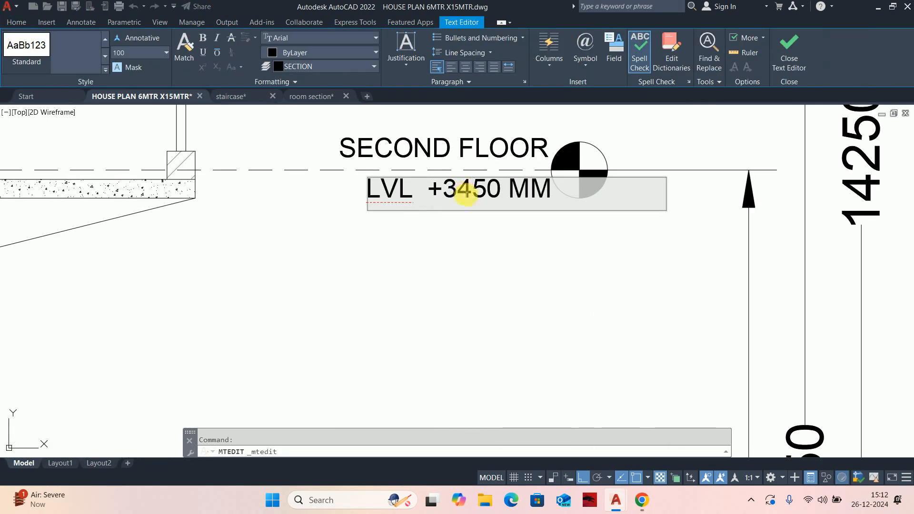
{"action": "left_click_drag", "start_coordinate": [491, 203], "coordinate": [506, 202]}
{"action": "key", "text": "BackSpace"}
{"action": "key", "text": "BackSpace"}
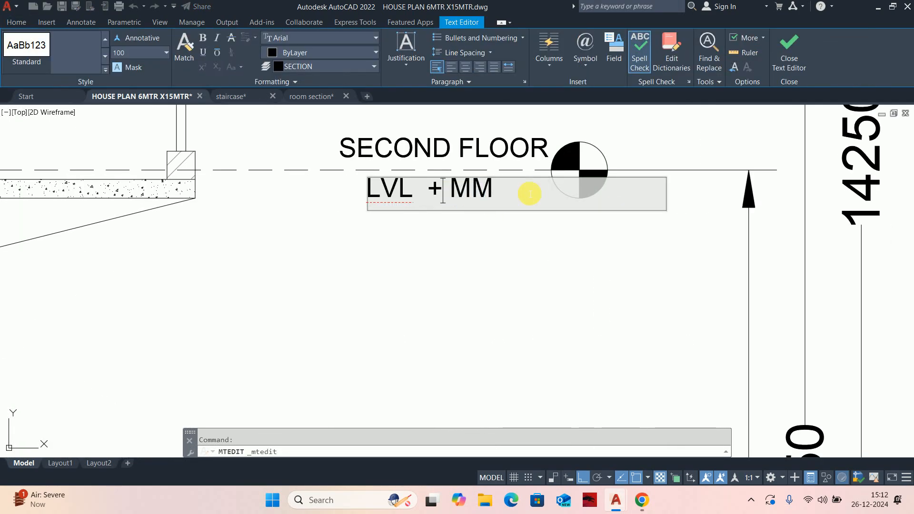
{"action": "type", "text": "7050"}
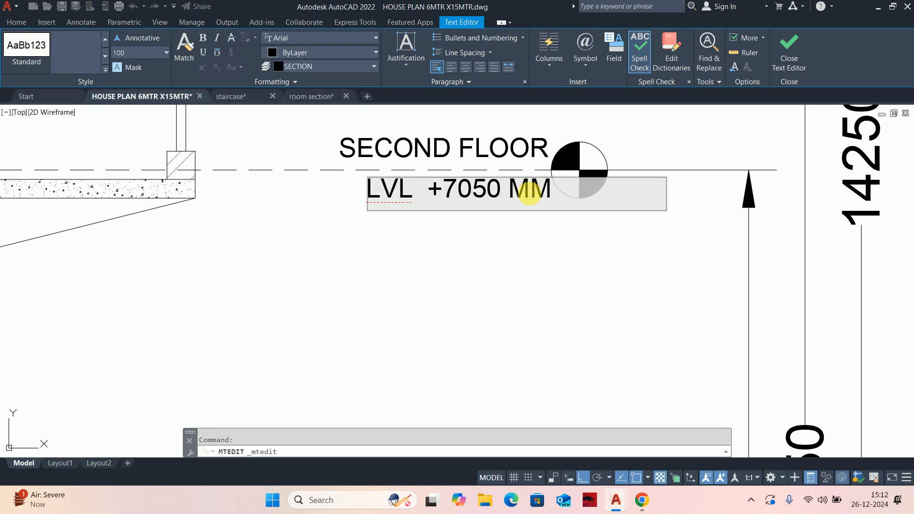
{"action": "left_click", "coordinate": [504, 284]}
{"action": "scroll", "coordinate": [441, 361], "scroll_direction": "down", "scroll_amount": 4}
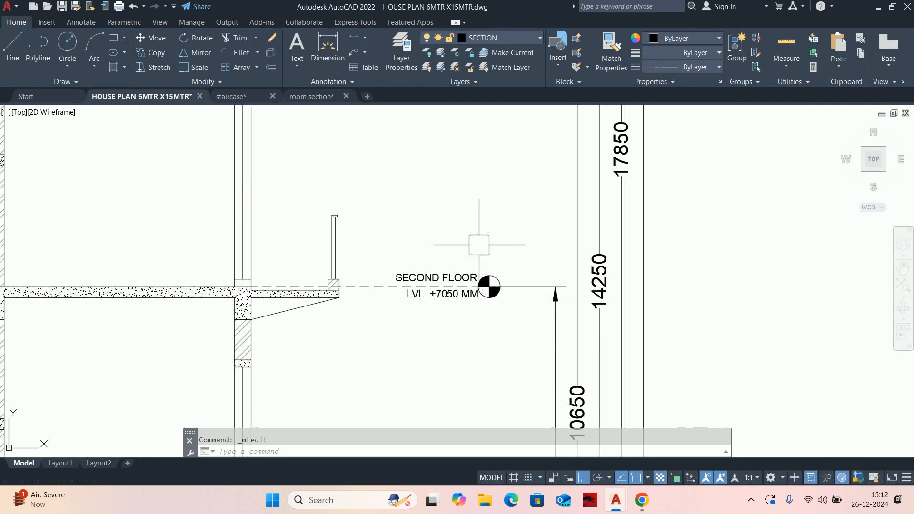
{"action": "scroll", "coordinate": [494, 198], "scroll_direction": "down", "scroll_amount": 2}
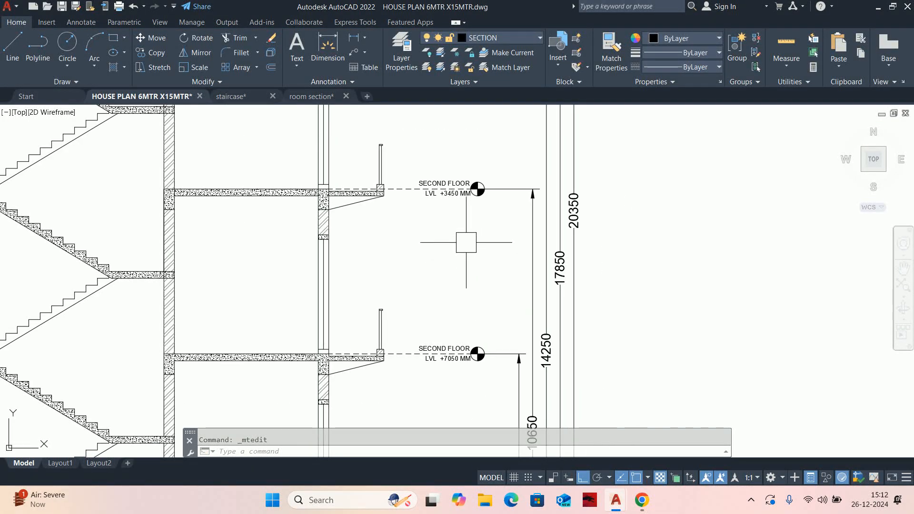
- Change the level text of the second marker above the first floor to "LVL +10650 MM"
{"action": "scroll", "coordinate": [456, 217], "scroll_direction": "up", "scroll_amount": 5}
{"action": "scroll", "coordinate": [444, 208], "scroll_direction": "down", "scroll_amount": 5}
{"action": "mouse_move", "coordinate": [544, 342]}
{"action": "middle_mouse_down"}
{"action": "mouse_move", "coordinate": [537, 278]}
{"action": "mouse_move", "coordinate": [567, 347]}
{"action": "middle_mouse_up"}
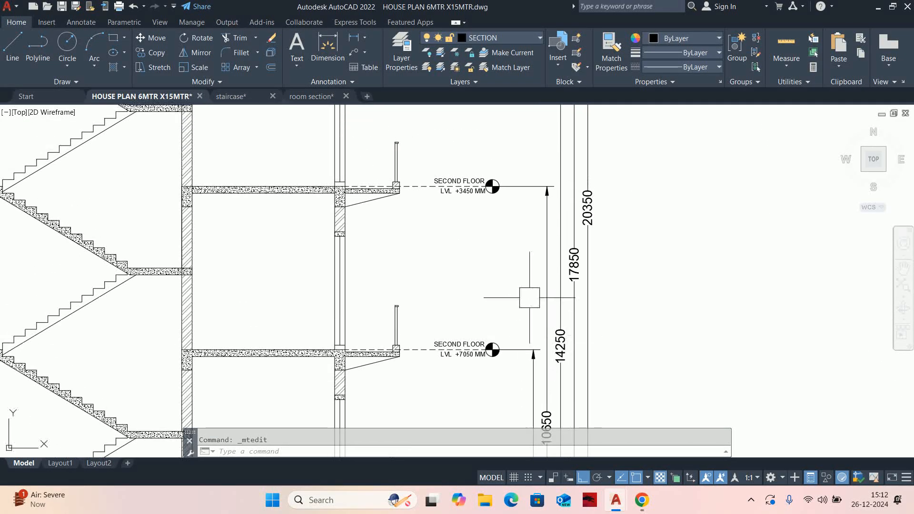
{"action": "scroll", "coordinate": [471, 193], "scroll_direction": "up", "scroll_amount": 5}
{"action": "double_click", "coordinate": [413, 182]}
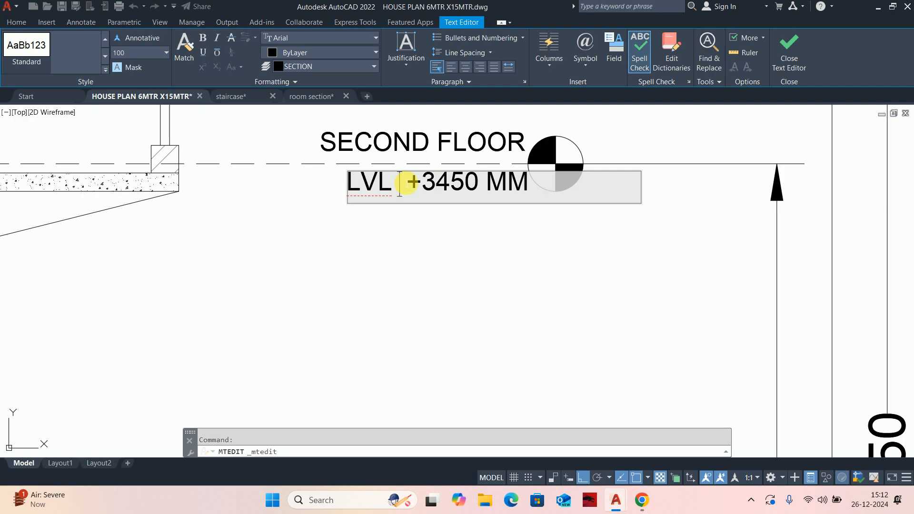
{"action": "left_click_drag", "start_coordinate": [400, 184], "coordinate": [480, 191]}
{"action": "type", "text": "+"}
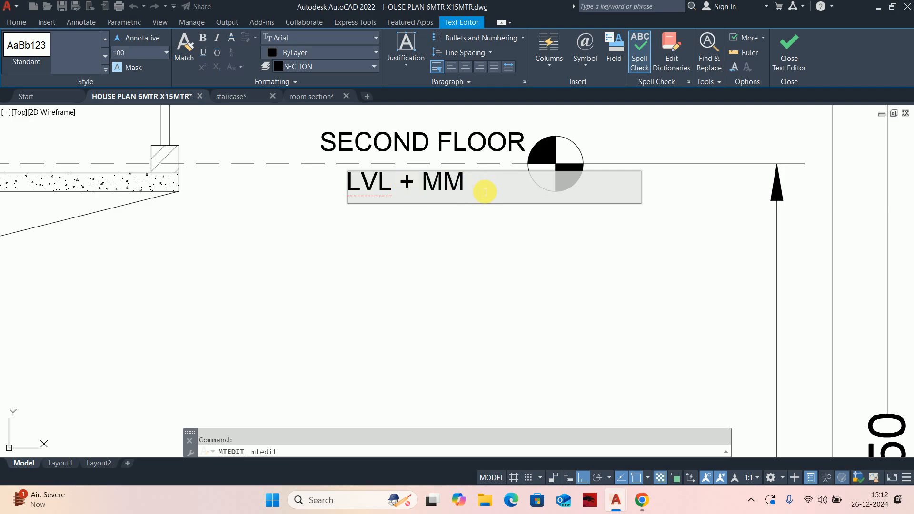
{"action": "type", "text": "1065"}
{"action": "key", "text": "BackSpace"}
{"action": "type", "text": "65"}
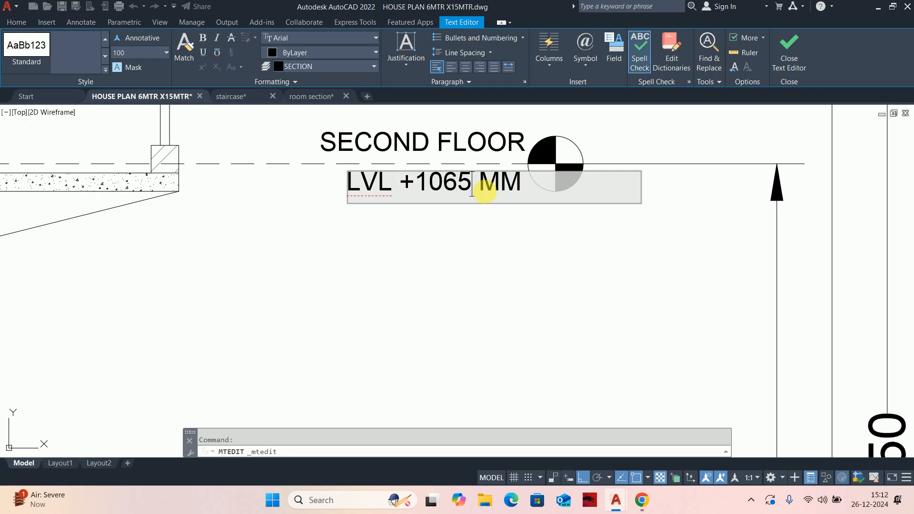
{"action": "key", "text": "Escape"}
{"action": "scroll", "coordinate": [437, 272], "scroll_direction": "down", "scroll_amount": 6}
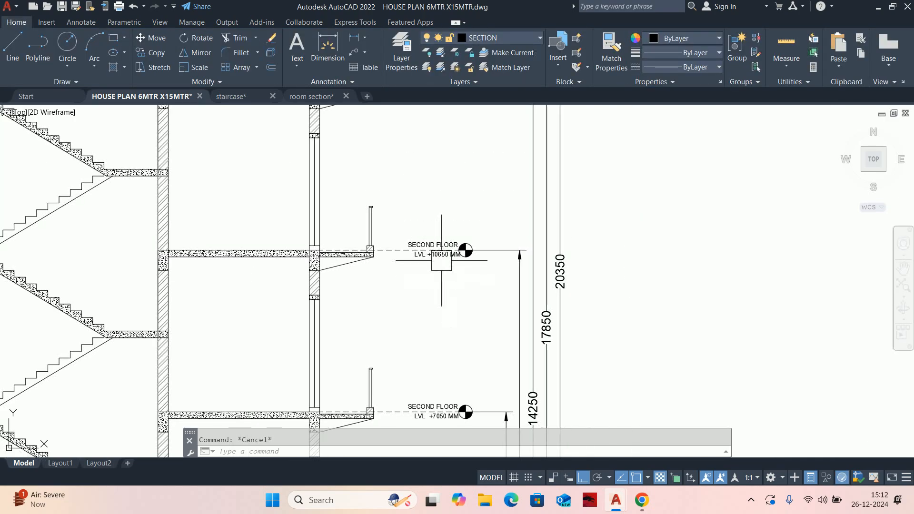
- Change the level text of the third marker above the first floor to "LVL+14250 MM"
{"action": "scroll", "coordinate": [457, 290], "scroll_direction": "down", "scroll_amount": 3}
{"action": "scroll", "coordinate": [407, 210], "scroll_direction": "up", "scroll_amount": 8}
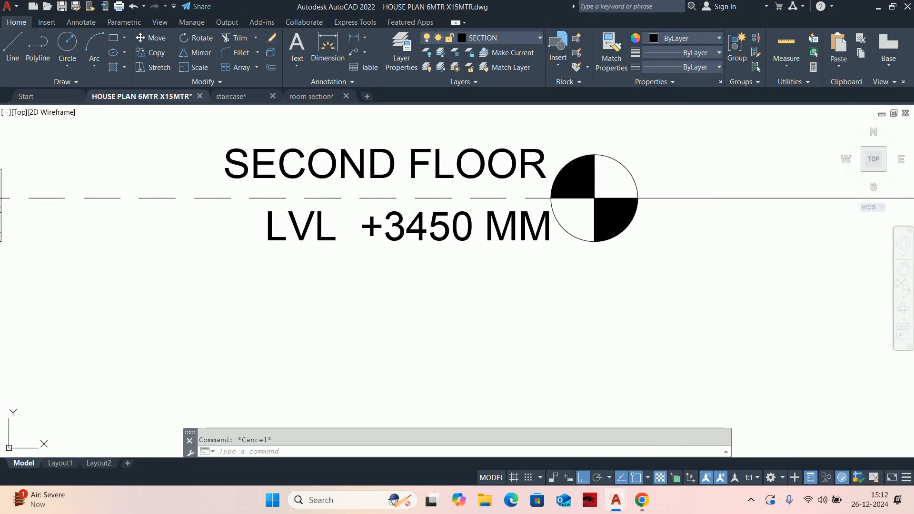
{"action": "double_click", "coordinate": [372, 226]}
{"action": "key", "text": "BackSpace"}
{"action": "key", "text": "BackSpace"}
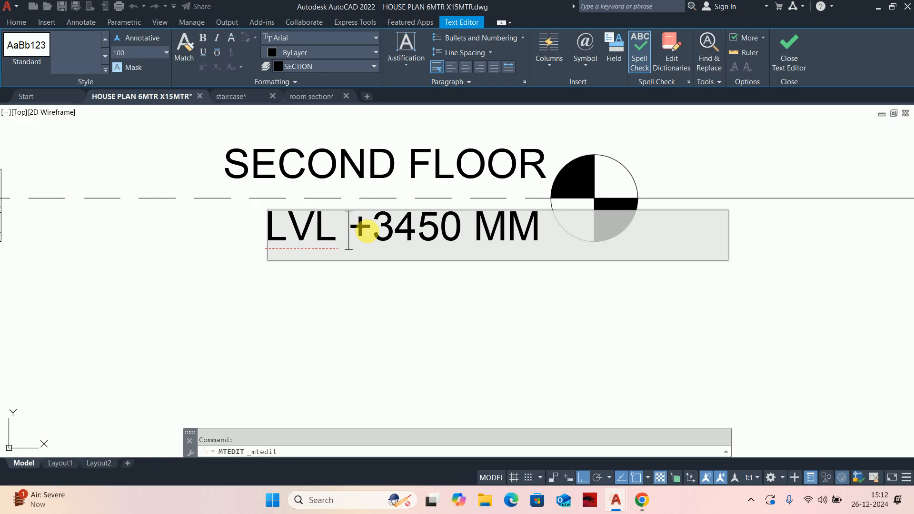
{"action": "left_click_drag", "start_coordinate": [363, 229], "coordinate": [454, 236]}
{"action": "type", "text": "12"}
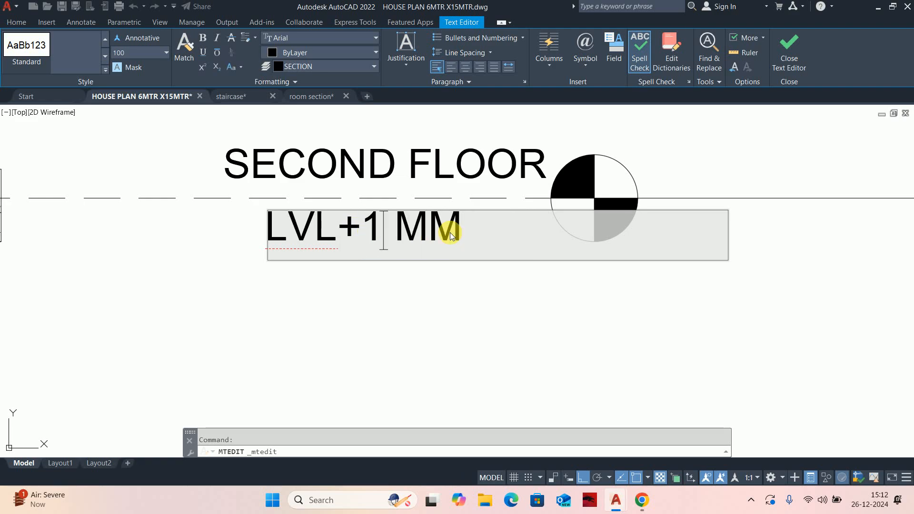
{"action": "key", "text": "BackSpace"}
{"action": "type", "text": "425"}
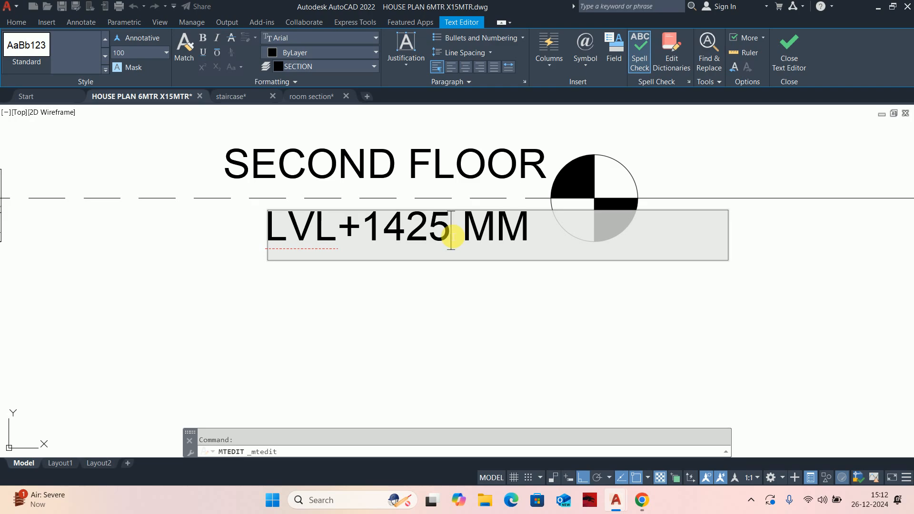
{"action": "type", "text": "0"}
{"action": "left_click", "coordinate": [453, 347]}
- Change the level text of the terrace slab marker to "LVL+17850 MM"
{"action": "scroll", "coordinate": [421, 258], "scroll_direction": "down", "scroll_amount": 12}
{"action": "middle_click_drag", "start_coordinate": [522, 314], "coordinate": [516, 300]}
{"action": "scroll", "coordinate": [517, 326], "scroll_direction": "up", "scroll_amount": 4}
{"action": "middle_click_drag", "start_coordinate": [510, 369], "coordinate": [508, 352]}
{"action": "scroll", "coordinate": [456, 210], "scroll_direction": "down", "scroll_amount": 2}
{"action": "middle_click_drag", "start_coordinate": [452, 193], "coordinate": [470, 318]}
{"action": "scroll", "coordinate": [448, 129], "scroll_direction": "up", "scroll_amount": 10}
{"action": "double_click", "coordinate": [357, 218]}
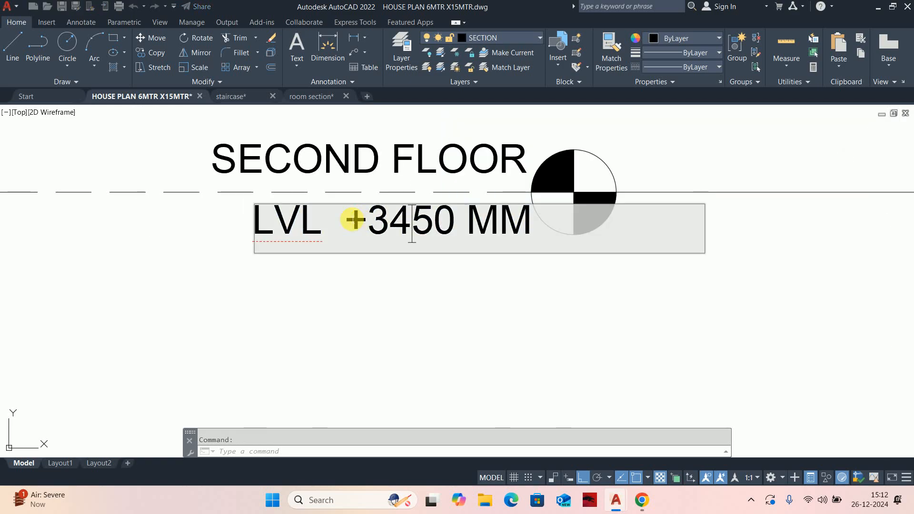
{"action": "left_click", "coordinate": [330, 220]}
{"action": "left_click_drag", "start_coordinate": [330, 220], "coordinate": [413, 231]}
{"action": "key", "text": "BackSpace"}
{"action": "type", "text": "17"}
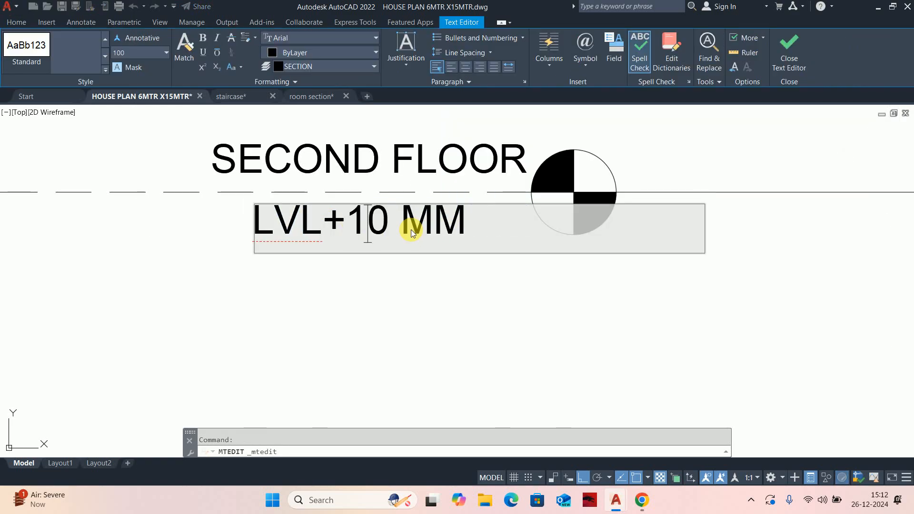
{"action": "type", "text": "85"}
{"action": "left_click", "coordinate": [435, 341]}
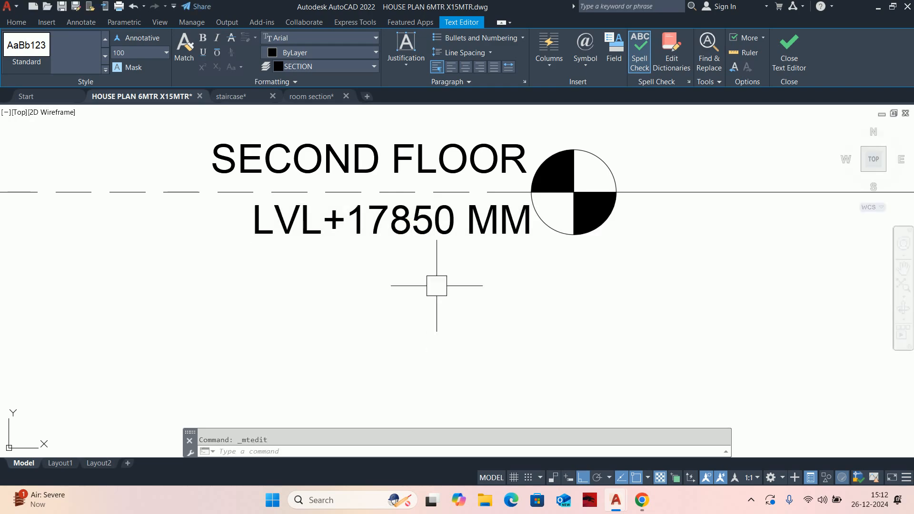
- Change the level text of the staircase roof marker to "LVL+20350 MM"
{"action": "scroll", "coordinate": [432, 269], "scroll_direction": "down", "scroll_amount": 6}
{"action": "mouse_move", "coordinate": [483, 313]}
{"action": "middle_mouse_down"}
{"action": "mouse_move", "coordinate": [490, 310]}
{"action": "mouse_move", "coordinate": [462, 183]}
{"action": "middle_mouse_up"}
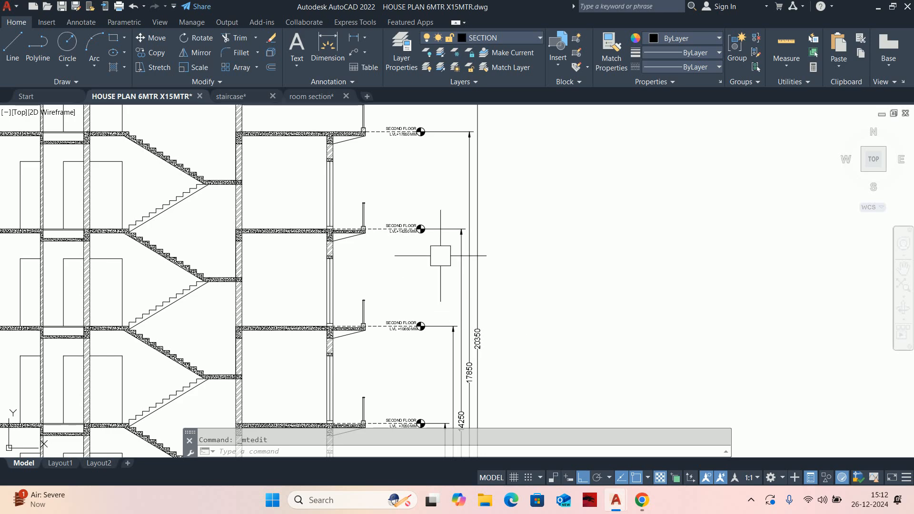
{"action": "scroll", "coordinate": [473, 387], "scroll_direction": "down", "scroll_amount": 2}
{"action": "scroll", "coordinate": [473, 387], "scroll_direction": "up", "scroll_amount": 8}
{"action": "double_click", "coordinate": [419, 313]}
{"action": "double_click", "coordinate": [467, 324]}
{"action": "key", "text": "BackSpace"}
{"action": "left_click_drag", "start_coordinate": [477, 314], "coordinate": [542, 327]}
{"action": "type", "text": "20"}
{"action": "type", "text": "350"}
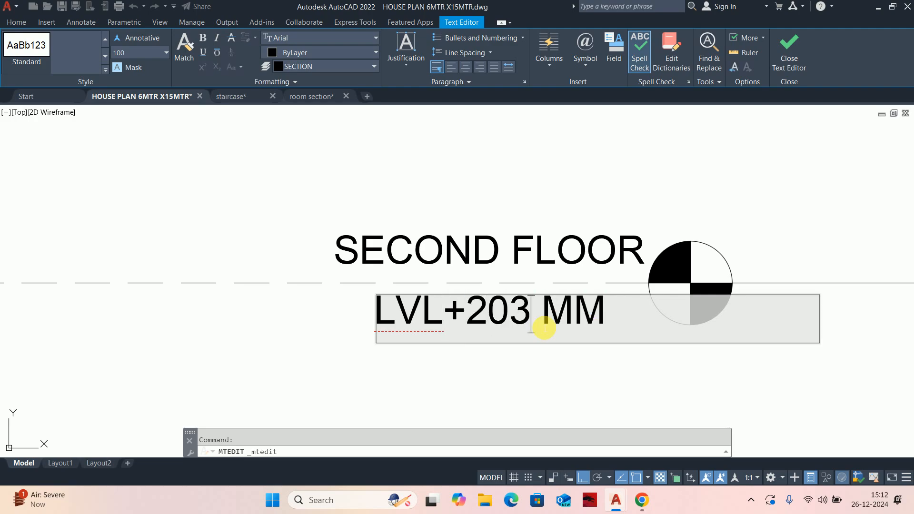
{"action": "left_click", "coordinate": [535, 373]}
- Delete all the baseline height dimensions beside the section's level markers
{"action": "scroll", "coordinate": [508, 313], "scroll_direction": "down", "scroll_amount": 5}
{"action": "scroll", "coordinate": [520, 340], "scroll_direction": "down", "scroll_amount": 2}
{"action": "middle_click_drag", "start_coordinate": [519, 340], "coordinate": [518, 199]}
{"action": "scroll", "coordinate": [518, 197], "scroll_direction": "down", "scroll_amount": 4}
{"action": "scroll", "coordinate": [543, 348], "scroll_direction": "up", "scroll_amount": 5}
{"action": "left_click", "coordinate": [574, 371]}
{"action": "left_click", "coordinate": [484, 266]}
{"action": "scroll", "coordinate": [484, 266], "scroll_direction": "down", "scroll_amount": 1}
{"action": "key", "text": "Delete"}
{"action": "scroll", "coordinate": [490, 285], "scroll_direction": "up", "scroll_amount": 3}
{"action": "scroll", "coordinate": [458, 276], "scroll_direction": "down", "scroll_amount": 5}
{"action": "middle_click_drag", "start_coordinate": [471, 283], "coordinate": [516, 310]}
{"action": "key", "text": "Escape"}
{"action": "mouse_move", "coordinate": [518, 225]}
{"action": "middle_mouse_down"}
{"action": "mouse_move", "coordinate": [528, 294]}
{"action": "mouse_move", "coordinate": [532, 282]}
{"action": "middle_mouse_up"}
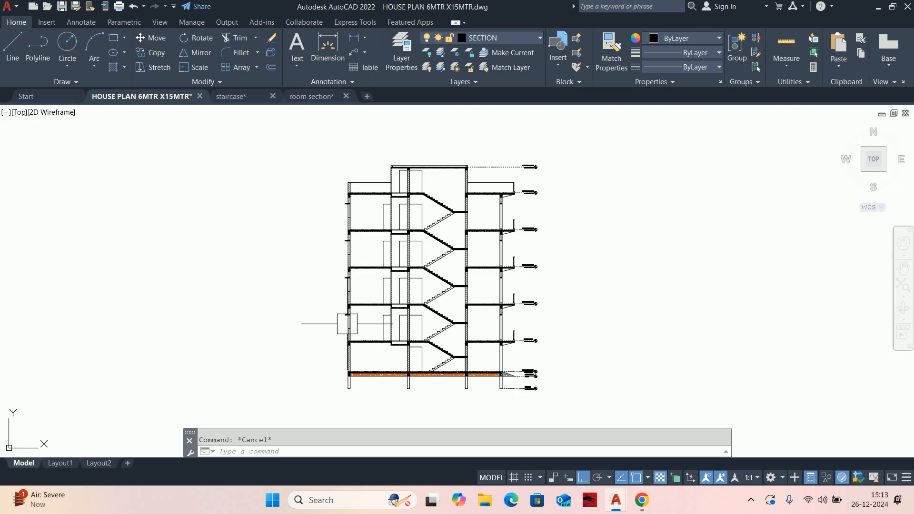
{"action": "scroll", "coordinate": [569, 393], "scroll_direction": "up", "scroll_amount": 4}
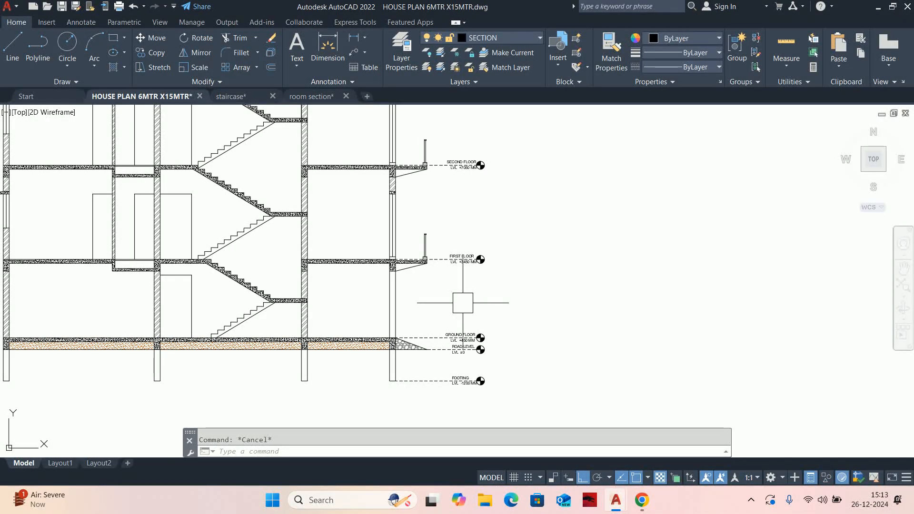
{"action": "type", "text": "qdim"}
{"action": "key", "text": "Return"}
{"action": "scroll", "coordinate": [425, 381], "scroll_direction": "up", "scroll_amount": 6}
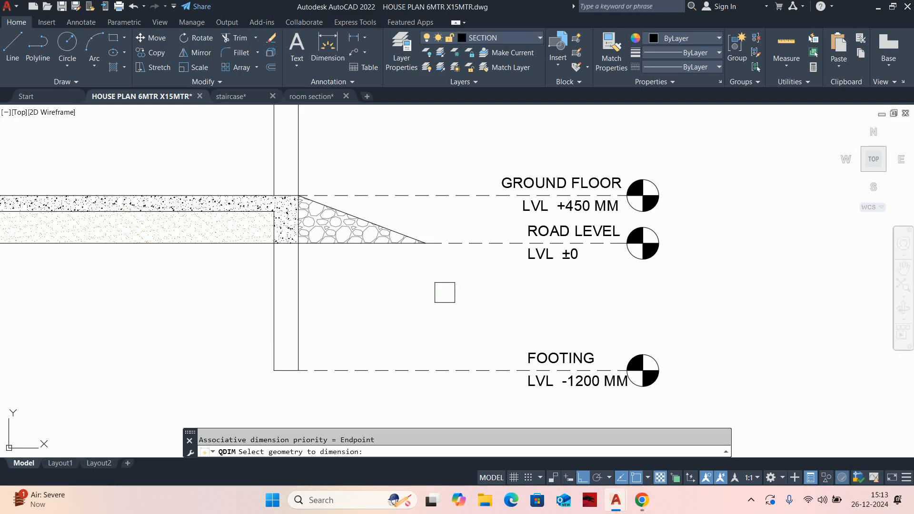
{"action": "left_click", "coordinate": [483, 252]}
{"action": "left_click", "coordinate": [482, 194]}
{"action": "scroll", "coordinate": [483, 194], "scroll_direction": "down", "scroll_amount": 6}
{"action": "middle_click_drag", "start_coordinate": [486, 172], "coordinate": [463, 355]}
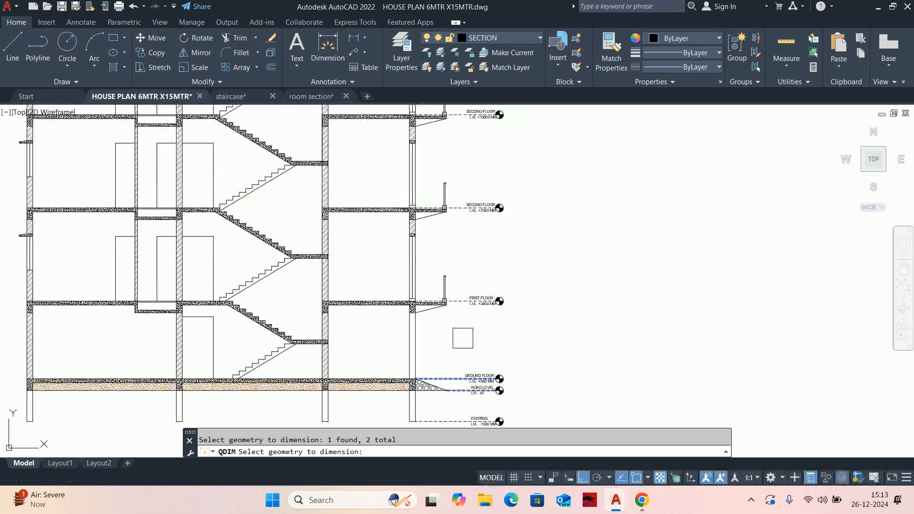
{"action": "scroll", "coordinate": [473, 325], "scroll_direction": "up", "scroll_amount": 2}
{"action": "key", "text": "Escape"}
- Start a quick dimension and select the dashed level lines of the road level, ground floor, first floor and second floor (+7050)
{"action": "scroll", "coordinate": [466, 381], "scroll_direction": "down", "scroll_amount": 2}
{"action": "scroll", "coordinate": [467, 388], "scroll_direction": "up", "scroll_amount": 6}
{"action": "key", "text": "Return"}
{"action": "left_click", "coordinate": [525, 373]}
{"action": "scroll", "coordinate": [495, 299], "scroll_direction": "down", "scroll_amount": 3}
{"action": "middle_click_drag", "start_coordinate": [505, 274], "coordinate": [499, 375]}
{"action": "scroll", "coordinate": [510, 383], "scroll_direction": "up", "scroll_amount": 7}
{"action": "middle_click_drag", "start_coordinate": [580, 402], "coordinate": [540, 264]}
{"action": "left_click", "coordinate": [561, 322]}
{"action": "scroll", "coordinate": [561, 322], "scroll_direction": "down", "scroll_amount": 5}
{"action": "left_click", "coordinate": [541, 265]}
{"action": "scroll", "coordinate": [541, 265], "scroll_direction": "down", "scroll_amount": 8}
{"action": "scroll", "coordinate": [535, 217], "scroll_direction": "up", "scroll_amount": 5}
{"action": "scroll", "coordinate": [569, 205], "scroll_direction": "up", "scroll_amount": 6}
{"action": "left_click", "coordinate": [567, 181]}
{"action": "scroll", "coordinate": [568, 186], "scroll_direction": "down", "scroll_amount": 10}
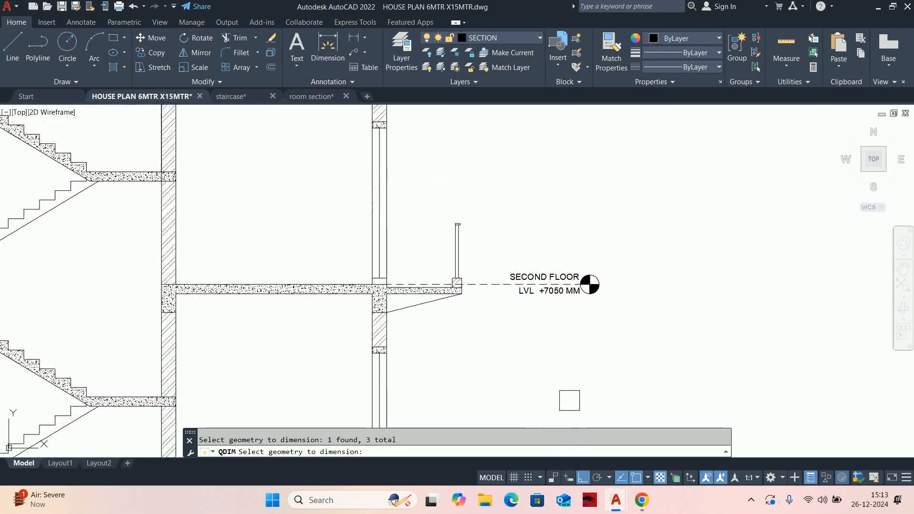
{"action": "scroll", "coordinate": [573, 275], "scroll_direction": "up", "scroll_amount": 8}
{"action": "left_click", "coordinate": [541, 332]}
{"action": "scroll", "coordinate": [540, 331], "scroll_direction": "down", "scroll_amount": 10}
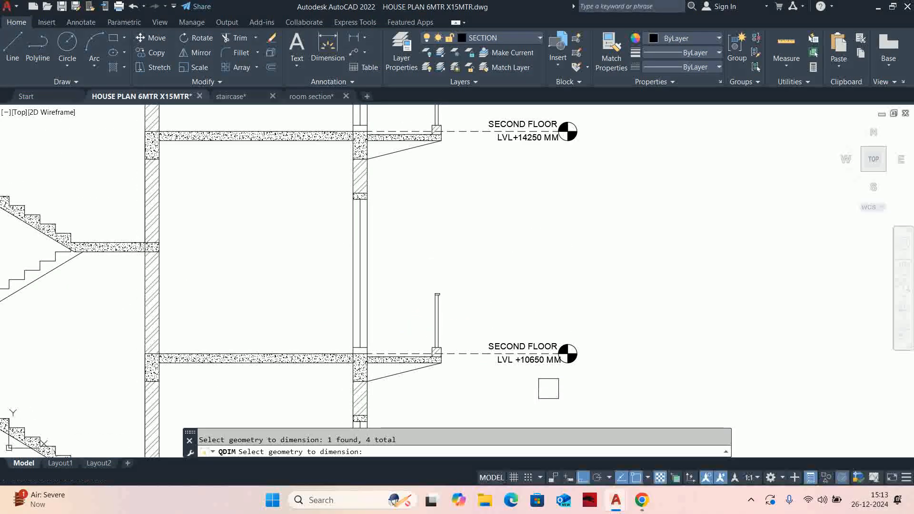
- Add the +10650, +14250, +17850 and +20350 level lines to the selection and place the continuous dimension chain just outside the level symbols
{"action": "scroll", "coordinate": [545, 400], "scroll_direction": "up", "scroll_amount": 8}
{"action": "left_click", "coordinate": [594, 365]}
{"action": "scroll", "coordinate": [594, 365], "scroll_direction": "down", "scroll_amount": 10}
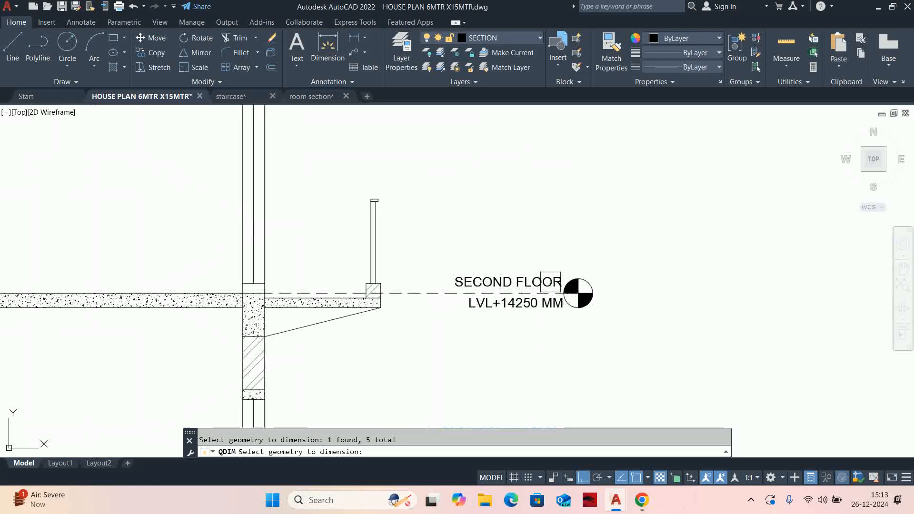
{"action": "scroll", "coordinate": [557, 319], "scroll_direction": "up", "scroll_amount": 8}
{"action": "left_click", "coordinate": [555, 322]}
{"action": "scroll", "coordinate": [553, 184], "scroll_direction": "down", "scroll_amount": 10}
{"action": "scroll", "coordinate": [544, 255], "scroll_direction": "up", "scroll_amount": 8}
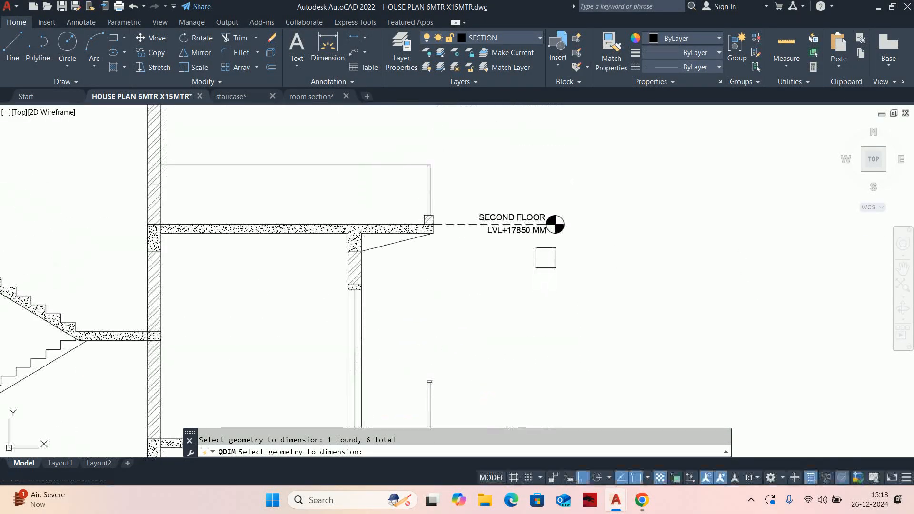
{"action": "left_click", "coordinate": [518, 212]}
{"action": "scroll", "coordinate": [518, 212], "scroll_direction": "down", "scroll_amount": 10}
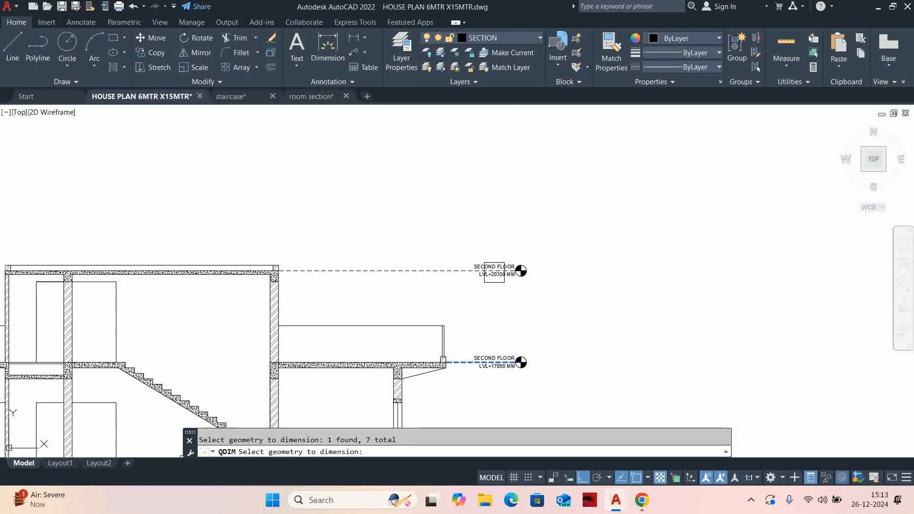
{"action": "scroll", "coordinate": [495, 266], "scroll_direction": "up", "scroll_amount": 8}
{"action": "left_click", "coordinate": [593, 320]}
{"action": "scroll", "coordinate": [593, 319], "scroll_direction": "down", "scroll_amount": 10}
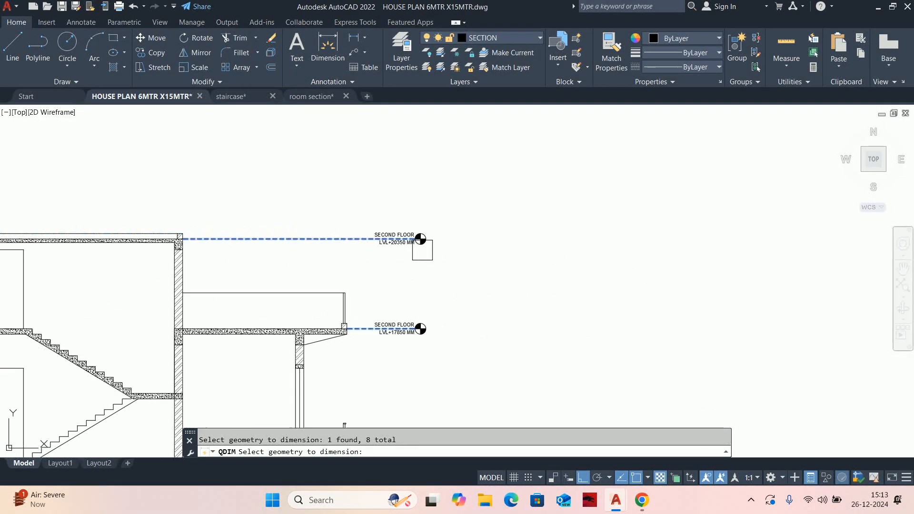
{"action": "key", "text": "Return"}
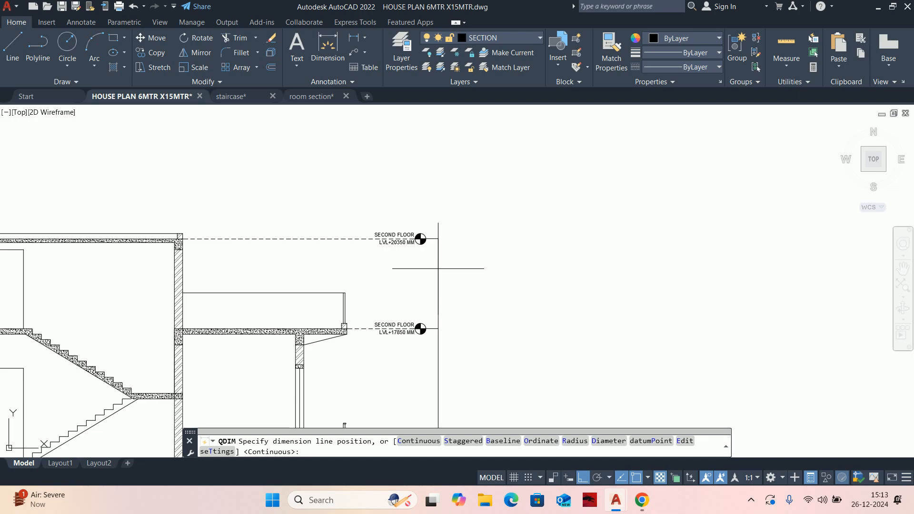
{"action": "left_click", "coordinate": [435, 267]}
{"action": "key", "text": "Escape"}
{"action": "scroll", "coordinate": [445, 309], "scroll_direction": "up", "scroll_amount": 2}
{"action": "middle_click_drag", "start_coordinate": [445, 311], "coordinate": [494, 247]}
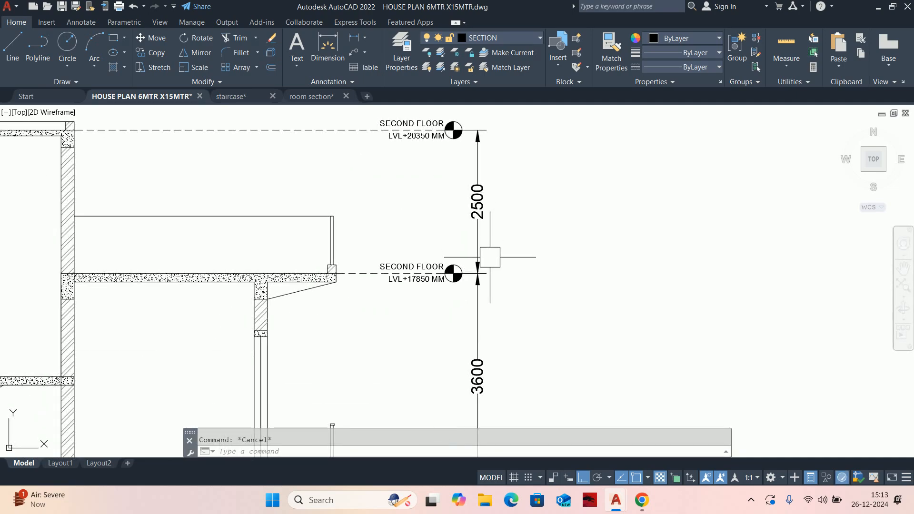
- Change the floor name of the LVL+14250 MM marker to "THIRD FLOOR"
{"action": "scroll", "coordinate": [581, 265], "scroll_direction": "down", "scroll_amount": 2}
{"action": "scroll", "coordinate": [524, 298], "scroll_direction": "up", "scroll_amount": 2}
{"action": "scroll", "coordinate": [525, 297], "scroll_direction": "down", "scroll_amount": 2}
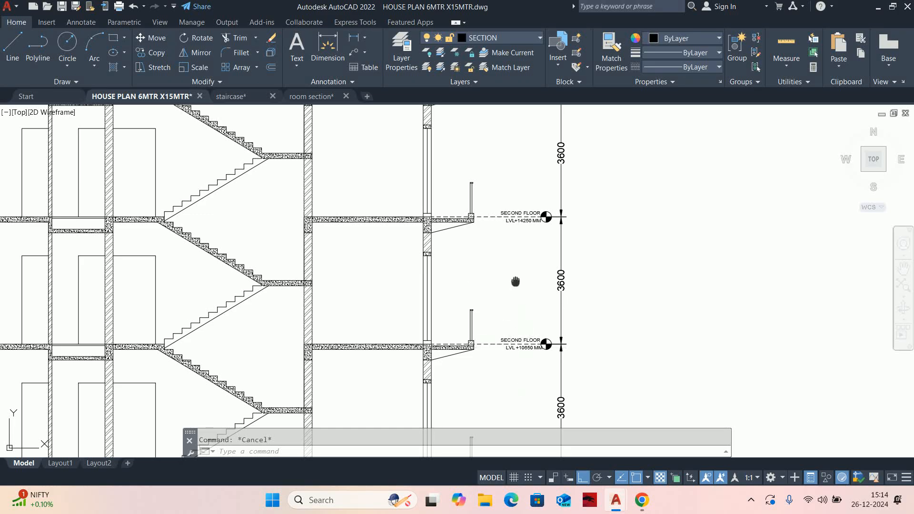
{"action": "scroll", "coordinate": [518, 267], "scroll_direction": "up", "scroll_amount": 4}
{"action": "double_click", "coordinate": [518, 257]}
{"action": "left_click_drag", "start_coordinate": [537, 262], "coordinate": [421, 261]}
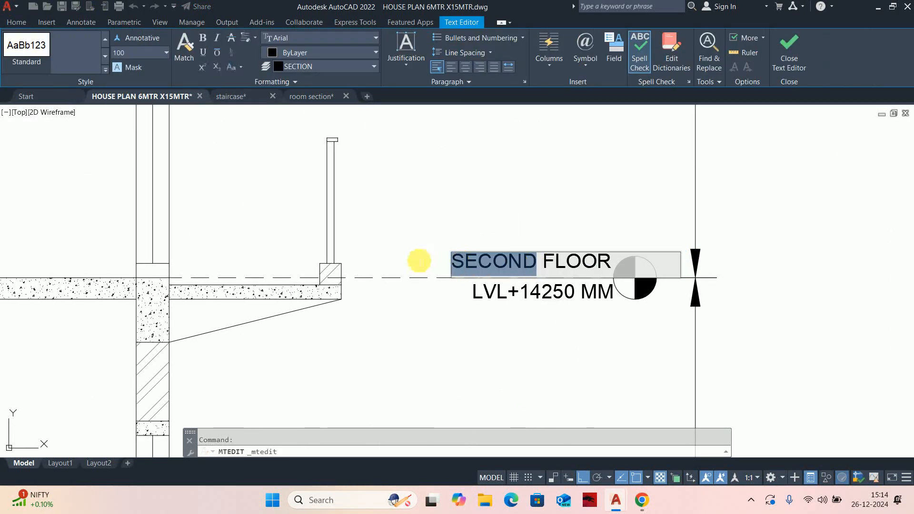
{"action": "type", "text": "THIR"}
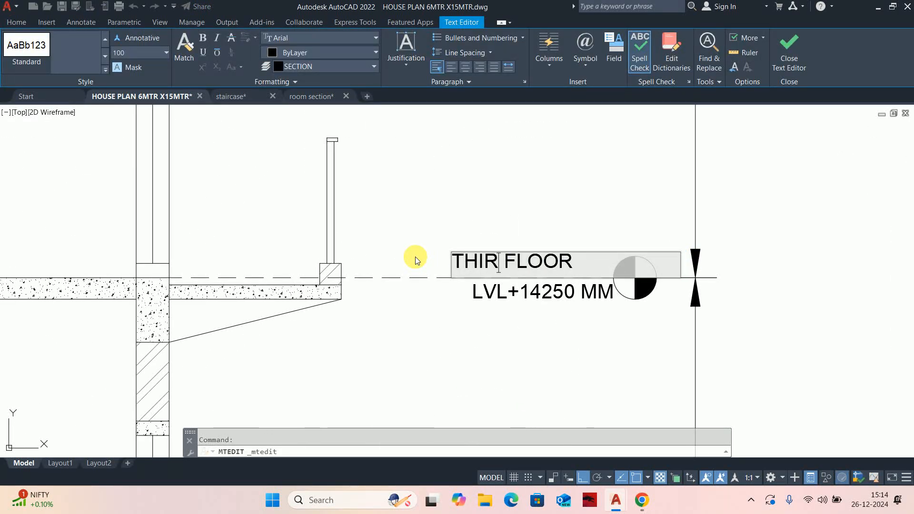
{"action": "type", "text": "D"}
{"action": "left_click", "coordinate": [414, 359]}
- Move the "THIRD FLOOR" text horizontally by about 186 mm so it ends beside its level symbol
{"action": "type", "text": "m"}
{"action": "key", "text": "Return"}
{"action": "left_click", "coordinate": [528, 243]}
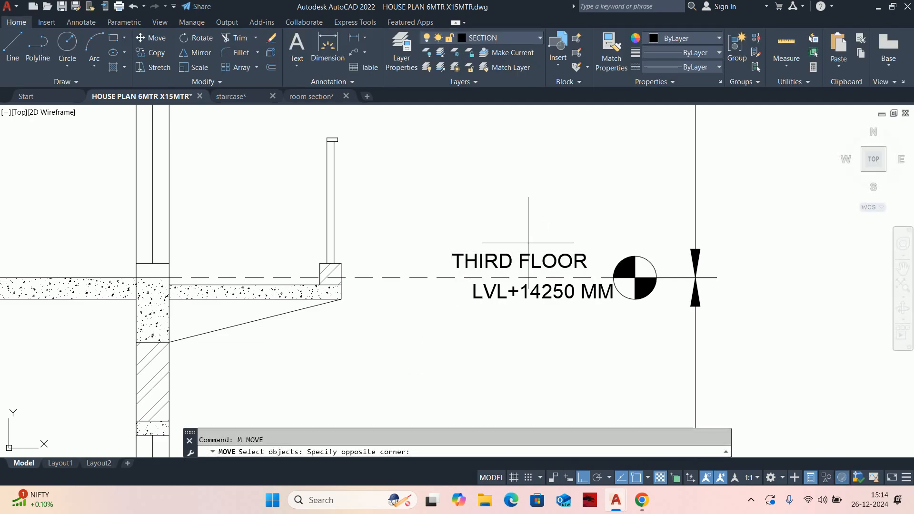
{"action": "left_click", "coordinate": [474, 250]}
{"action": "key", "text": "Return"}
{"action": "left_click", "coordinate": [479, 214]}
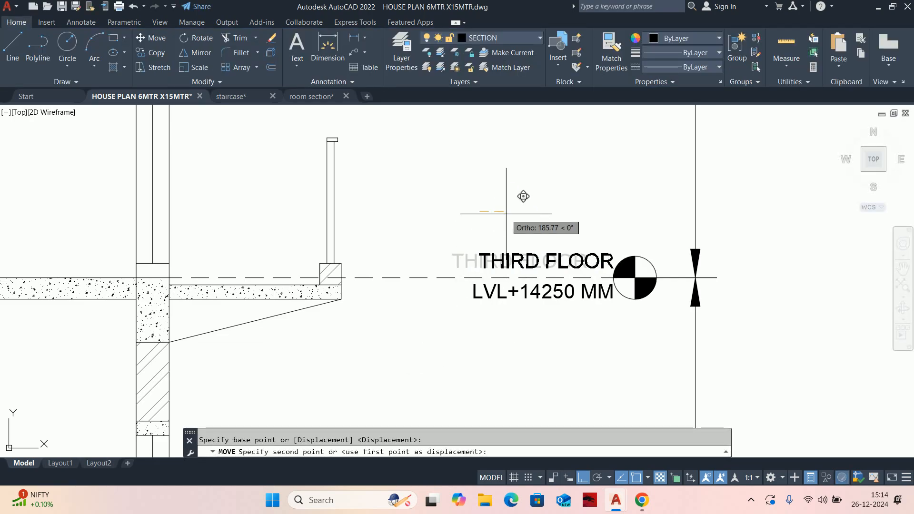
{"action": "key", "text": "Escape"}
{"action": "scroll", "coordinate": [504, 210], "scroll_direction": "down", "scroll_amount": 3}
{"action": "scroll", "coordinate": [500, 174], "scroll_direction": "up", "scroll_amount": 3}
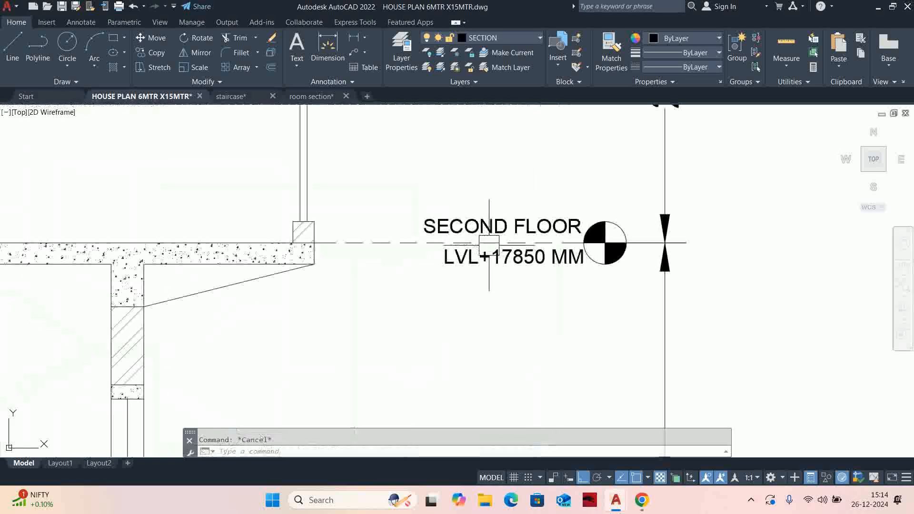
{"action": "scroll", "coordinate": [491, 227], "scroll_direction": "down", "scroll_amount": 3}
{"action": "double_click", "coordinate": [518, 274]}
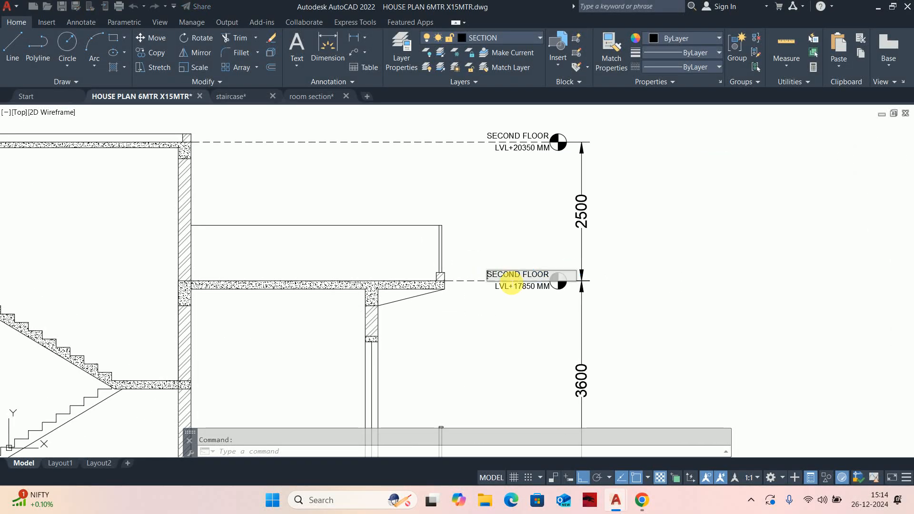
{"action": "scroll", "coordinate": [518, 306], "scroll_direction": "down", "scroll_amount": 3}
{"action": "key", "text": "Escape"}
{"action": "scroll", "coordinate": [521, 323], "scroll_direction": "up", "scroll_amount": 3}
{"action": "scroll", "coordinate": [543, 266], "scroll_direction": "down", "scroll_amount": 3}
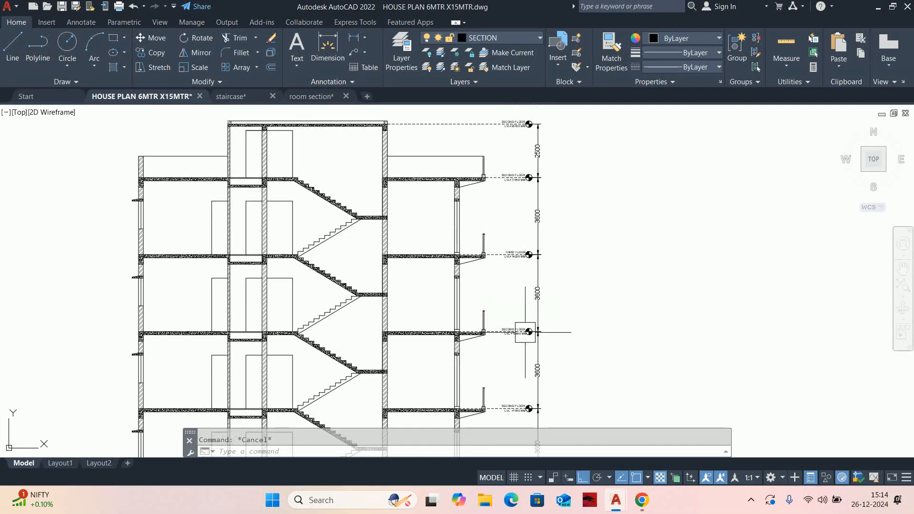
{"action": "middle_click_drag", "start_coordinate": [534, 367], "coordinate": [538, 309]}
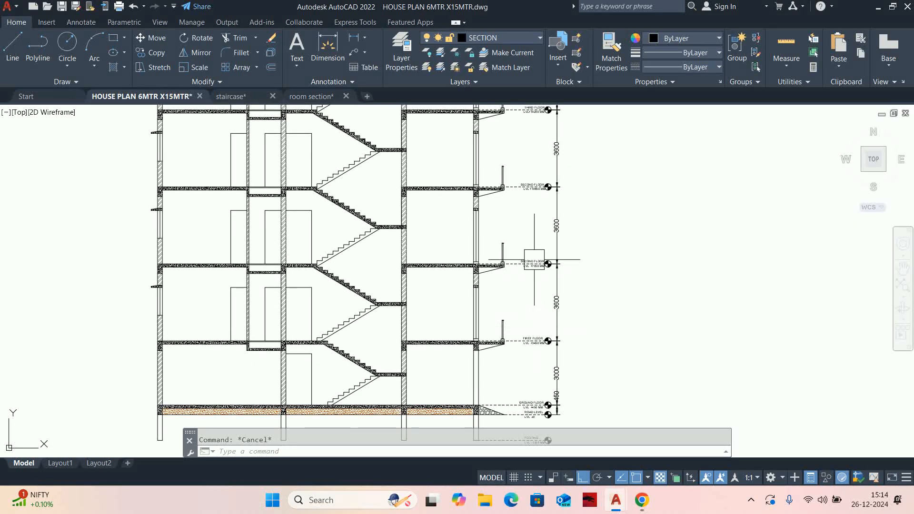
- Change the floor name of the LVL +10650 MM marker to "THIRD FLOOR"
{"action": "scroll", "coordinate": [533, 276], "scroll_direction": "up", "scroll_amount": 4}
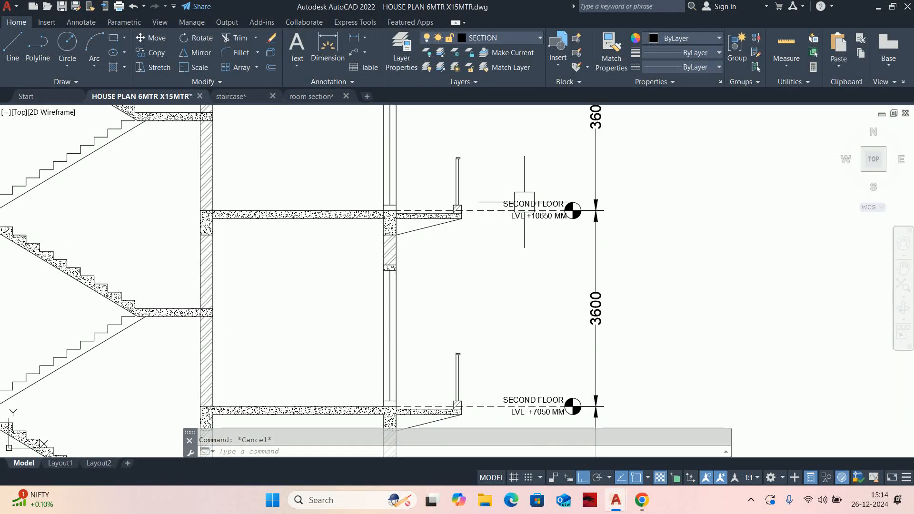
{"action": "middle_click_drag", "start_coordinate": [524, 202], "coordinate": [529, 251]}
{"action": "scroll", "coordinate": [529, 251], "scroll_direction": "down", "scroll_amount": 2}
{"action": "double_click", "coordinate": [531, 255]}
{"action": "scroll", "coordinate": [530, 254], "scroll_direction": "up", "scroll_amount": 2}
{"action": "key", "text": "Escape"}
{"action": "scroll", "coordinate": [526, 252], "scroll_direction": "up", "scroll_amount": 4}
{"action": "double_click", "coordinate": [552, 256]}
{"action": "left_click_drag", "start_coordinate": [548, 255], "coordinate": [410, 251]}
{"action": "type", "text": "THIR"}
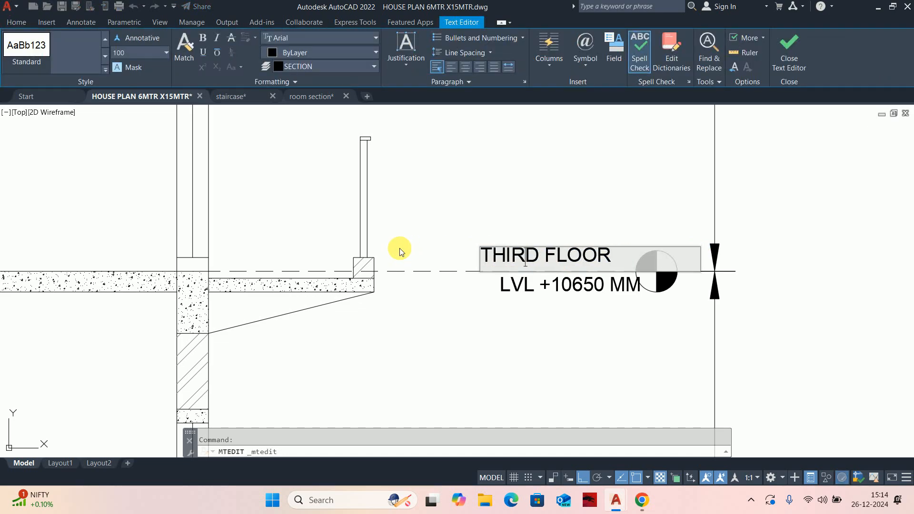
{"action": "left_click", "coordinate": [424, 210]}
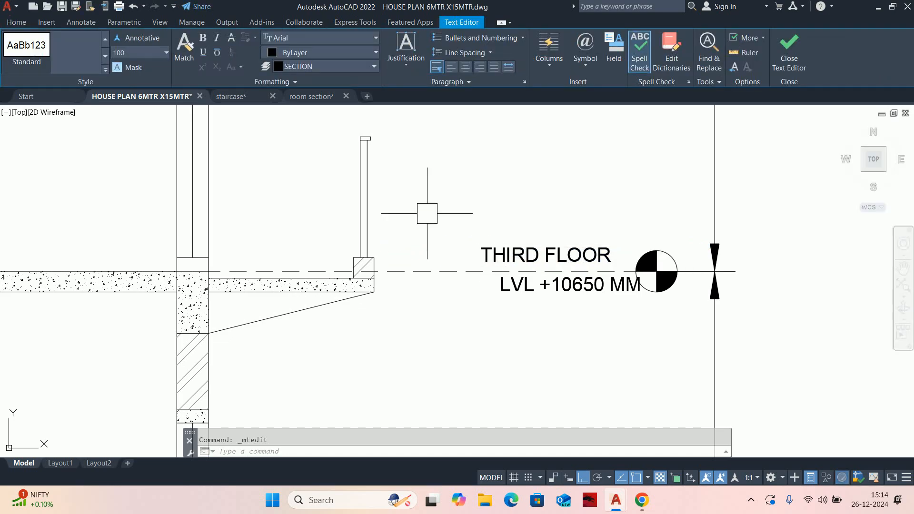
- Move the "THIRD FLOOR" text of the +10650 marker horizontally so it ends beside its level symbol
{"action": "type", "text": "m"}
{"action": "key", "text": "Return"}
{"action": "left_click", "coordinate": [545, 255]}
{"action": "key", "text": "Return"}
{"action": "left_click", "coordinate": [534, 207]}
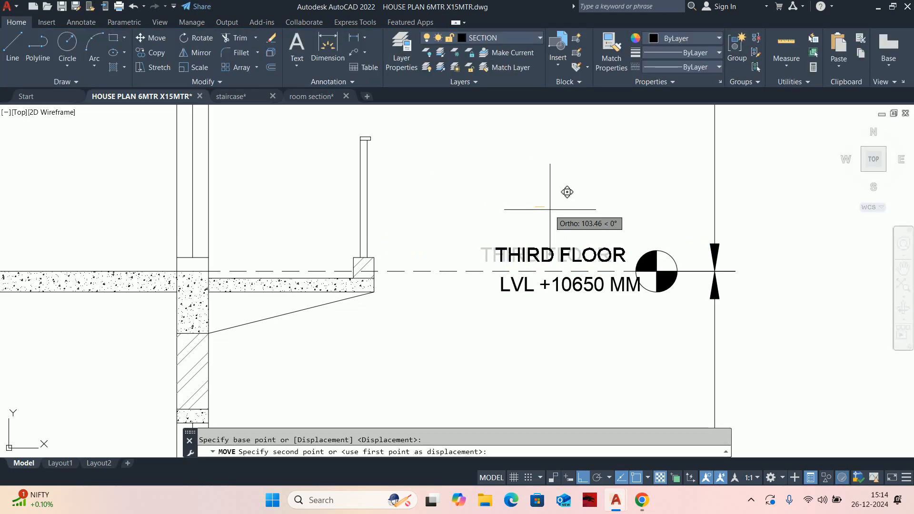
{"action": "key", "text": "Escape"}
{"action": "scroll", "coordinate": [557, 205], "scroll_direction": "down", "scroll_amount": 5}
- Change the floor name of the LVL+14250 MM marker to "FORTH FLOOR"
{"action": "scroll", "coordinate": [546, 255], "scroll_direction": "up", "scroll_amount": 5}
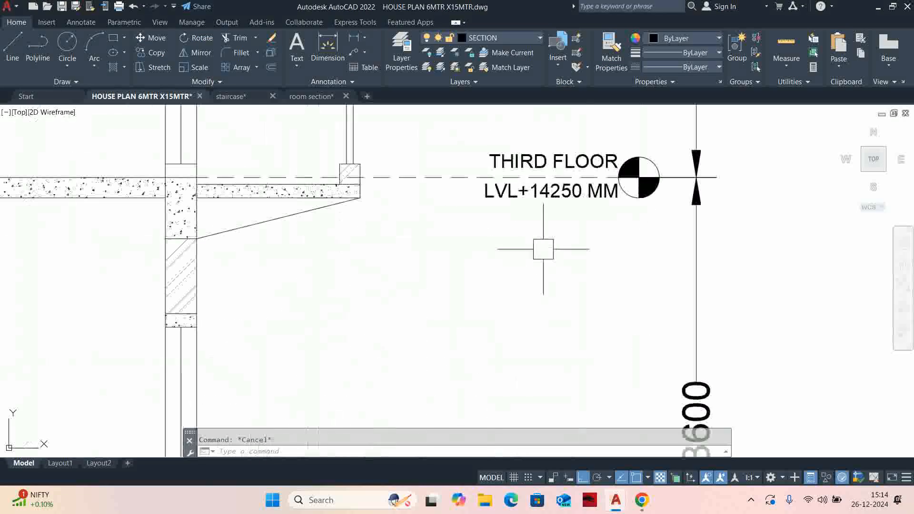
{"action": "double_click", "coordinate": [543, 192]}
{"action": "left_click_drag", "start_coordinate": [543, 192], "coordinate": [416, 202]}
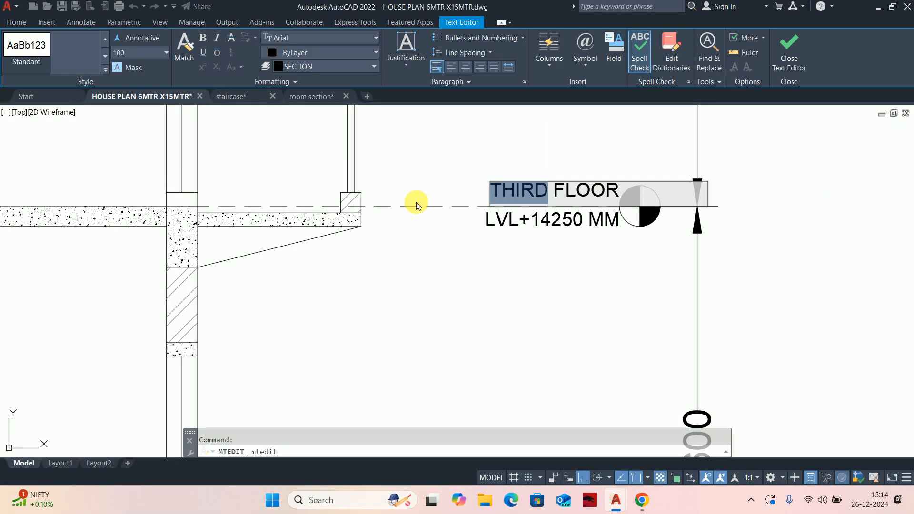
{"action": "type", "text": "FORTH"}
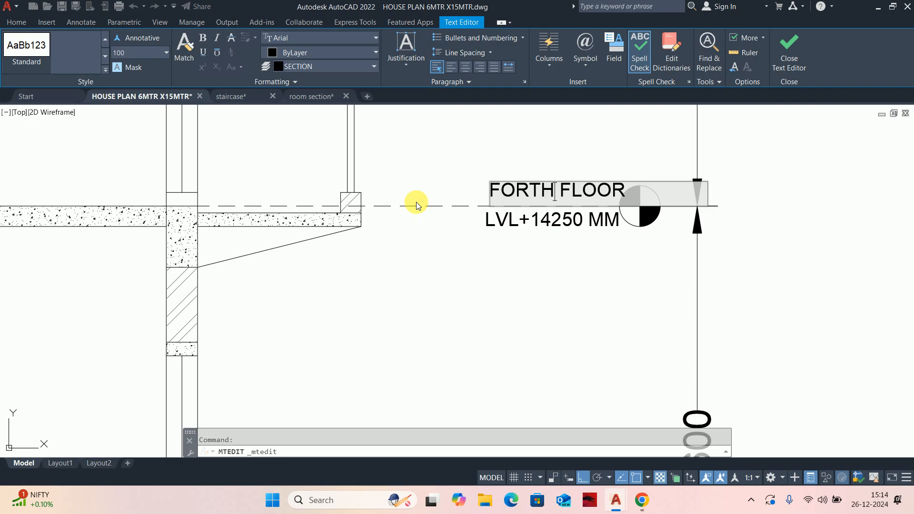
{"action": "key", "text": "Escape"}
- Move the "FORTH FLOOR" text slightly away from its level symbol so the two no longer overlap
{"action": "key", "text": "space"}
{"action": "left_click", "coordinate": [511, 188]}
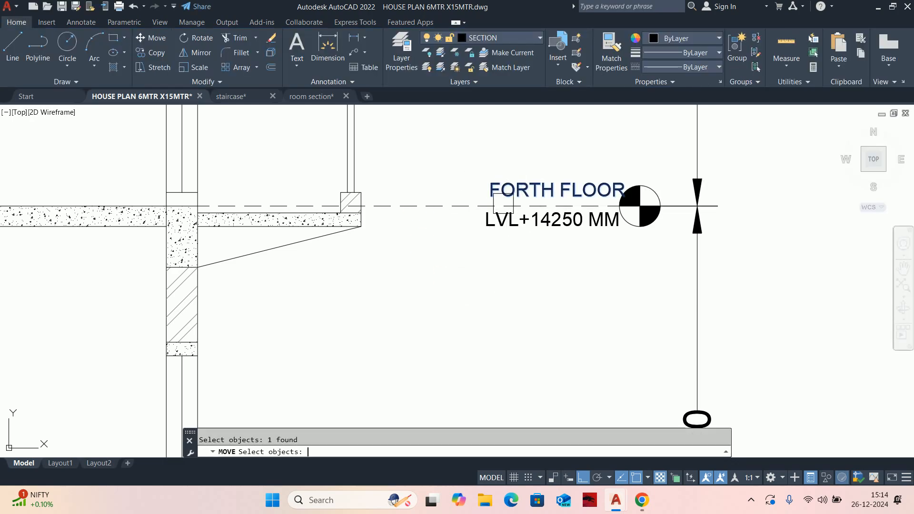
{"action": "key", "text": "space"}
{"action": "left_click", "coordinate": [512, 290]}
{"action": "left_click", "coordinate": [506, 290]}
{"action": "scroll", "coordinate": [512, 257], "scroll_direction": "down", "scroll_amount": 5}
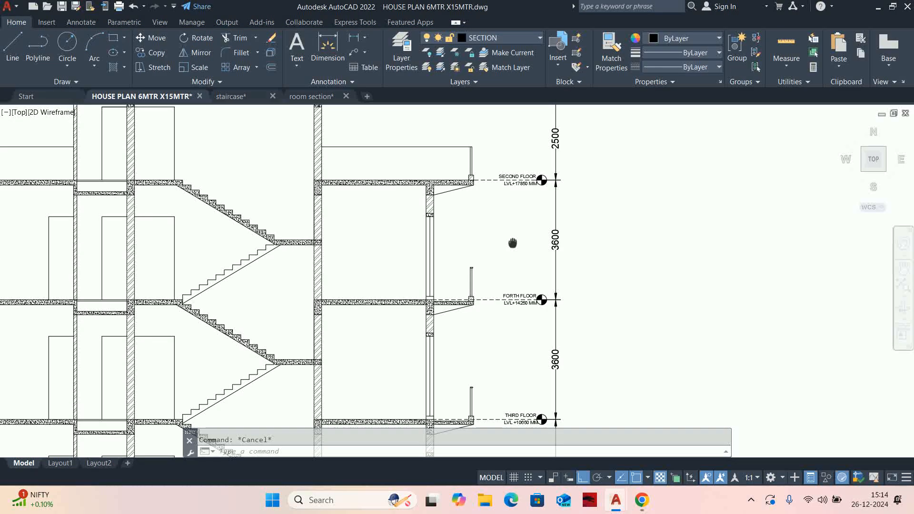
- Change the floor name of the LVL+17850 MM marker to "TERRACE"
{"action": "scroll", "coordinate": [504, 204], "scroll_direction": "up", "scroll_amount": 5}
{"action": "left_click", "coordinate": [511, 190]}
{"action": "double_click", "coordinate": [510, 189]}
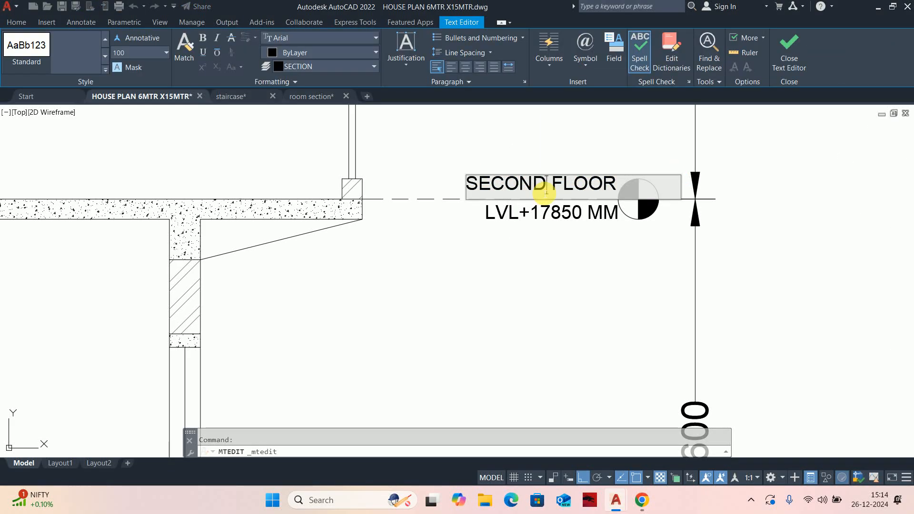
{"action": "left_click_drag", "start_coordinate": [624, 187], "coordinate": [205, 181]}
{"action": "type", "text": "T"}
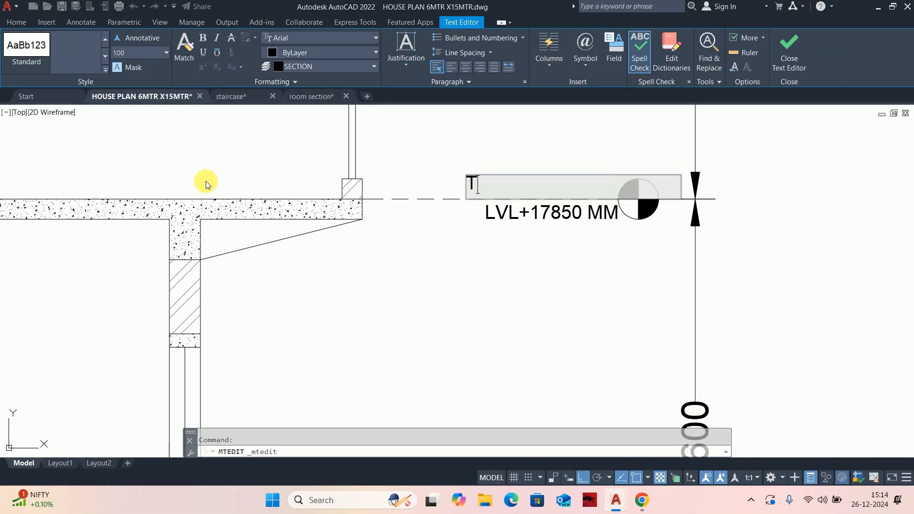
{"action": "type", "text": "ERRACE"}
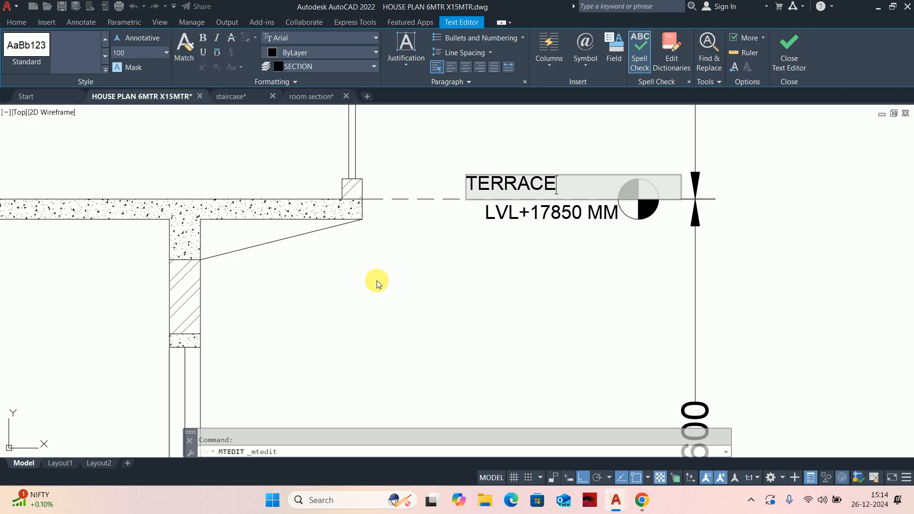
{"action": "left_click", "coordinate": [514, 314]}
{"action": "key", "text": "Escape"}
- Move the "TERRACE" text horizontally by about 453 mm so it ends beside its level symbol
{"action": "scroll", "coordinate": [376, 309], "scroll_direction": "down", "scroll_amount": 5}
{"action": "type", "text": "m"}
{"action": "key", "text": "space"}
{"action": "left_click", "coordinate": [408, 263]}
{"action": "key", "text": "space"}
{"action": "scroll", "coordinate": [408, 263], "scroll_direction": "up", "scroll_amount": 2}
{"action": "left_click", "coordinate": [385, 337]}
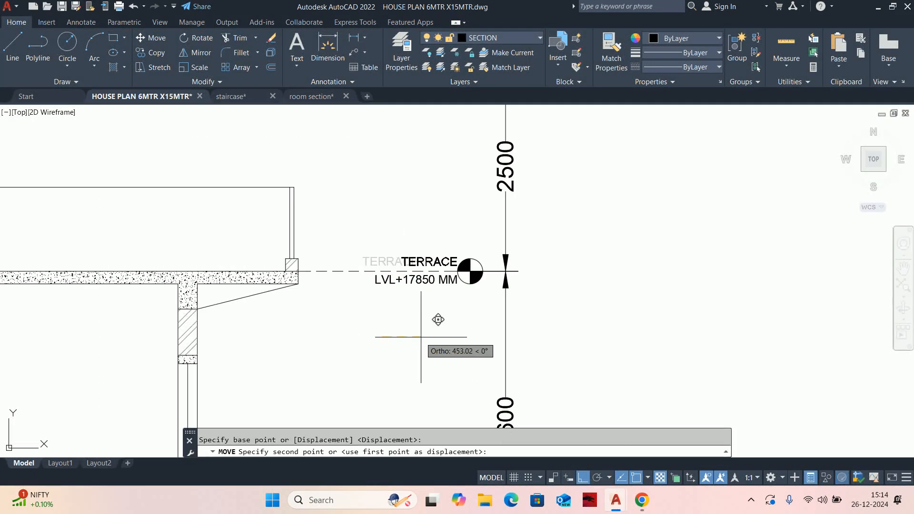
{"action": "key", "text": "Escape"}
- Change the floor name of the topmost LVL+20350 MM marker to "OVERHEAD"
{"action": "scroll", "coordinate": [436, 319], "scroll_direction": "down", "scroll_amount": 4}
{"action": "scroll", "coordinate": [425, 230], "scroll_direction": "up", "scroll_amount": 6}
{"action": "scroll", "coordinate": [418, 232], "scroll_direction": "up", "scroll_amount": 4}
{"action": "double_click", "coordinate": [421, 235]}
{"action": "key", "text": "Escape"}
{"action": "scroll", "coordinate": [422, 231], "scroll_direction": "up", "scroll_amount": 2}
{"action": "double_click", "coordinate": [421, 230]}
{"action": "double_click", "coordinate": [472, 237]}
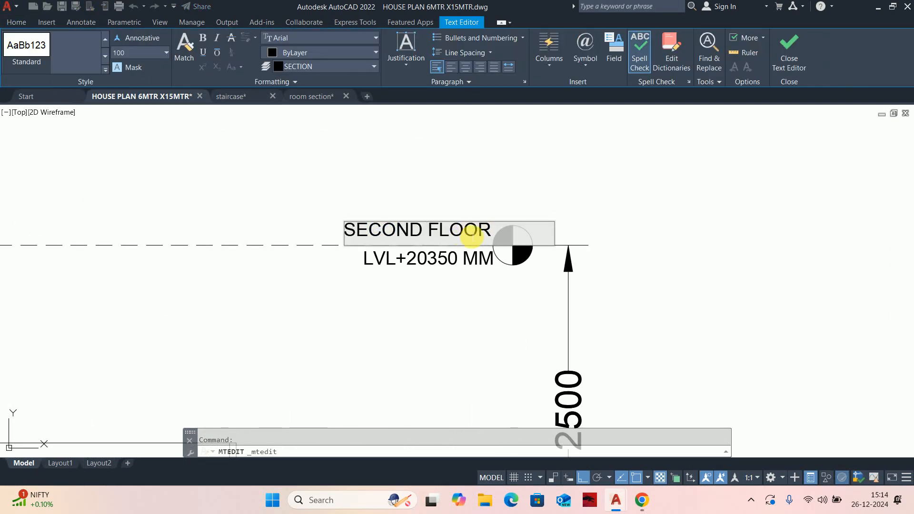
{"action": "left_click_drag", "start_coordinate": [494, 235], "coordinate": [289, 223]}
{"action": "type", "text": "OVERHEAD"}
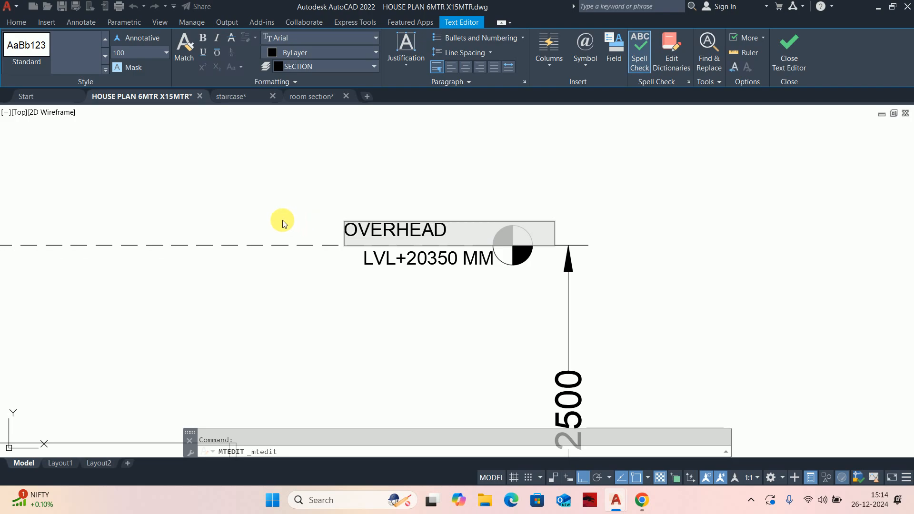
{"action": "left_click", "coordinate": [400, 284]}
- Move the "OVERHEAD" text horizontally by about 336 mm so it ends beside its level symbol
{"action": "type", "text": "m"}
{"action": "key", "text": "Return"}
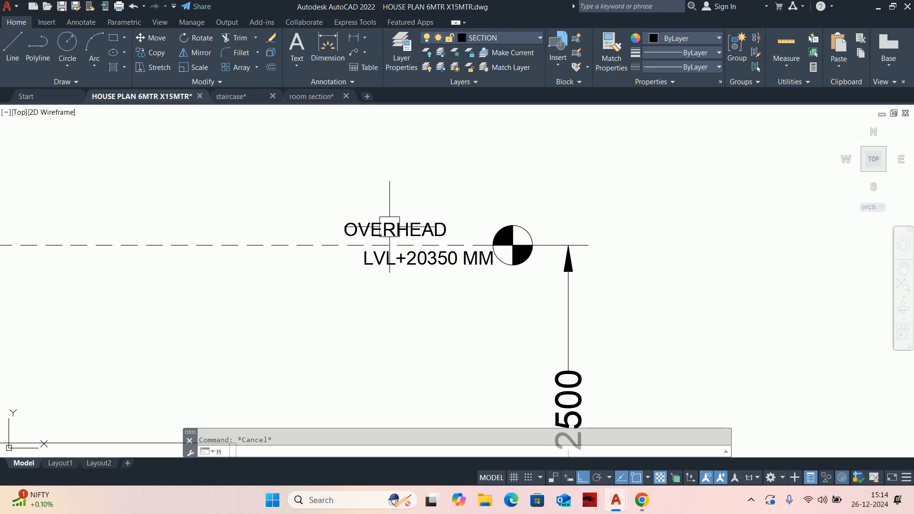
{"action": "left_click", "coordinate": [390, 225]}
{"action": "key", "text": "Return"}
{"action": "left_click", "coordinate": [374, 310]}
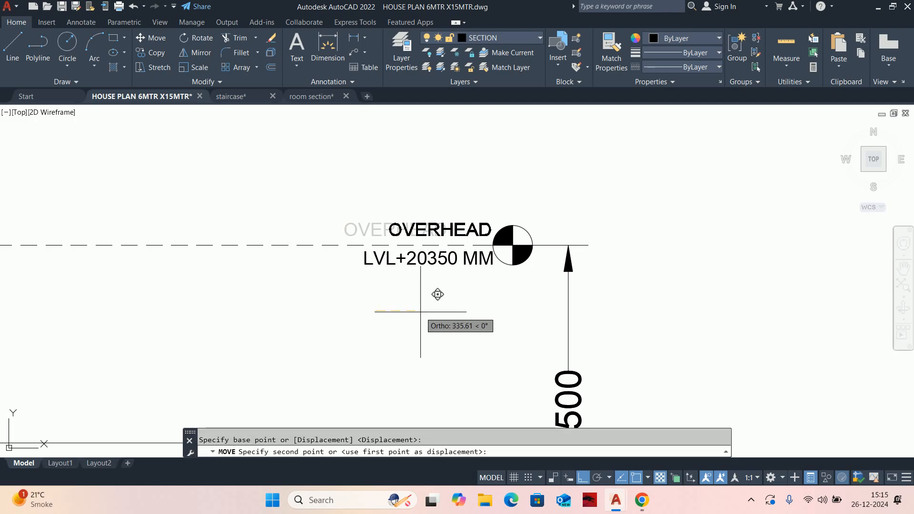
{"action": "key", "text": "Escape"}
- Examine the whole building section with its level markers and floor-height dimensions from overhead level to foundation
{"action": "scroll", "coordinate": [437, 294], "scroll_direction": "down", "scroll_amount": 5}
{"action": "middle_click_drag", "start_coordinate": [374, 204], "coordinate": [600, 181]}
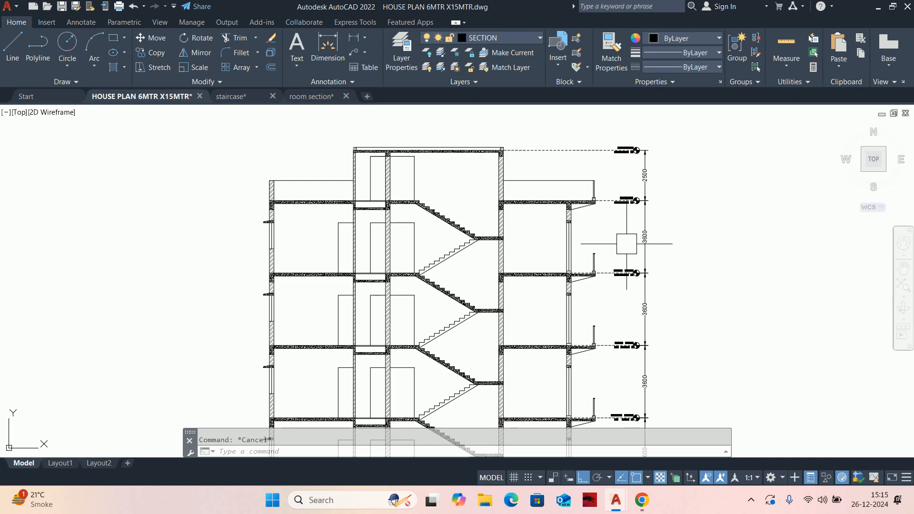
{"action": "middle_click_drag", "start_coordinate": [621, 236], "coordinate": [625, 213]}
{"action": "middle_click_drag", "start_coordinate": [334, 307], "coordinate": [342, 206]}
{"action": "middle_click_drag", "start_coordinate": [326, 279], "coordinate": [327, 210]}
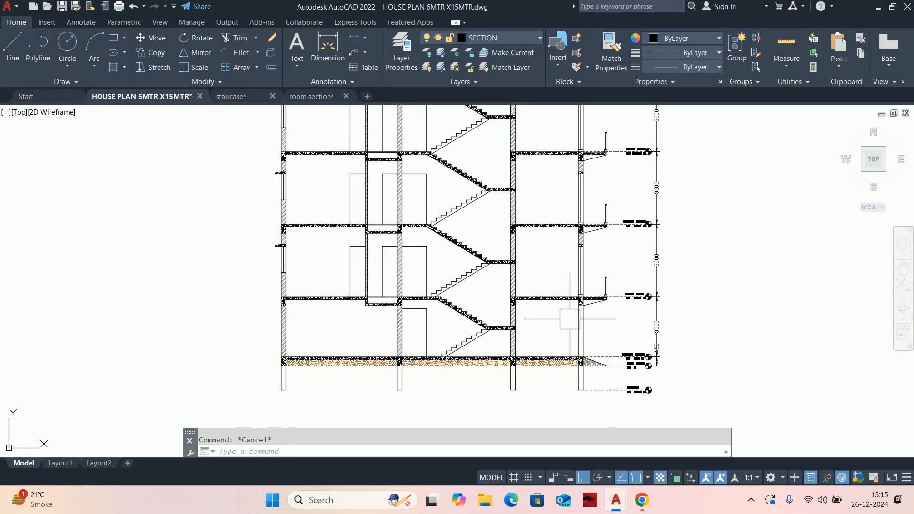
{"action": "scroll", "coordinate": [595, 274], "scroll_direction": "down", "scroll_amount": 4}
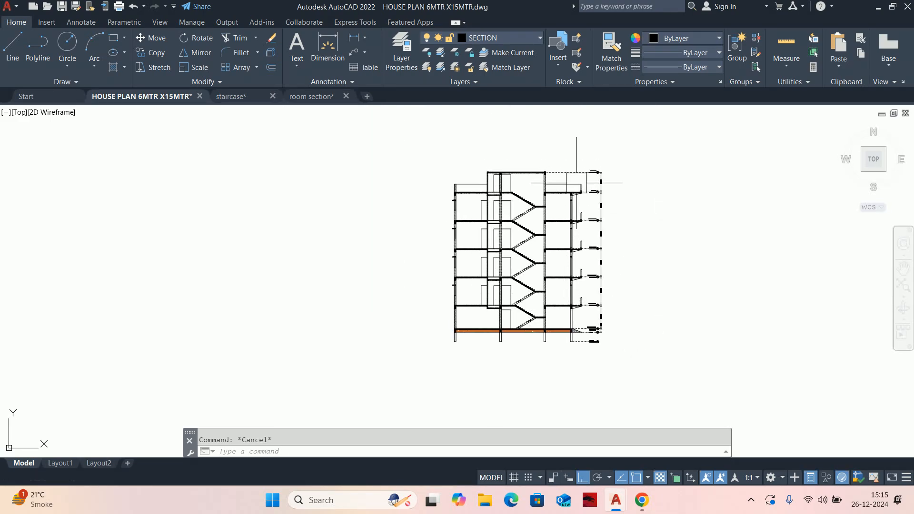
{"action": "scroll", "coordinate": [586, 165], "scroll_direction": "up", "scroll_amount": 4}
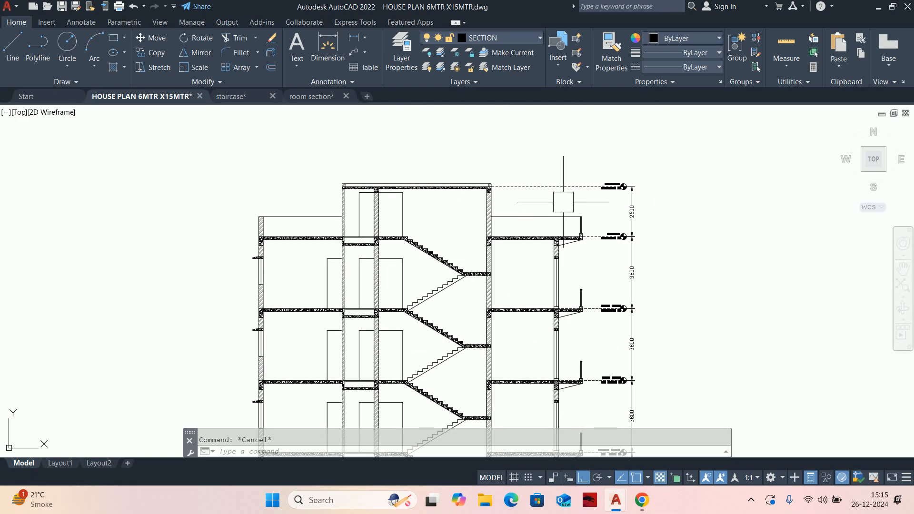
{"action": "middle_click_drag", "start_coordinate": [384, 218], "coordinate": [496, 195]}
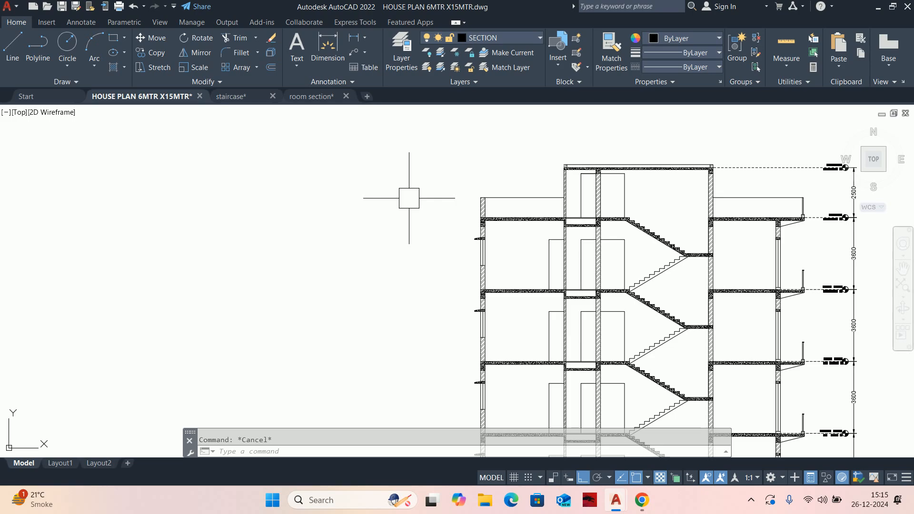
{"action": "middle_click_drag", "start_coordinate": [408, 199], "coordinate": [426, 191]}
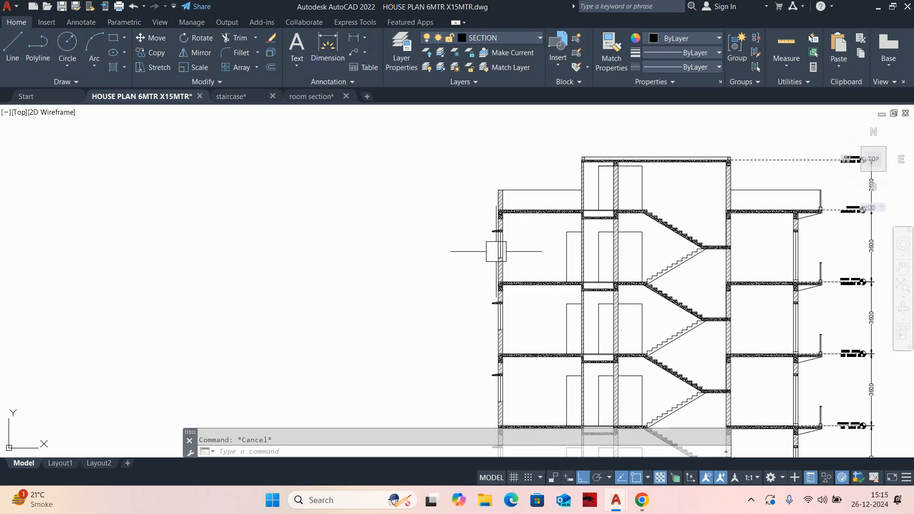
- Start a quick dimension and select the terrace parapet's top line and the terrace slab's top and bottom lines
{"action": "scroll", "coordinate": [493, 255], "scroll_direction": "down", "scroll_amount": 2}
{"action": "type", "text": "DIM"}
{"action": "key", "text": "Return"}
{"action": "scroll", "coordinate": [526, 198], "scroll_direction": "up", "scroll_amount": 6}
{"action": "left_click", "coordinate": [470, 247]}
{"action": "left_click", "coordinate": [450, 260]}
{"action": "left_click", "coordinate": [450, 259]}
{"action": "scroll", "coordinate": [443, 284], "scroll_direction": "up", "scroll_amount": 5}
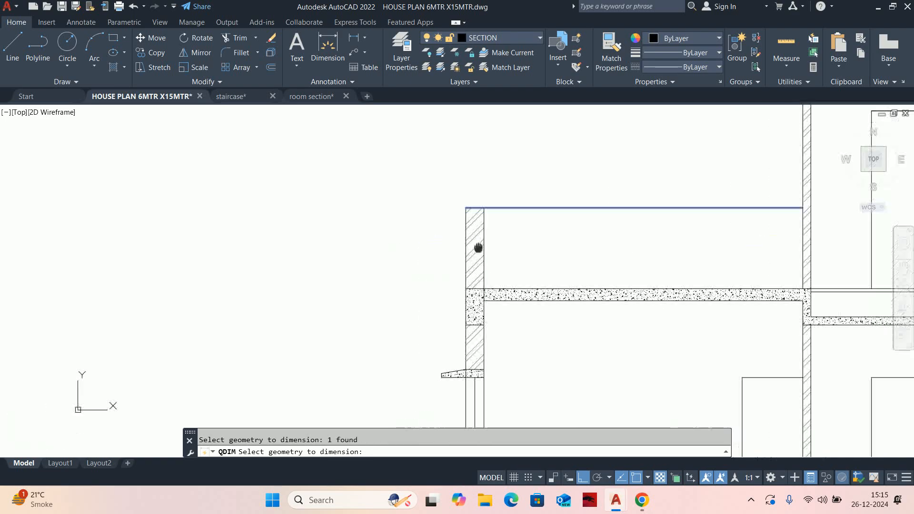
{"action": "left_click", "coordinate": [473, 301]}
{"action": "scroll", "coordinate": [523, 282], "scroll_direction": "down", "scroll_amount": 3}
{"action": "left_click", "coordinate": [511, 265]}
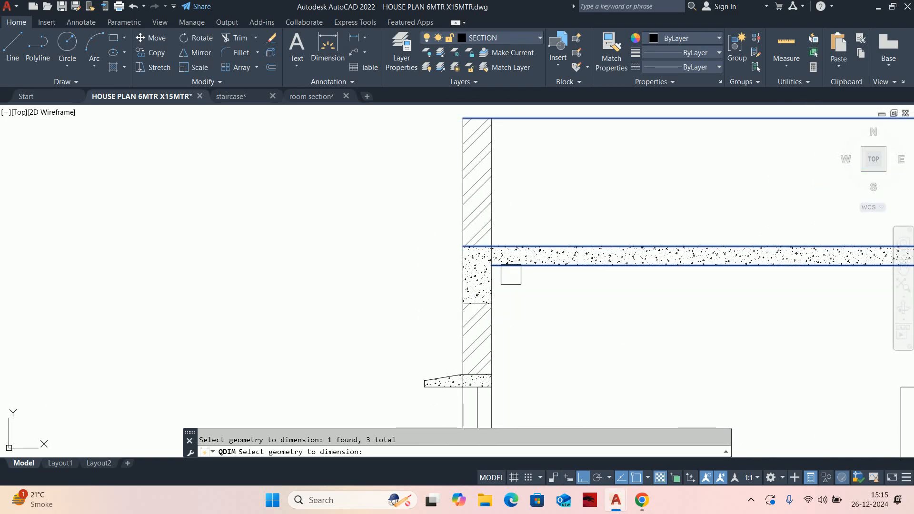
- Add the top and bottom lines of the fourth-, third- and second-floor slabs to the quick dimension selection
{"action": "scroll", "coordinate": [538, 209], "scroll_direction": "down", "scroll_amount": 4}
{"action": "scroll", "coordinate": [548, 324], "scroll_direction": "up", "scroll_amount": 3}
{"action": "left_click", "coordinate": [547, 338]}
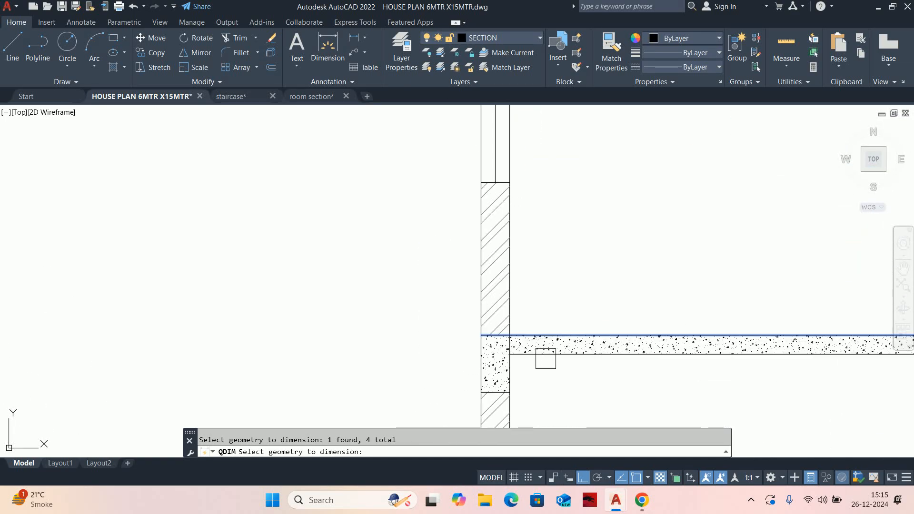
{"action": "left_click", "coordinate": [546, 361]}
{"action": "scroll", "coordinate": [547, 333], "scroll_direction": "down", "scroll_amount": 4}
{"action": "middle_click_drag", "start_coordinate": [557, 309], "coordinate": [591, 159]}
{"action": "scroll", "coordinate": [588, 270], "scroll_direction": "up", "scroll_amount": 4}
{"action": "left_click", "coordinate": [580, 251]}
{"action": "left_click", "coordinate": [572, 273]}
{"action": "scroll", "coordinate": [571, 291], "scroll_direction": "down", "scroll_amount": 2}
{"action": "middle_click_drag", "start_coordinate": [570, 331], "coordinate": [574, 153]}
{"action": "left_click", "coordinate": [574, 275]}
{"action": "left_click", "coordinate": [573, 284]}
- Add the first-floor slab's top and bottom lines to the selection and deselect the wrongly picked sunken-floor and wall lines
{"action": "scroll", "coordinate": [573, 328], "scroll_direction": "down", "scroll_amount": 2}
{"action": "middle_click_drag", "start_coordinate": [571, 383], "coordinate": [592, 182]}
{"action": "scroll", "coordinate": [596, 202], "scroll_direction": "up", "scroll_amount": 2}
{"action": "left_click", "coordinate": [591, 194]}
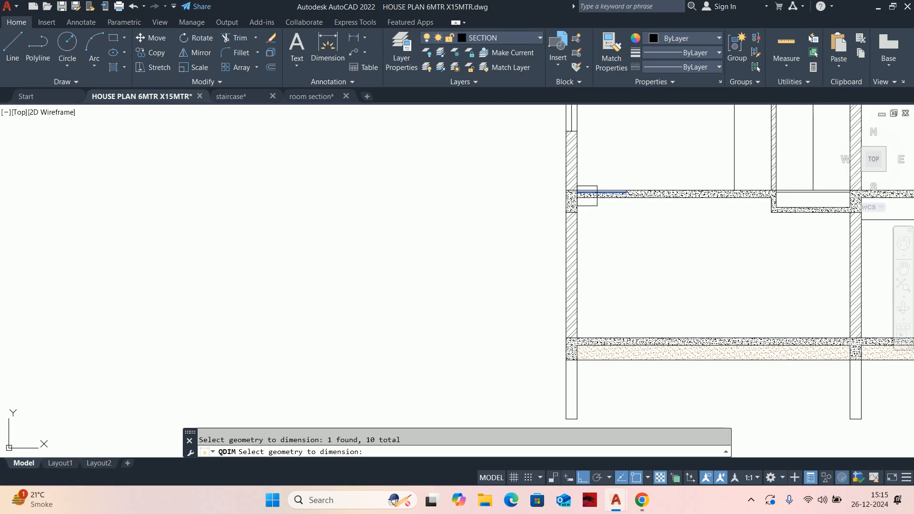
{"action": "scroll", "coordinate": [590, 186], "scroll_direction": "up", "scroll_amount": 3}
{"action": "left_click", "coordinate": [587, 203], "text": "shift"}
{"action": "scroll", "coordinate": [580, 198], "scroll_direction": "up", "scroll_amount": 3}
{"action": "left_click", "coordinate": [567, 189]}
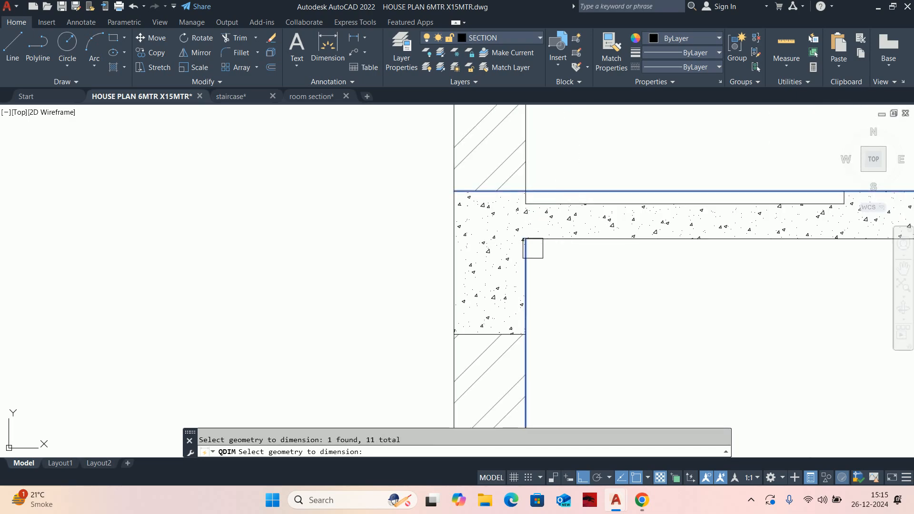
{"action": "scroll", "coordinate": [533, 248], "scroll_direction": "down", "scroll_amount": 2}
{"action": "left_click", "coordinate": [535, 261], "text": "shift"}
{"action": "left_click", "coordinate": [557, 247]}
{"action": "scroll", "coordinate": [557, 247], "scroll_direction": "down", "scroll_amount": 2}
{"action": "middle_click_drag", "start_coordinate": [567, 264], "coordinate": [570, 162]}
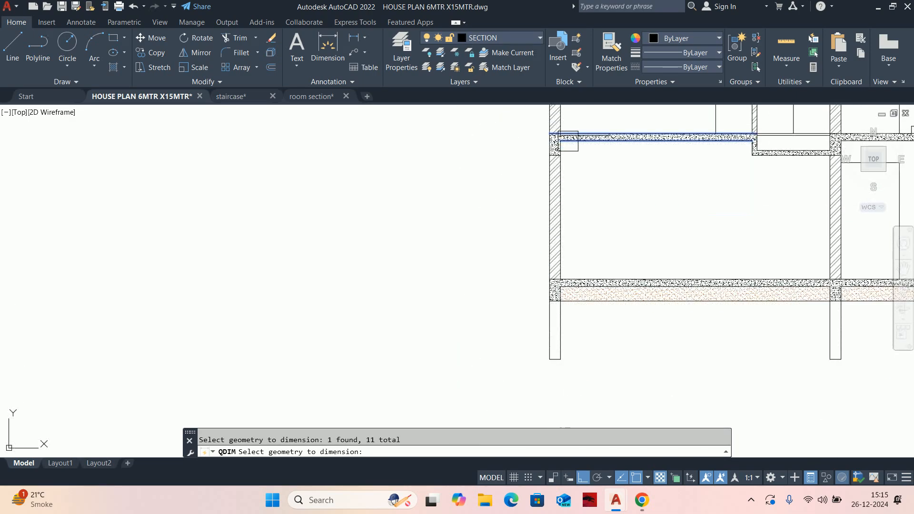
- Add the ground-floor slab and filling lines to the selection and place the vertical dimension chain just outside the outer wall
{"action": "scroll", "coordinate": [570, 284], "scroll_direction": "up", "scroll_amount": 4}
{"action": "left_click", "coordinate": [563, 292]}
{"action": "left_click", "coordinate": [559, 310]}
{"action": "left_click", "coordinate": [556, 347]}
{"action": "middle_click_drag", "start_coordinate": [556, 347], "coordinate": [525, 233]}
{"action": "scroll", "coordinate": [547, 257], "scroll_direction": "down", "scroll_amount": 4}
{"action": "key", "text": "Return"}
{"action": "left_click", "coordinate": [512, 191]}
{"action": "key", "text": "Escape"}
- Move the terrace slab's 150 dimension text with a leader out to the side, clear of the overlapping parapet dimension
{"action": "scroll", "coordinate": [505, 193], "scroll_direction": "down", "scroll_amount": 2}
{"action": "scroll", "coordinate": [541, 212], "scroll_direction": "down", "scroll_amount": 4}
{"action": "middle_click_drag", "start_coordinate": [522, 142], "coordinate": [541, 304]}
{"action": "scroll", "coordinate": [555, 239], "scroll_direction": "up", "scroll_amount": 6}
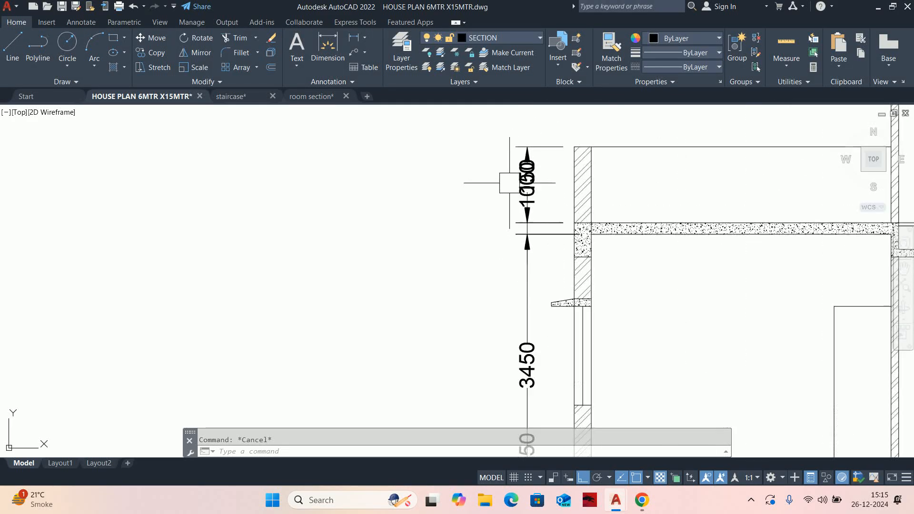
{"action": "scroll", "coordinate": [561, 225], "scroll_direction": "up", "scroll_amount": 2}
{"action": "scroll", "coordinate": [581, 212], "scroll_direction": "down", "scroll_amount": 4}
{"action": "scroll", "coordinate": [588, 205], "scroll_direction": "up", "scroll_amount": 4}
{"action": "left_click", "coordinate": [590, 238]}
{"action": "scroll", "coordinate": [509, 197], "scroll_direction": "down", "scroll_amount": 4}
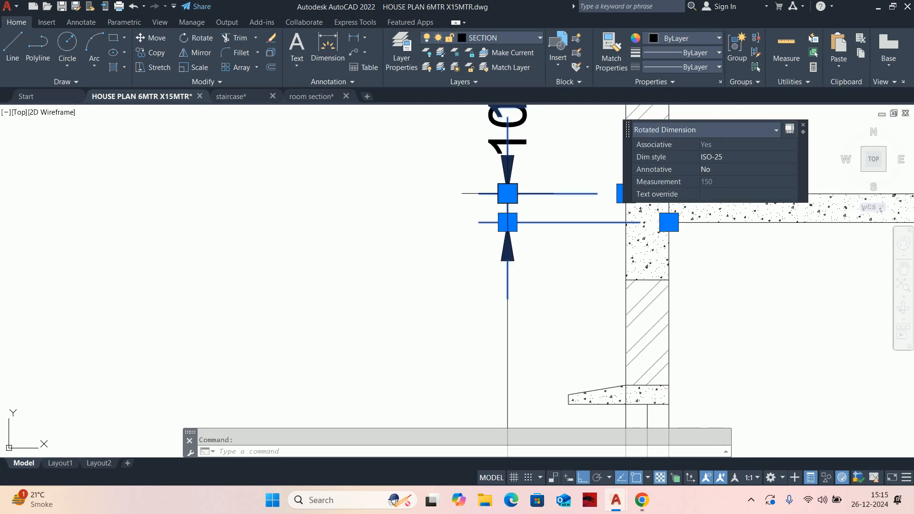
{"action": "mouse_move", "coordinate": [502, 122]}
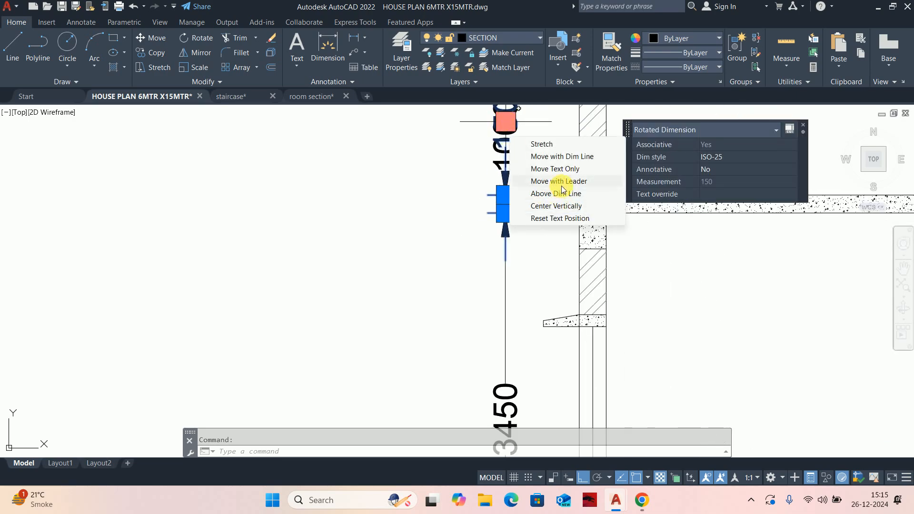
{"action": "left_click", "coordinate": [559, 181]}
{"action": "left_click", "coordinate": [401, 194]}
{"action": "key", "text": "Escape"}
- Shift the terrace slab's 150 dimension text vertically down so it sits beside the slab
{"action": "scroll", "coordinate": [438, 199], "scroll_direction": "down", "scroll_amount": 2}
{"action": "left_click", "coordinate": [438, 199]}
{"action": "left_click", "coordinate": [434, 186]}
{"action": "scroll", "coordinate": [417, 231], "scroll_direction": "up", "scroll_amount": 3}
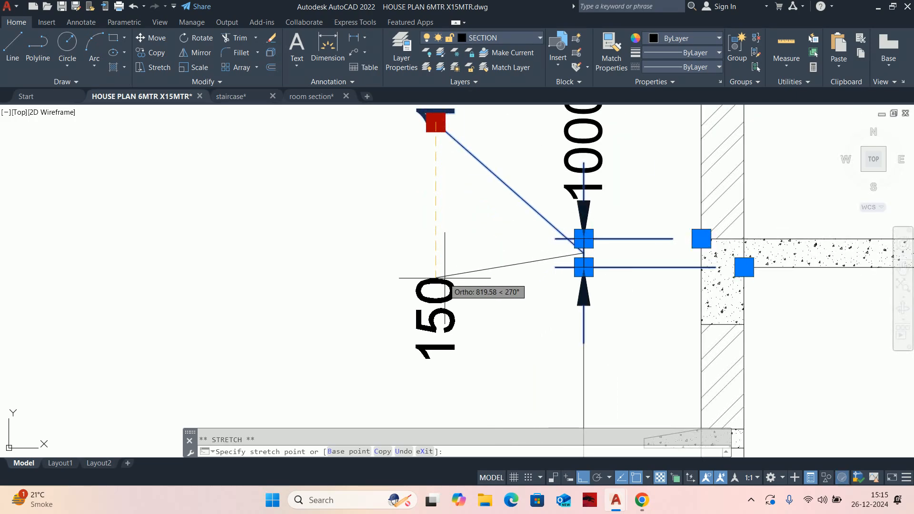
{"action": "key", "text": "Escape"}
{"action": "scroll", "coordinate": [518, 247], "scroll_direction": "down", "scroll_amount": 3}
- Match the terrace slab dimension's properties onto the fourth- and third-floor slab thickness dimensions
{"action": "middle_click_drag", "start_coordinate": [527, 249], "coordinate": [459, 155]}
{"action": "type", "text": "MA"}
{"action": "key", "text": "Return"}
{"action": "left_click", "coordinate": [438, 168]}
{"action": "middle_click_drag", "start_coordinate": [498, 294], "coordinate": [487, 130]}
{"action": "scroll", "coordinate": [488, 261], "scroll_direction": "up", "scroll_amount": 4}
{"action": "left_click", "coordinate": [505, 263]}
{"action": "scroll", "coordinate": [490, 271], "scroll_direction": "down", "scroll_amount": 5}
{"action": "middle_click_drag", "start_coordinate": [480, 278], "coordinate": [490, 160]}
{"action": "scroll", "coordinate": [499, 307], "scroll_direction": "up", "scroll_amount": 5}
{"action": "middle_click_drag", "start_coordinate": [527, 337], "coordinate": [538, 125]}
{"action": "left_click", "coordinate": [533, 266]}
- Apply the same dimension properties to the second-, first- and ground-floor slab thickness dimensions and the 300 filling dimension
{"action": "scroll", "coordinate": [532, 269], "scroll_direction": "down", "scroll_amount": 5}
{"action": "scroll", "coordinate": [544, 277], "scroll_direction": "up", "scroll_amount": 5}
{"action": "middle_click_drag", "start_coordinate": [549, 311], "coordinate": [565, 202]}
{"action": "left_click", "coordinate": [549, 237]}
{"action": "scroll", "coordinate": [545, 243], "scroll_direction": "down", "scroll_amount": 6}
{"action": "middle_click_drag", "start_coordinate": [543, 256], "coordinate": [551, 175]}
{"action": "scroll", "coordinate": [548, 260], "scroll_direction": "up", "scroll_amount": 5}
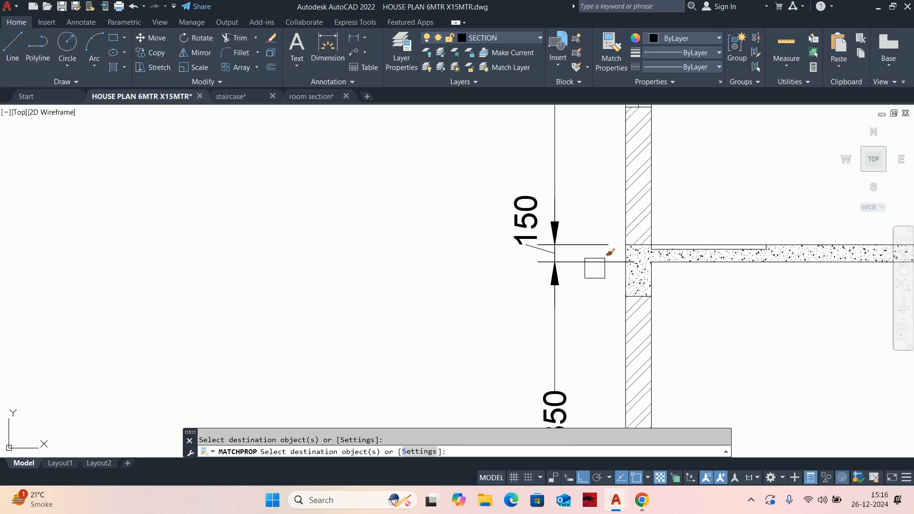
{"action": "scroll", "coordinate": [595, 268], "scroll_direction": "down", "scroll_amount": 2}
{"action": "middle_click_drag", "start_coordinate": [592, 267], "coordinate": [595, 141]}
{"action": "middle_click_drag", "start_coordinate": [577, 305], "coordinate": [593, 177]}
{"action": "scroll", "coordinate": [598, 200], "scroll_direction": "up", "scroll_amount": 6}
{"action": "middle_click_drag", "start_coordinate": [613, 273], "coordinate": [599, 227]}
{"action": "scroll", "coordinate": [592, 259], "scroll_direction": "down", "scroll_amount": 1}
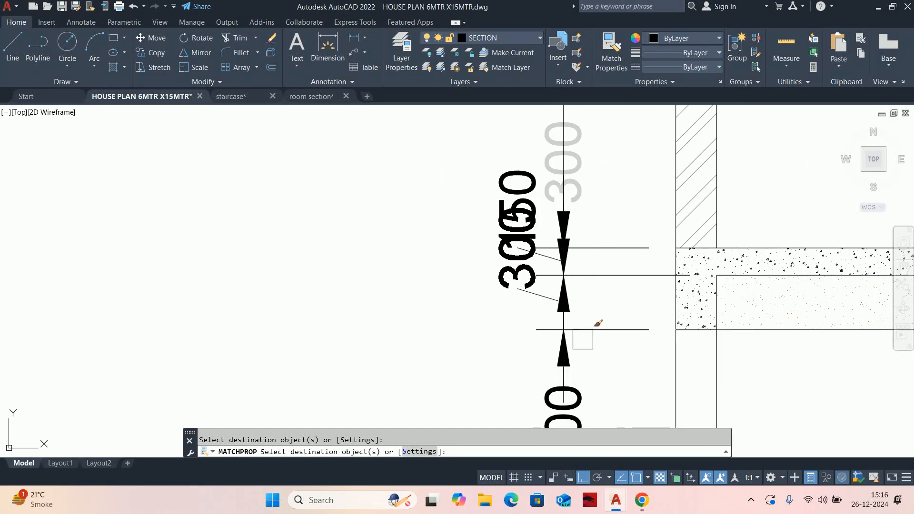
{"action": "middle_click_drag", "start_coordinate": [592, 333], "coordinate": [613, 320]}
{"action": "key", "text": "Escape"}
- Shift the filling layer's 300 dimension text down, clear of the ground slab's 150 text
{"action": "left_click", "coordinate": [536, 224]}
{"action": "left_click", "coordinate": [541, 235]}
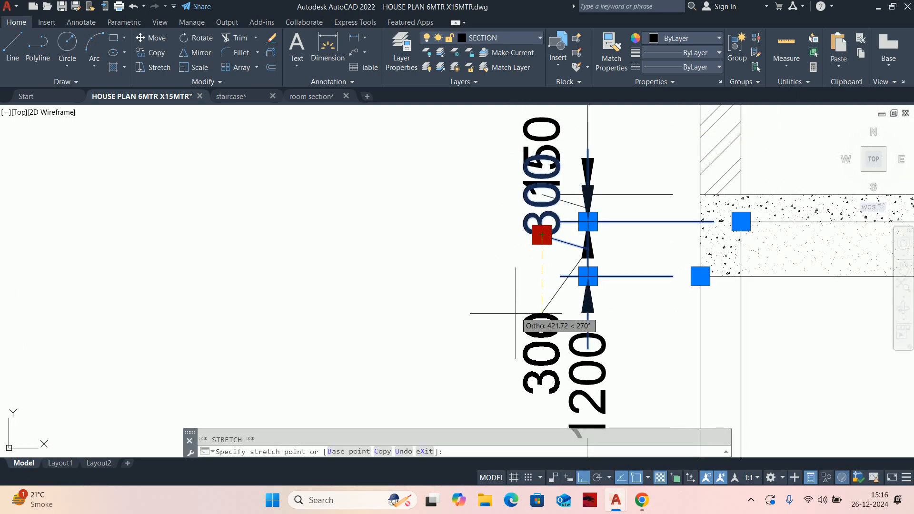
{"action": "left_click", "coordinate": [499, 268]}
{"action": "key", "text": "Escape"}
{"action": "scroll", "coordinate": [451, 289], "scroll_direction": "down", "scroll_amount": 4}
{"action": "scroll", "coordinate": [452, 249], "scroll_direction": "down", "scroll_amount": 1}
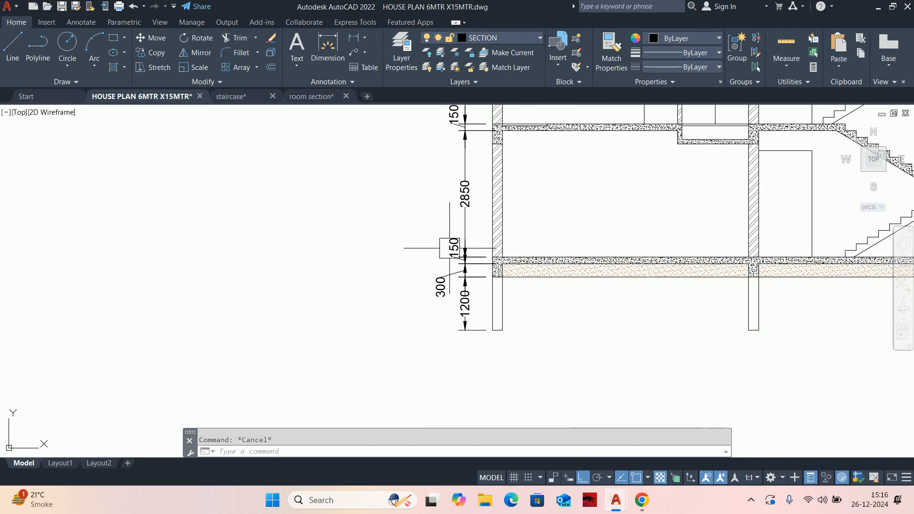
{"action": "scroll", "coordinate": [476, 262], "scroll_direction": "up", "scroll_amount": 3}
{"action": "left_click", "coordinate": [530, 261]}
{"action": "key", "text": "Escape"}
- Examine the slab-thickness and floor-height dimension chain along the section's outer wall for overlapping texts
{"action": "scroll", "coordinate": [515, 242], "scroll_direction": "down", "scroll_amount": 3}
{"action": "scroll", "coordinate": [562, 246], "scroll_direction": "down", "scroll_amount": 4}
{"action": "middle_click_drag", "start_coordinate": [704, 209], "coordinate": [653, 263]}
{"action": "scroll", "coordinate": [520, 142], "scroll_direction": "up", "scroll_amount": 2}
{"action": "scroll", "coordinate": [492, 149], "scroll_direction": "up", "scroll_amount": 3}
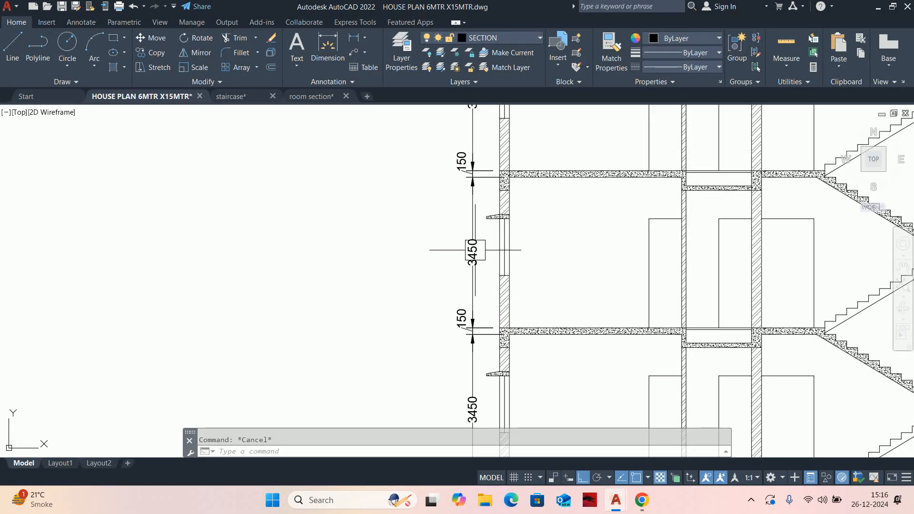
{"action": "scroll", "coordinate": [475, 249], "scroll_direction": "down", "scroll_amount": 12}
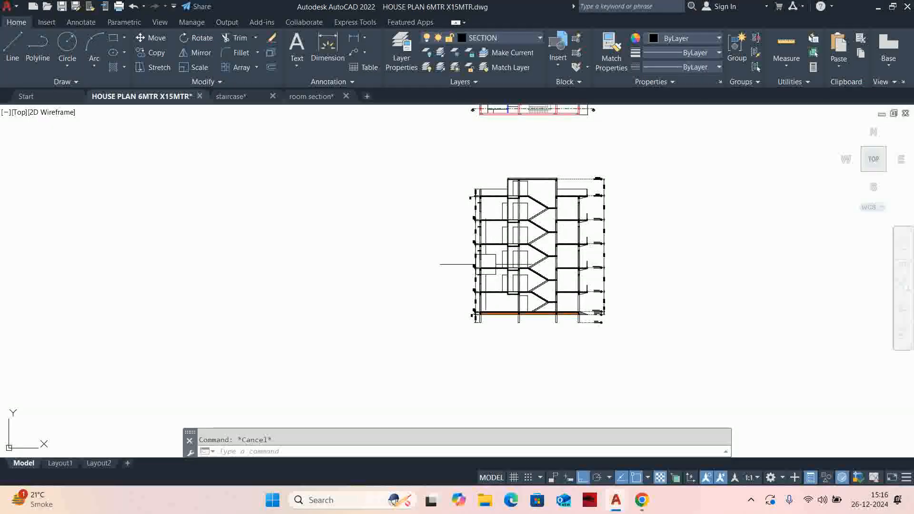
{"action": "scroll", "coordinate": [609, 313], "scroll_direction": "up", "scroll_amount": 6}
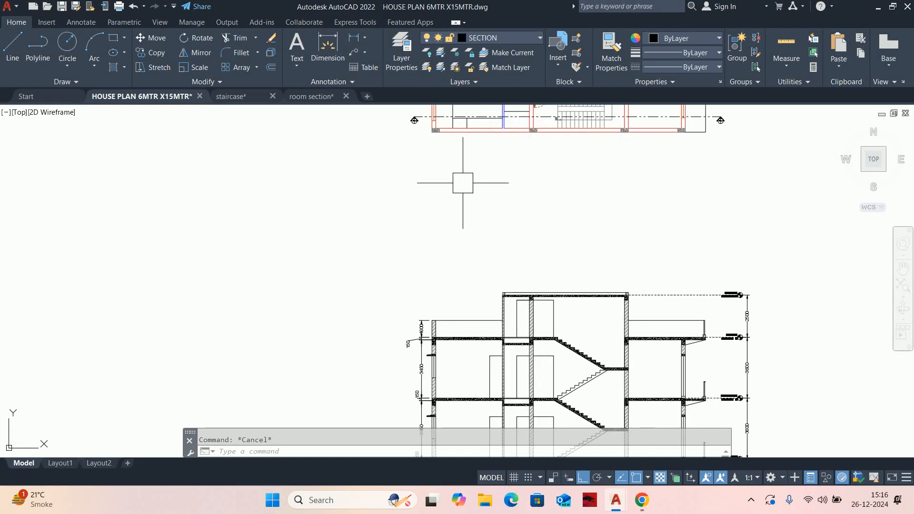
{"action": "mouse_move", "coordinate": [440, 254]}
{"action": "middle_mouse_down"}
{"action": "mouse_move", "coordinate": [465, 256]}
{"action": "mouse_move", "coordinate": [579, 199]}
{"action": "middle_mouse_up"}
{"action": "scroll", "coordinate": [578, 199], "scroll_direction": "up", "scroll_amount": 2}
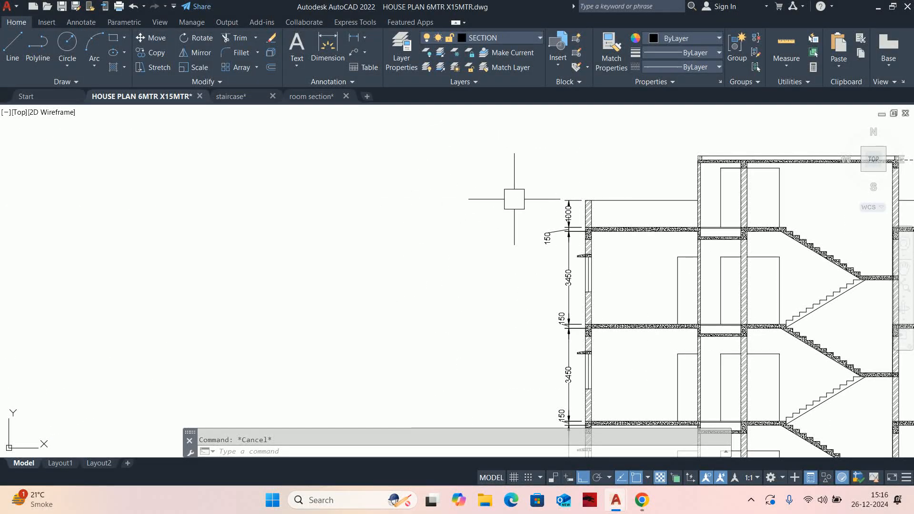
{"action": "scroll", "coordinate": [592, 271], "scroll_direction": "up", "scroll_amount": 2}
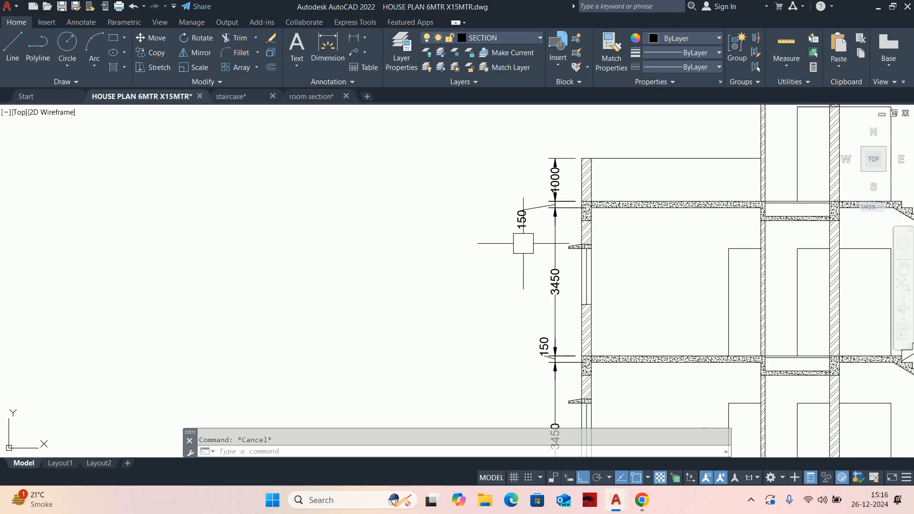
{"action": "scroll", "coordinate": [584, 312], "scroll_direction": "up", "scroll_amount": 2}
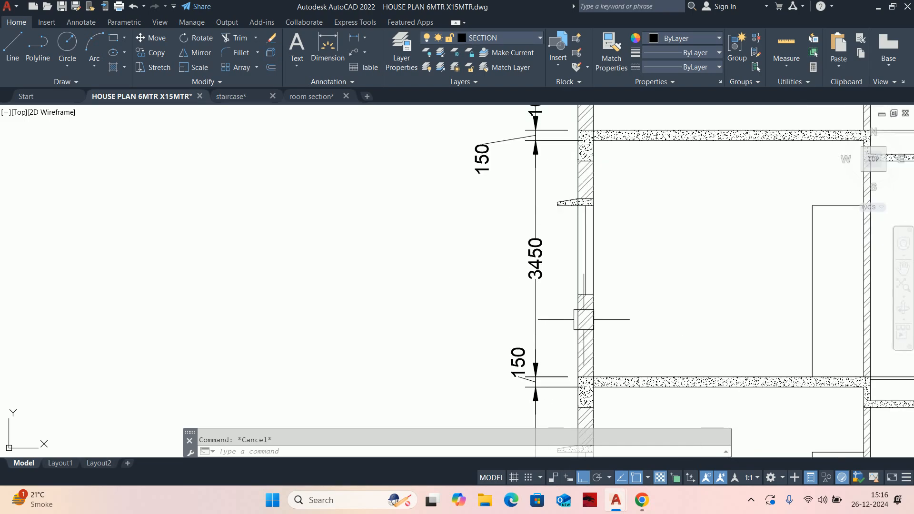
{"action": "scroll", "coordinate": [572, 292], "scroll_direction": "down", "scroll_amount": 7}
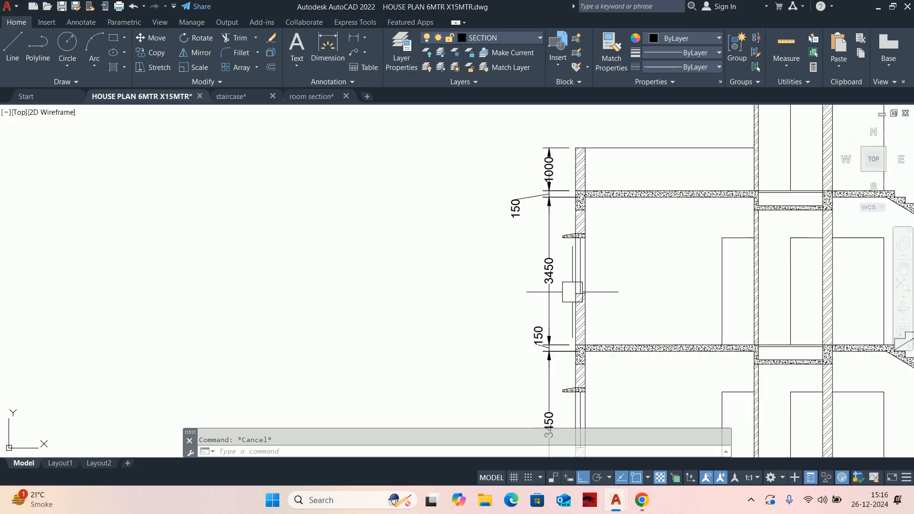
{"action": "middle_click_drag", "start_coordinate": [632, 265], "coordinate": [465, 204]}
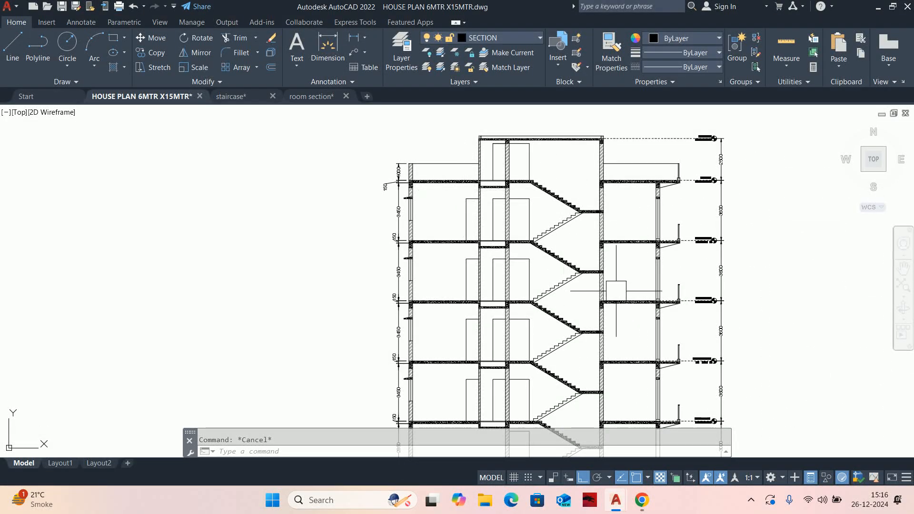
- Hatch the empty sill block under the balcony-side window, just above the floor beam
{"action": "scroll", "coordinate": [613, 289], "scroll_direction": "up", "scroll_amount": 5}
{"action": "scroll", "coordinate": [663, 245], "scroll_direction": "down", "scroll_amount": 6}
{"action": "scroll", "coordinate": [667, 240], "scroll_direction": "up", "scroll_amount": 9}
{"action": "middle_click_drag", "start_coordinate": [616, 212], "coordinate": [610, 262]}
{"action": "type", "text": "H"}
{"action": "key", "text": "Return"}
{"action": "scroll", "coordinate": [591, 268], "scroll_direction": "up", "scroll_amount": 10}
{"action": "left_click", "coordinate": [551, 265]}
{"action": "scroll", "coordinate": [544, 256], "scroll_direction": "down", "scroll_amount": 8}
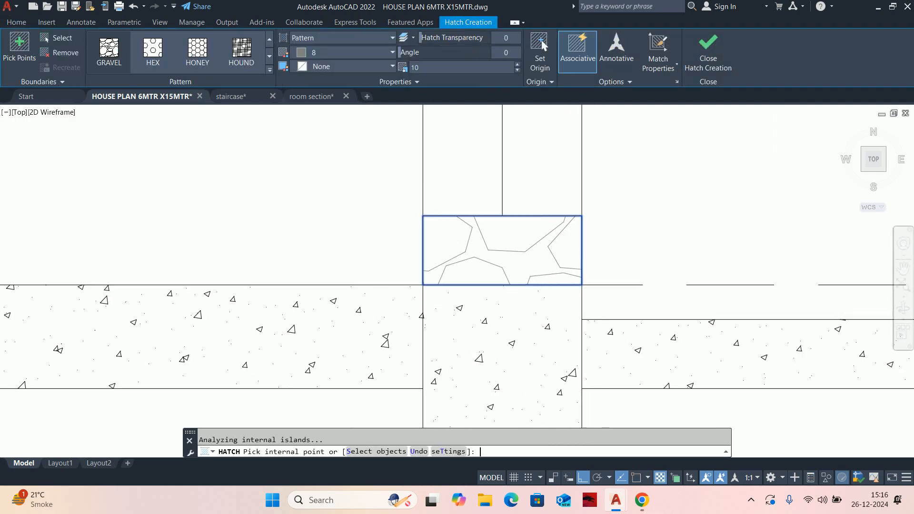
{"action": "key", "text": "Escape"}
- Match the sill block's hatch to the diagonal wall hatch below the beam
{"action": "scroll", "coordinate": [514, 257], "scroll_direction": "down", "scroll_amount": 5}
{"action": "type", "text": "ma"}
{"action": "scroll", "coordinate": [476, 314], "scroll_direction": "up", "scroll_amount": 6}
{"action": "key", "text": "Return"}
{"action": "left_click", "coordinate": [578, 386]}
{"action": "left_click", "coordinate": [591, 170]}
{"action": "key", "text": "Escape"}
- Copy the sill hatch down to the matching balcony-side sill blocks of the lower floors, ending at the first floor
{"action": "type", "text": "co"}
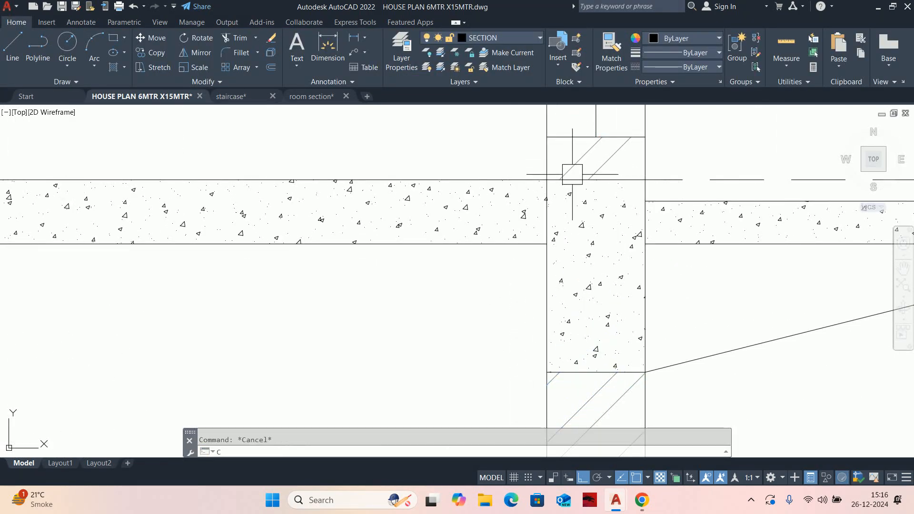
{"action": "key", "text": "Return"}
{"action": "scroll", "coordinate": [590, 170], "scroll_direction": "up", "scroll_amount": 4}
{"action": "left_click", "coordinate": [548, 169]}
{"action": "key", "text": "Return"}
{"action": "left_click", "coordinate": [484, 218]}
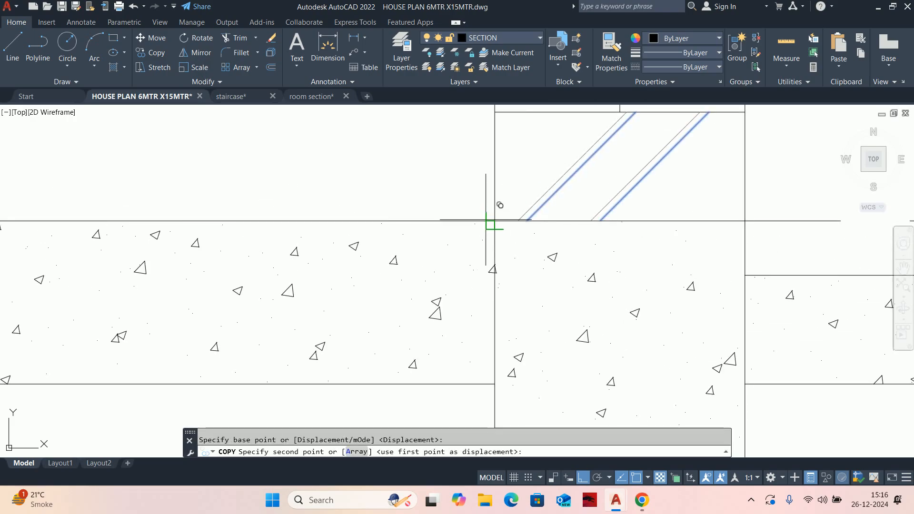
{"action": "scroll", "coordinate": [490, 209], "scroll_direction": "down", "scroll_amount": 5}
{"action": "scroll", "coordinate": [505, 285], "scroll_direction": "up", "scroll_amount": 6}
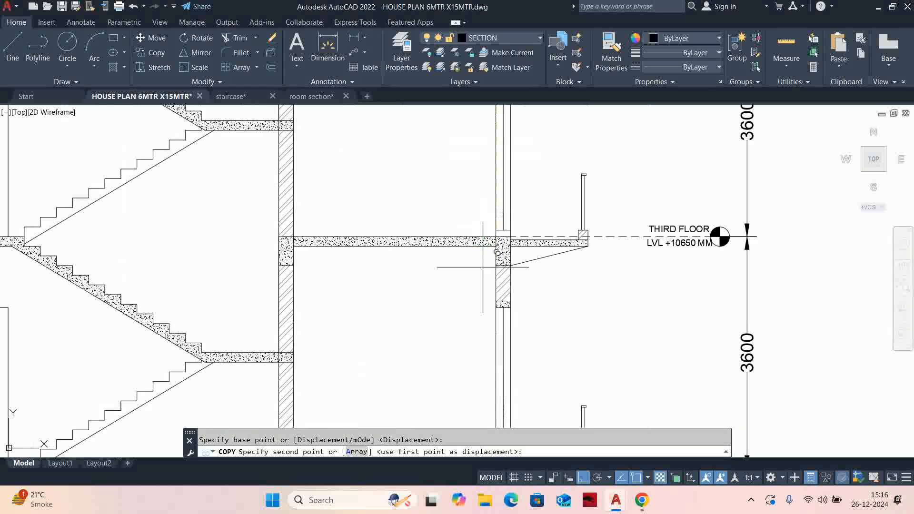
{"action": "left_click", "coordinate": [517, 301]}
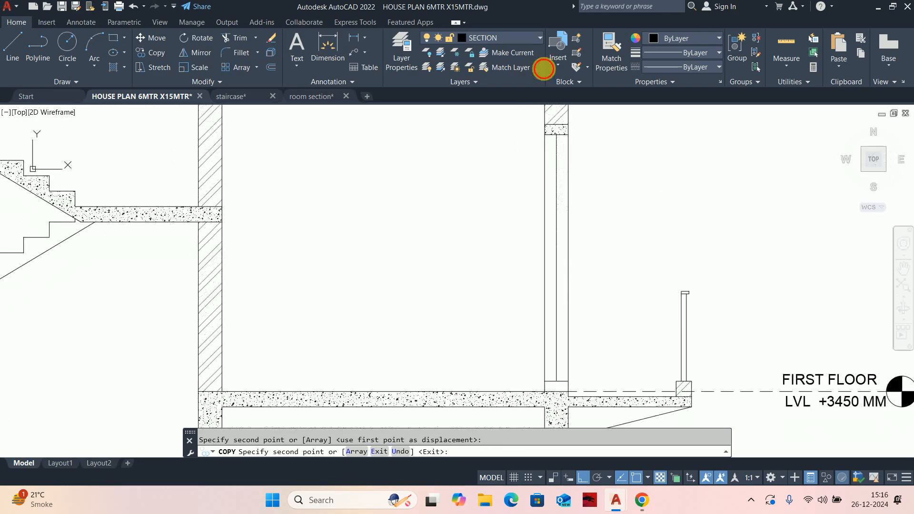
{"action": "scroll", "coordinate": [546, 262], "scroll_direction": "down", "scroll_amount": 6}
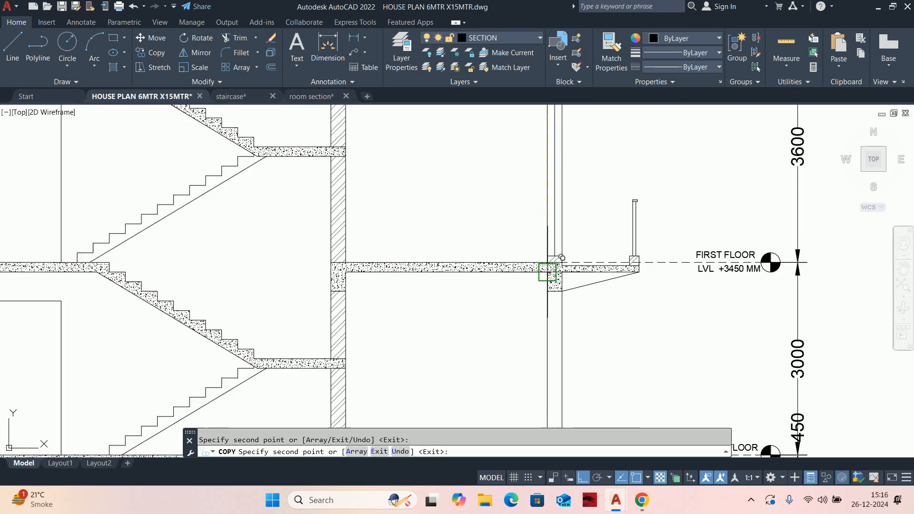
{"action": "key", "text": "Escape"}
- Copy the fourth-floor sill hatch onto the balcony-side sill block below that is still unhatched
{"action": "middle_click_drag", "start_coordinate": [427, 192], "coordinate": [476, 292]}
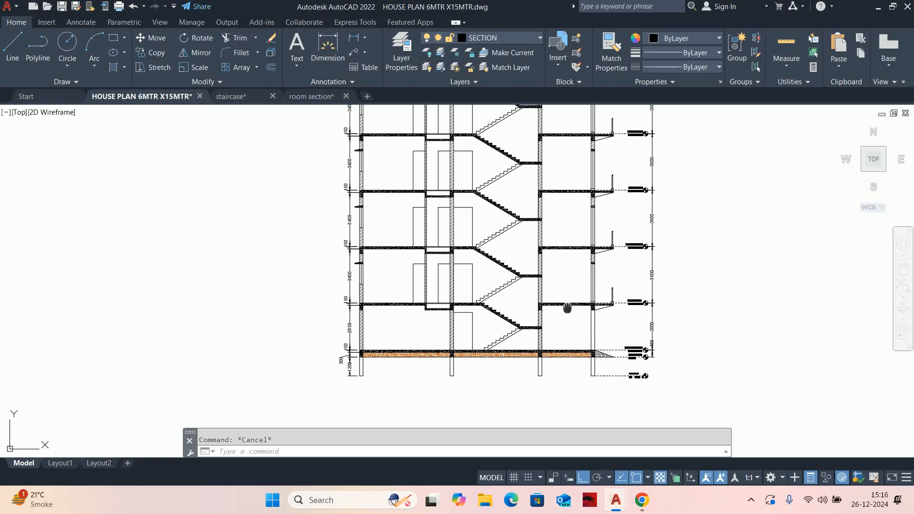
{"action": "scroll", "coordinate": [555, 299], "scroll_direction": "up", "scroll_amount": 5}
{"action": "scroll", "coordinate": [555, 301], "scroll_direction": "down", "scroll_amount": 1}
{"action": "scroll", "coordinate": [562, 224], "scroll_direction": "up", "scroll_amount": 2}
{"action": "scroll", "coordinate": [561, 224], "scroll_direction": "up", "scroll_amount": 2}
{"action": "scroll", "coordinate": [556, 267], "scroll_direction": "down", "scroll_amount": 4}
{"action": "type", "text": "co"}
{"action": "key", "text": "space"}
{"action": "middle_click_drag", "start_coordinate": [562, 115], "coordinate": [565, 260]}
{"action": "scroll", "coordinate": [562, 262], "scroll_direction": "up", "scroll_amount": 10}
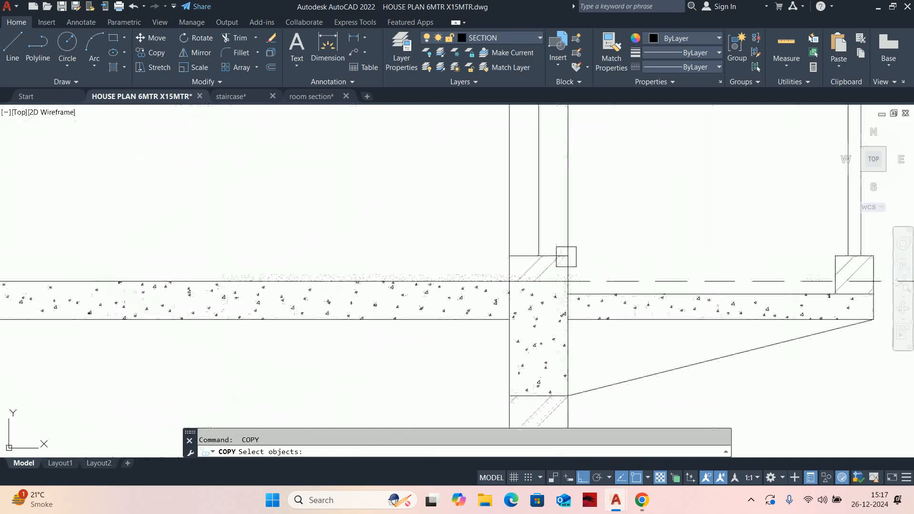
{"action": "left_click", "coordinate": [516, 274]}
{"action": "key", "text": "space"}
{"action": "left_click", "coordinate": [473, 289]}
{"action": "scroll", "coordinate": [487, 275], "scroll_direction": "down", "scroll_amount": 8}
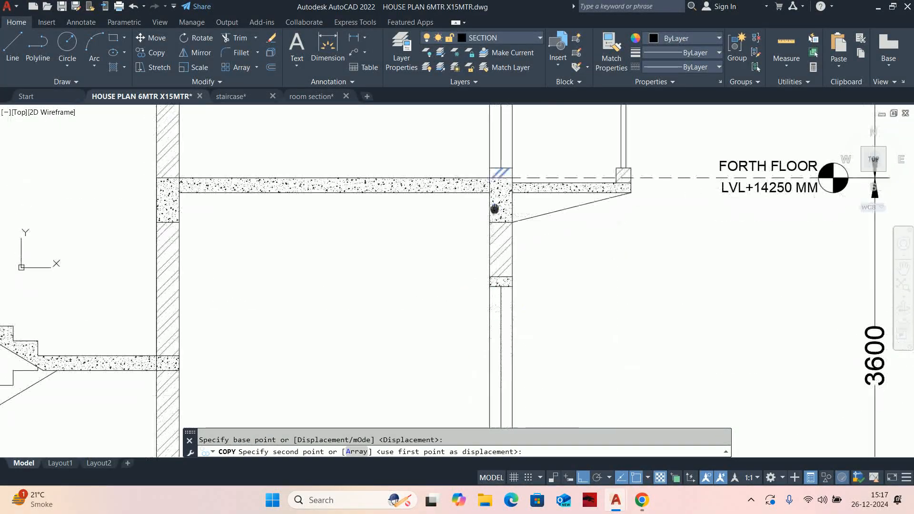
{"action": "middle_click_drag", "start_coordinate": [478, 337], "coordinate": [481, 280]}
{"action": "scroll", "coordinate": [500, 303], "scroll_direction": "up", "scroll_amount": 6}
{"action": "scroll", "coordinate": [488, 317], "scroll_direction": "up", "scroll_amount": 2}
{"action": "left_click", "coordinate": [483, 260]}
{"action": "key", "text": "Escape"}
- Examine the ground floor, road and footing level labels and the whole section for missing details
{"action": "scroll", "coordinate": [531, 240], "scroll_direction": "down", "scroll_amount": 10}
{"action": "key", "text": "Escape"}
{"action": "scroll", "coordinate": [538, 238], "scroll_direction": "down", "scroll_amount": 4}
{"action": "middle_click_drag", "start_coordinate": [492, 331], "coordinate": [513, 225]}
{"action": "scroll", "coordinate": [571, 296], "scroll_direction": "up", "scroll_amount": 6}
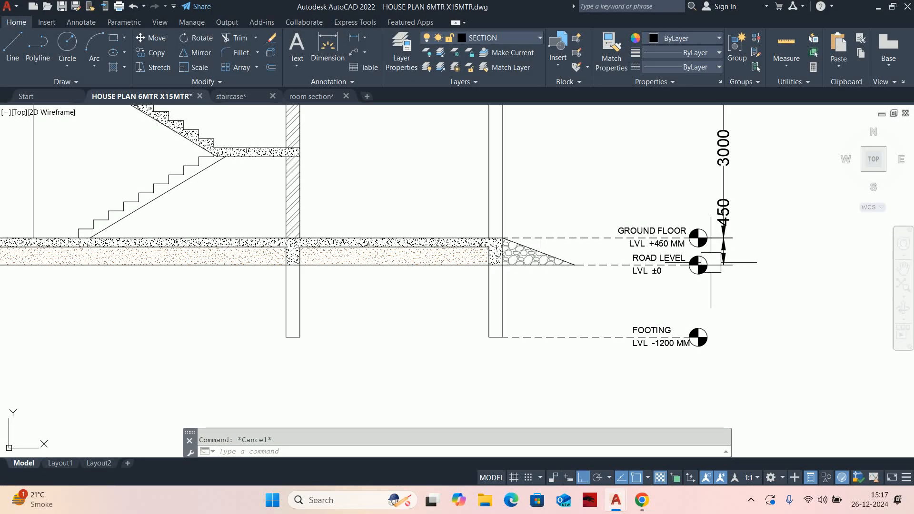
{"action": "scroll", "coordinate": [711, 262], "scroll_direction": "down", "scroll_amount": 8}
{"action": "middle_click_drag", "start_coordinate": [570, 283], "coordinate": [578, 324]}
{"action": "scroll", "coordinate": [578, 324], "scroll_direction": "down", "scroll_amount": 3}
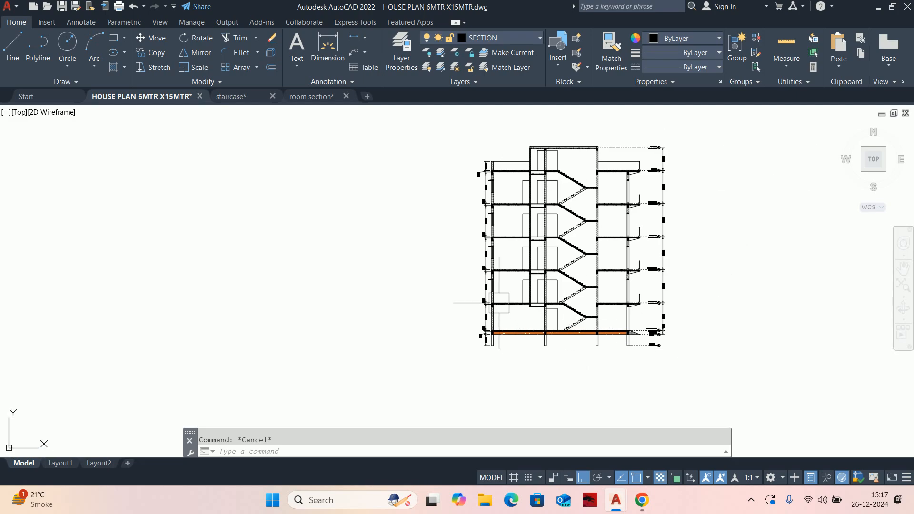
{"action": "scroll", "coordinate": [618, 348], "scroll_direction": "up", "scroll_amount": 2}
{"action": "middle_click_drag", "start_coordinate": [617, 348], "coordinate": [520, 405]}
- Switch to a clean-screen display and frame the whole building section
{"action": "key", "text": "ctrl+0"}
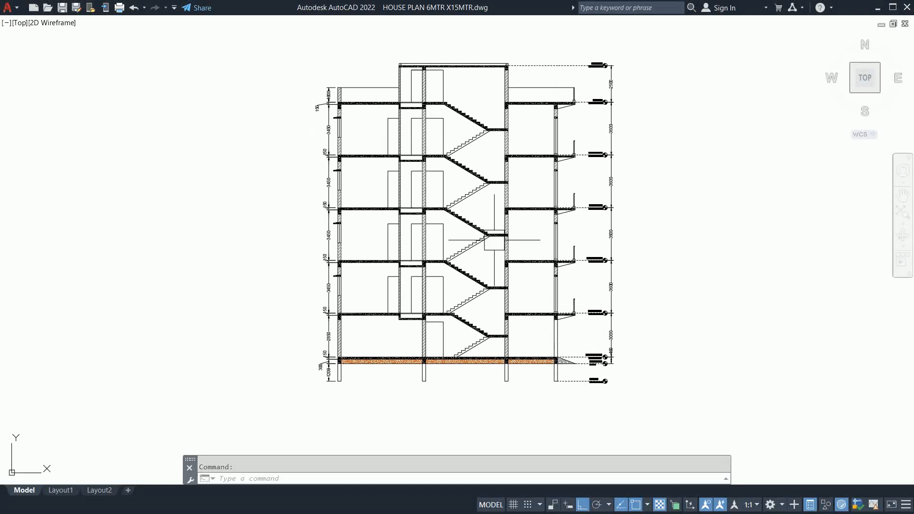
{"action": "scroll", "coordinate": [495, 239], "scroll_direction": "up", "scroll_amount": 2}
{"action": "scroll", "coordinate": [466, 249], "scroll_direction": "down", "scroll_amount": 2}
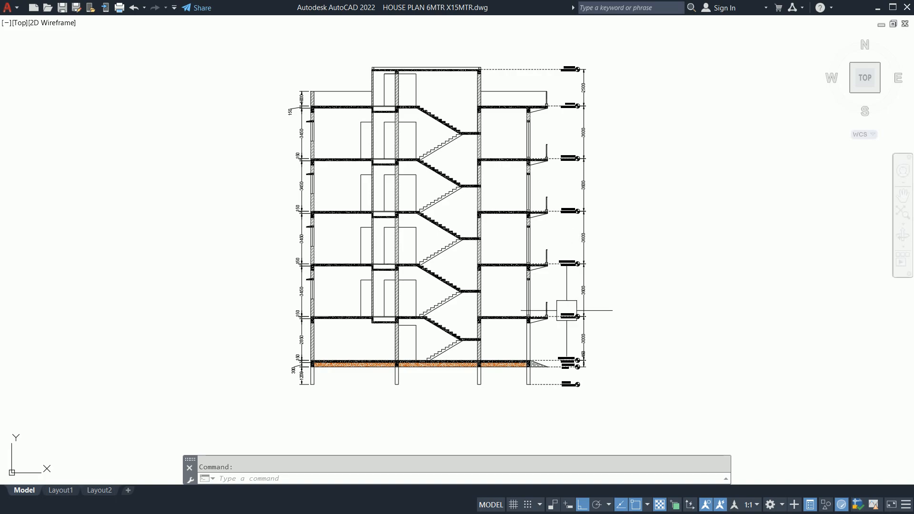